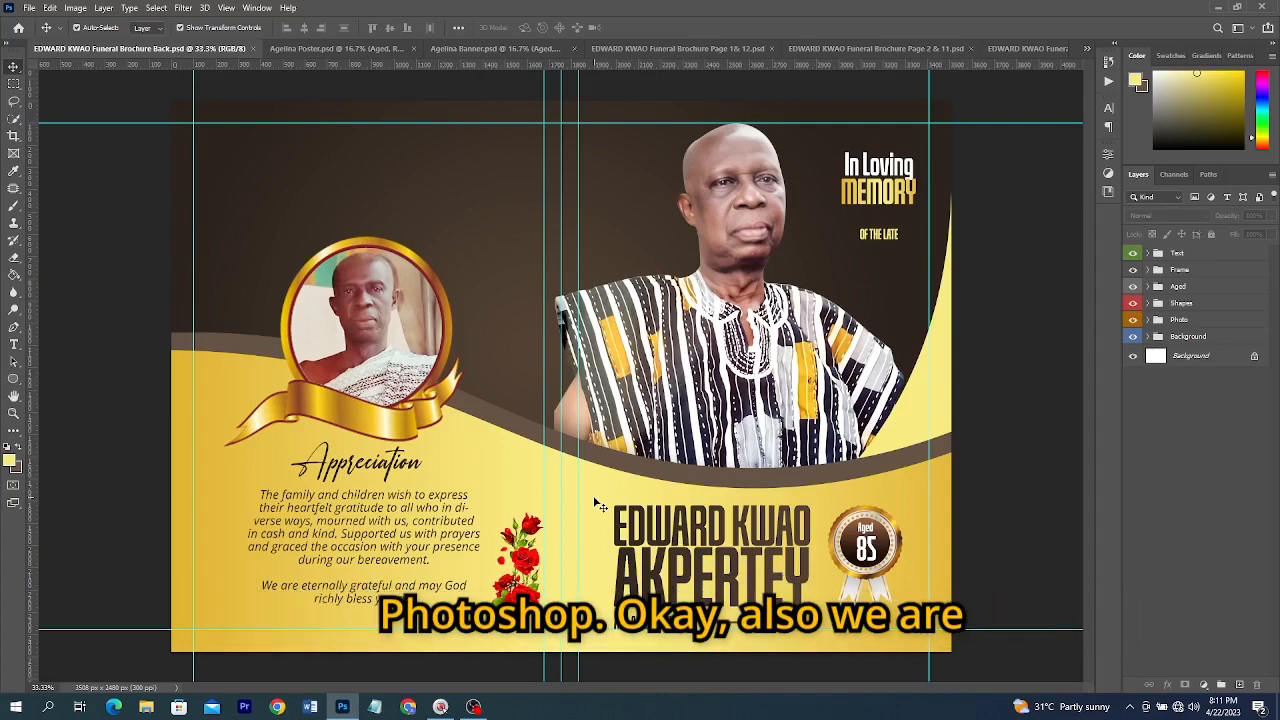
Browse the open funeral brochure and poster documents to review the existing designs
click(338, 48)
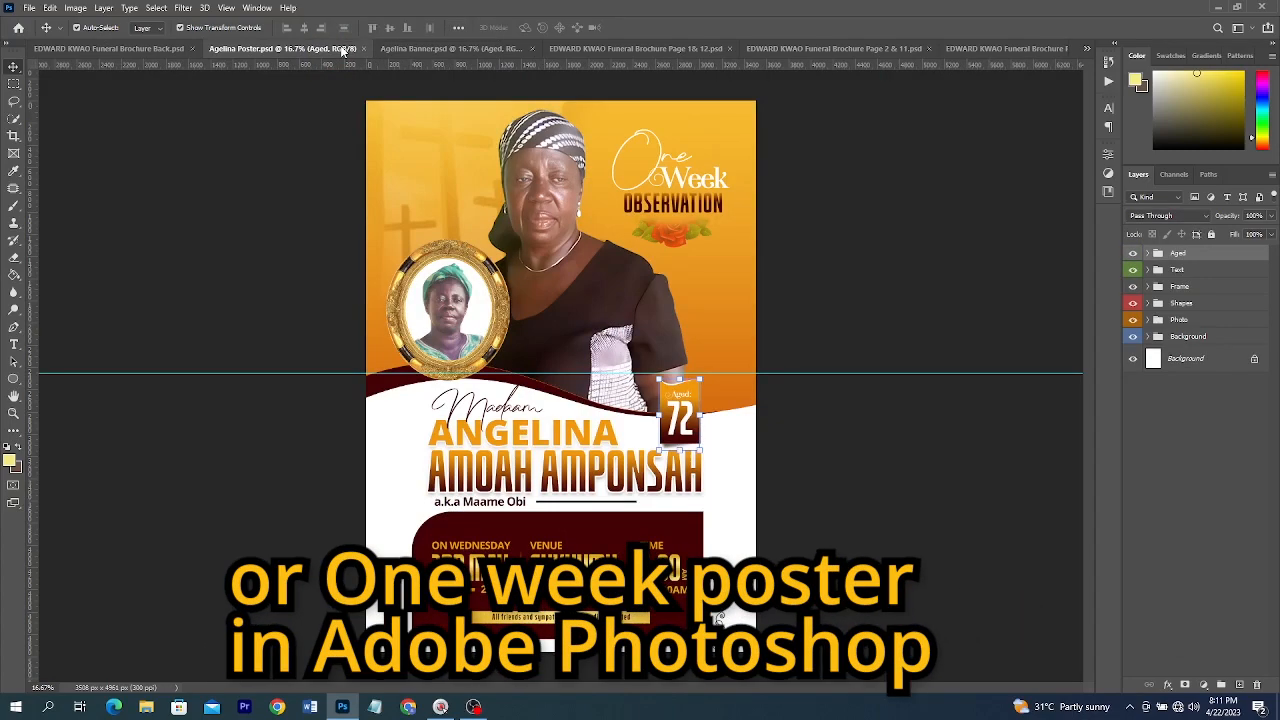
key(ctrl+Tab)
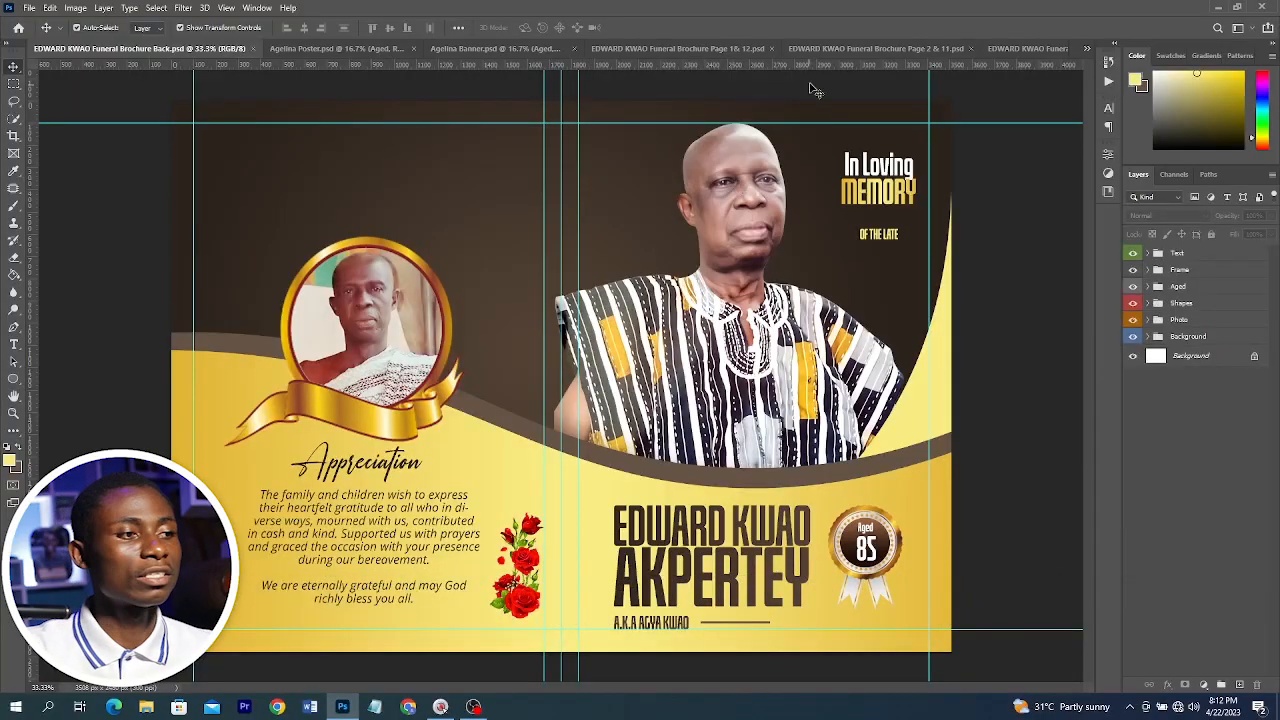
click(671, 47)
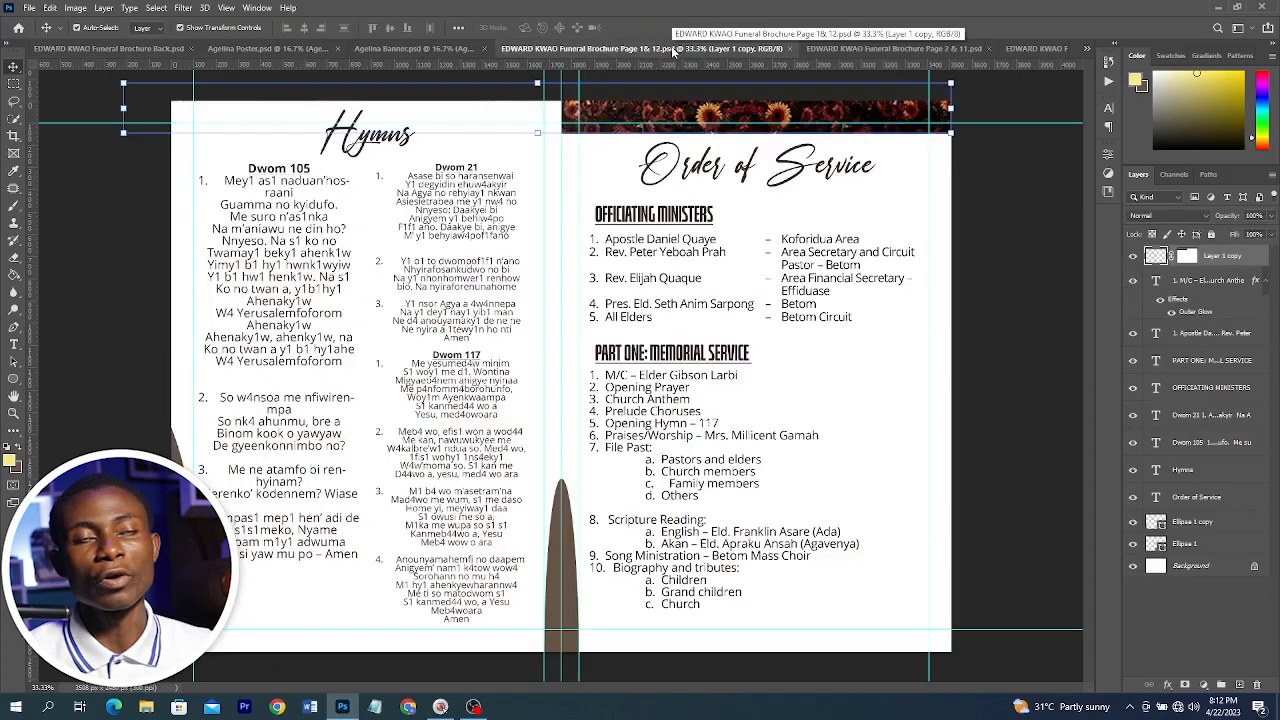
click(133, 50)
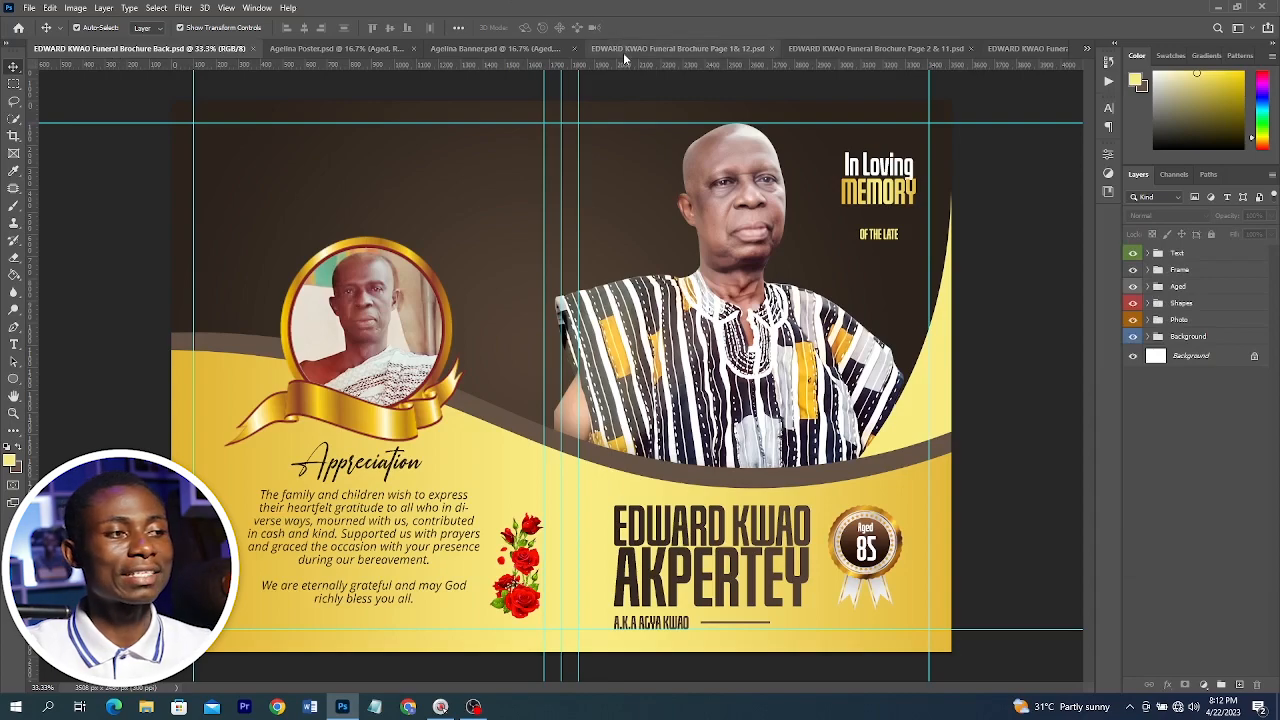
click(624, 50)
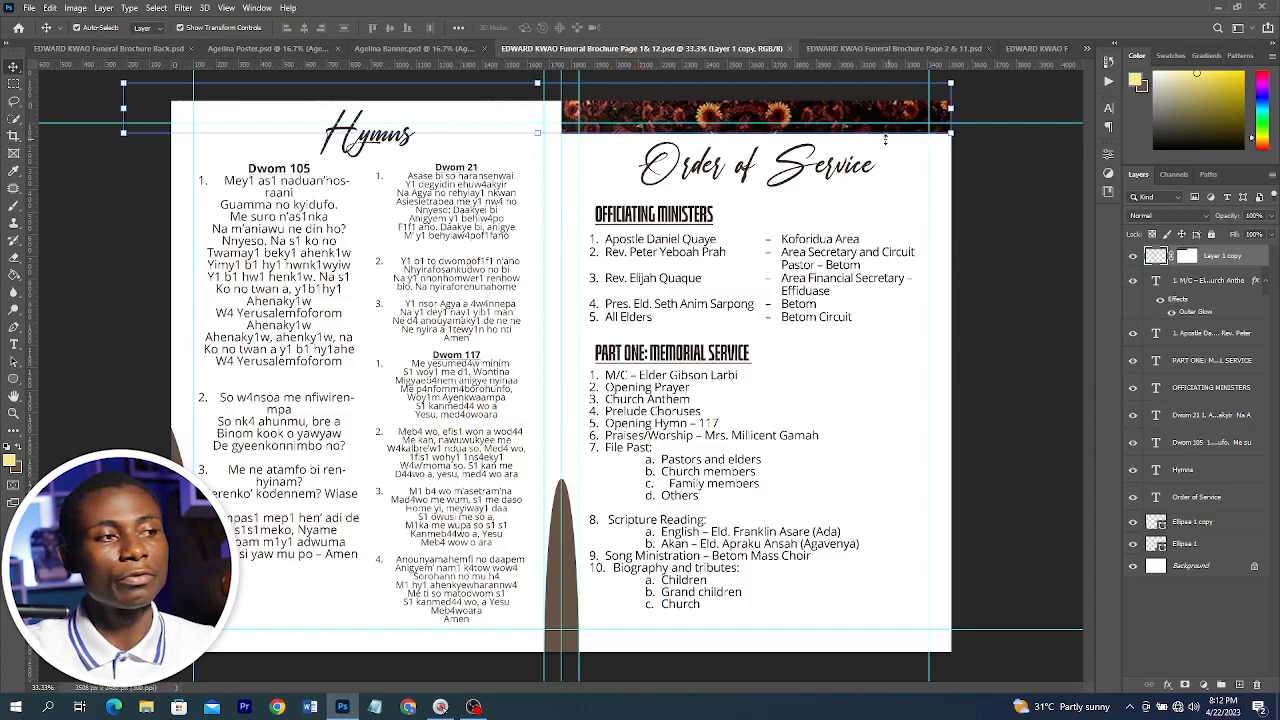
click(848, 48)
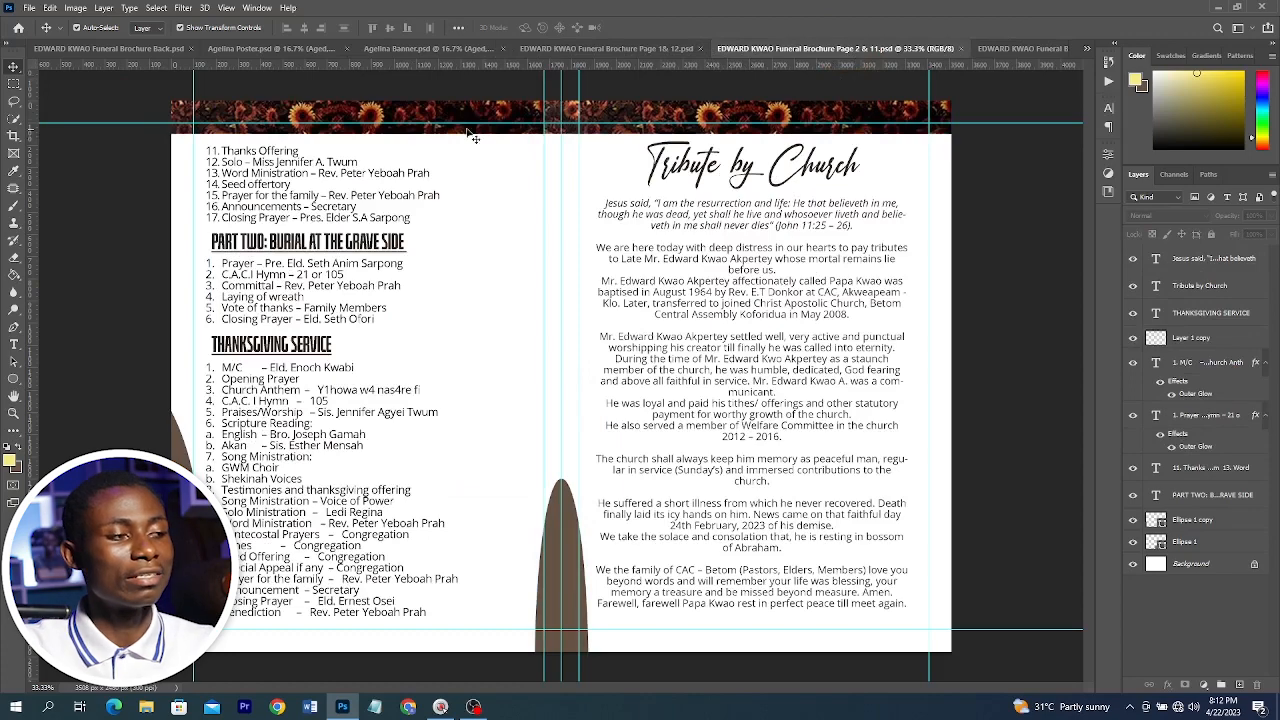
click(1020, 48)
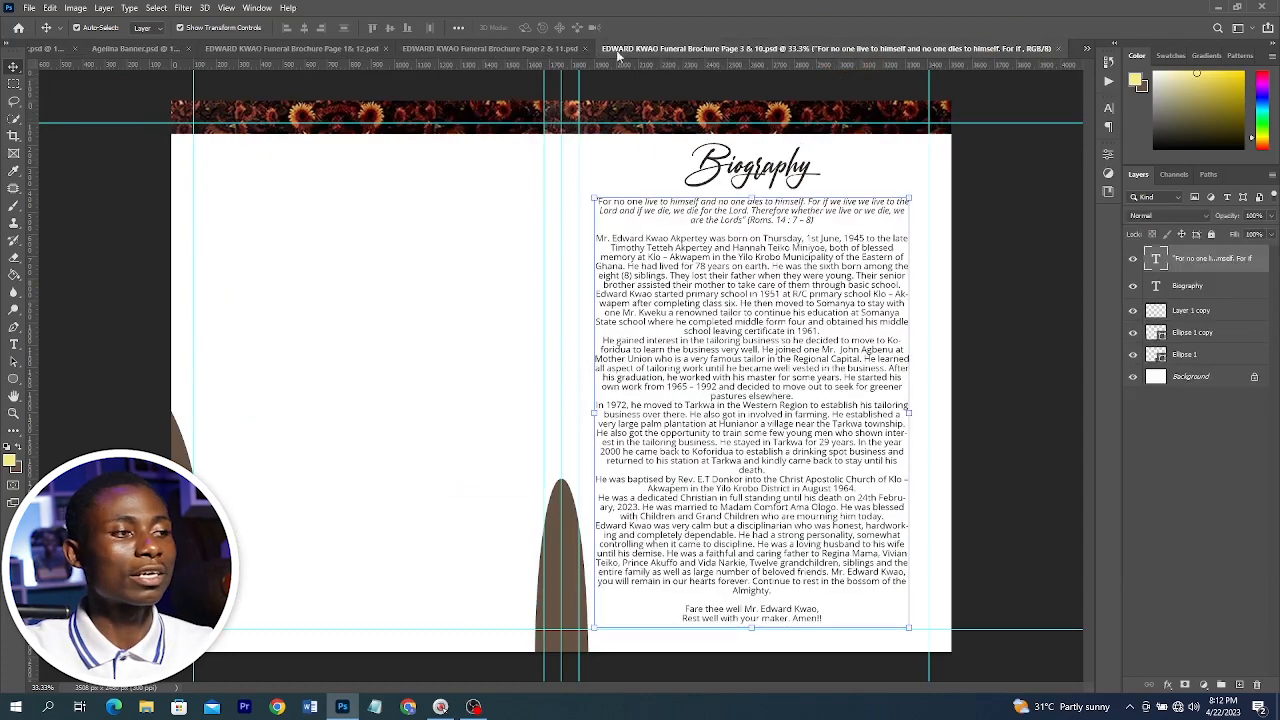
click(525, 52)
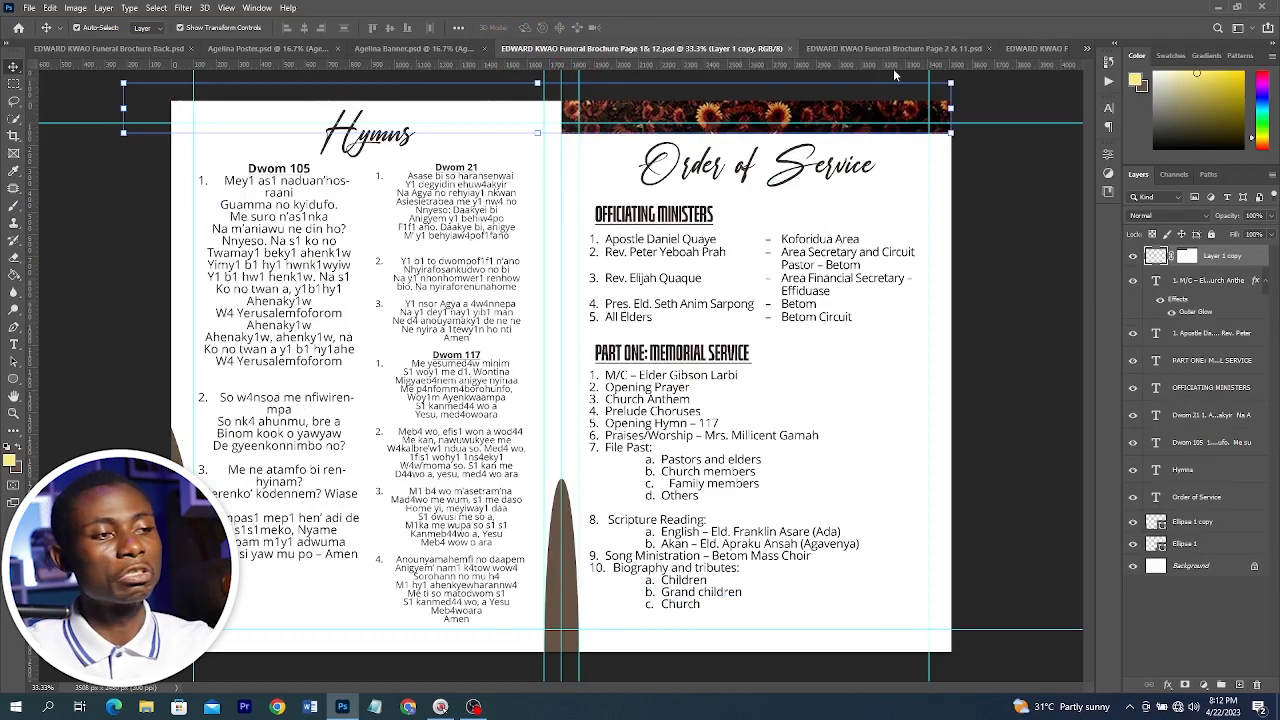
click(852, 50)
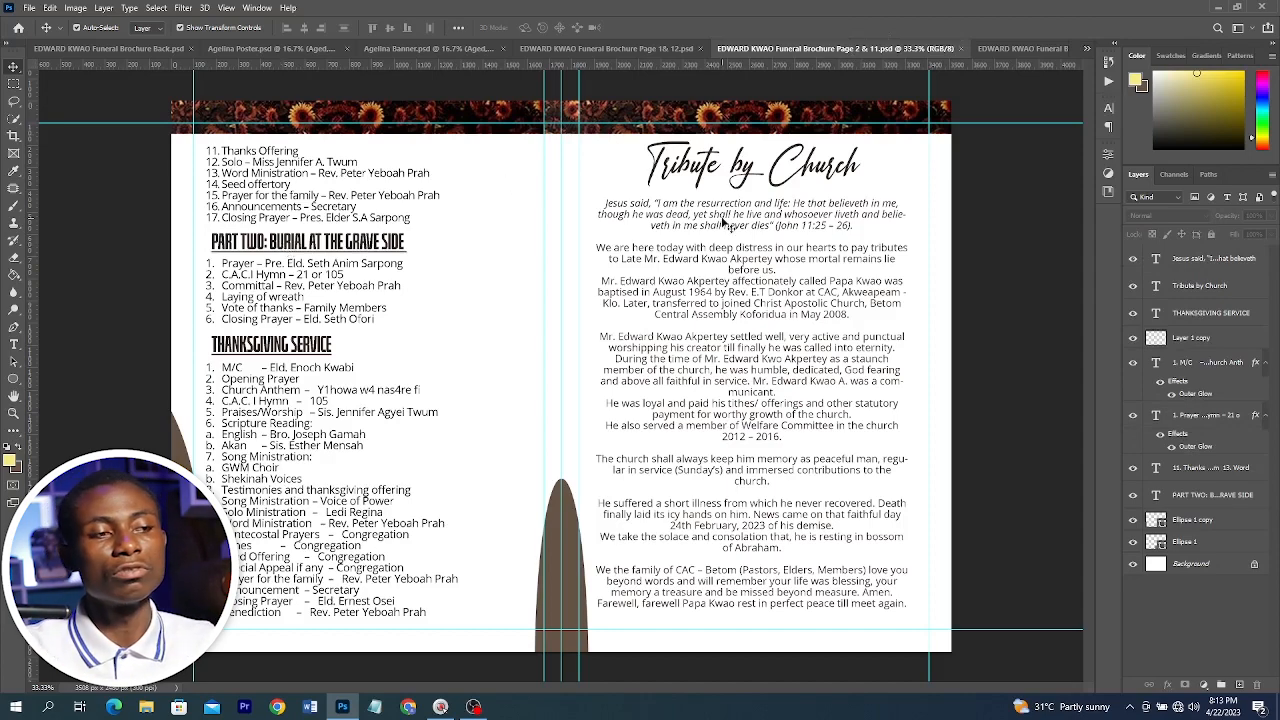
click(988, 48)
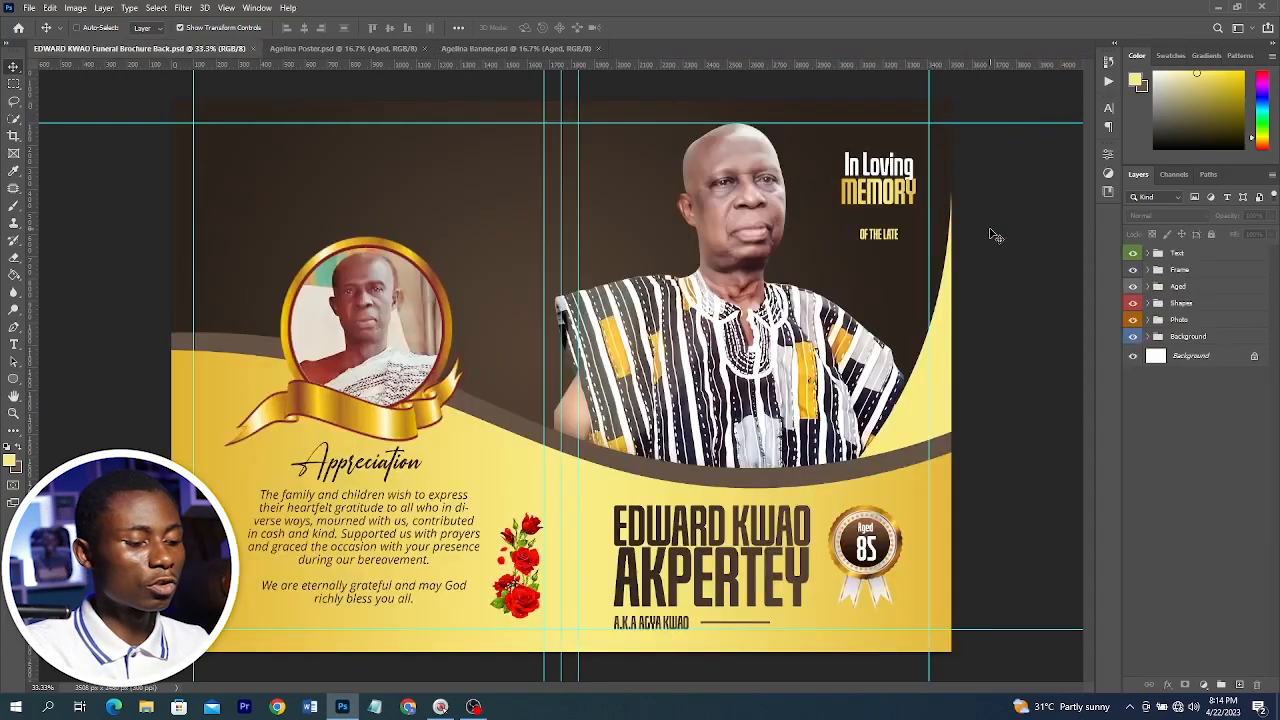
Create a new A4 print document in landscape orientation
key(ctrl+n)
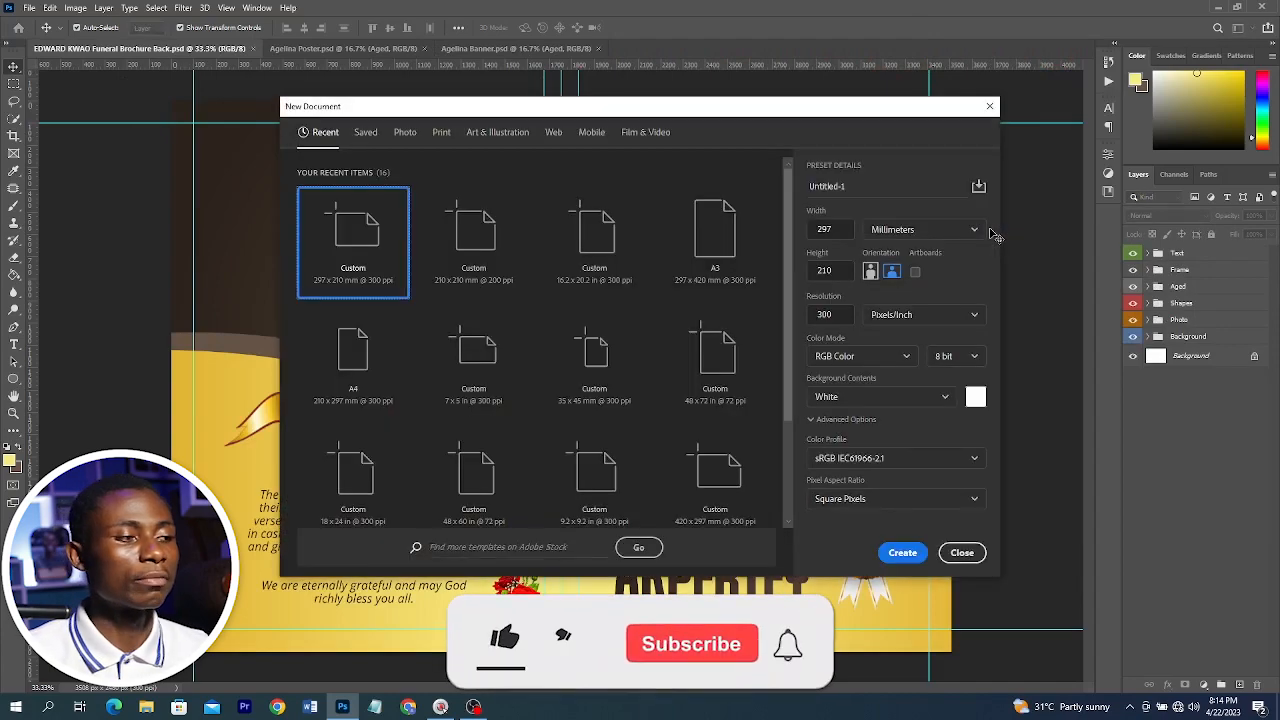
click(352, 355)
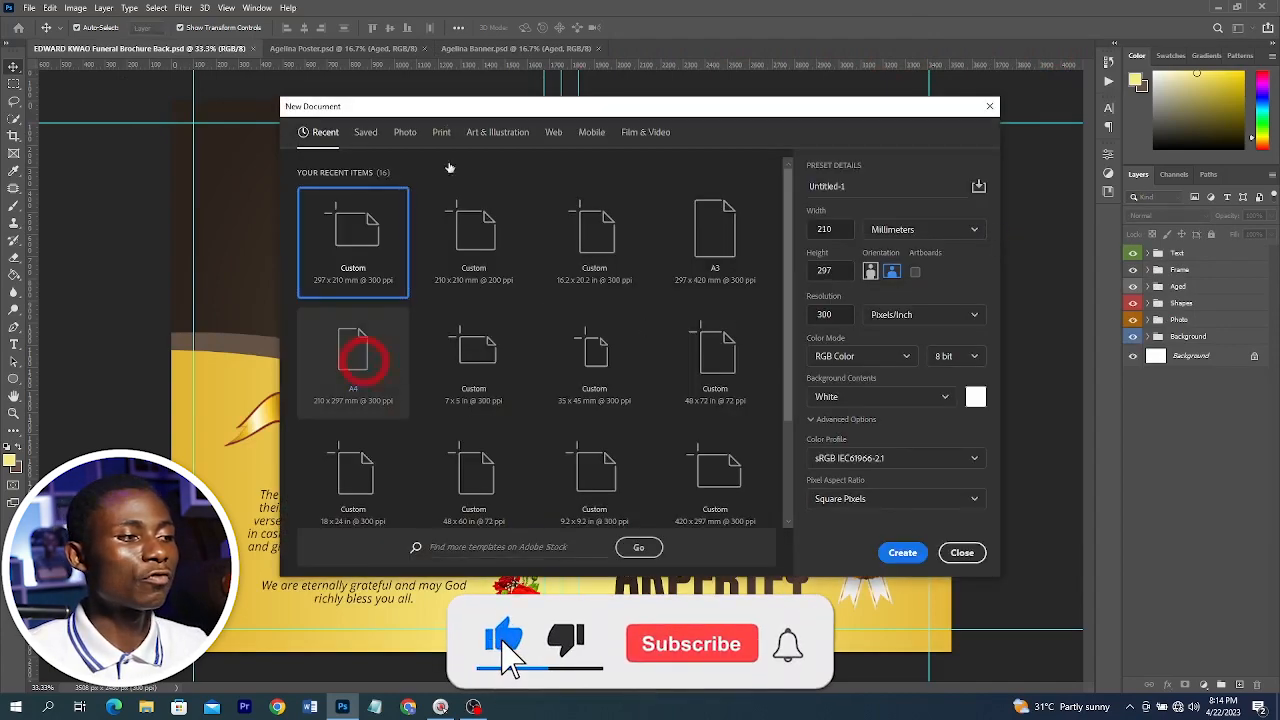
click(441, 131)
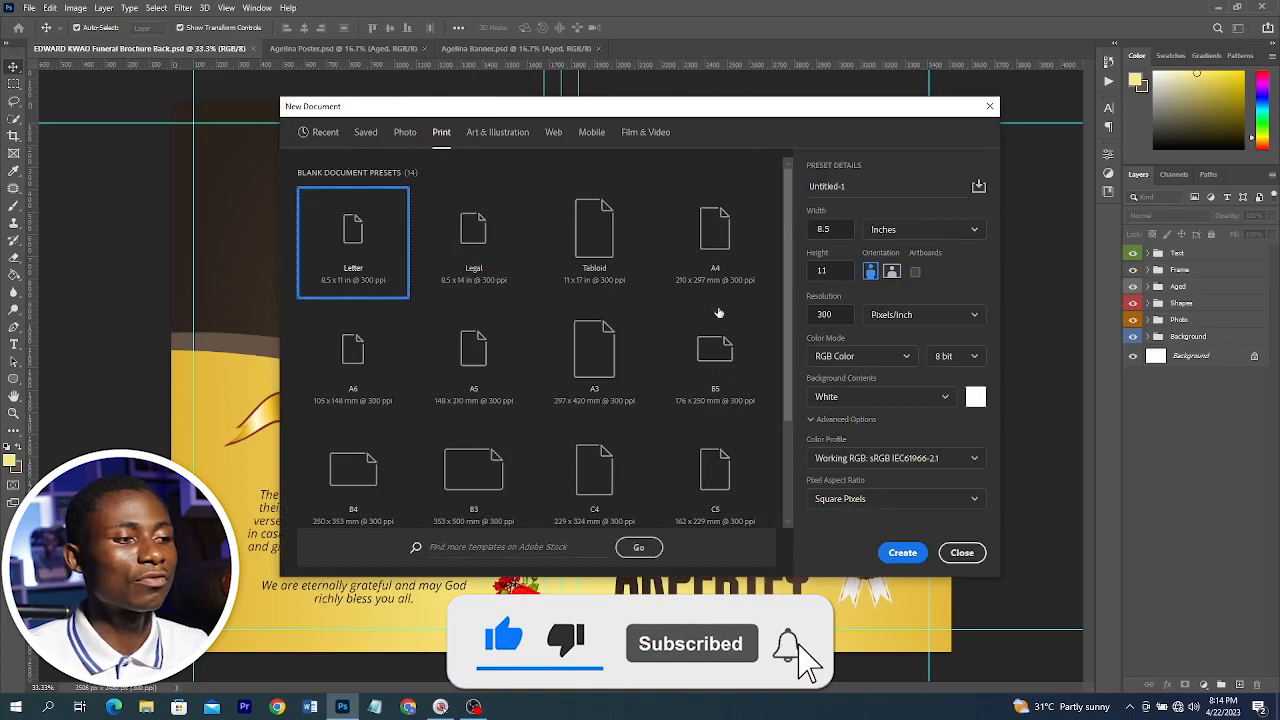
click(713, 257)
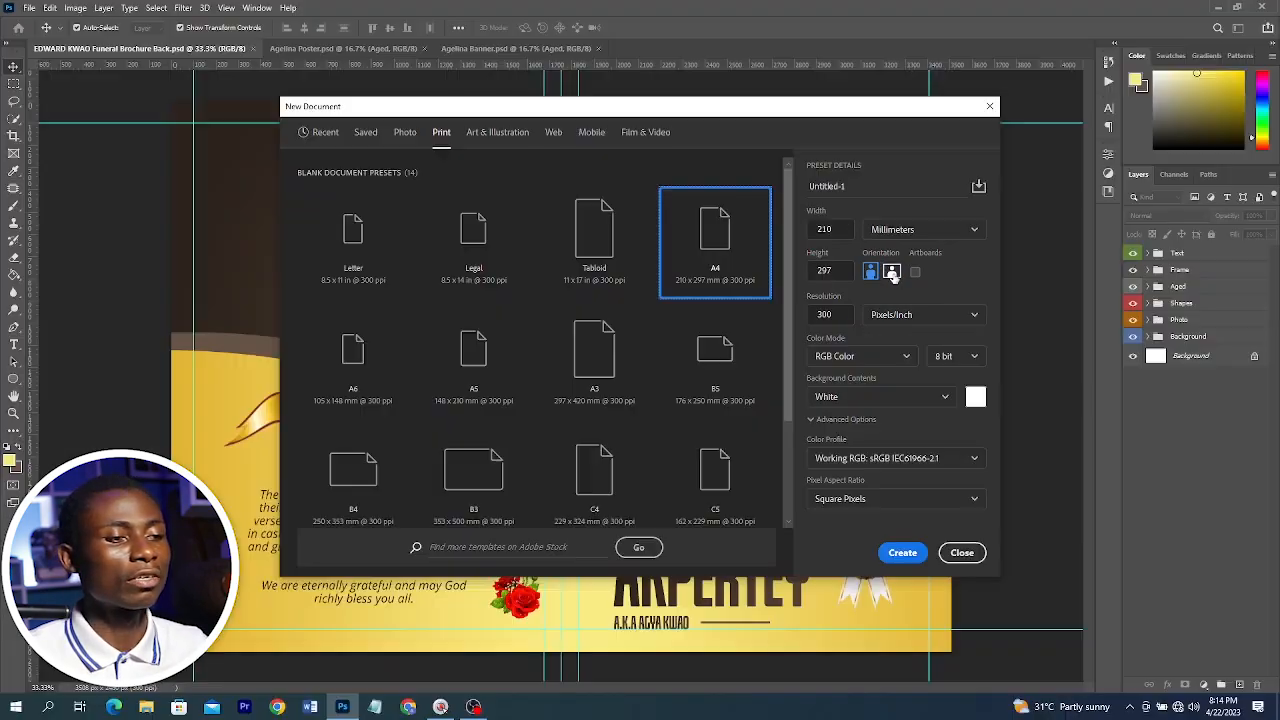
click(892, 273)
click(902, 552)
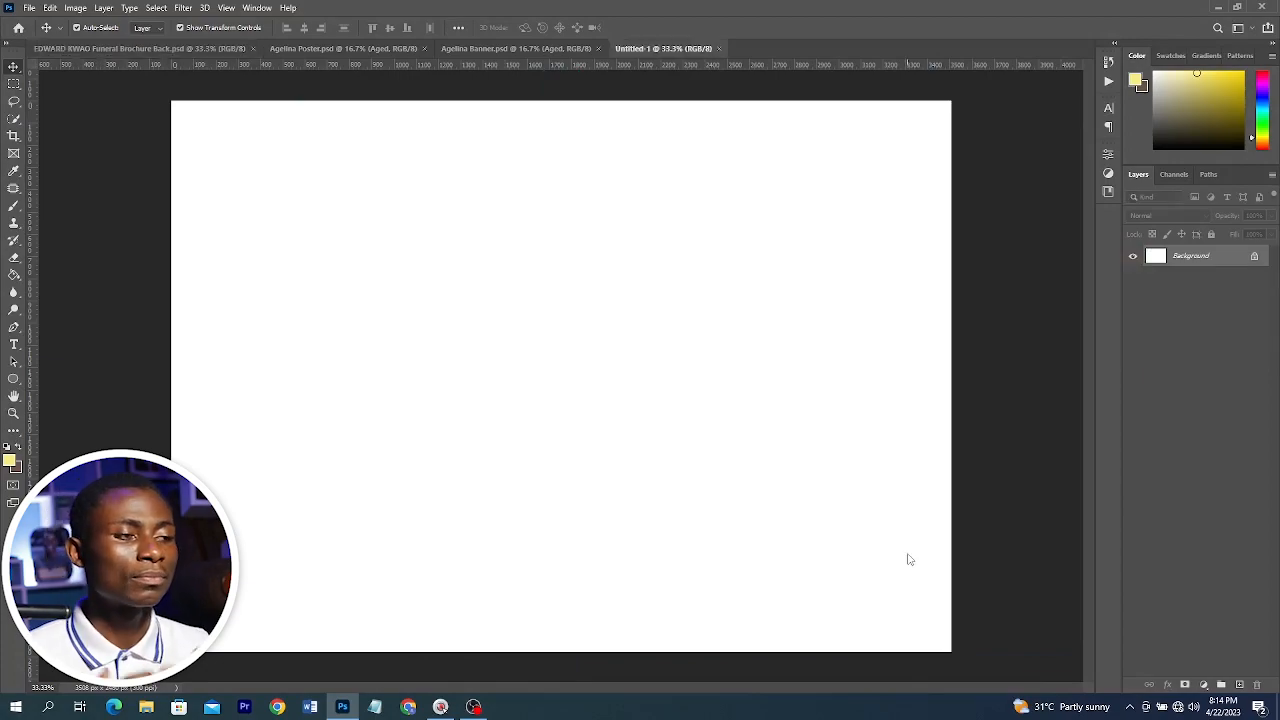
Add a new guide layout with 100 px margins on the top, left, bottom and right
click(210, 48)
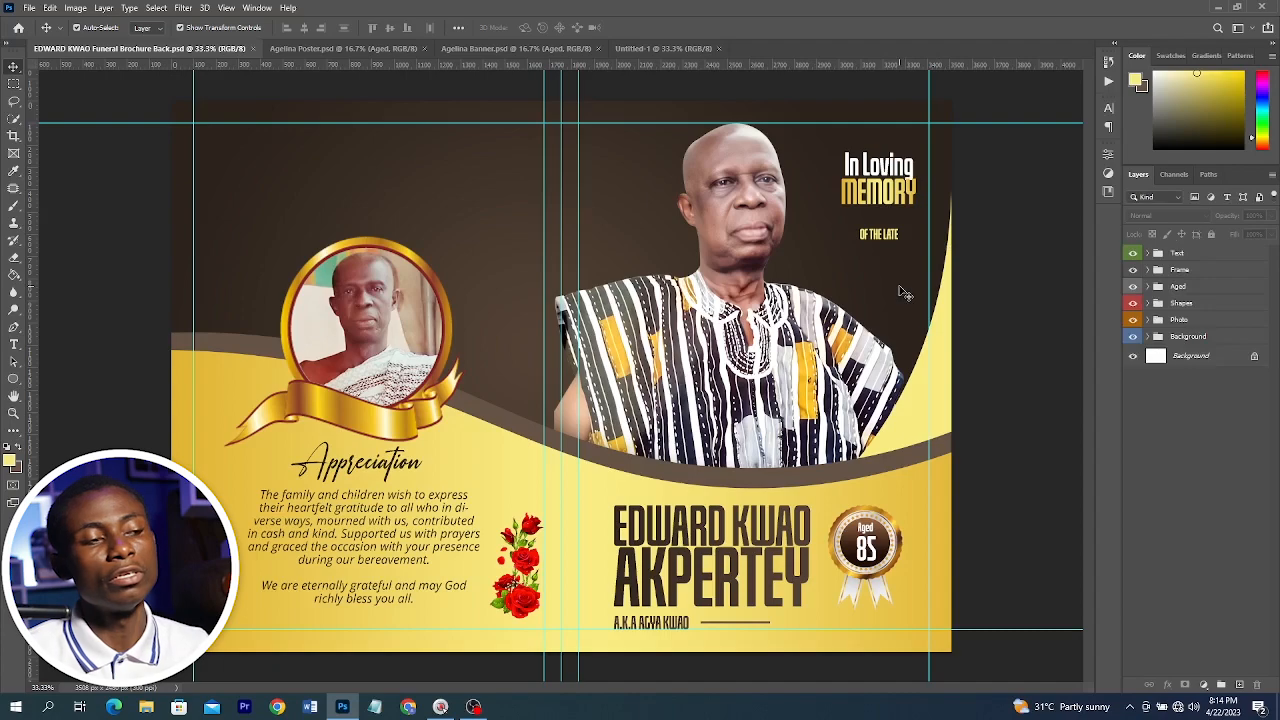
click(663, 48)
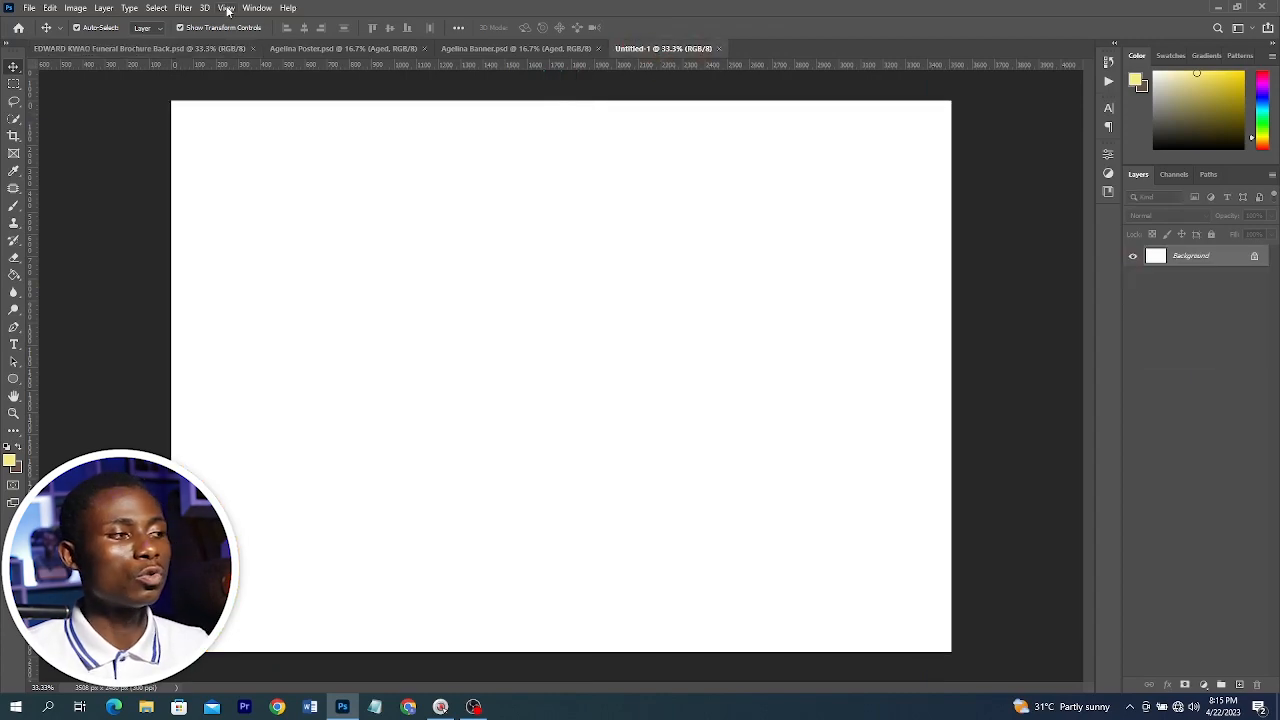
click(227, 8)
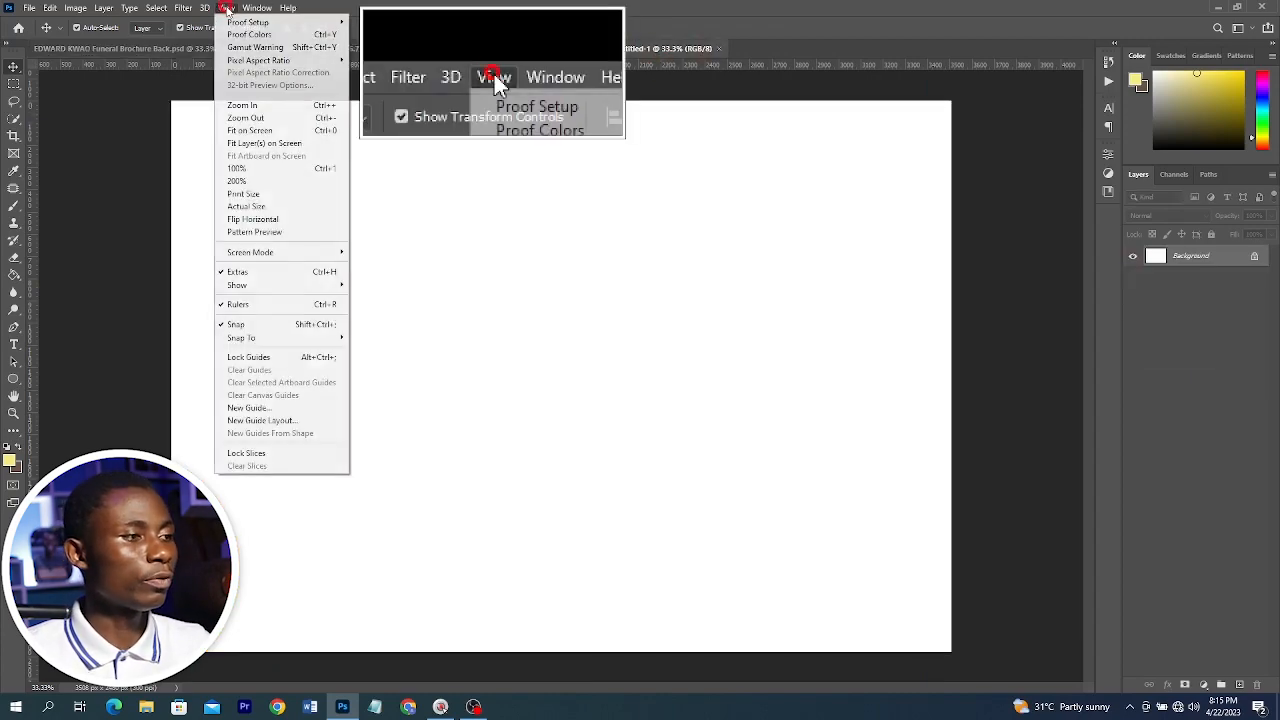
click(255, 420)
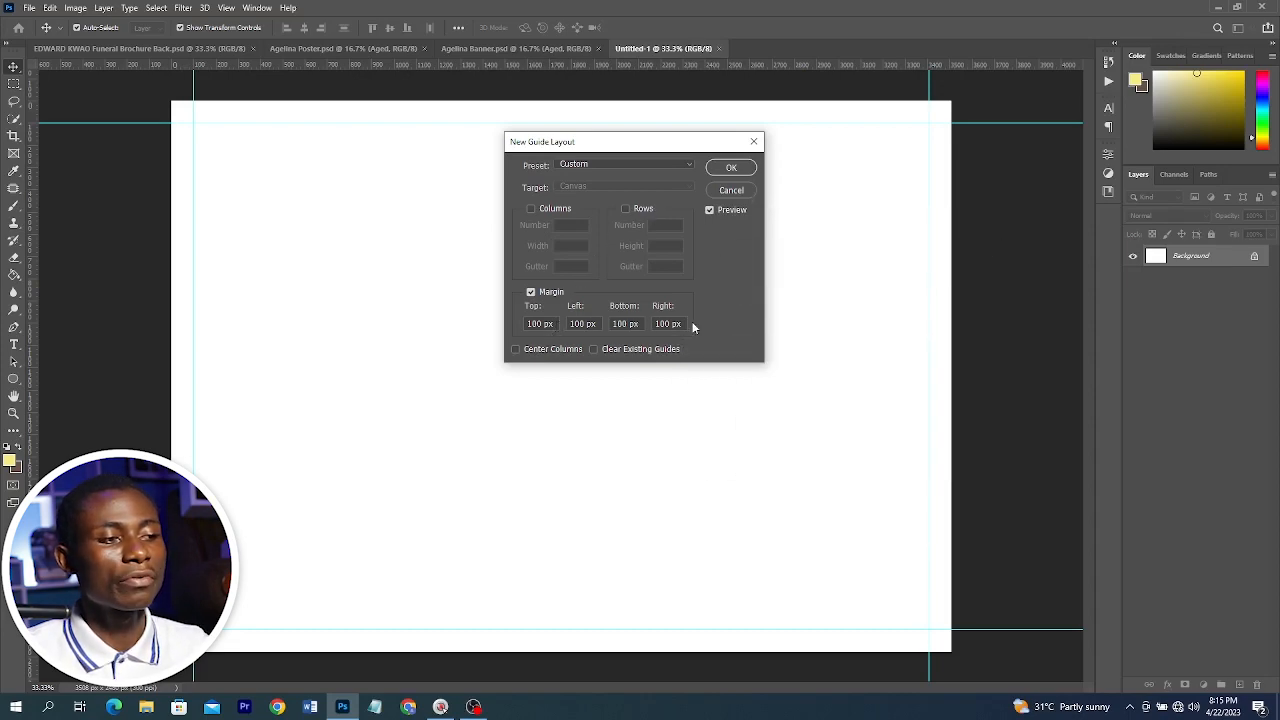
click(730, 168)
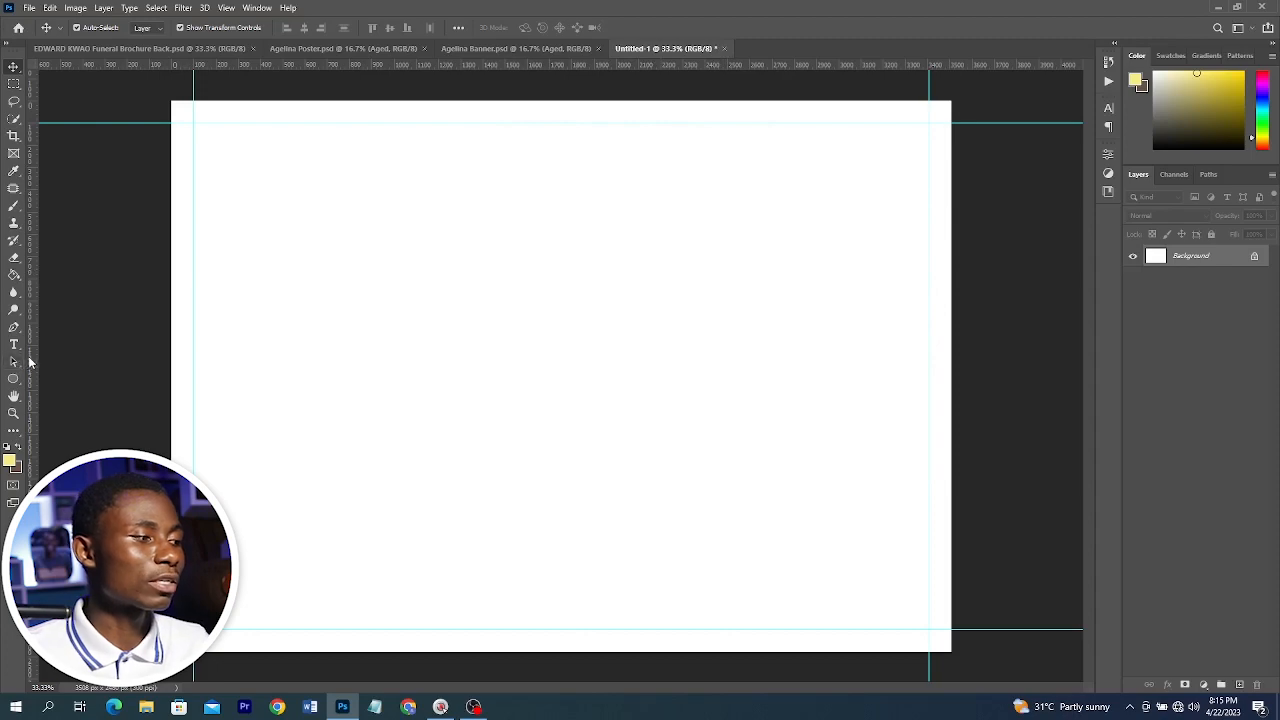
drag(29, 362, 476, 317)
drag(33, 379, 520, 379)
key(ctrl+z)
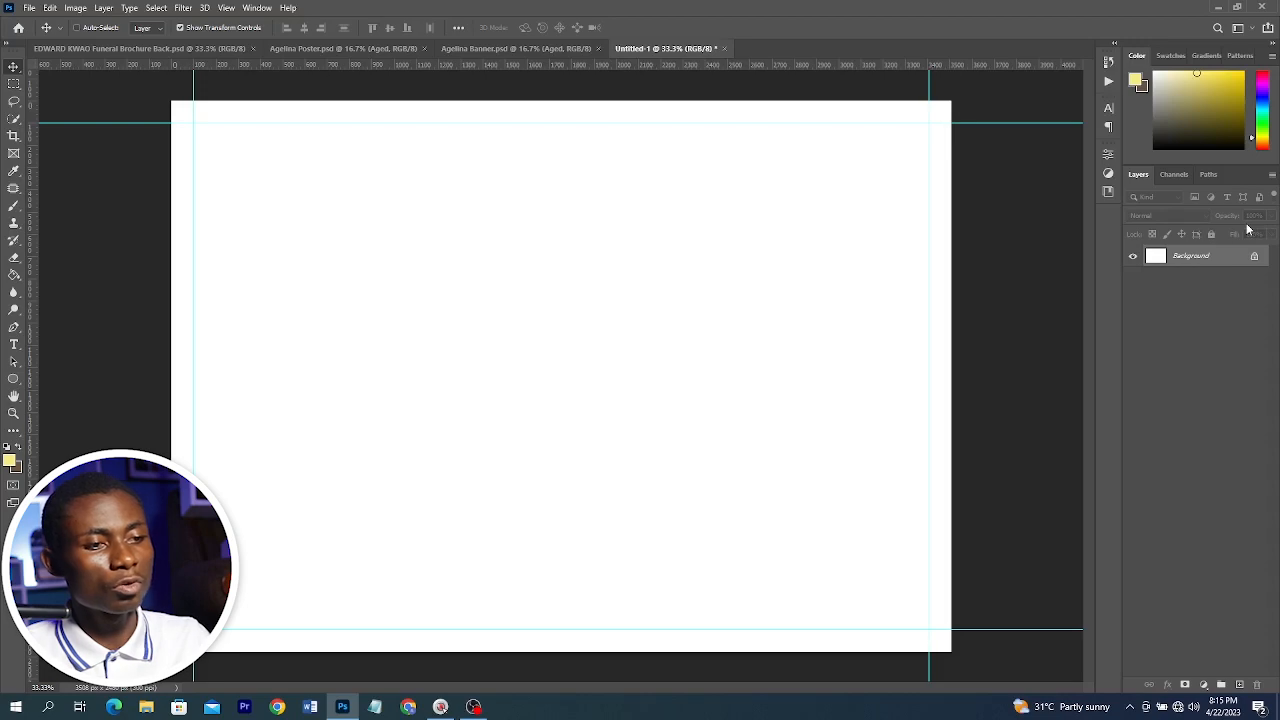
Add a vertical guide at the page centre and two guides flanking it, using a temporary duplicate layer that is then deleted
key(ctrl+j)
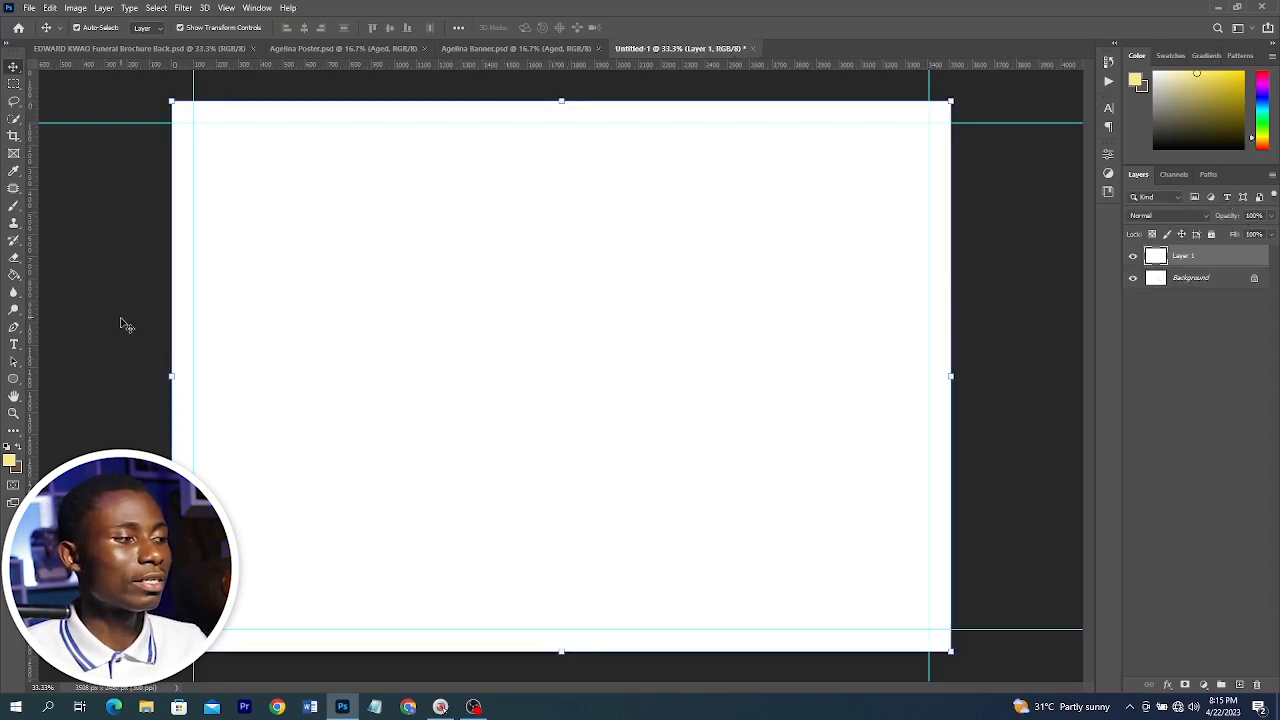
drag(38, 382, 561, 334)
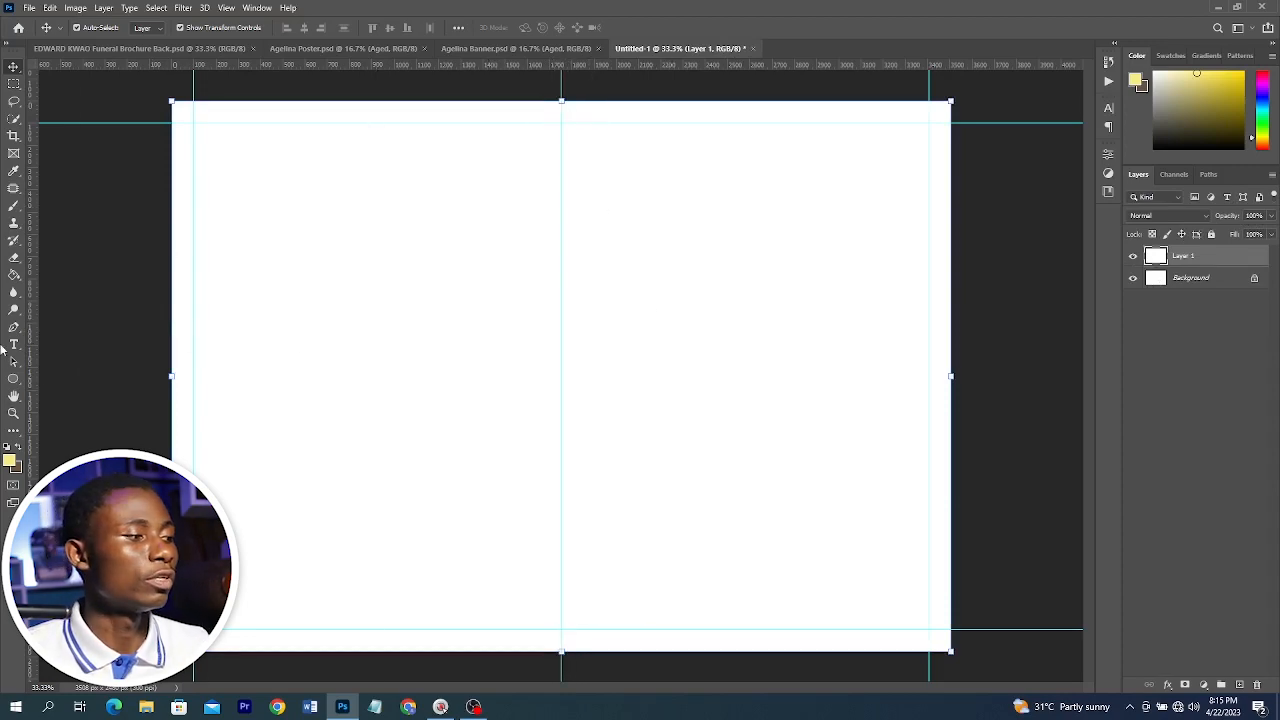
drag(34, 360, 548, 315)
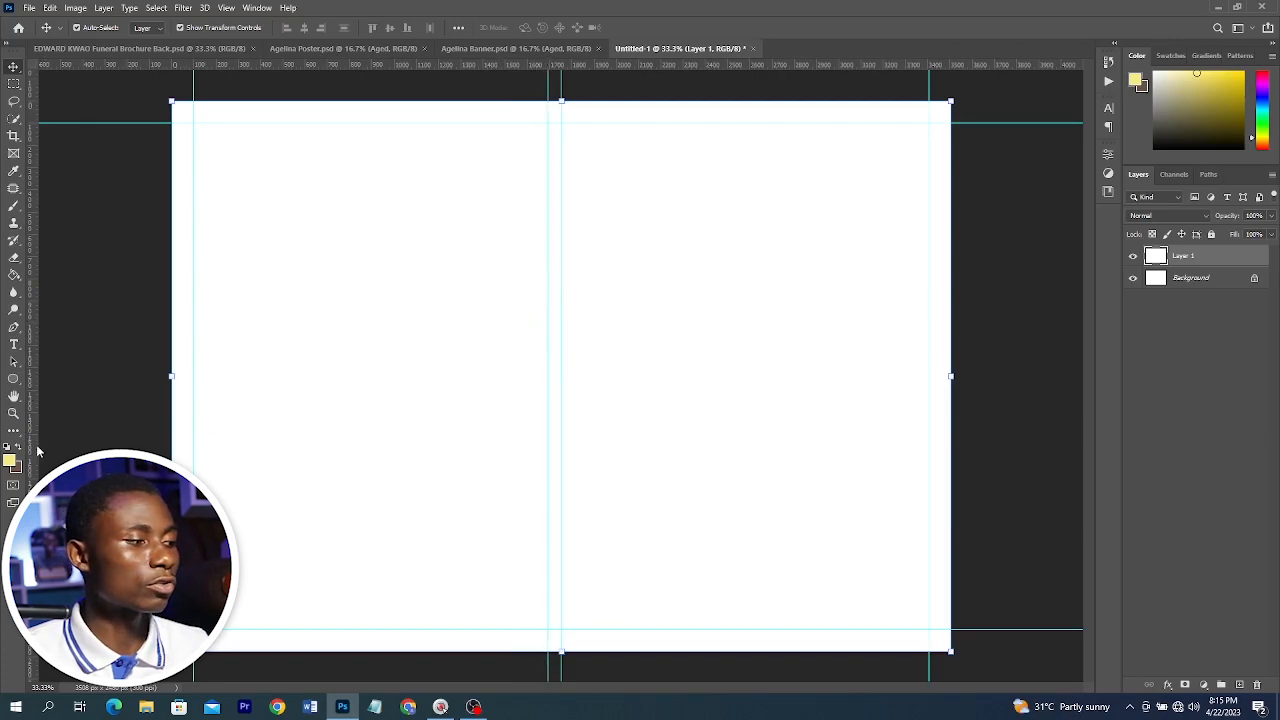
drag(37, 452, 575, 305)
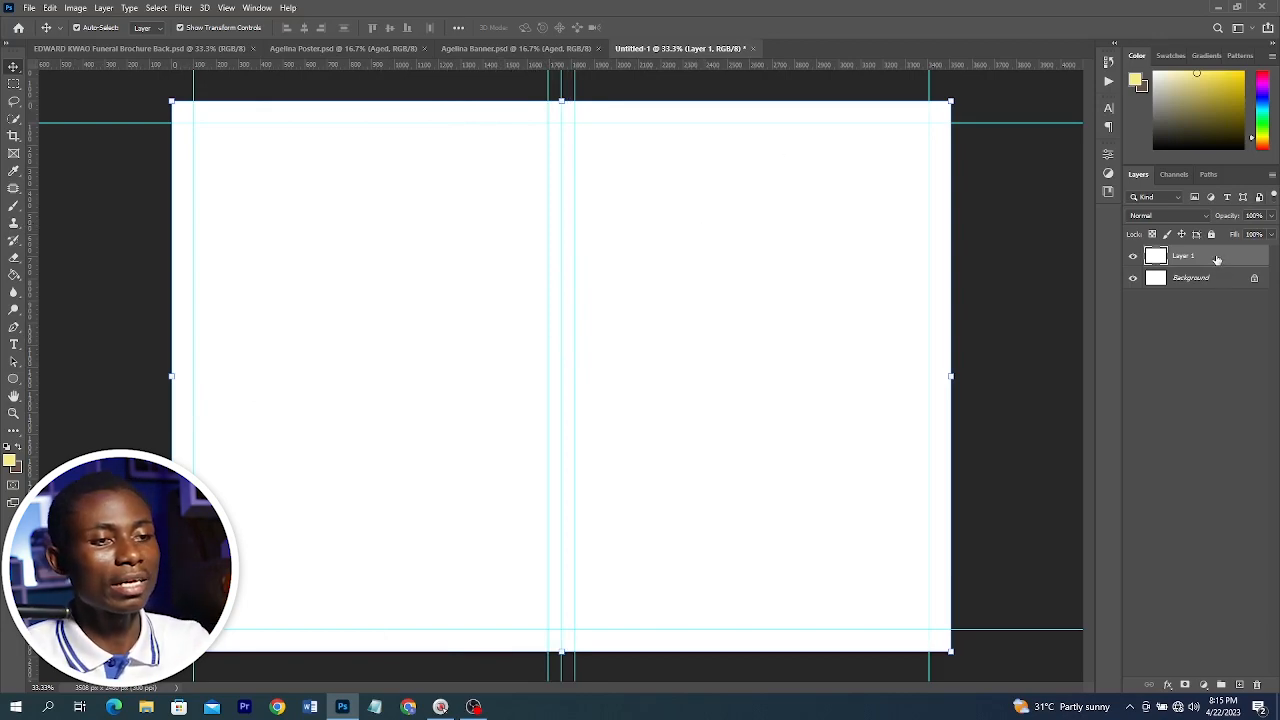
key(Delete)
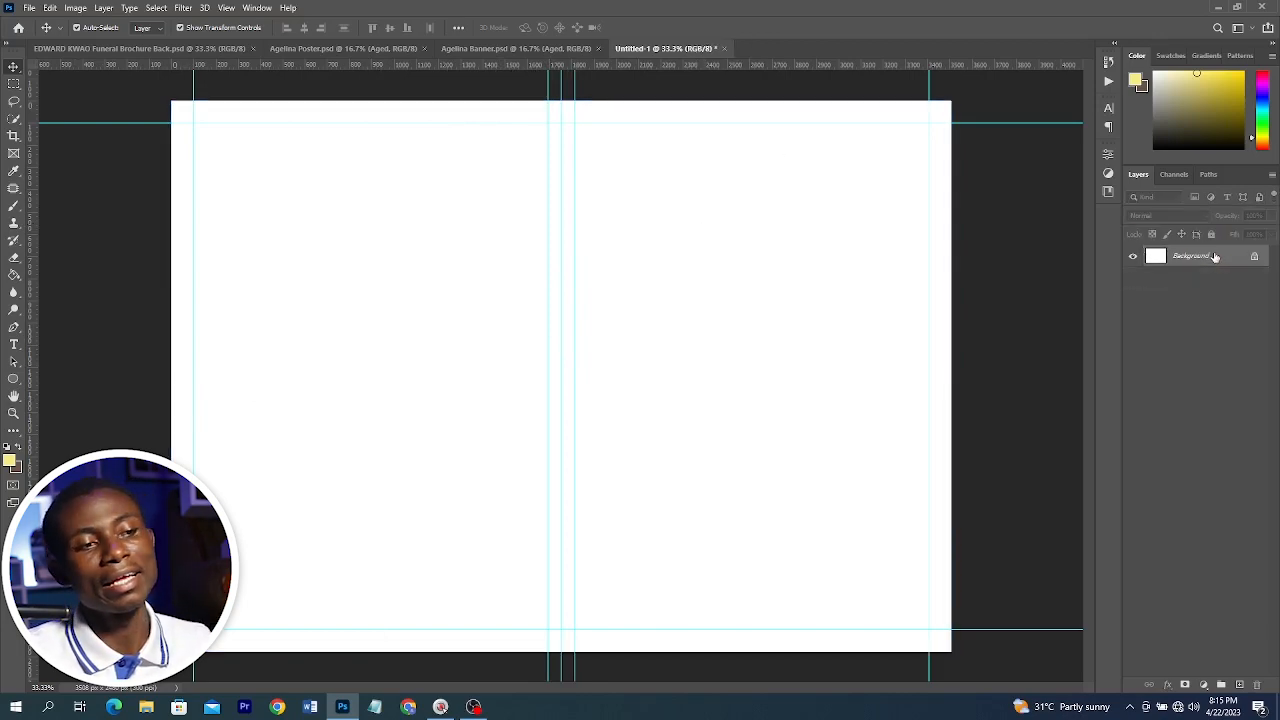
Draw a closed Pen path across the middle of the page enclosing its lower half, extending past the side and bottom edges
click(117, 48)
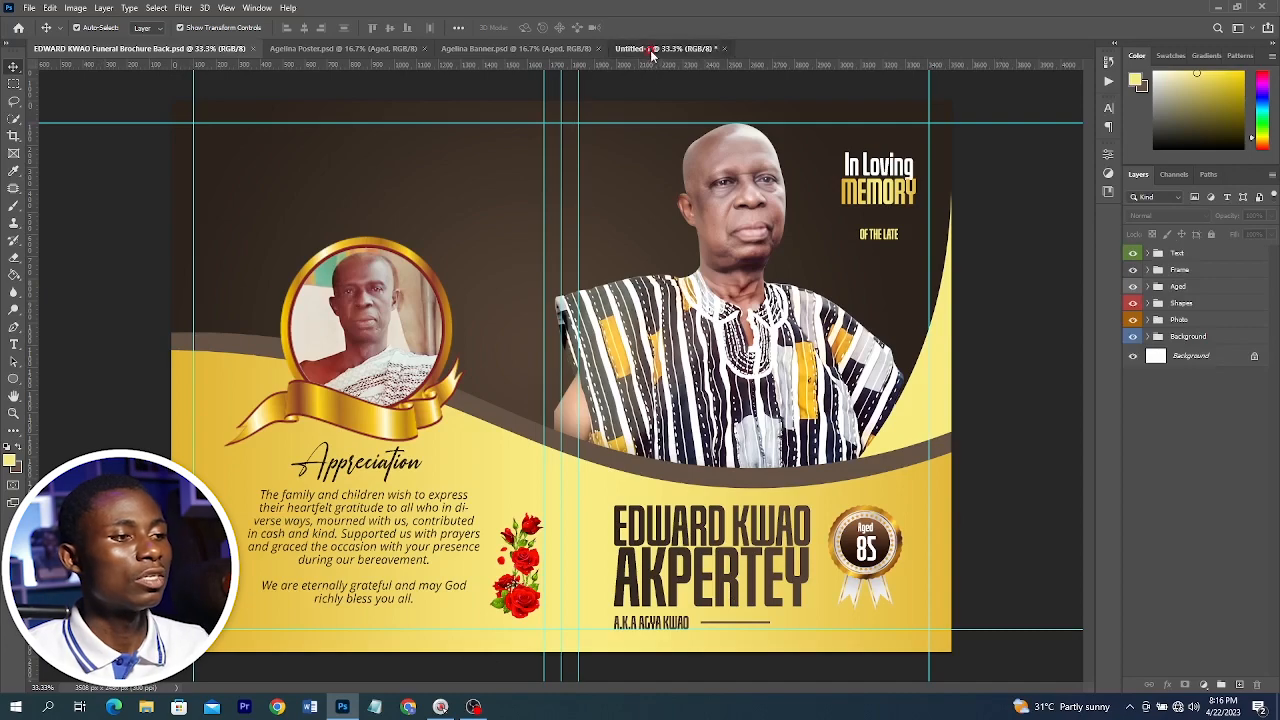
click(690, 48)
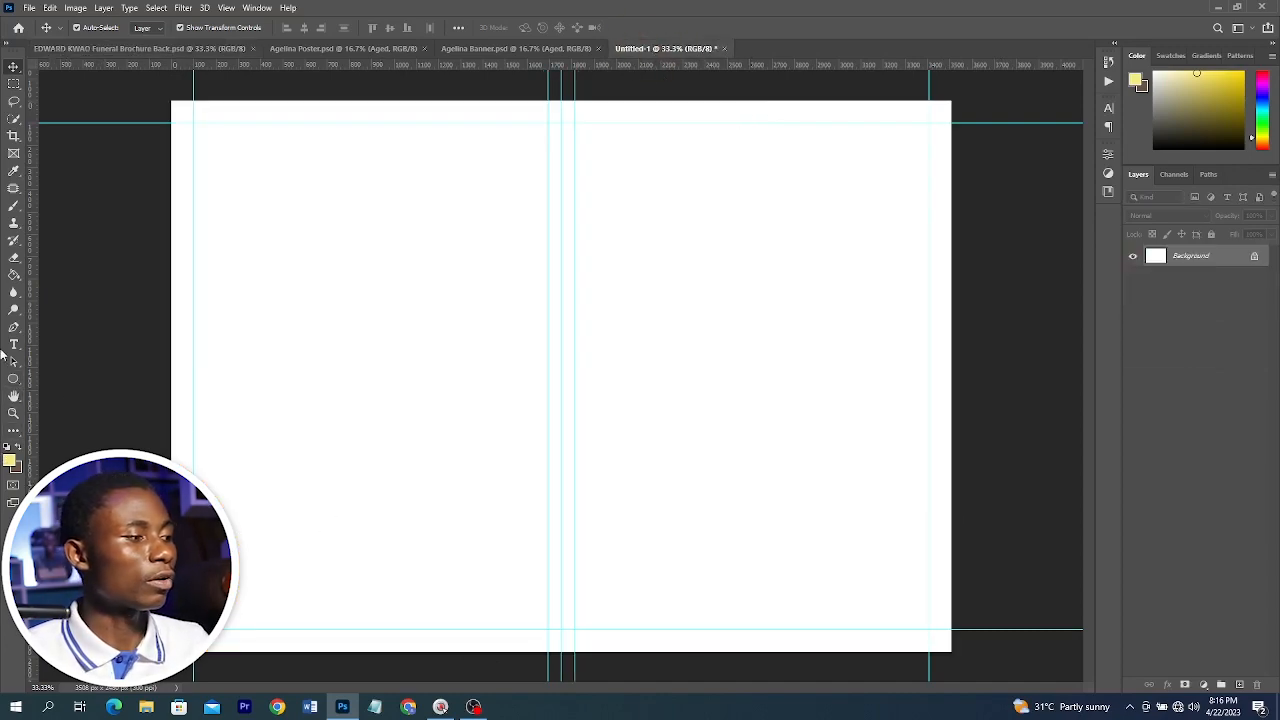
click(13, 327)
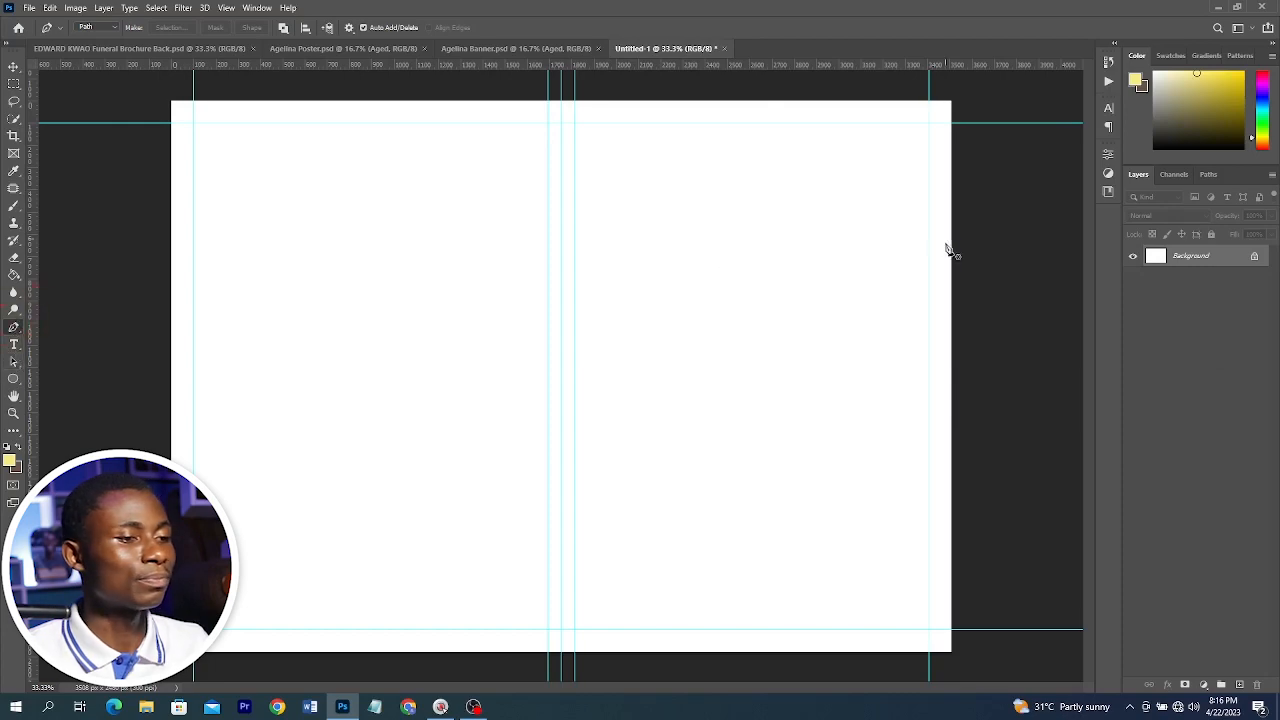
click(961, 417)
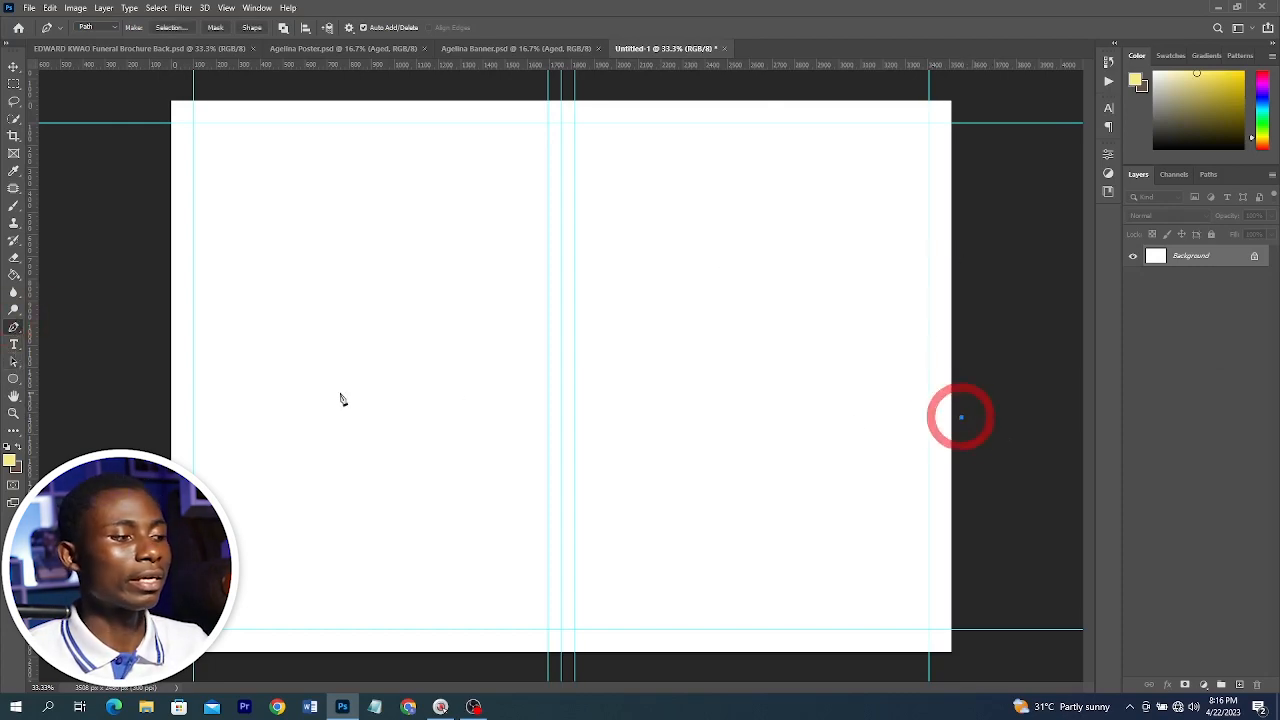
click(140, 403)
click(168, 658)
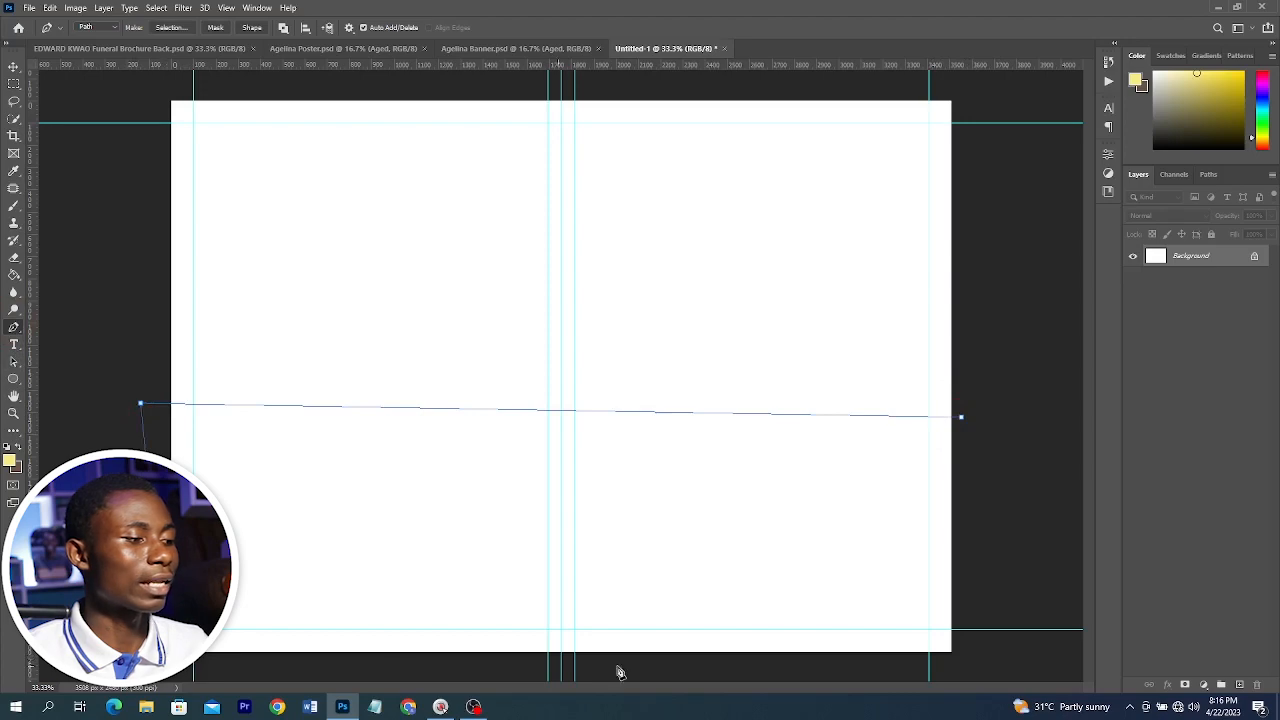
click(972, 664)
click(965, 419)
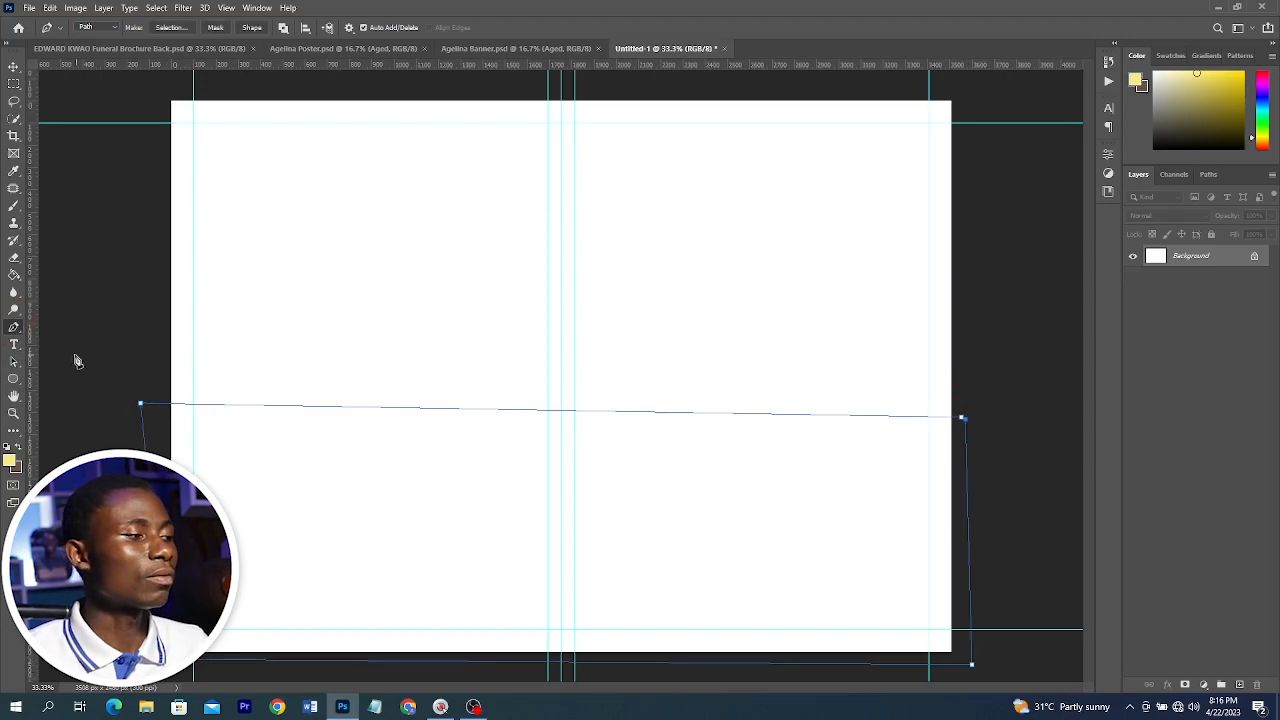
Add an anchor point on the path's top edge and pull it upward into a curve
right_click(15, 328)
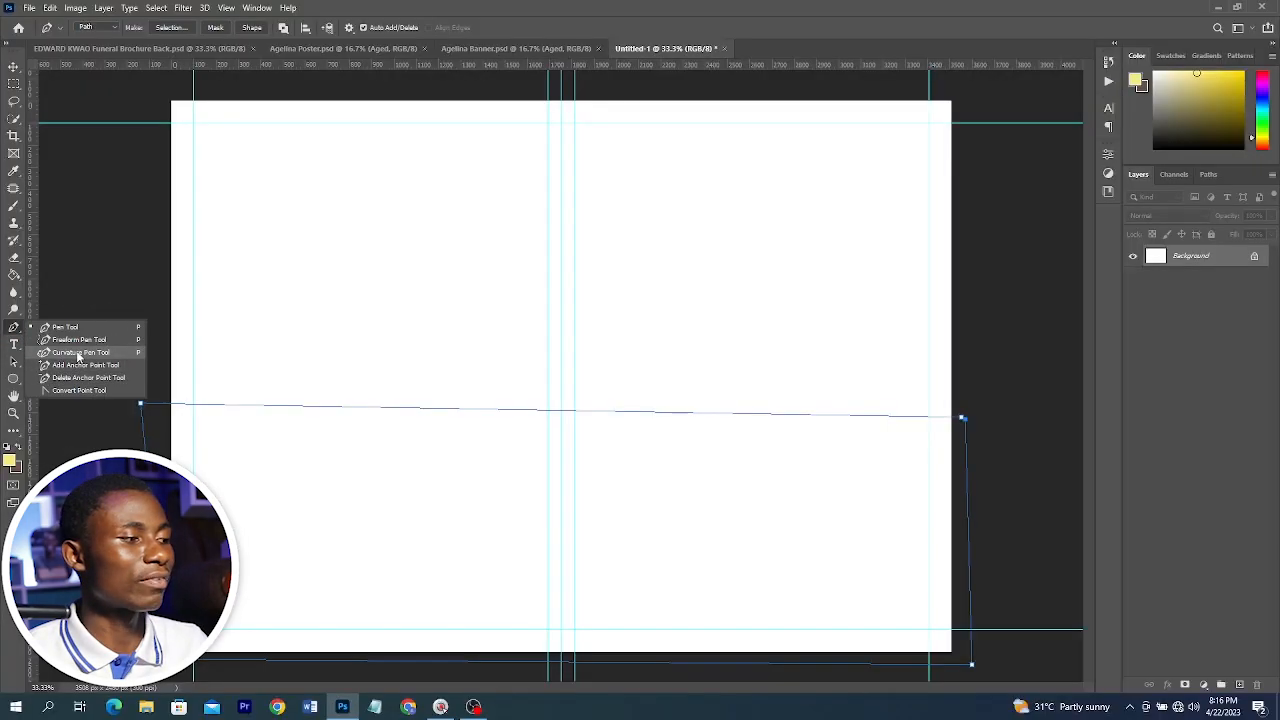
click(80, 353)
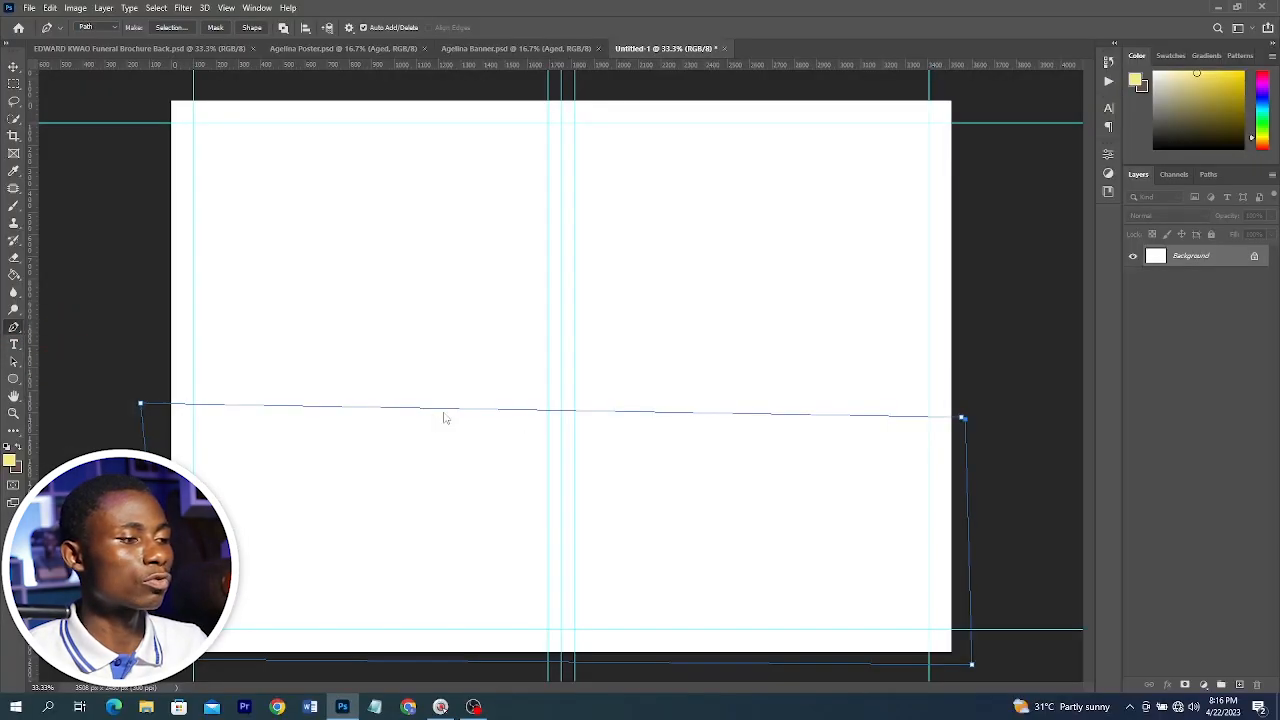
drag(340, 410, 335, 381)
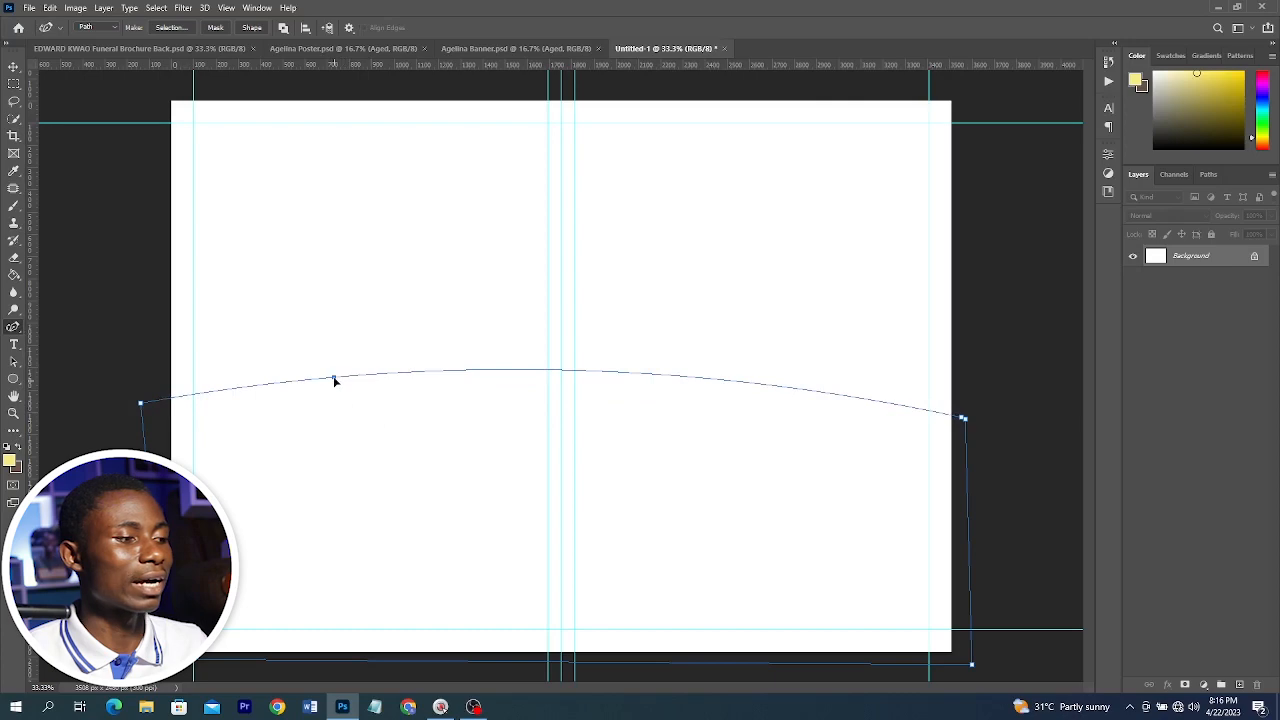
Move the path's anchor points to bend its top edge into a smooth S-shaped wave
drag(667, 377, 660, 437)
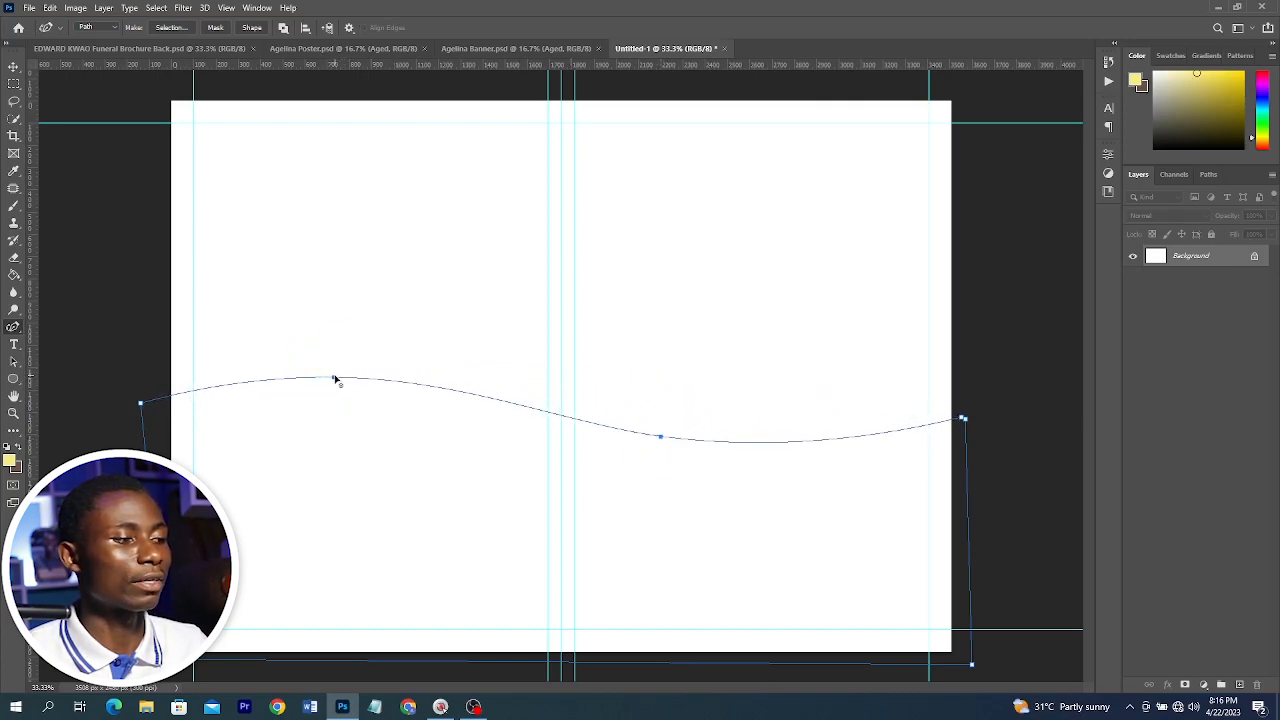
drag(335, 380, 284, 383)
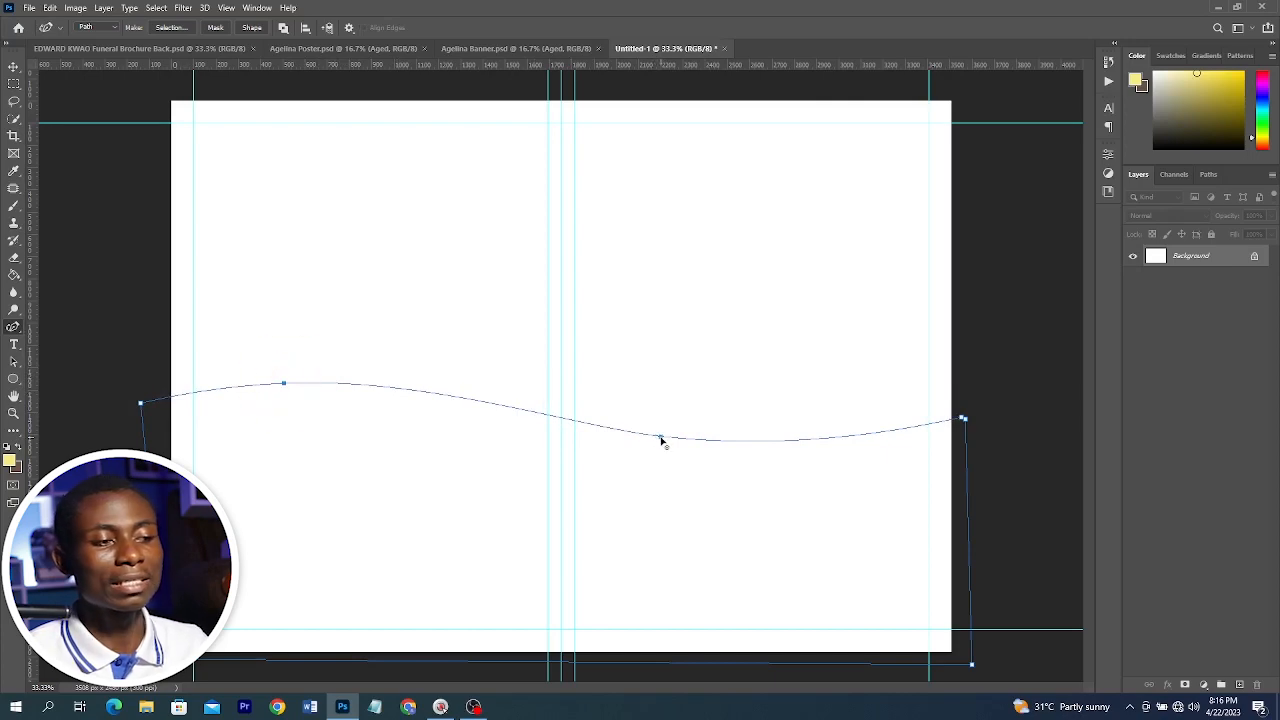
drag(660, 437, 686, 452)
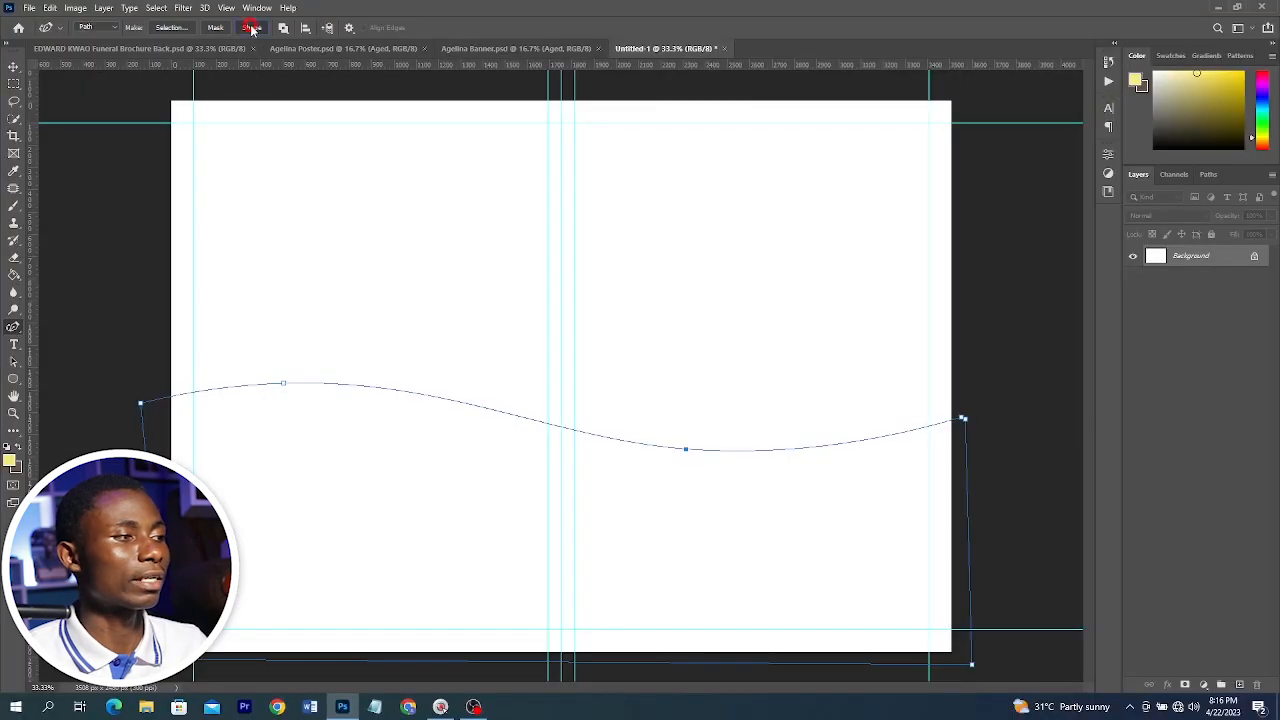
Convert the wave path into a filled shape layer and add a new empty layer above it
click(252, 28)
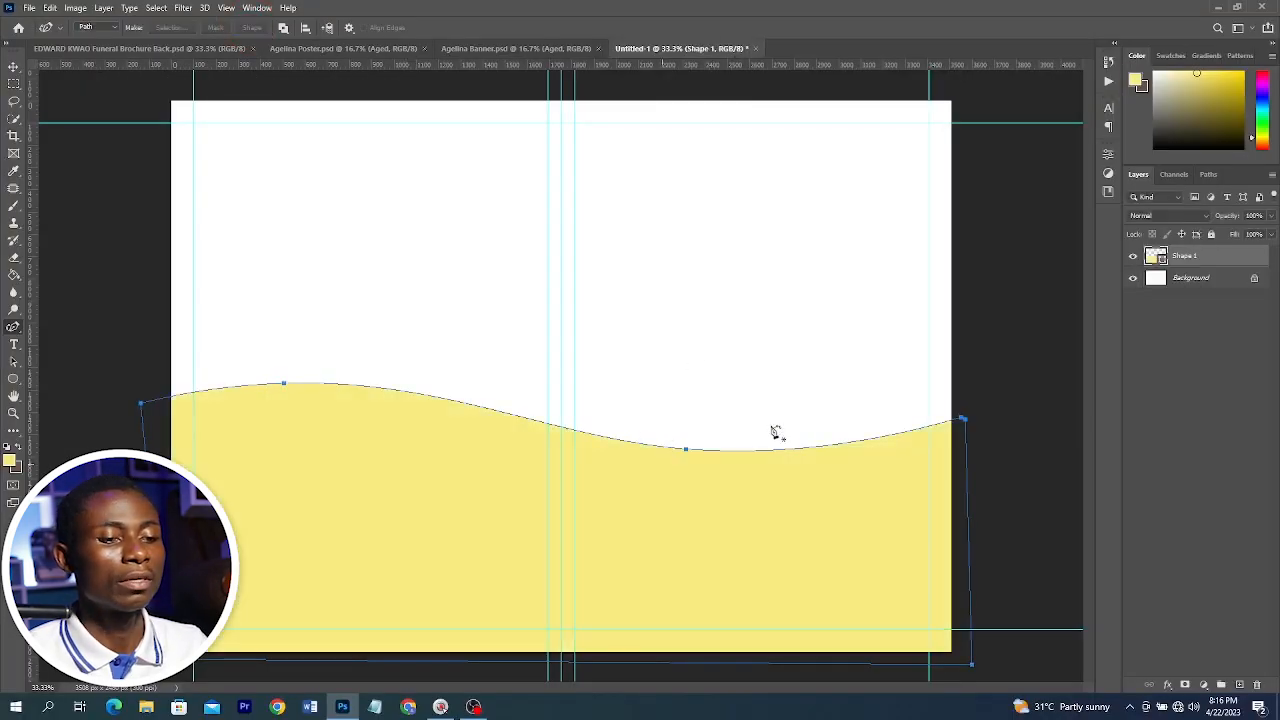
key(ctrl+shift+alt+n)
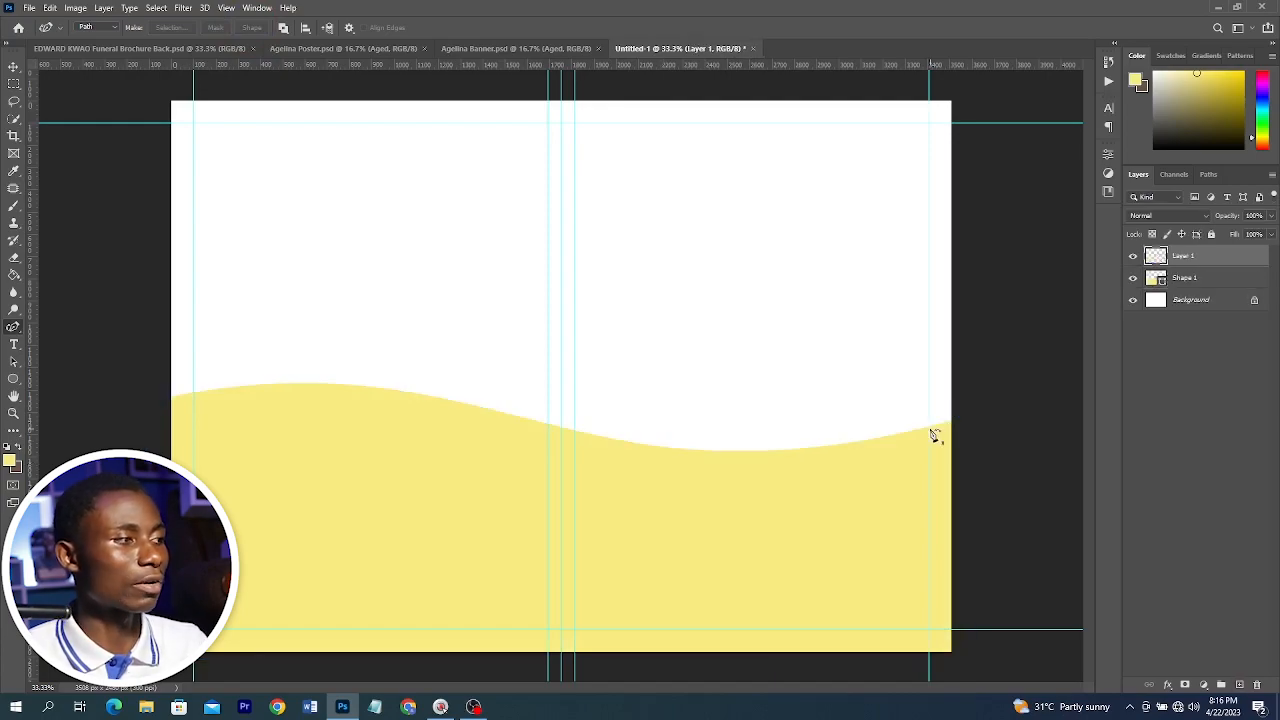
Compare the layout with the finished brochure document, then return to the new document
click(77, 52)
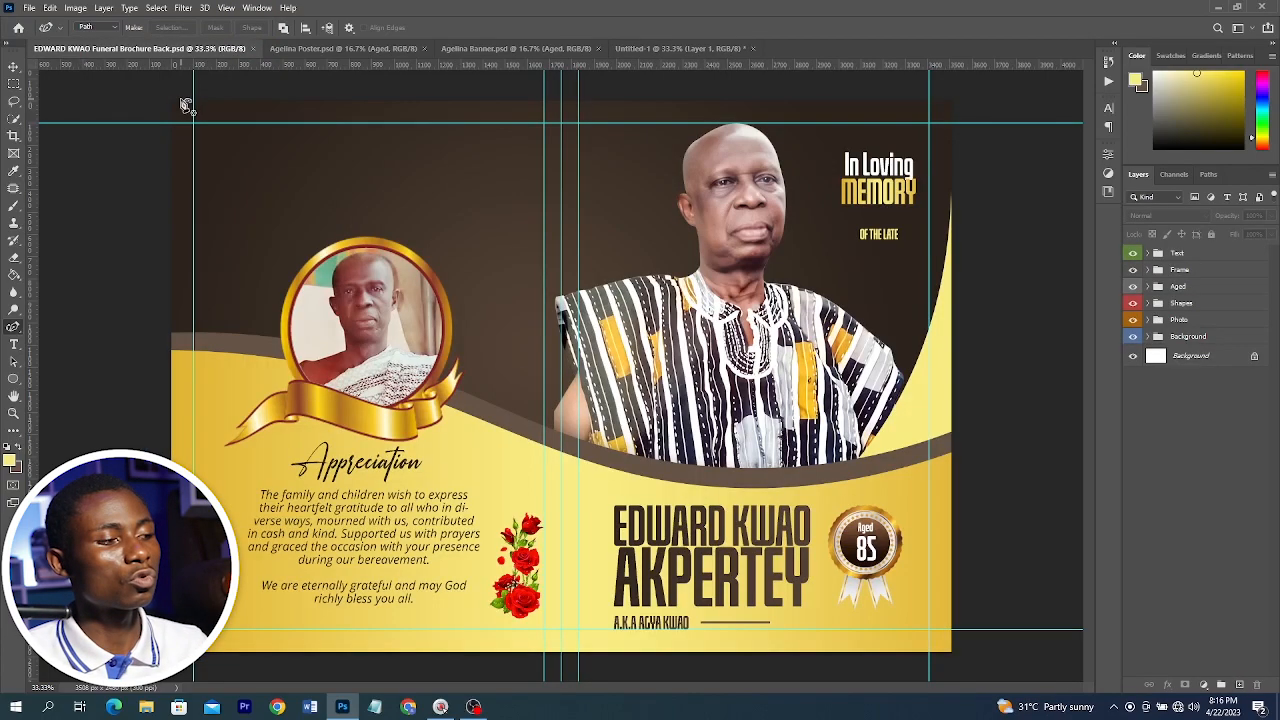
click(628, 48)
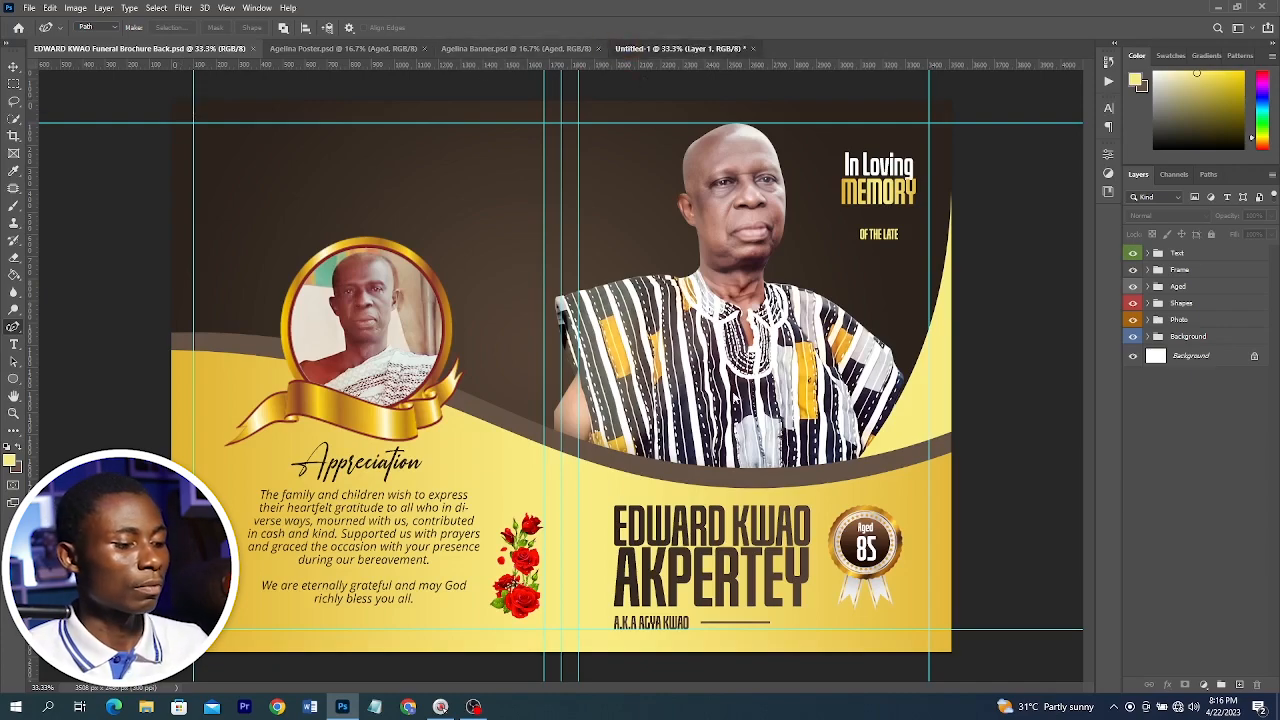
Duplicate the wave shape layer and nudge the copy slightly upward
key(v)
click(808, 481)
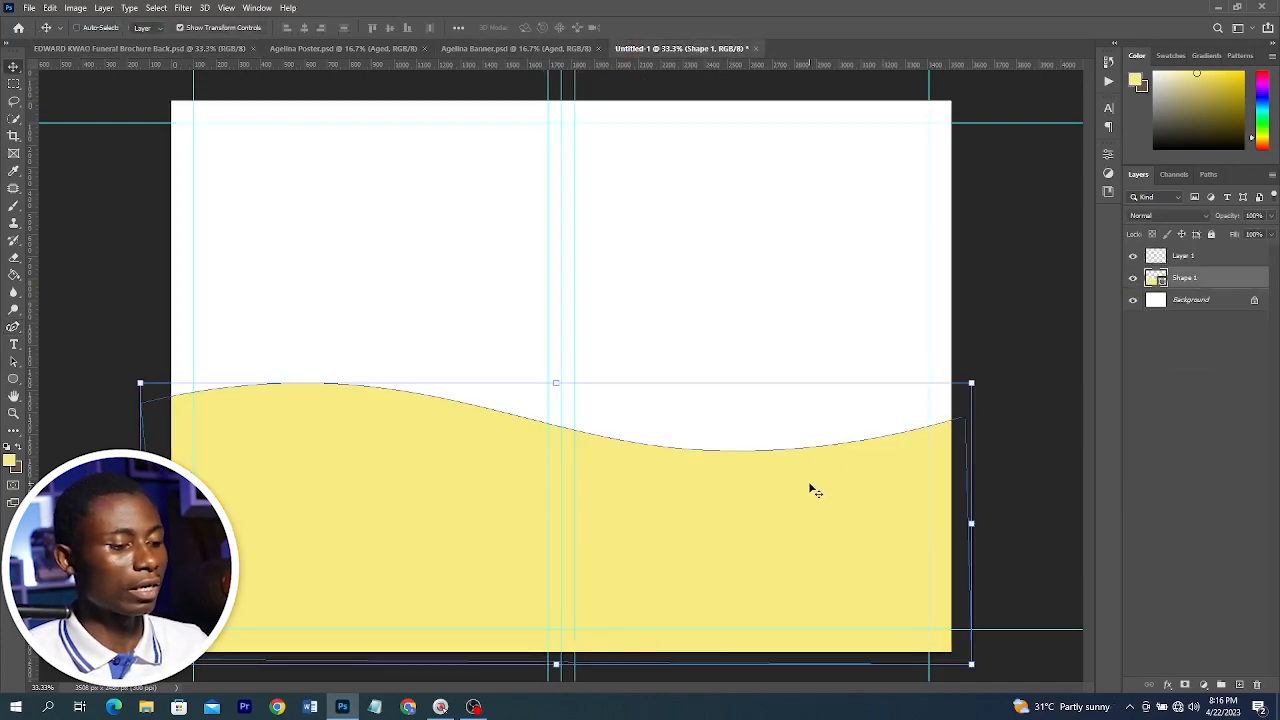
drag(1230, 286, 1238, 685)
drag(760, 524, 762, 505)
Change the duplicated wave's fill colour to brown
double_click(1160, 280)
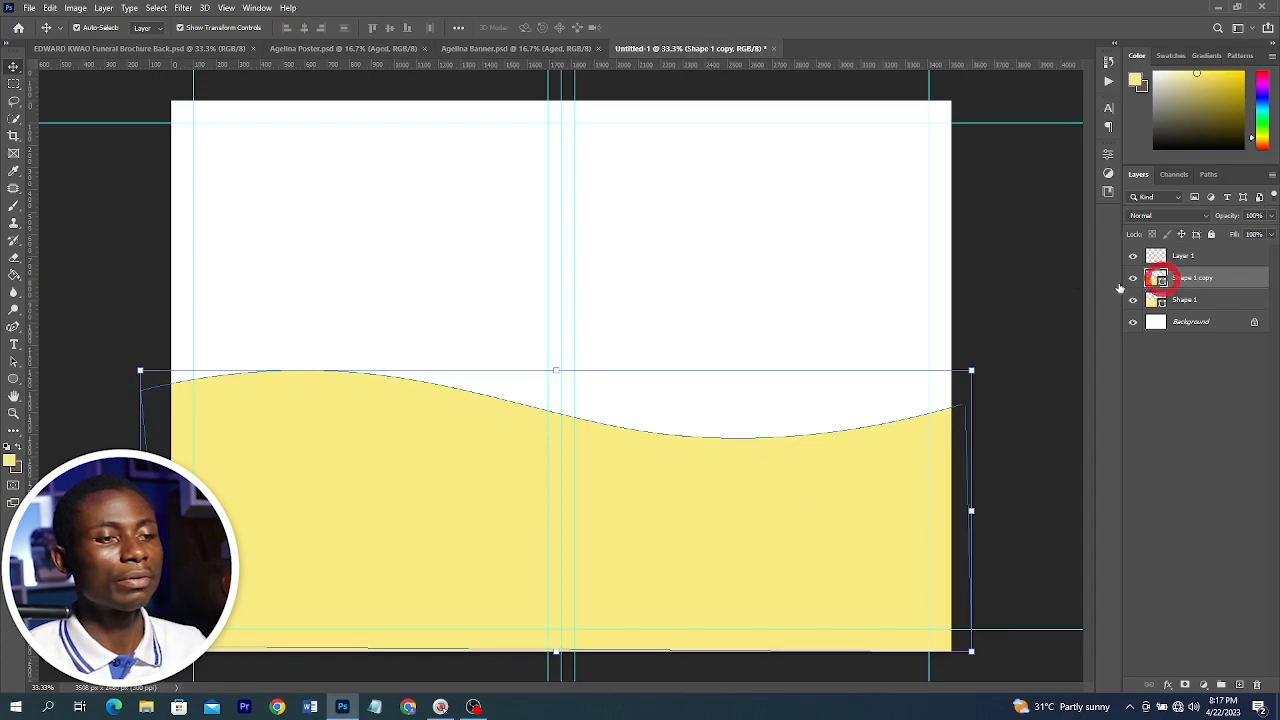
drag(1083, 415, 989, 414)
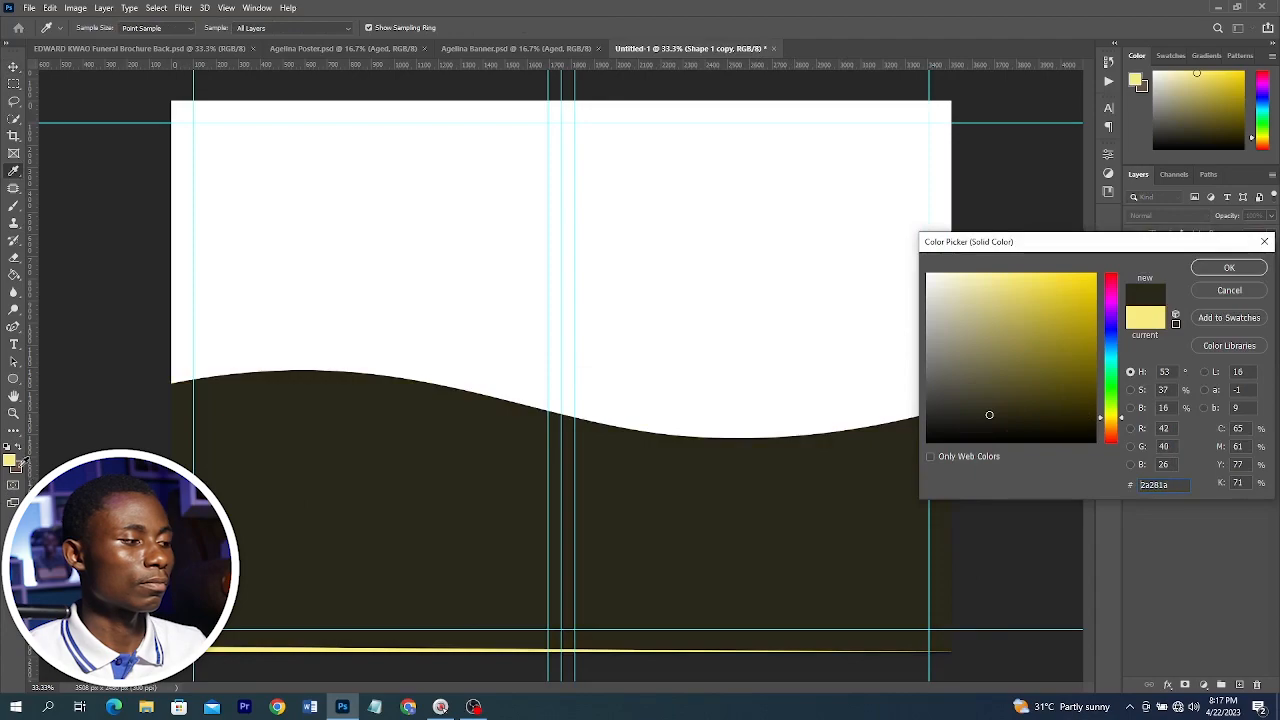
click(19, 466)
click(1219, 270)
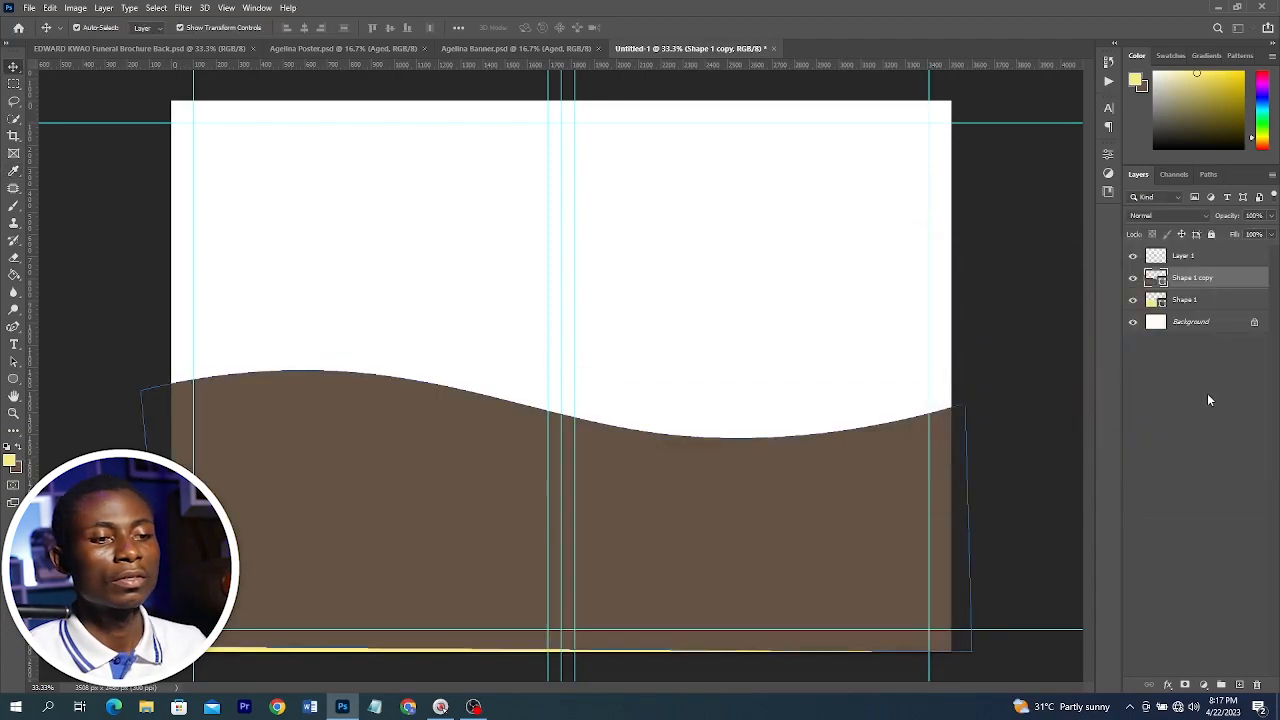
Move the brown wave copy below the yellow wave layer so it shows as a border strip
drag(1190, 278, 1188, 302)
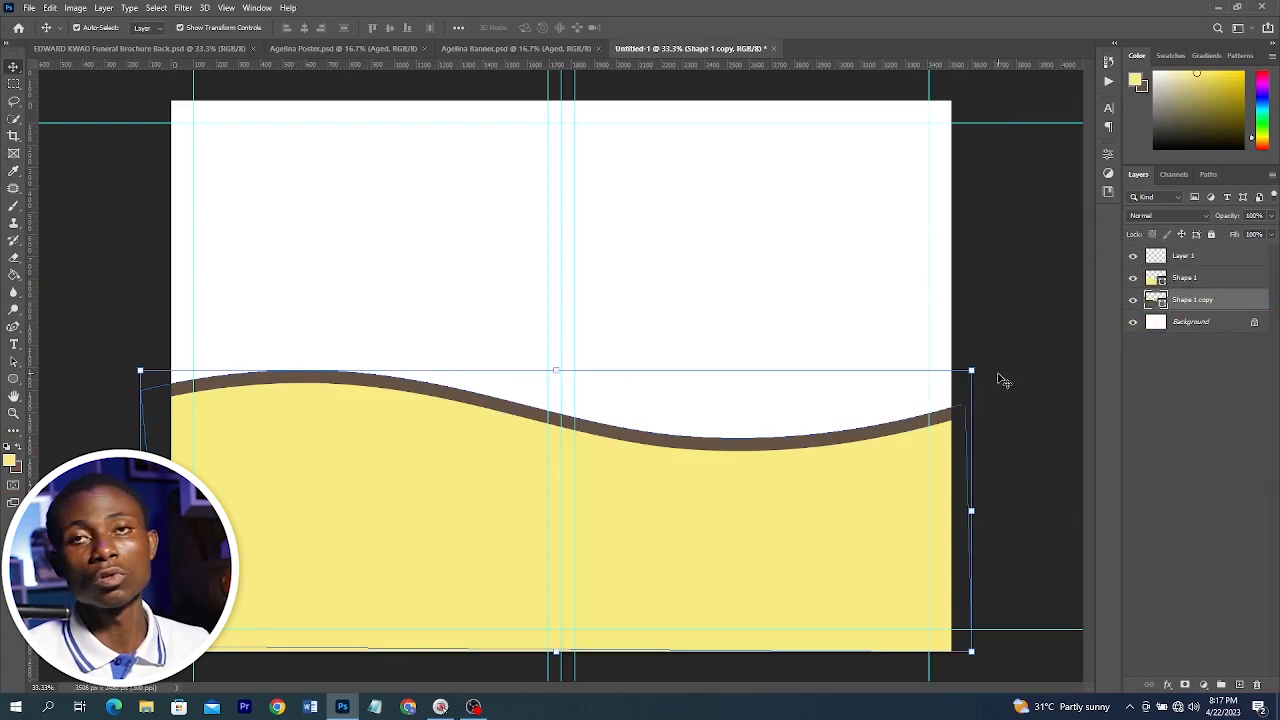
click(1014, 337)
click(1015, 339)
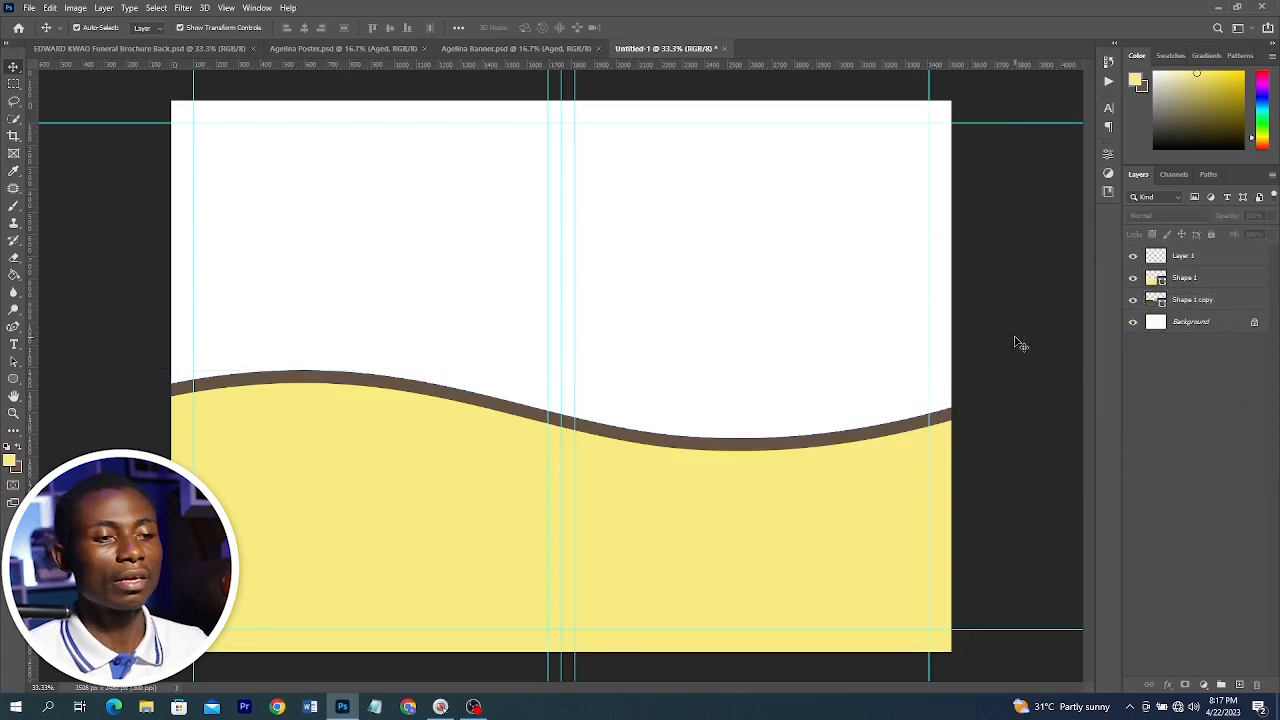
Duplicate the Background layer and add a Gradient Overlay layer style to the copy
click(1190, 320)
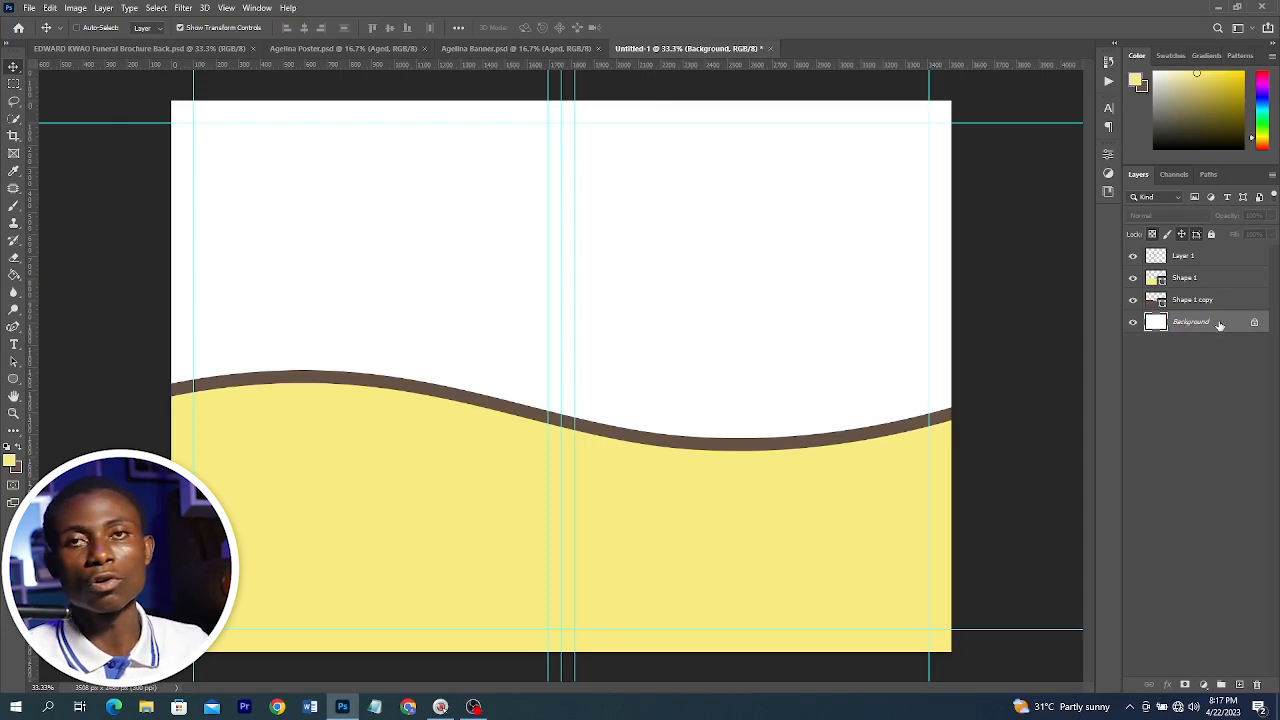
key(ctrl+j)
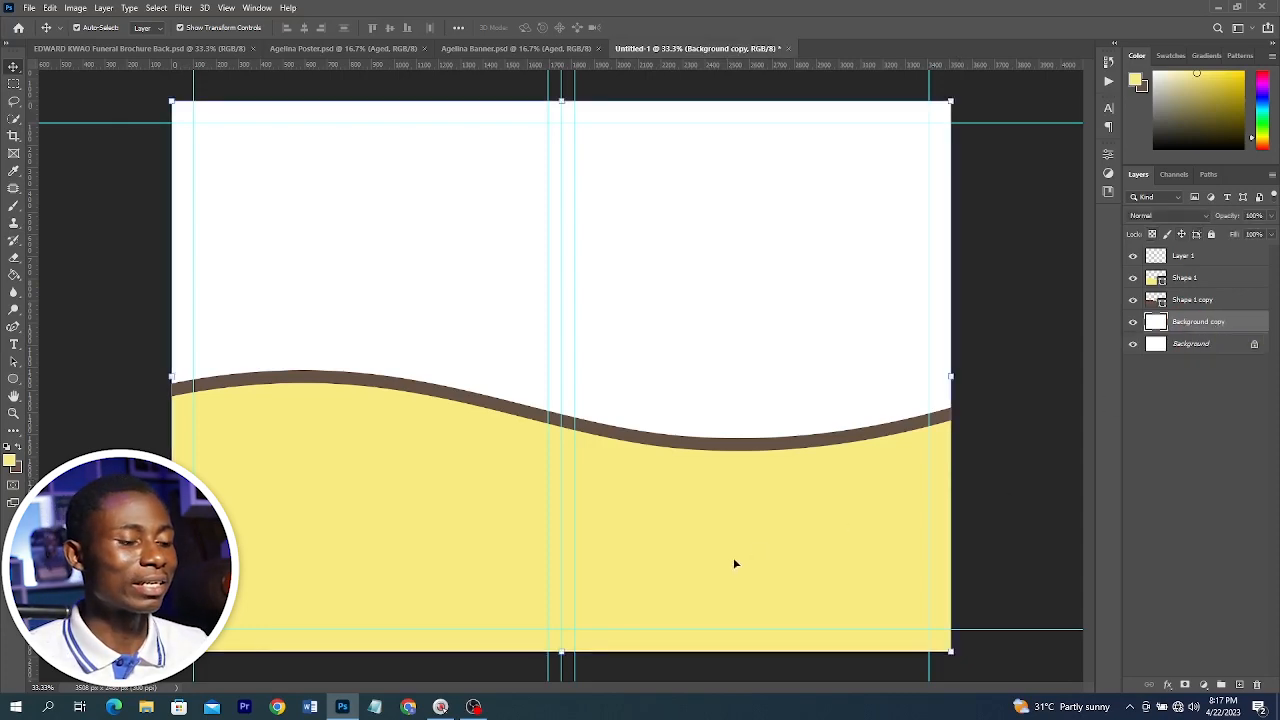
click(1167, 688)
click(1188, 646)
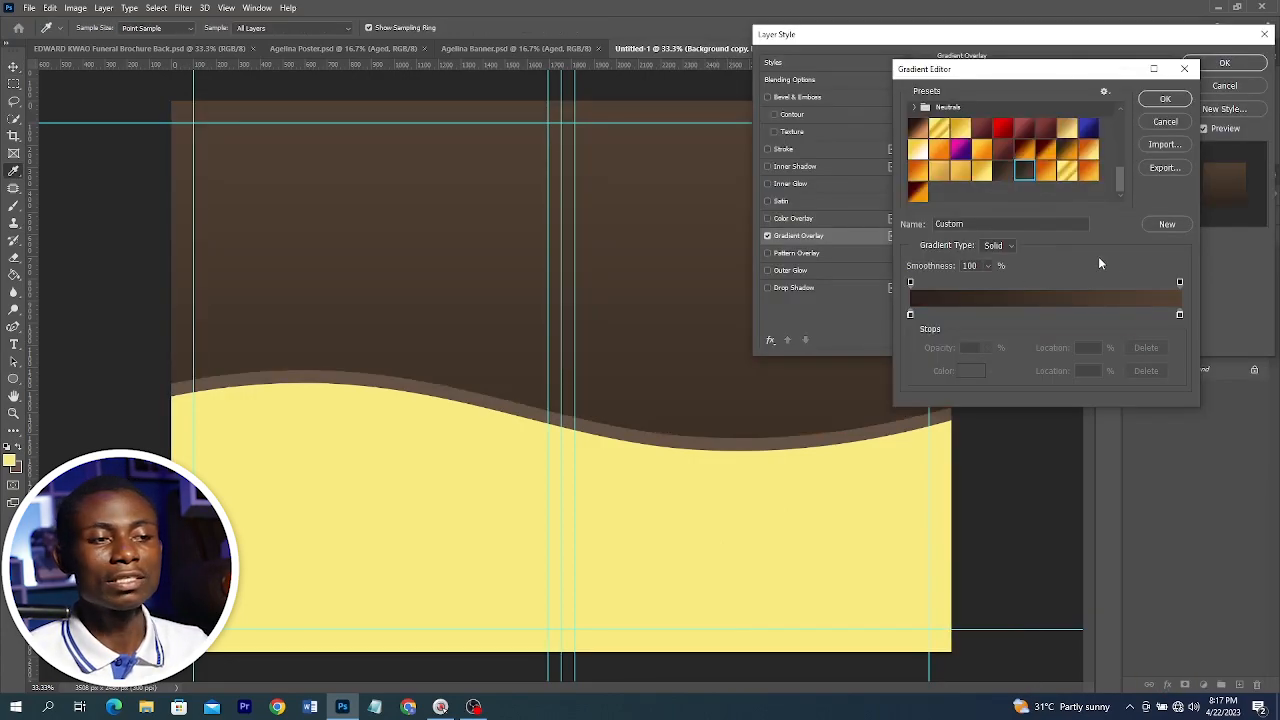
Set the gradient's left stop to #2c231c and right stop to #544335 and confirm the gradient
click(910, 316)
double_click(910, 315)
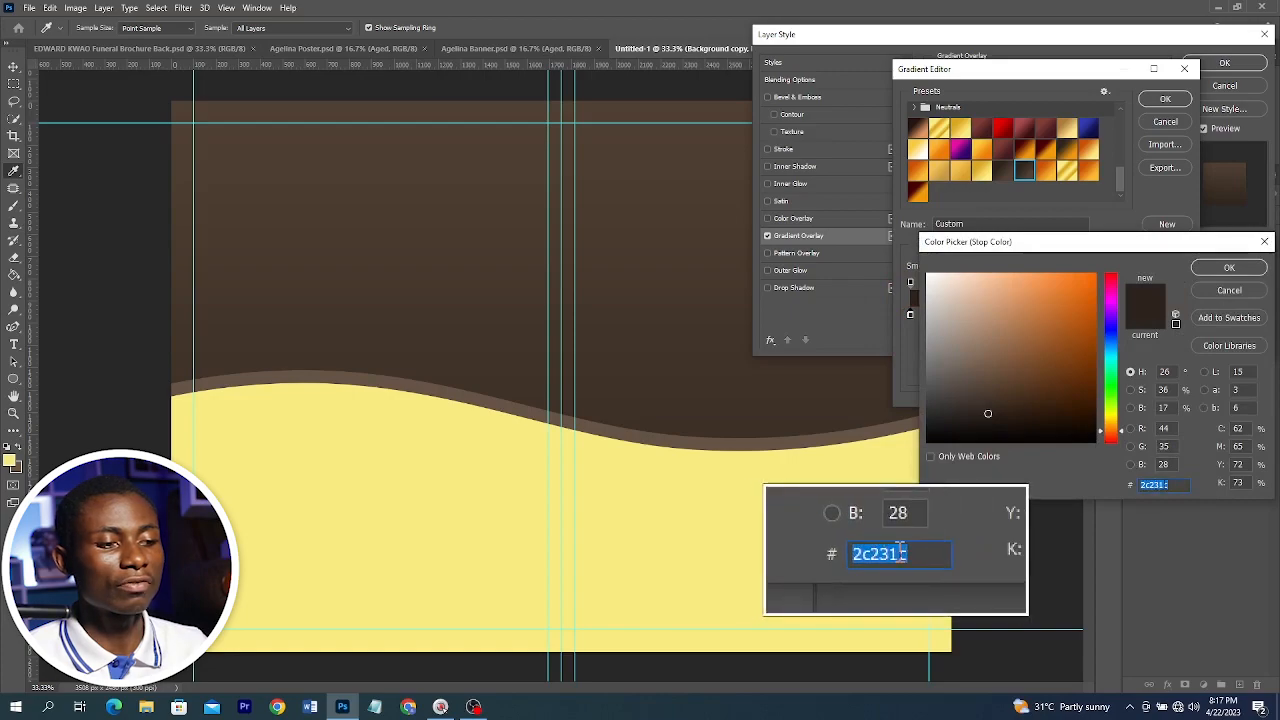
click(1230, 268)
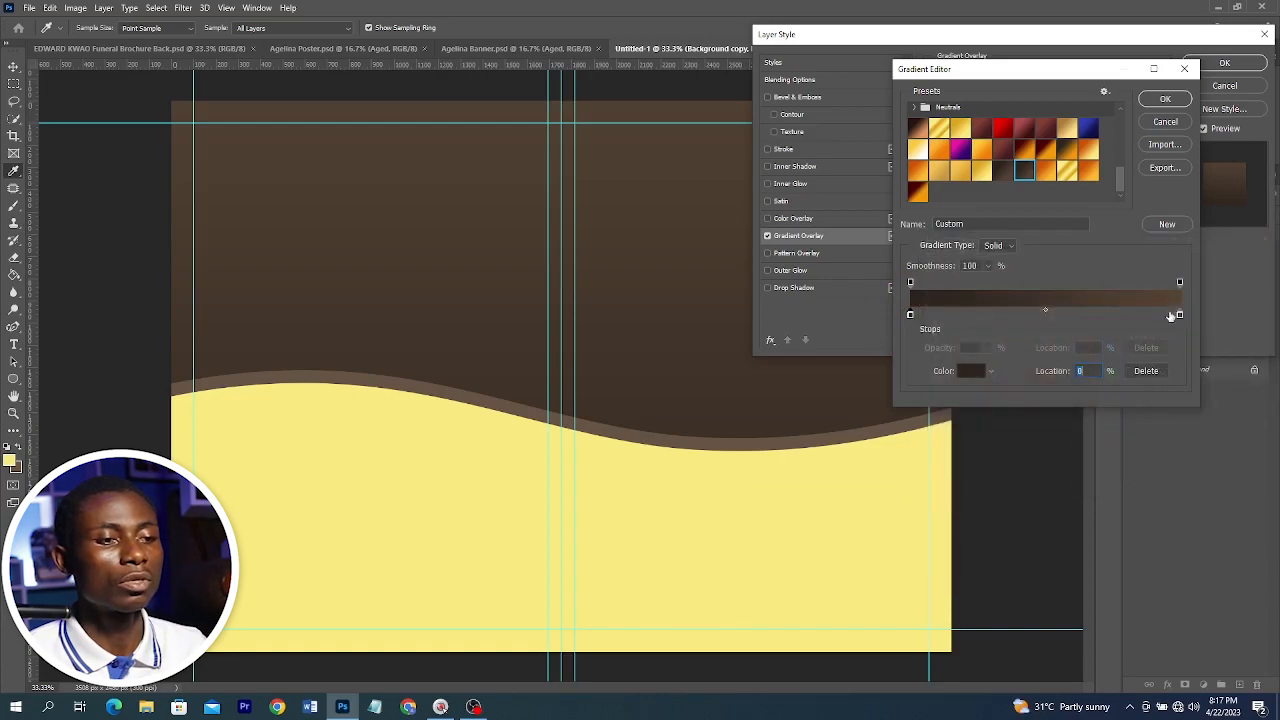
click(1180, 316)
double_click(1180, 316)
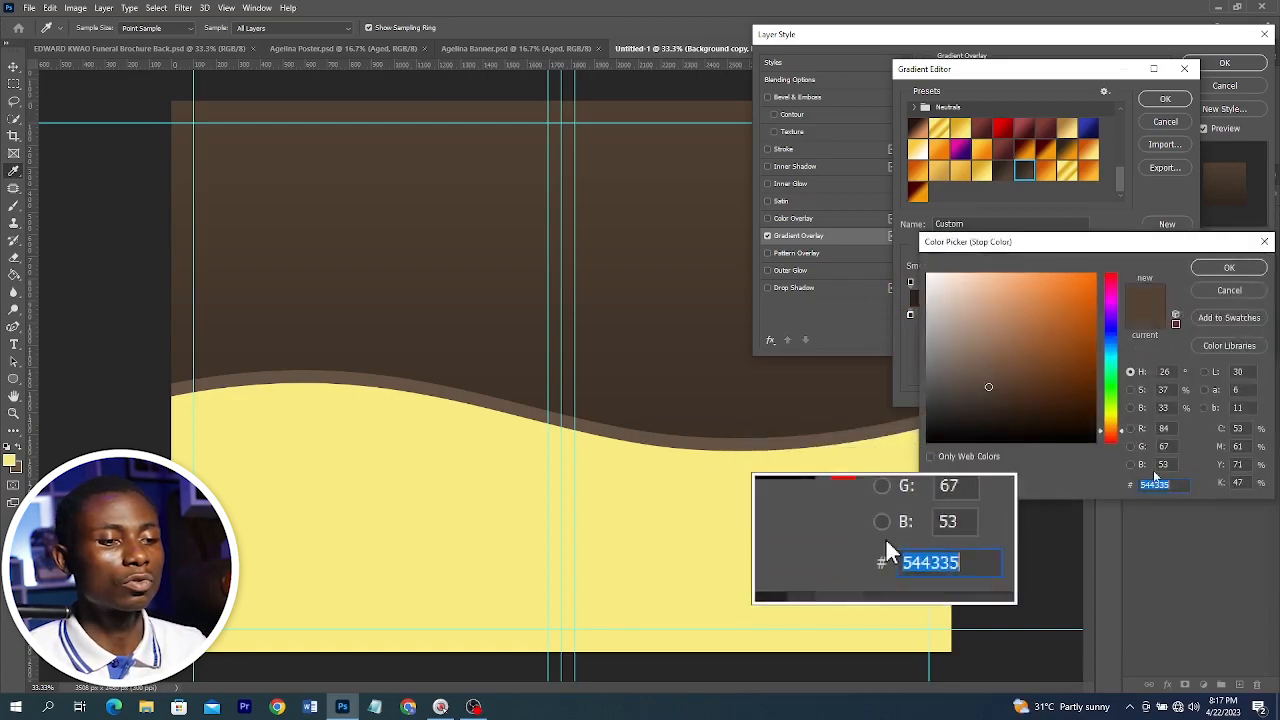
click(1230, 268)
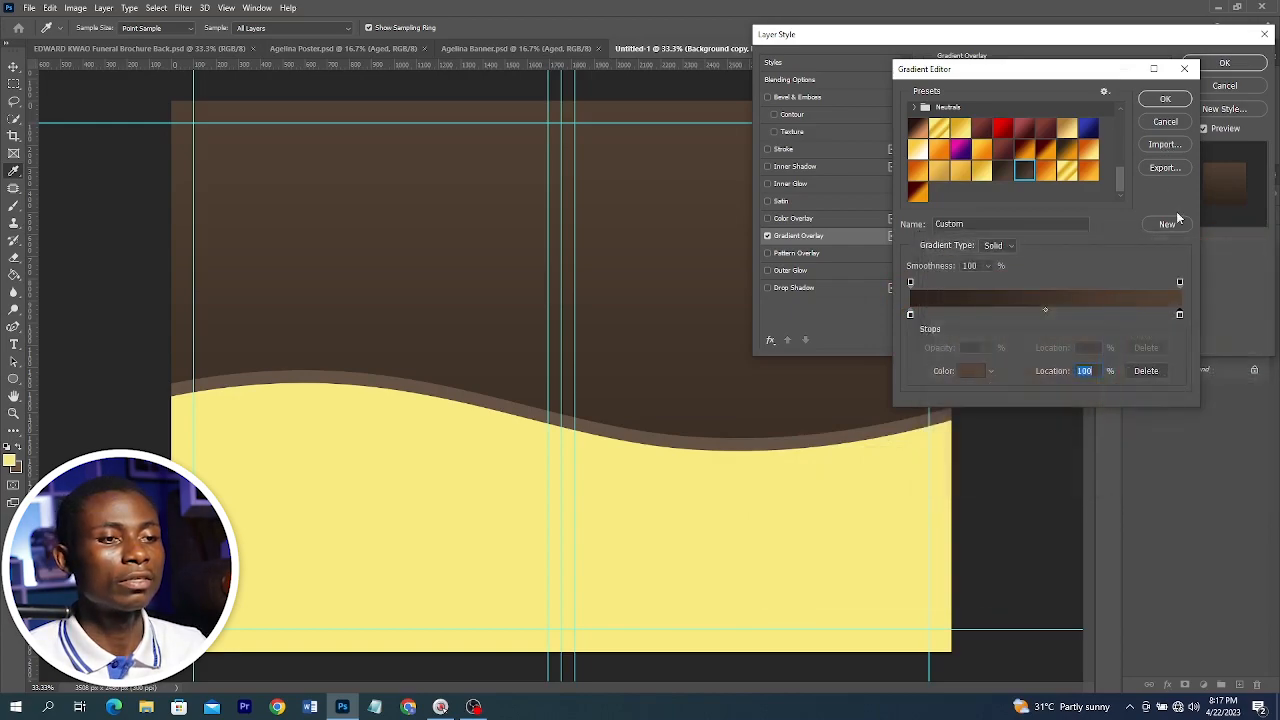
click(1165, 98)
Set the gradient overlay style to Radial, enable Reverse, and apply the layer style
click(1023, 138)
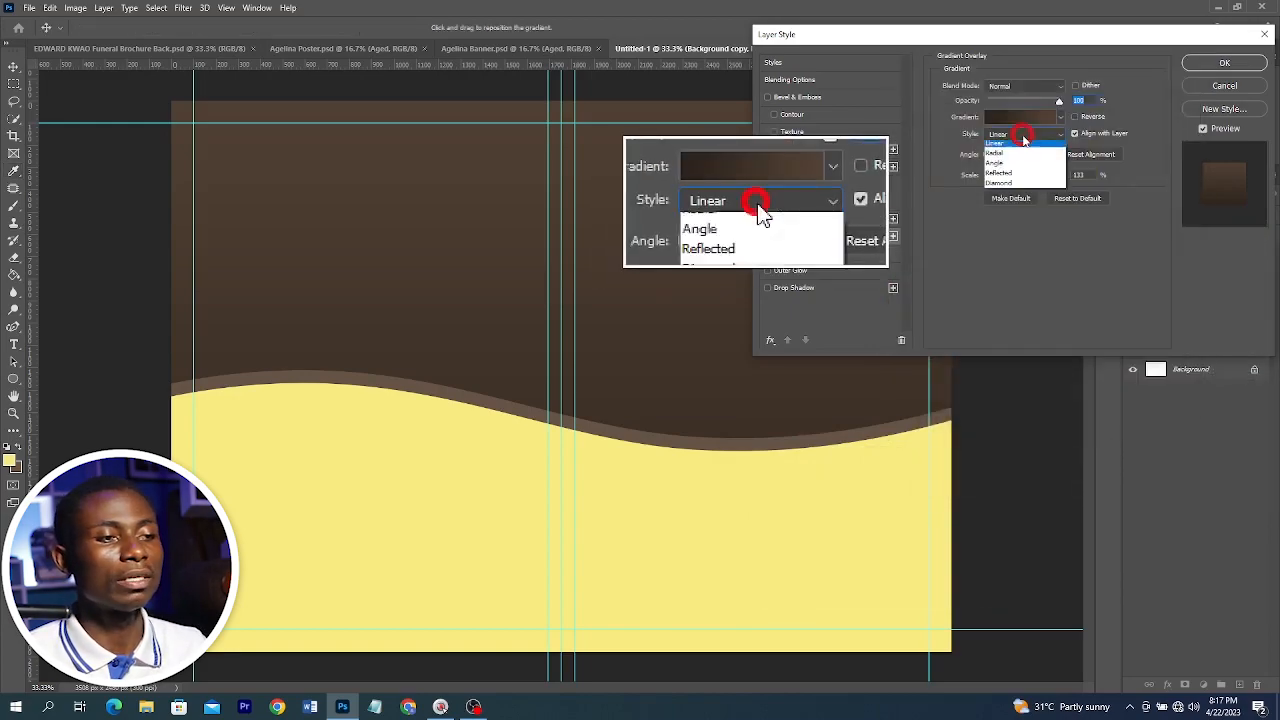
click(1023, 148)
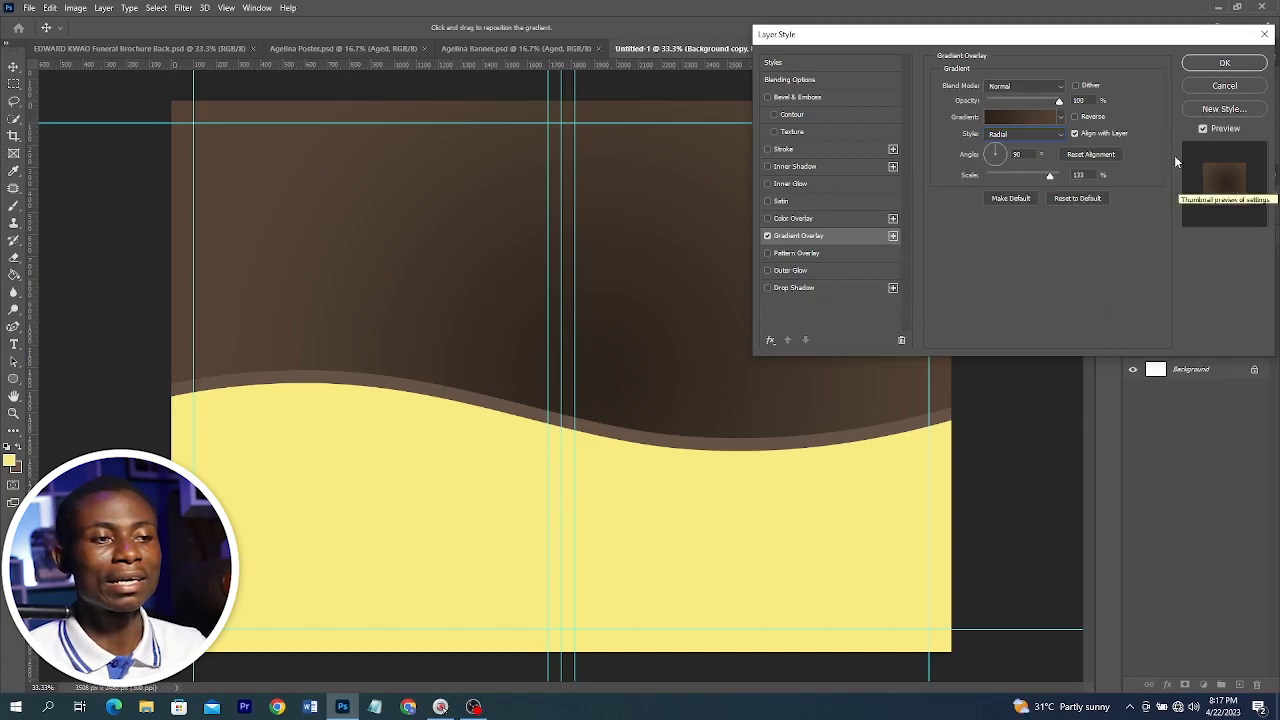
click(1091, 121)
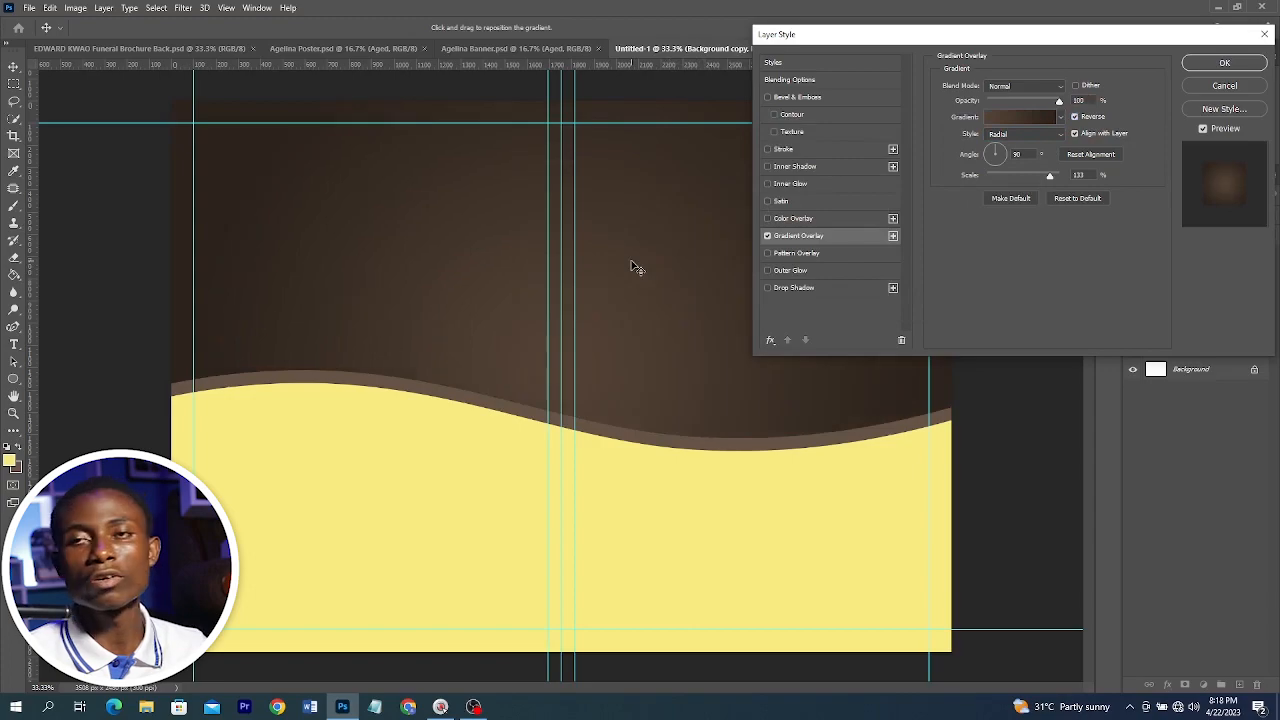
click(1225, 63)
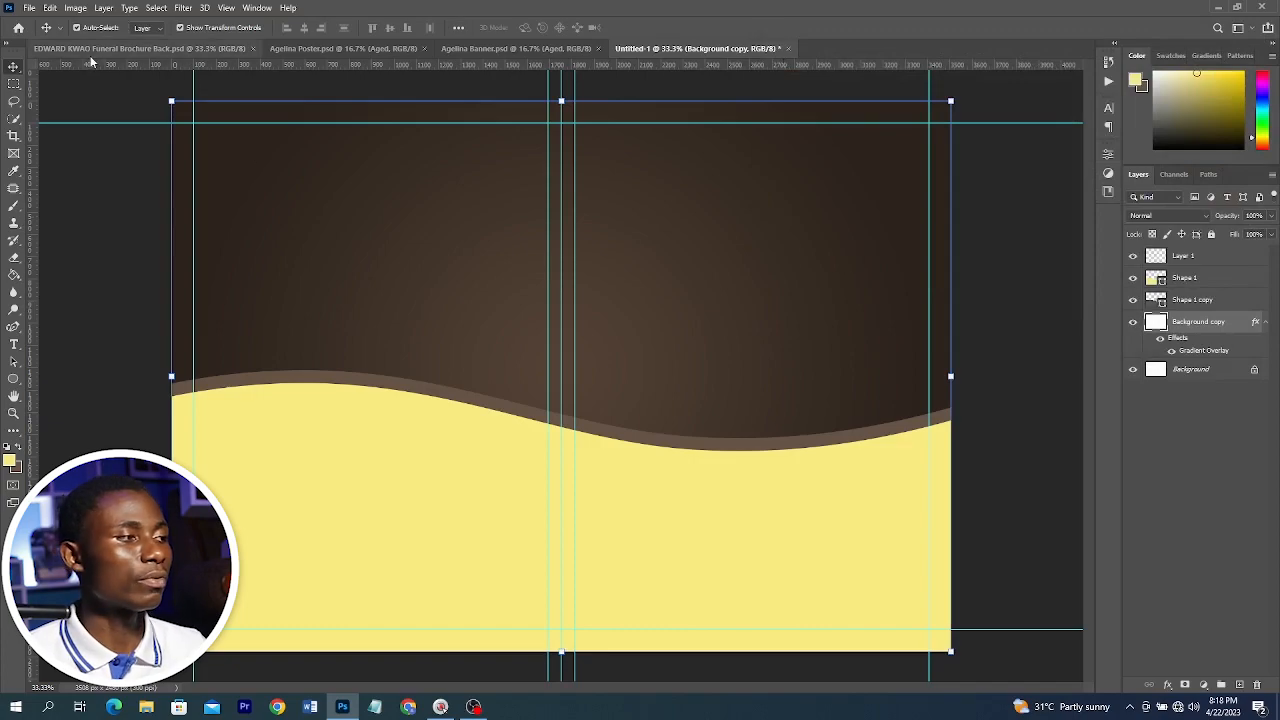
Look through the reference brochure and poster documents before returning to the new document
click(140, 48)
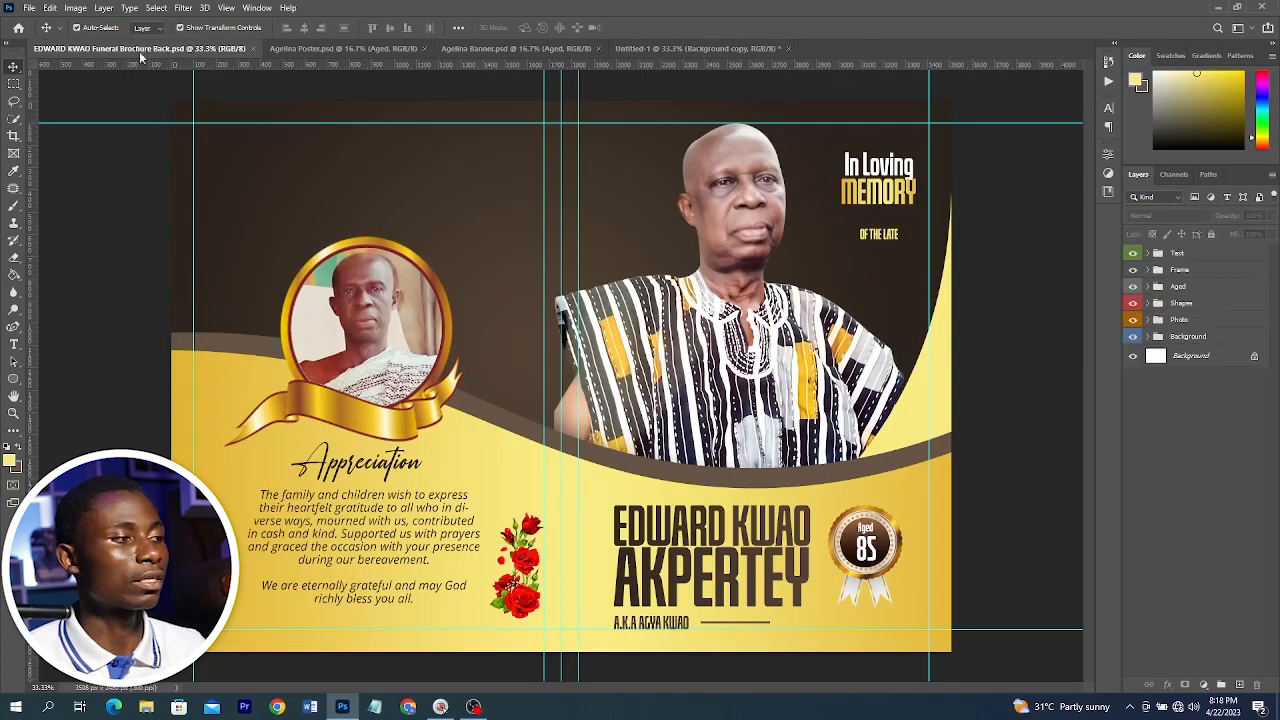
click(342, 48)
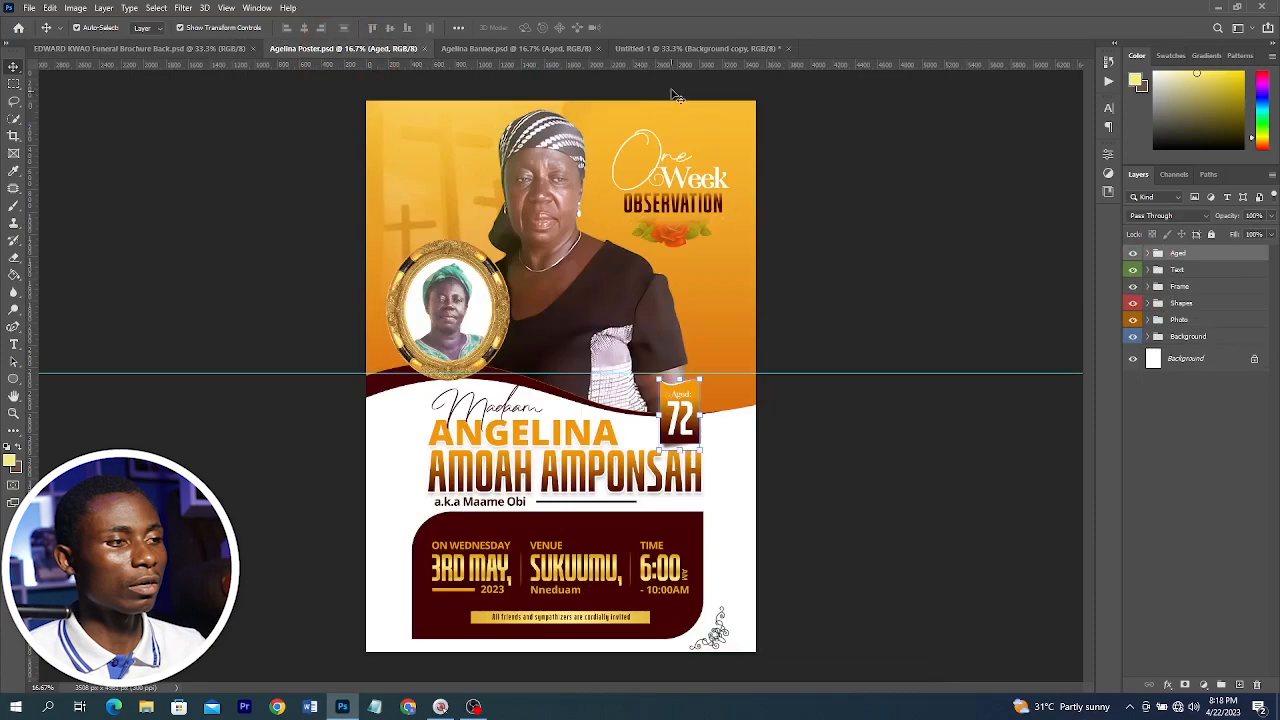
click(660, 46)
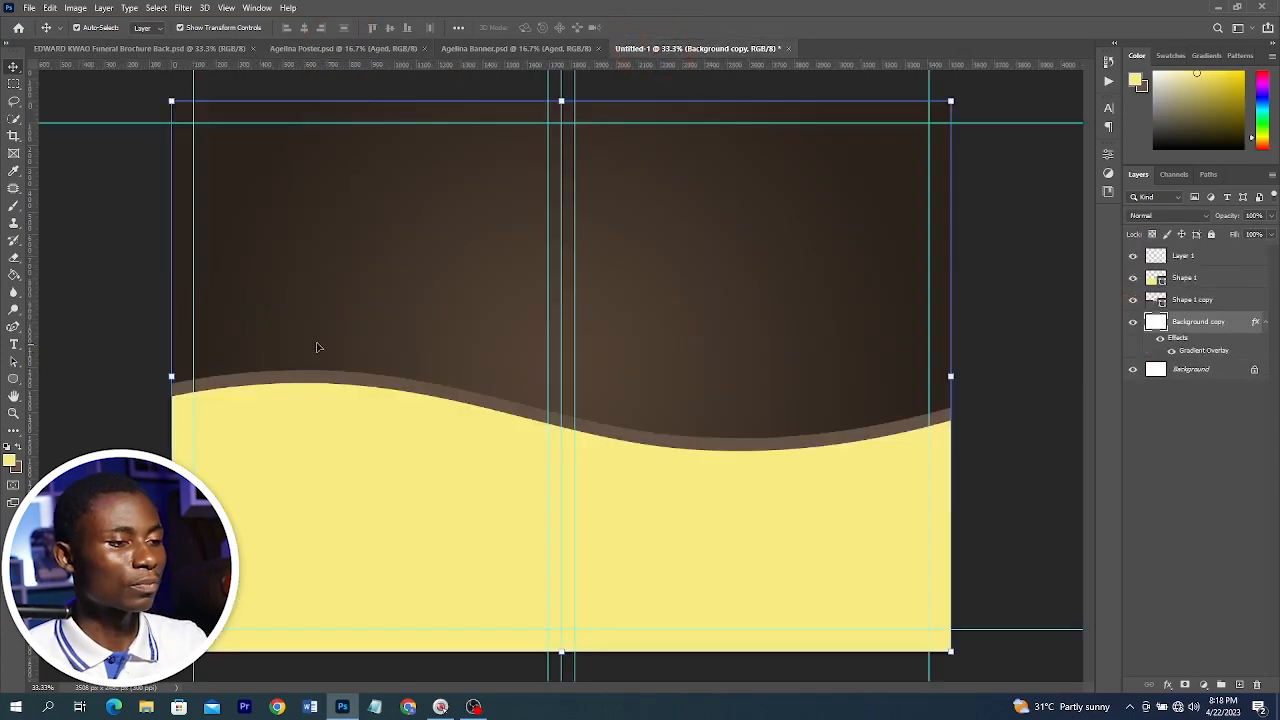
Draw a closed triangular Pen path on Layer 1 in the upper-right area, reaching down to the wave
key(p)
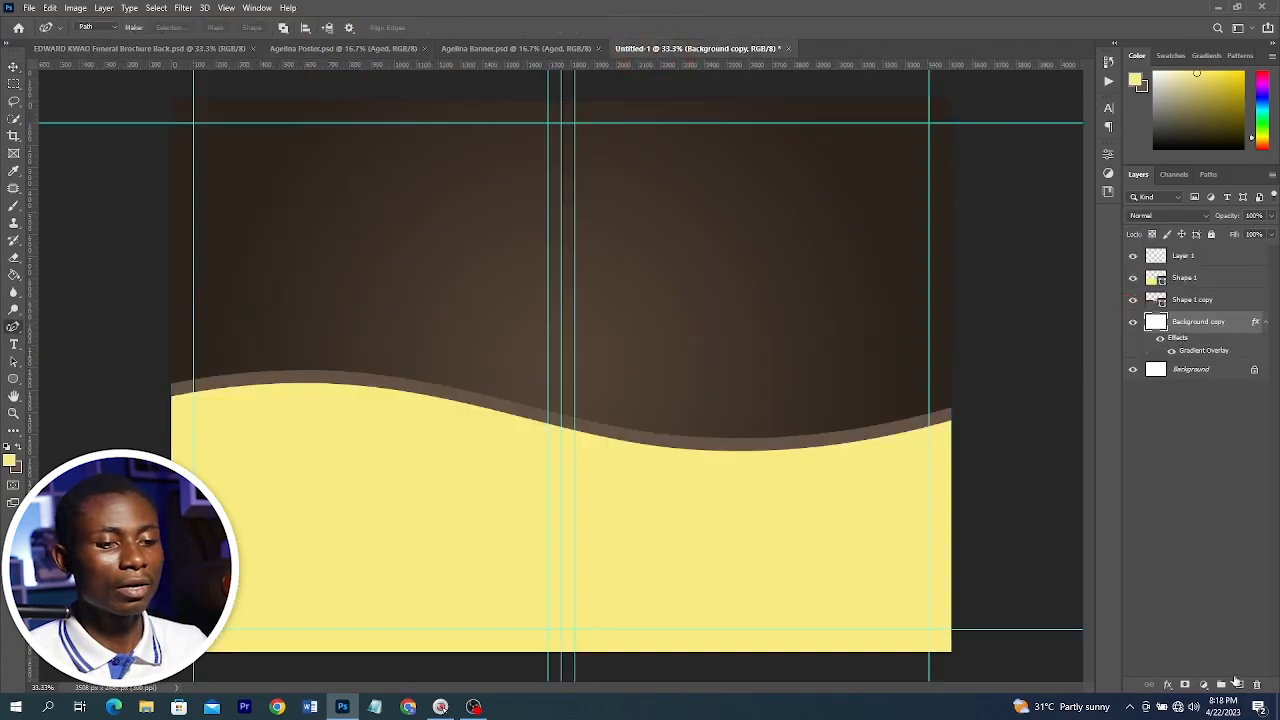
click(1195, 257)
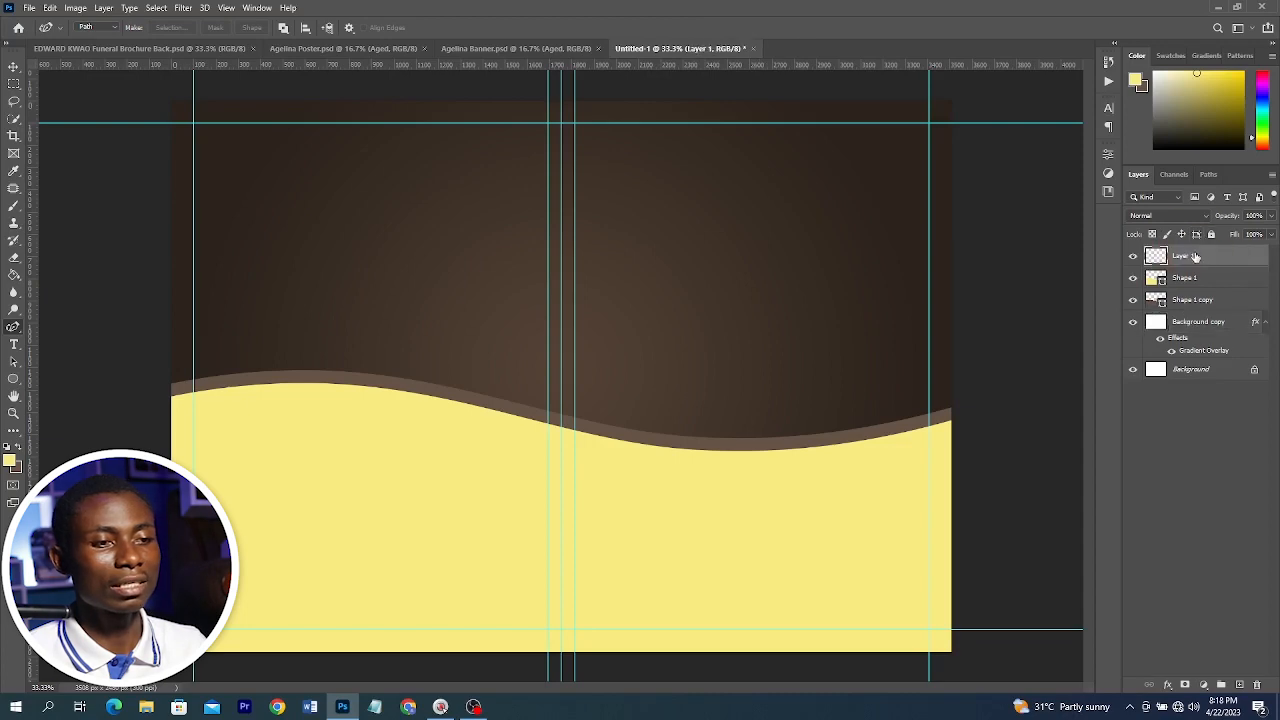
right_click(13, 327)
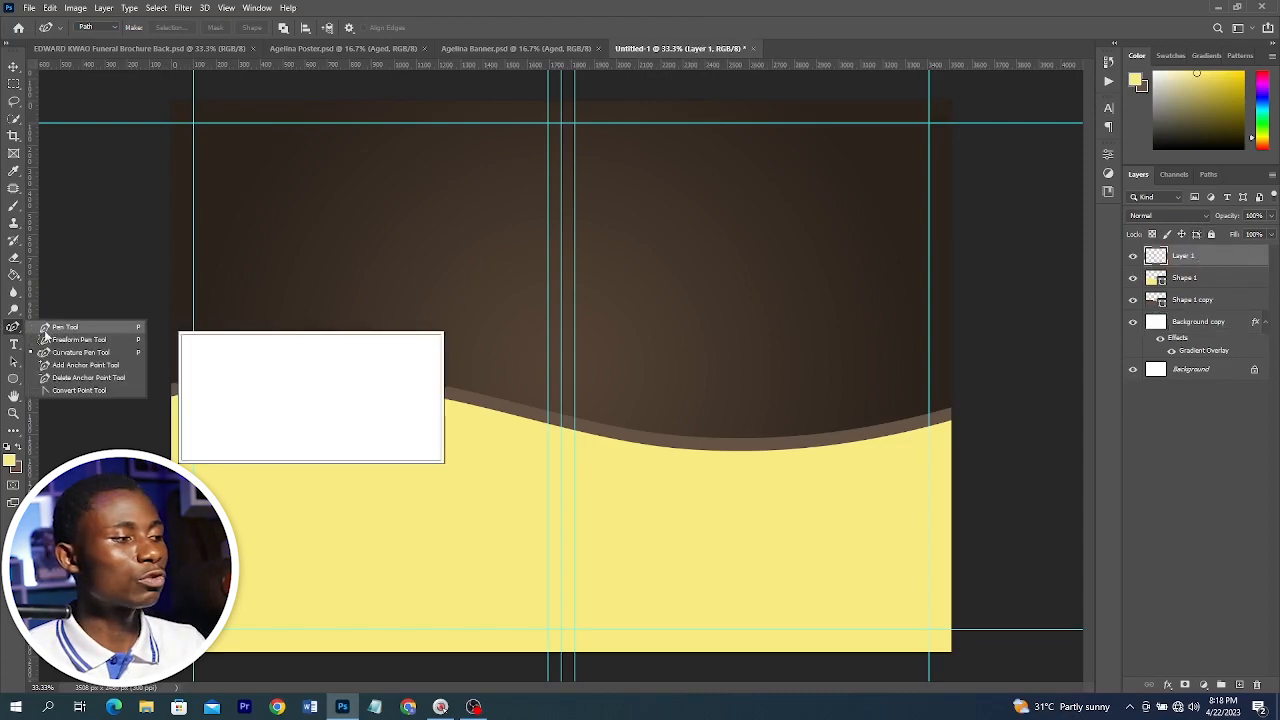
click(71, 329)
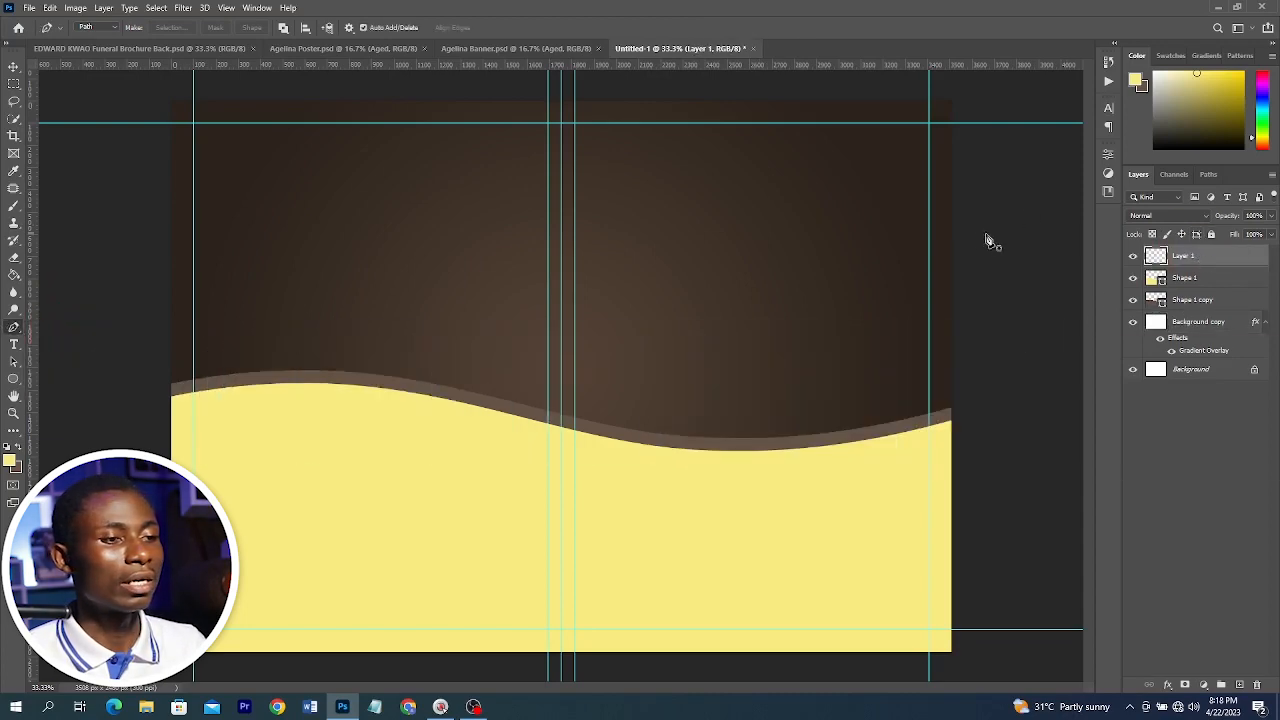
click(955, 192)
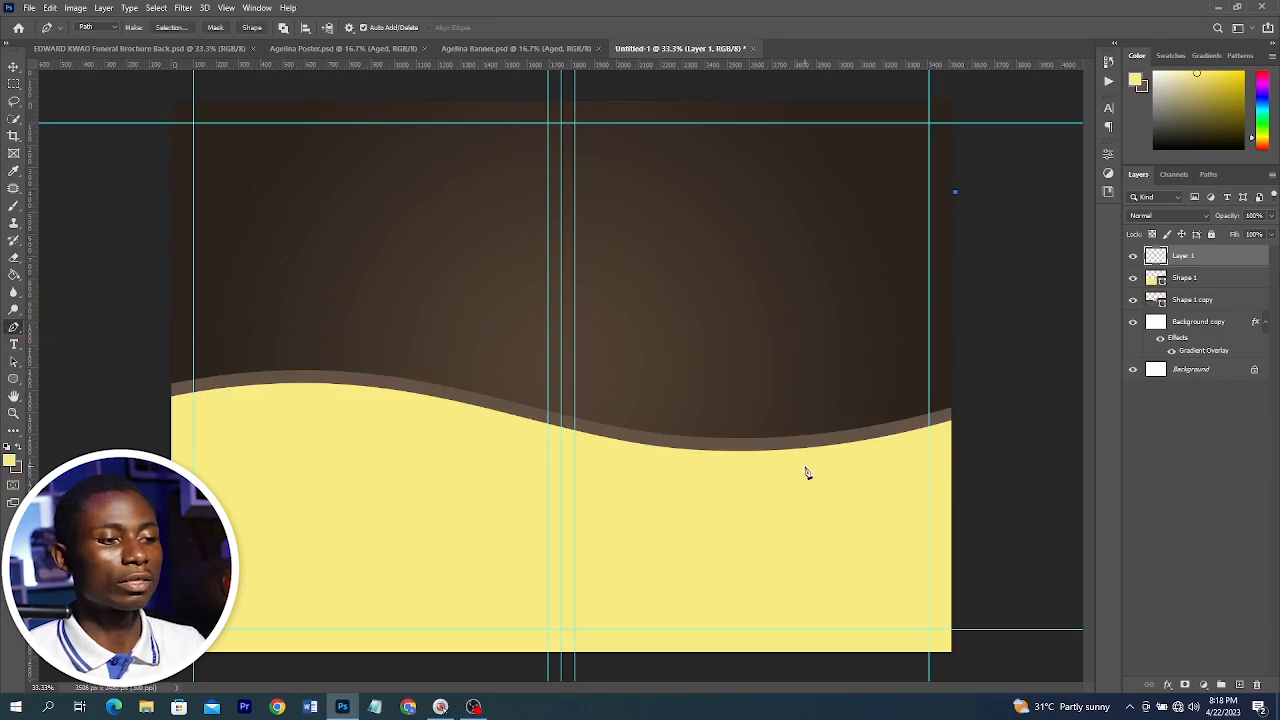
click(769, 466)
click(963, 482)
click(955, 192)
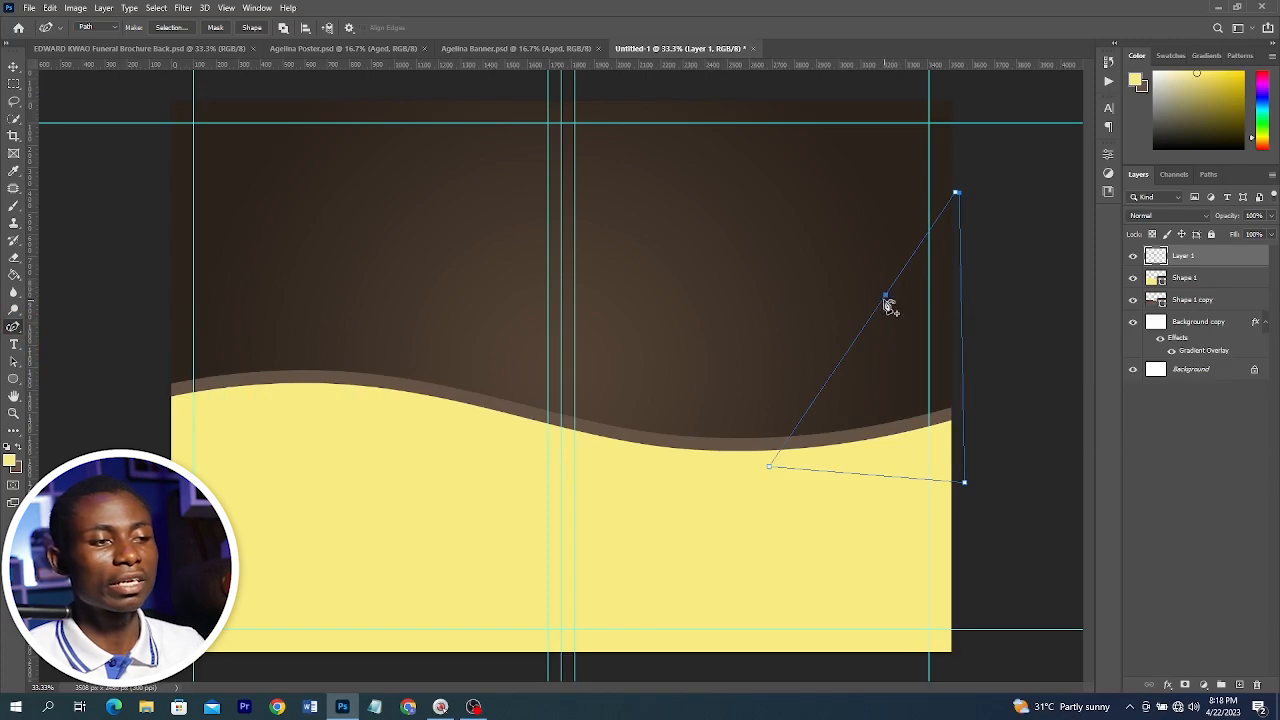
Add anchor points along the path's diagonal edge and drag them into a concave curve
drag(884, 299, 914, 354)
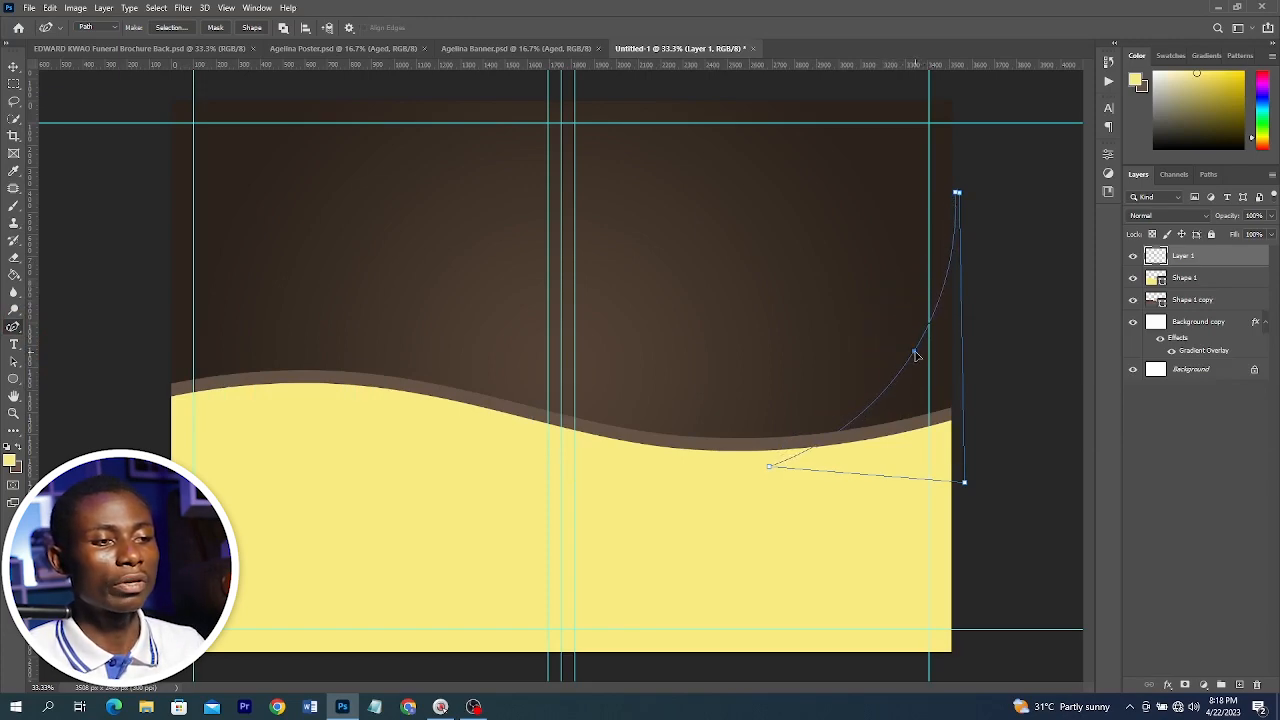
drag(849, 418, 837, 421)
drag(913, 351, 904, 354)
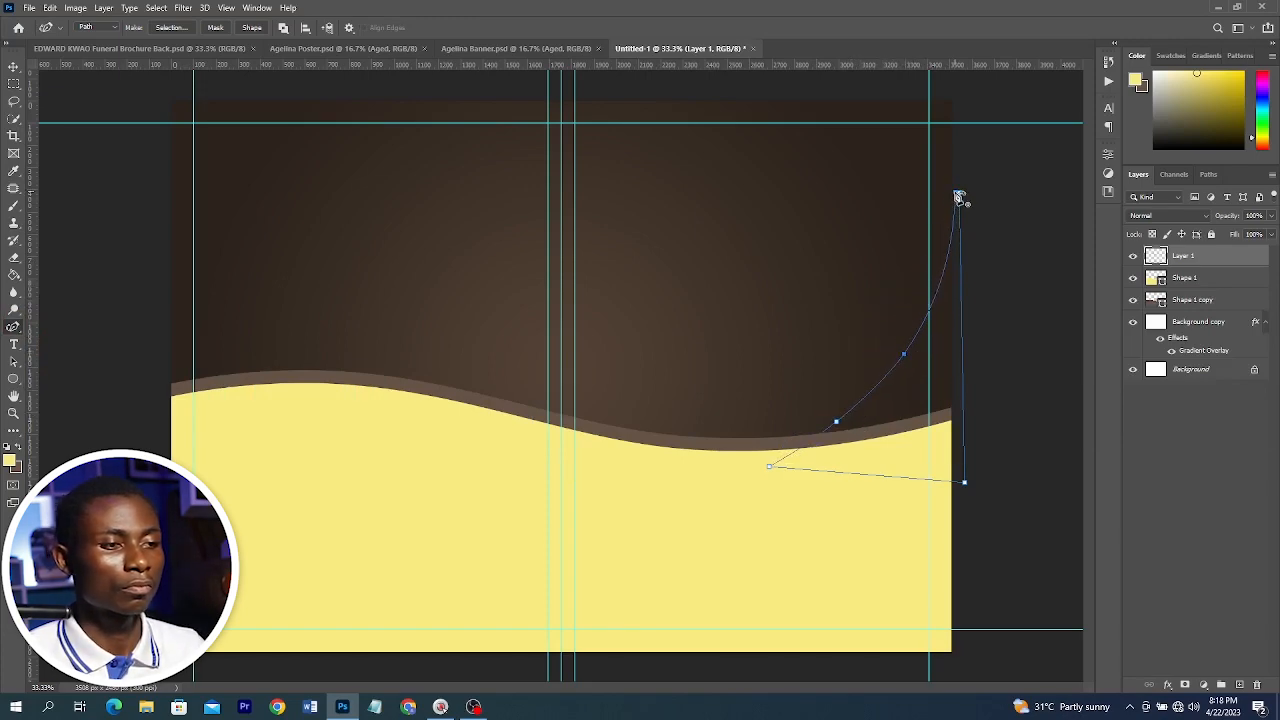
Adjust the top anchor and curve handle of the path, then convert the path into a shape layer
drag(955, 192, 956, 154)
drag(904, 354, 905, 345)
click(252, 28)
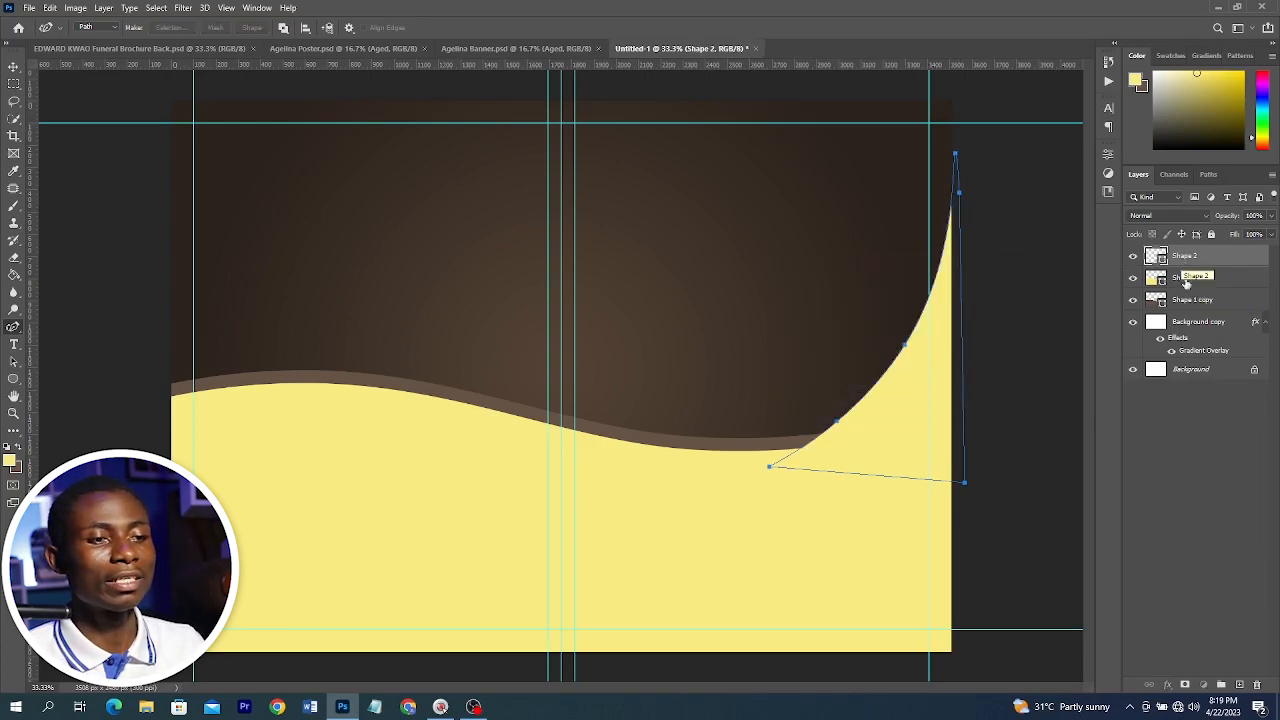
Move the new shape layer beneath the two wave layers and select the yellow wave layer
drag(1196, 261, 1210, 316)
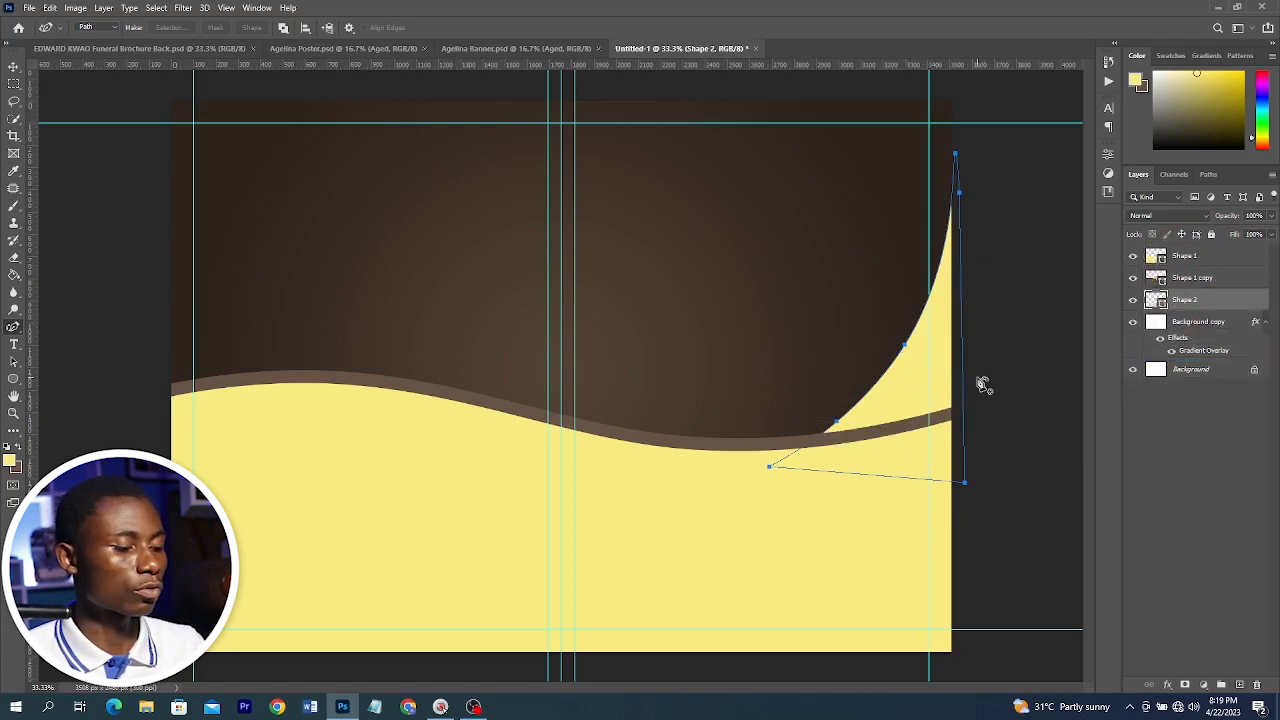
key(v)
click(1046, 290)
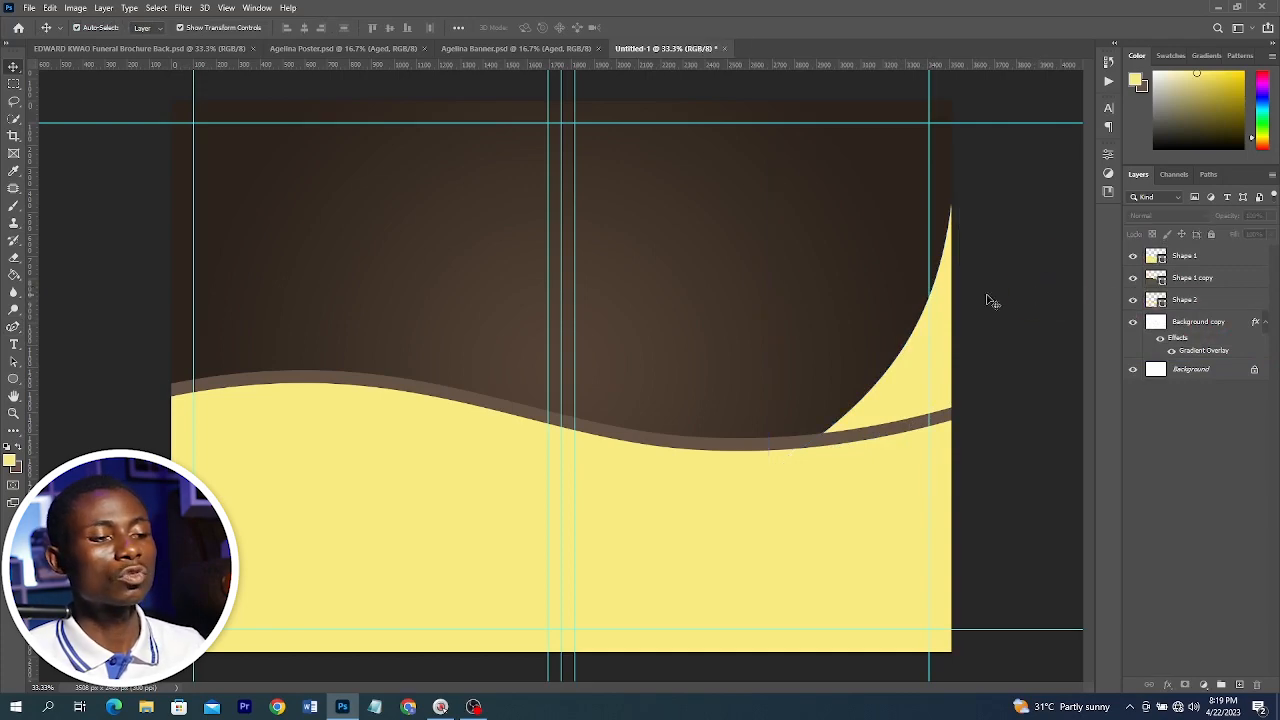
click(726, 484)
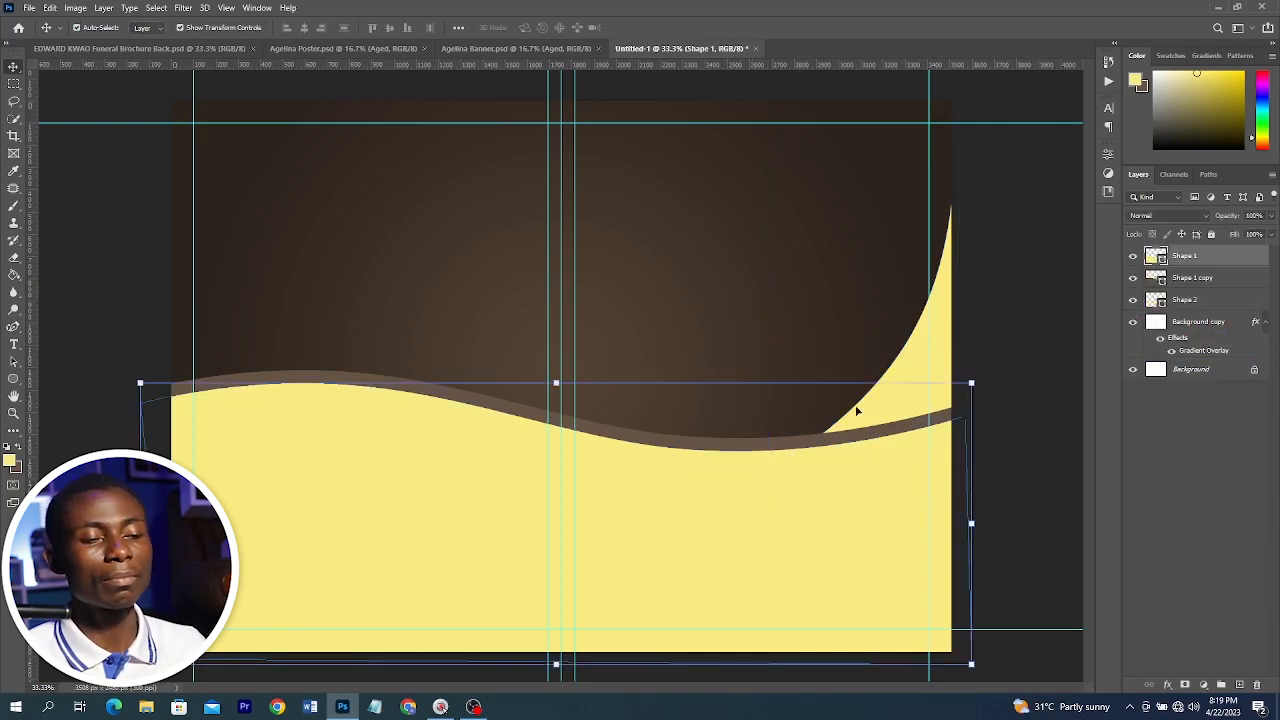
Compare the design with the reference brochure back document, then return and reselect the yellow wave
click(197, 48)
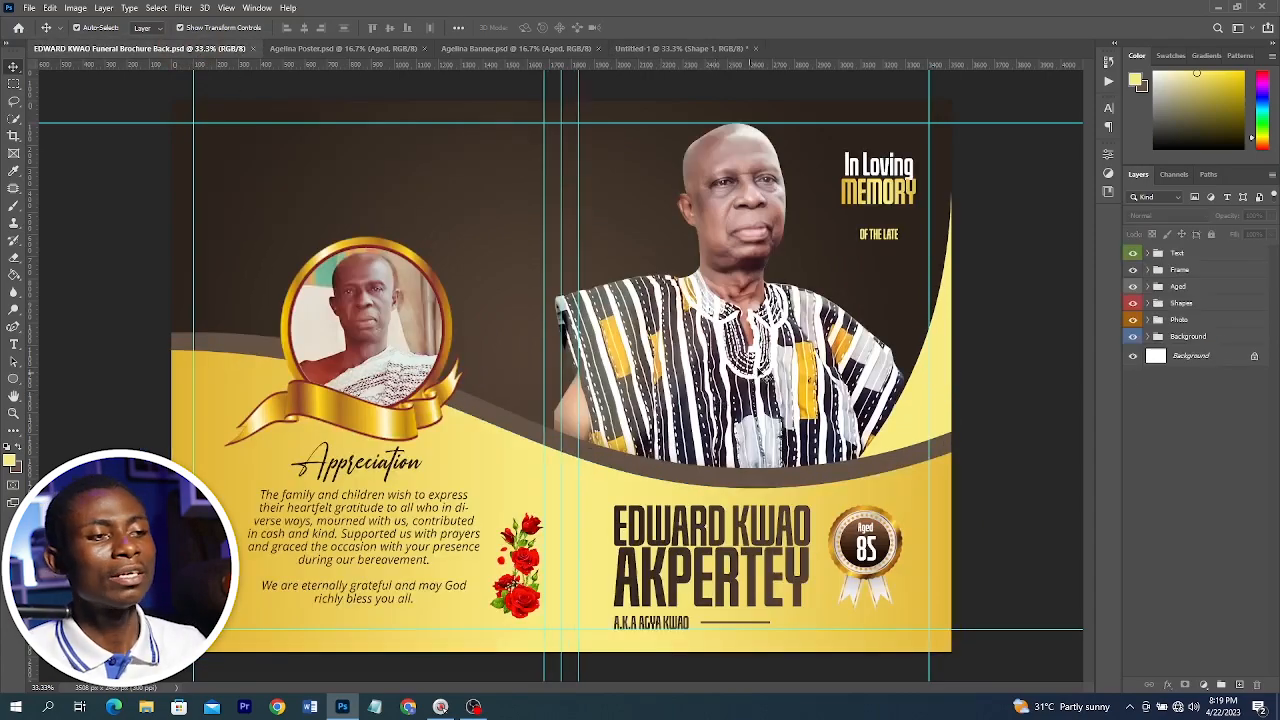
click(638, 48)
click(808, 497)
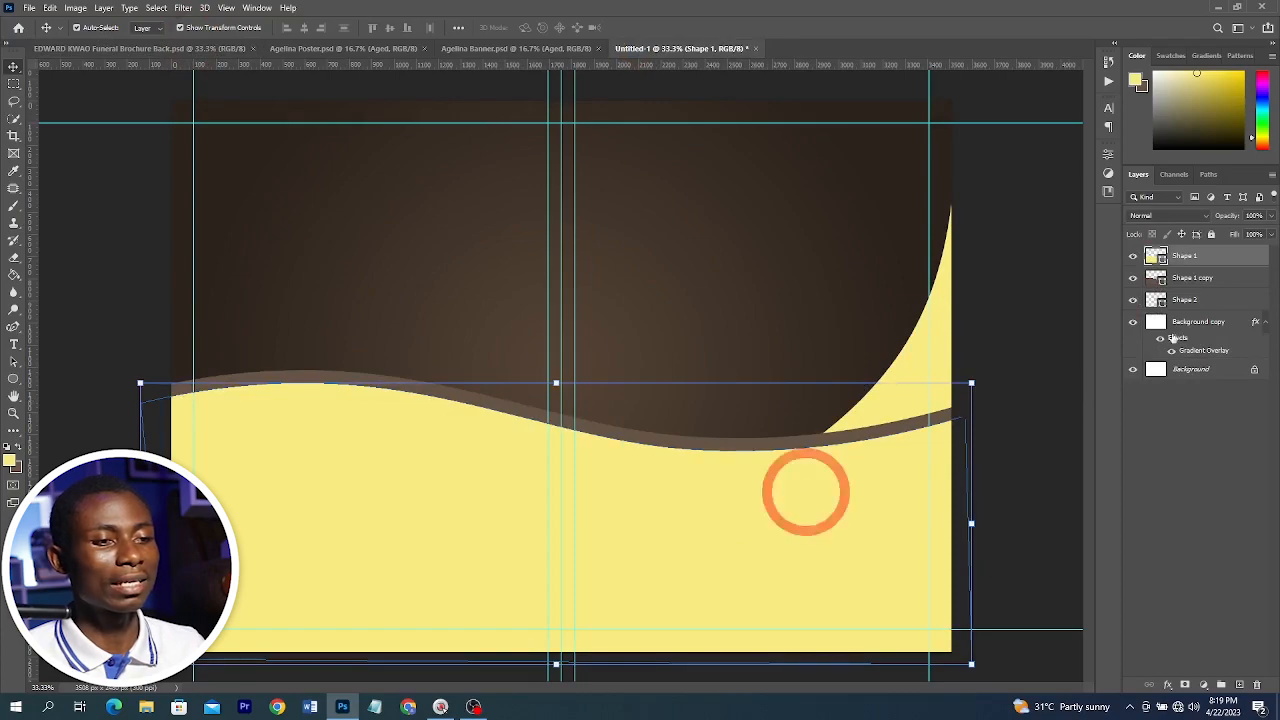
Add a Gradient Overlay to the yellow wave, confirming its gold start and end colour stops
click(1172, 685)
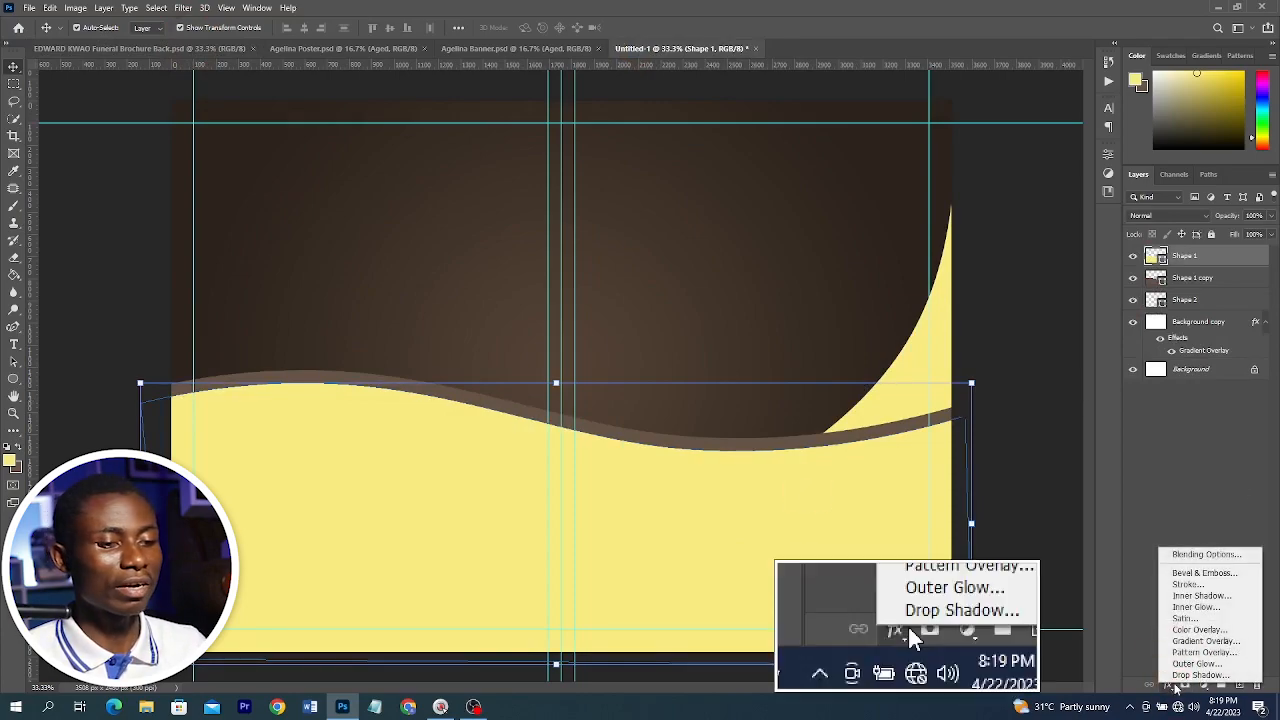
click(1201, 643)
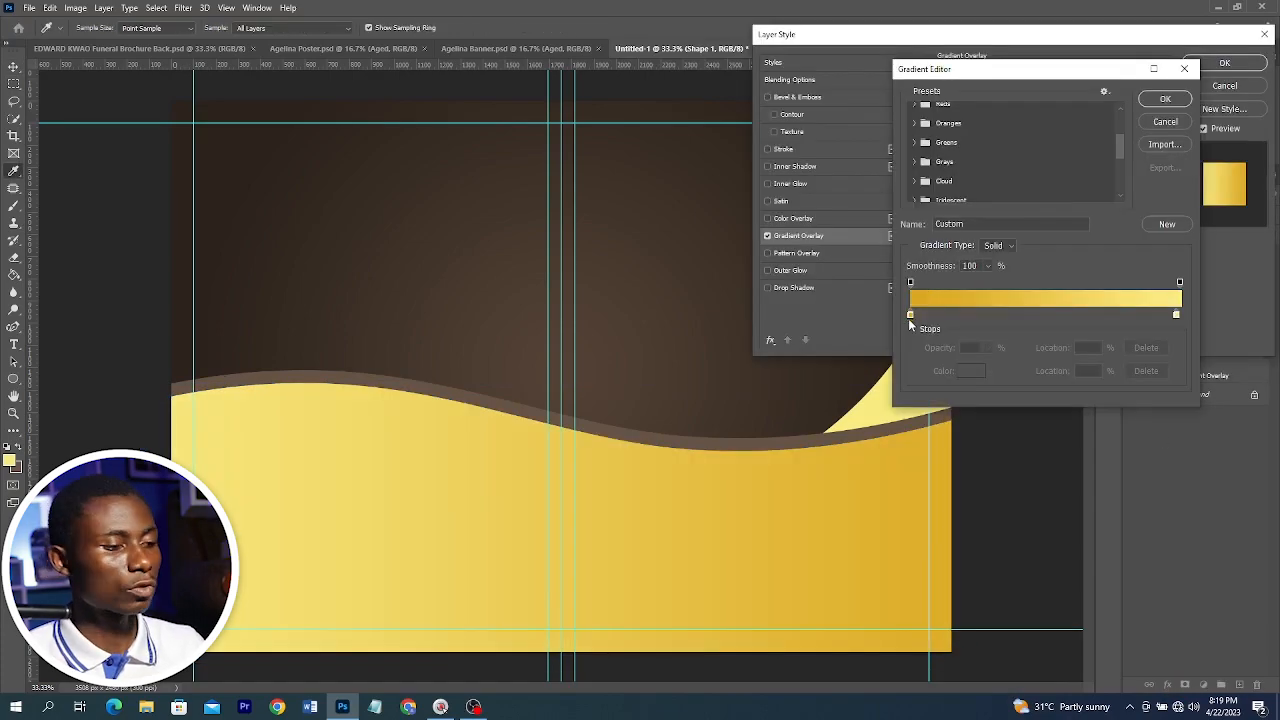
double_click(910, 315)
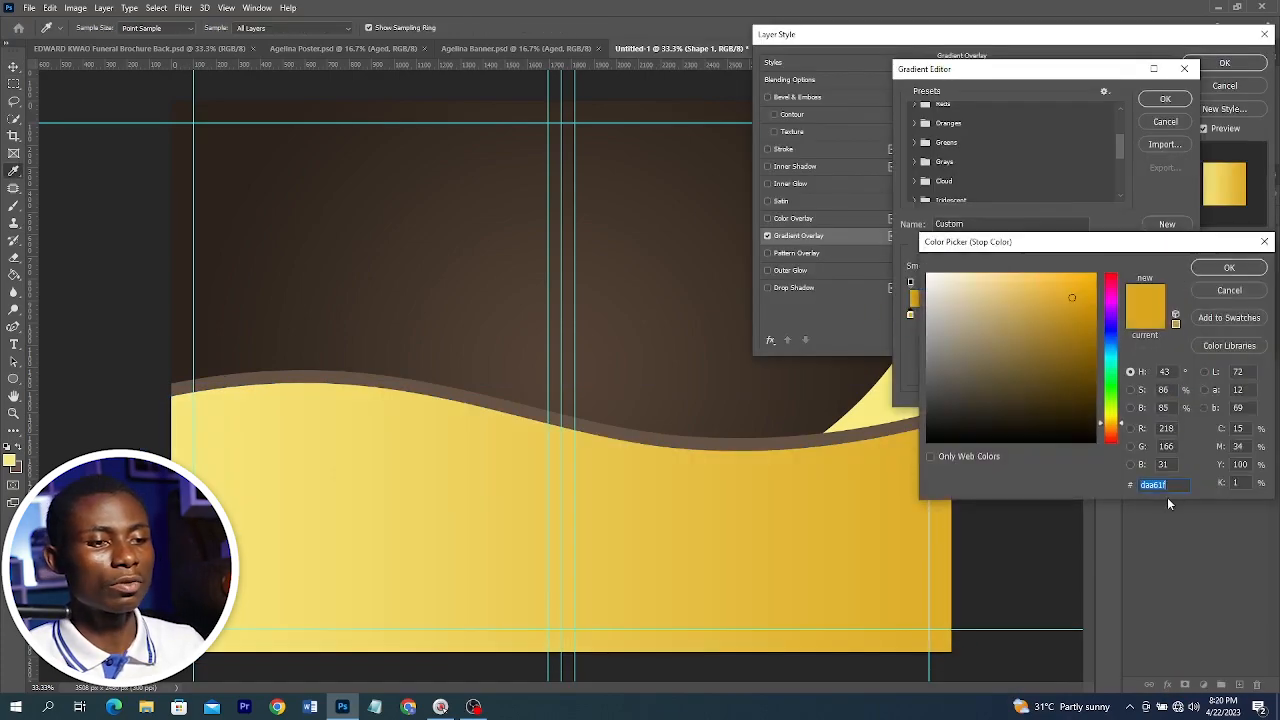
click(1229, 268)
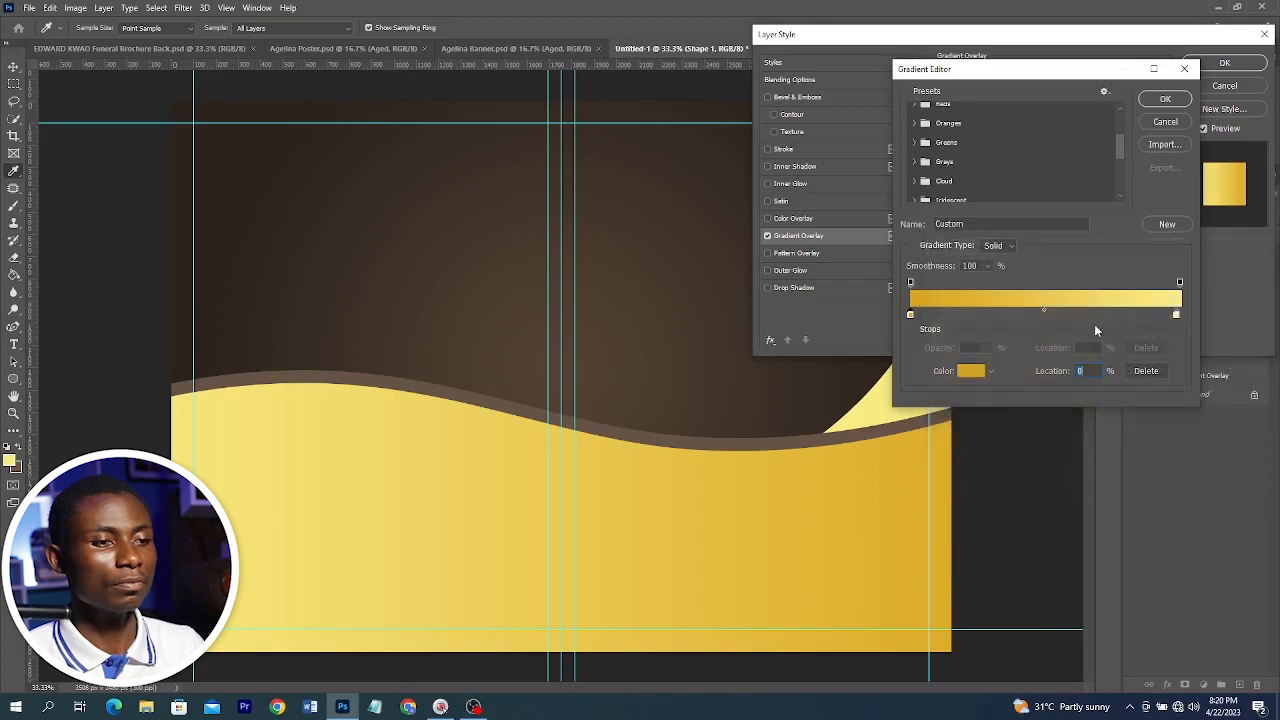
double_click(1178, 315)
click(1229, 267)
click(1165, 98)
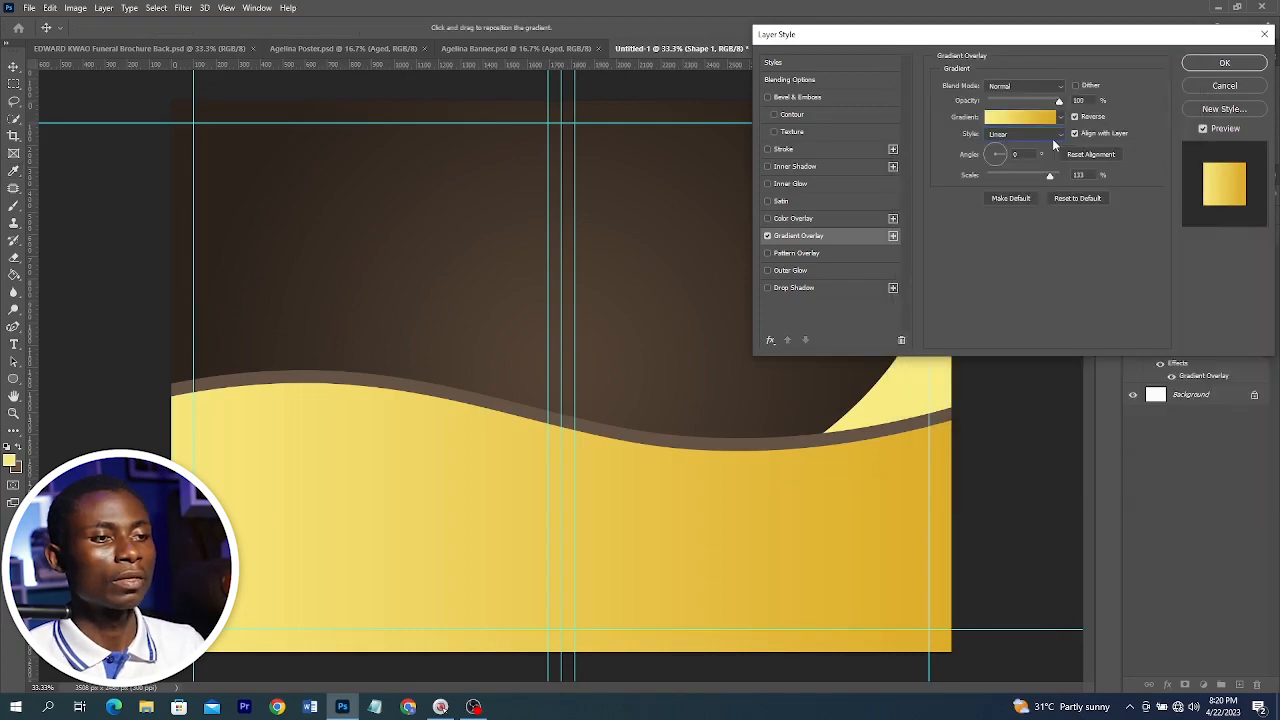
Set the gradient overlay style to Reflected with Reverse enabled, and apply the layer style
click(1028, 135)
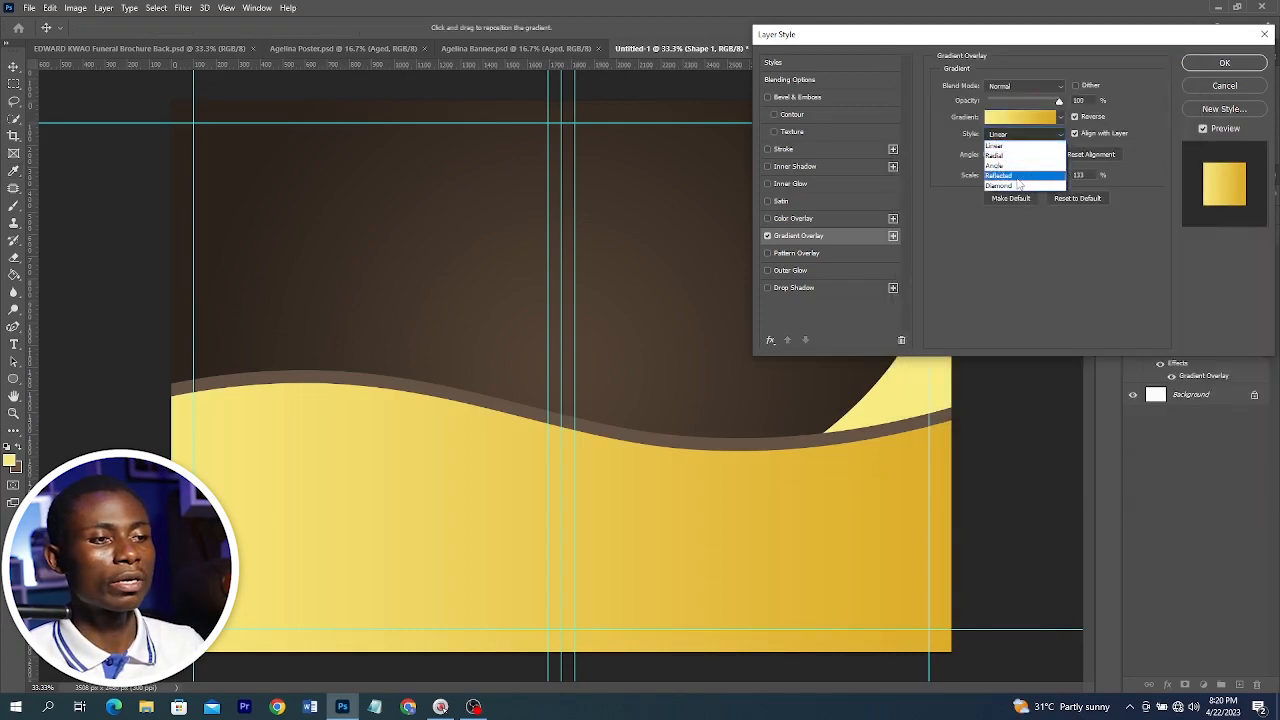
click(1016, 176)
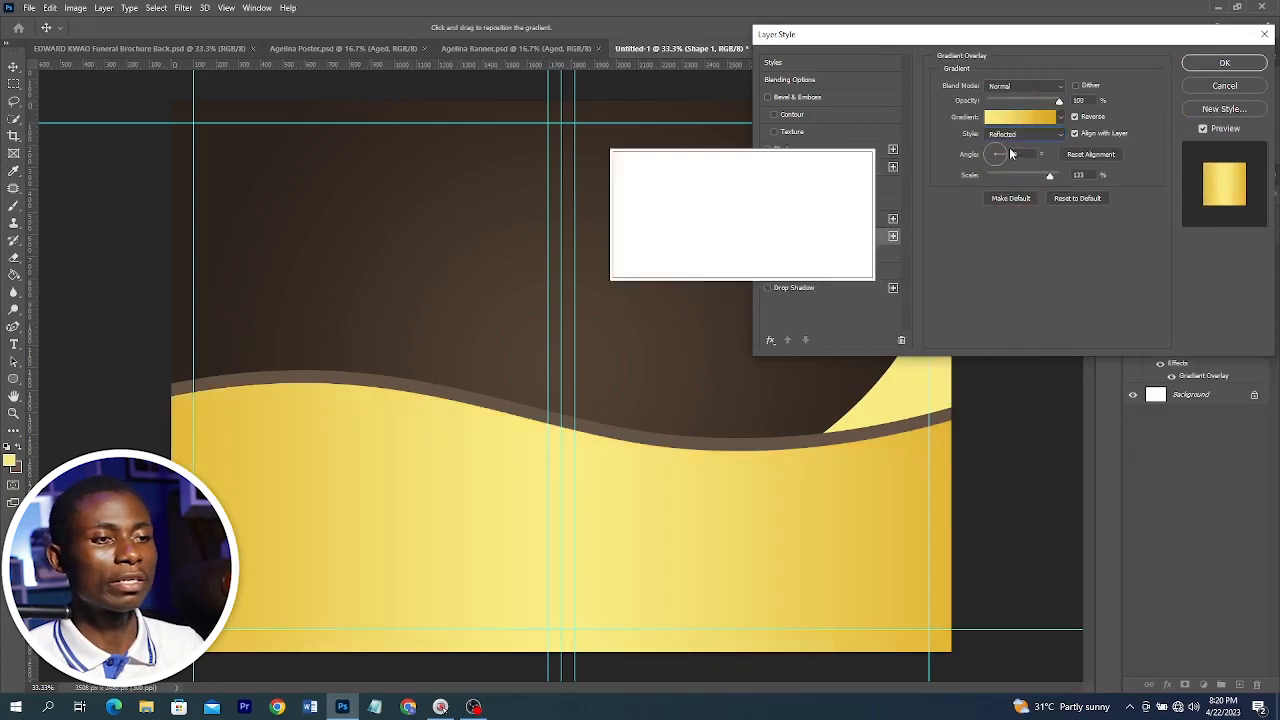
click(1076, 117)
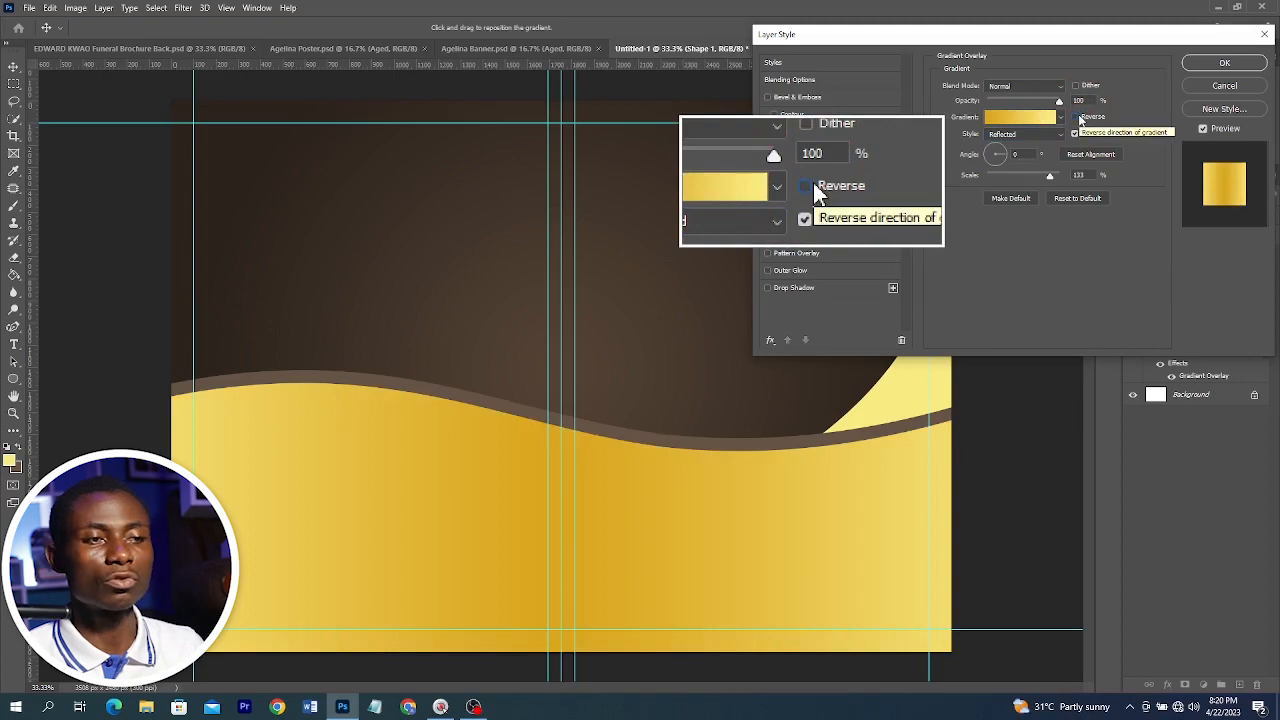
click(1076, 117)
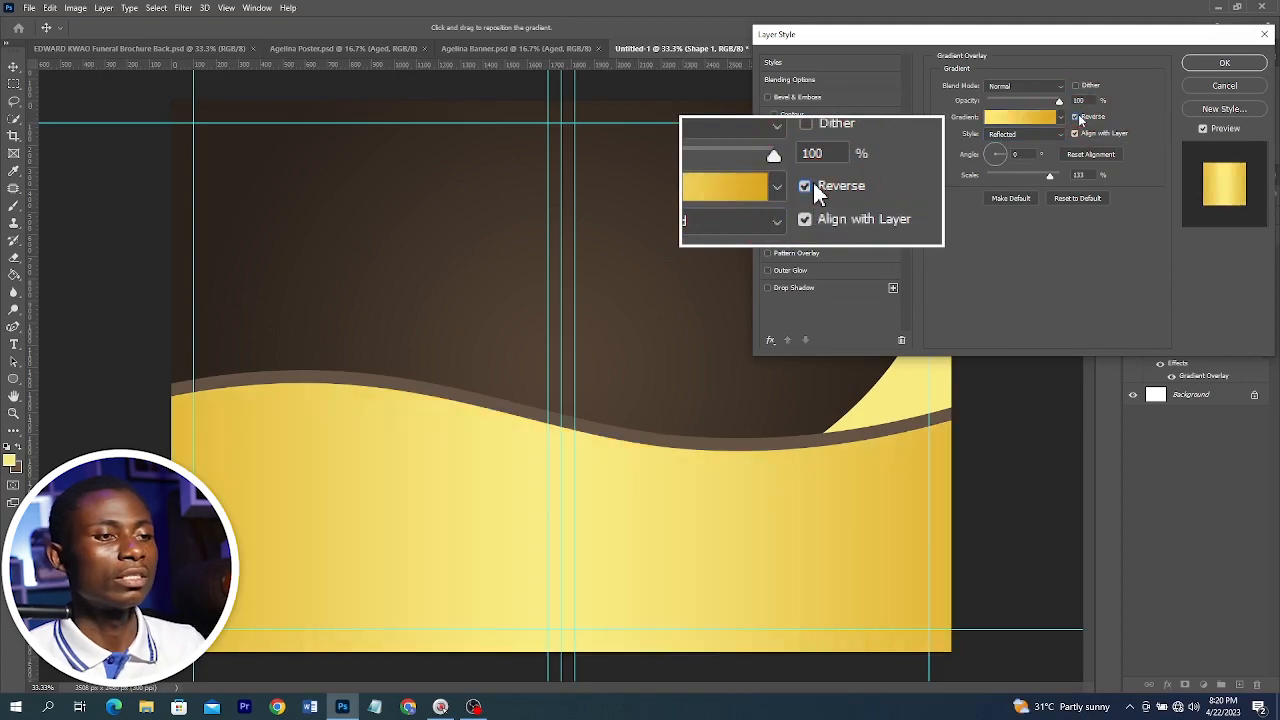
click(1226, 64)
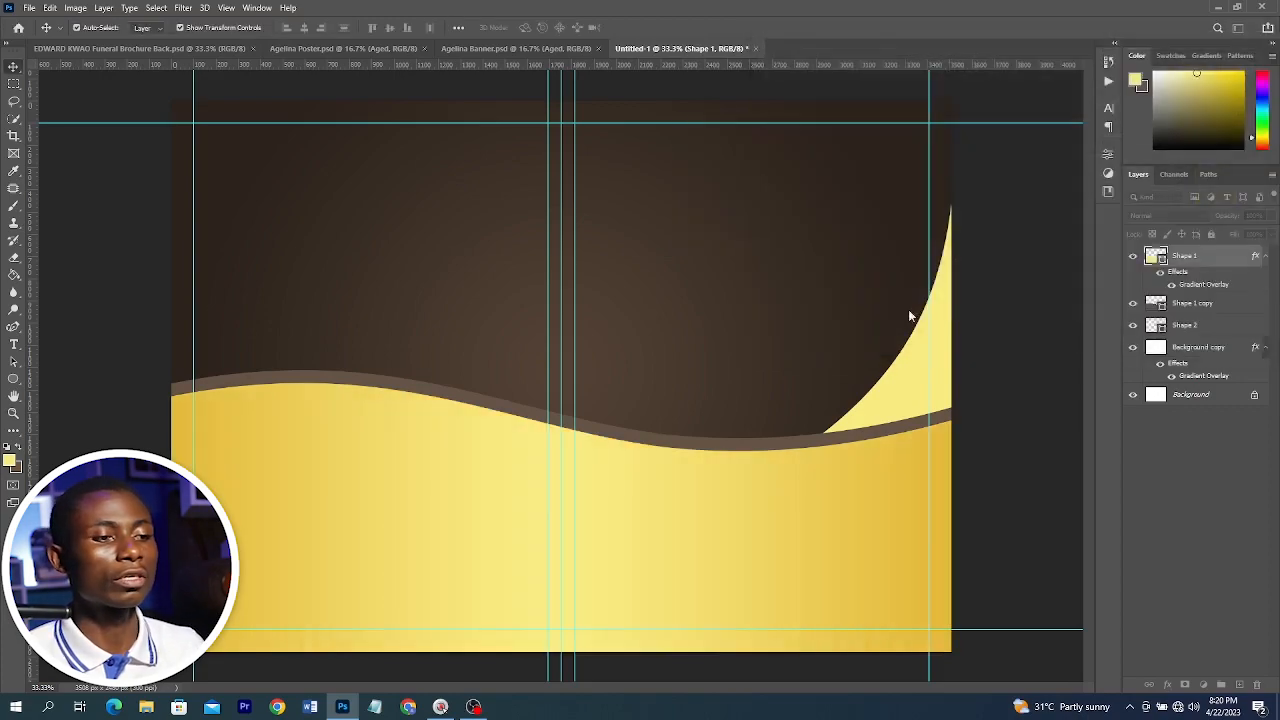
click(1058, 305)
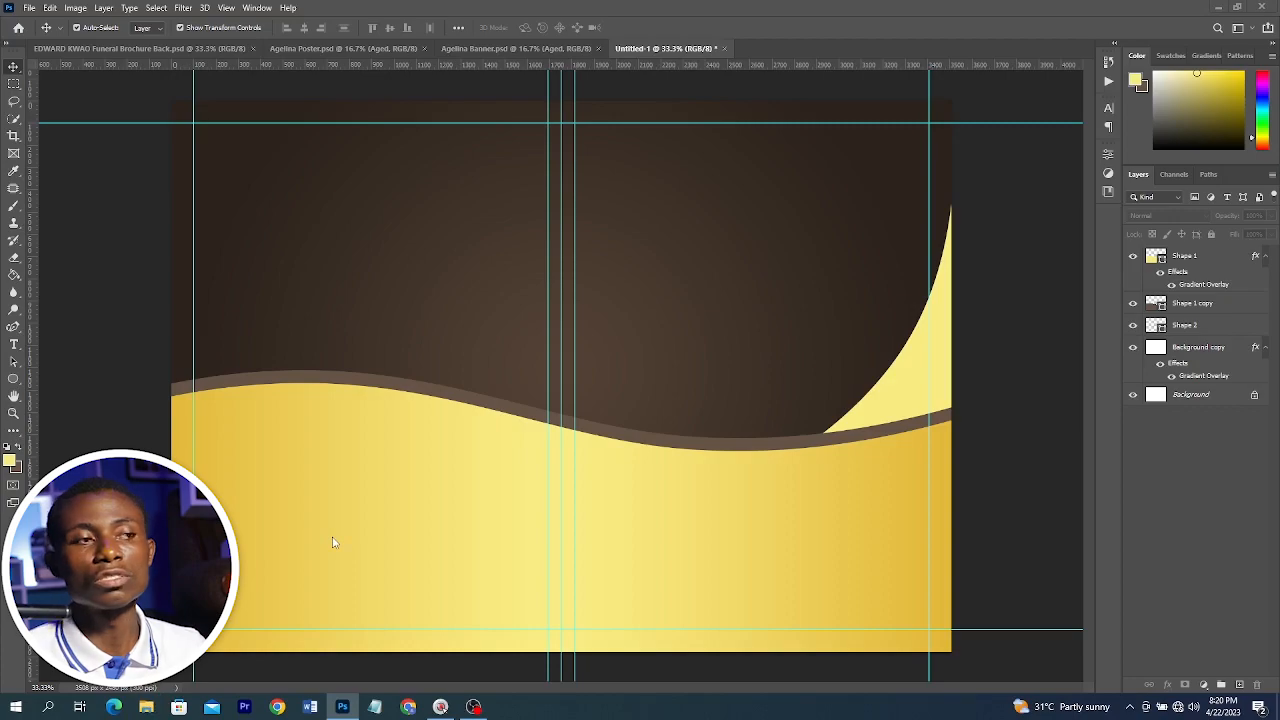
Place the Layer 1 portrait photo from the Brochure folder into the document and commit it
key(super+e)
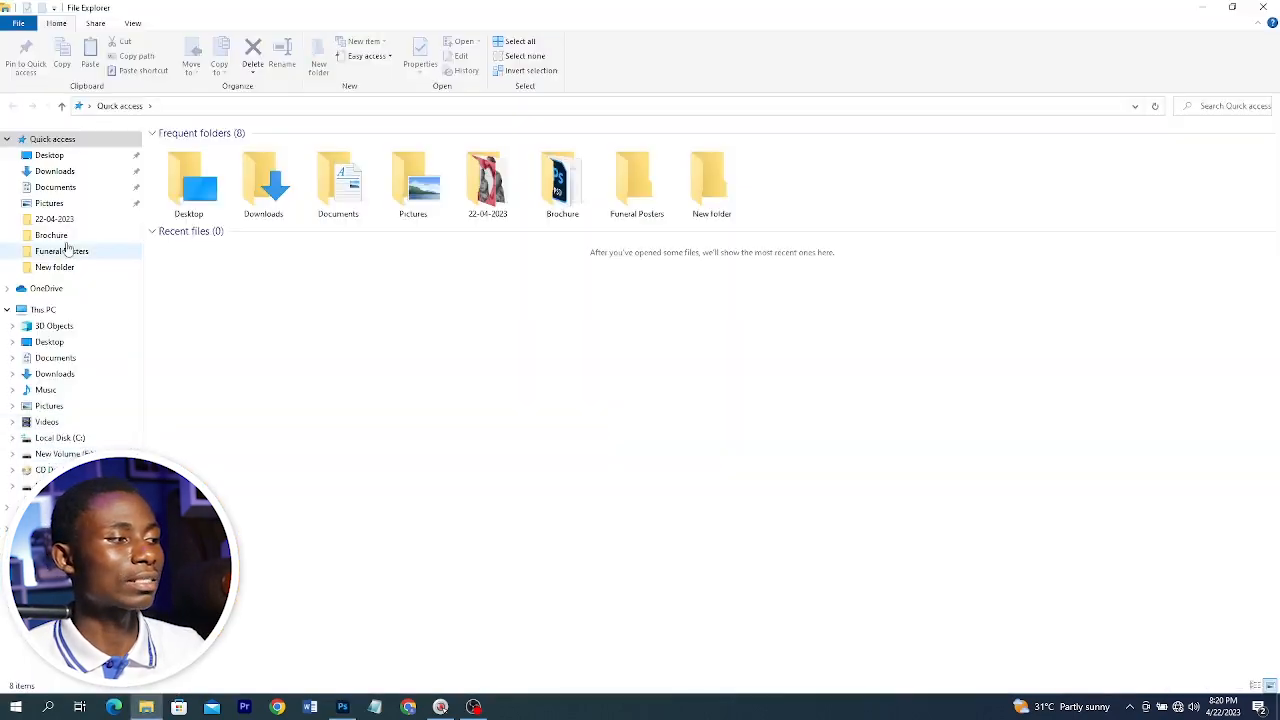
click(52, 235)
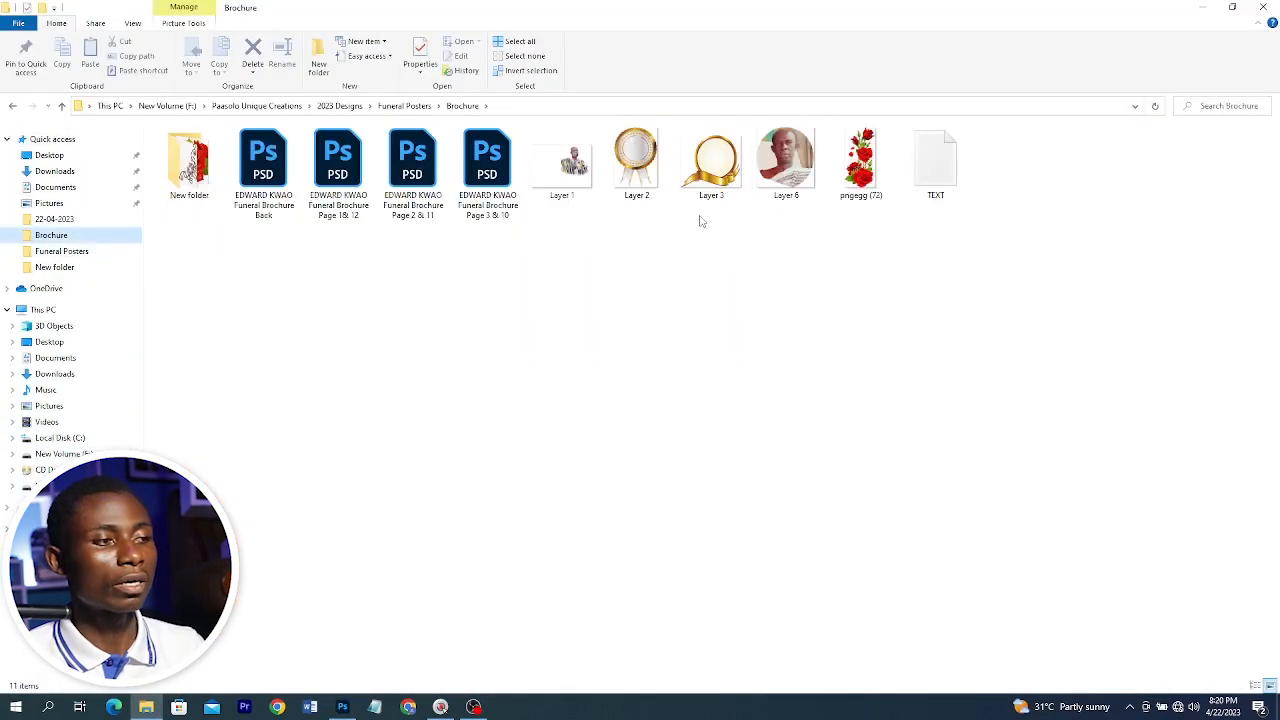
double_click(551, 163)
drag(538, 384, 366, 681)
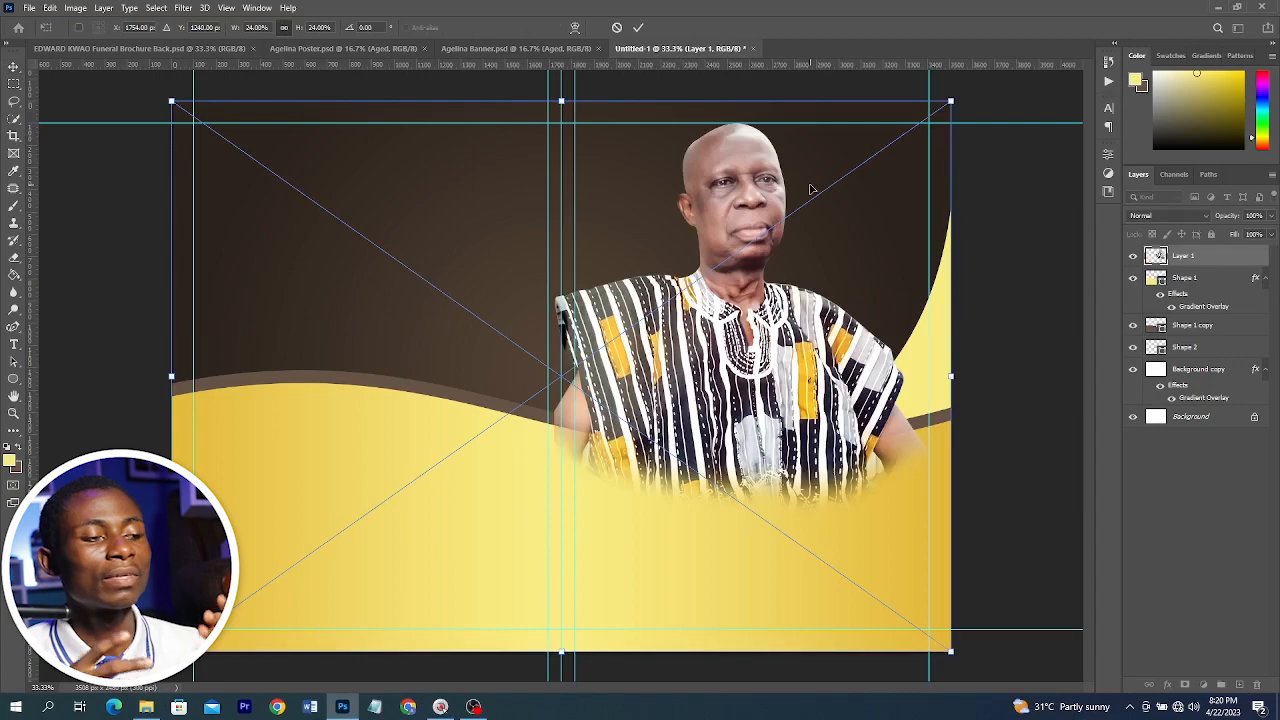
key(Return)
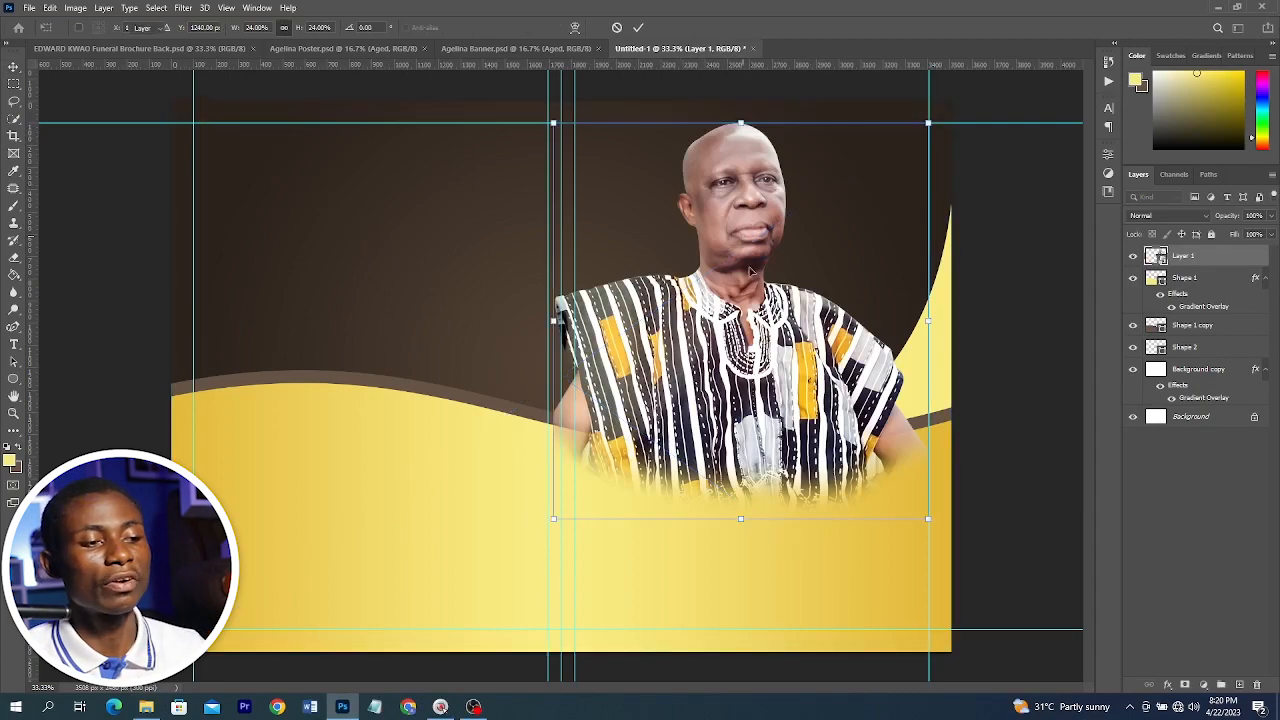
Nudge the portrait into position and move its layer beneath the wave shape layers
drag(765, 290, 759, 282)
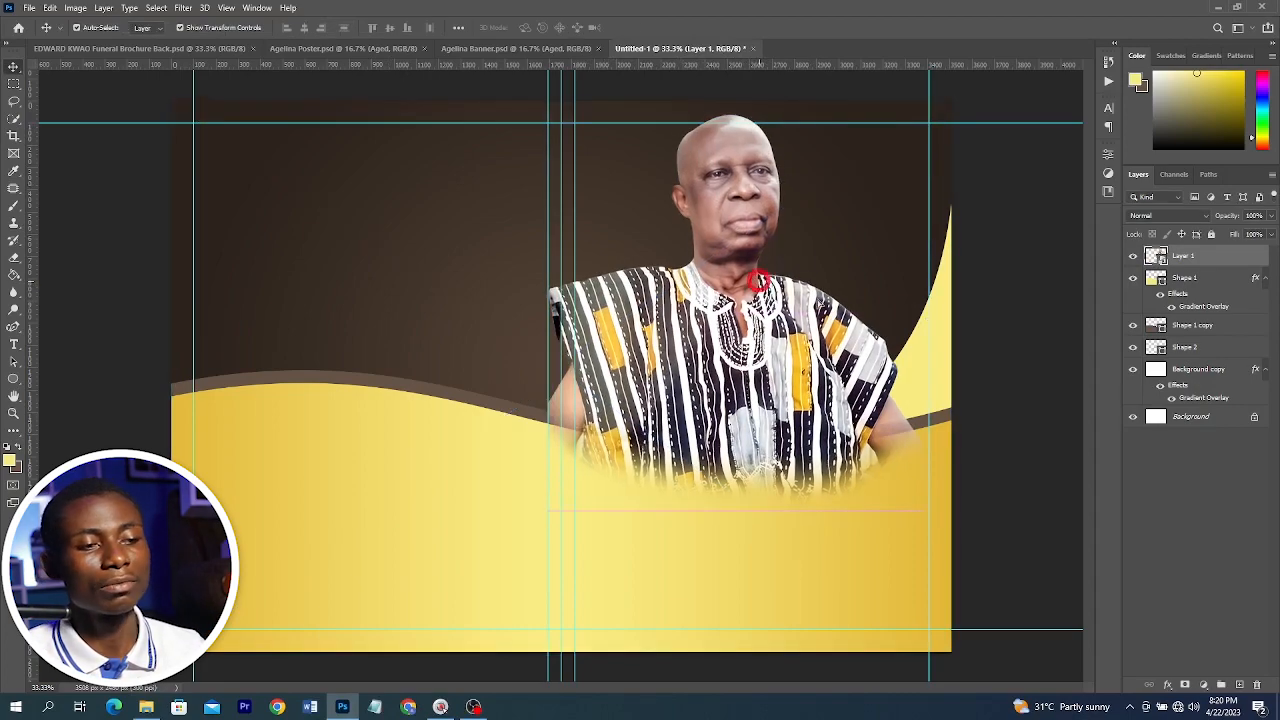
drag(1204, 306, 1210, 358)
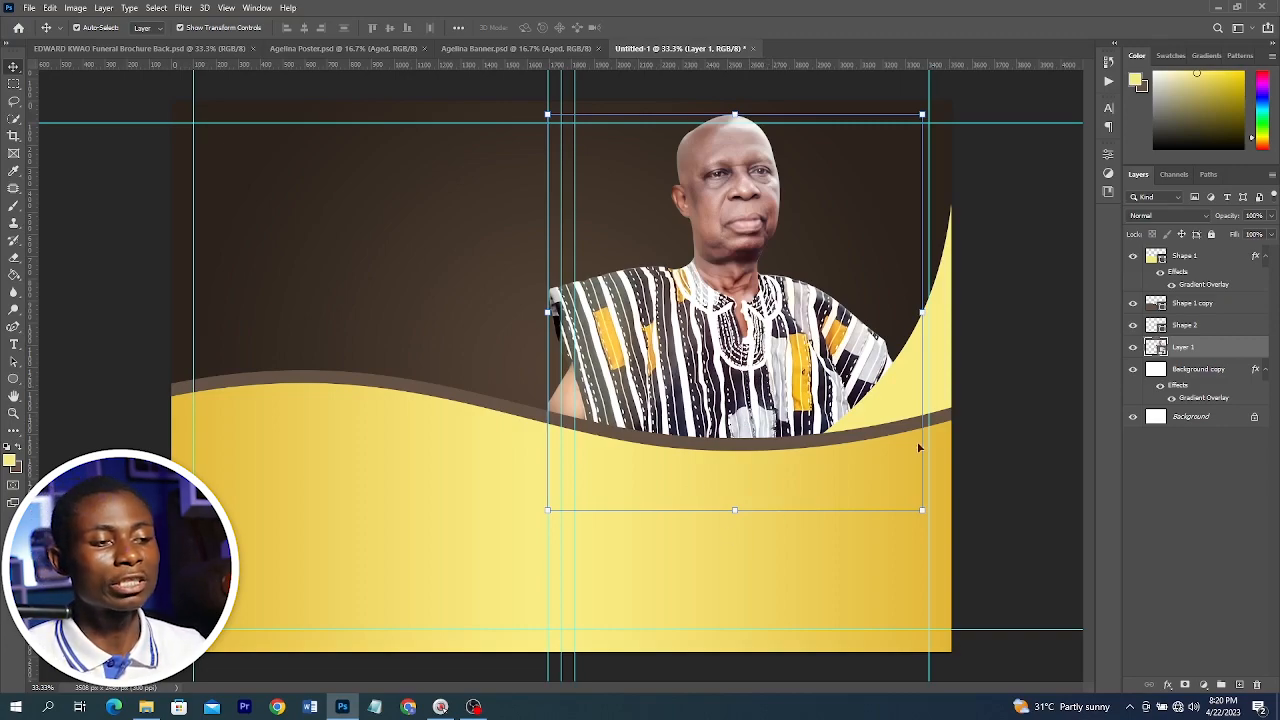
click(1024, 328)
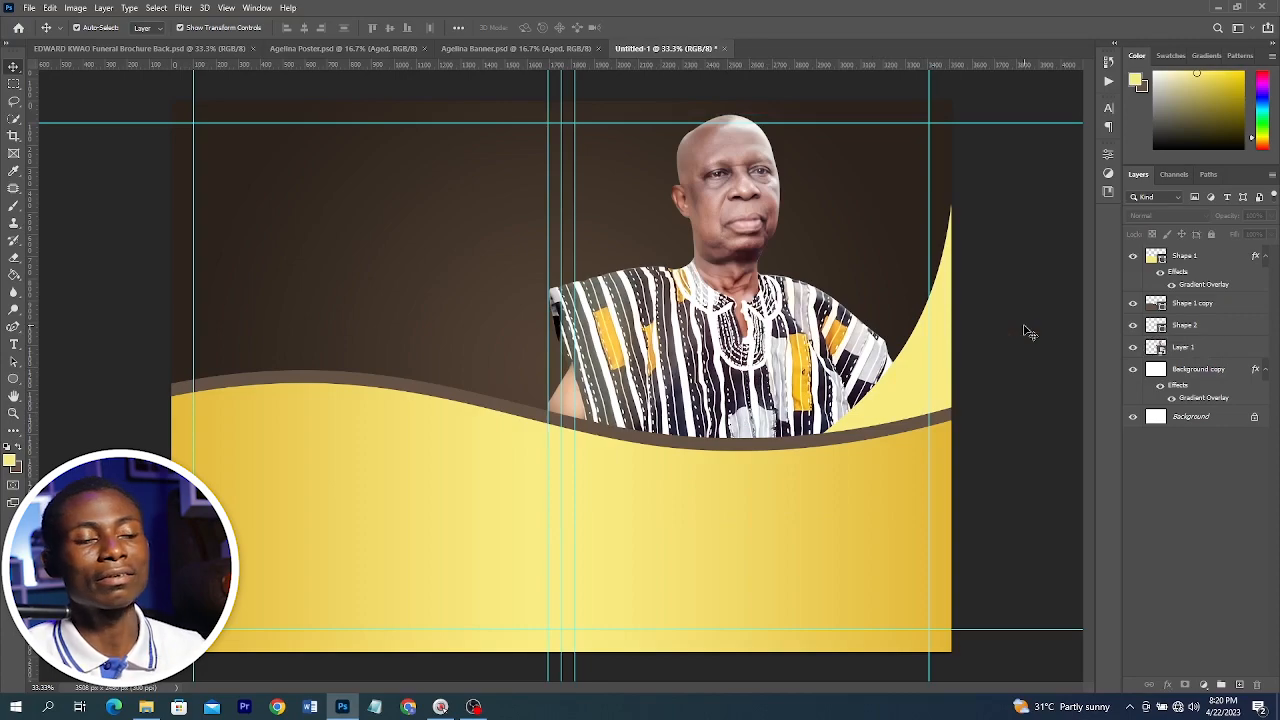
key(t)
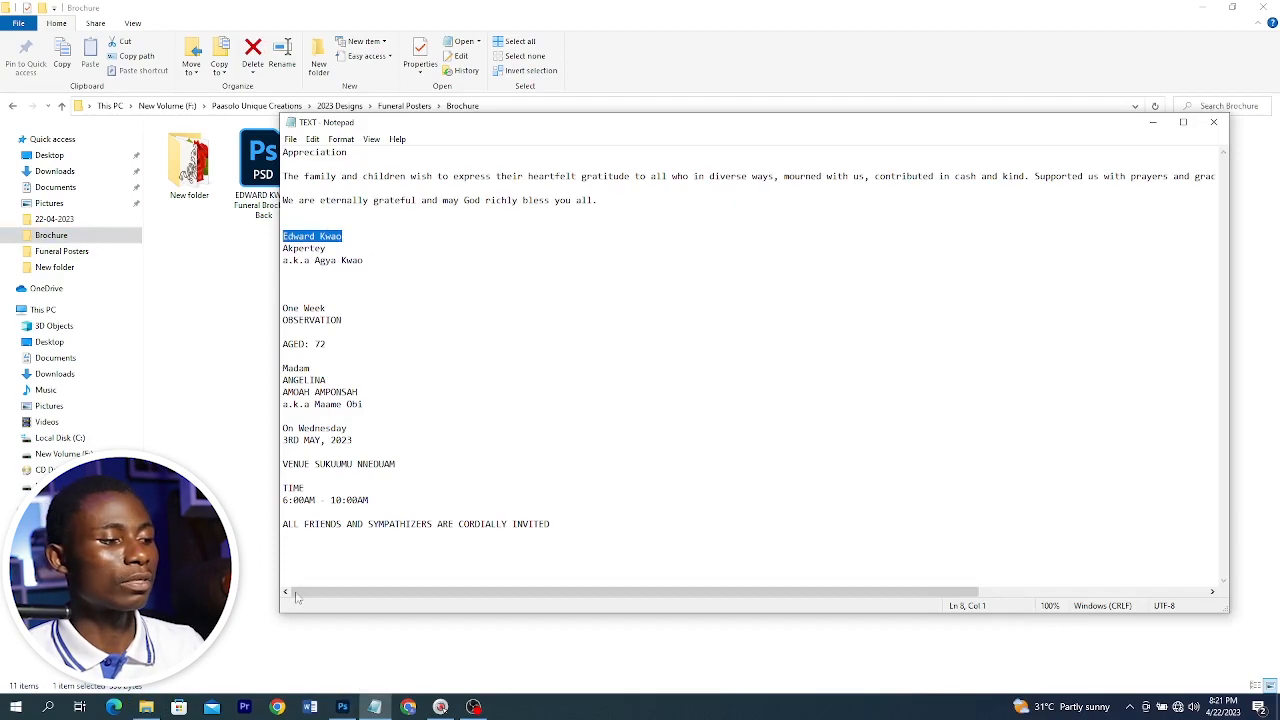
click(343, 706)
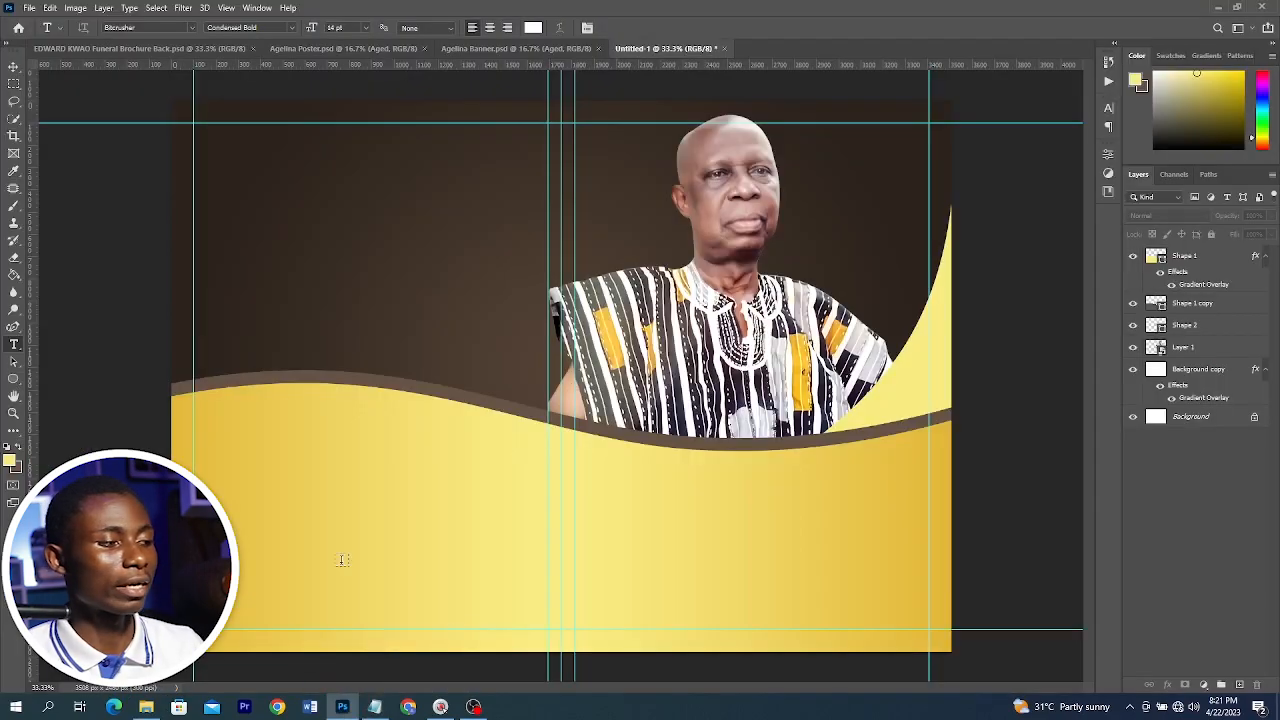
click(611, 490)
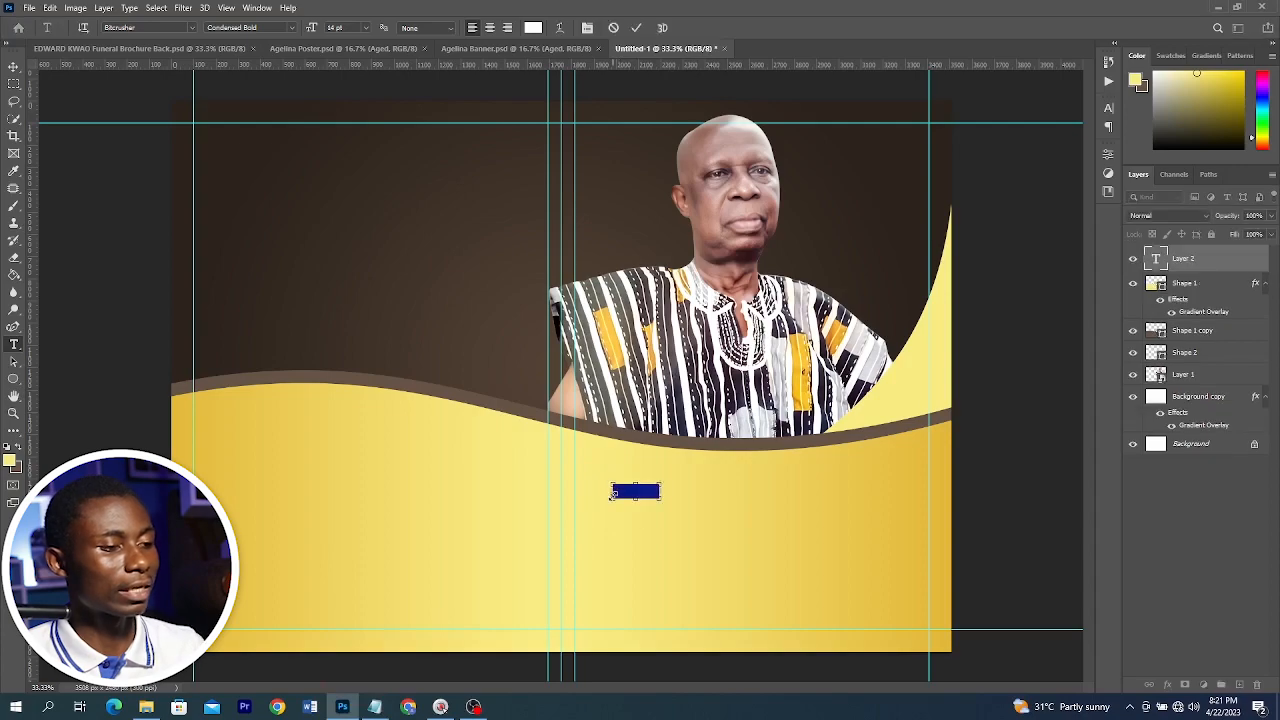
click(13, 67)
drag(663, 498, 824, 568)
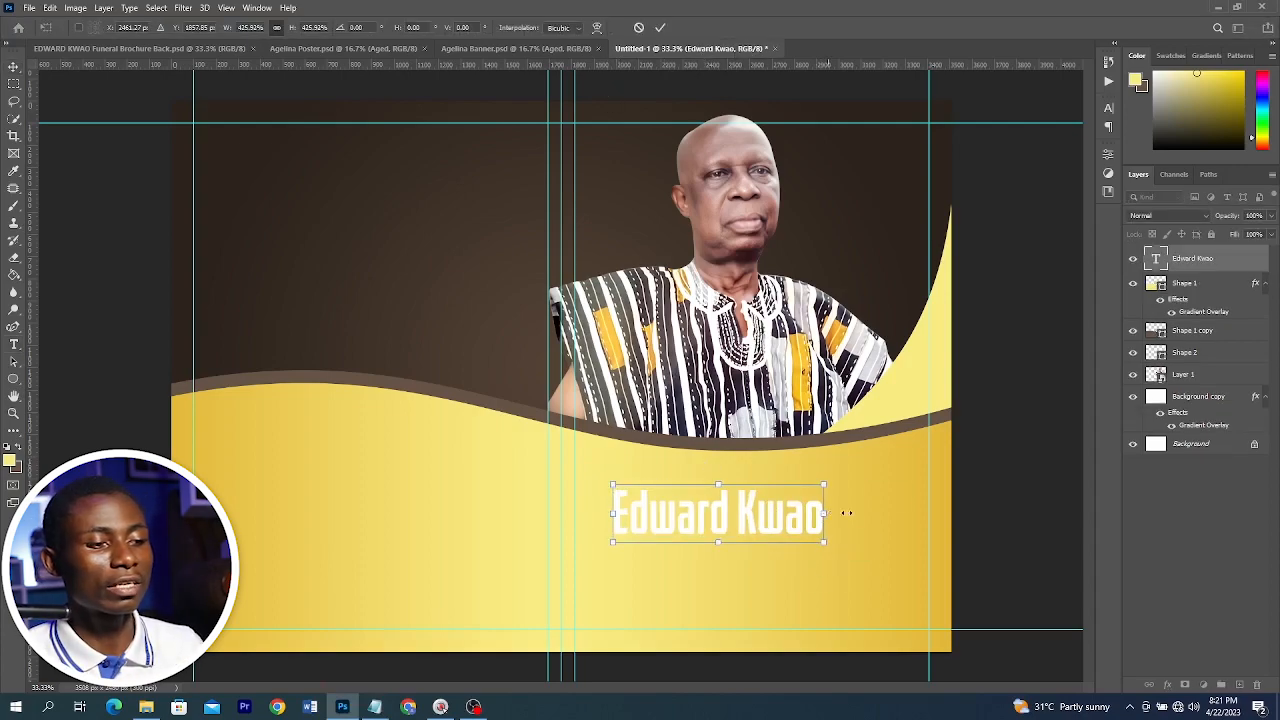
drag(826, 513, 855, 513)
double_click(764, 512)
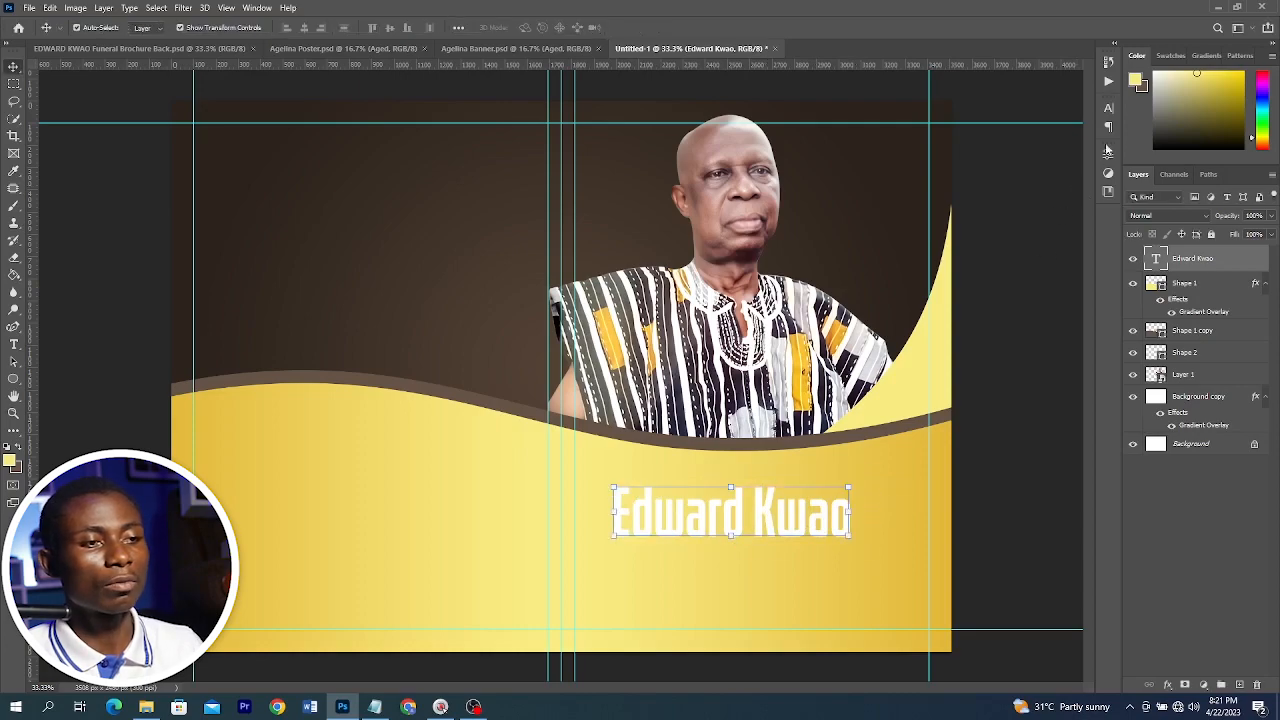
Open the Character panel and set the name text to All Caps
click(1108, 107)
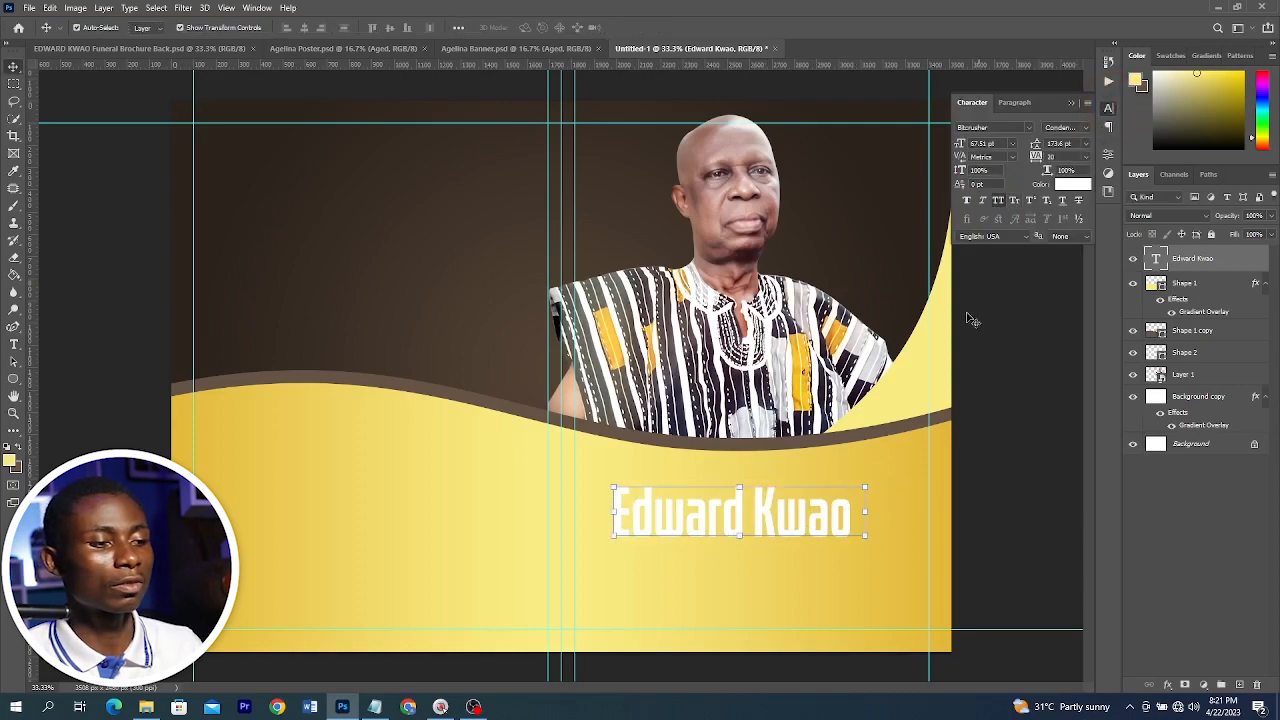
key(ctrl+shift+k)
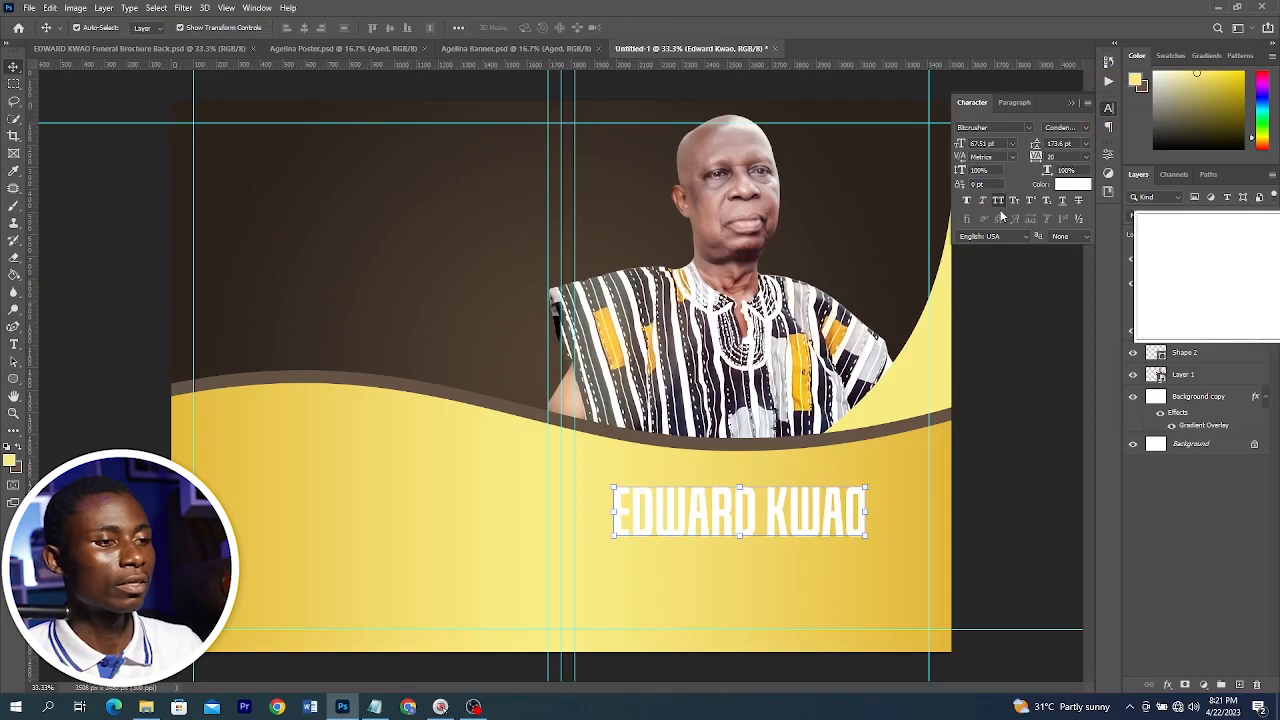
click(999, 203)
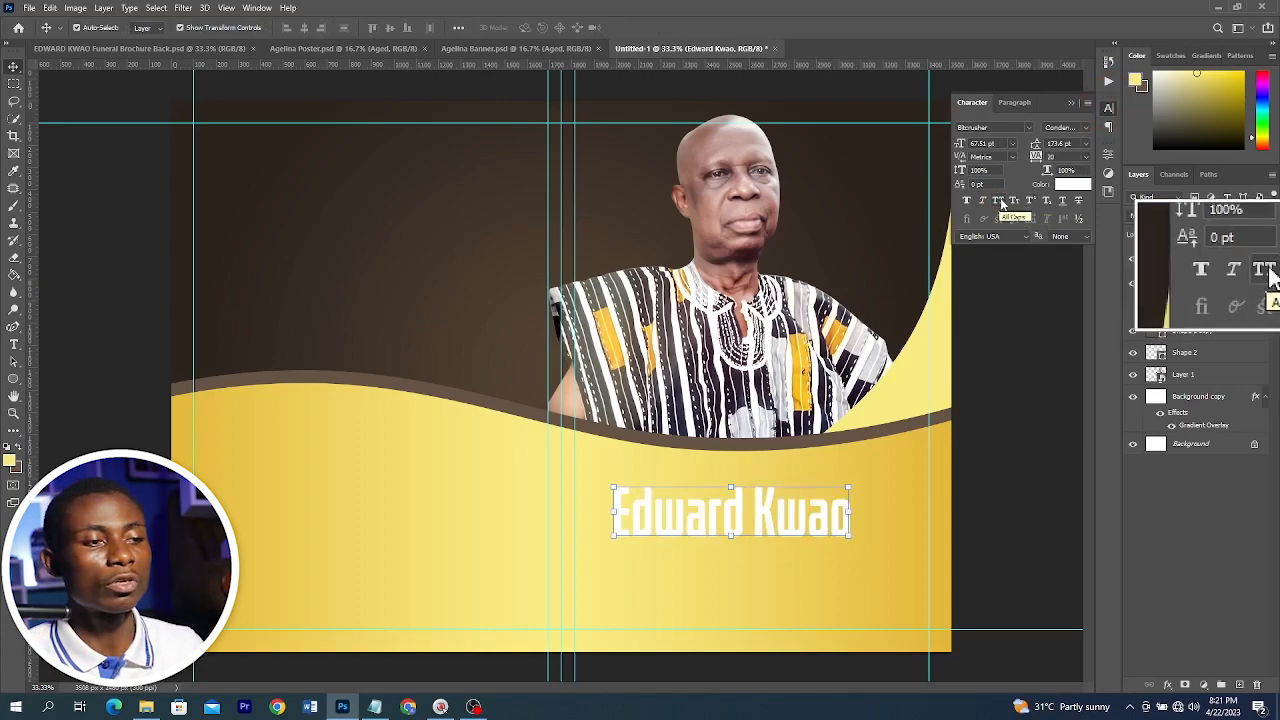
click(998, 201)
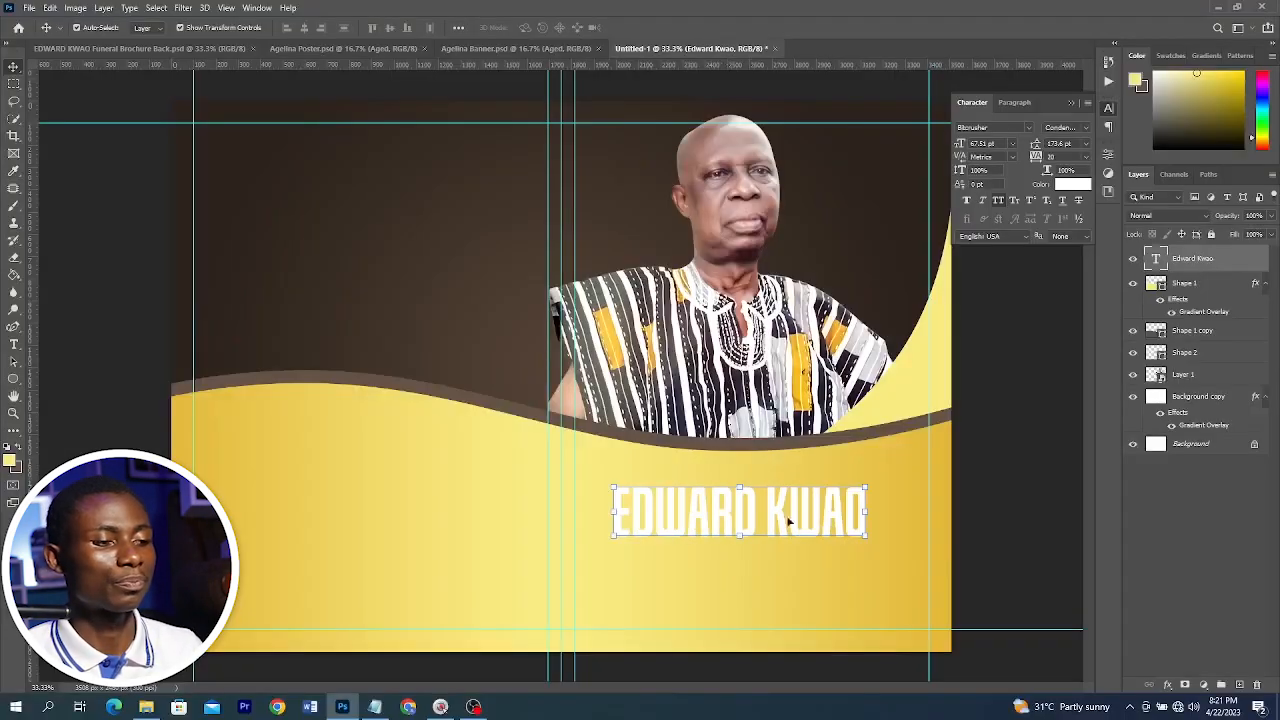
Duplicate the name text layer just below the original
drag(789, 521, 775, 566)
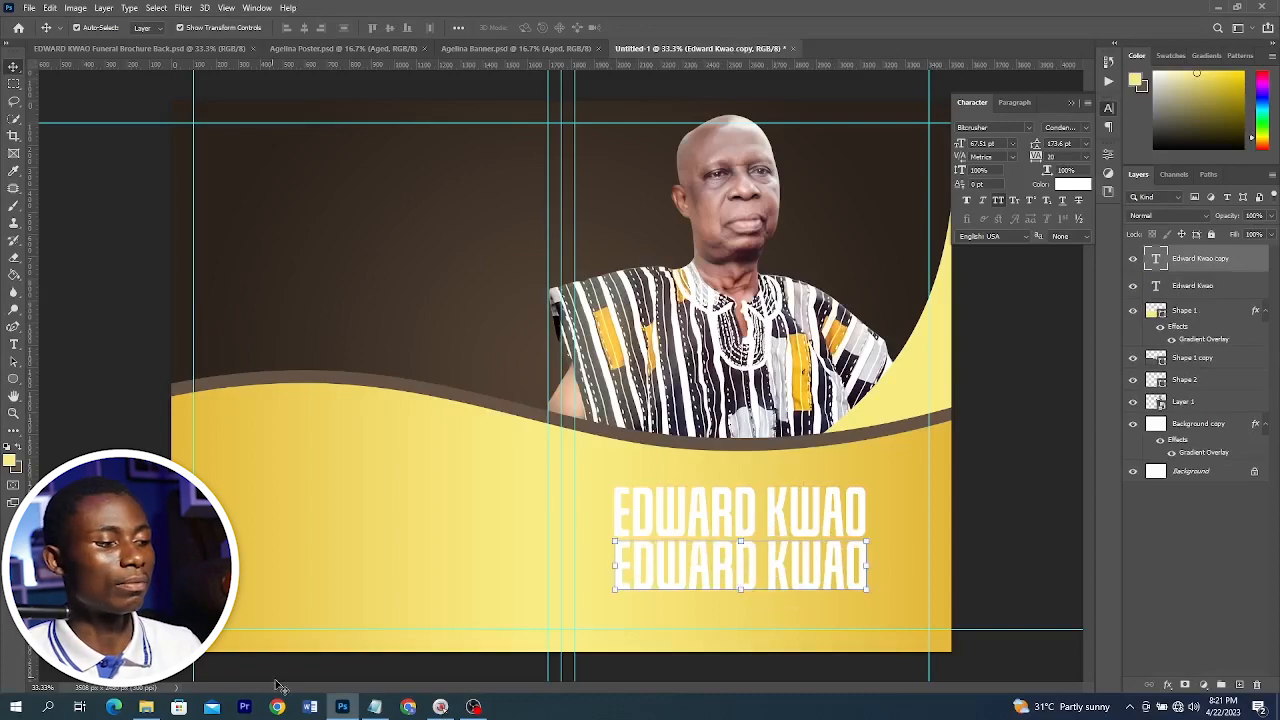
click(374, 707)
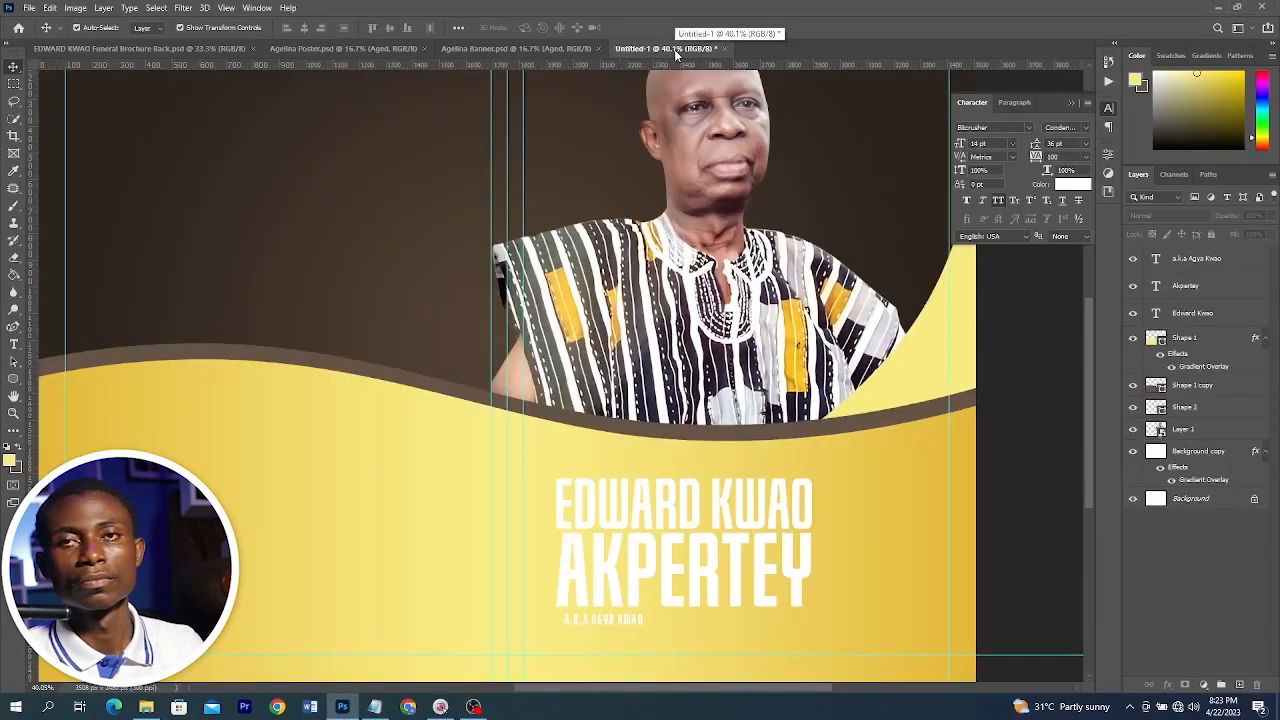
scroll(780, 483, down, 2)
scroll(769, 545, up, 3)
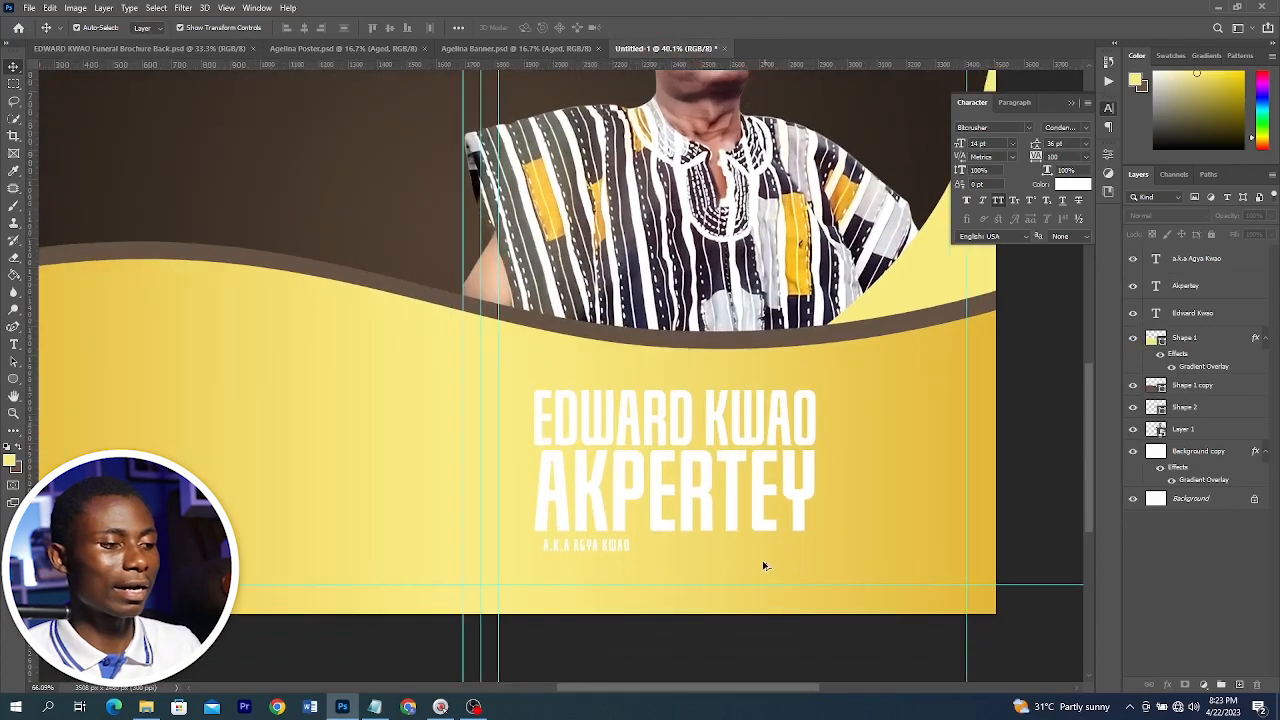
scroll(763, 566, up, 3)
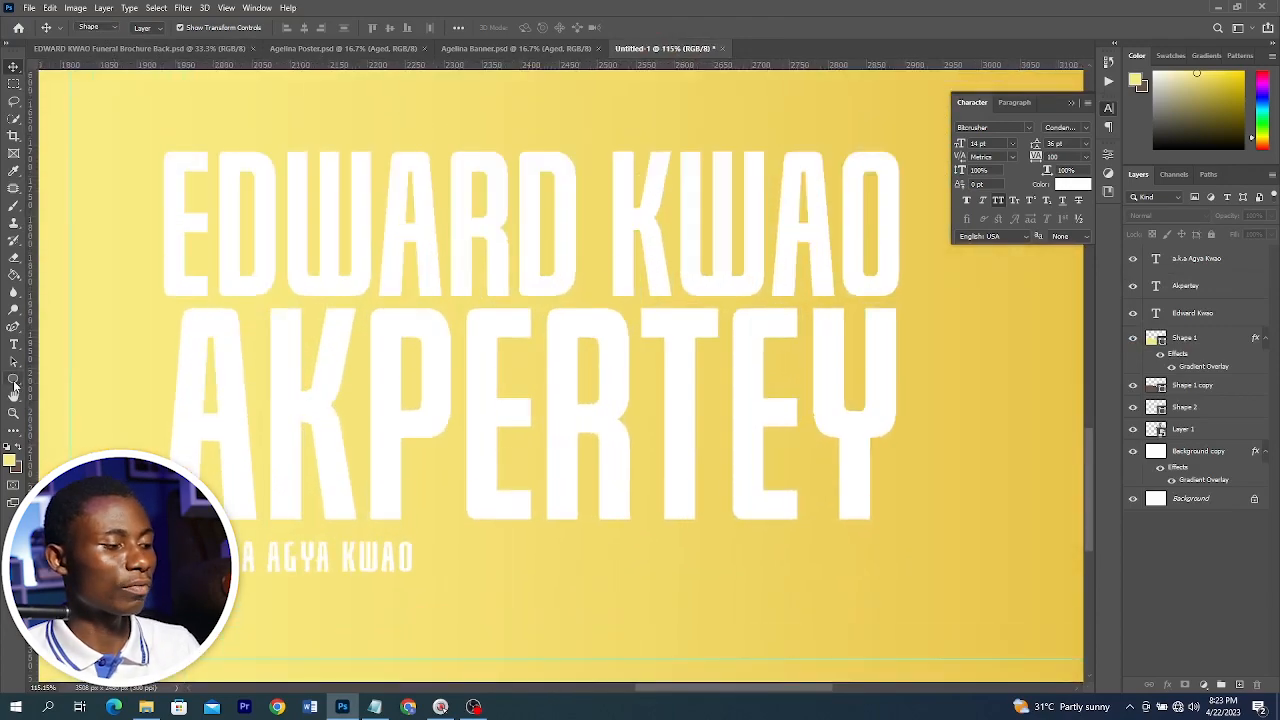
right_click(14, 384)
click(58, 379)
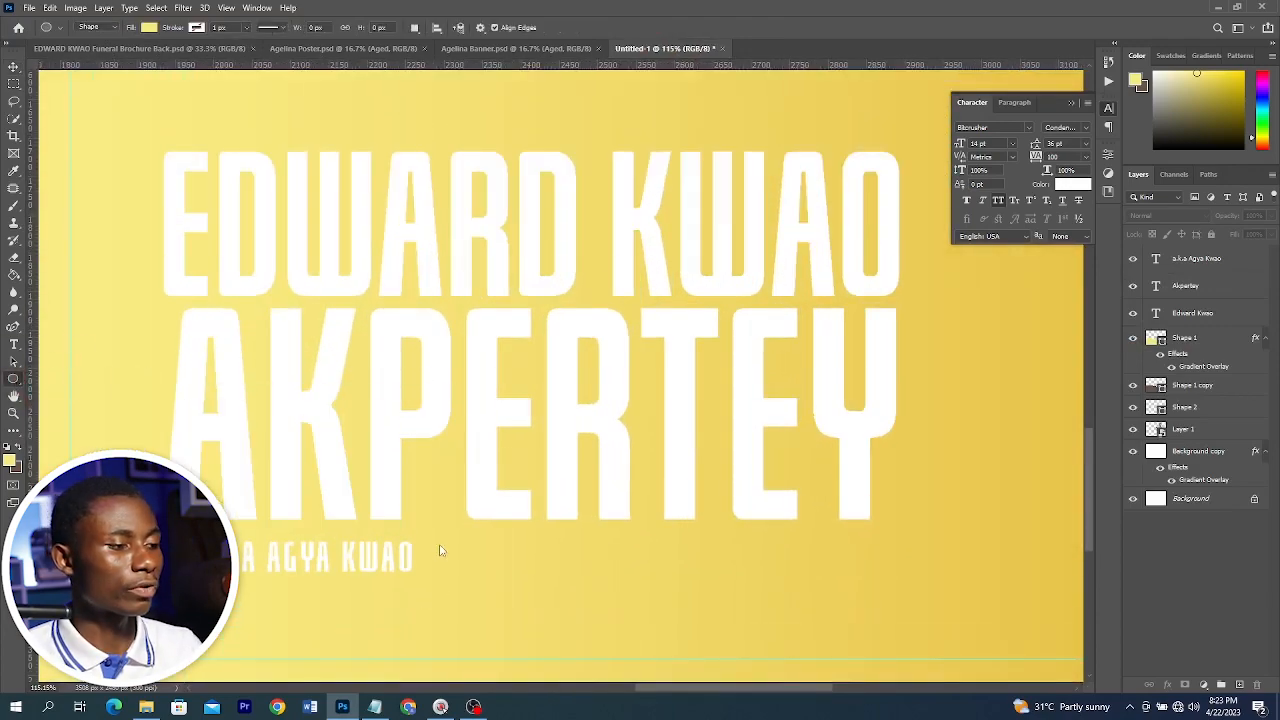
drag(438, 553, 738, 552)
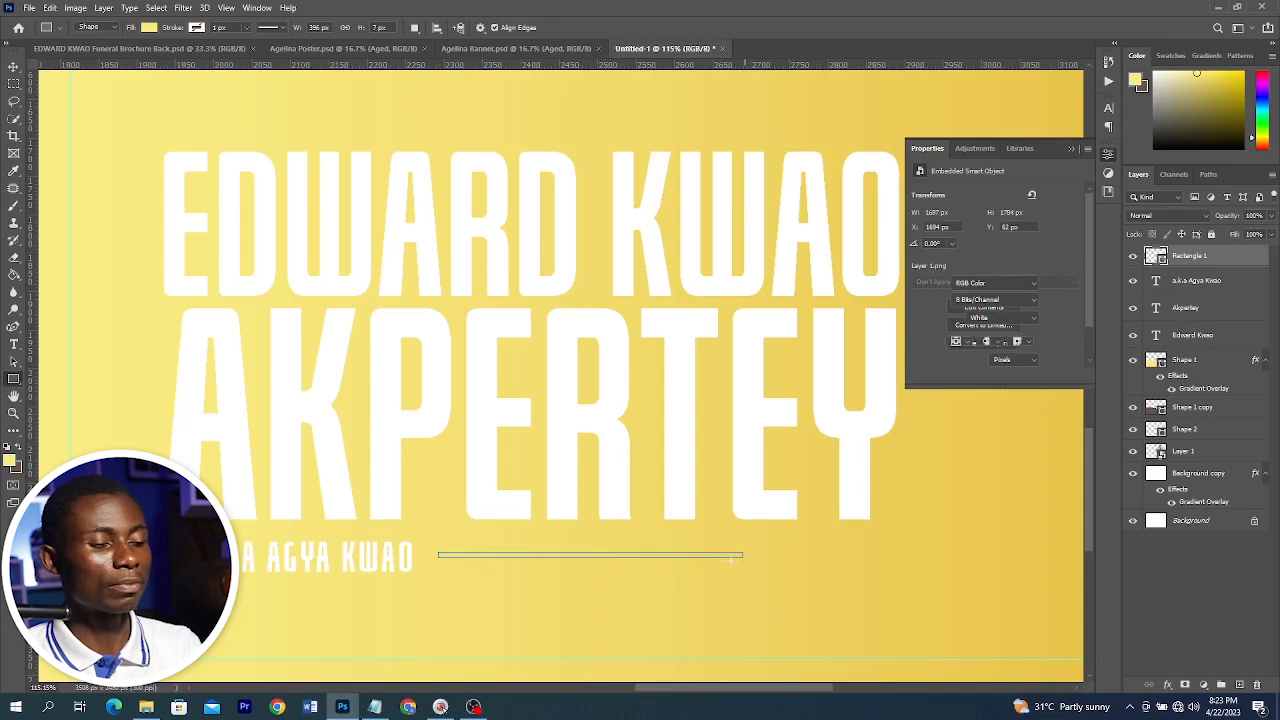
key(v)
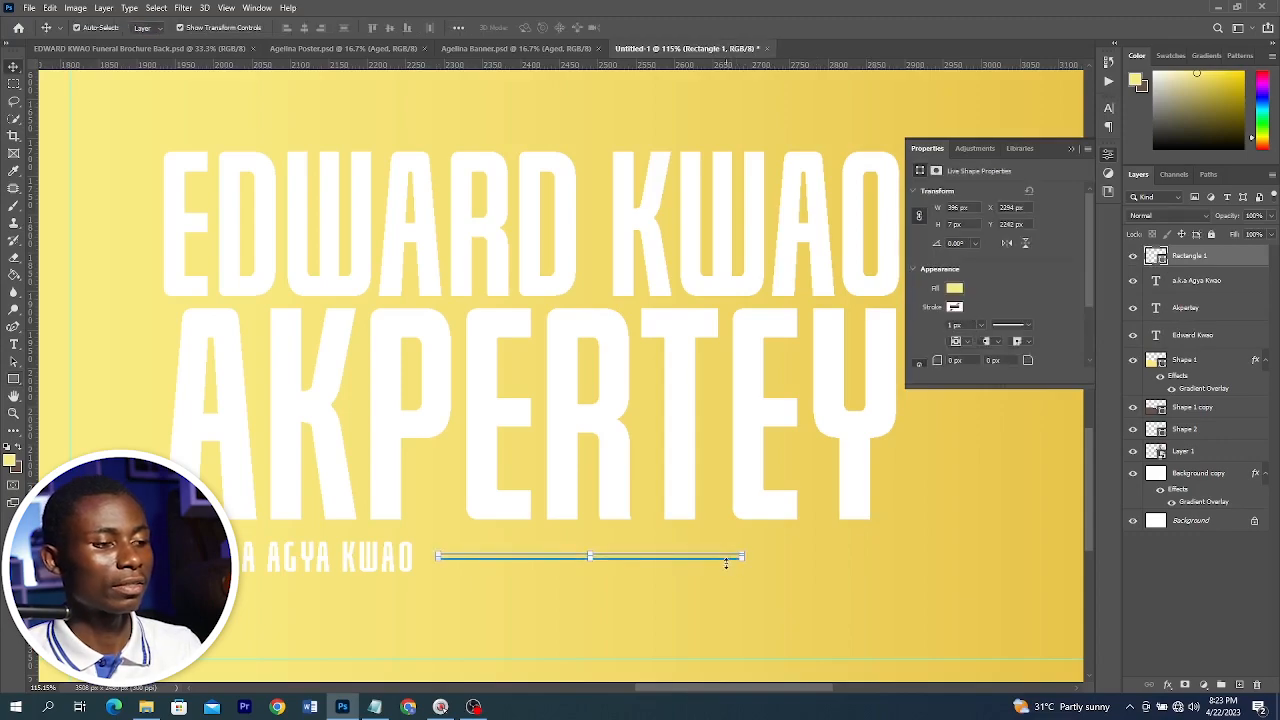
Set the thin rectangle's fill to dark brown from the recently used colors
click(955, 306)
click(953, 358)
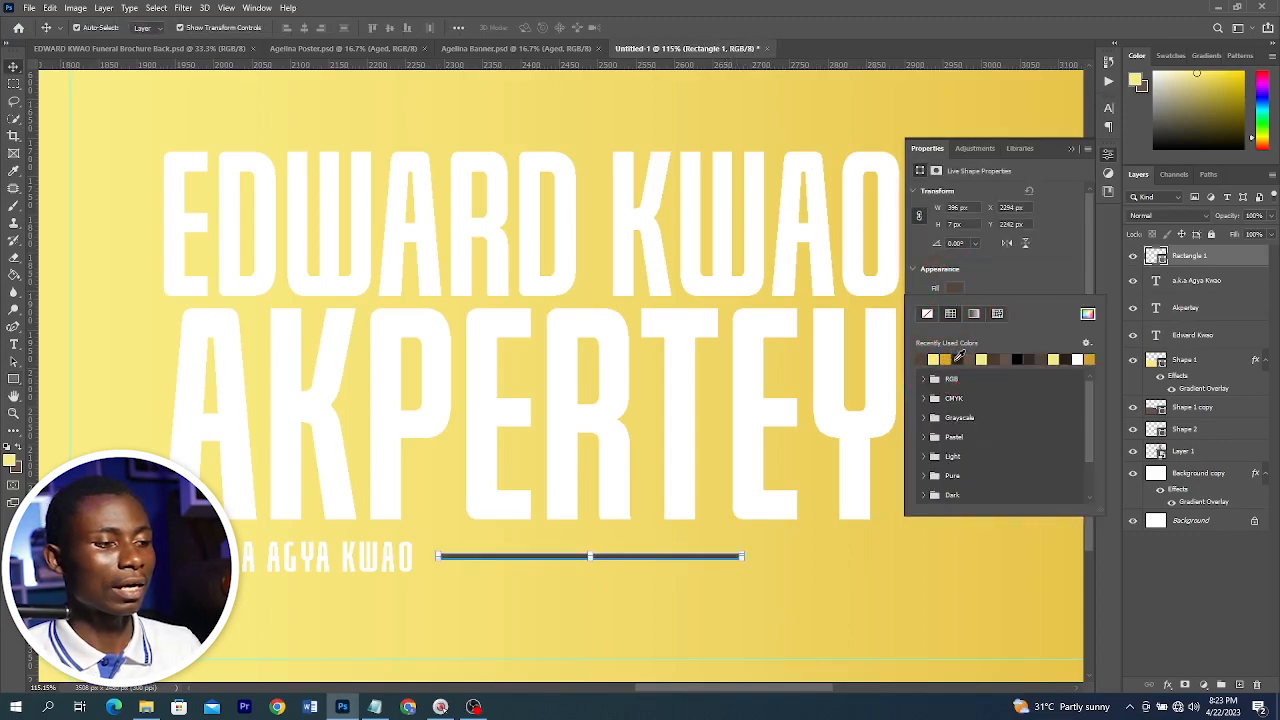
click(12, 72)
scroll(477, 306, down, 6)
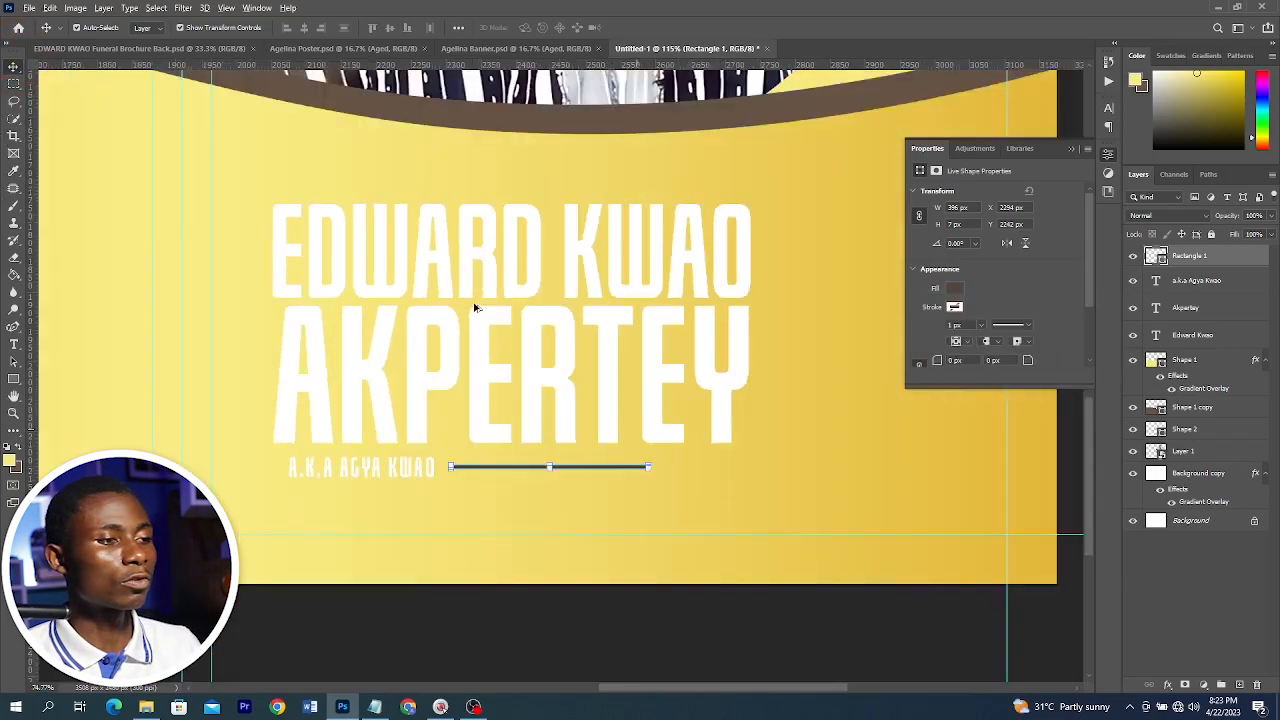
click(526, 268)
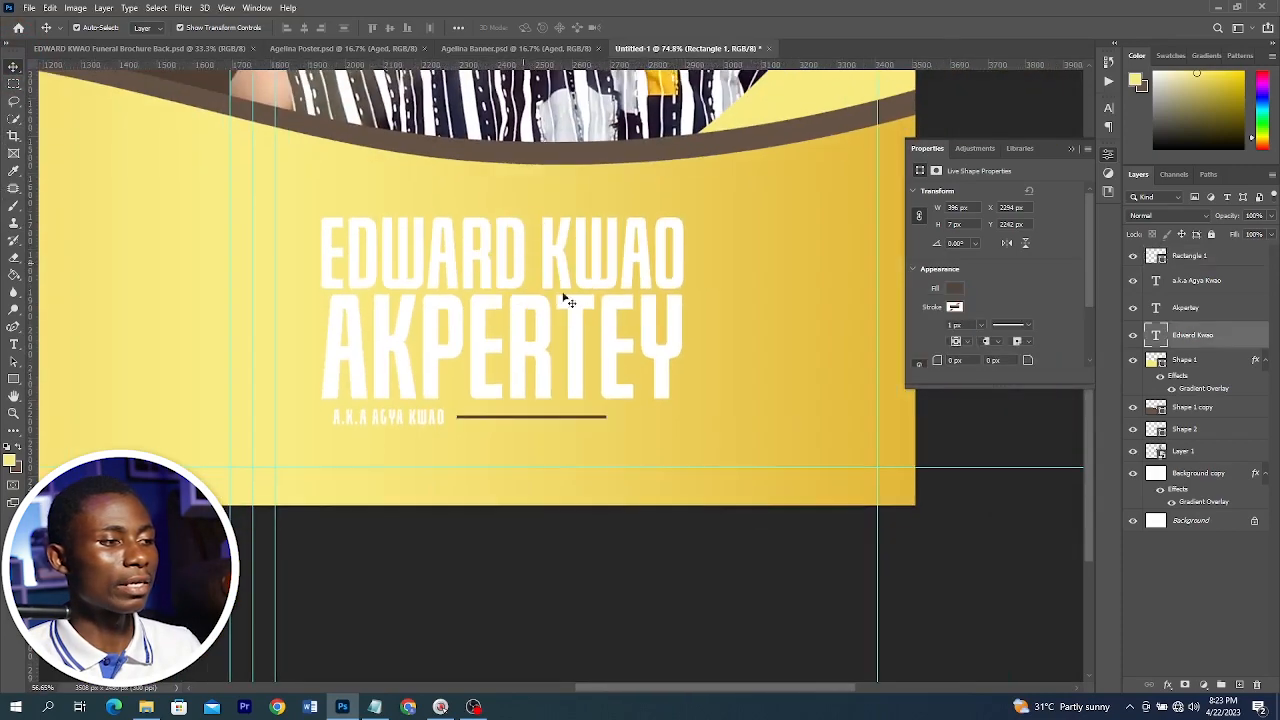
click(1166, 685)
click(1186, 644)
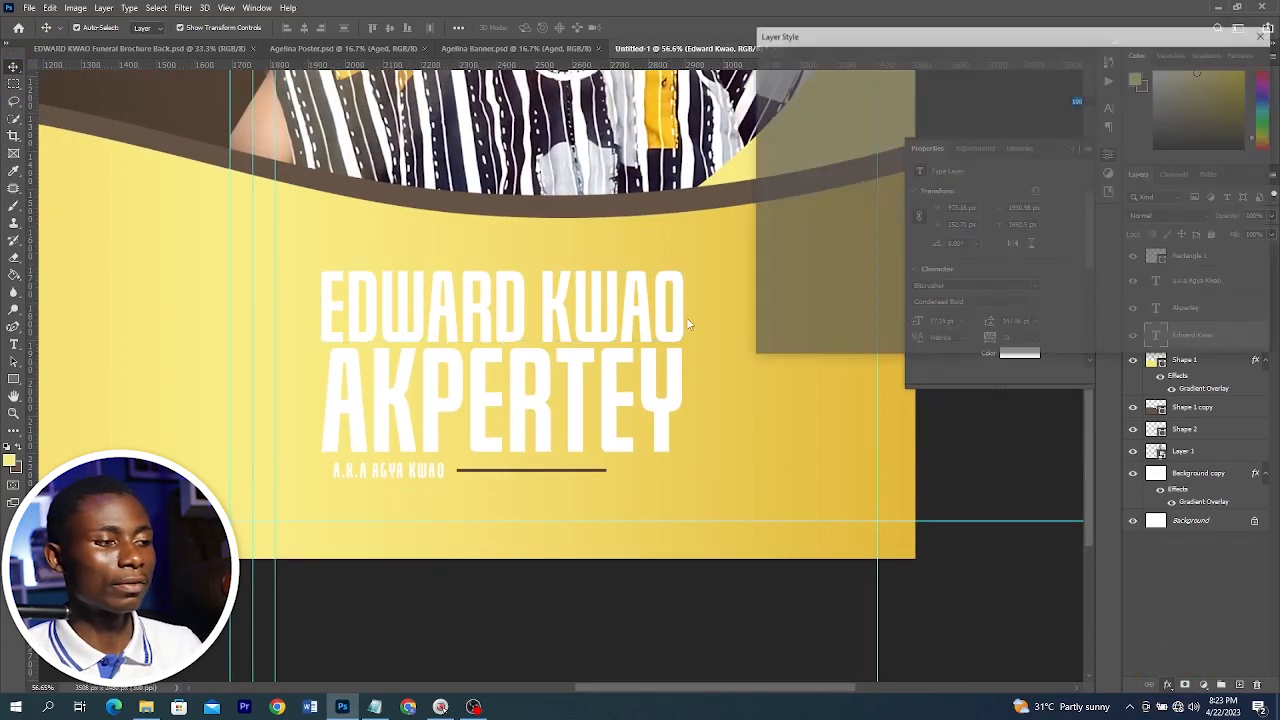
scroll(663, 312, up, 5)
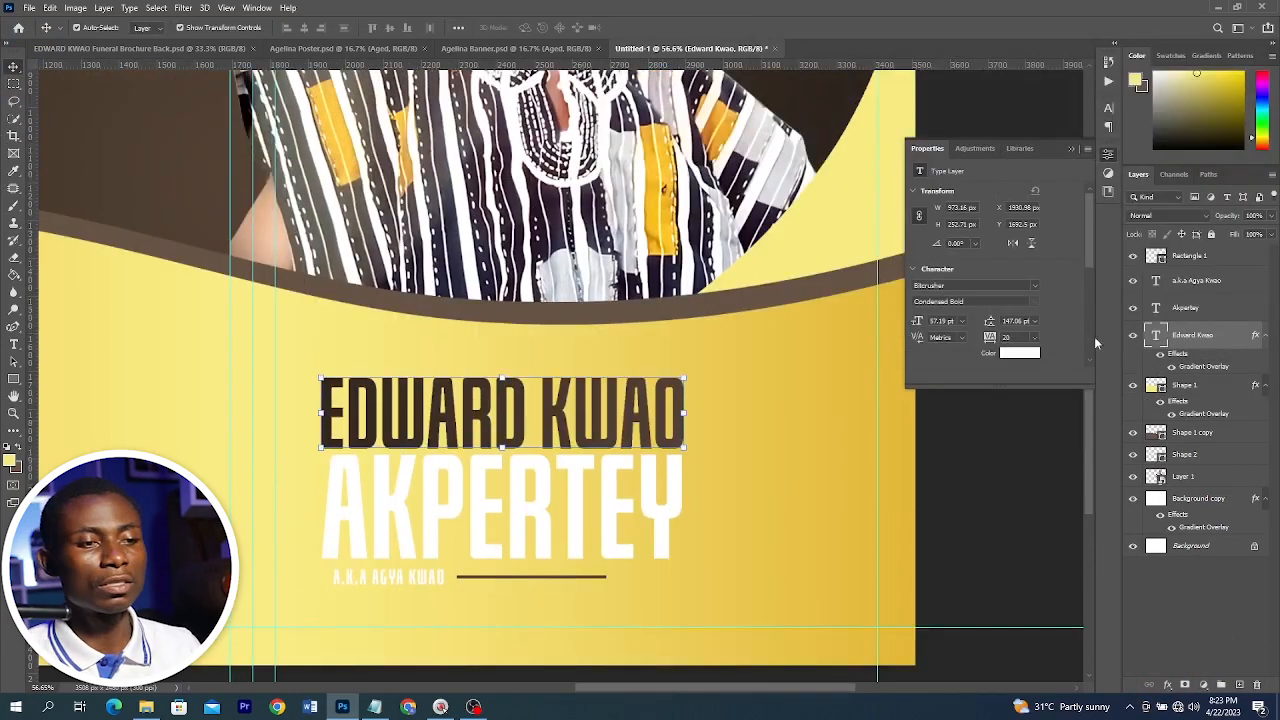
right_click(1212, 340)
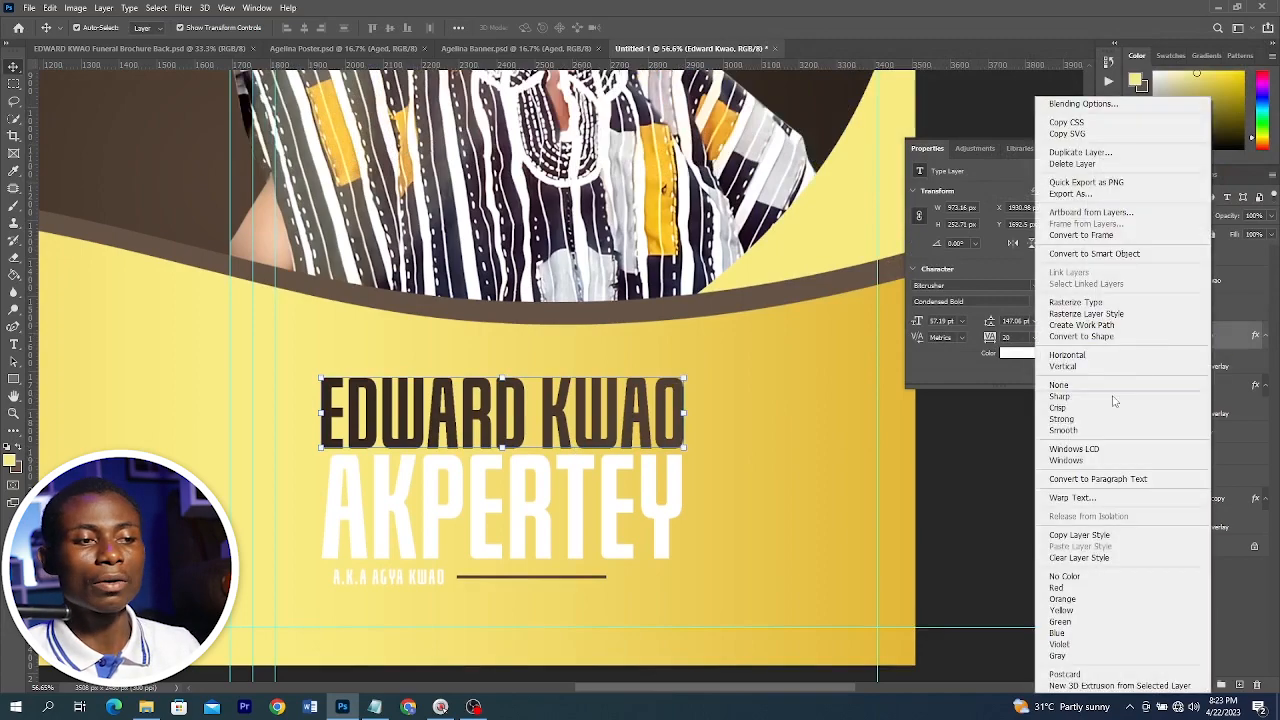
click(1088, 536)
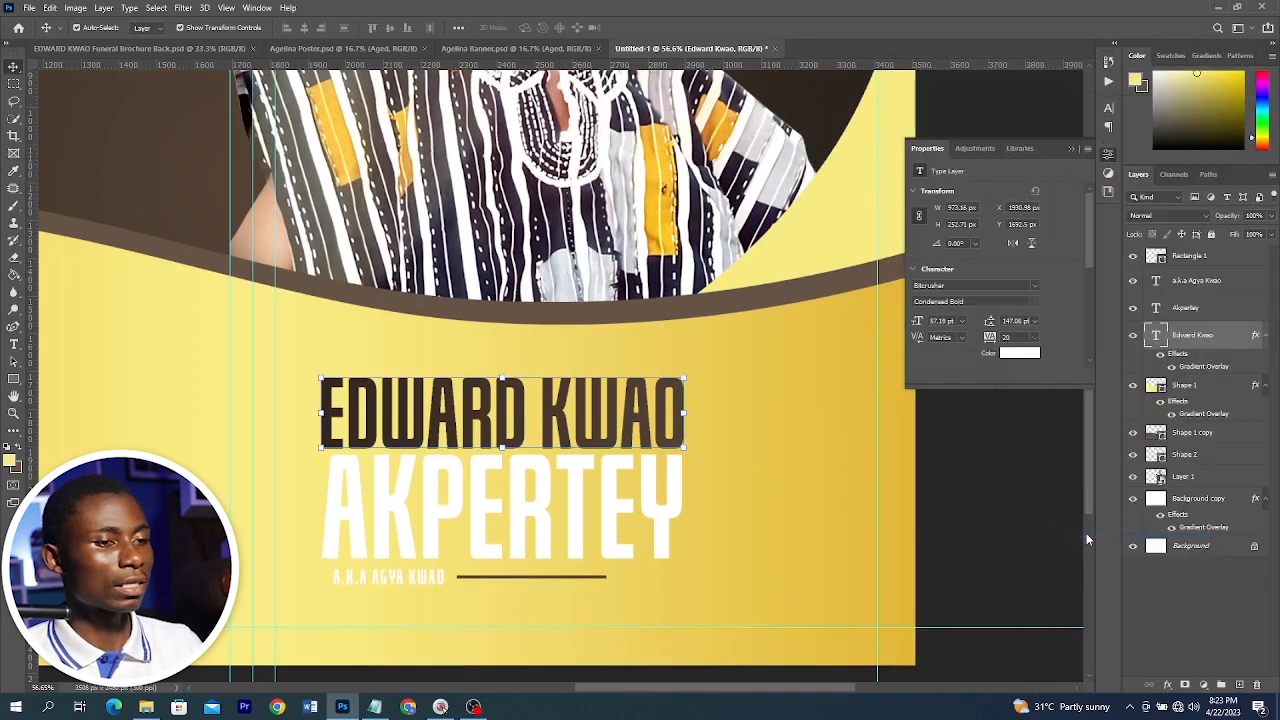
right_click(1210, 352)
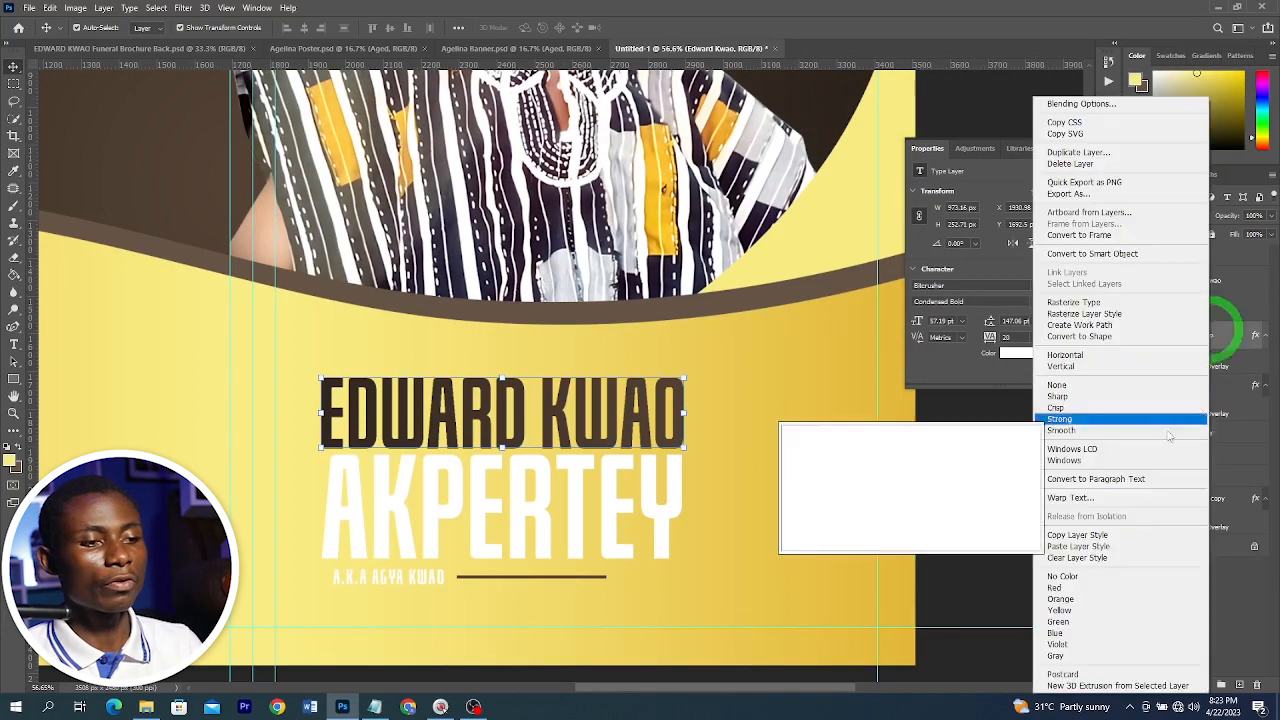
click(1080, 537)
click(1190, 307)
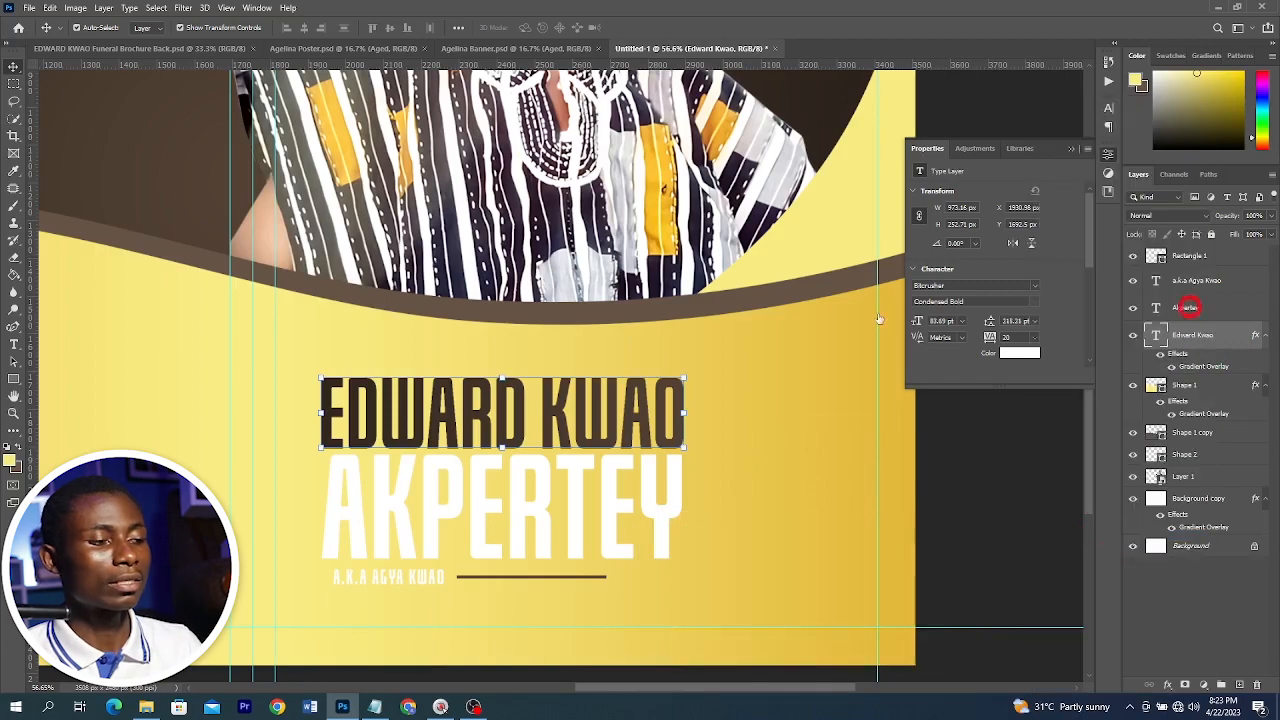
right_click(1192, 310)
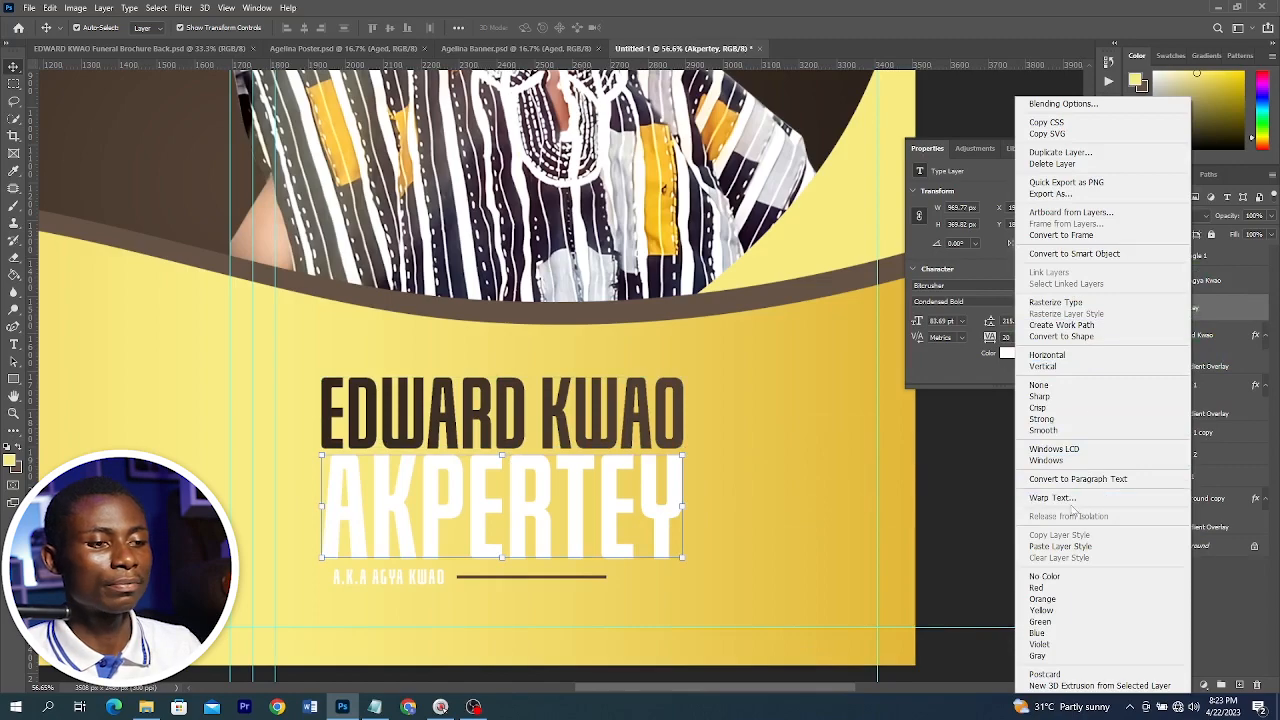
click(1060, 546)
key(alt+bracketright)
click(1028, 355)
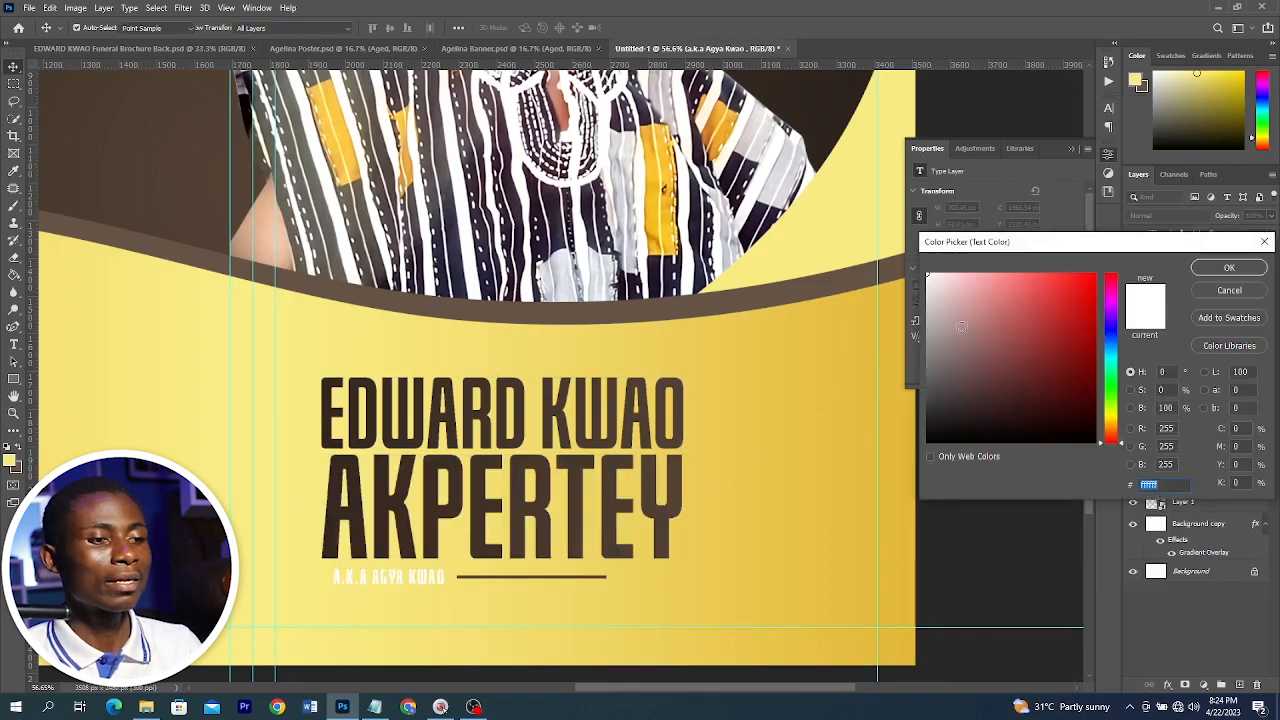
click(358, 484)
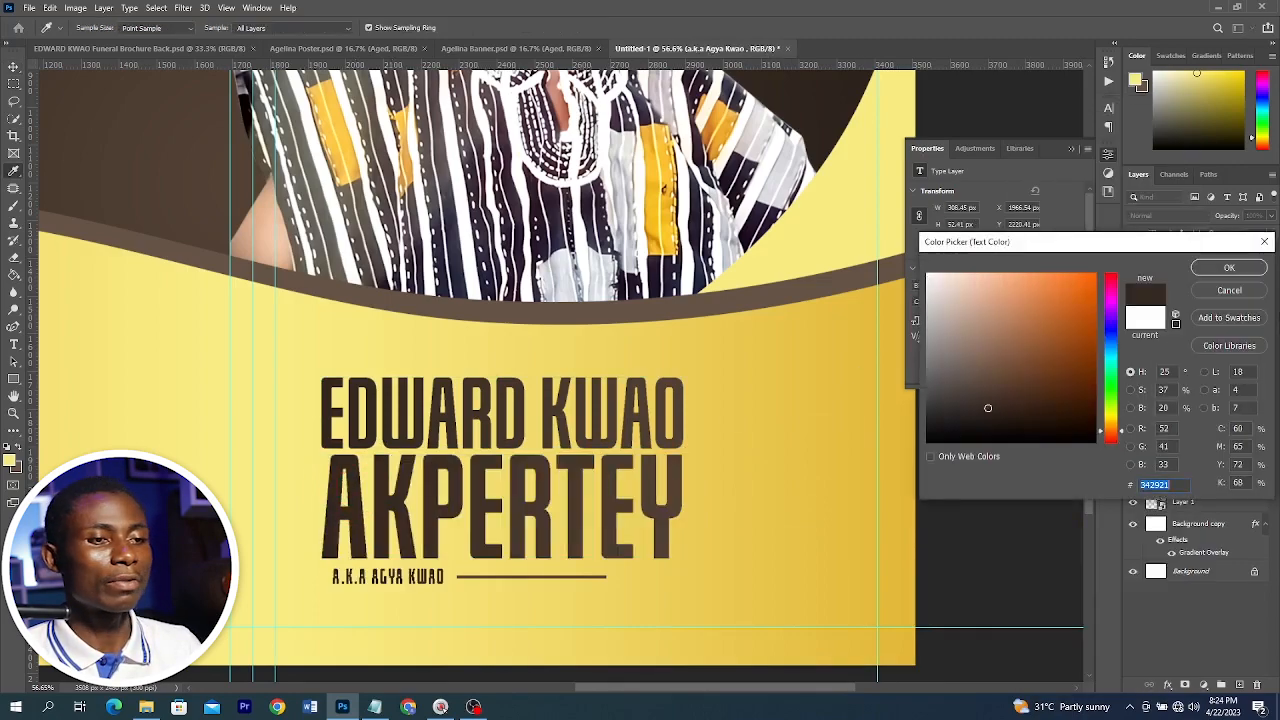
click(1226, 267)
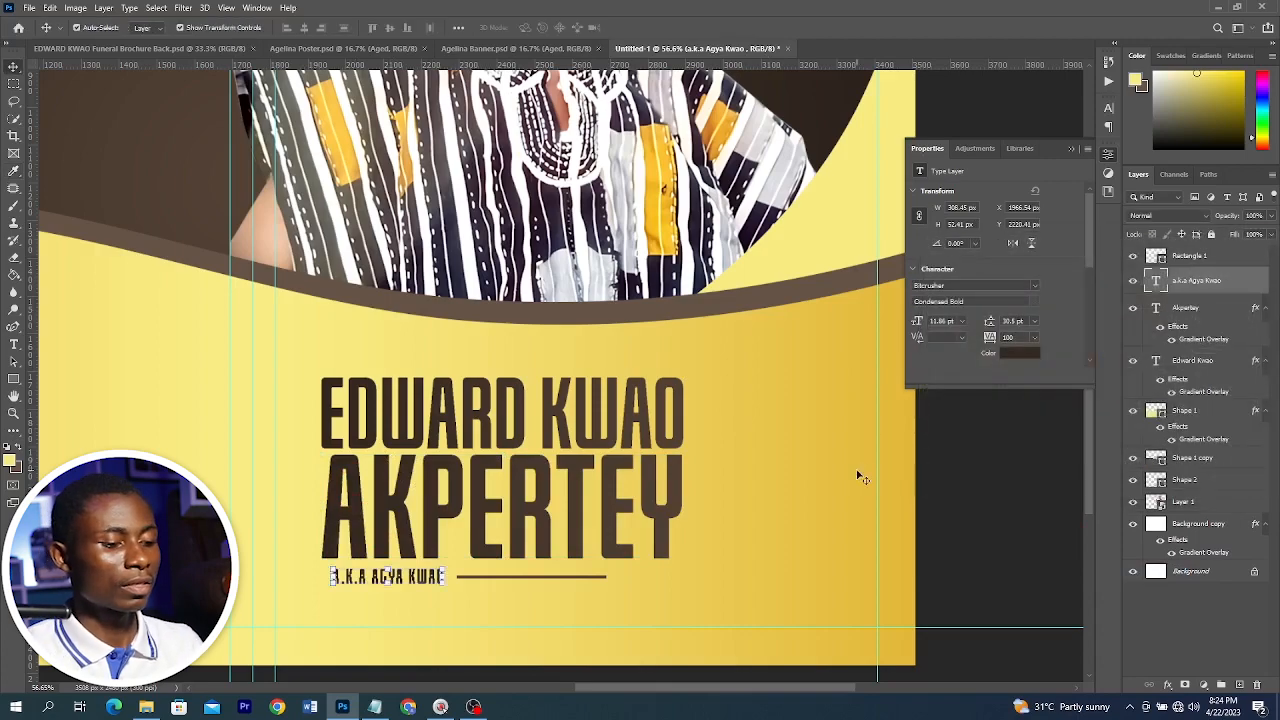
Place the Layer 2 badge image from the Brochure folder and scale it down beside the name
key(ctrl+0)
drag(891, 494, 677, 383)
click(147, 707)
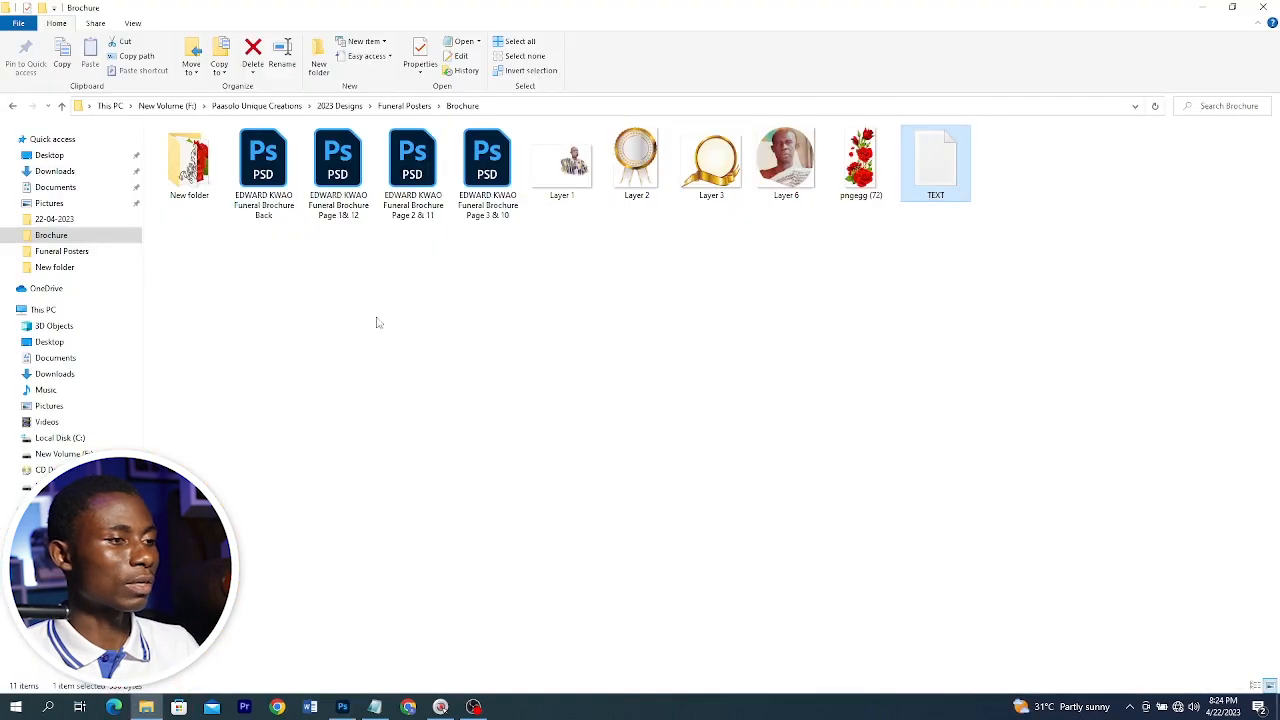
click(342, 707)
drag(619, 516, 620, 514)
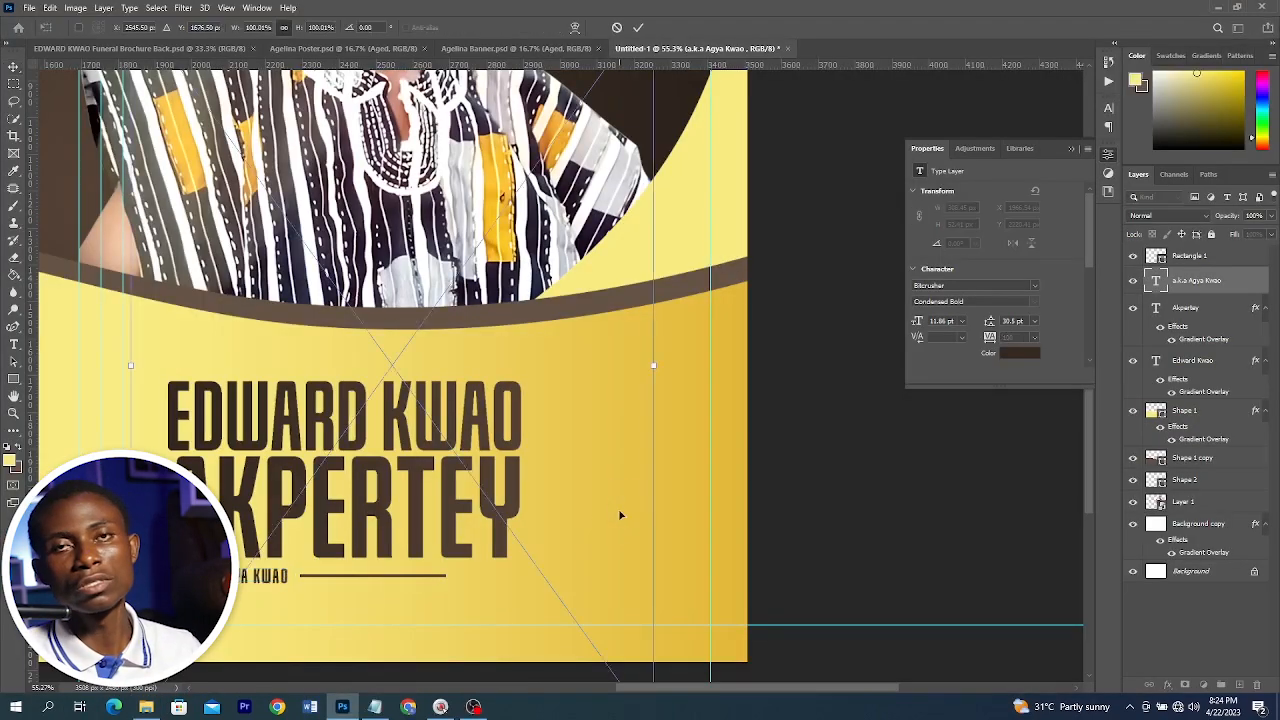
drag(129, 362, 550, 343)
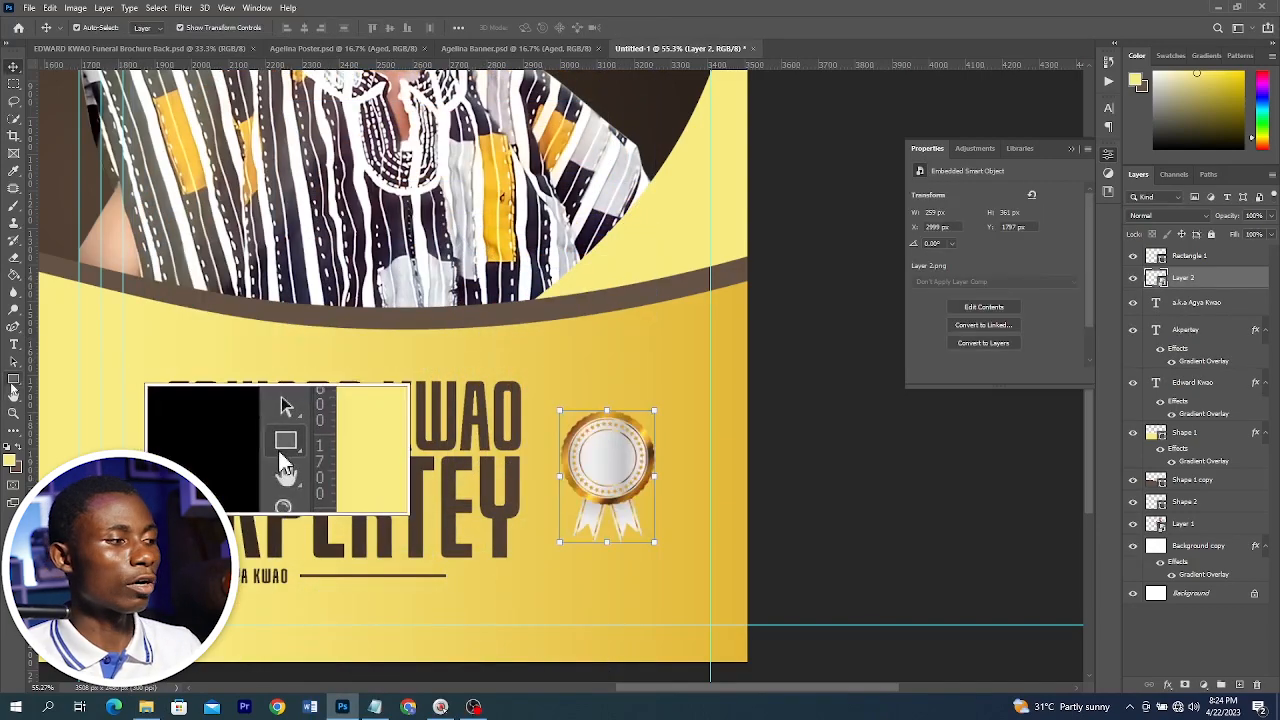
Draw a circle about 162 px wide inside the badge and give it a Gradient Overlay
click(13, 381)
click(86, 404)
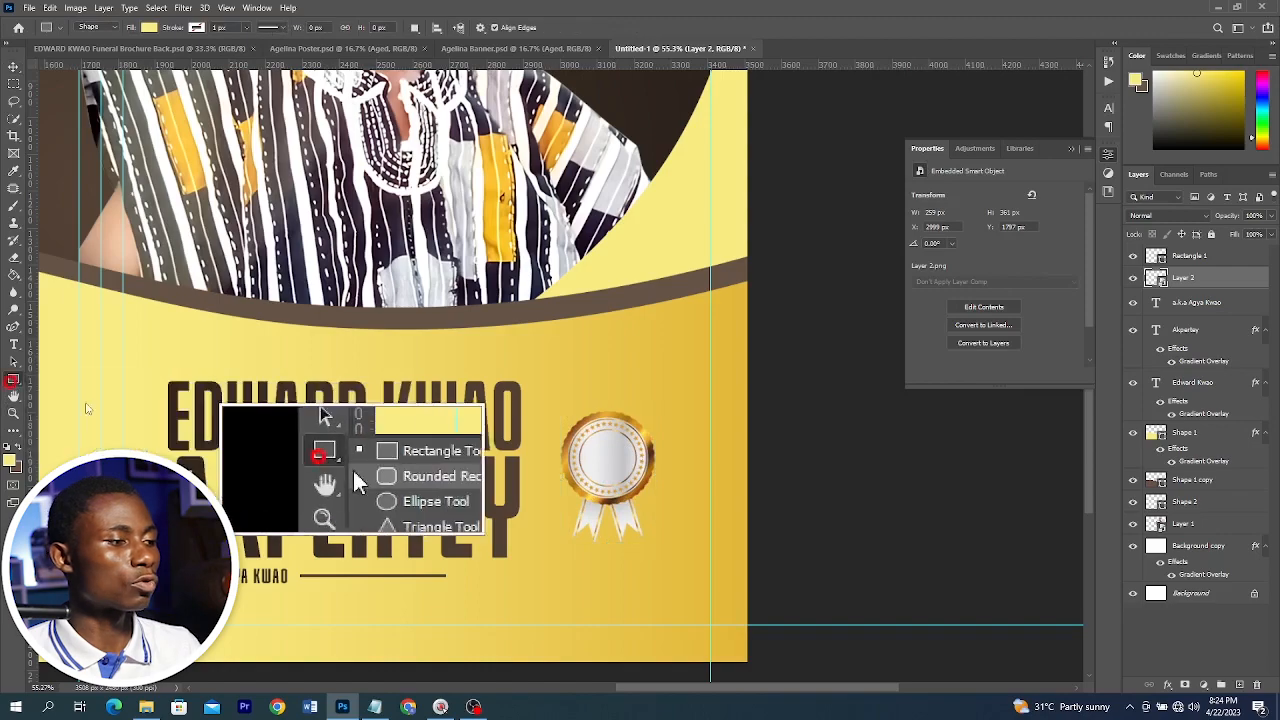
click(13, 381)
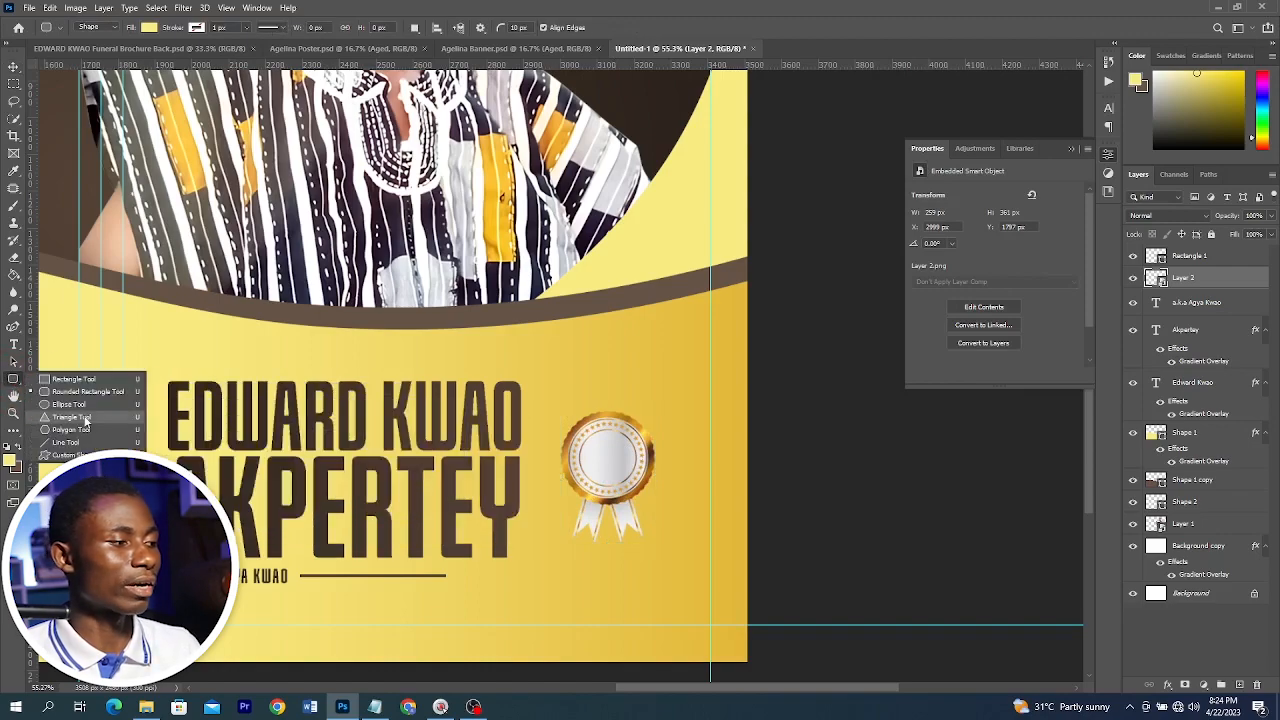
click(70, 404)
scroll(561, 440, up, 2)
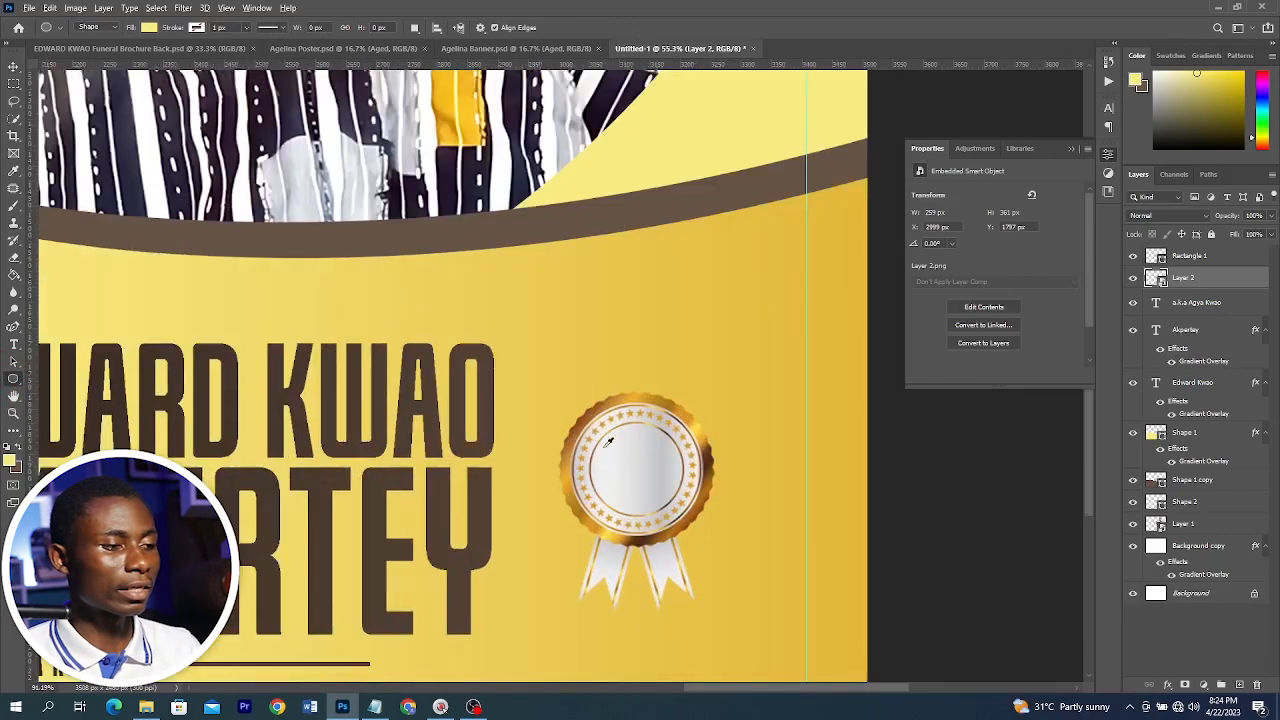
drag(590, 446, 703, 538)
key(v)
scroll(680, 515, up, 3)
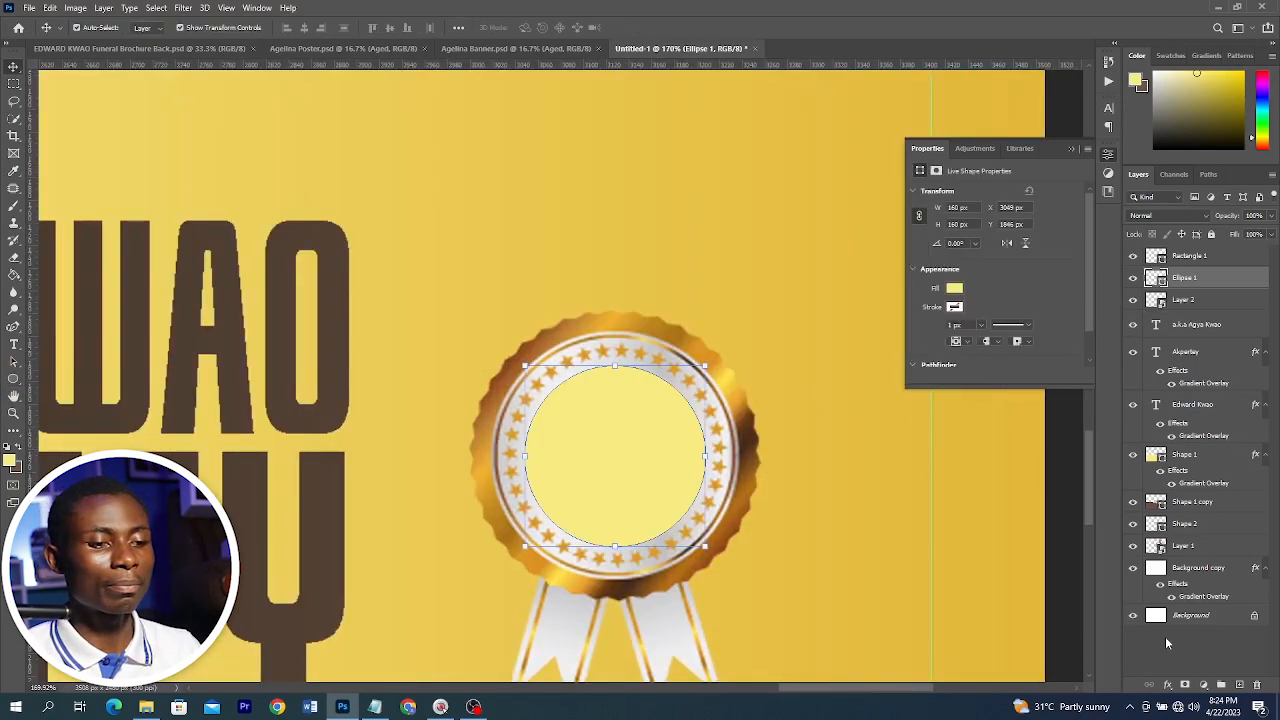
click(1166, 687)
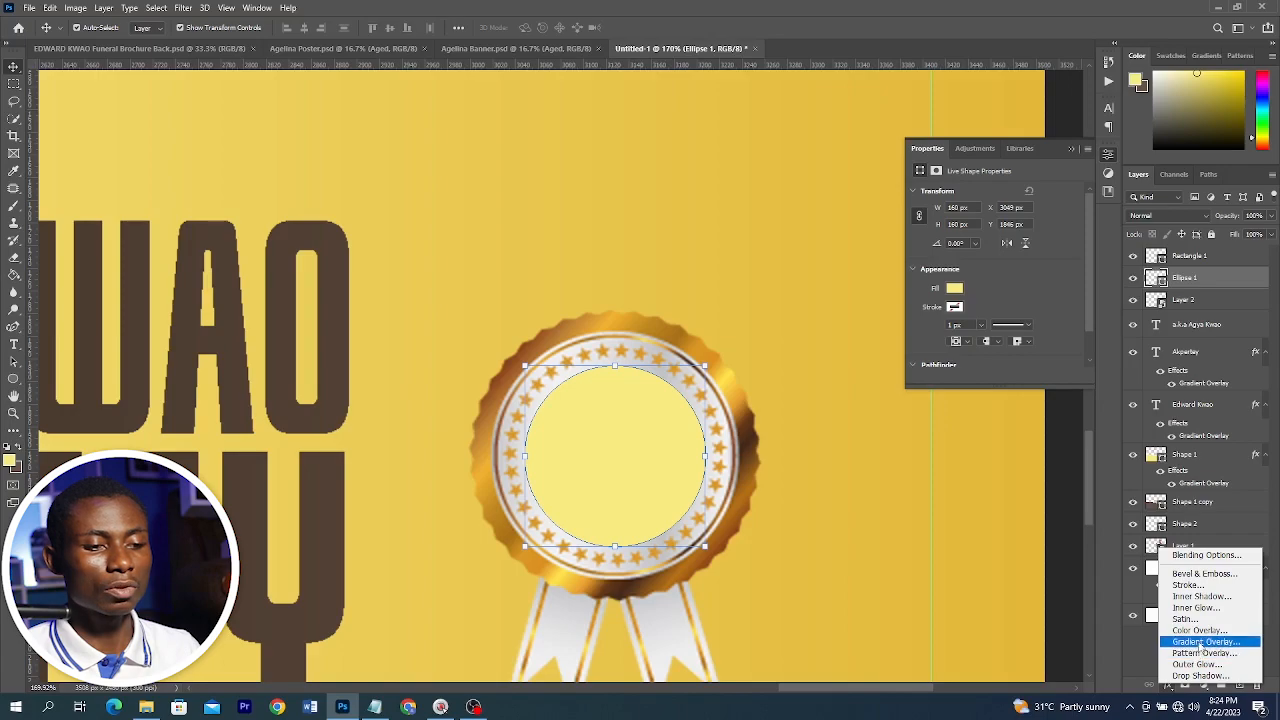
click(1196, 644)
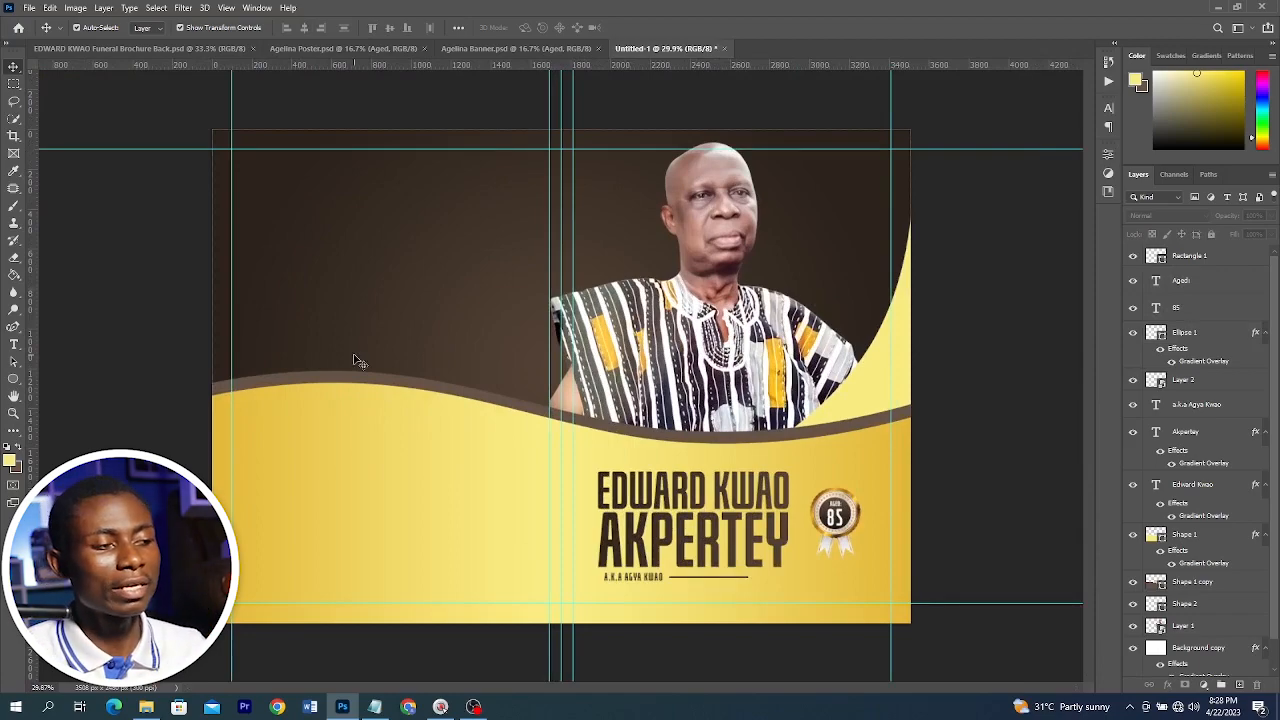
Place the Layer 3 gold frame image and scale it into the upper-left brown area
click(157, 708)
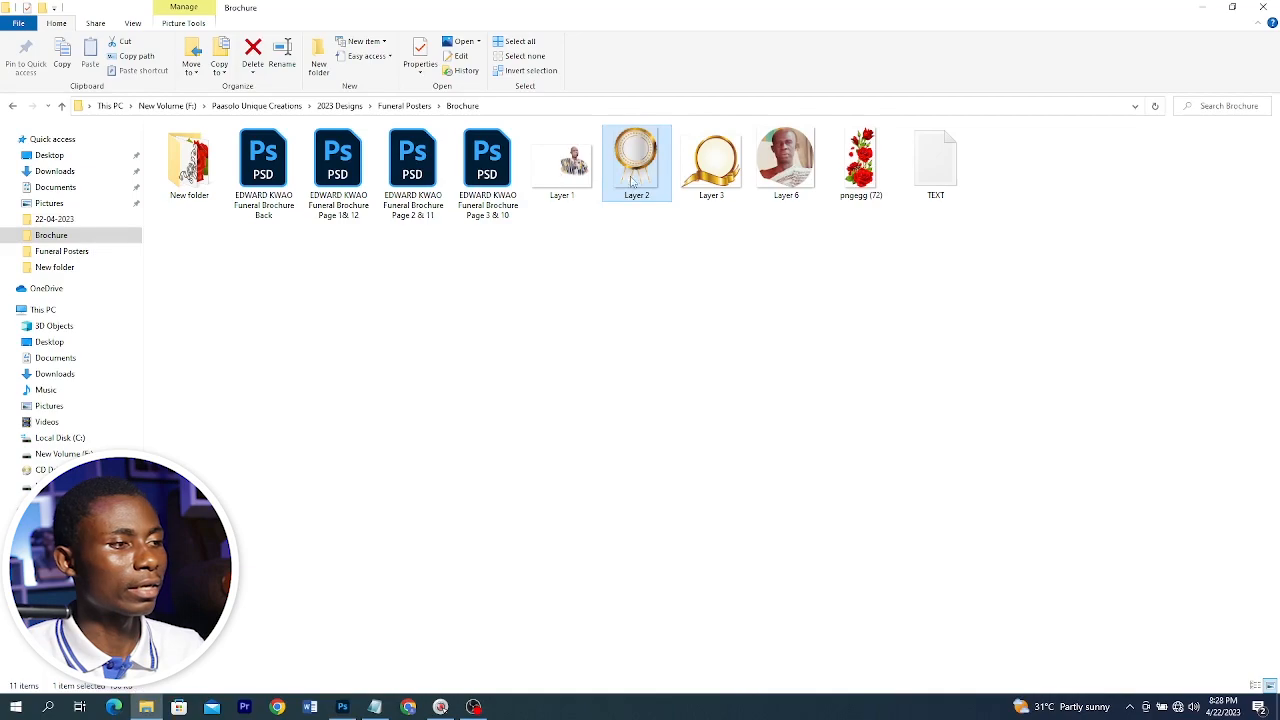
drag(712, 184, 508, 357)
key(alt+Tab)
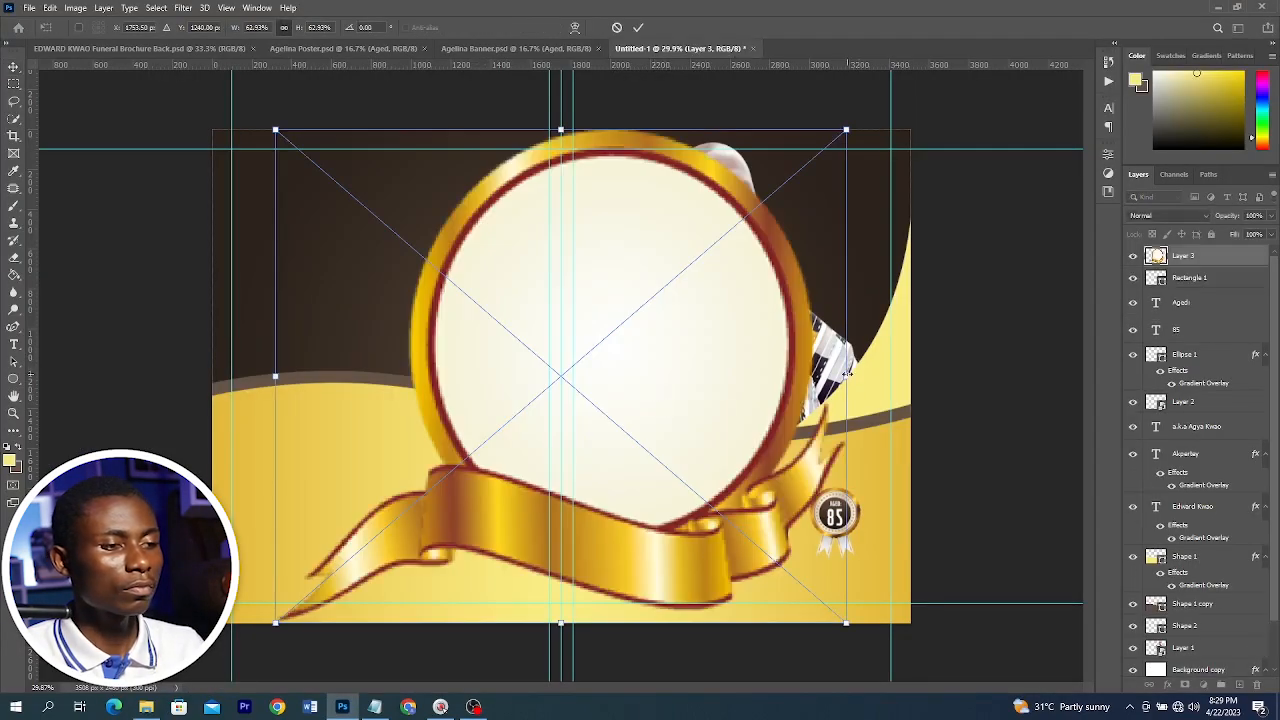
drag(846, 374, 376, 344)
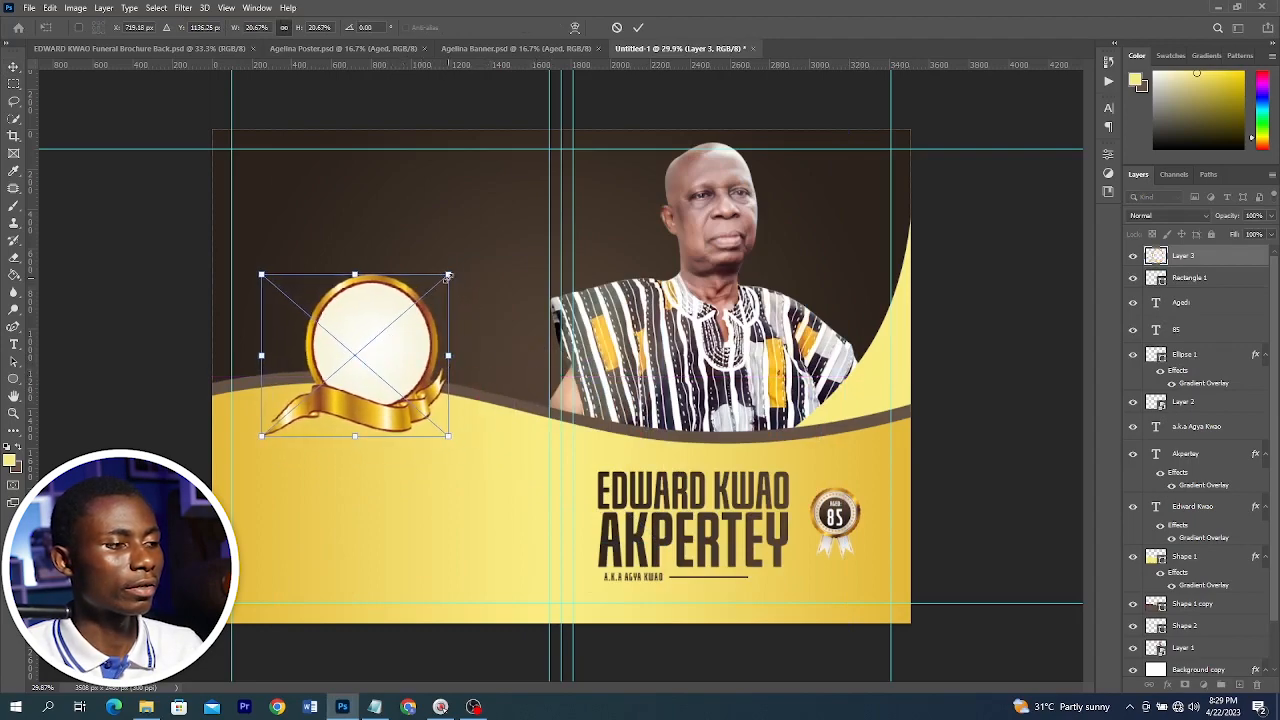
drag(448, 276, 460, 265)
double_click(385, 320)
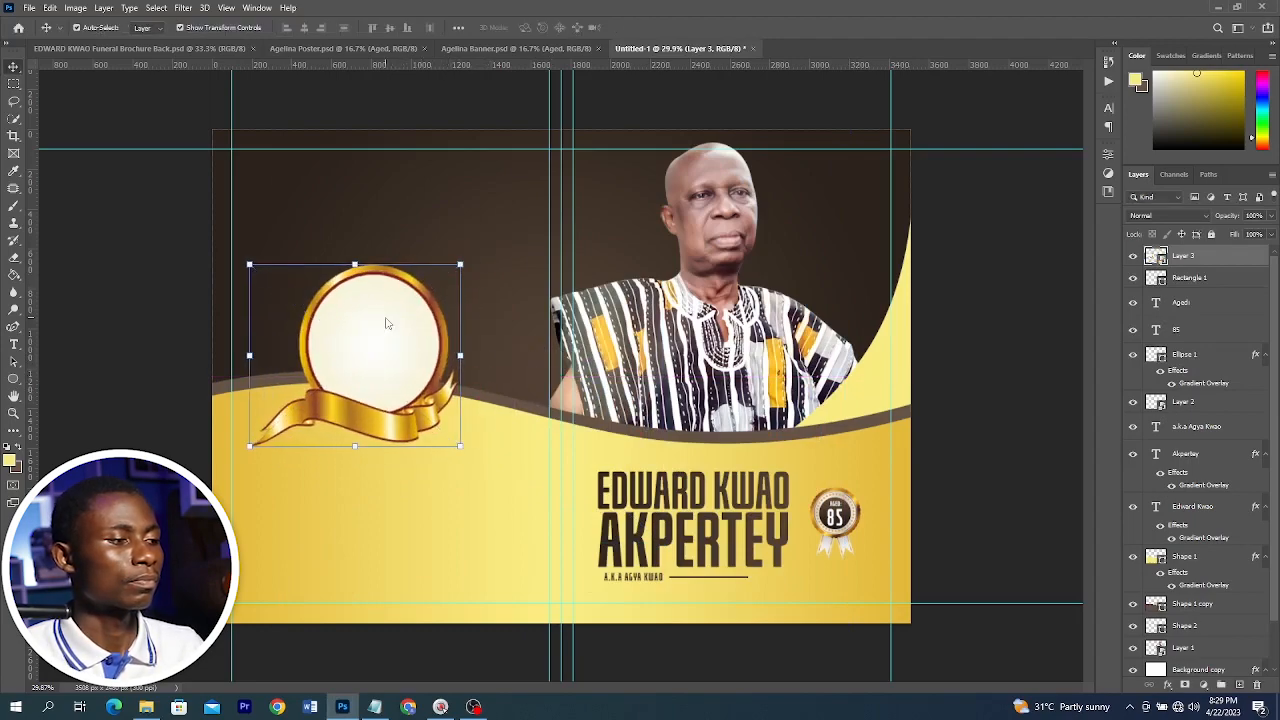
Drag the Layer 6 portrait photo from the Brochure folder into the document, scaling and positioning it over the gold frame
click(155, 710)
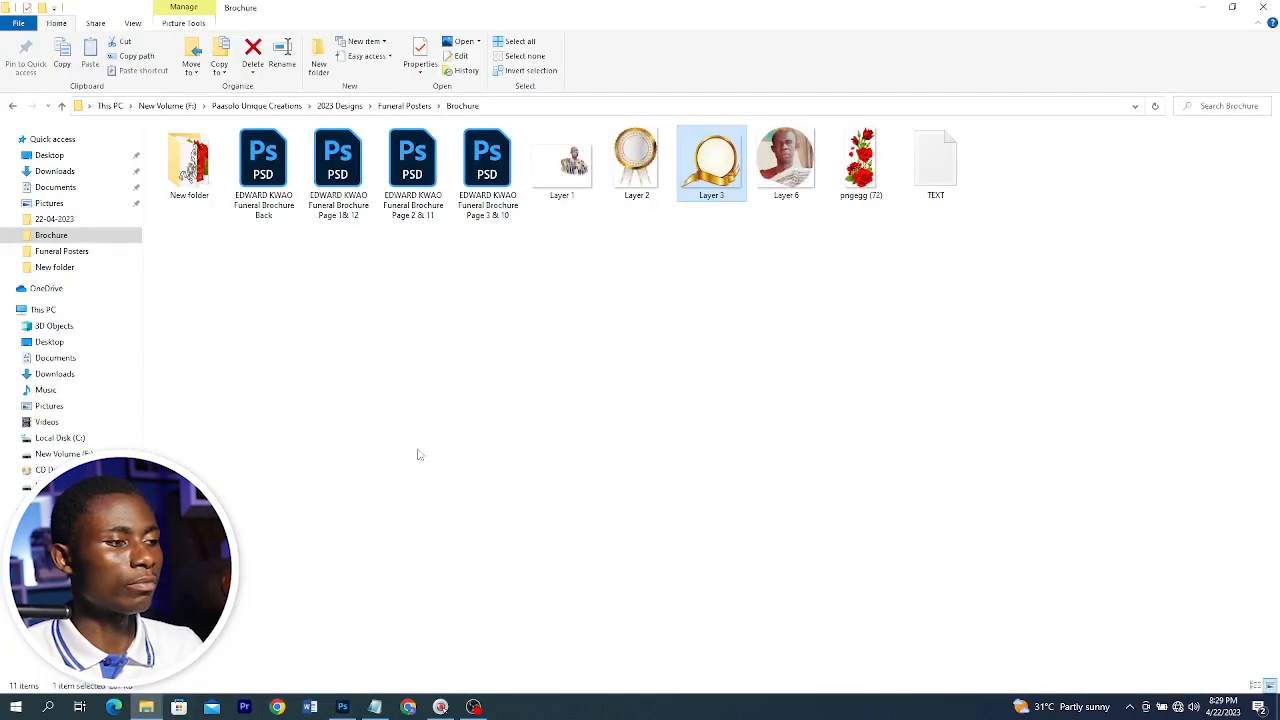
click(760, 166)
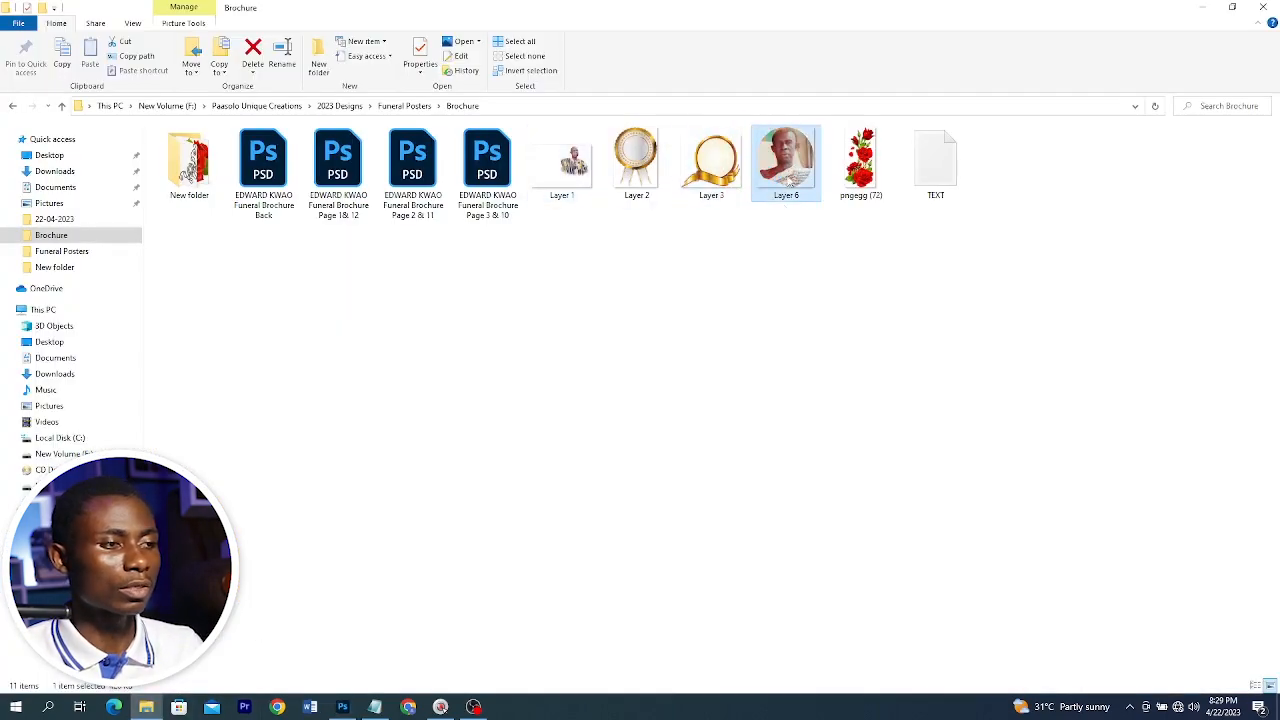
drag(788, 180, 370, 344)
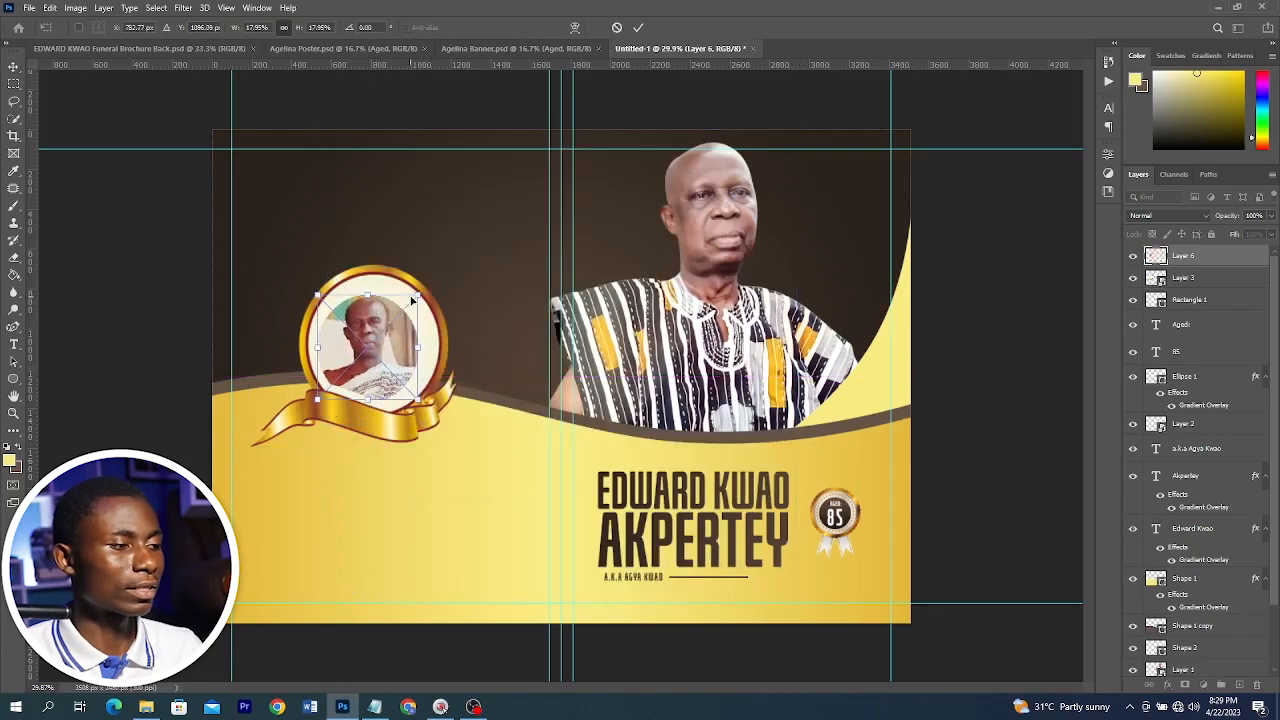
drag(421, 294, 431, 282)
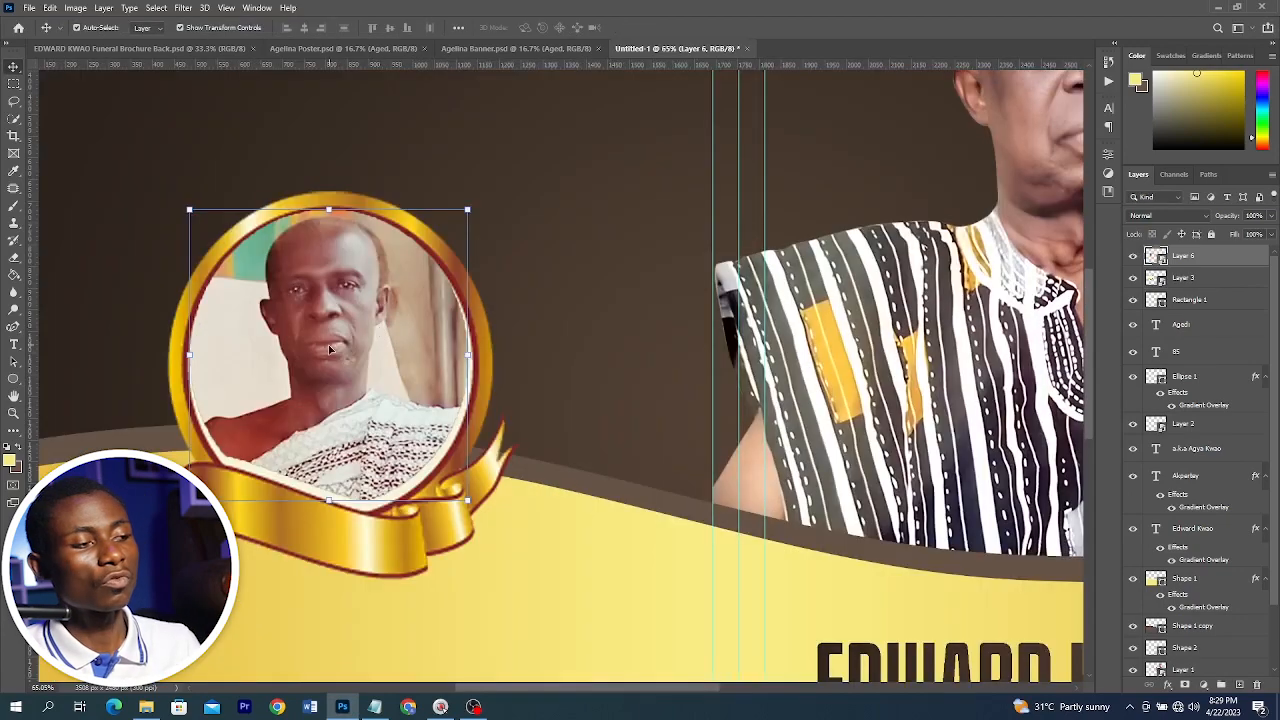
drag(332, 350, 380, 359)
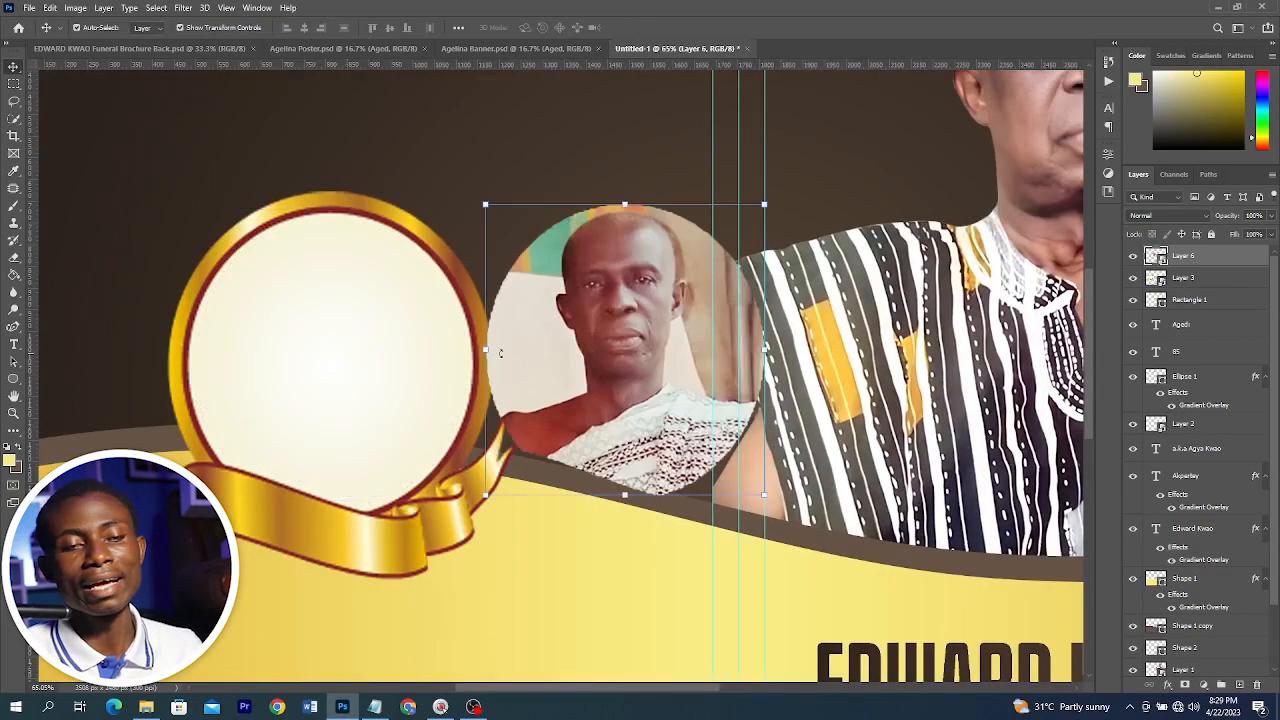
Select the frame's inner circle and fill it with the foreground color on a new layer, then deselect
click(326, 321)
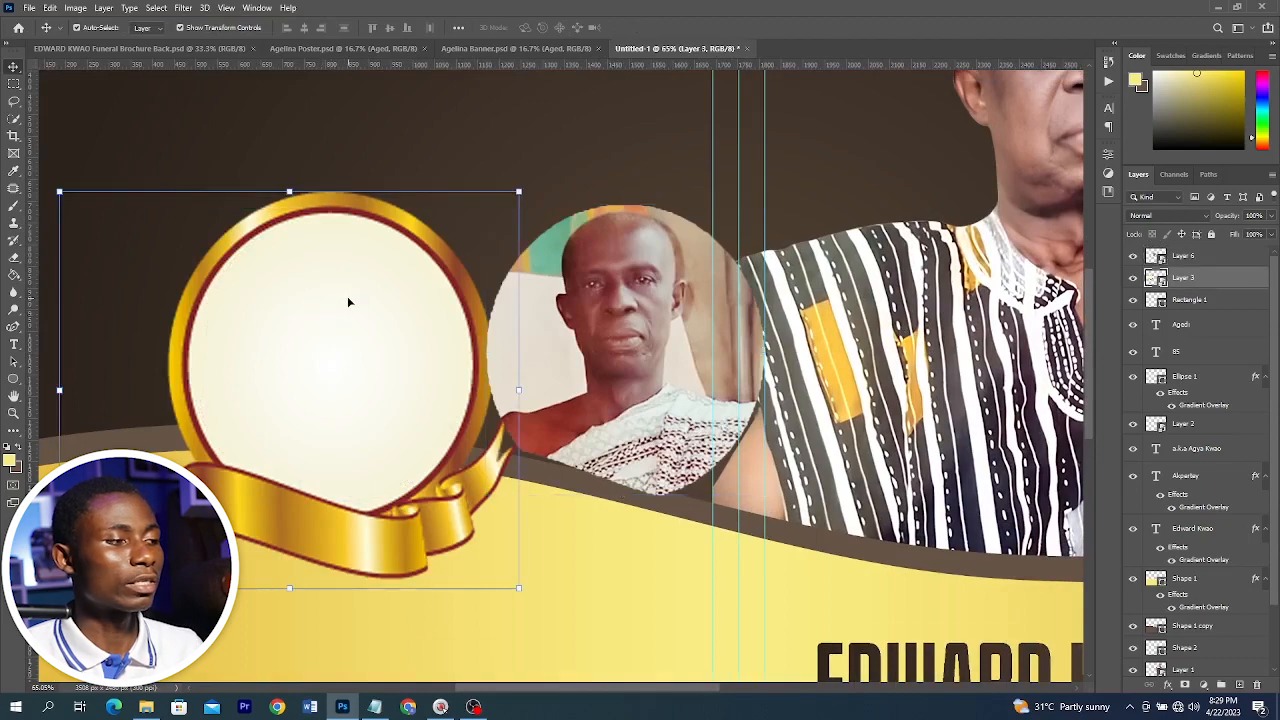
click(13, 118)
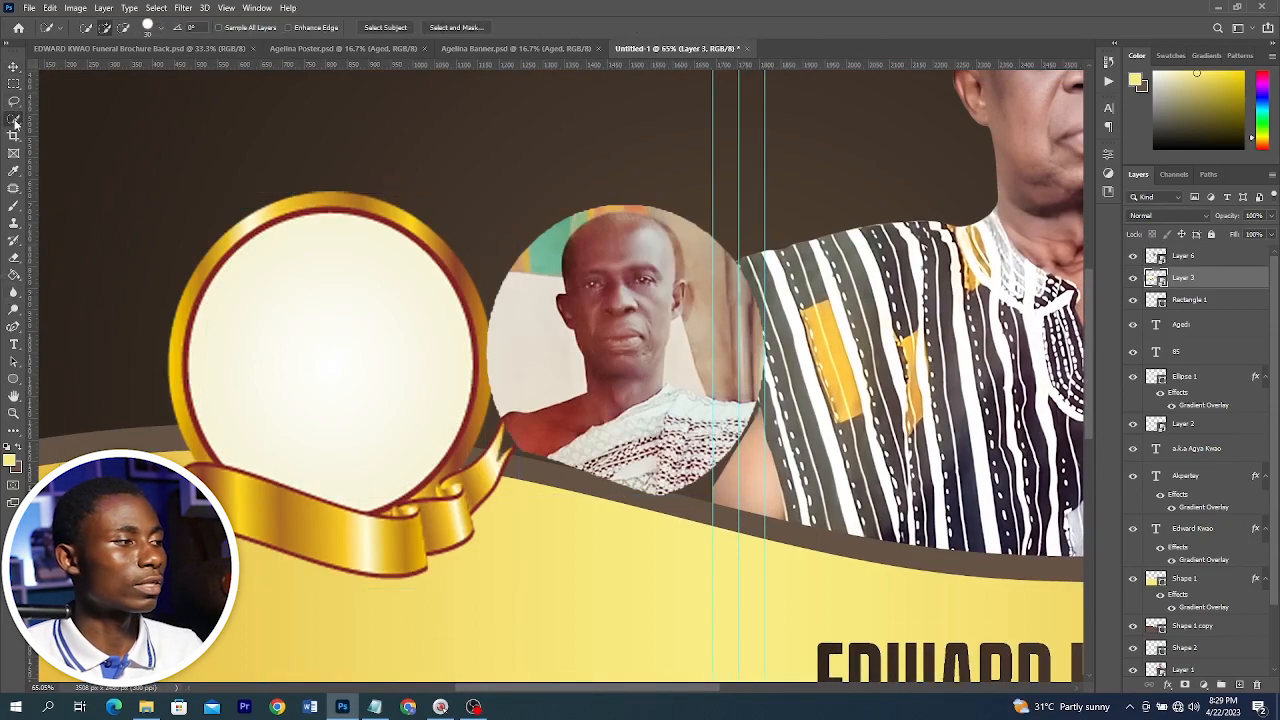
click(80, 125)
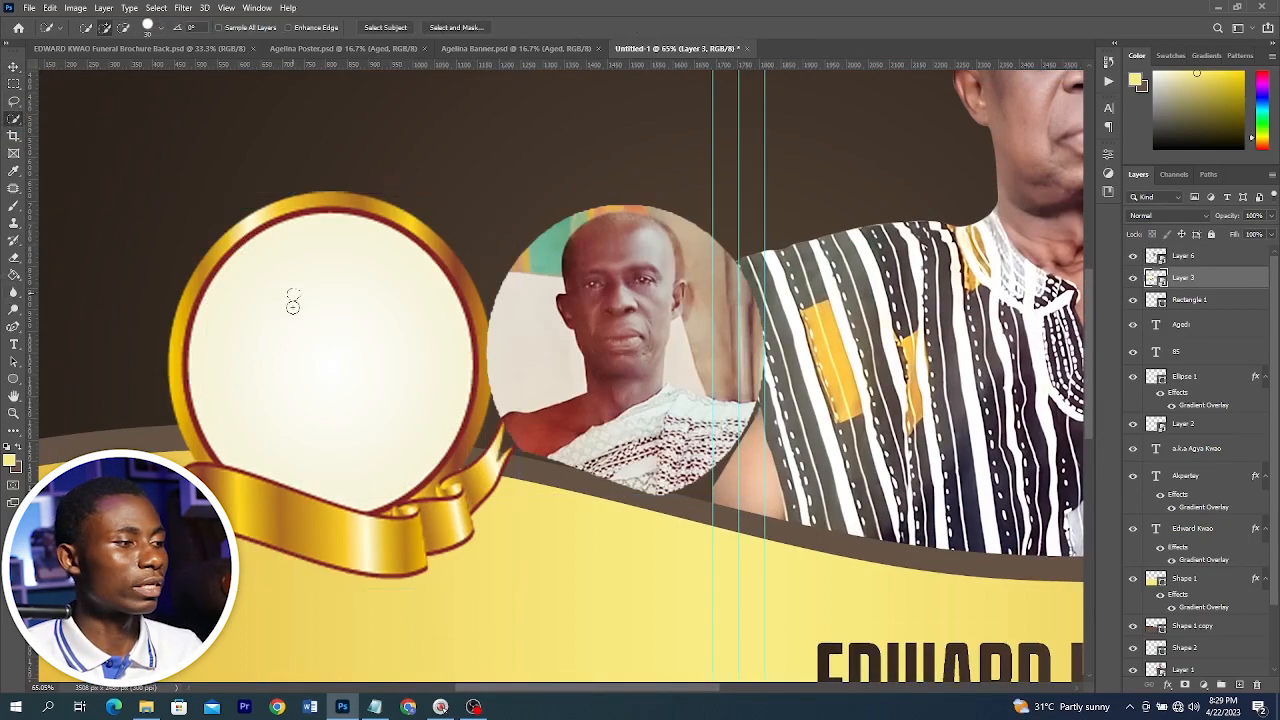
drag(291, 297, 315, 343)
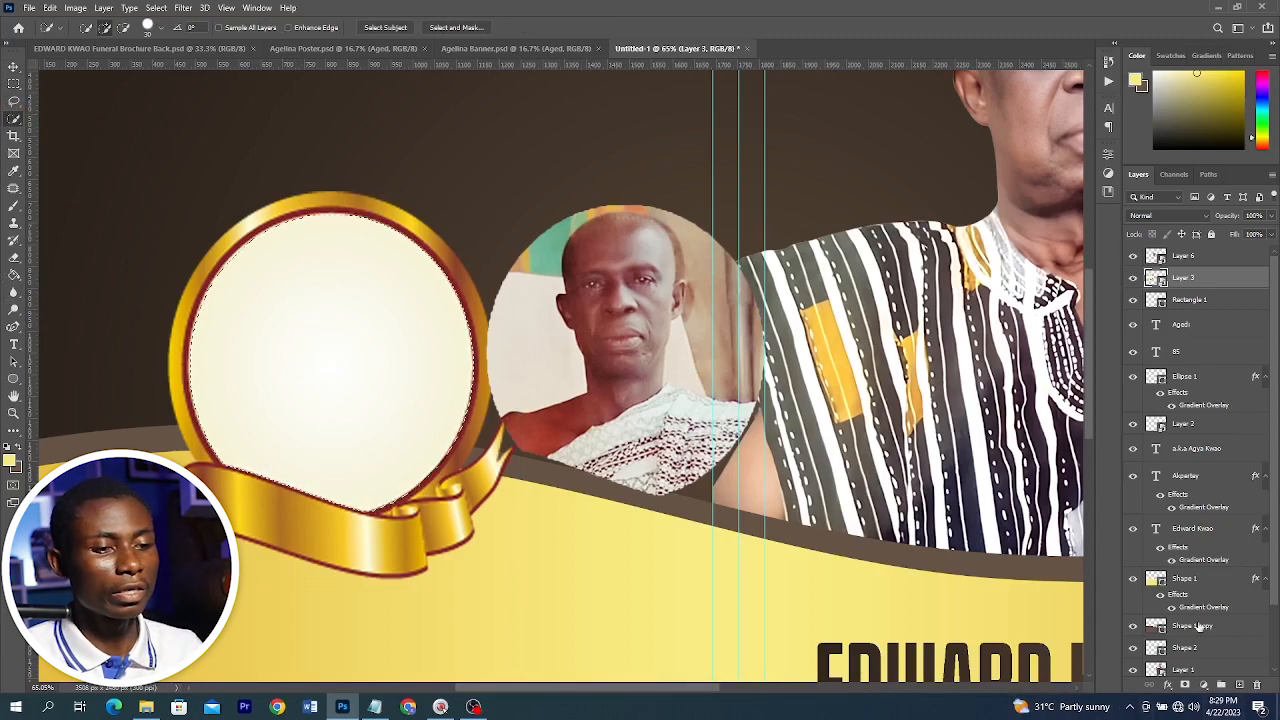
click(1240, 685)
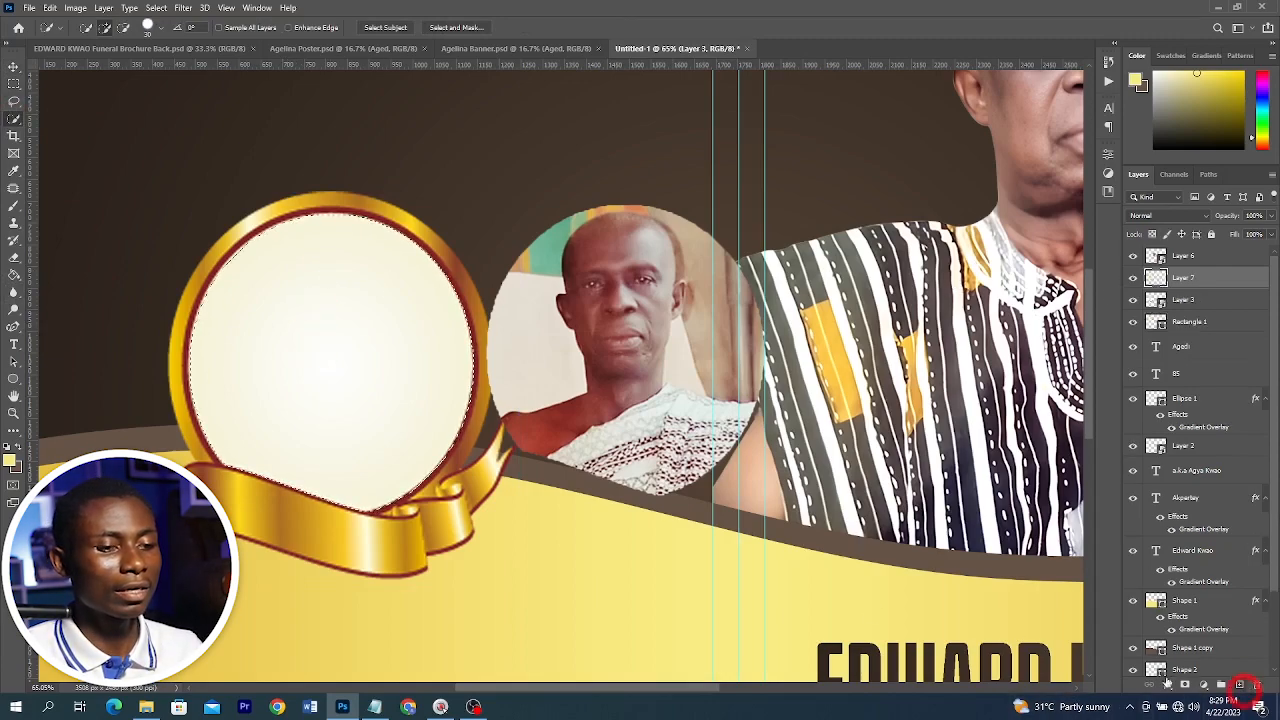
click(14, 276)
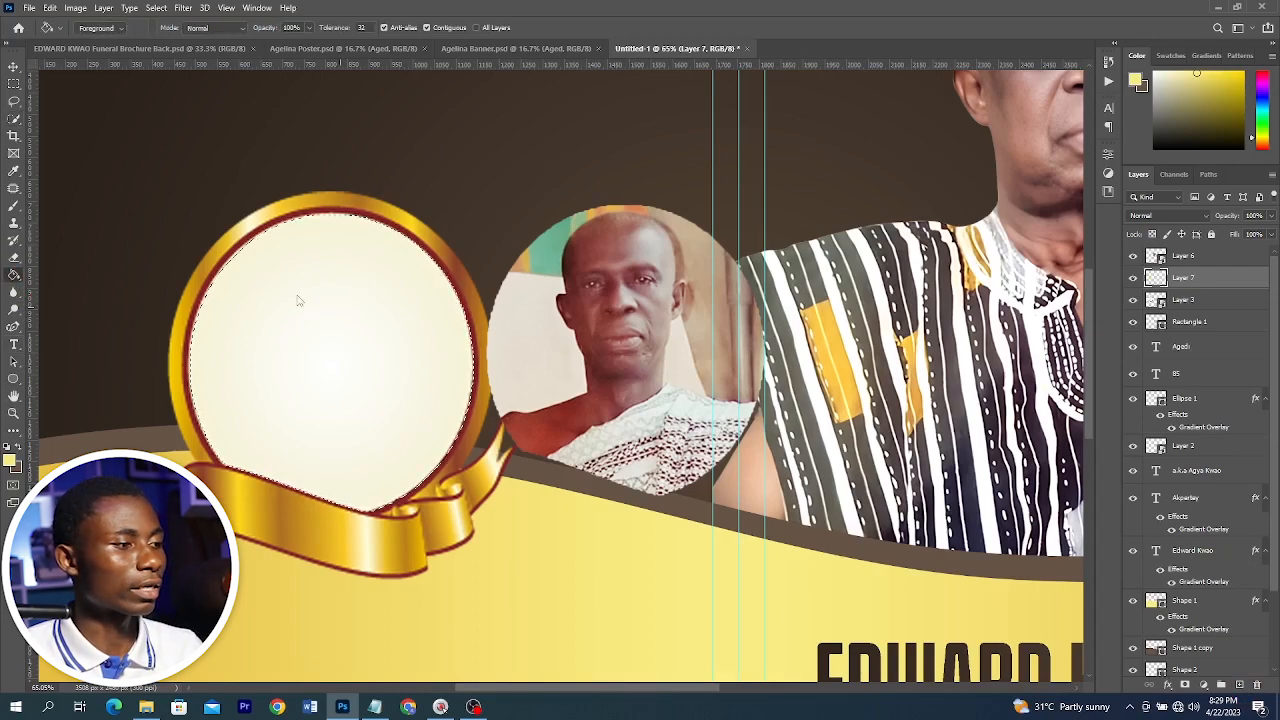
click(297, 300)
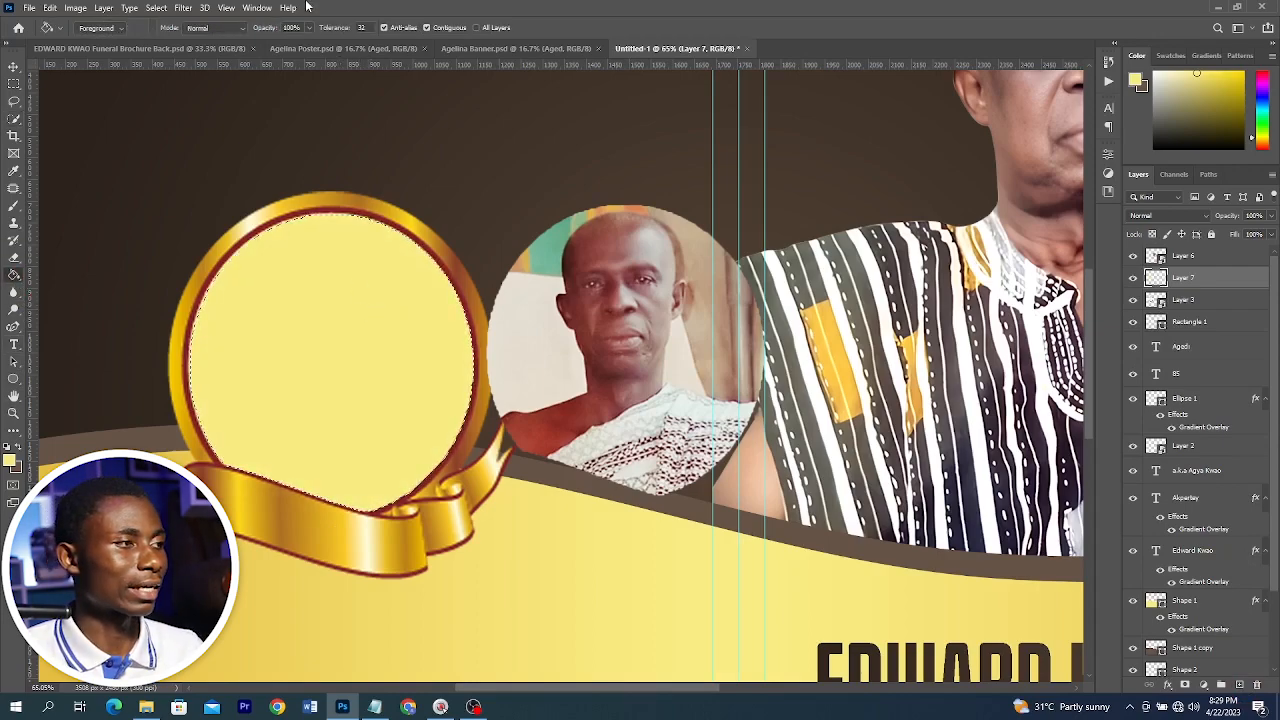
click(164, 10)
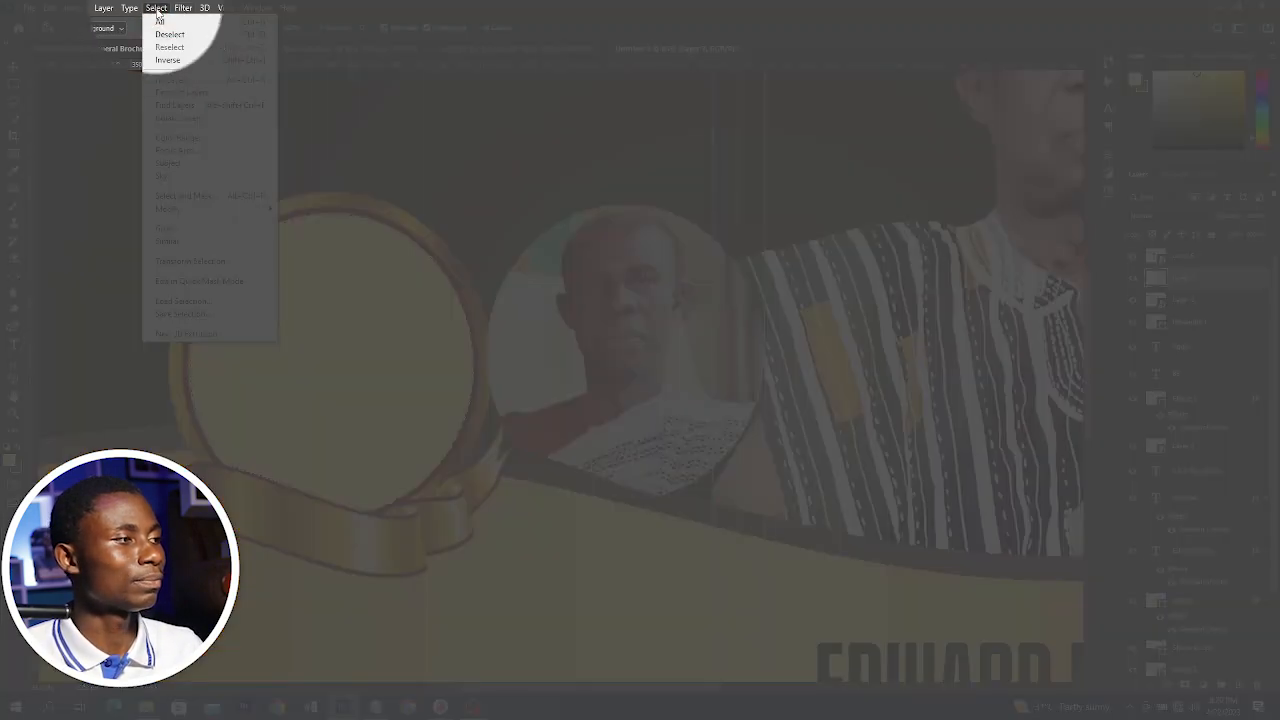
click(169, 34)
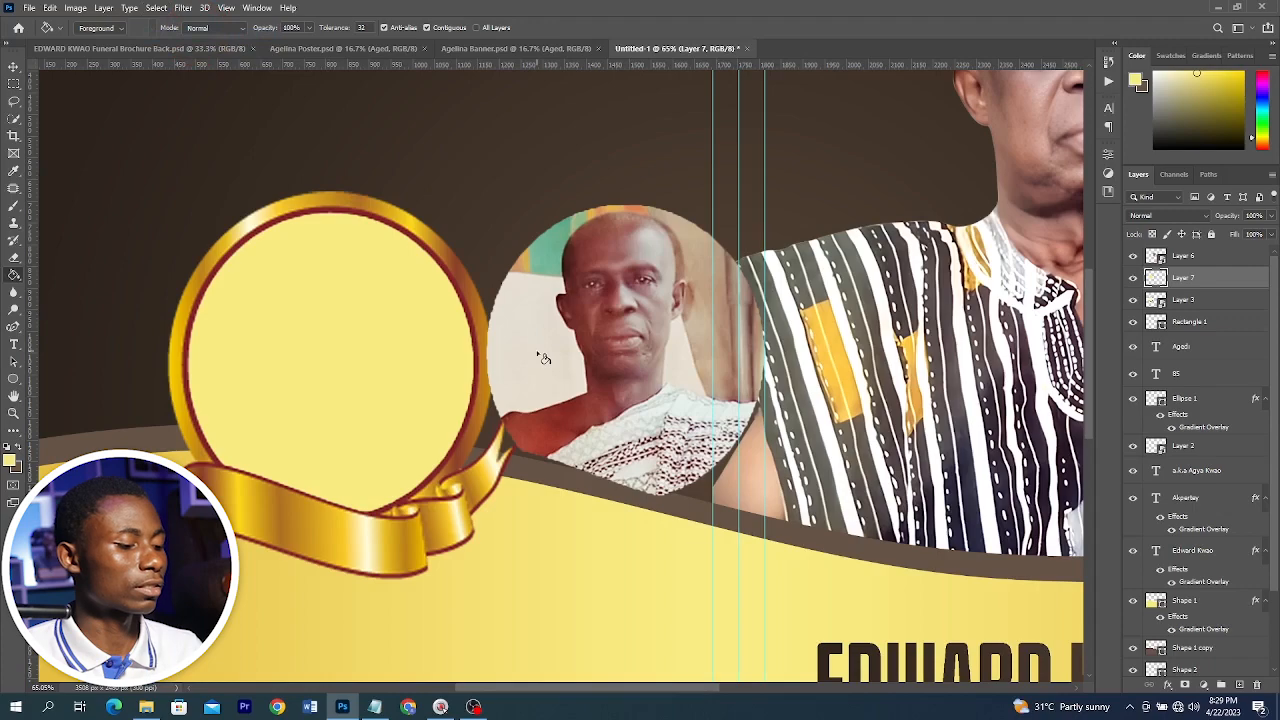
Move the portrait onto the frame and clip it to the filled circle layer with a clipping mask
key(v)
click(460, 300)
drag(632, 290, 350, 305)
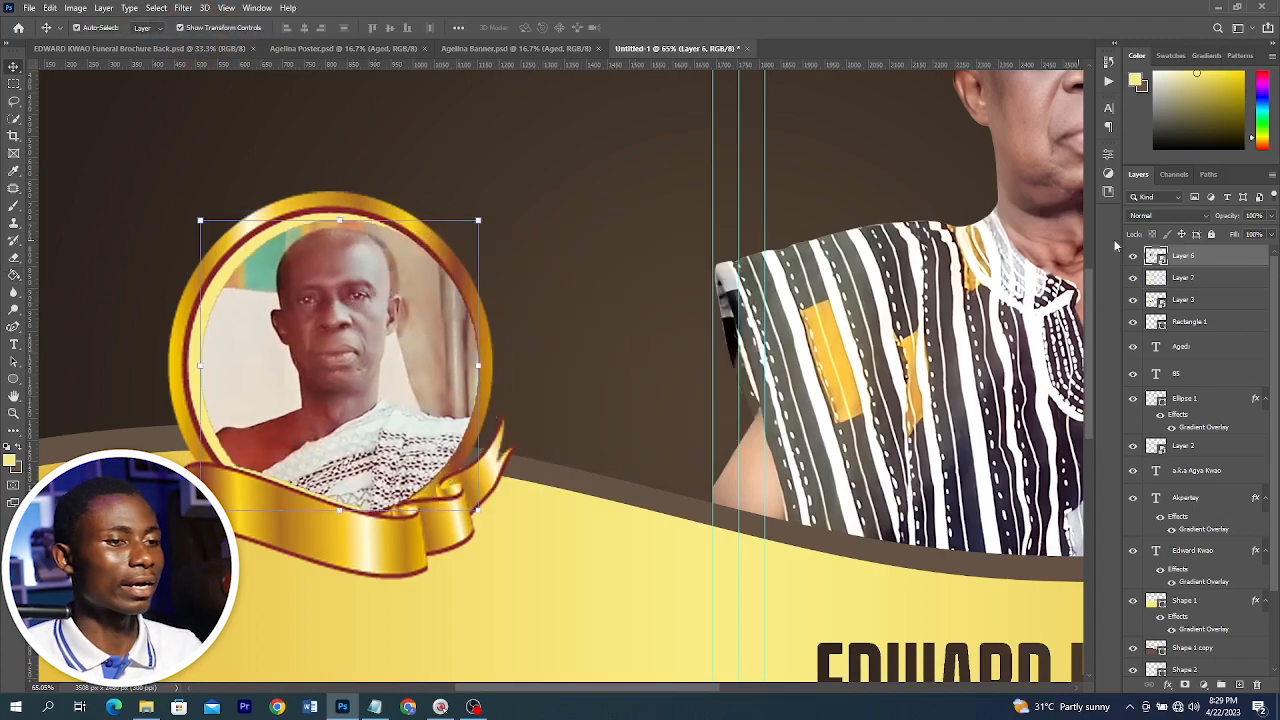
right_click(1232, 263)
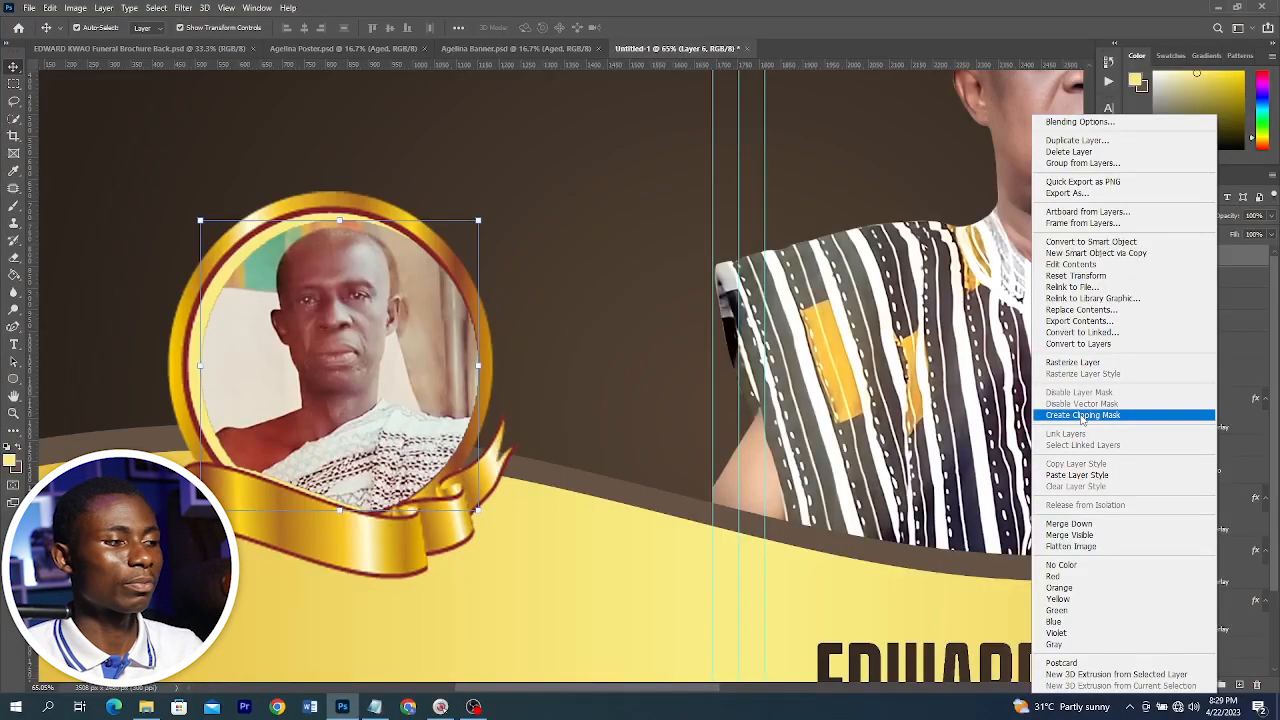
click(1082, 415)
Scale and reposition the clipped portrait so the face fits inside the frame
drag(308, 291, 302, 291)
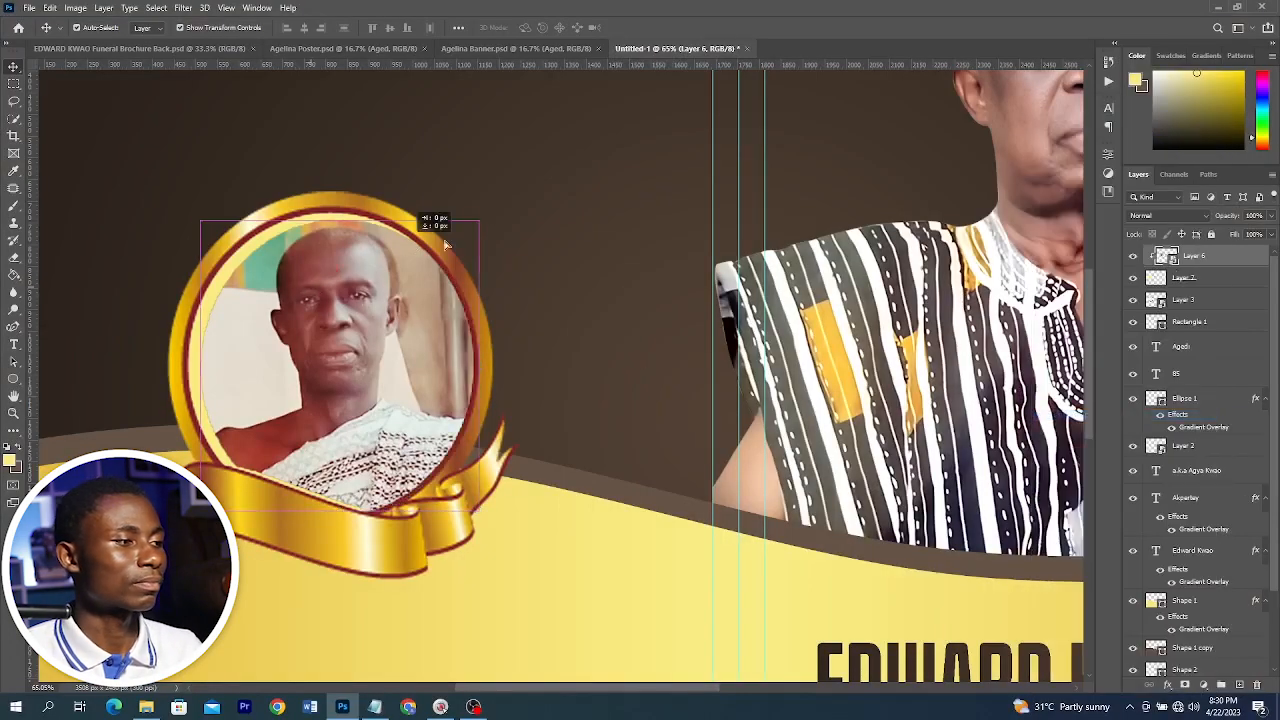
mouse_move(494, 211)
mouse_down()
mouse_move(514, 186)
mouse_move(491, 189)
mouse_move(488, 206)
mouse_up()
drag(355, 291, 351, 297)
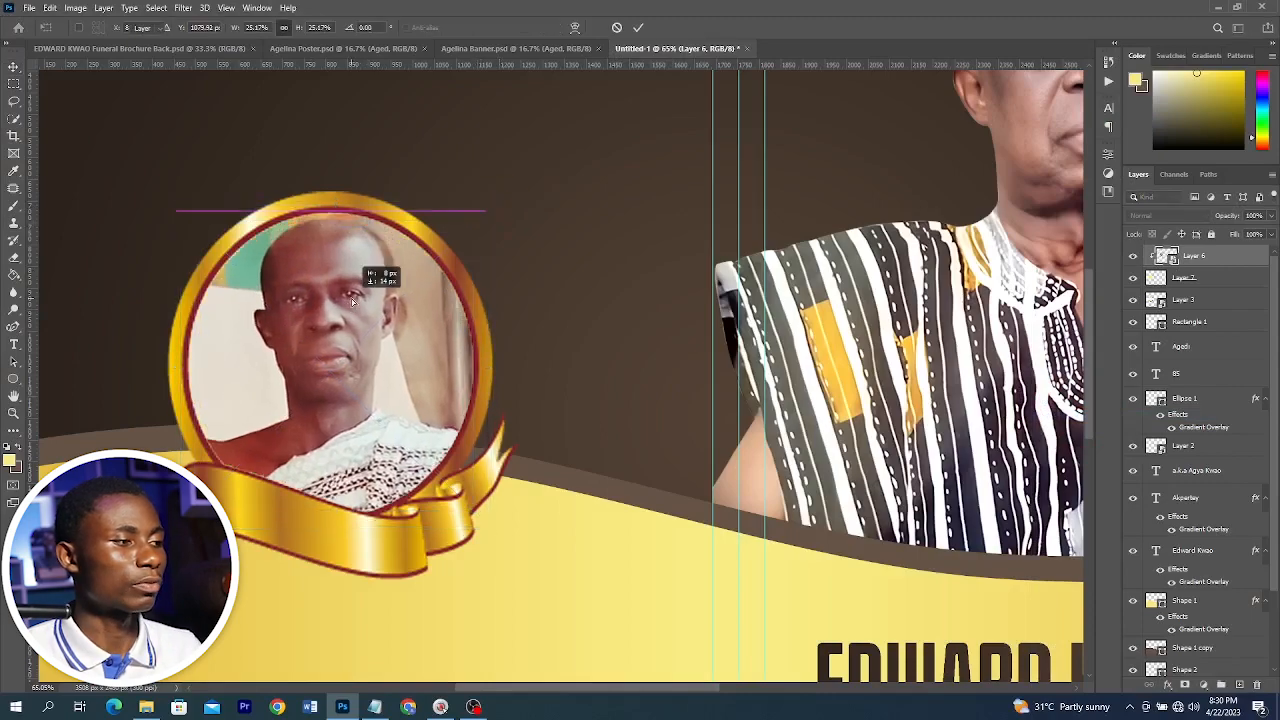
key(Return)
right_click(1204, 257)
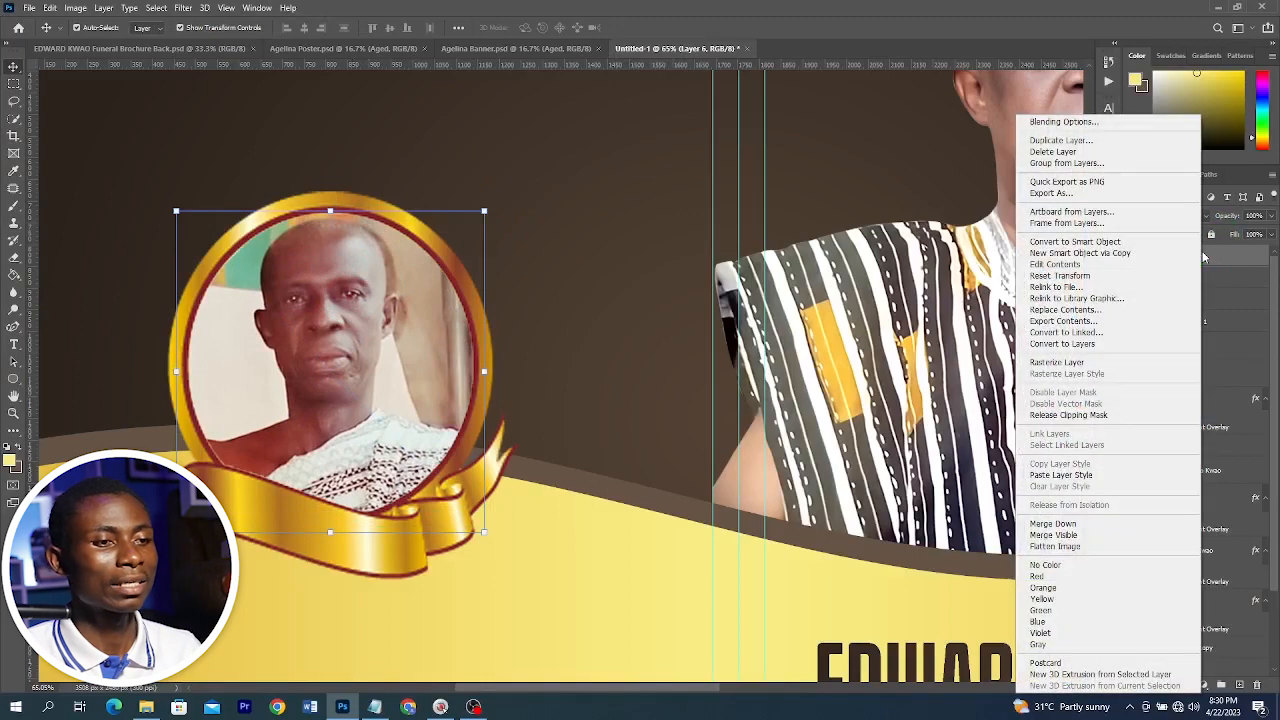
scroll(333, 401, down, 5)
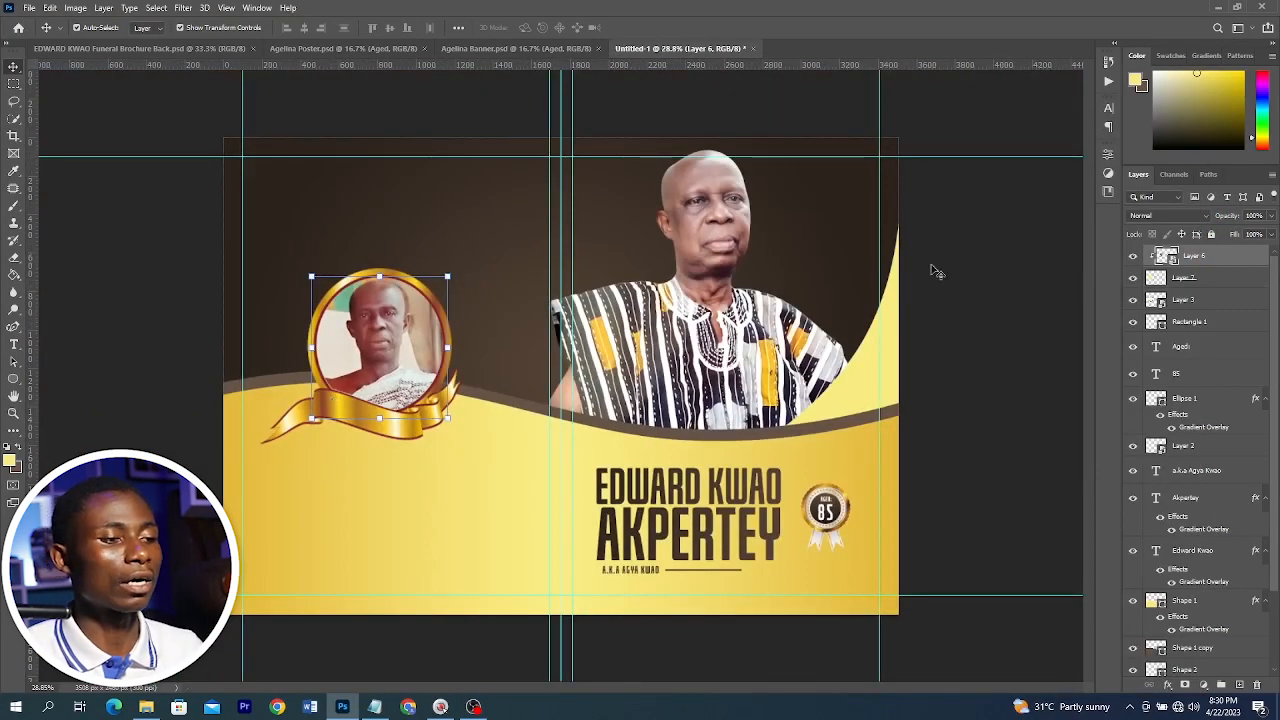
Set the Appreciation text font to Rosellinda Alyamore and scale it up below the frame
click(1030, 280)
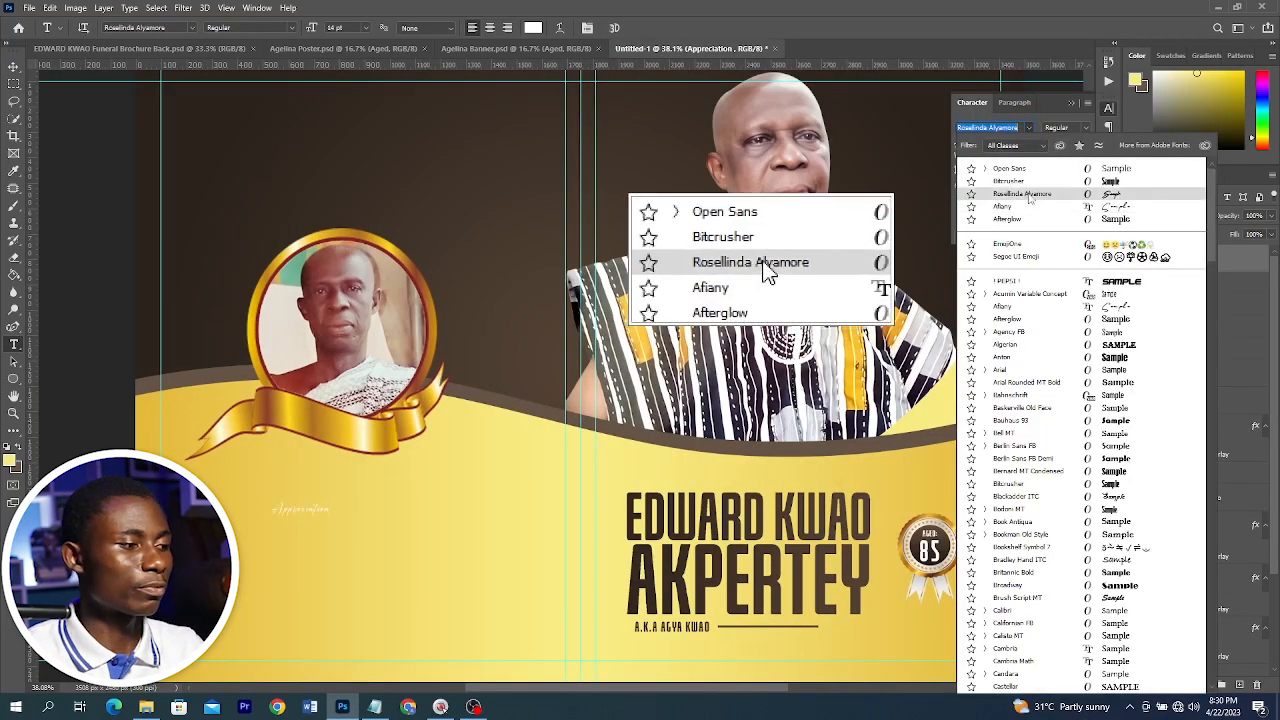
click(1030, 197)
key(v)
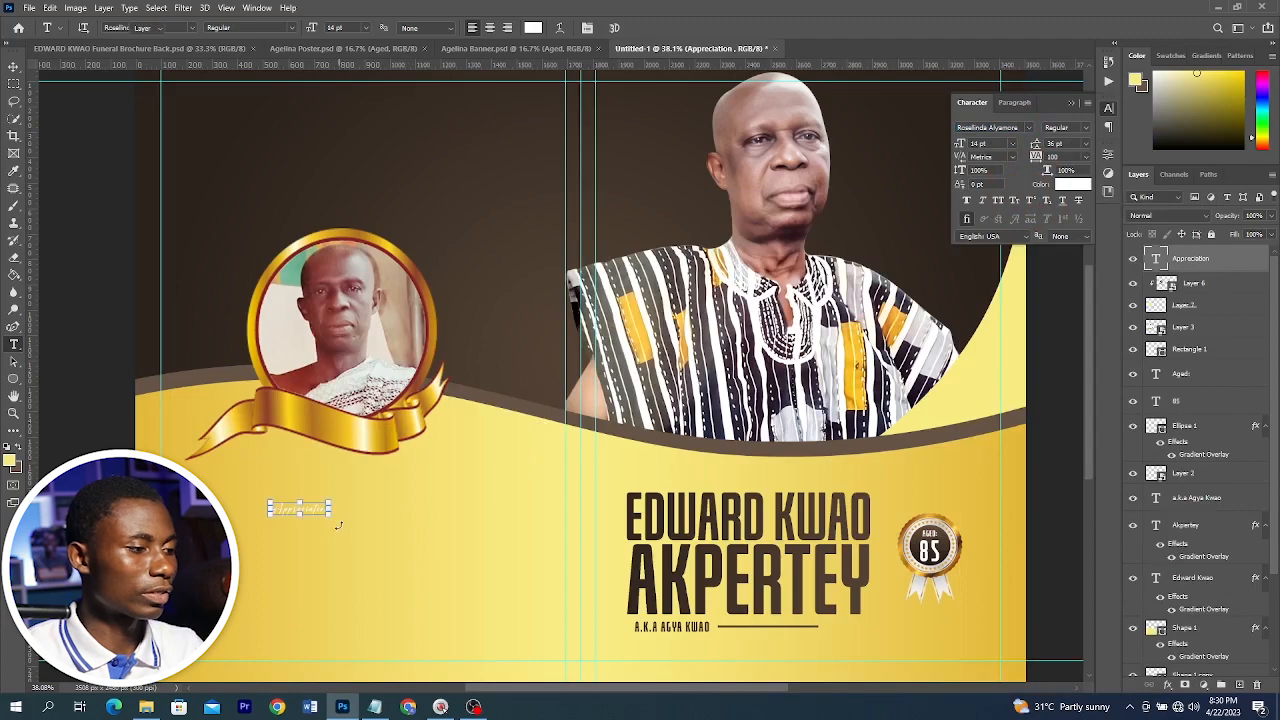
drag(331, 509, 430, 503)
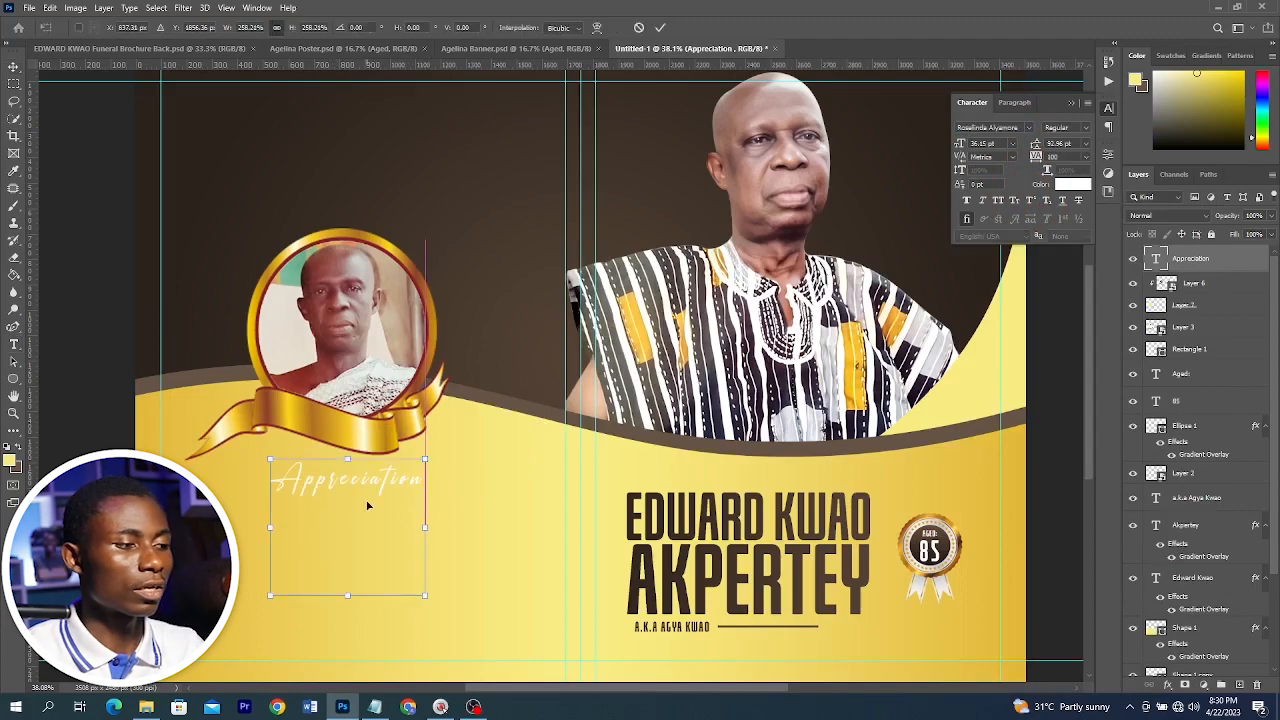
key(Return)
Set the Appreciation text color to dark brown #2c231c sampled from the background
click(1071, 183)
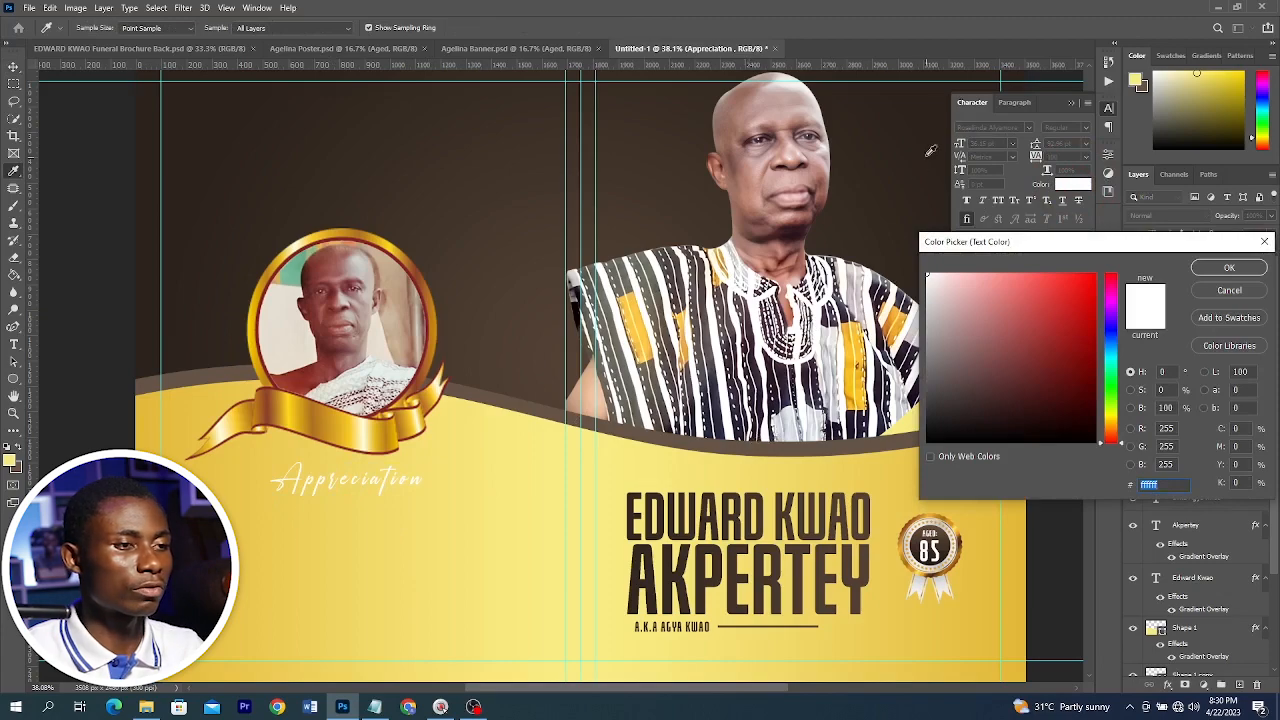
click(187, 124)
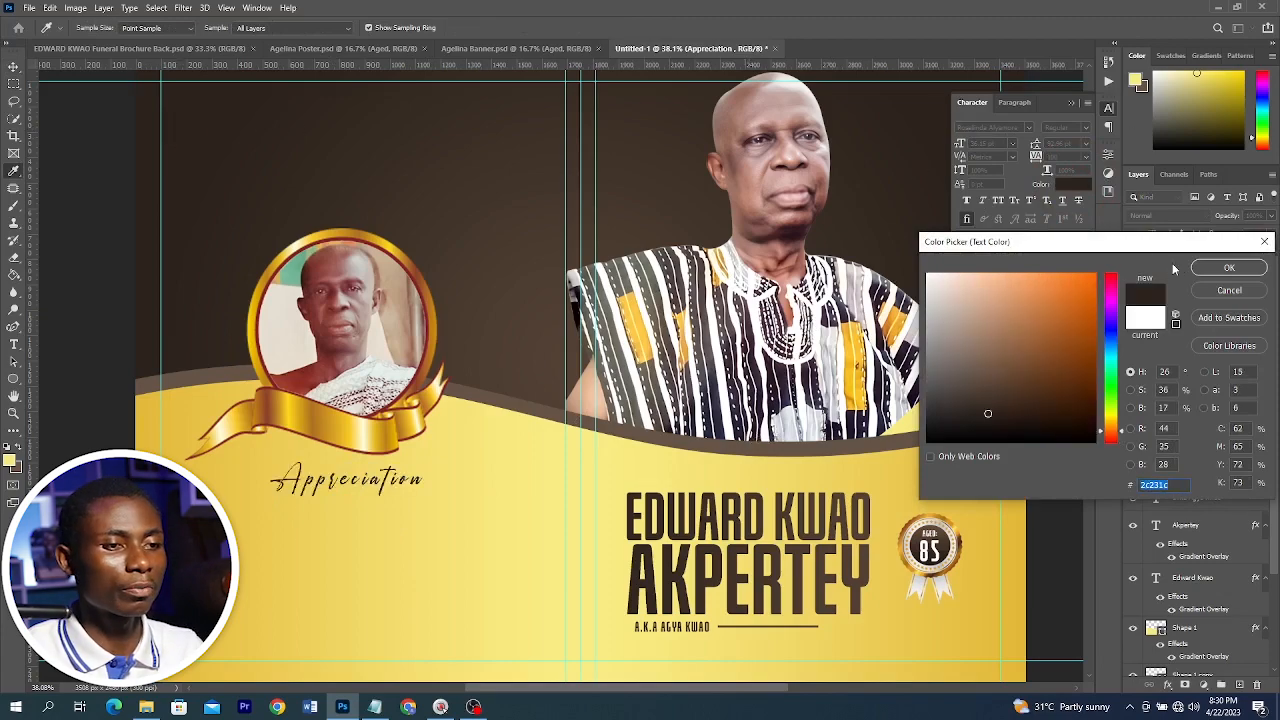
click(1229, 268)
scroll(500, 340, down, 1)
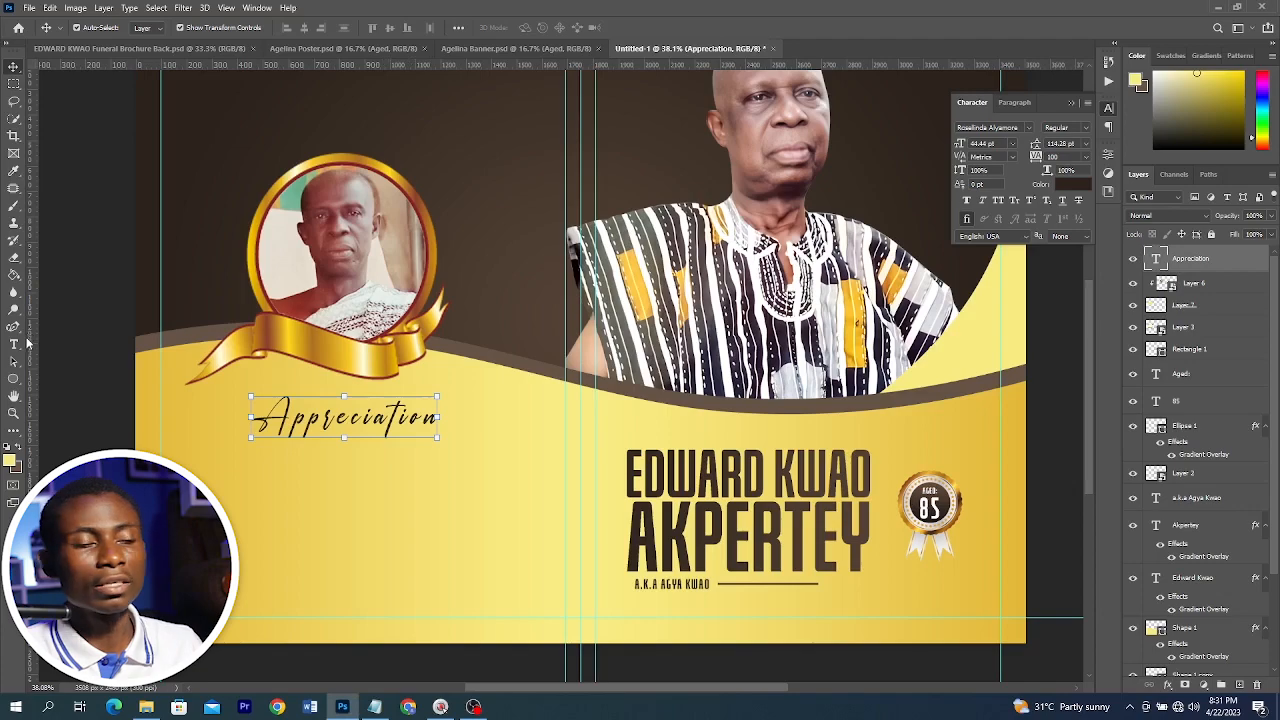
Draw a paragraph text box below Appreciation, paste the tribute text, and set its font to Open Sans
click(14, 347)
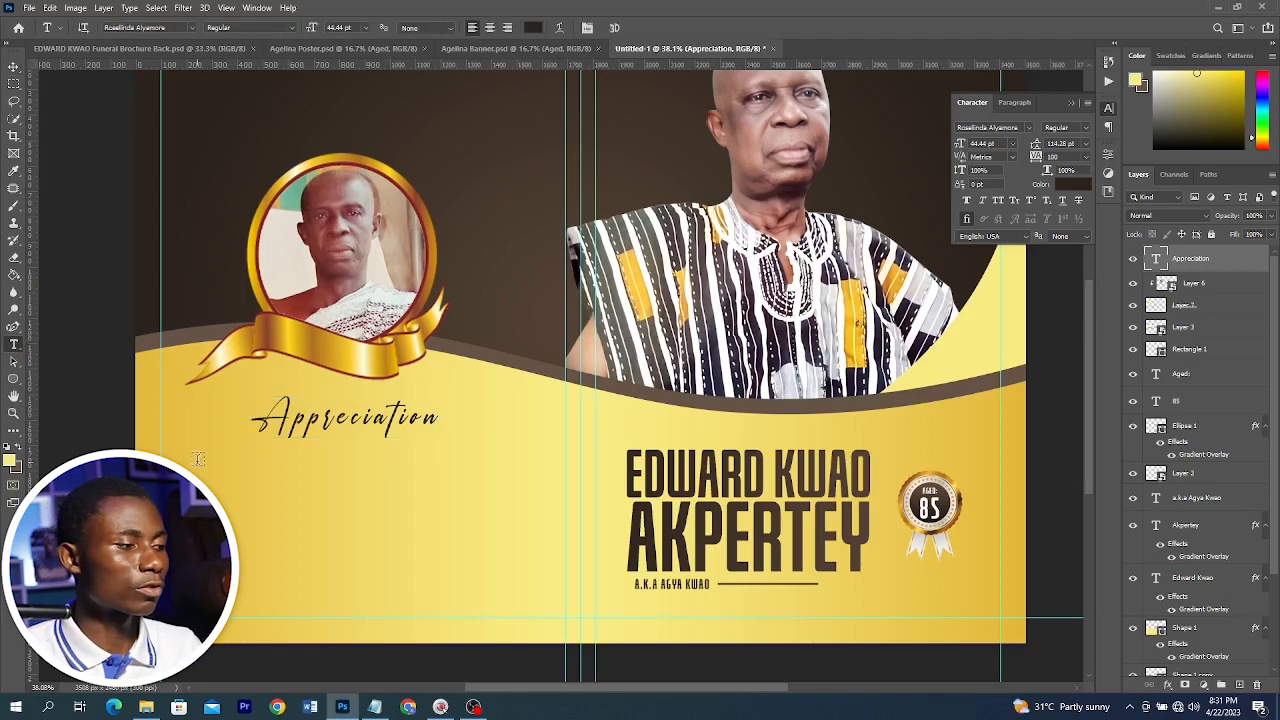
mouse_move(203, 455)
mouse_down()
mouse_move(500, 522)
mouse_move(541, 594)
mouse_up()
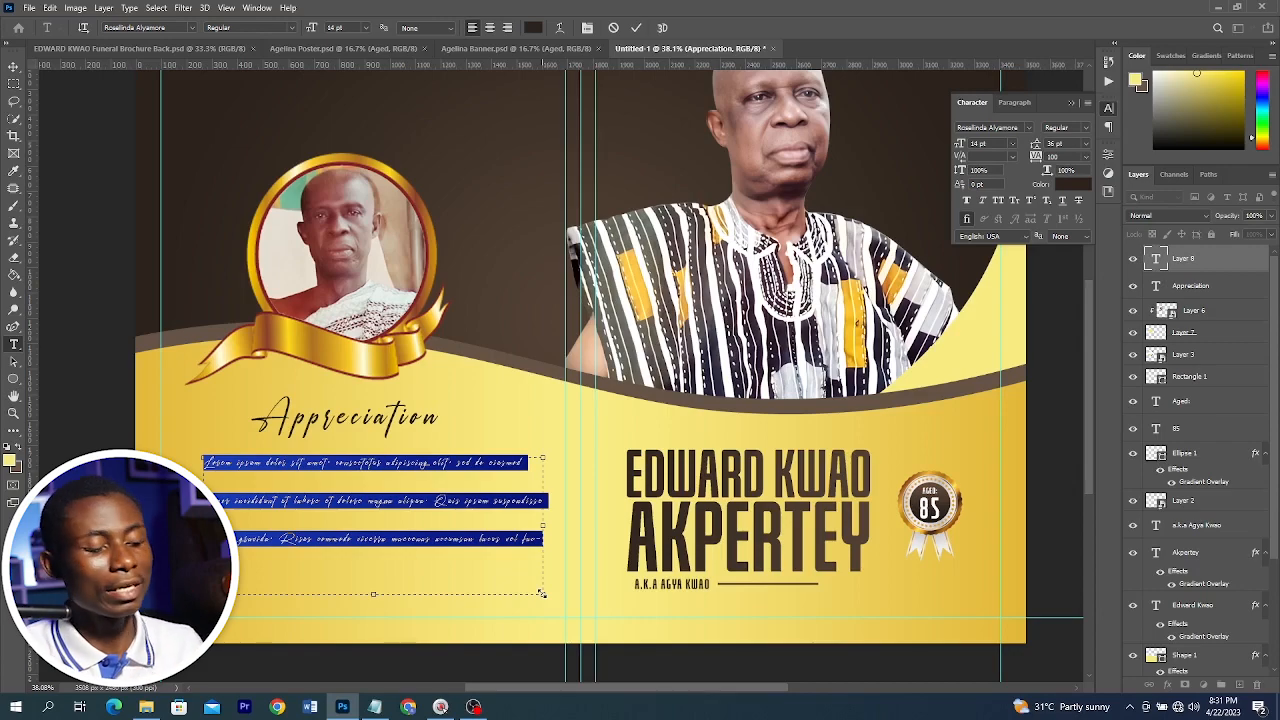
key(ctrl+v)
key(ctrl+a)
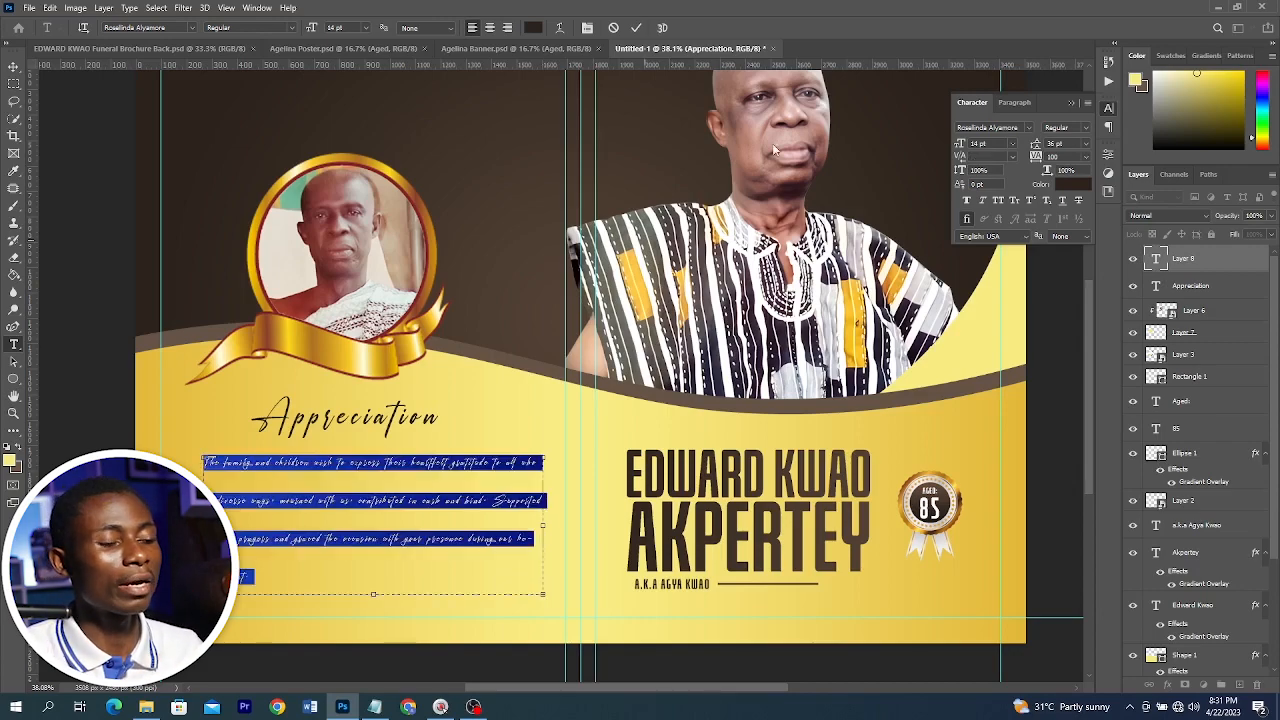
click(1031, 128)
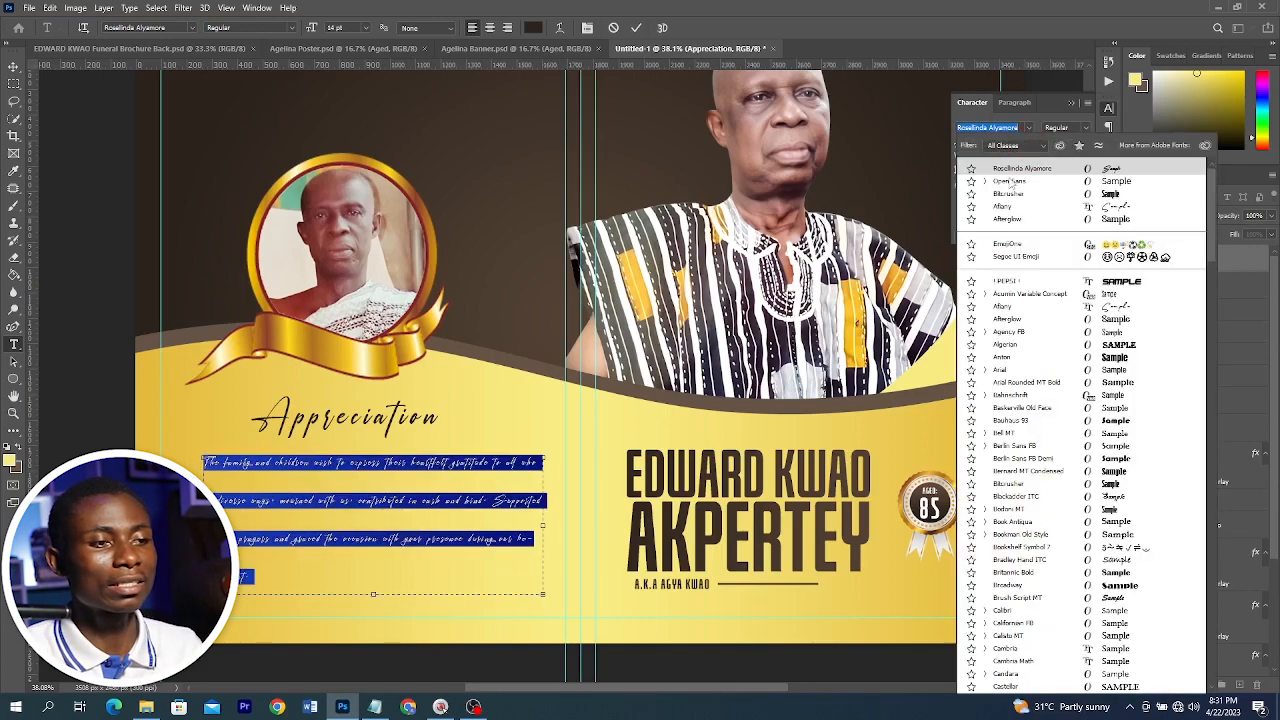
click(1011, 181)
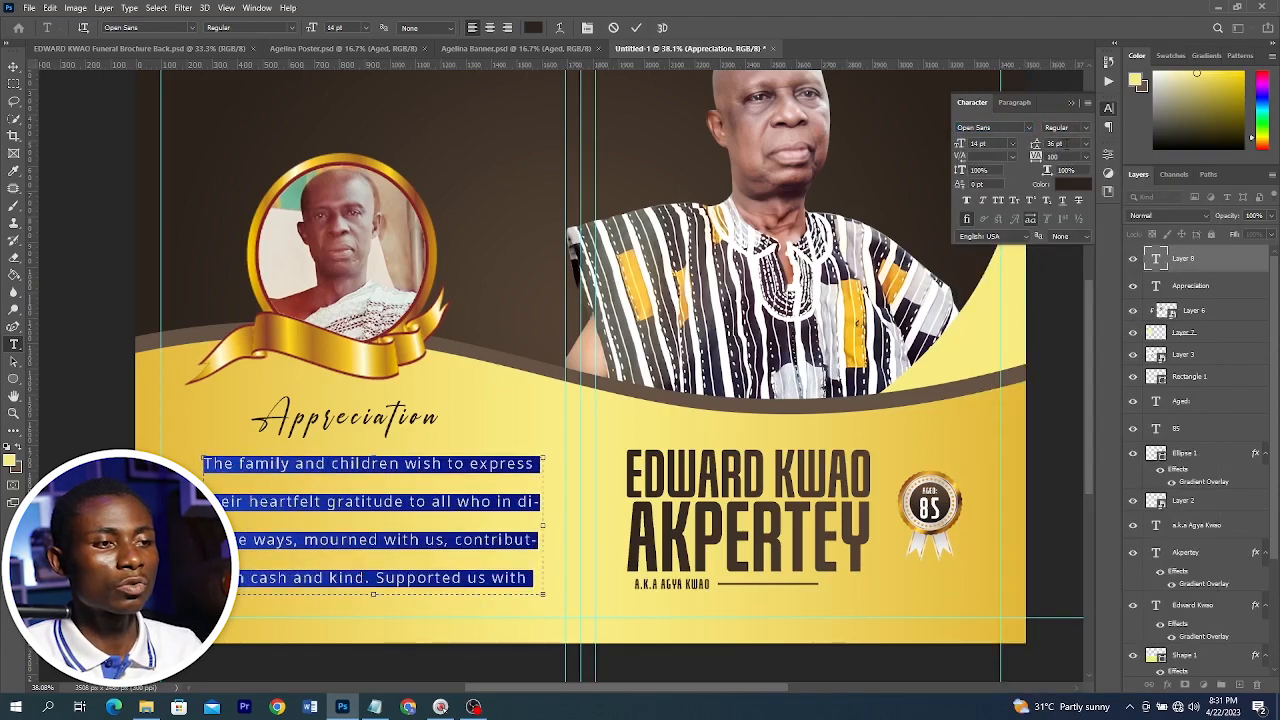
Set the tribute text's leading to 15 pt and its tracking to 10
drag(1066, 144, 998, 156)
text(1)
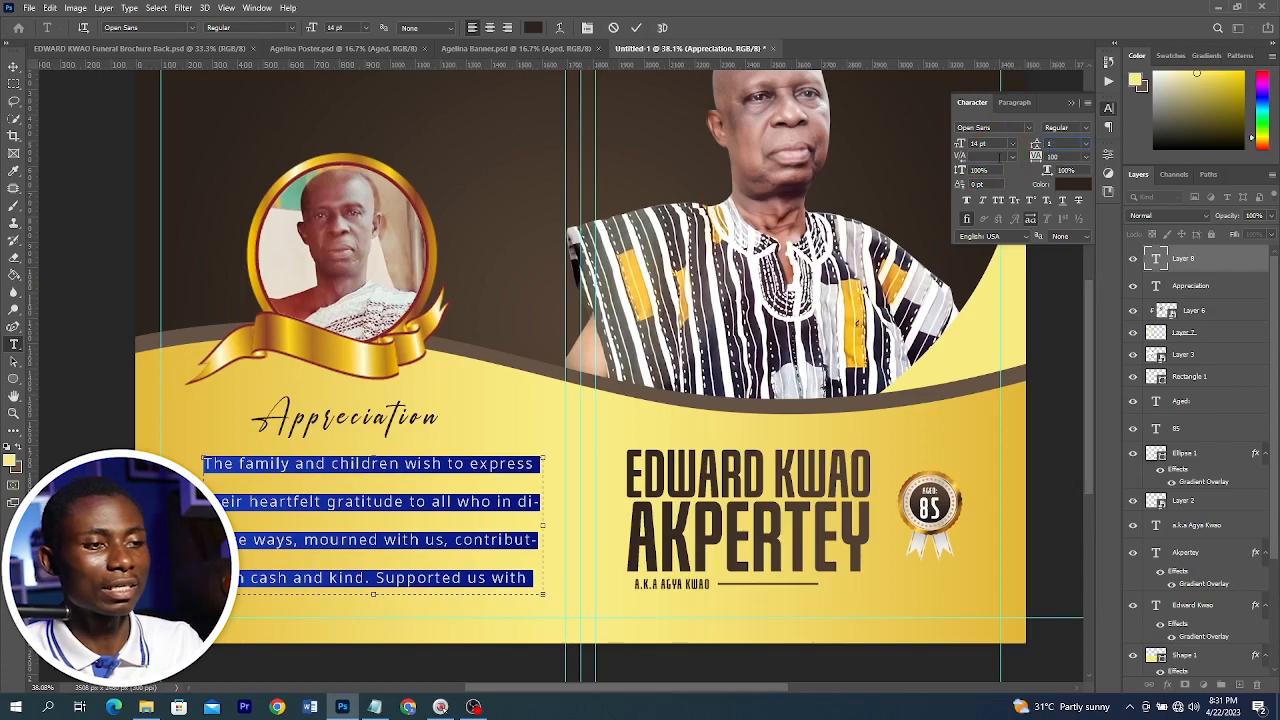
text(5)
key(Return)
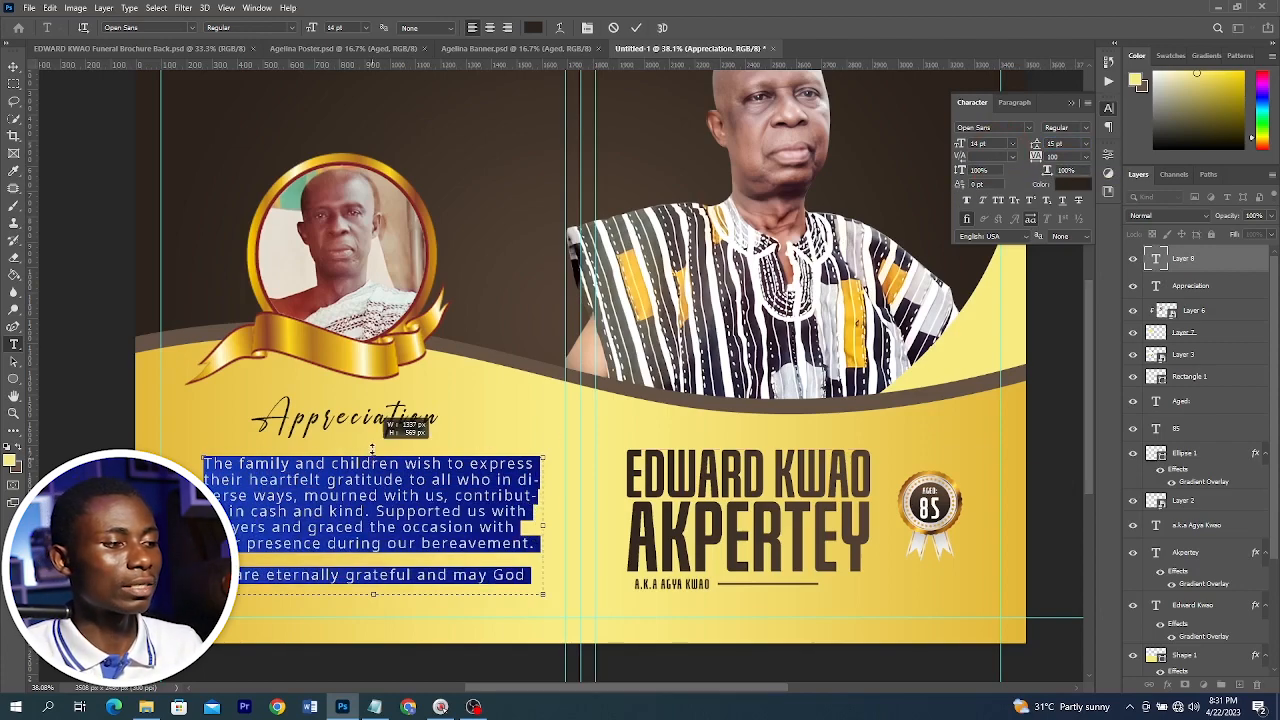
drag(1066, 158, 1003, 181)
text(10)
key(Return)
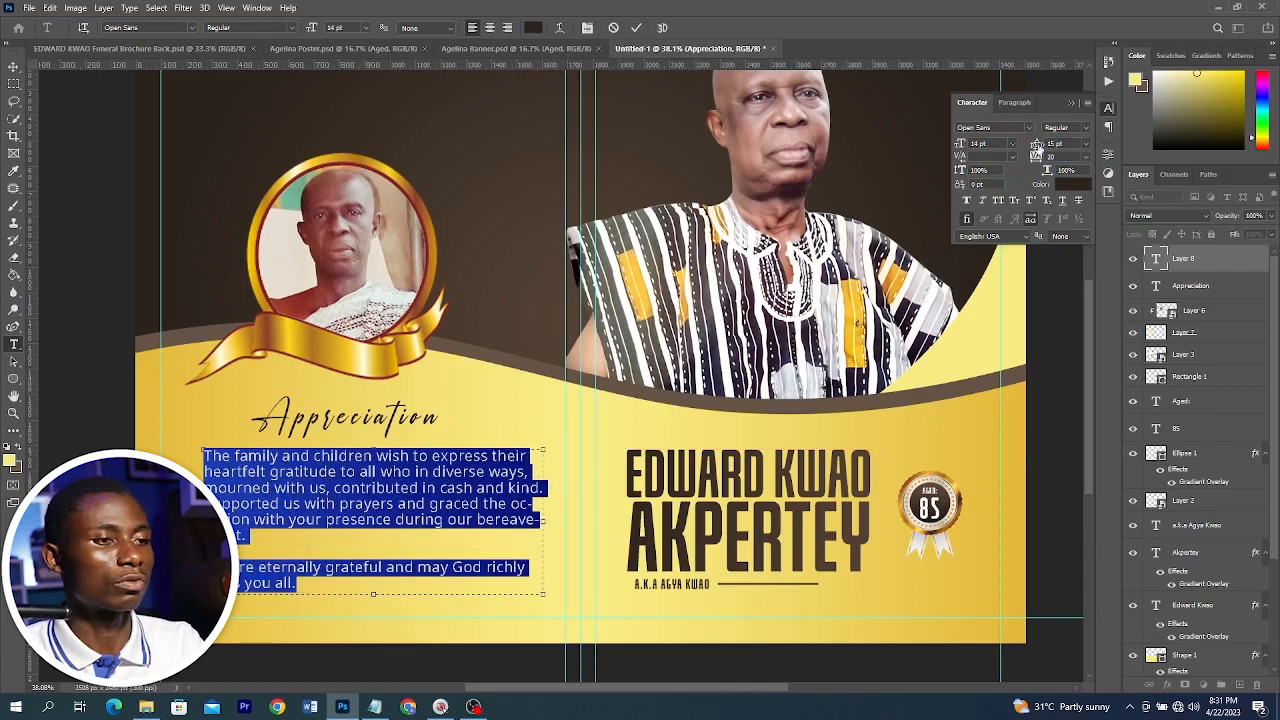
Center-align the tribute paragraph text
click(1014, 102)
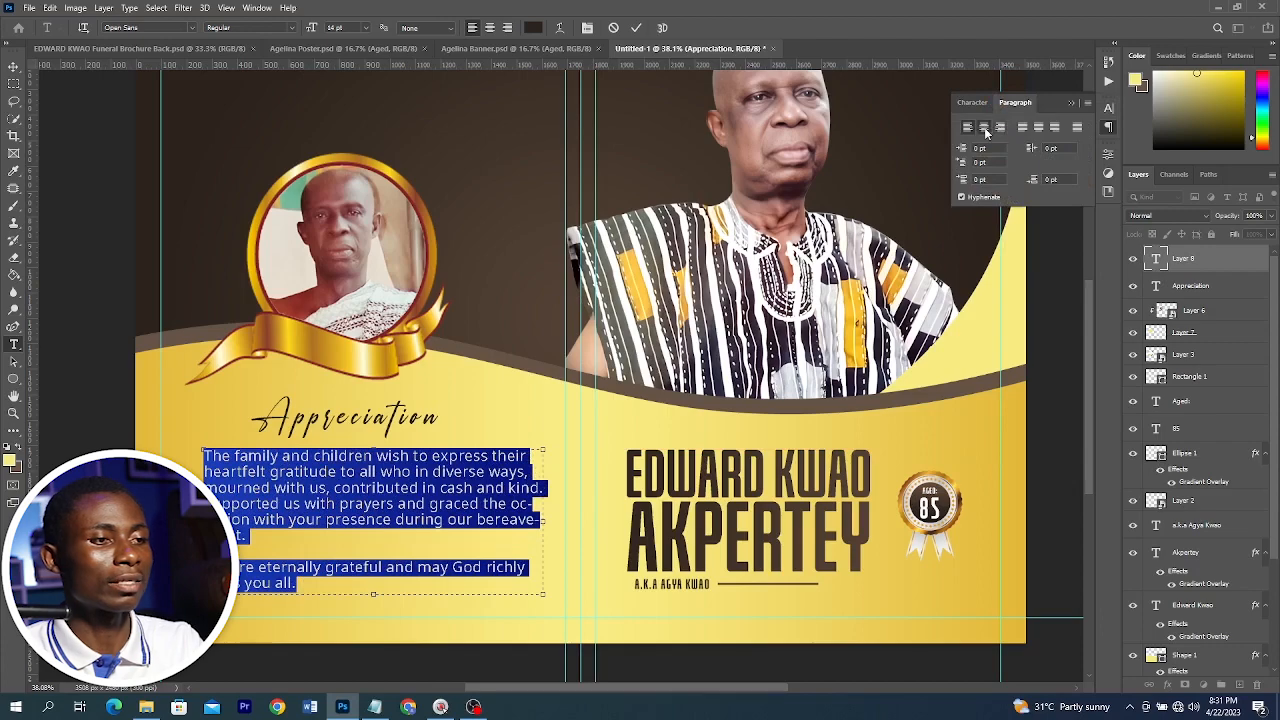
click(986, 127)
click(972, 102)
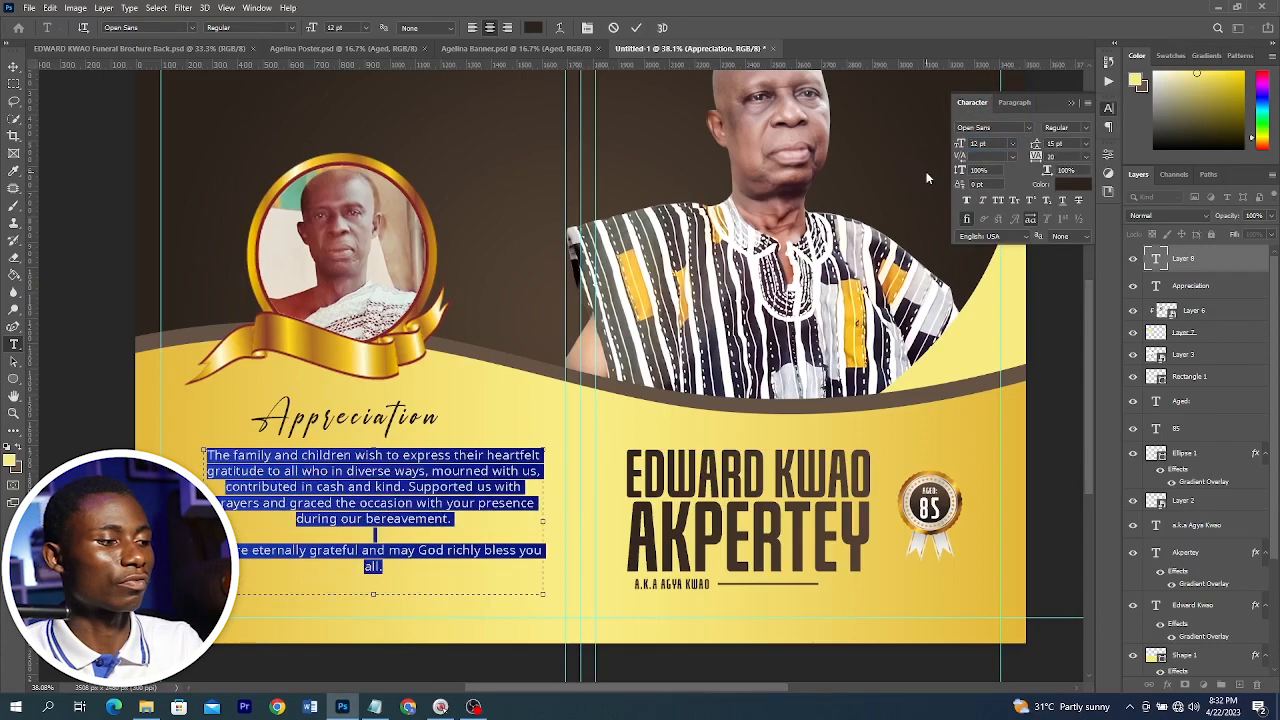
Increase the tribute paragraph's font size to 13 pt and commit the text
key(Up)
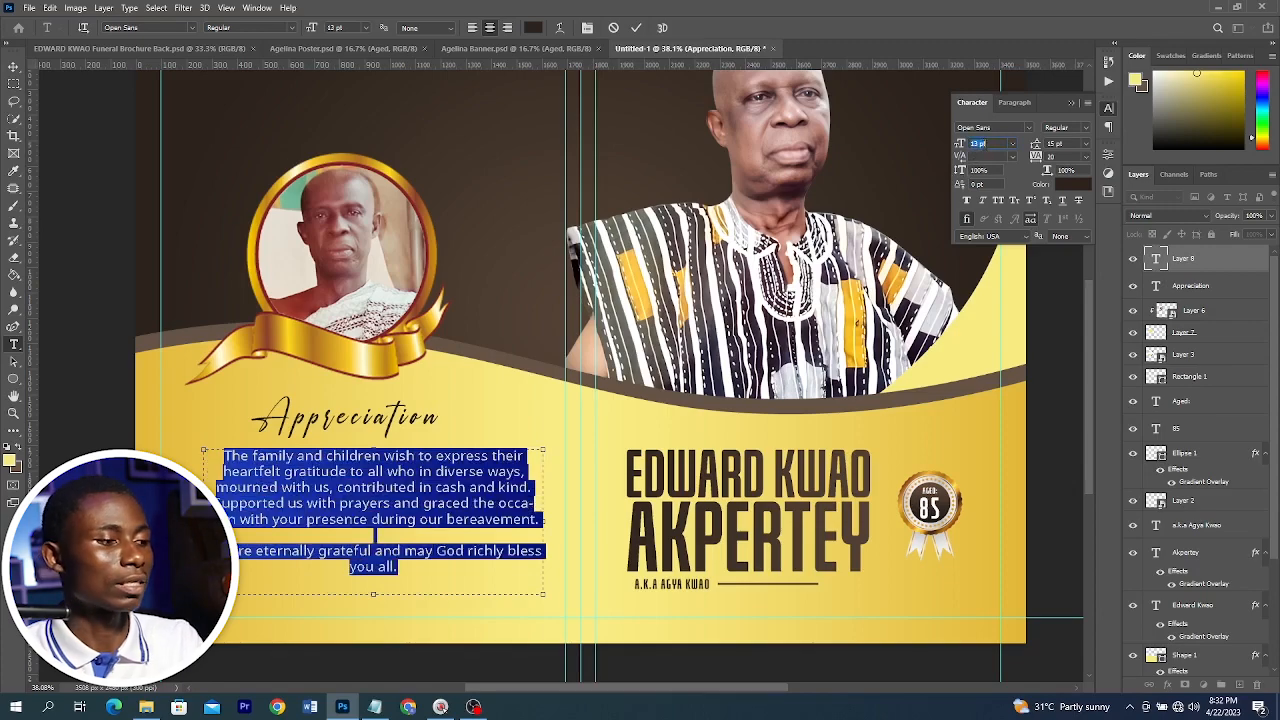
click(637, 28)
key(v)
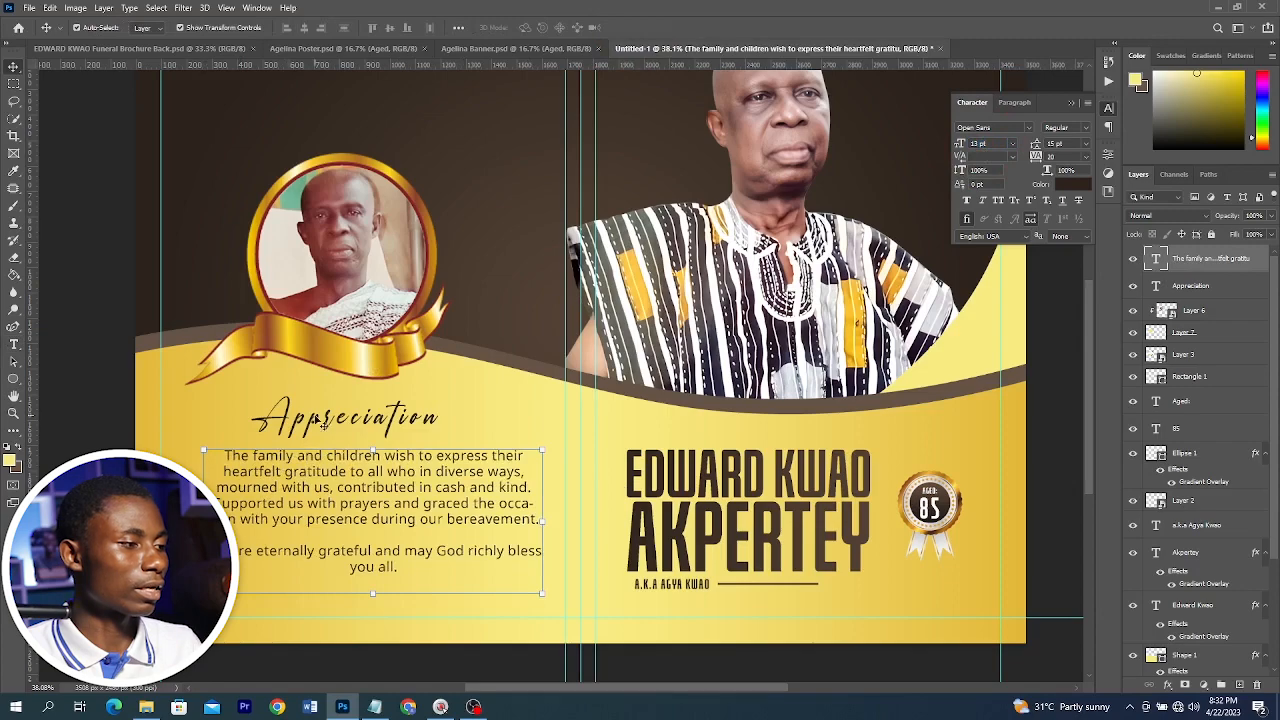
Align the Appreciation heading and tribute paragraph on their horizontal centers and nudge them into place
shift+click(320, 423)
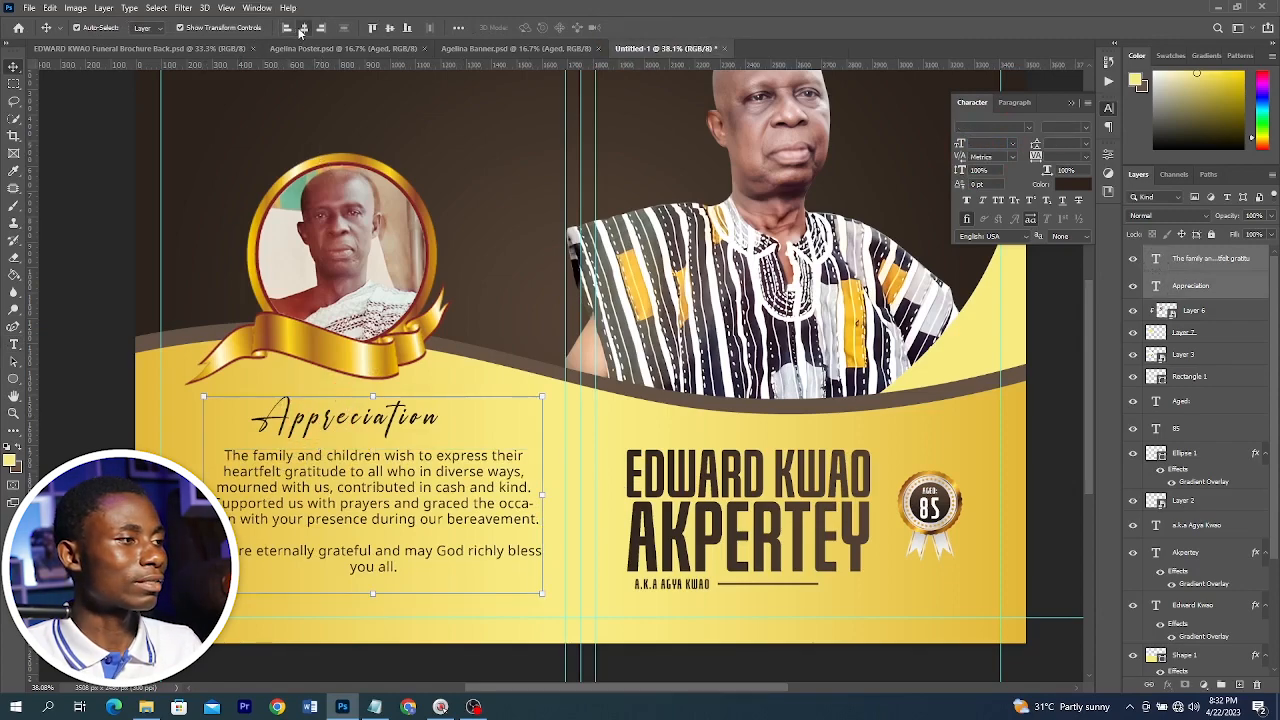
click(304, 28)
drag(393, 475, 384, 478)
key(ctrl+minus)
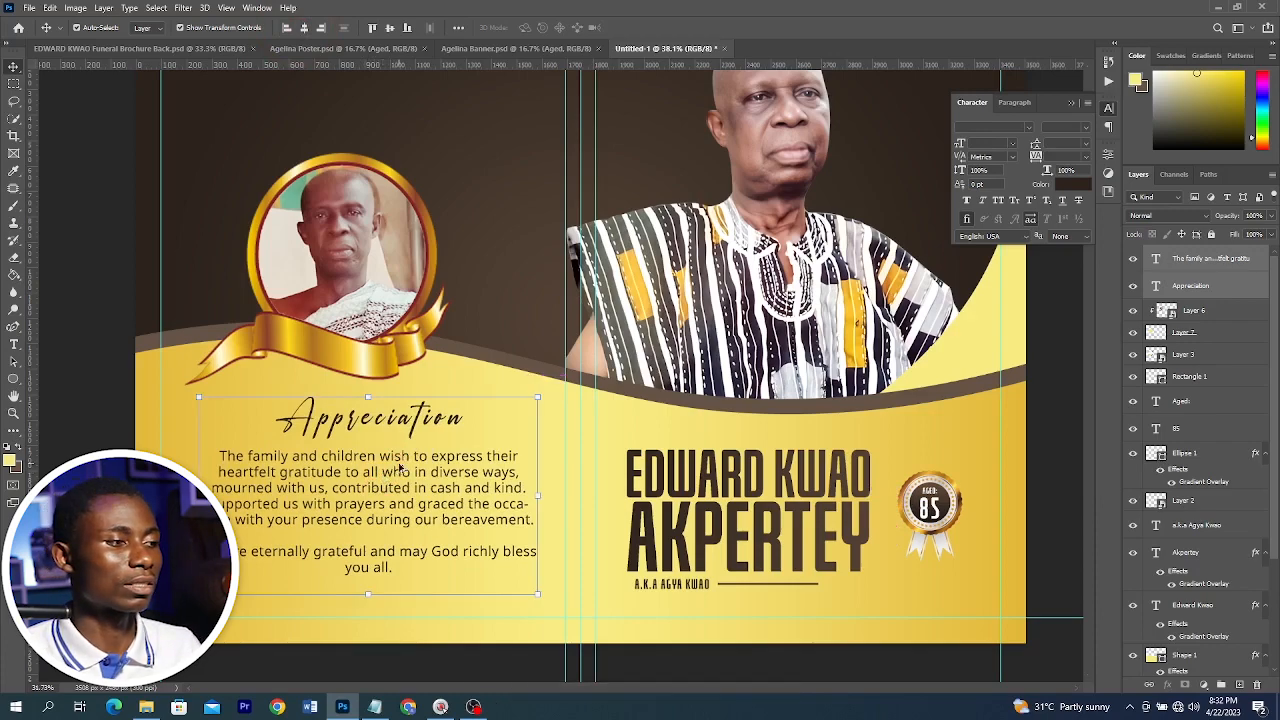
key(ctrl+minus)
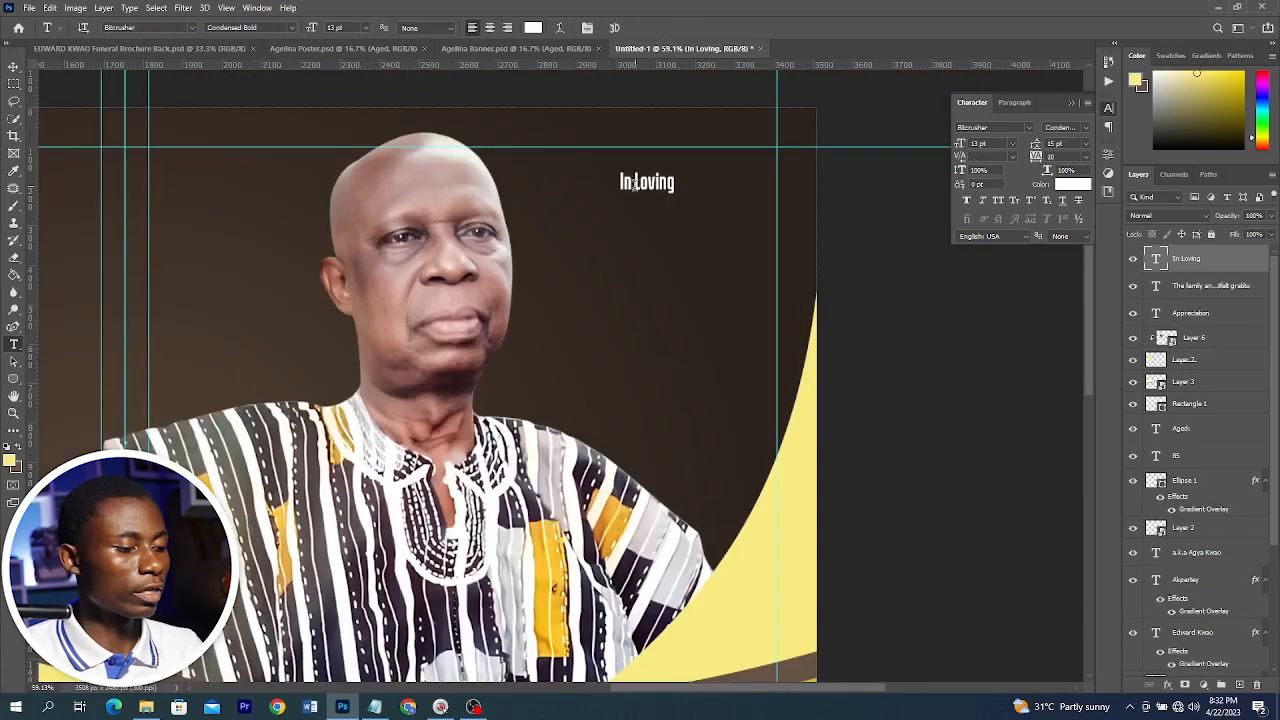
Commit the 'In Loving' heading and enlarge it to about 16.4 pt
key(ctrl+Return)
key(v)
drag(676, 168, 694, 154)
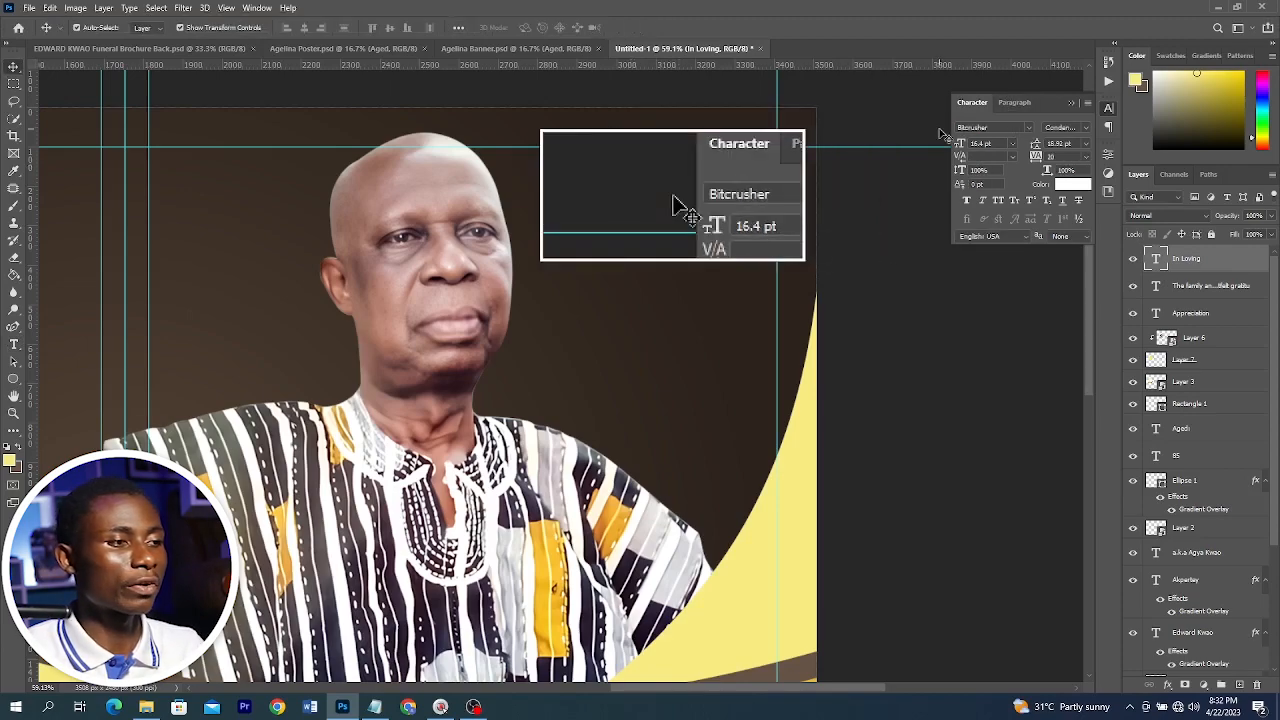
Duplicate the 'In Loving' text just below itself and change the copy's text to MEMORY
drag(666, 237, 667, 247)
double_click(667, 247)
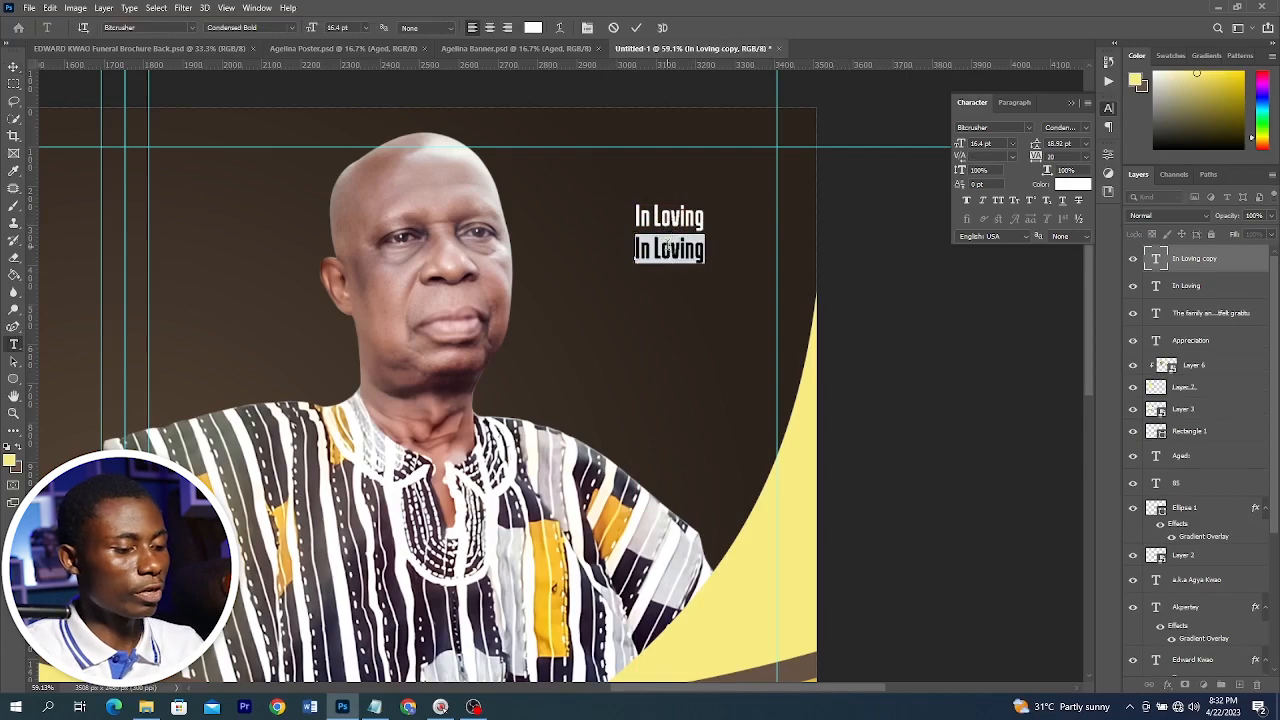
drag(703, 234, 709, 231)
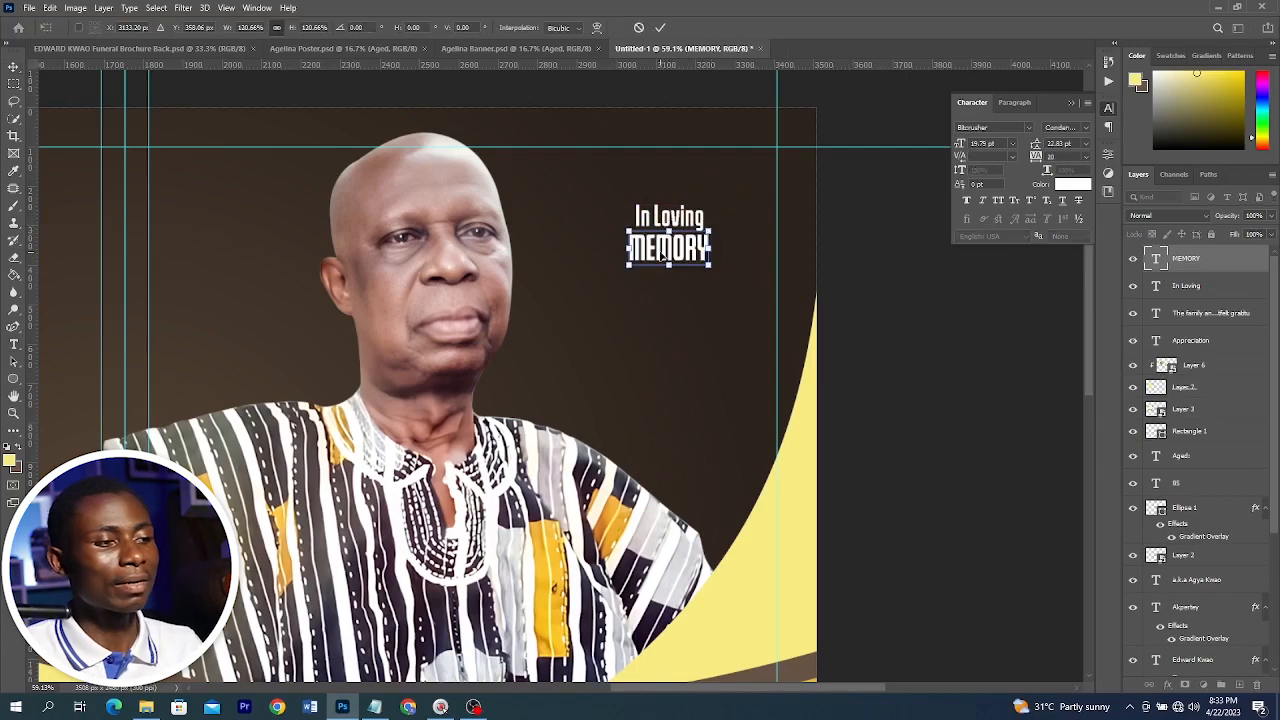
scroll(676, 221, up, 1)
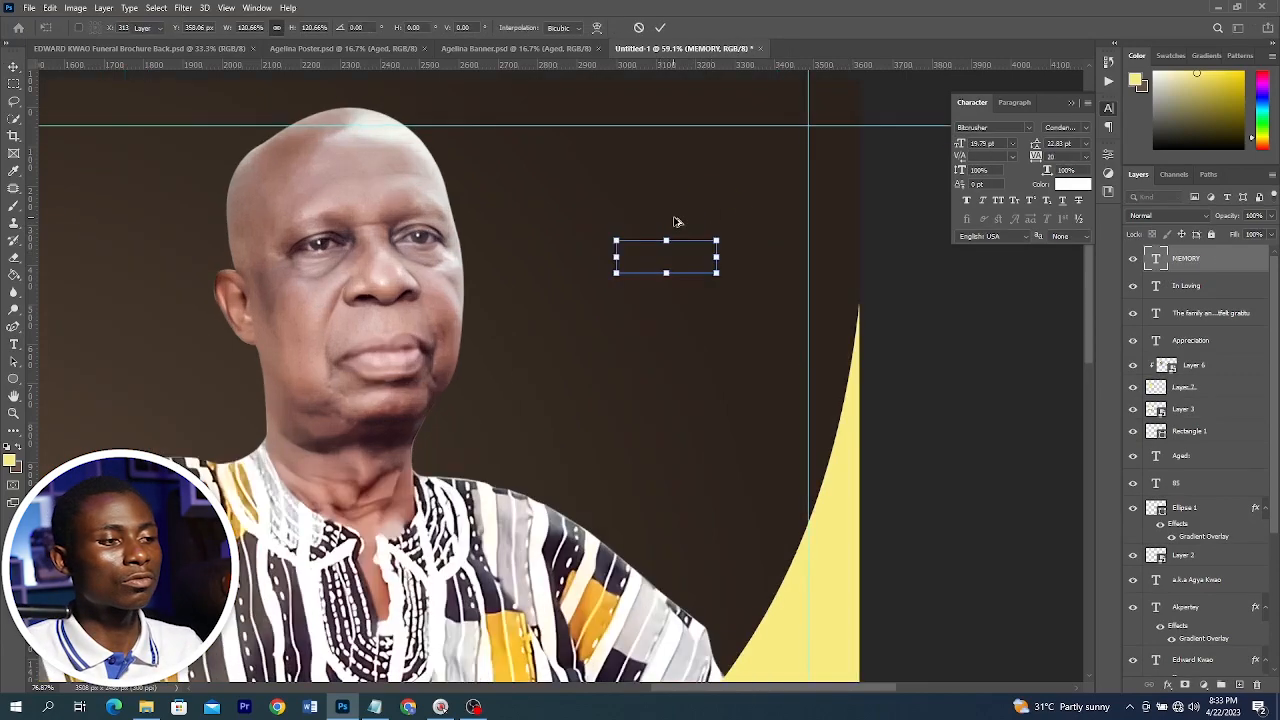
click(672, 250)
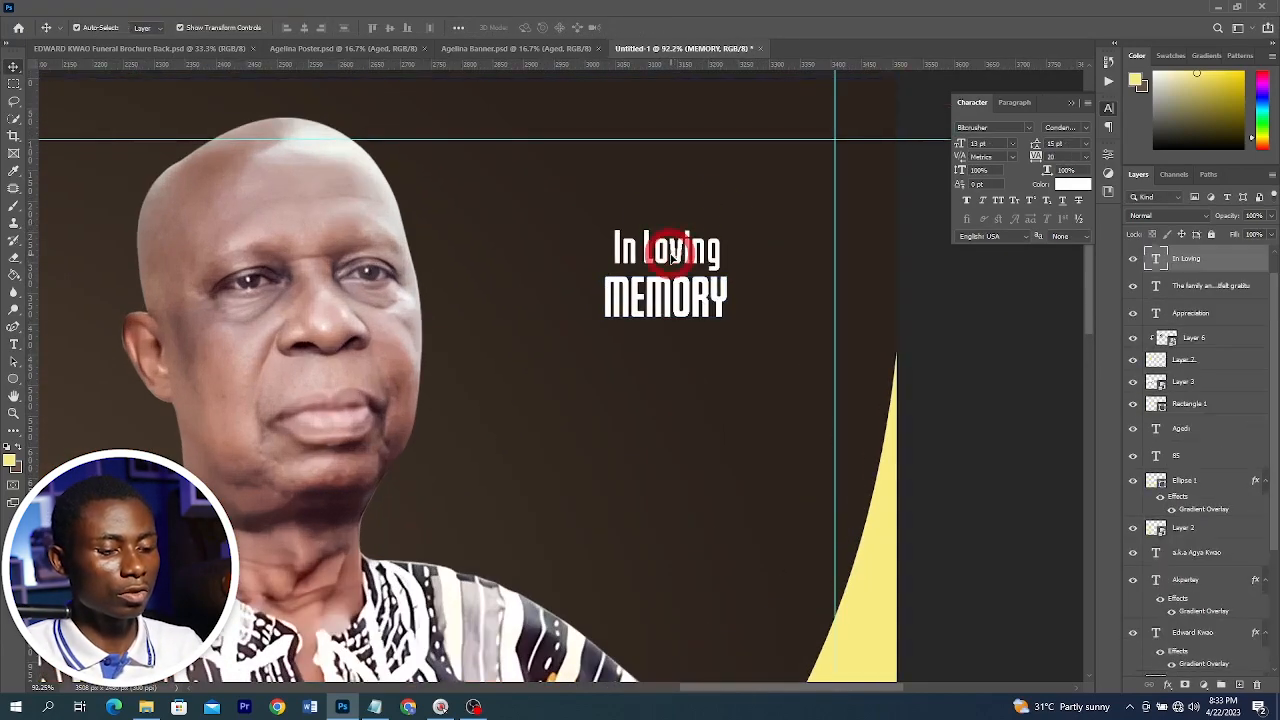
click(703, 305)
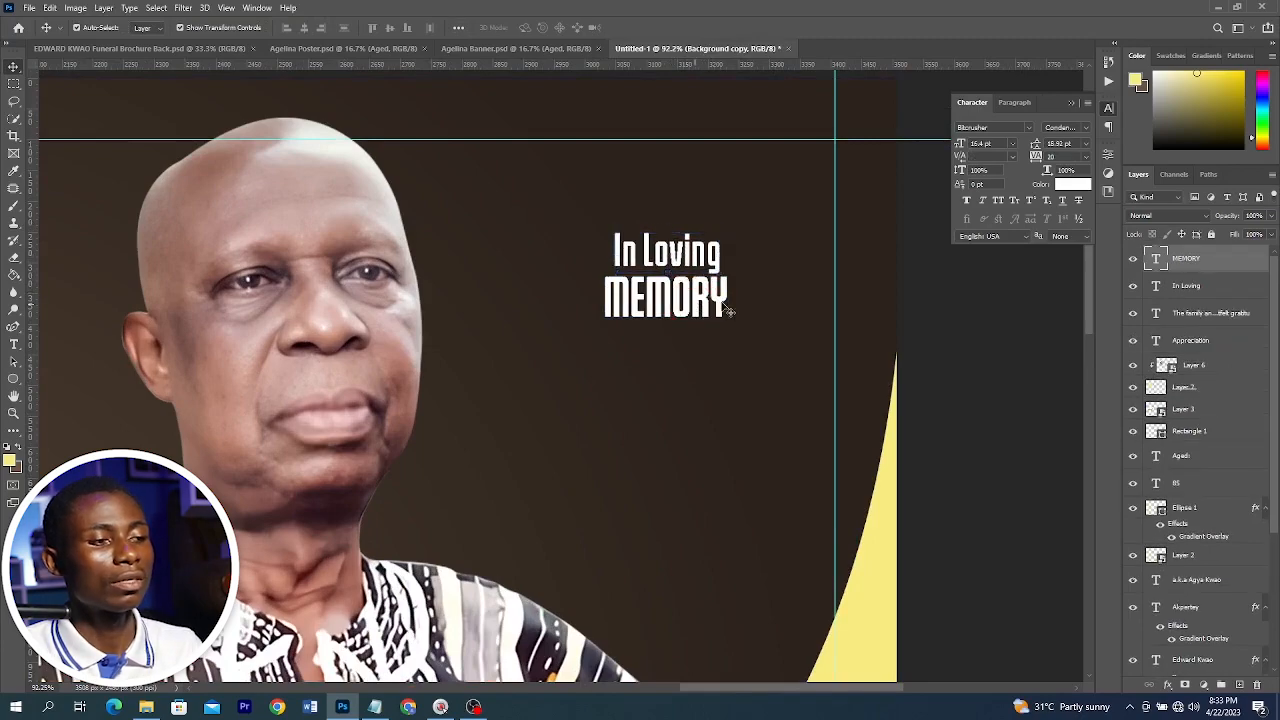
Copy the gold wave shape's gradient layer style and paste it onto the MEMORY text
scroll(733, 299, down, 1)
scroll(733, 299, down, 4)
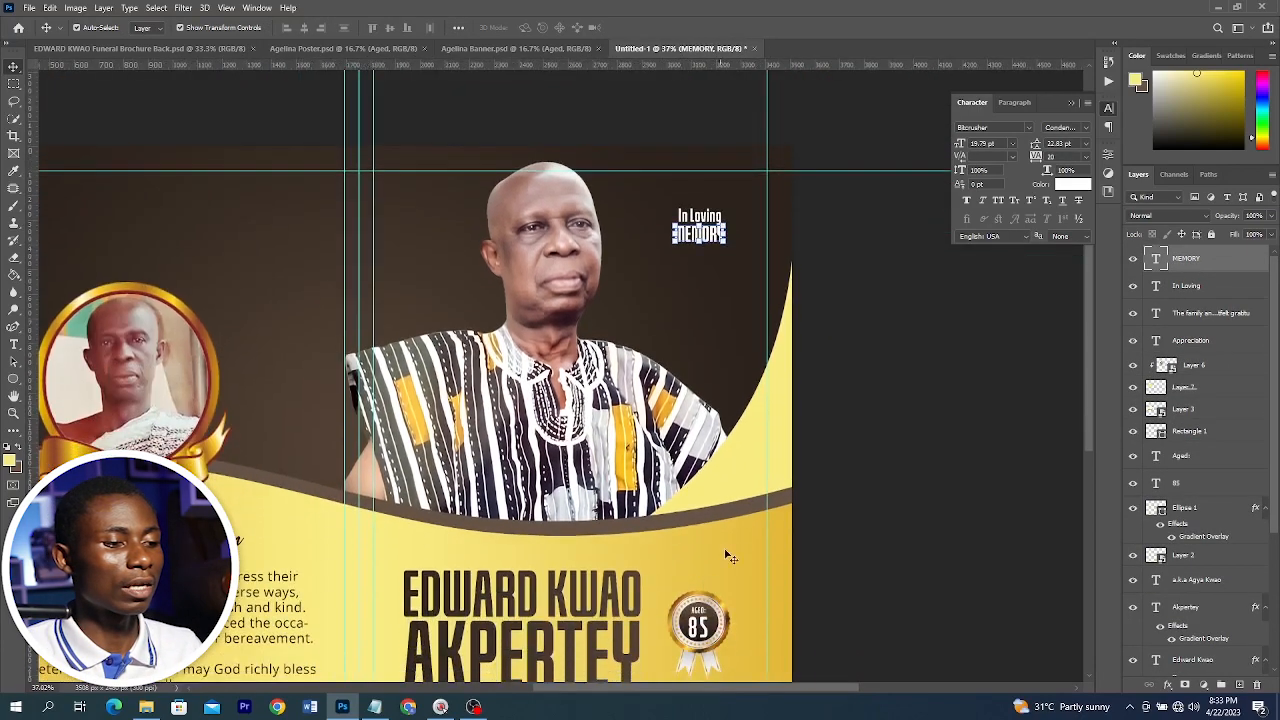
click(803, 545)
right_click(1231, 652)
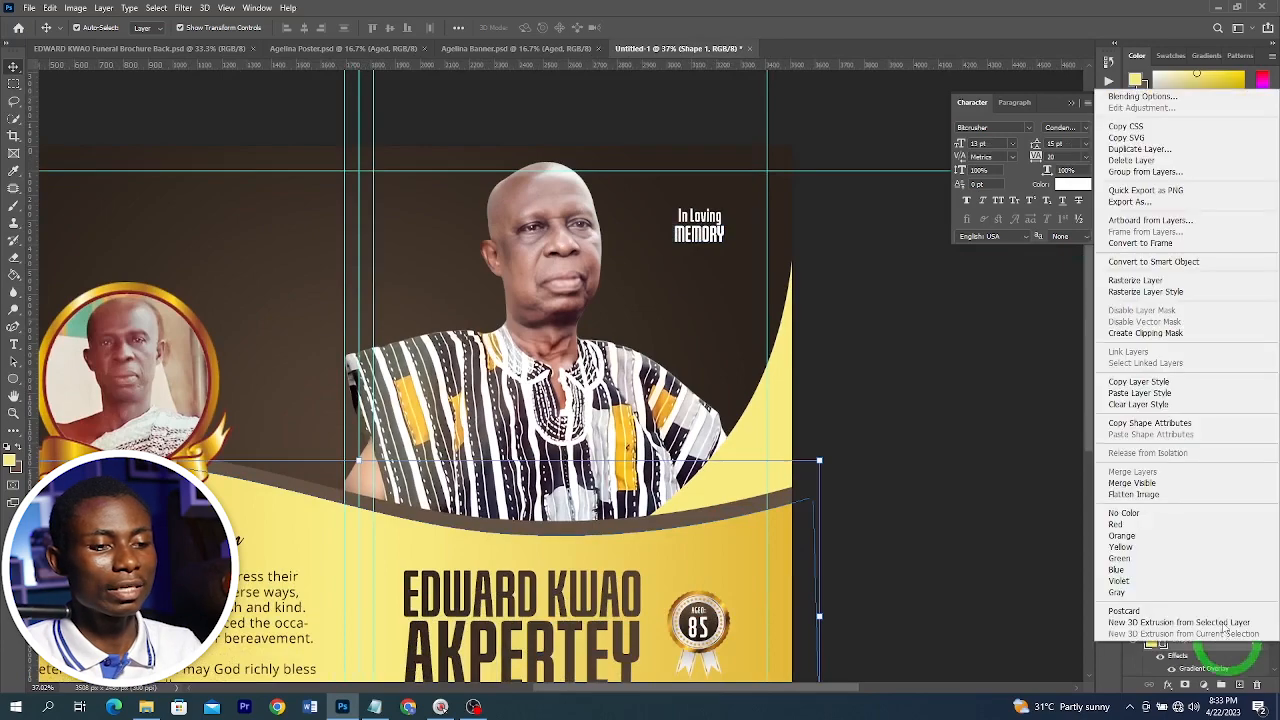
click(1131, 405)
click(688, 236)
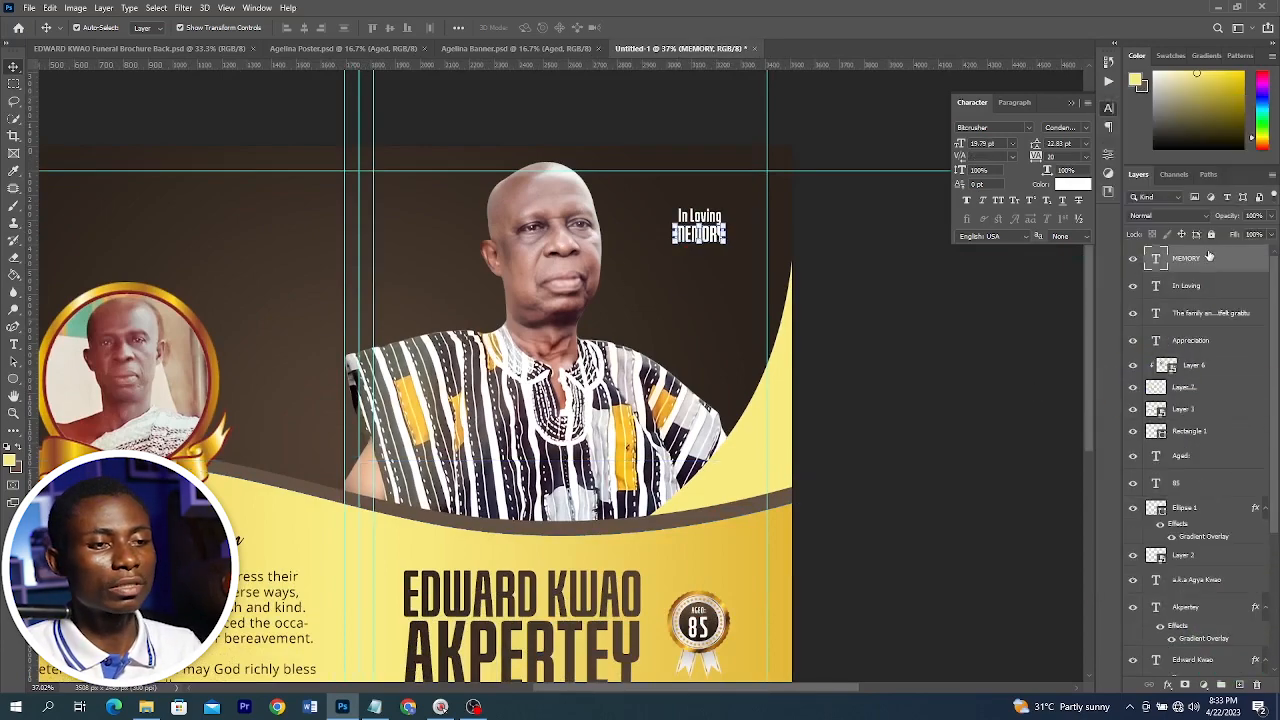
right_click(1210, 256)
click(1080, 549)
Scale the 'In Loving' and MEMORY texts up together
scroll(718, 240, up, 7)
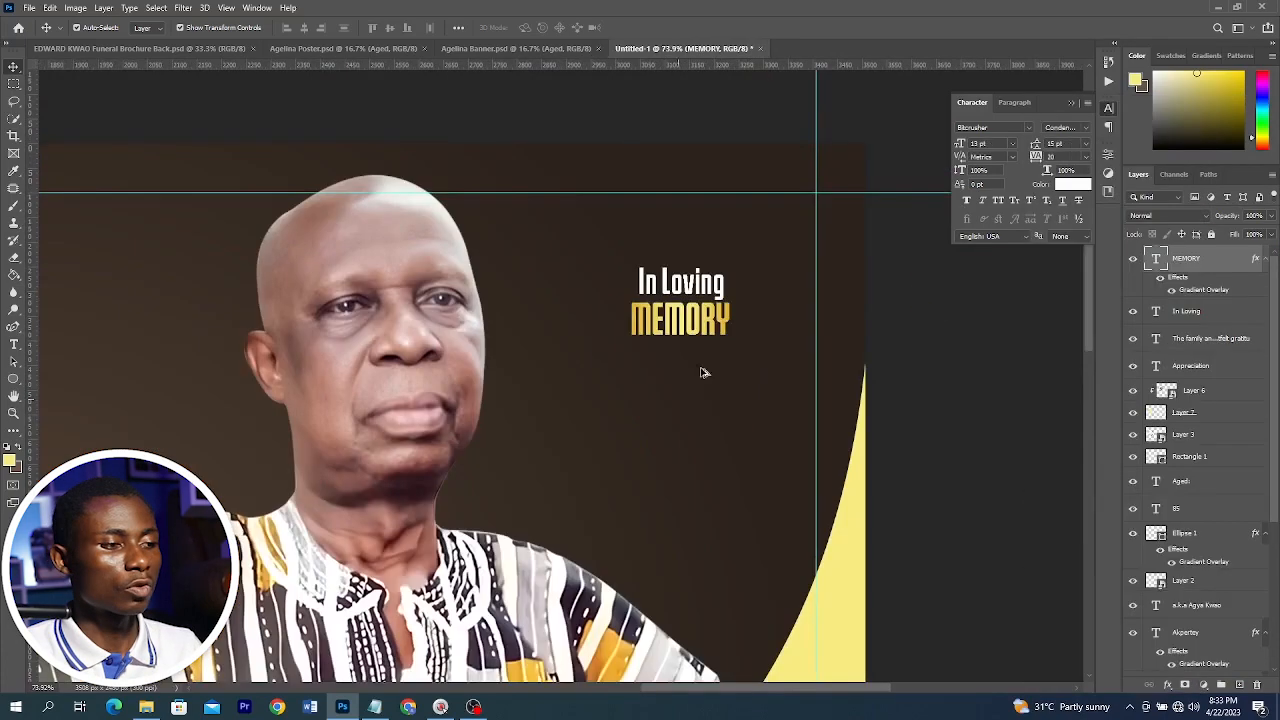
click(656, 244)
shift+click(688, 316)
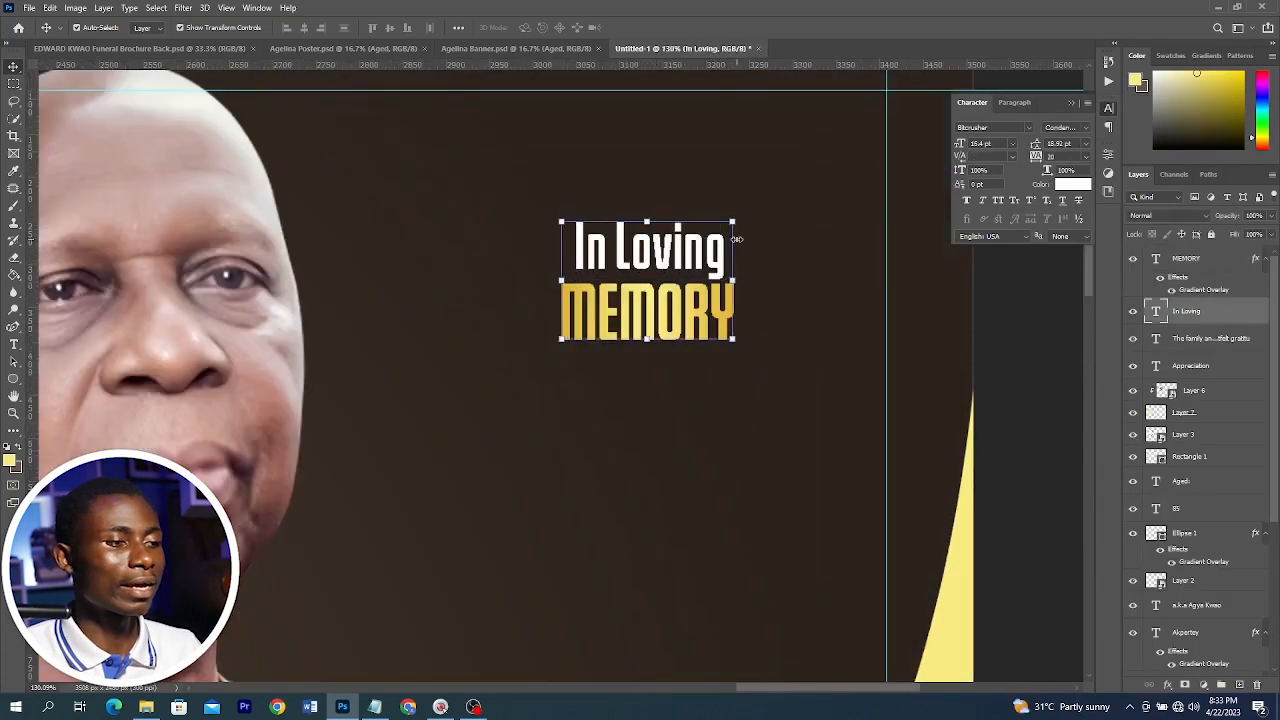
key(ctrl+t)
drag(736, 221, 753, 208)
key(Return)
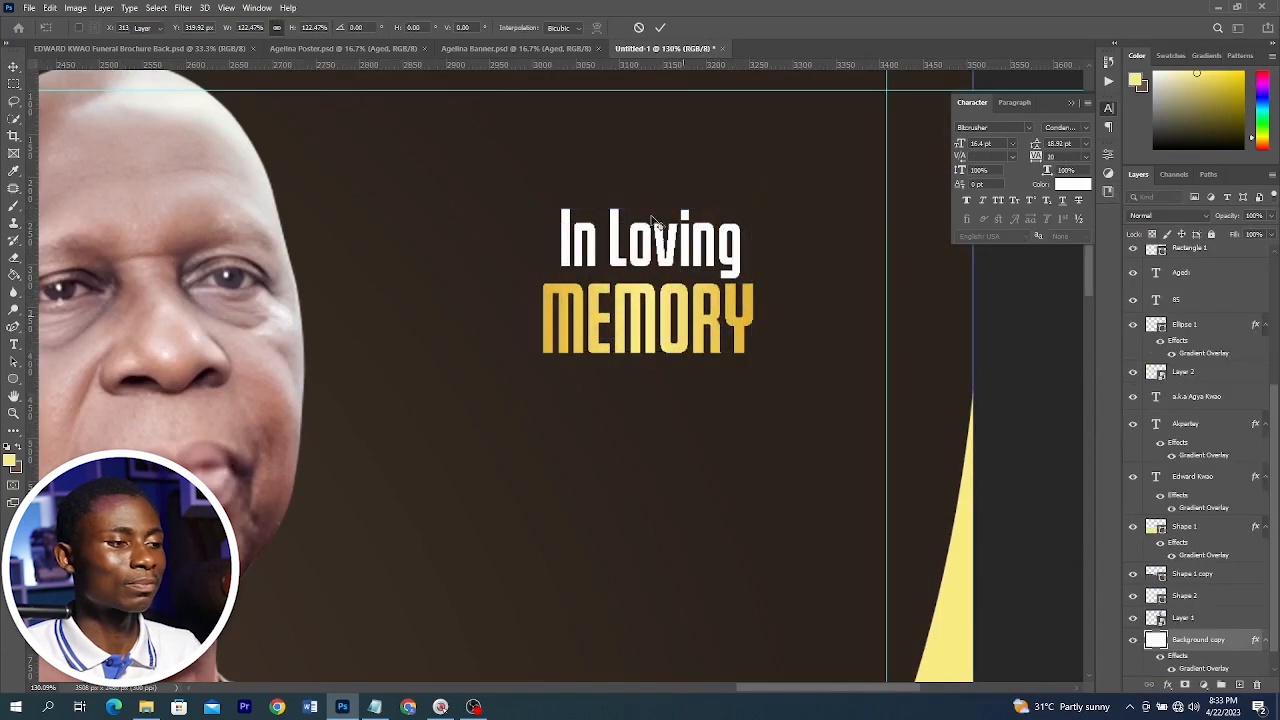
Duplicate the 'In Loving' text further down and retype it as 'of the late'
drag(657, 223, 655, 516)
double_click(651, 503)
key(ctrl+a)
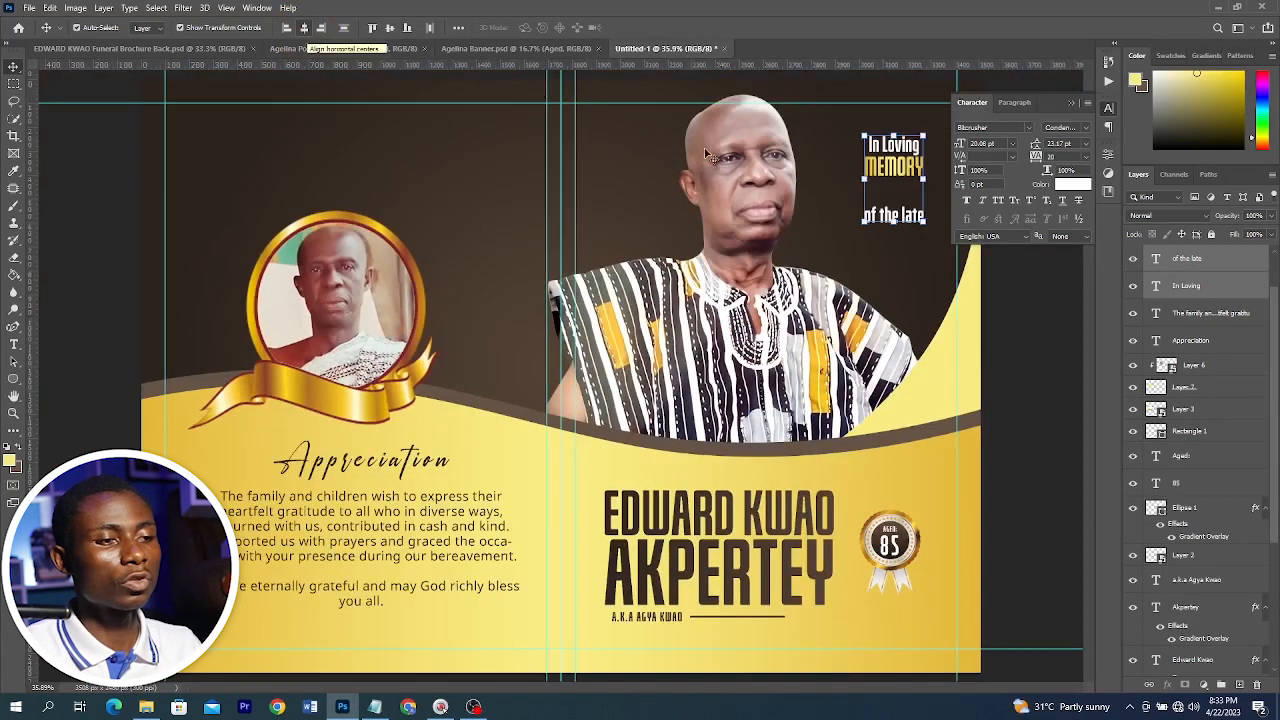
Compare the layout against the finished brochure back reference document
click(1074, 104)
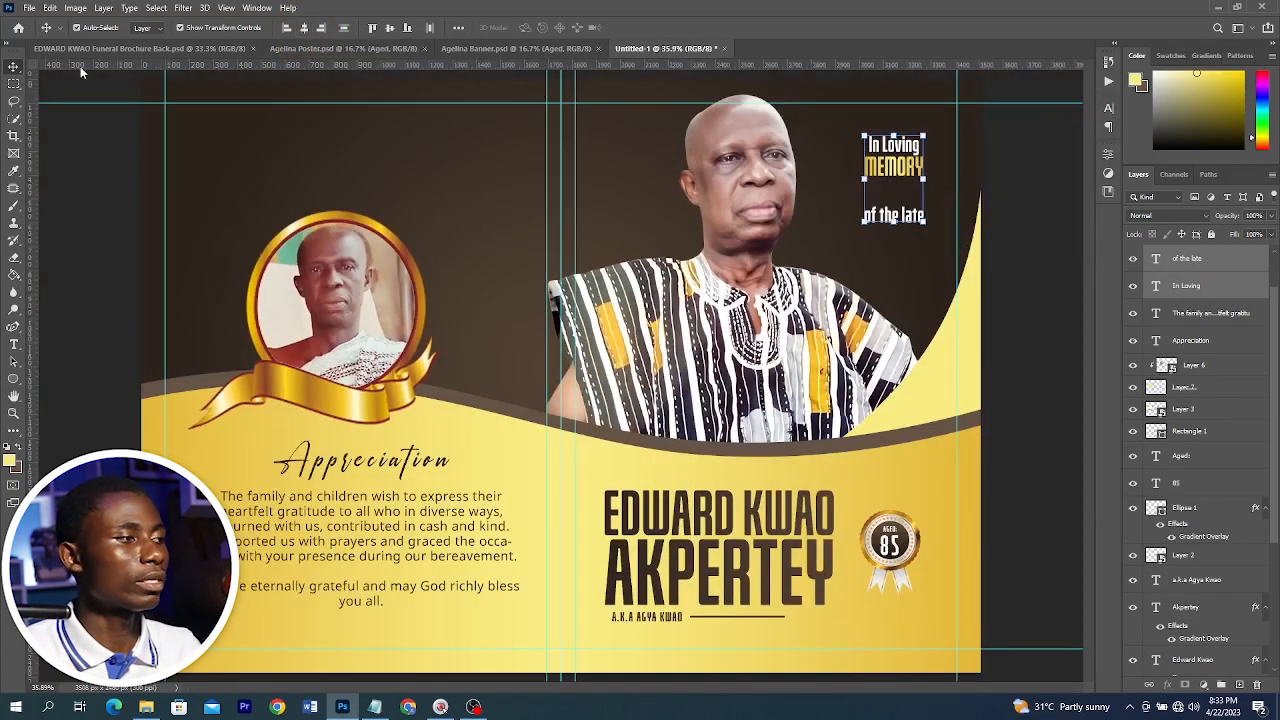
click(130, 48)
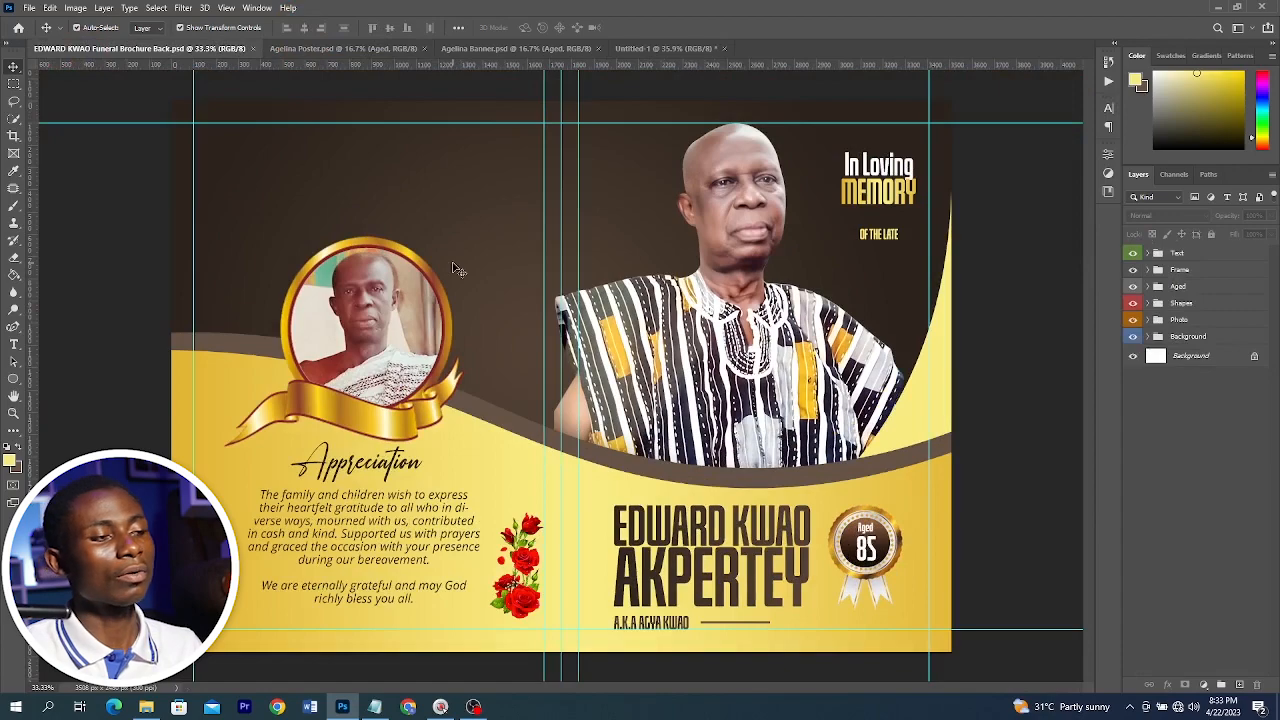
click(640, 50)
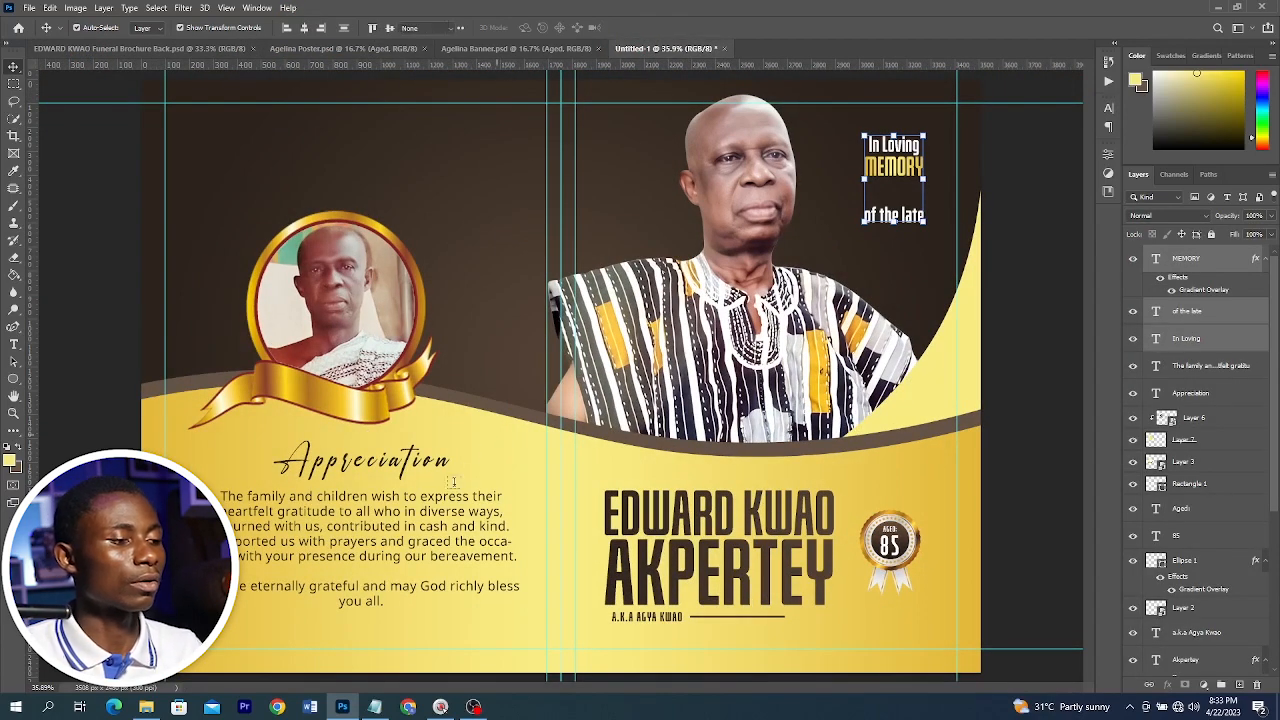
Shift the Appreciation block left and place a red rose image beside the tribute paragraph
drag(420, 522, 396, 523)
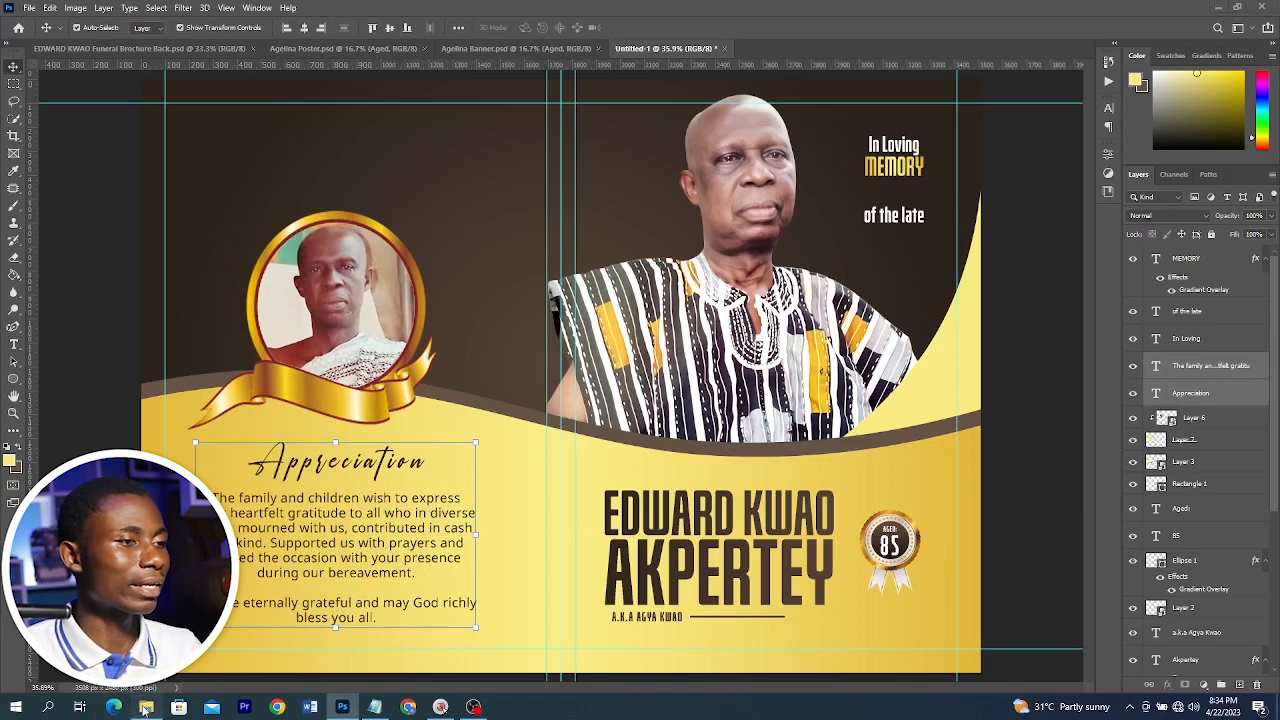
click(146, 708)
drag(865, 158, 362, 618)
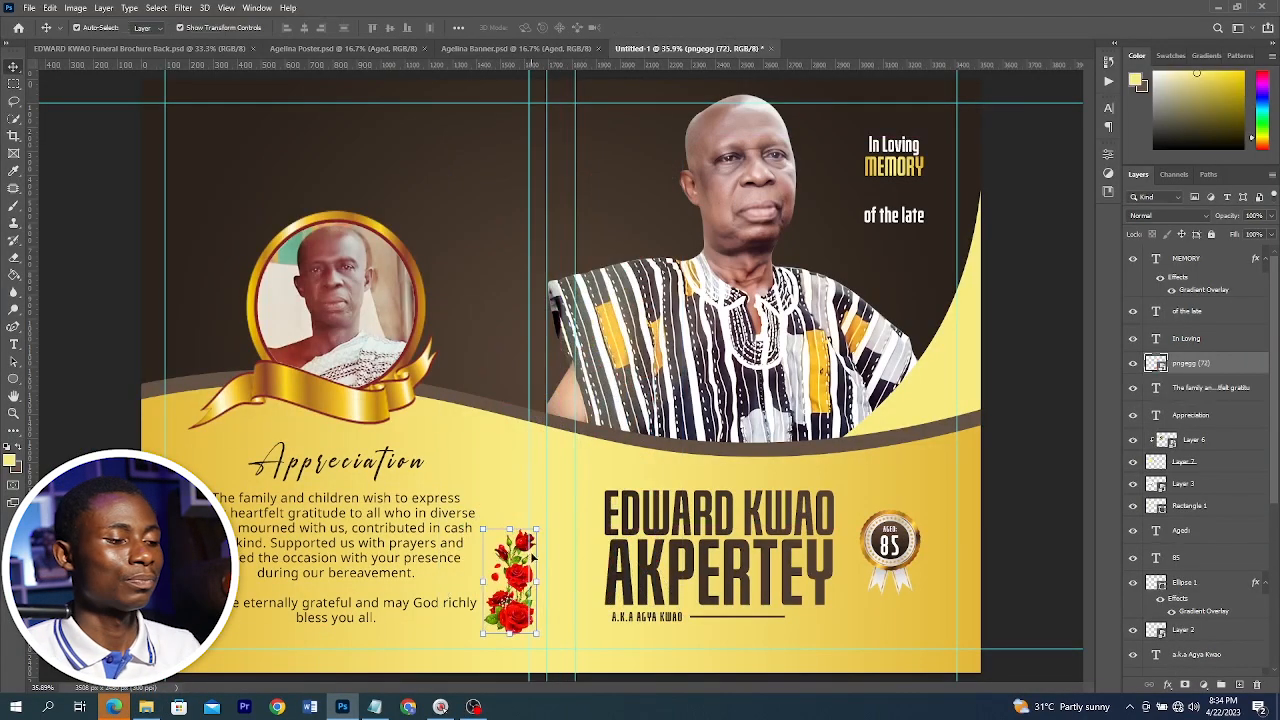
shift+click(383, 522)
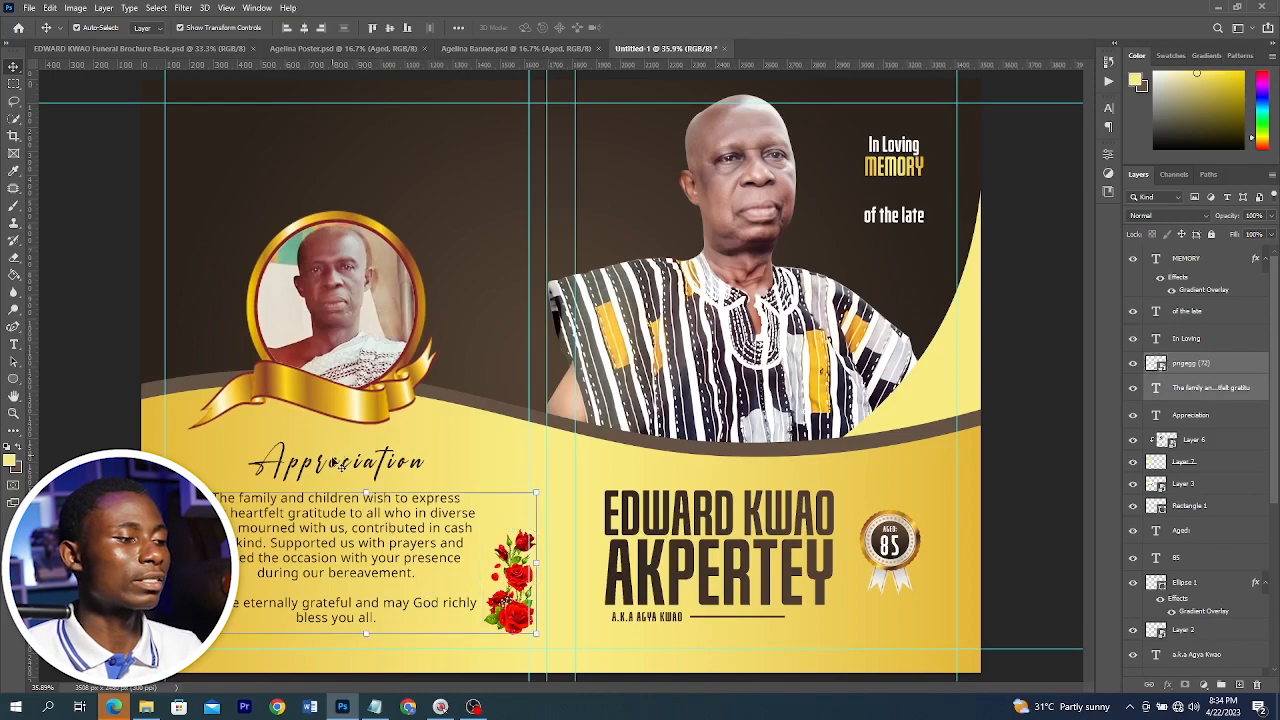
Scale the Appreciation block together with the rose down to about 89%
shift+click(334, 458)
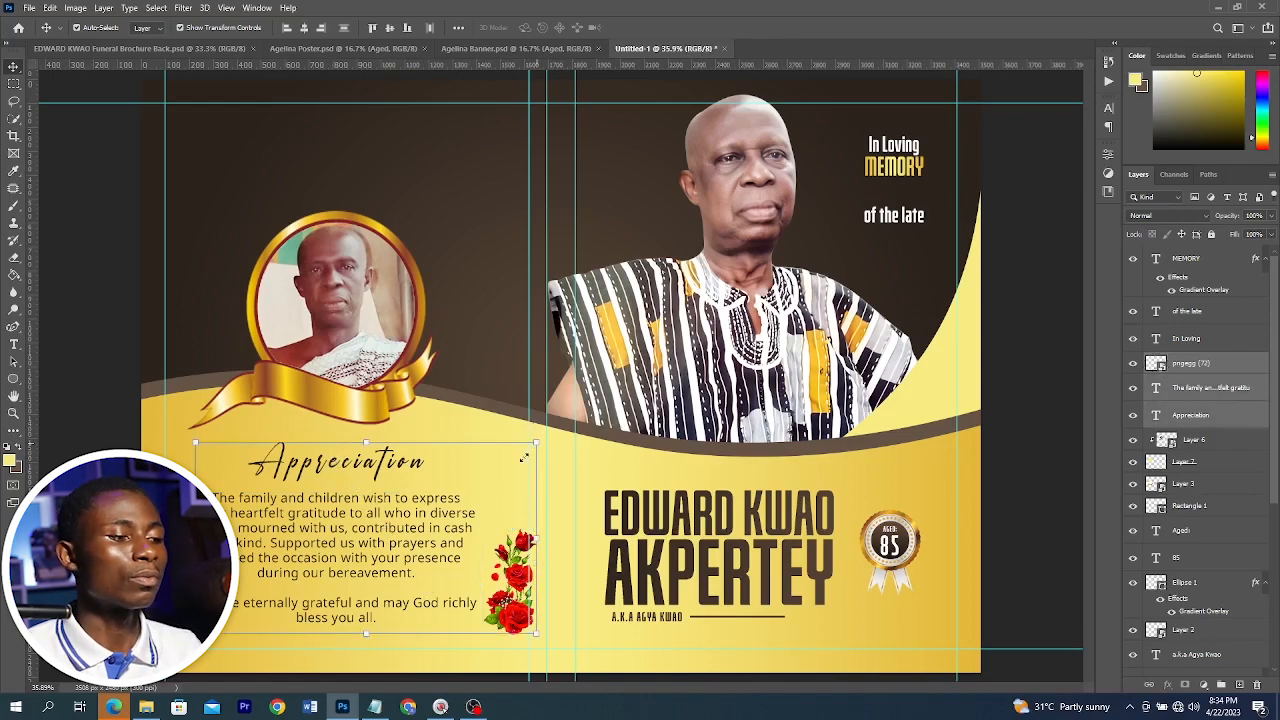
drag(536, 442, 530, 454)
double_click(472, 495)
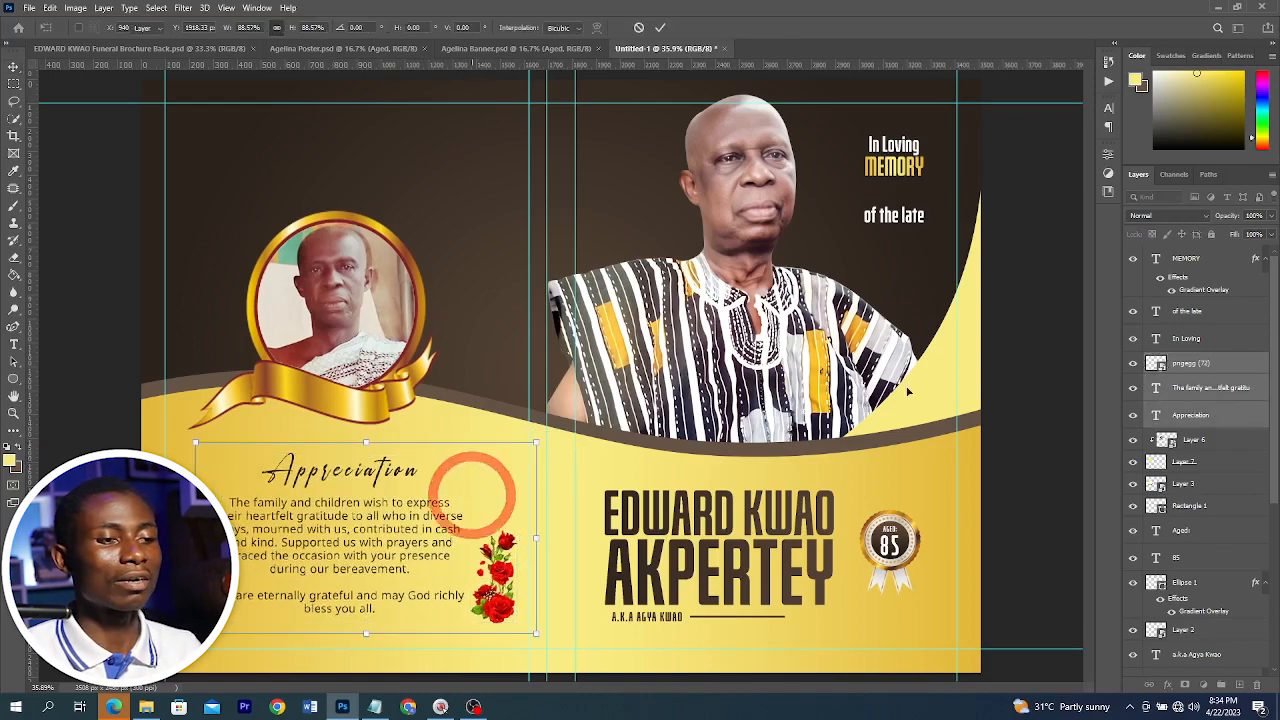
click(1006, 337)
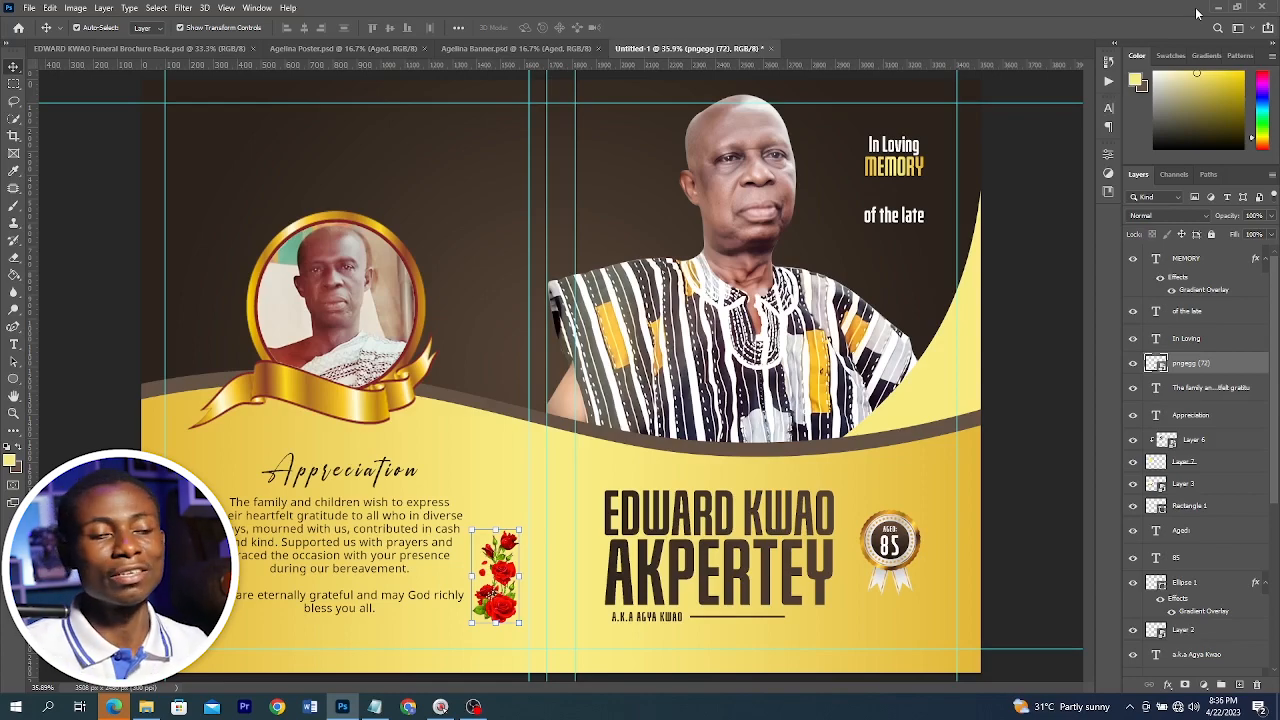
Create a new A3 document, 297 × 420 mm at 300 ppi, and fit it on screen
key(ctrl+n)
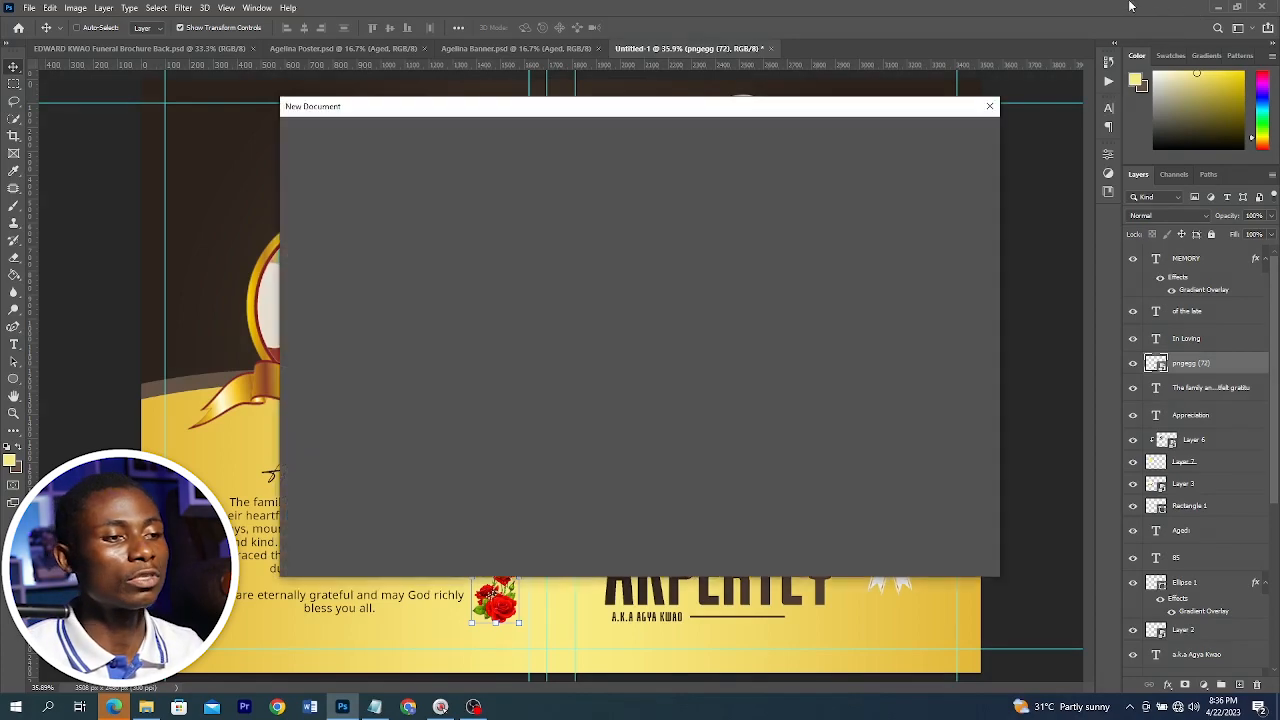
click(713, 234)
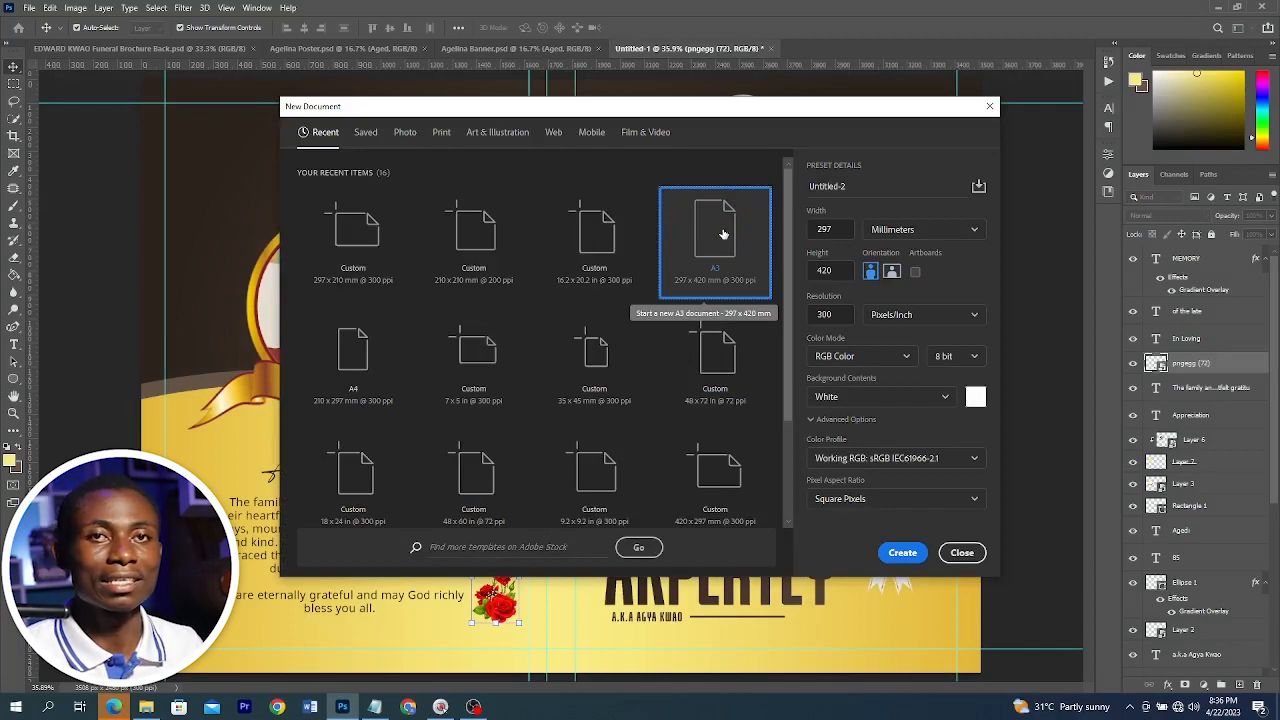
click(902, 552)
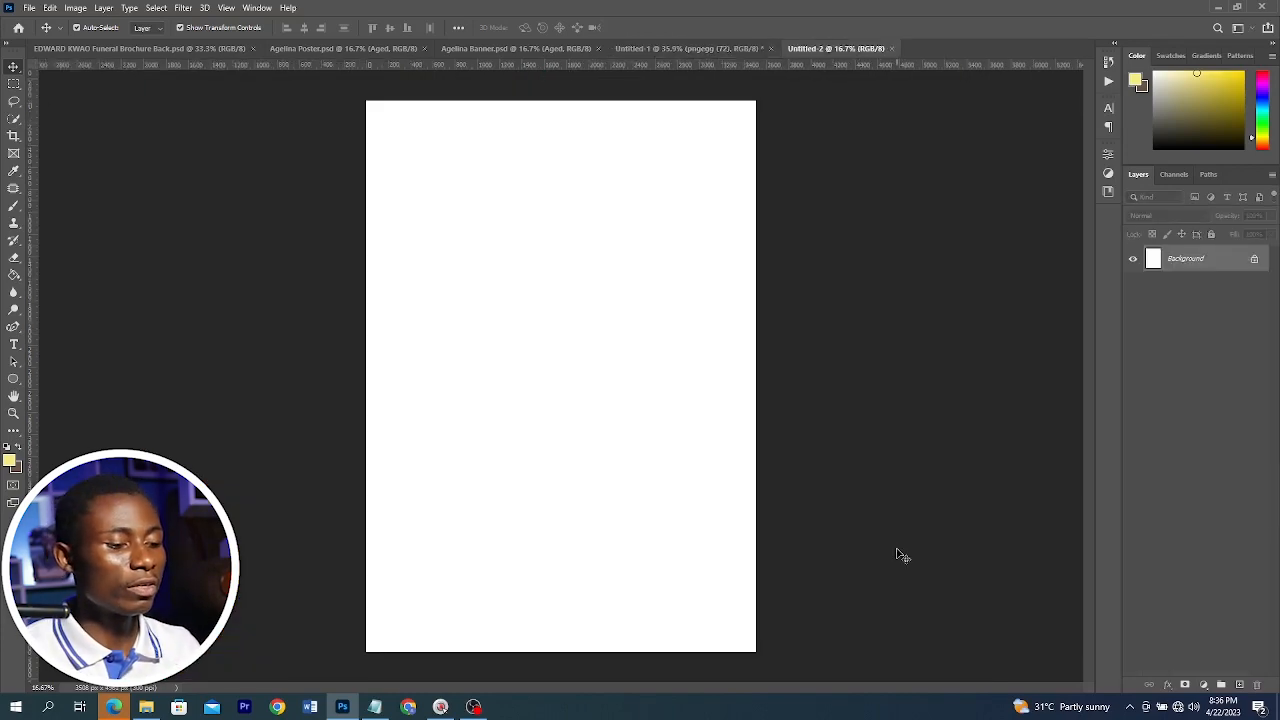
key(ctrl+0)
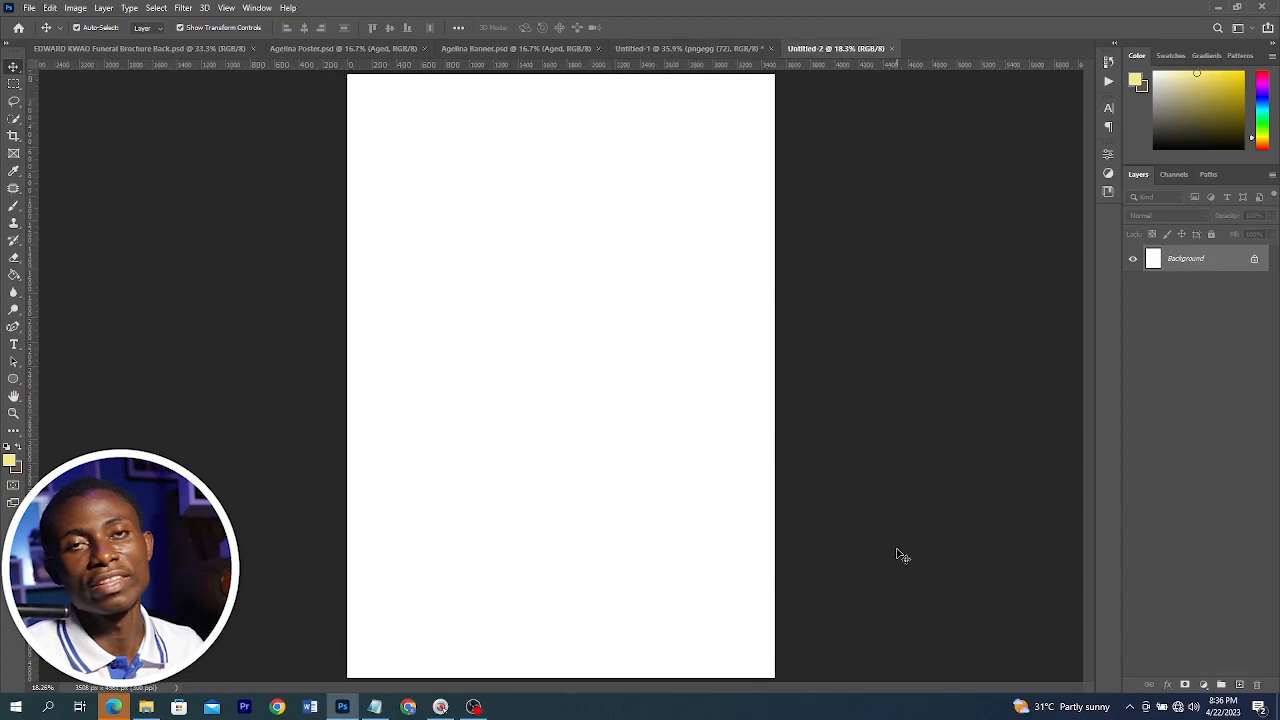
Compare with the Angelina Poster reference, then trace a closed four-point pen path around the top half of the A3 page
click(323, 49)
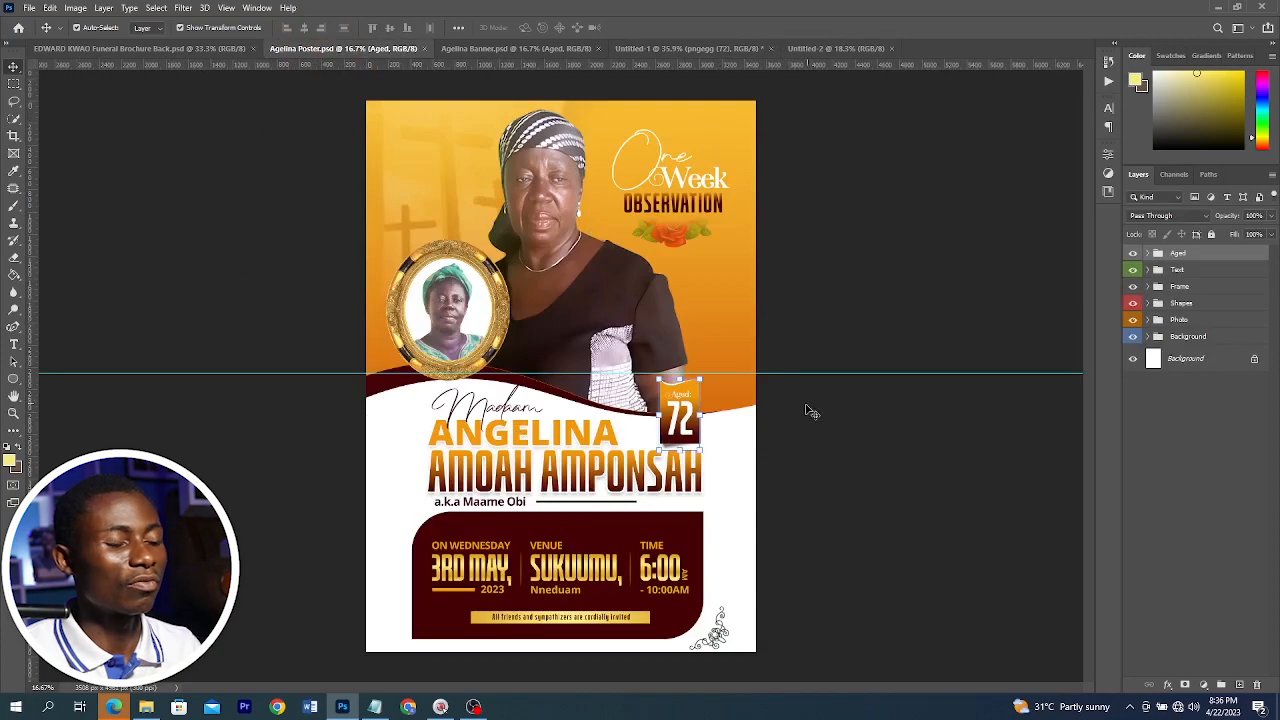
click(836, 48)
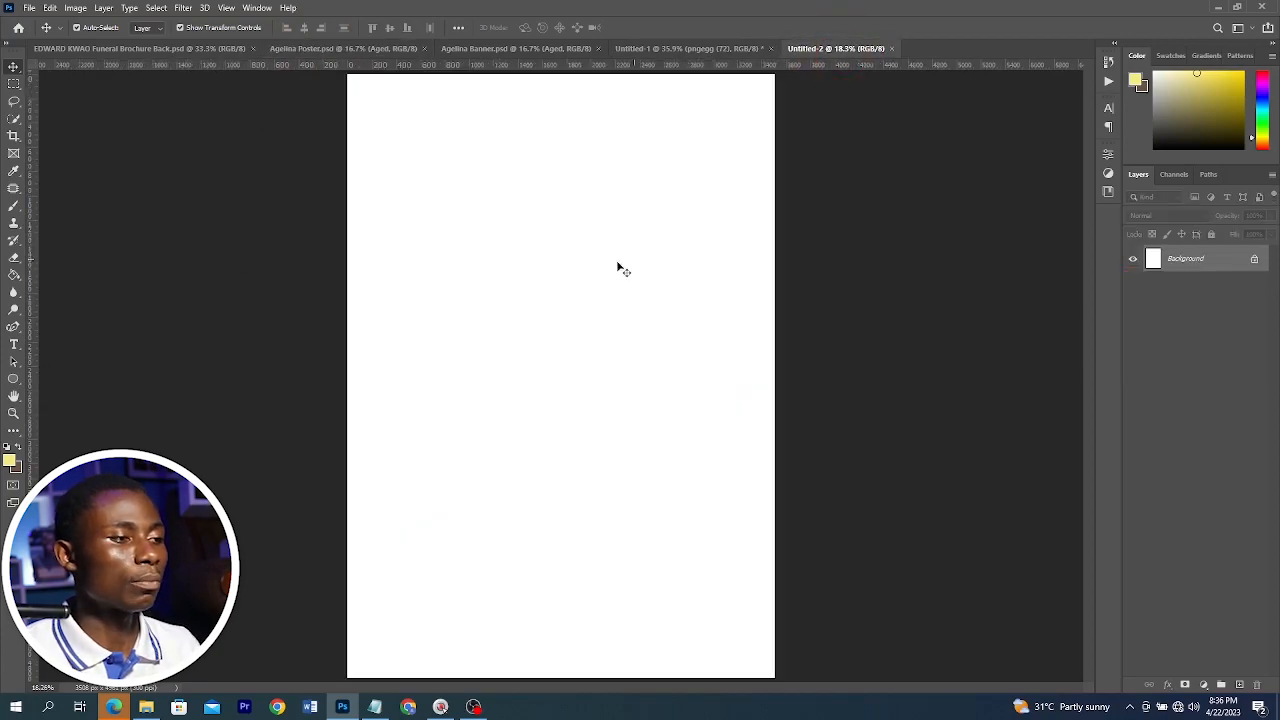
key(p)
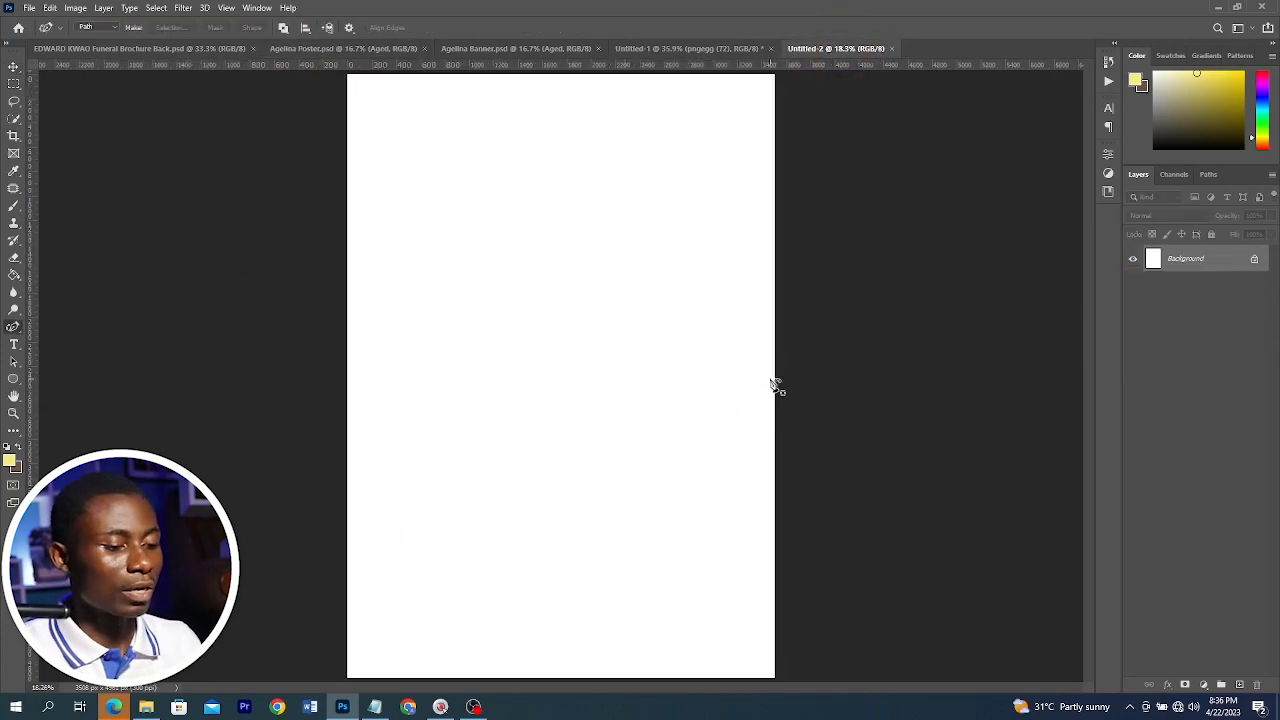
click(793, 375)
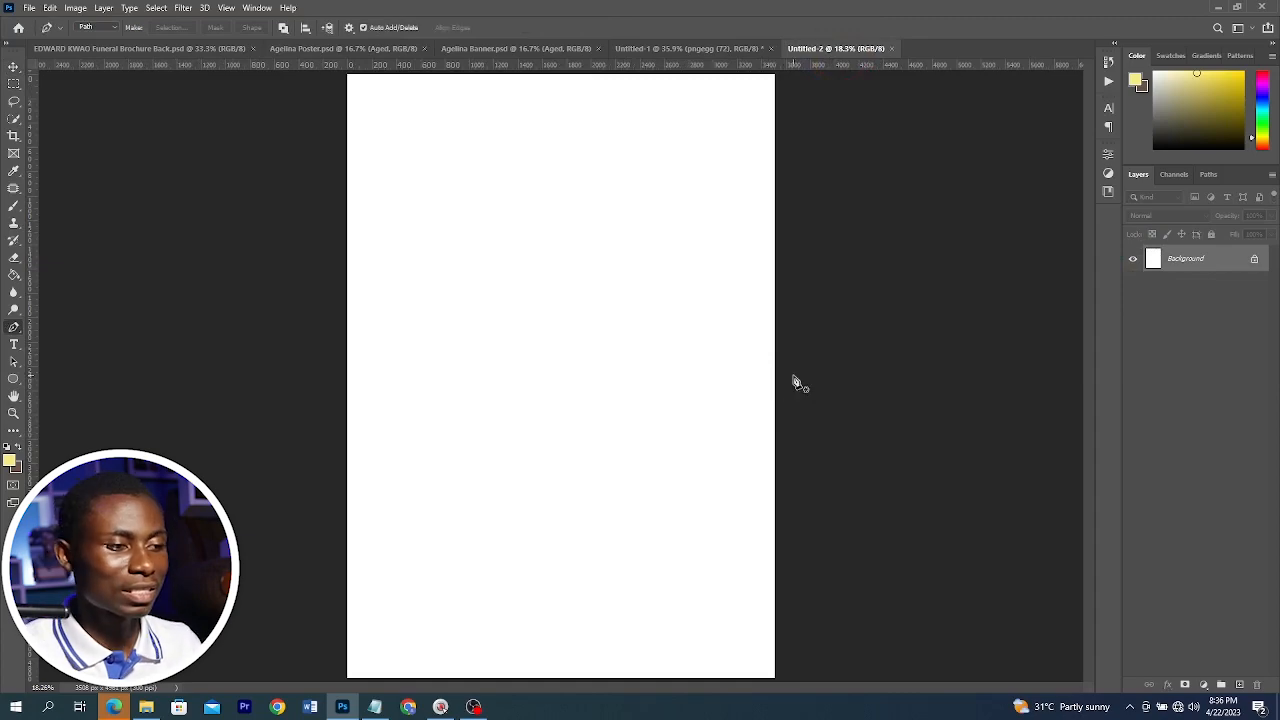
click(327, 394)
click(342, 78)
key(ctrl+minus)
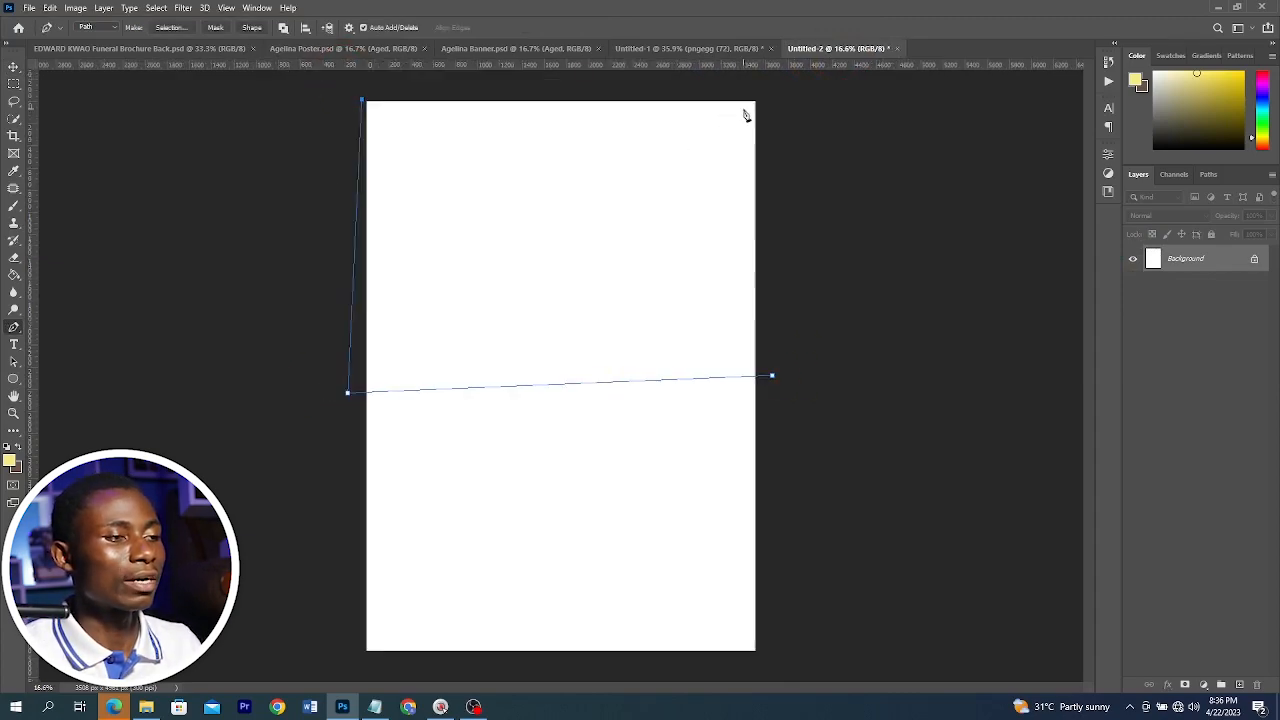
click(771, 89)
click(772, 376)
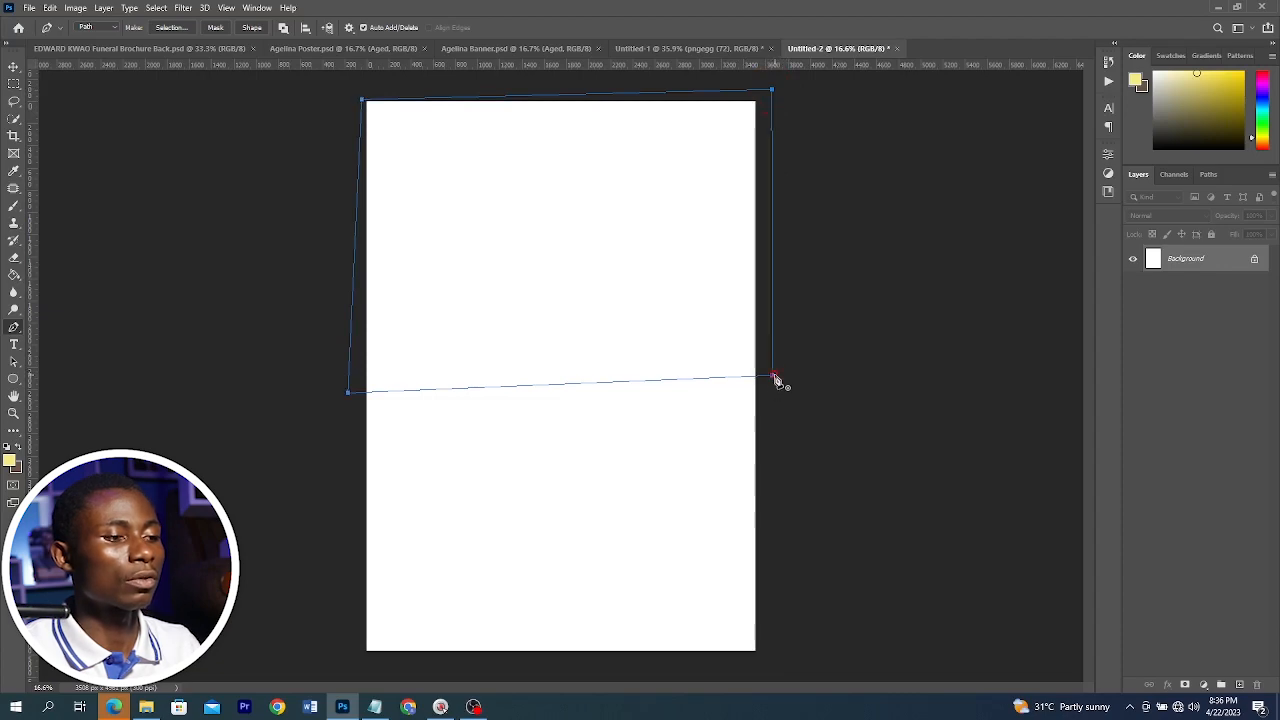
Bend the path's bottom edge into a wave with the Curvature Pen Tool and convert the path into a filled shape
right_click(13, 327)
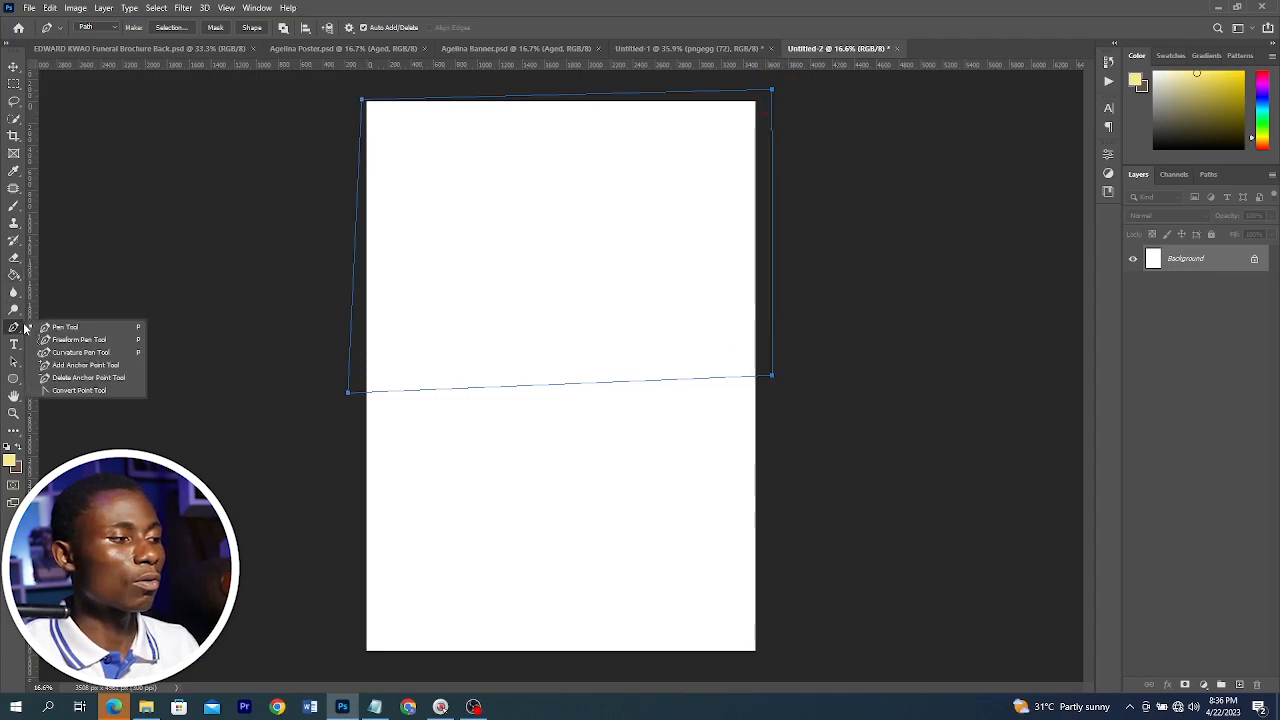
click(66, 356)
click(378, 391)
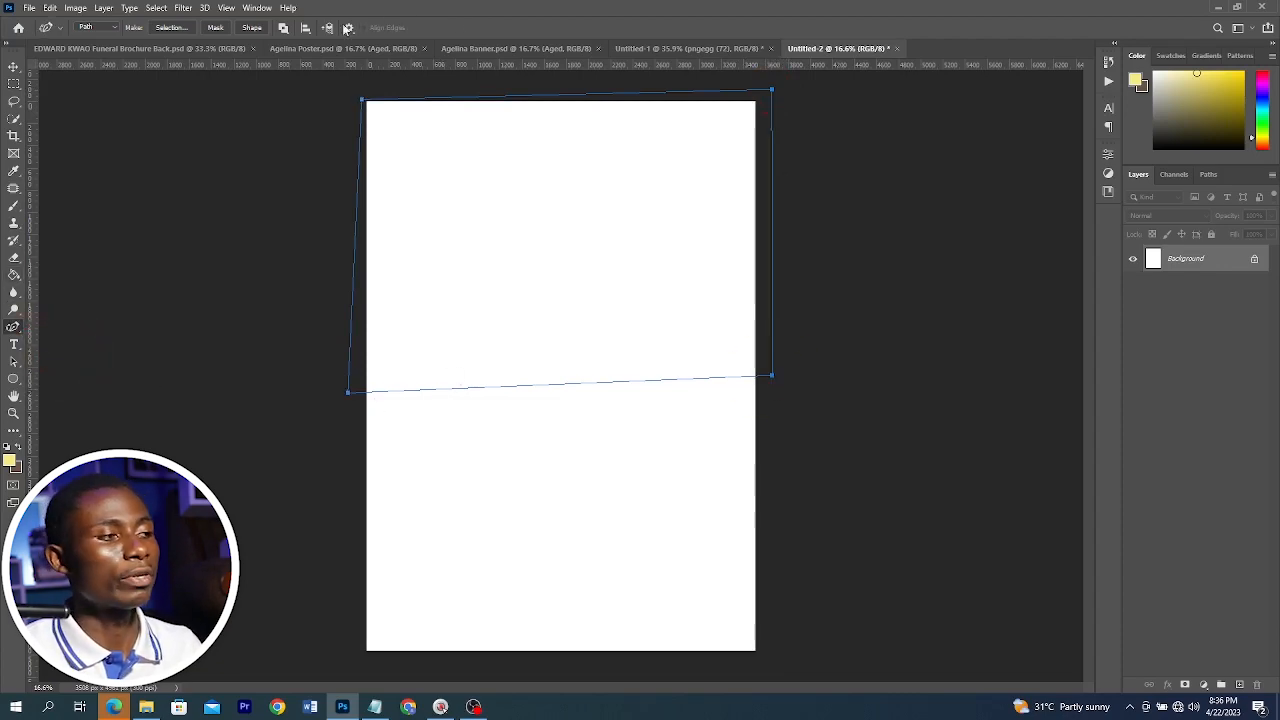
click(352, 48)
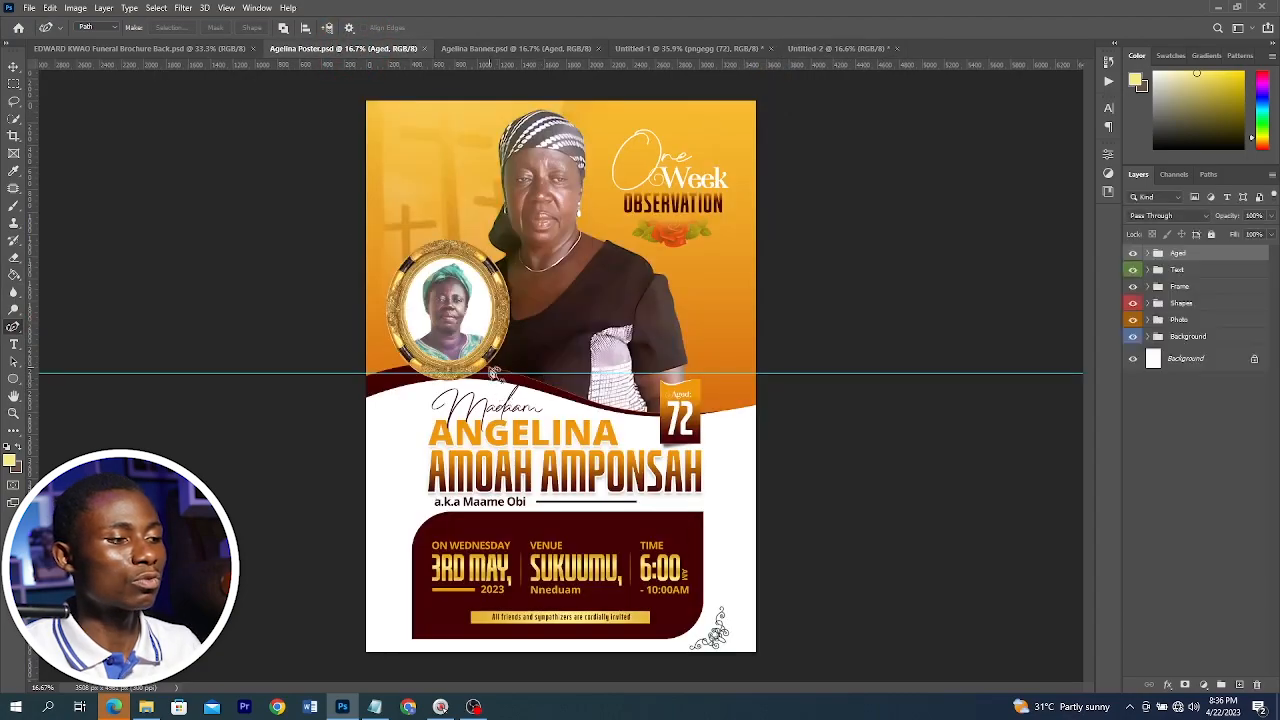
click(836, 48)
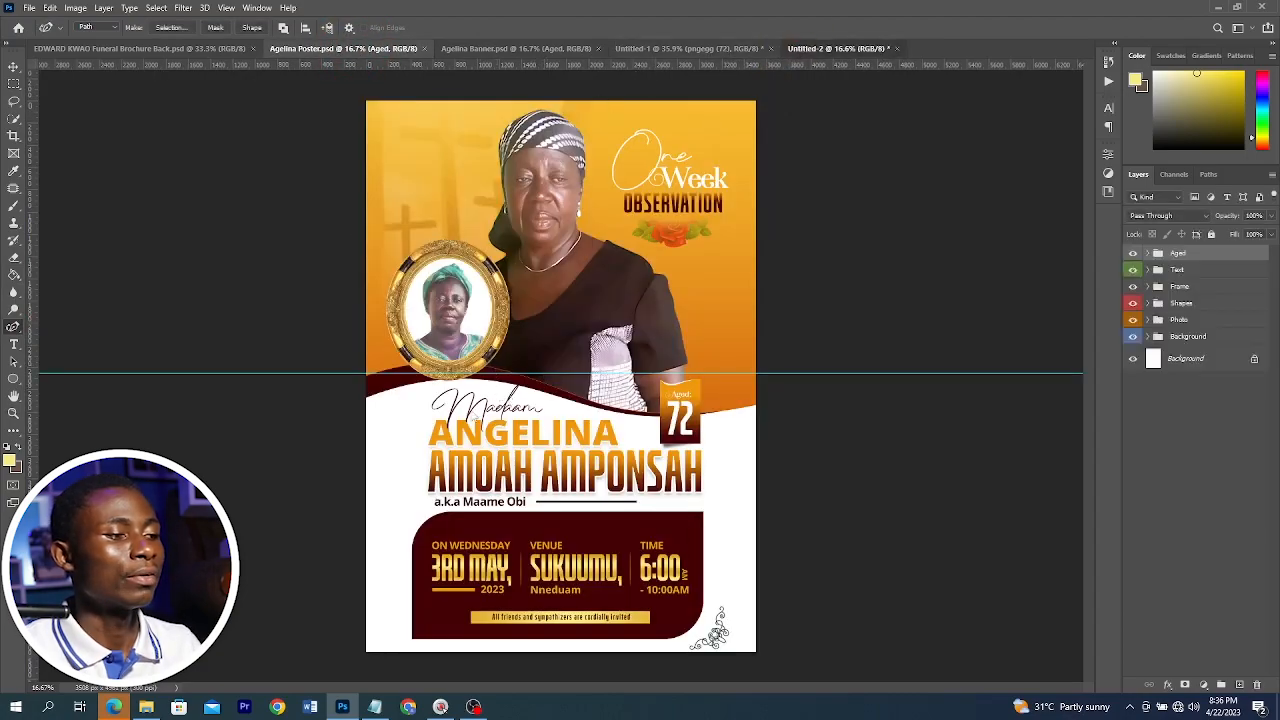
drag(457, 389, 450, 346)
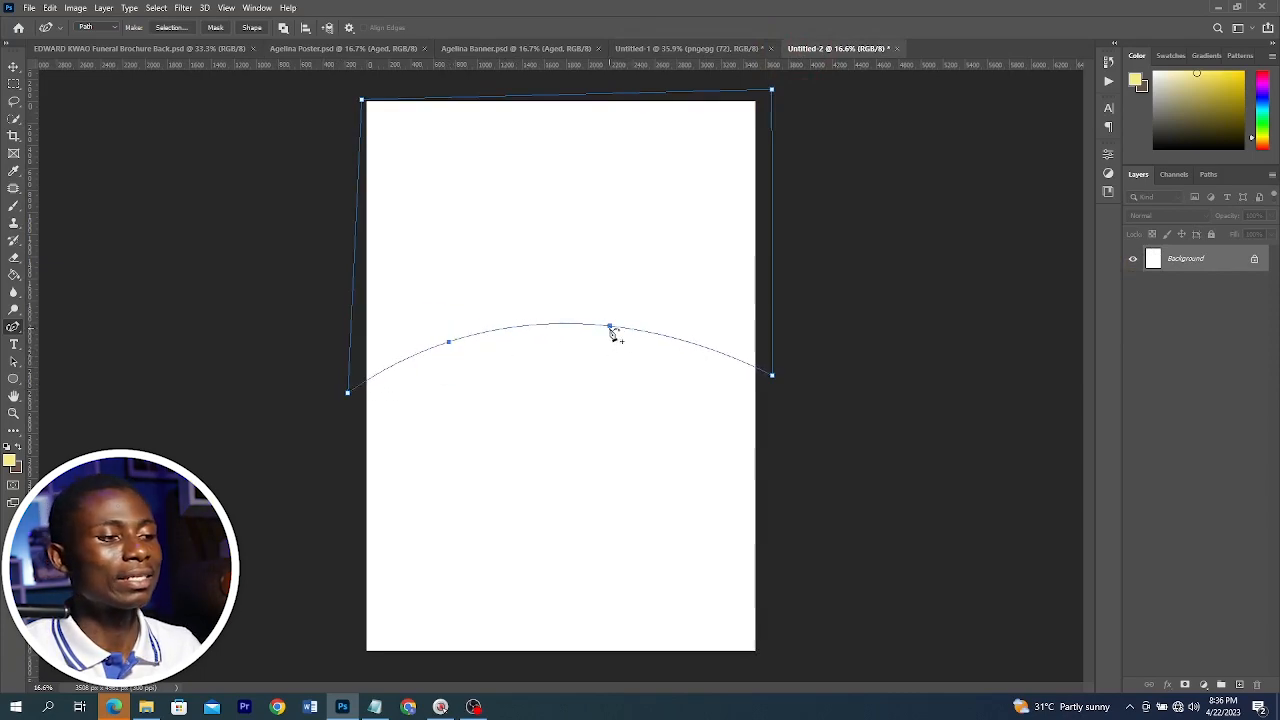
drag(607, 331, 613, 373)
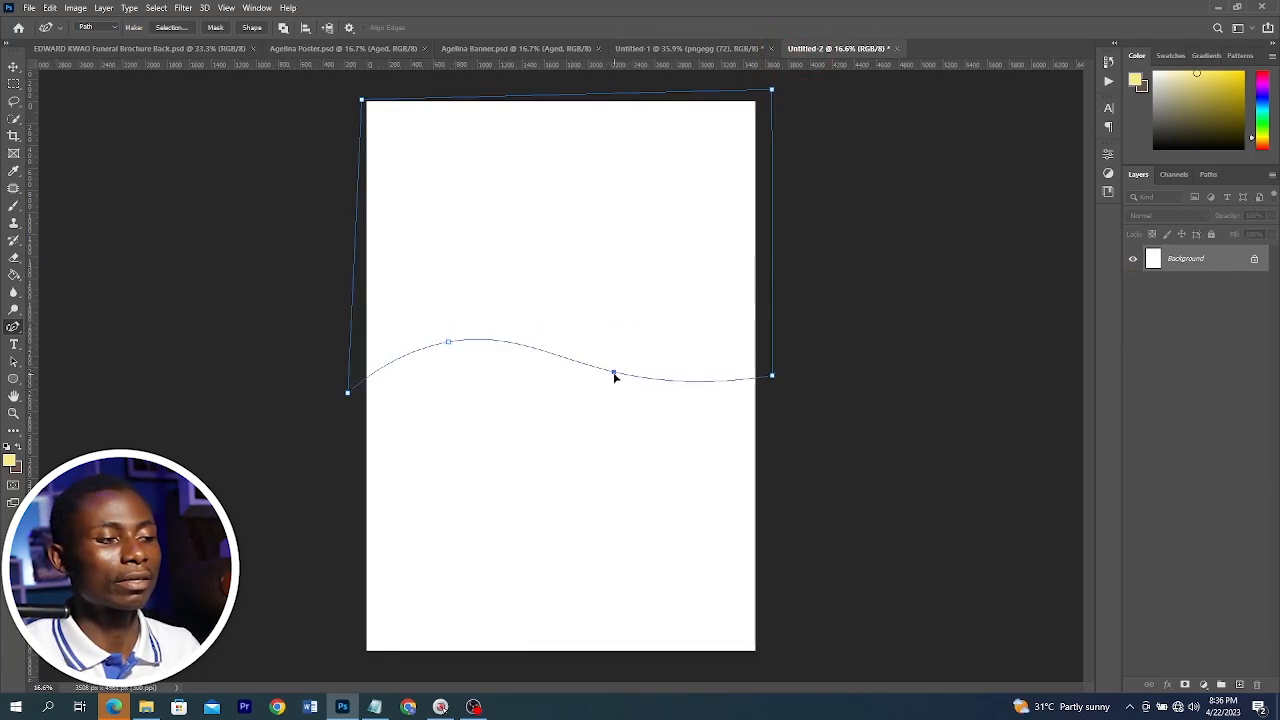
click(251, 28)
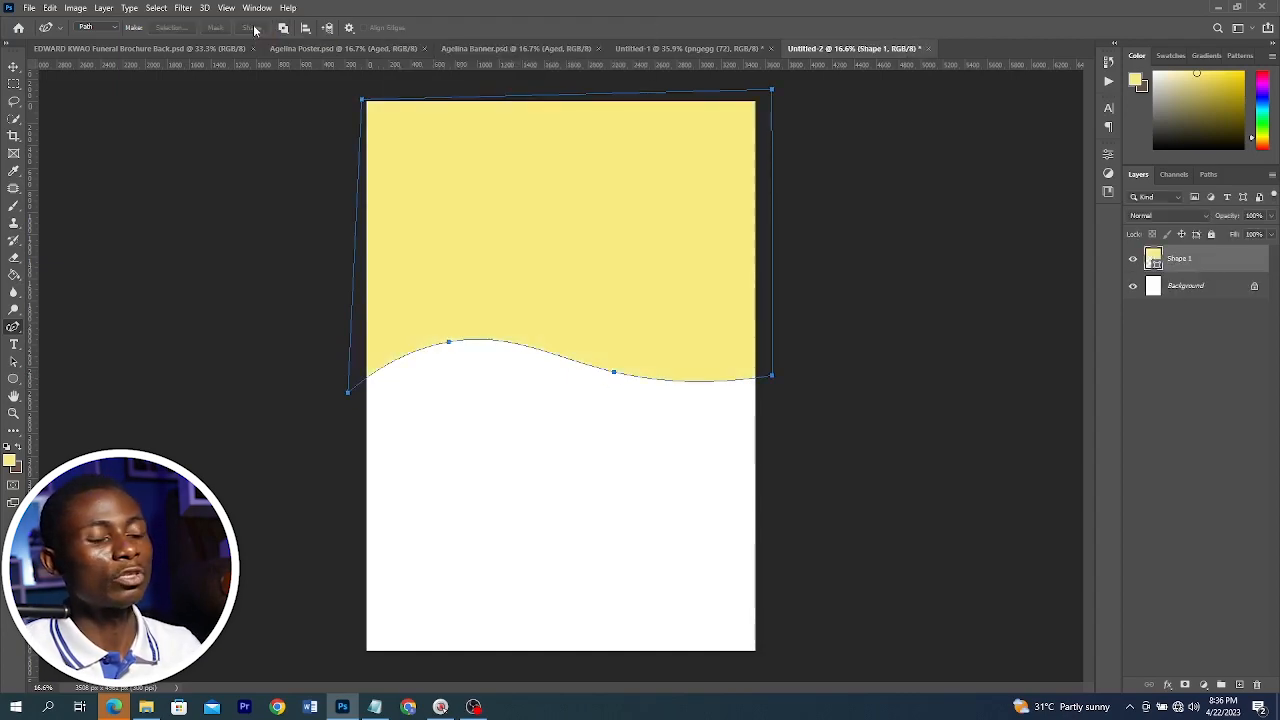
Add a new layer and draw a second closed pen path over the left part of the top area, down to the wave
click(1239, 684)
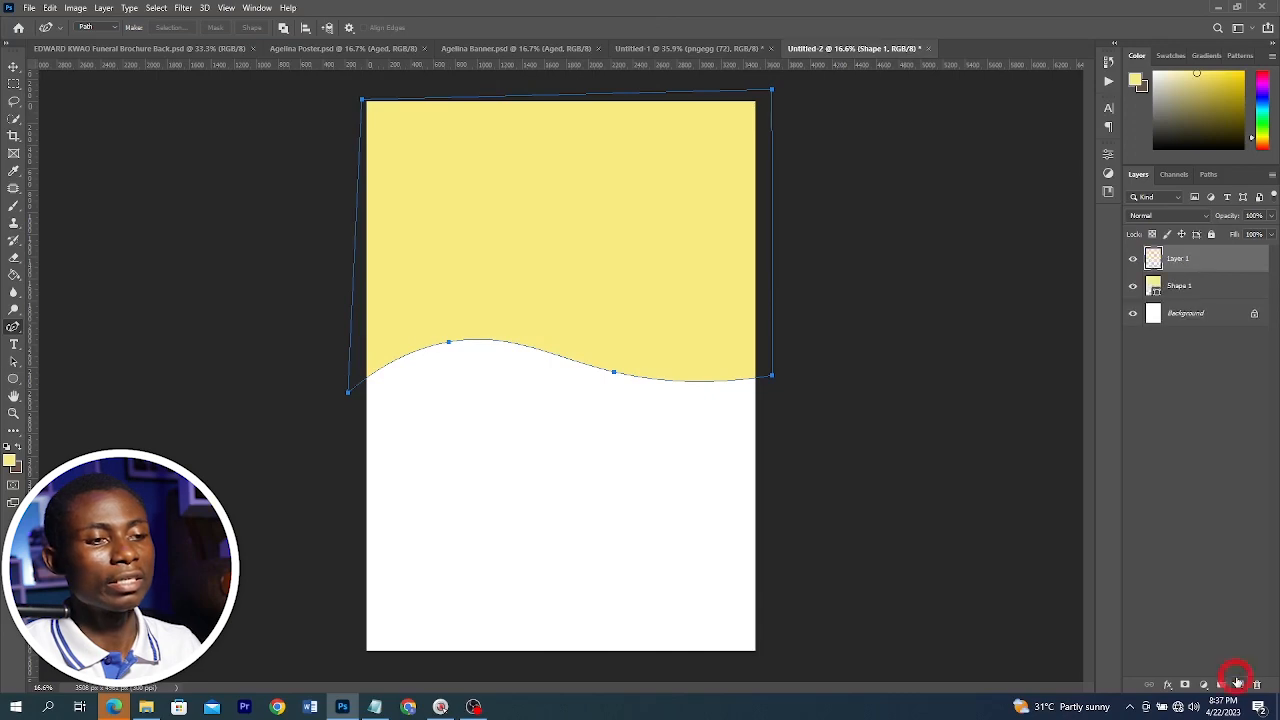
key(shift+p)
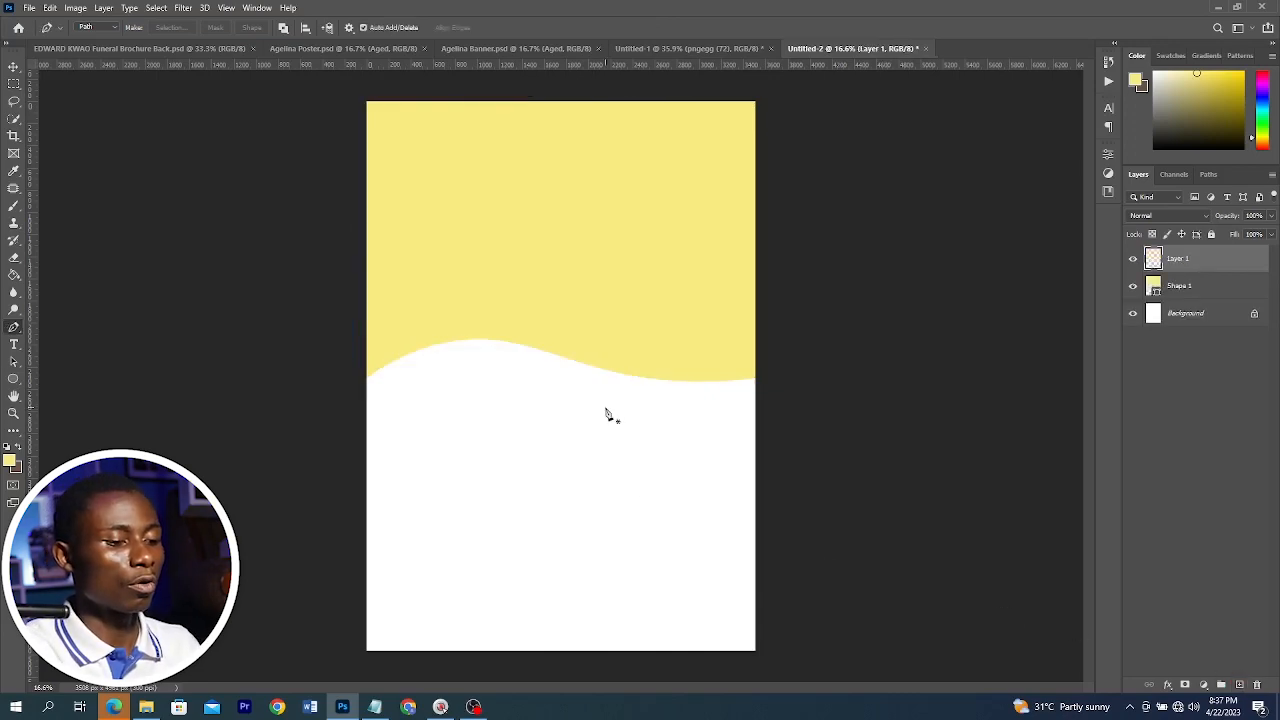
click(672, 378)
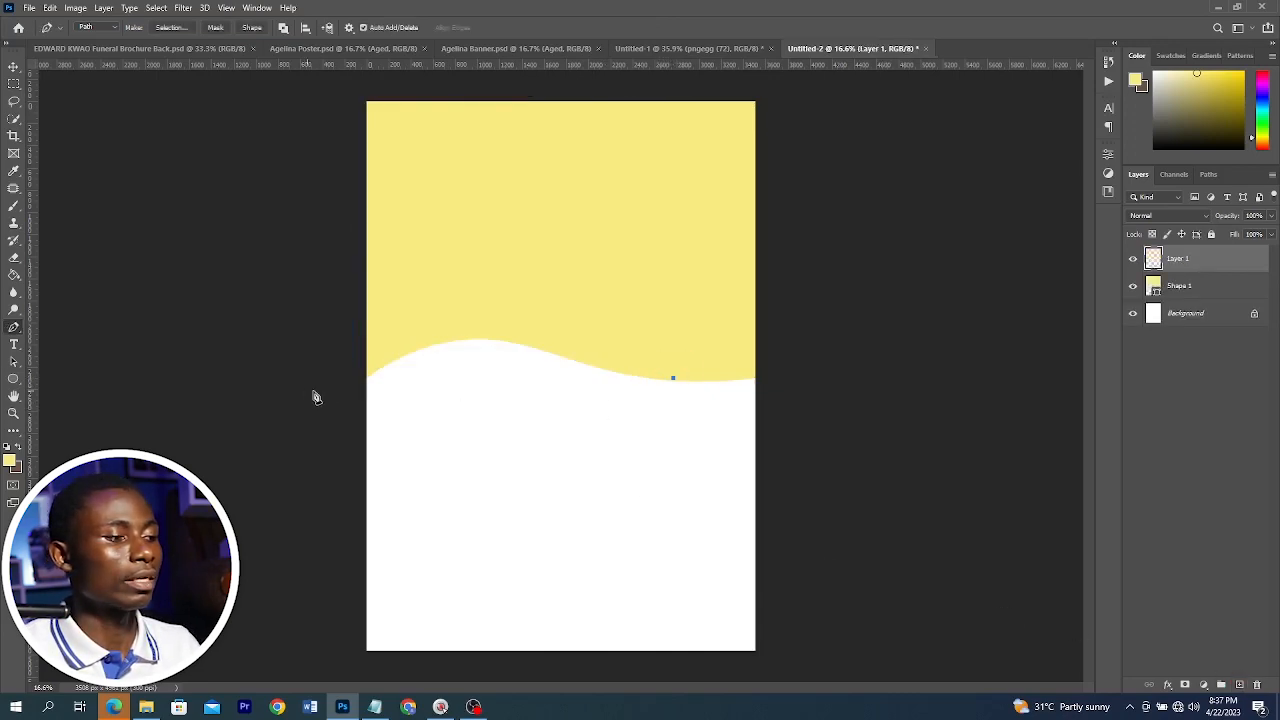
click(364, 386)
click(362, 85)
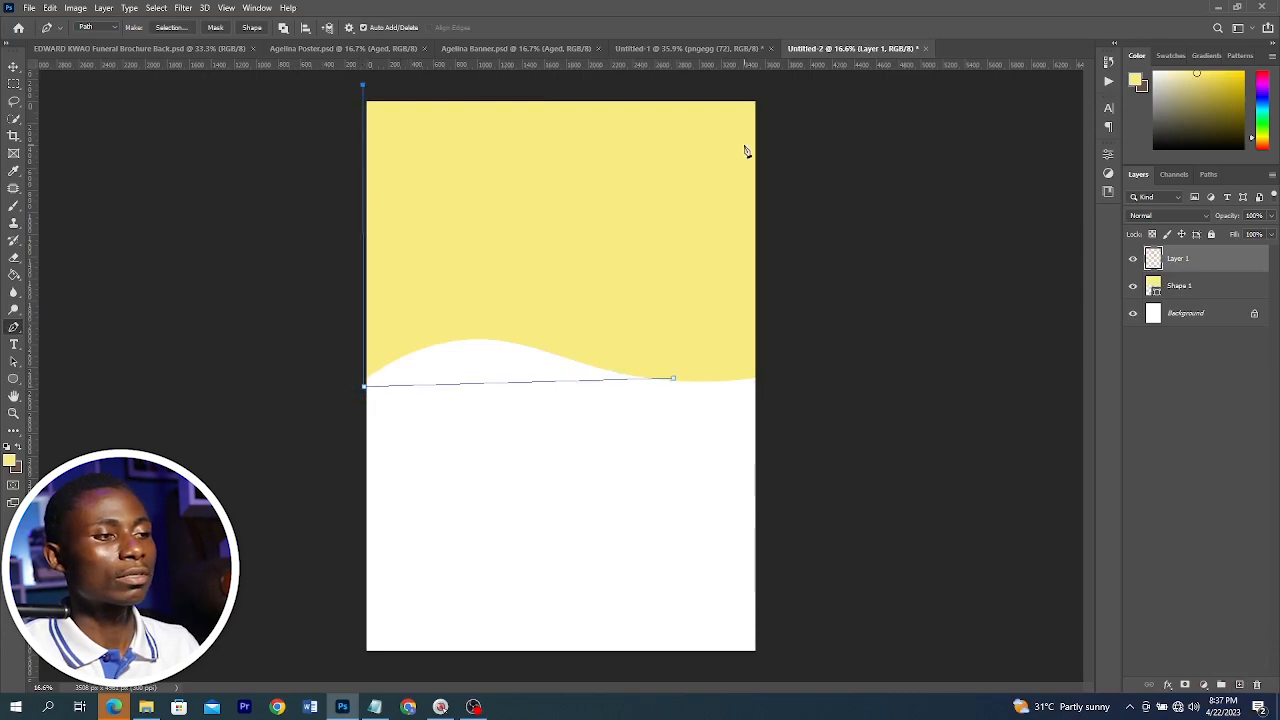
click(743, 145)
click(672, 325)
click(677, 380)
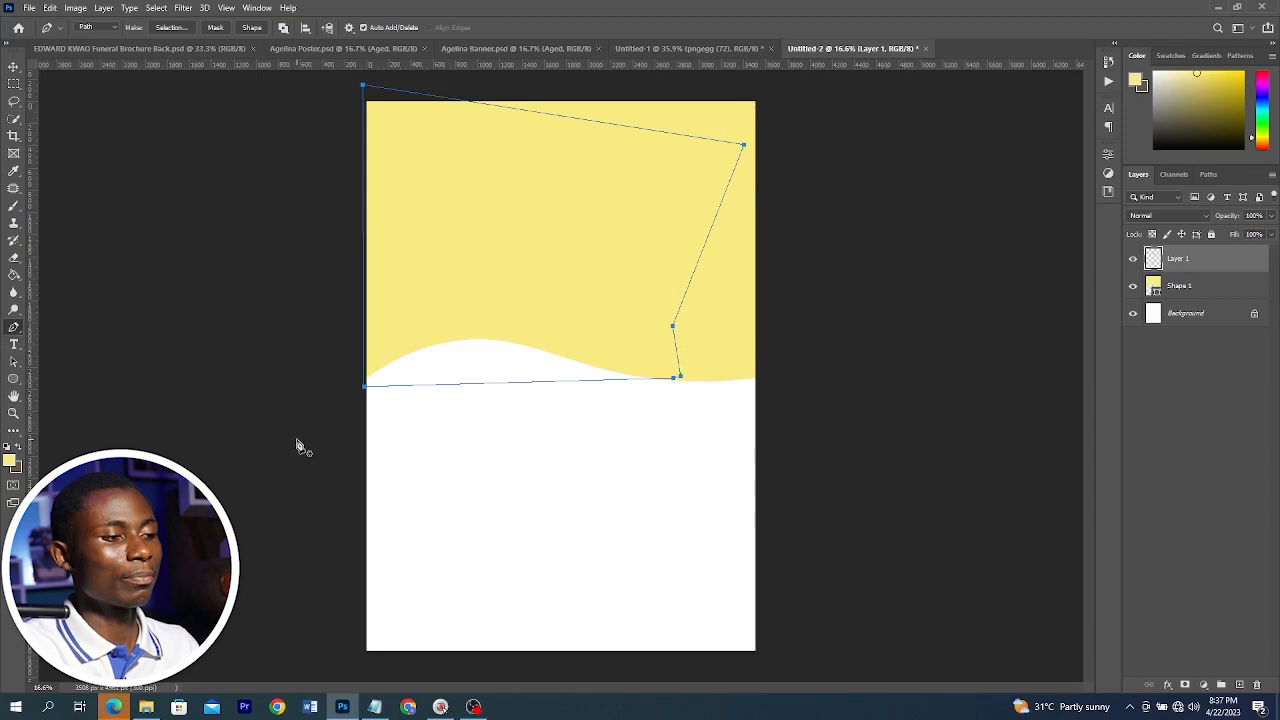
Curve the second path's bottom edge to follow the wave and convert it into a shape
drag(466, 383, 460, 357)
mouse_move(606, 358)
mouse_down()
mouse_move(600, 380)
mouse_move(613, 378)
mouse_up()
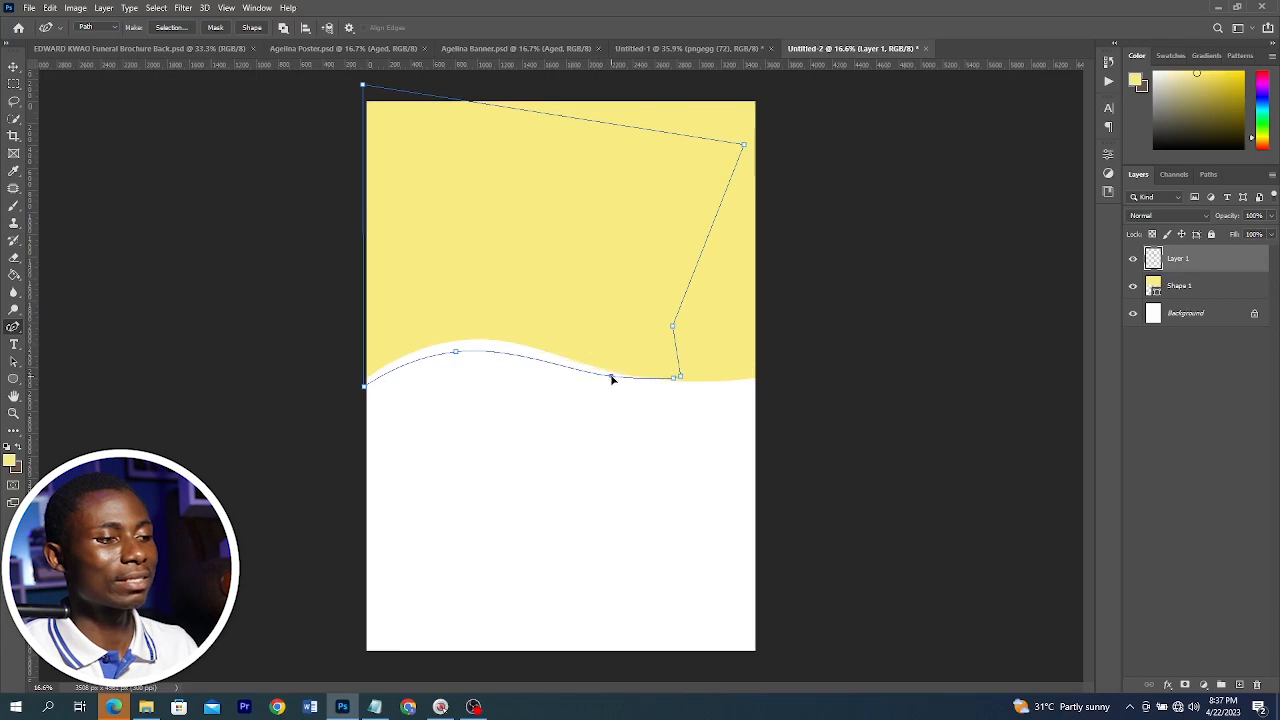
click(251, 28)
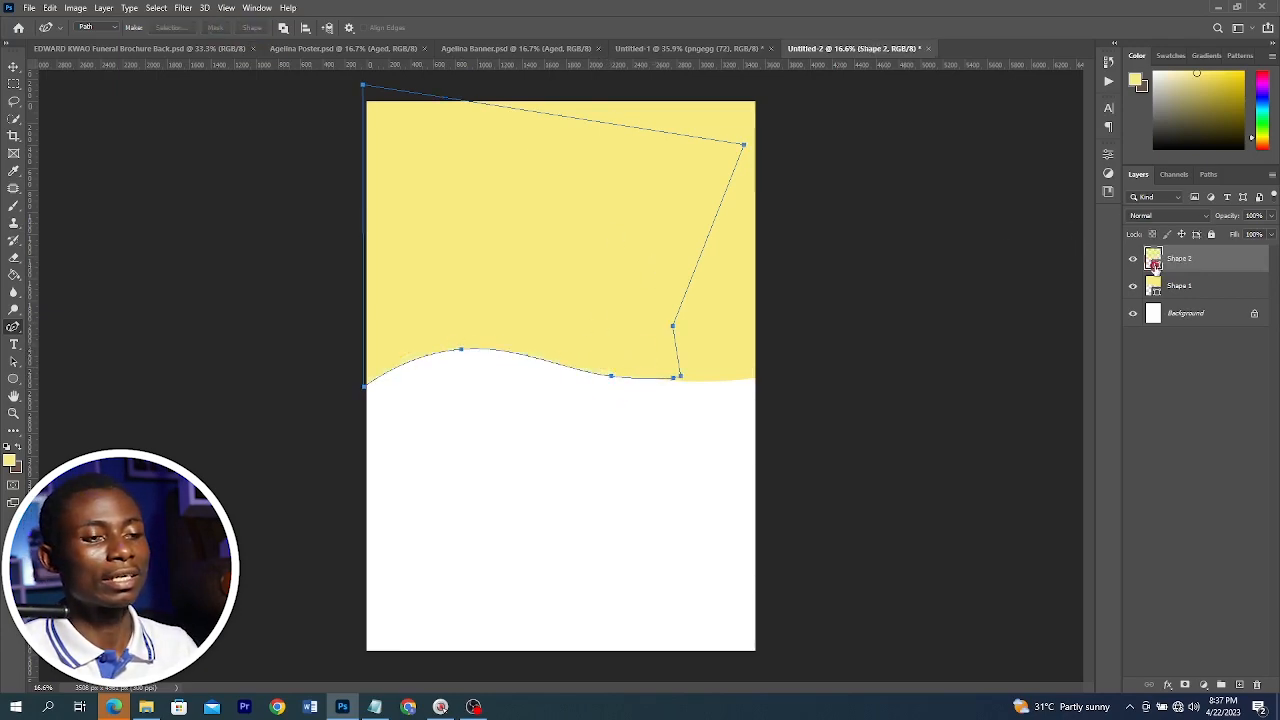
Set the second shape's fill colour to a darker golden yellow
double_click(1155, 262)
click(1036, 294)
click(1229, 266)
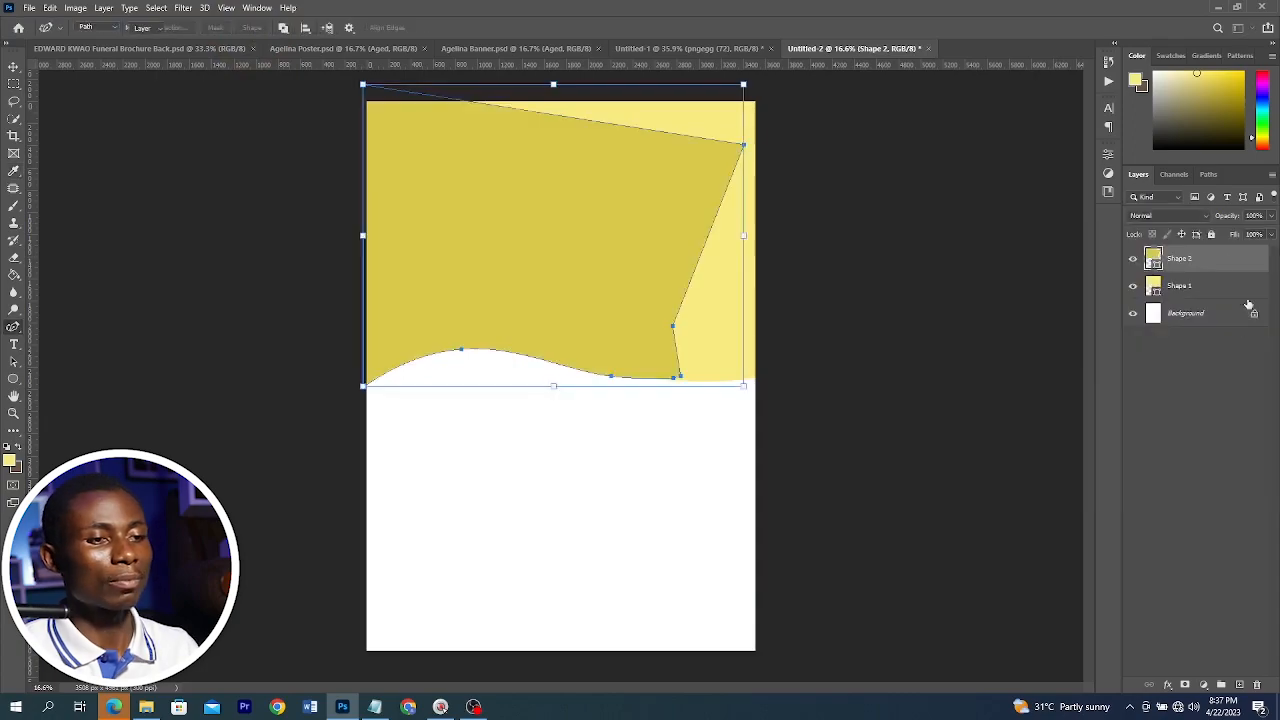
Move the darker shape's layer below the first shape layer
key(v)
drag(1195, 260, 1195, 298)
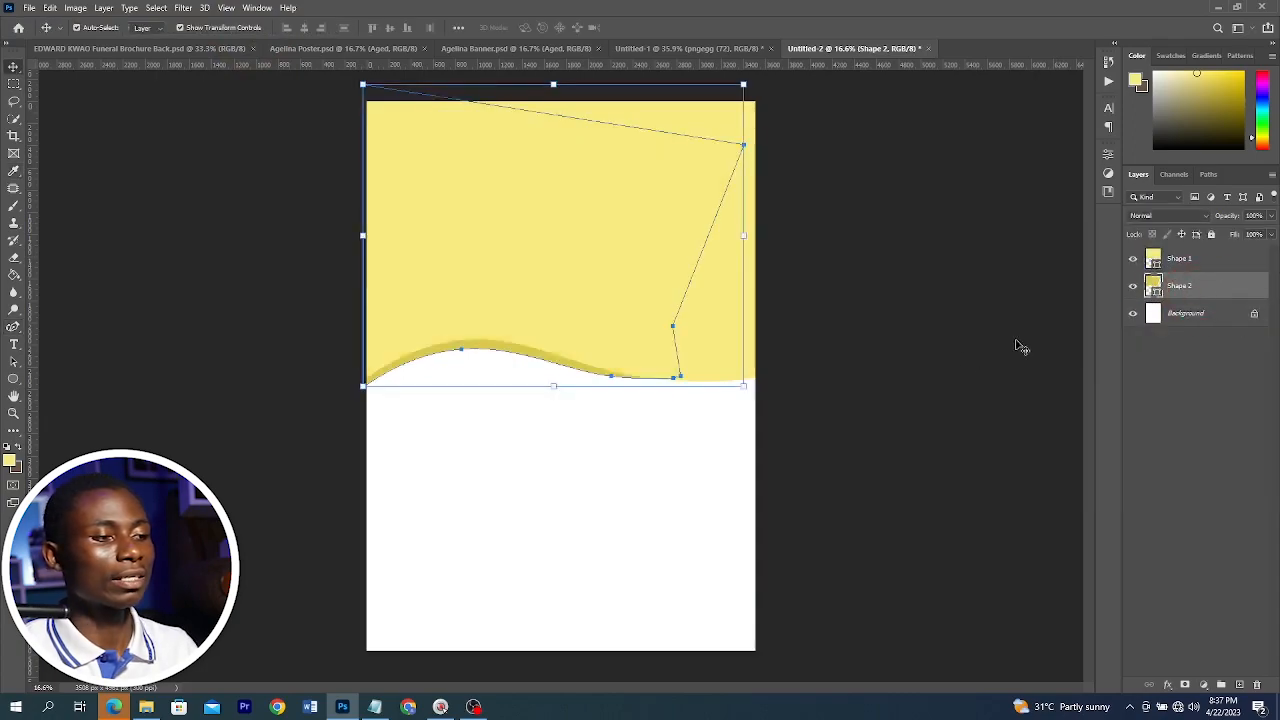
click(913, 347)
Check the reference poster and nudge the darker shape slightly down so it shows as a band under the wave
click(336, 48)
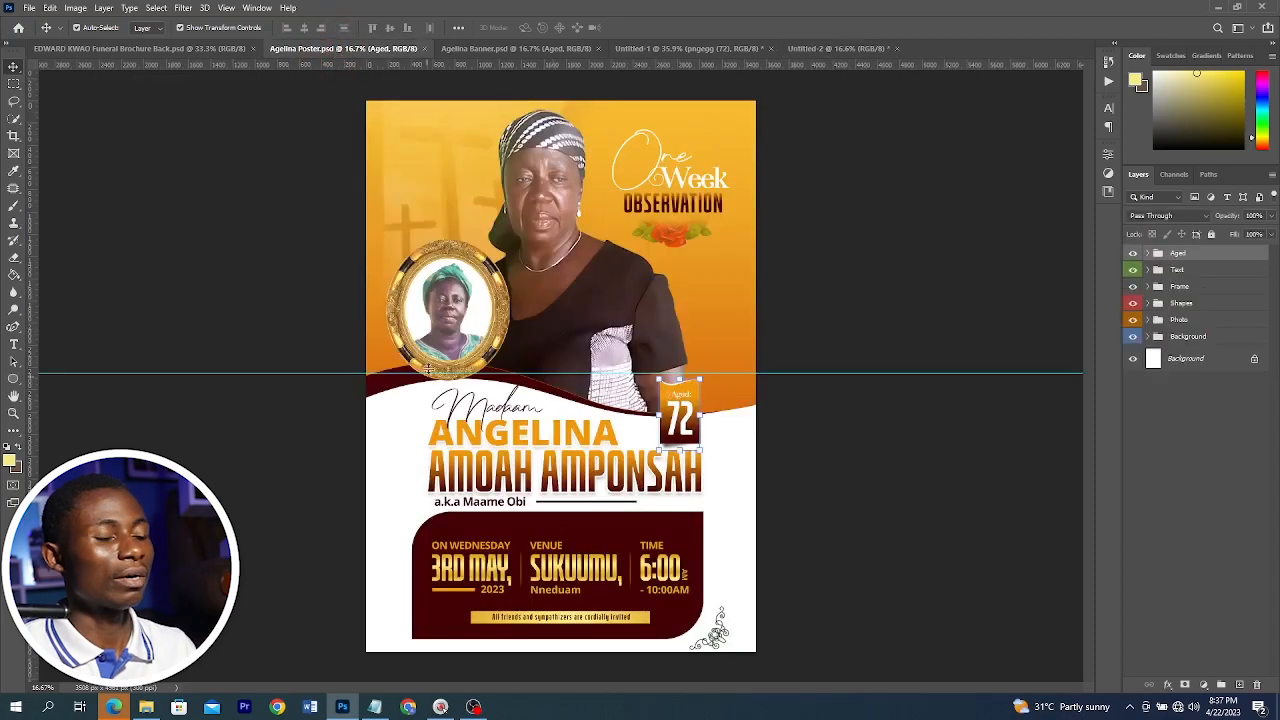
click(826, 48)
click(474, 352)
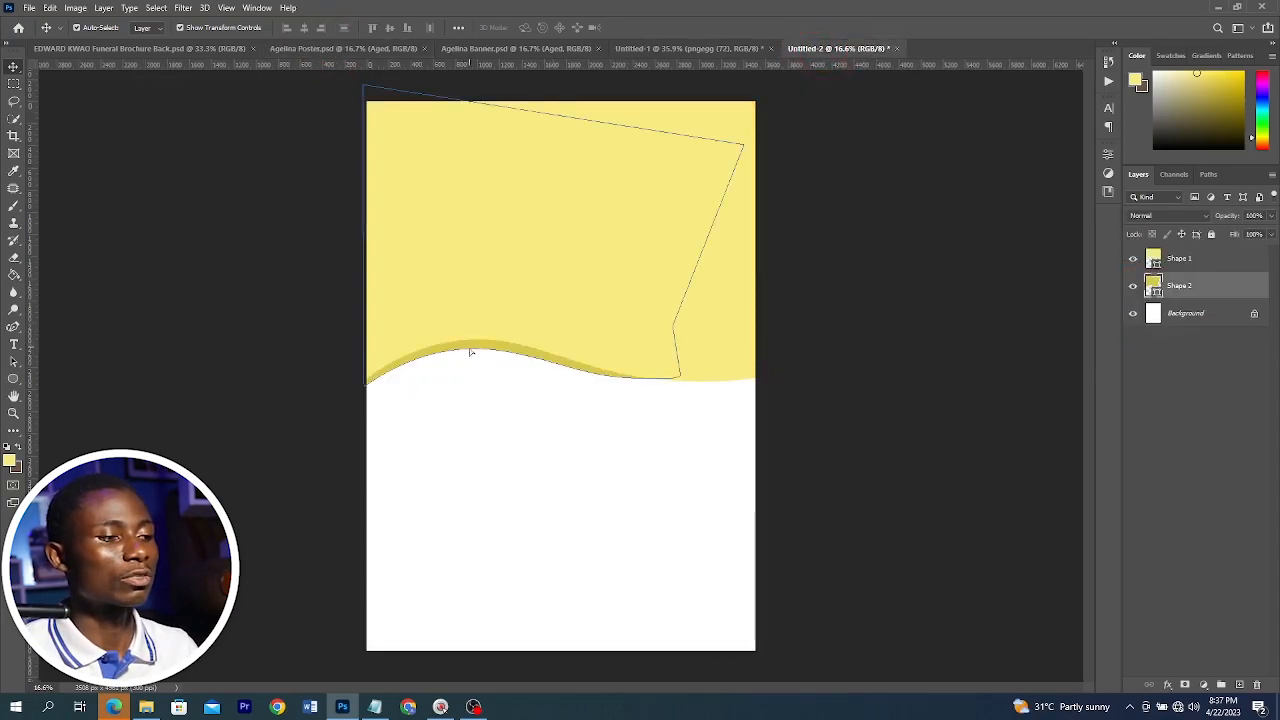
drag(470, 352, 474, 355)
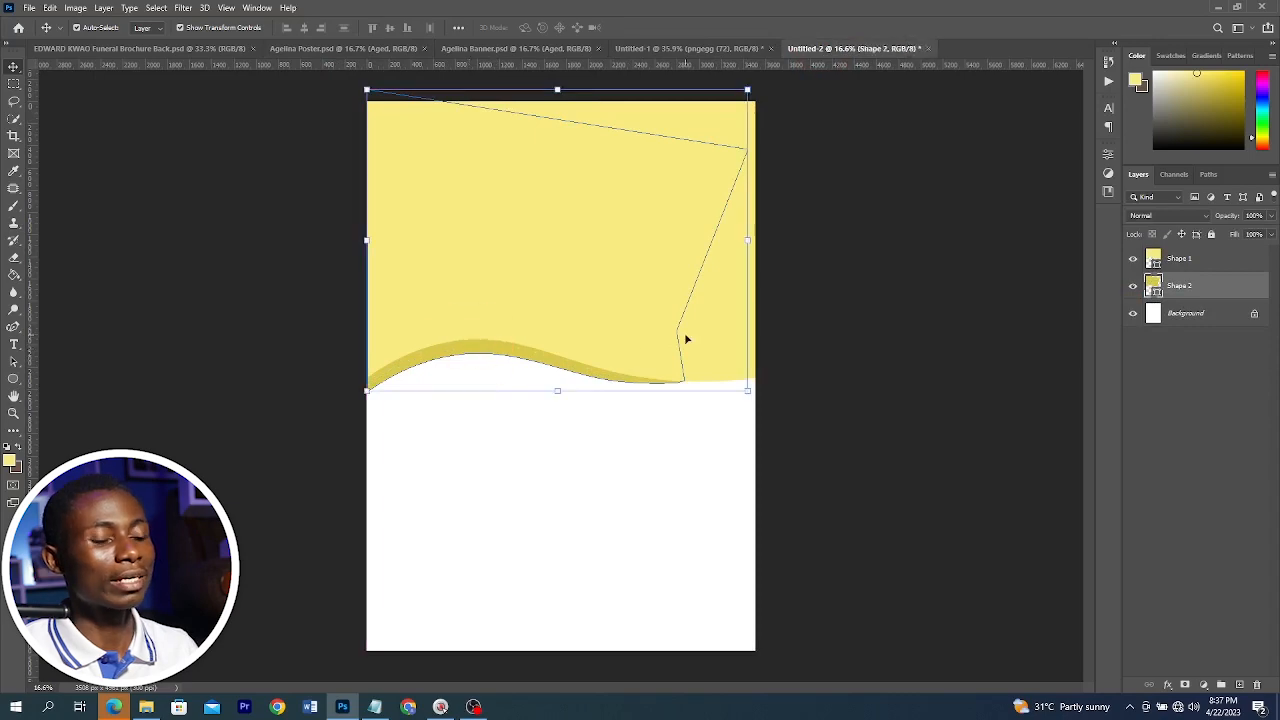
click(937, 293)
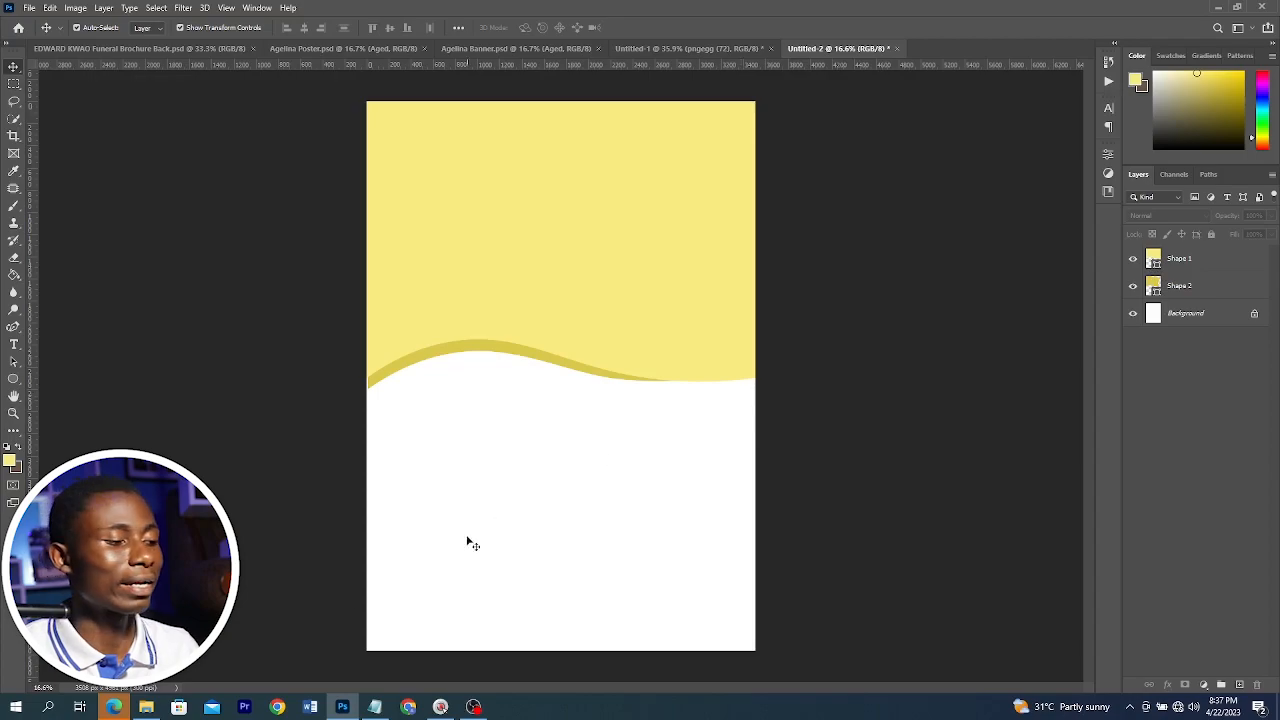
Switch to File Explorer and open the New folder of assets inside the Brochure folder
click(148, 706)
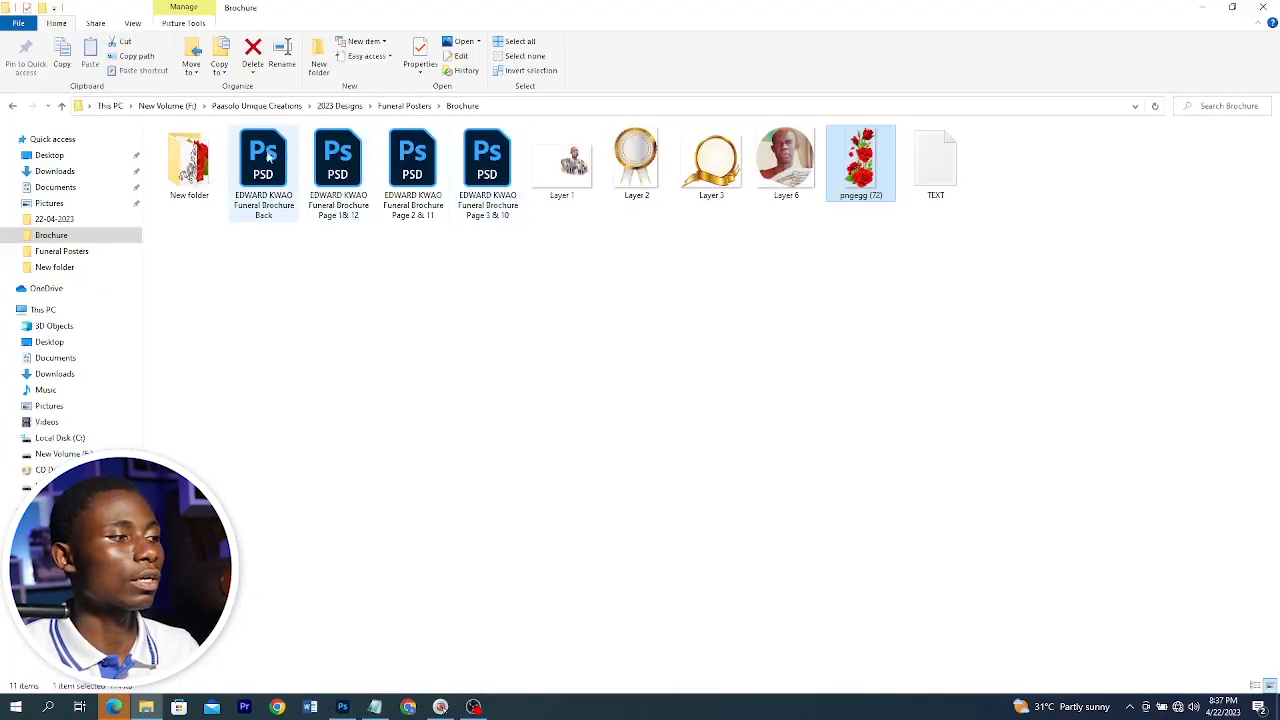
click(212, 180)
double_click(214, 185)
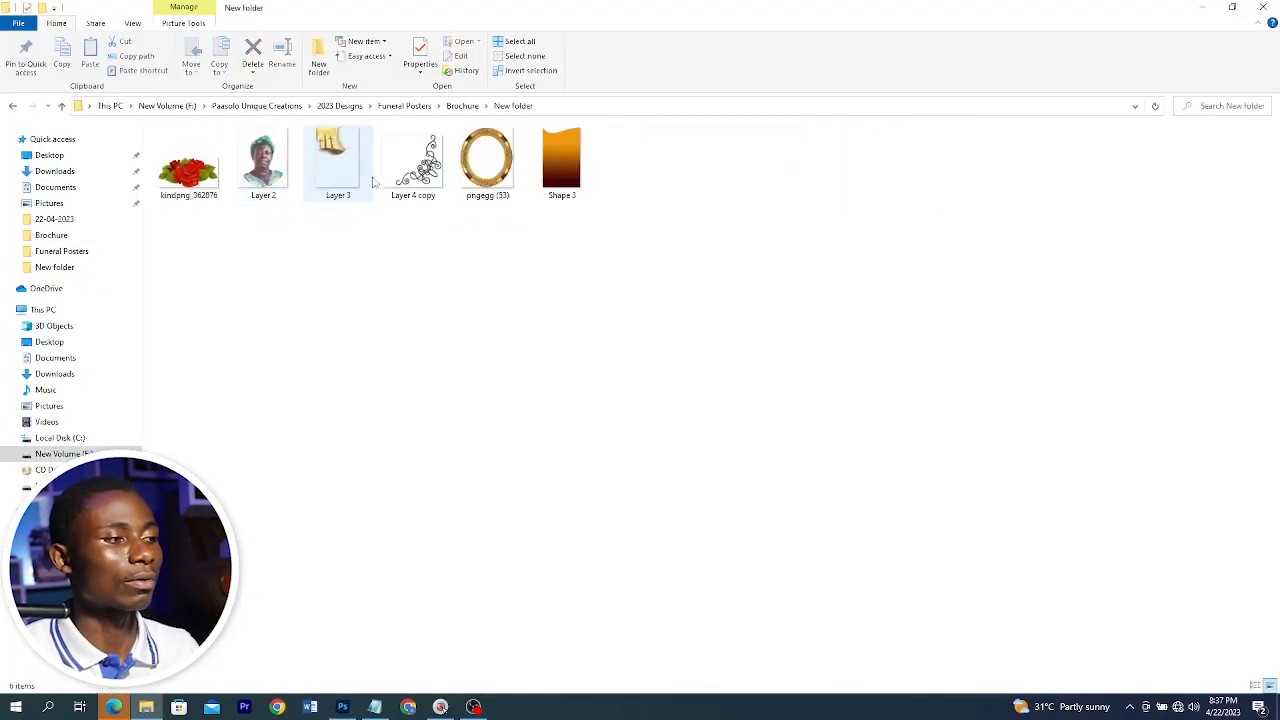
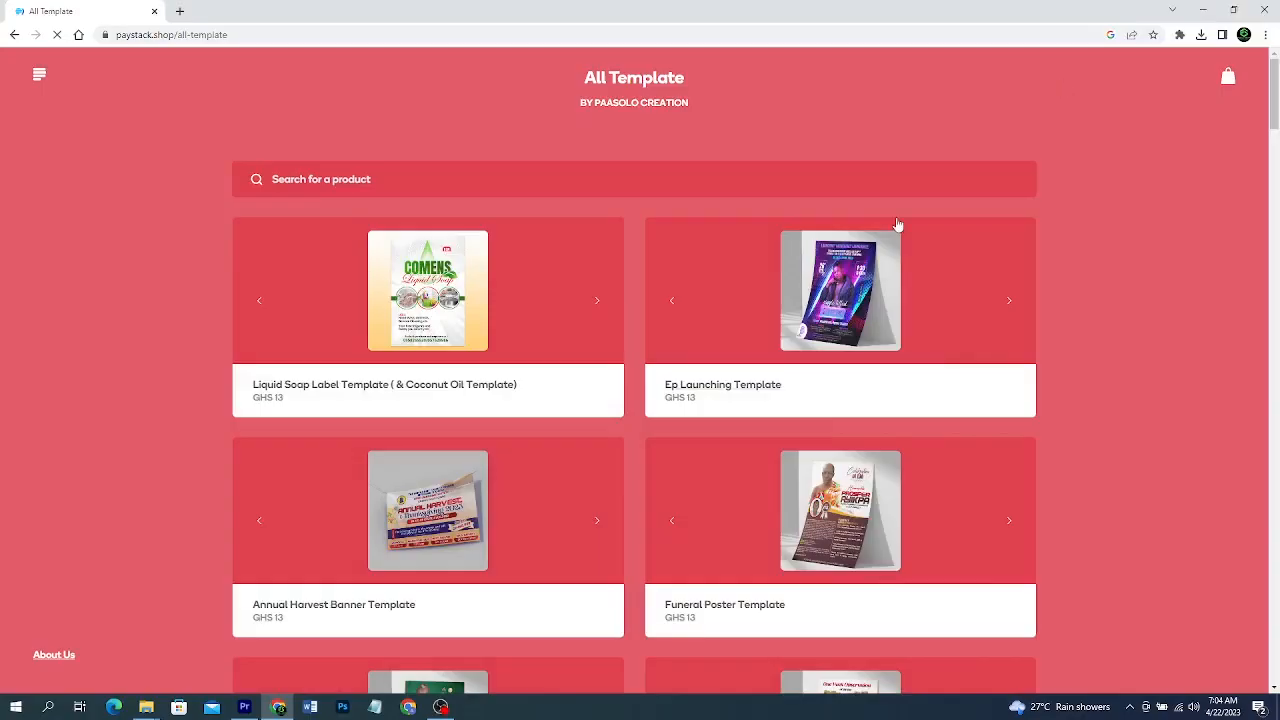
scroll(897, 225, down, 5)
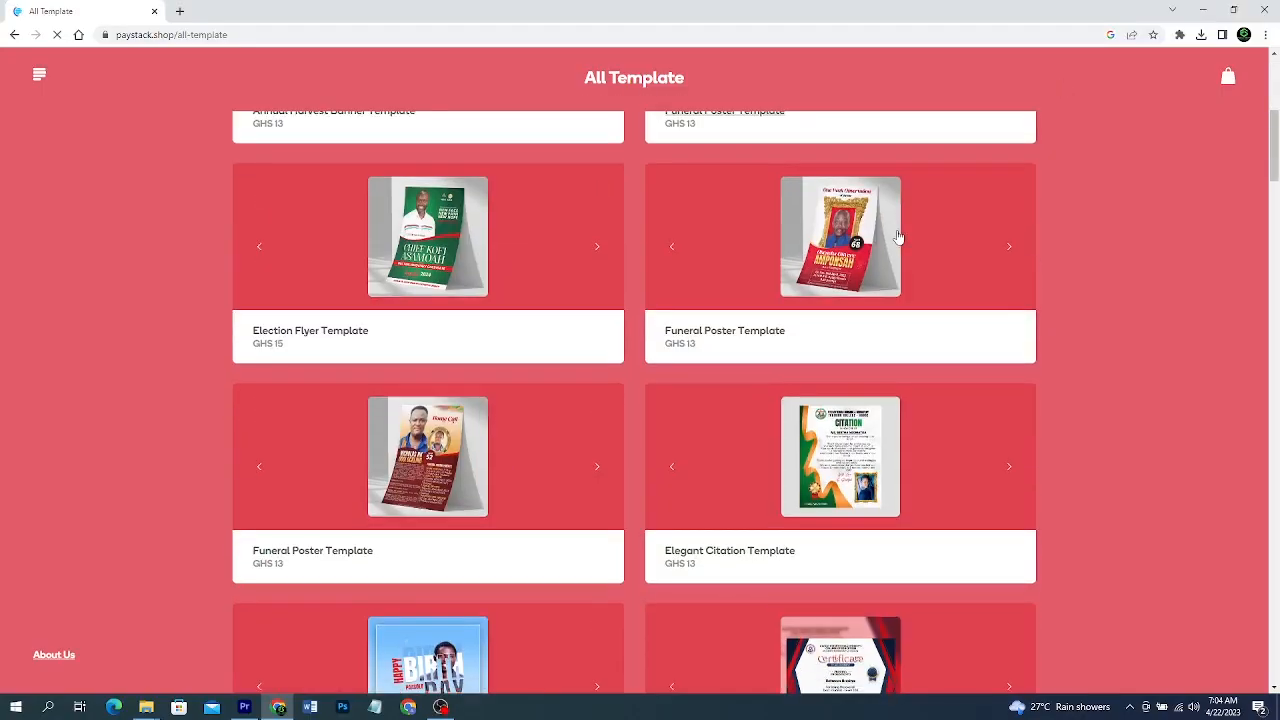
scroll(897, 237, down, 5)
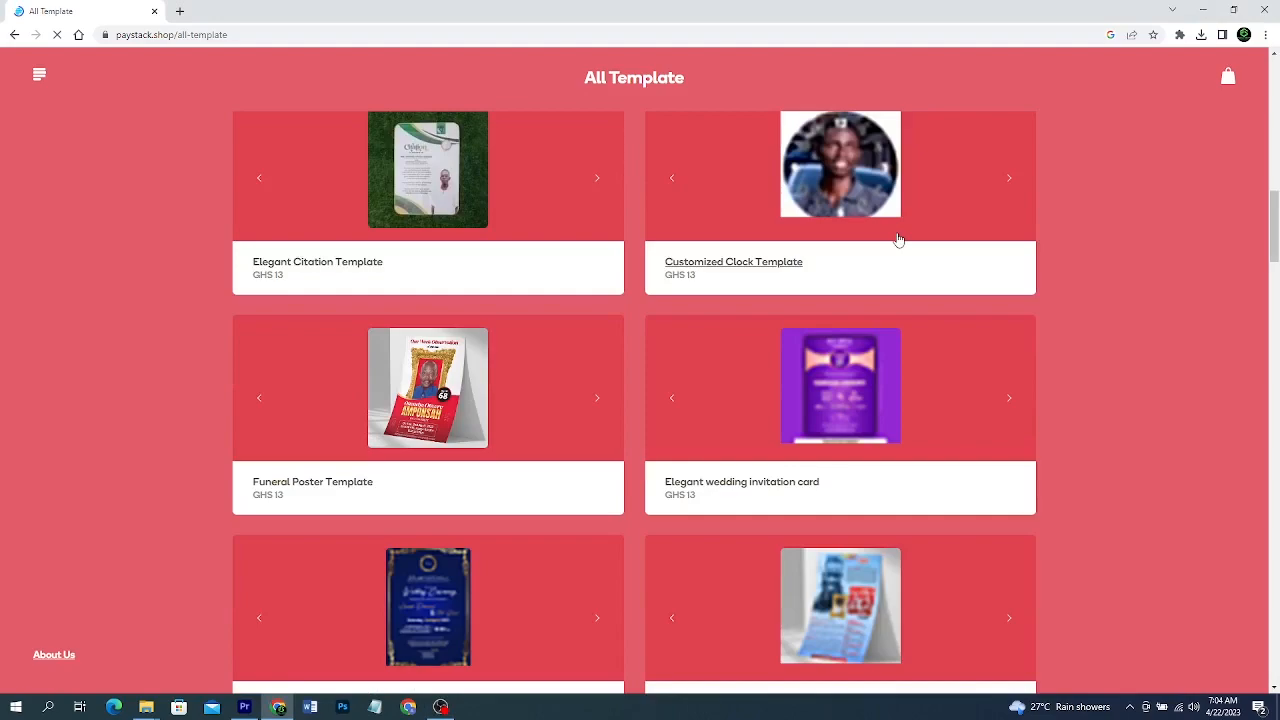
scroll(898, 240, down, 5)
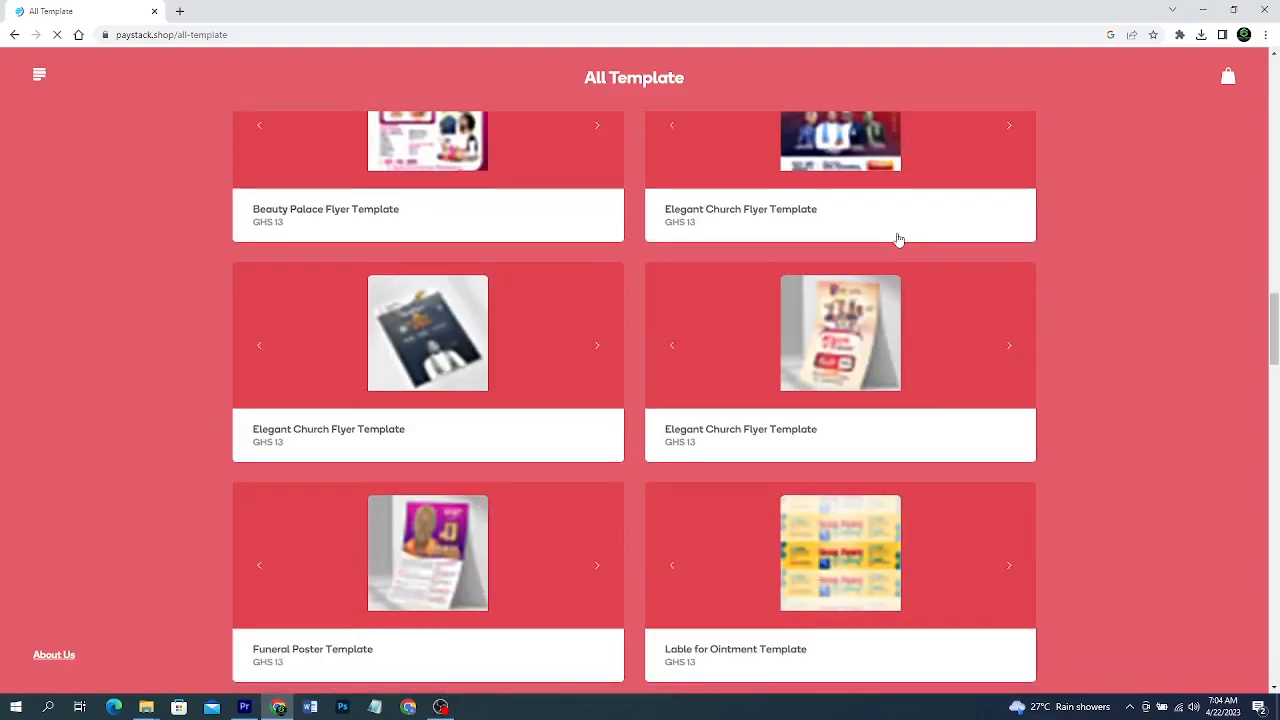
scroll(898, 240, down, 5)
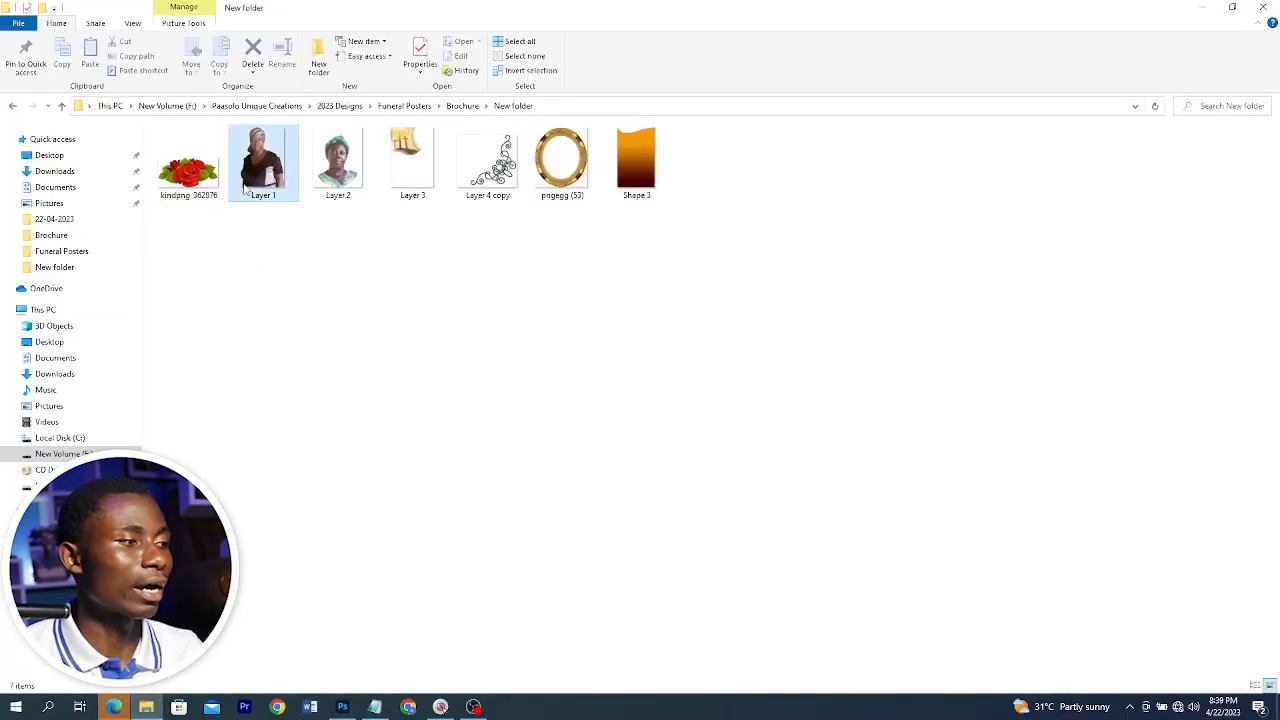
Place the woman's photo into the poster and scale it down to sit in the upper yellow area
drag(245, 190, 345, 712)
drag(500, 532, 498, 529)
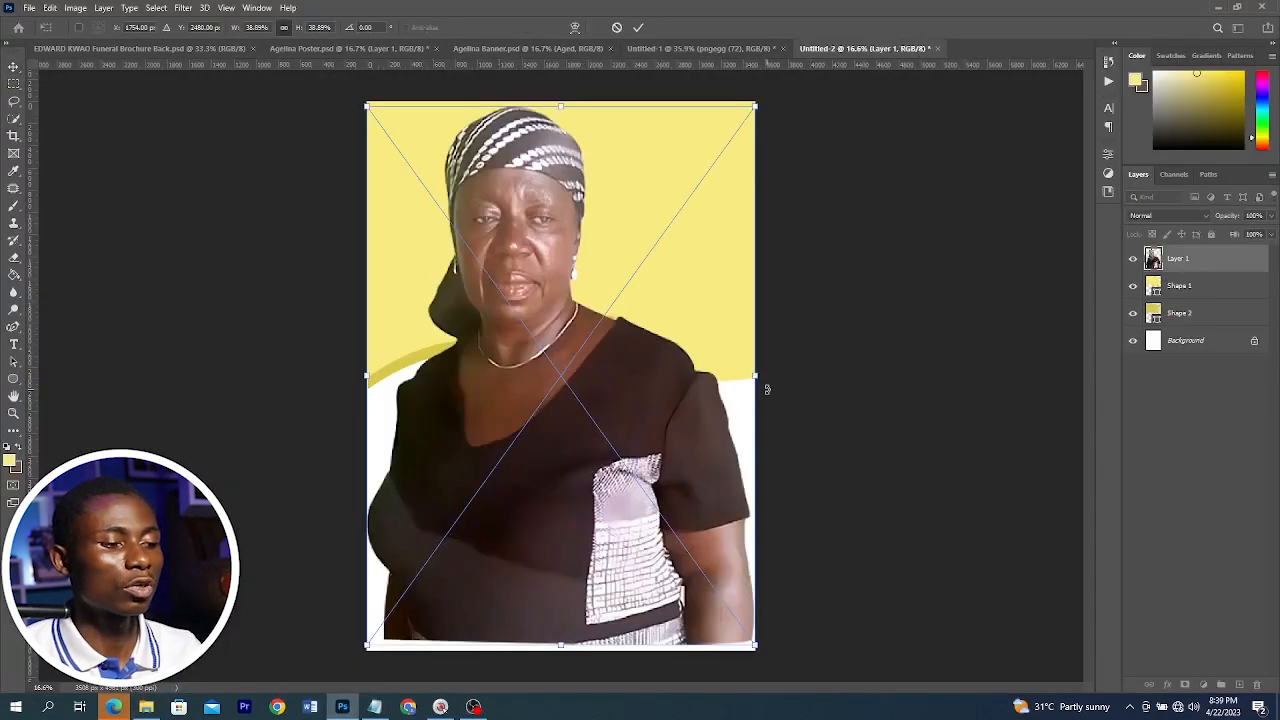
drag(566, 645, 546, 388)
drag(554, 334, 594, 372)
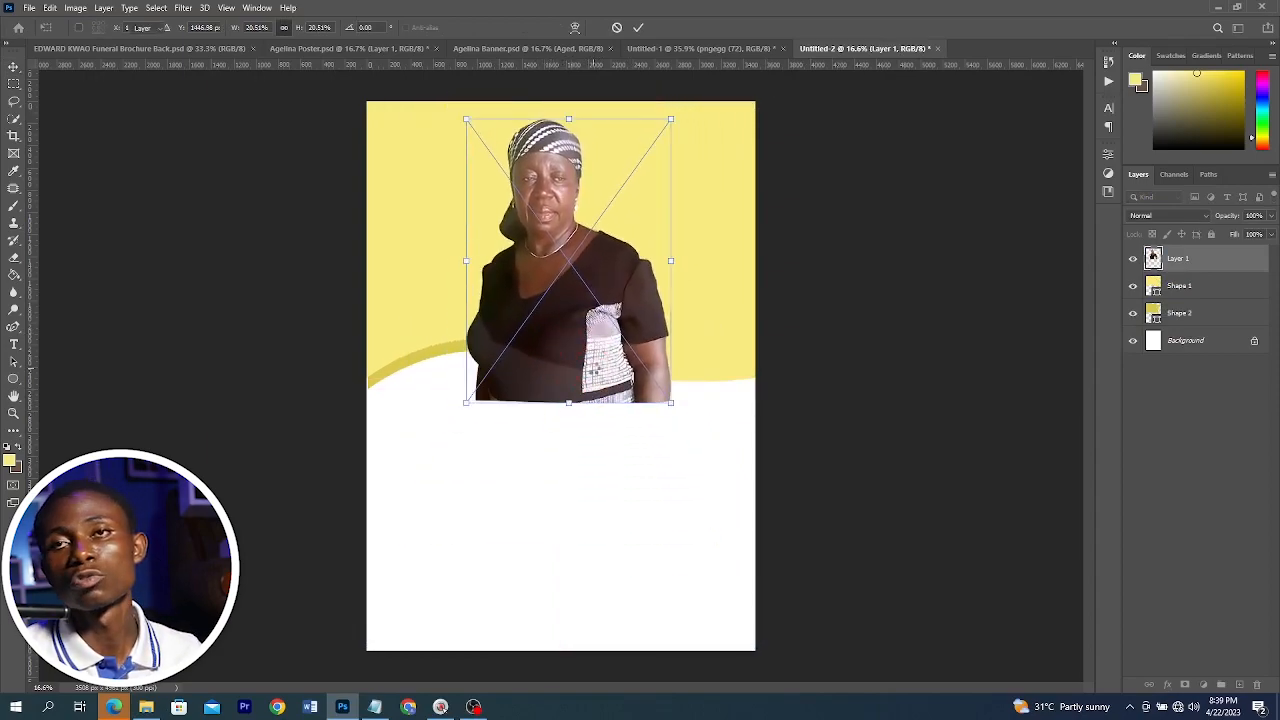
key(Return)
Stretch the top yellow wave shape upward so it reaches past the canvas top edge
drag(795, 419, 747, 324)
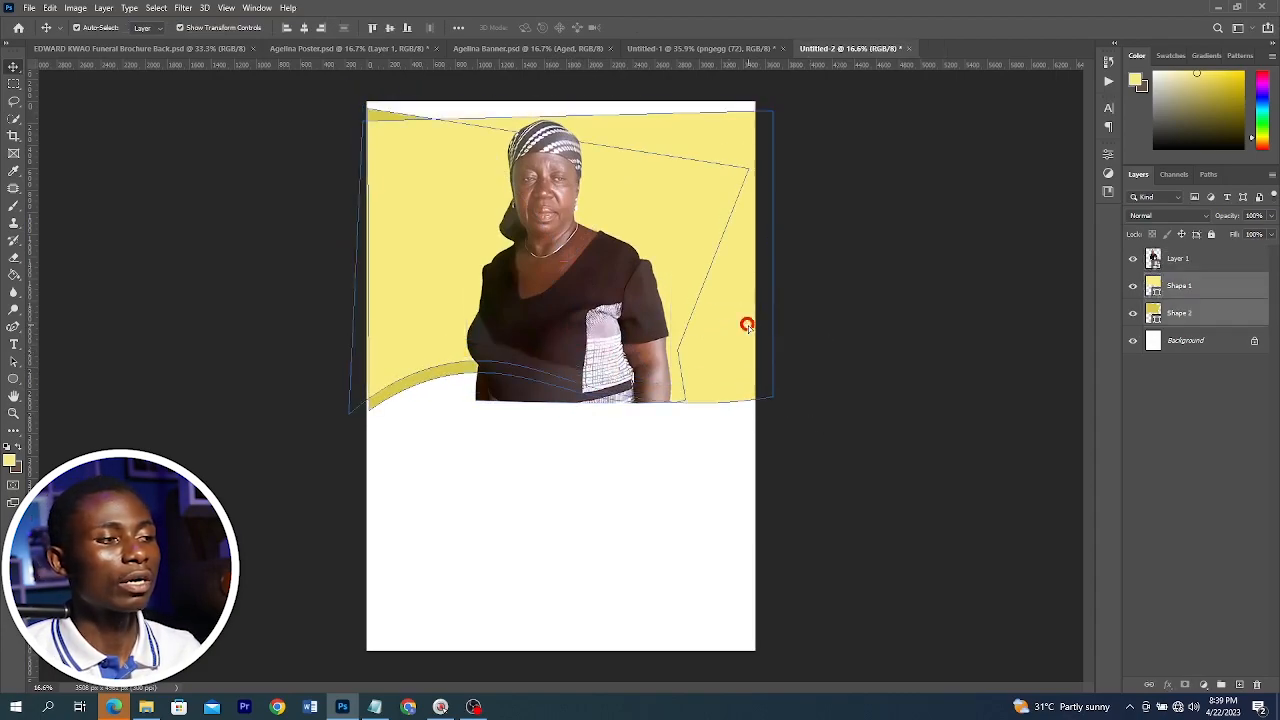
click(840, 282)
click(660, 152)
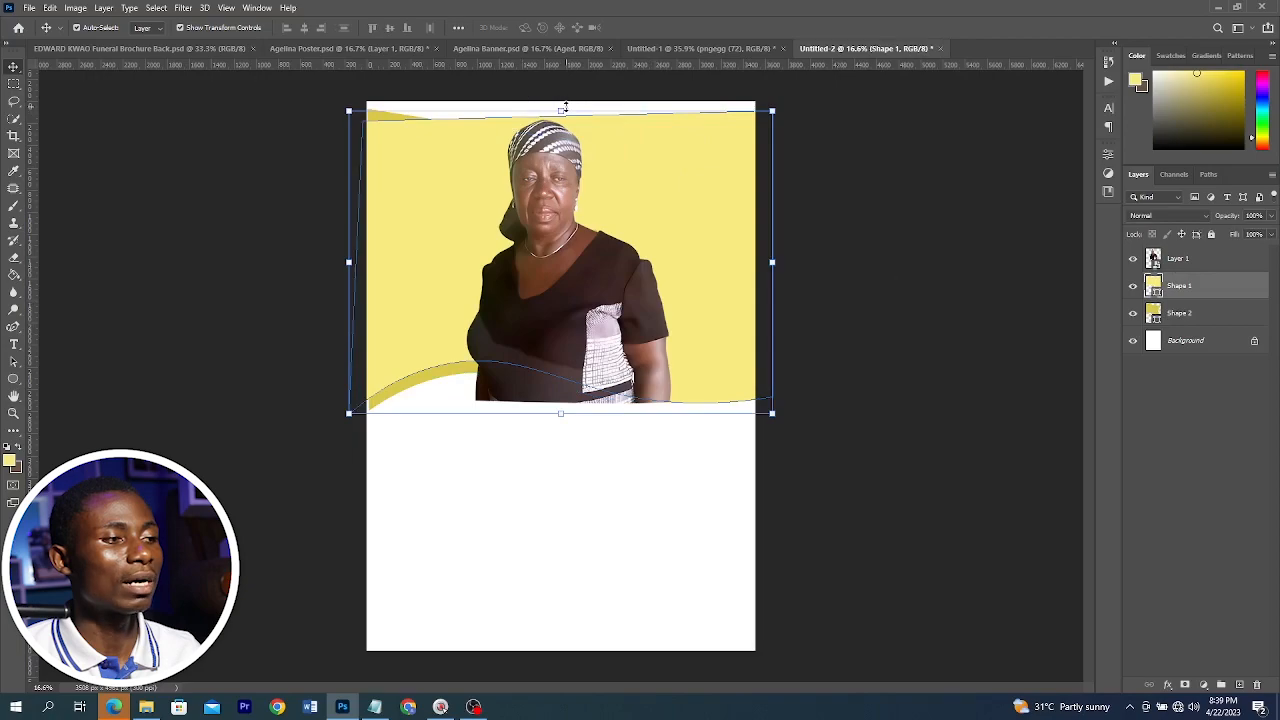
drag(565, 106, 563, 94)
key(Return)
Enlarge the photo slightly from its corner, then hide the photo layer
click(576, 277)
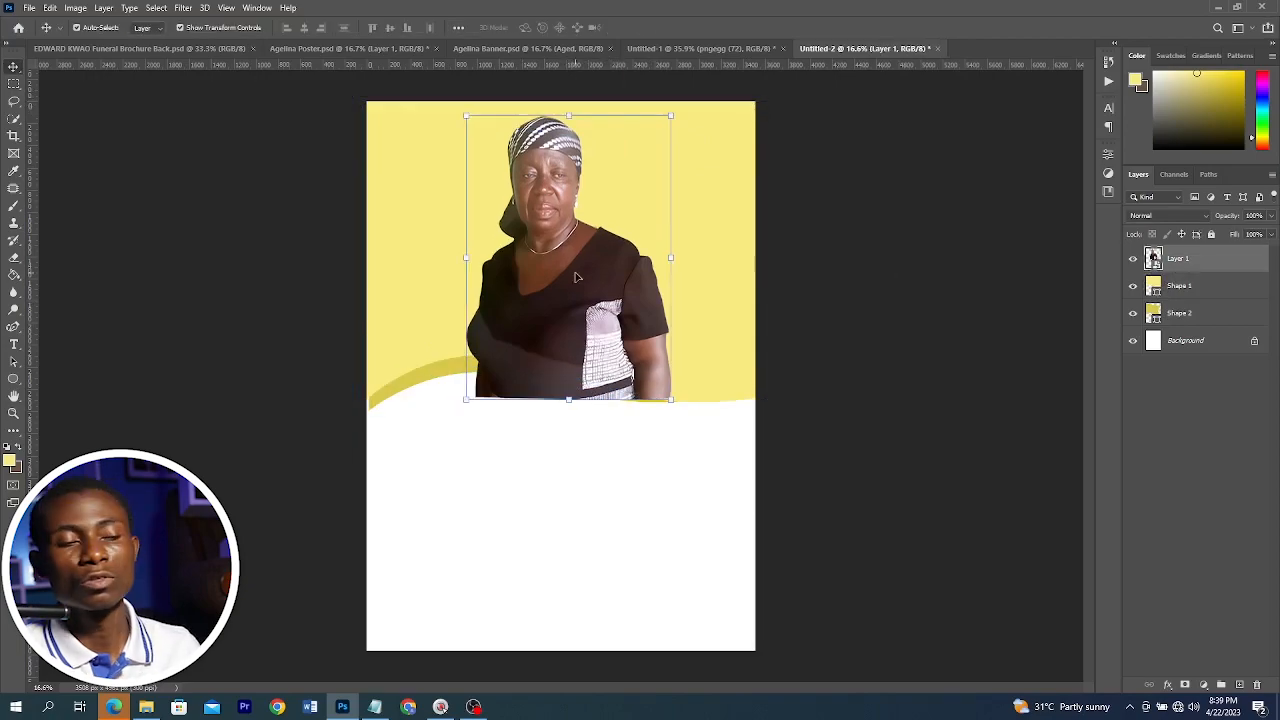
drag(671, 401, 674, 408)
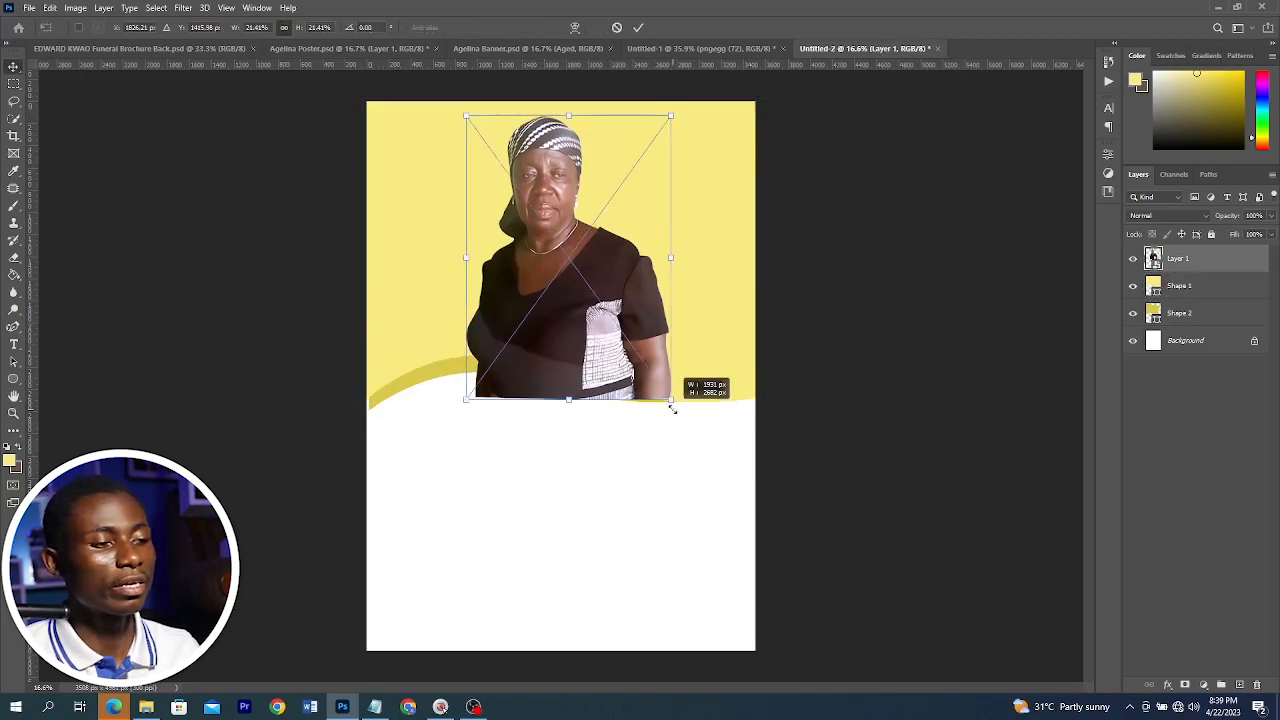
click(1133, 259)
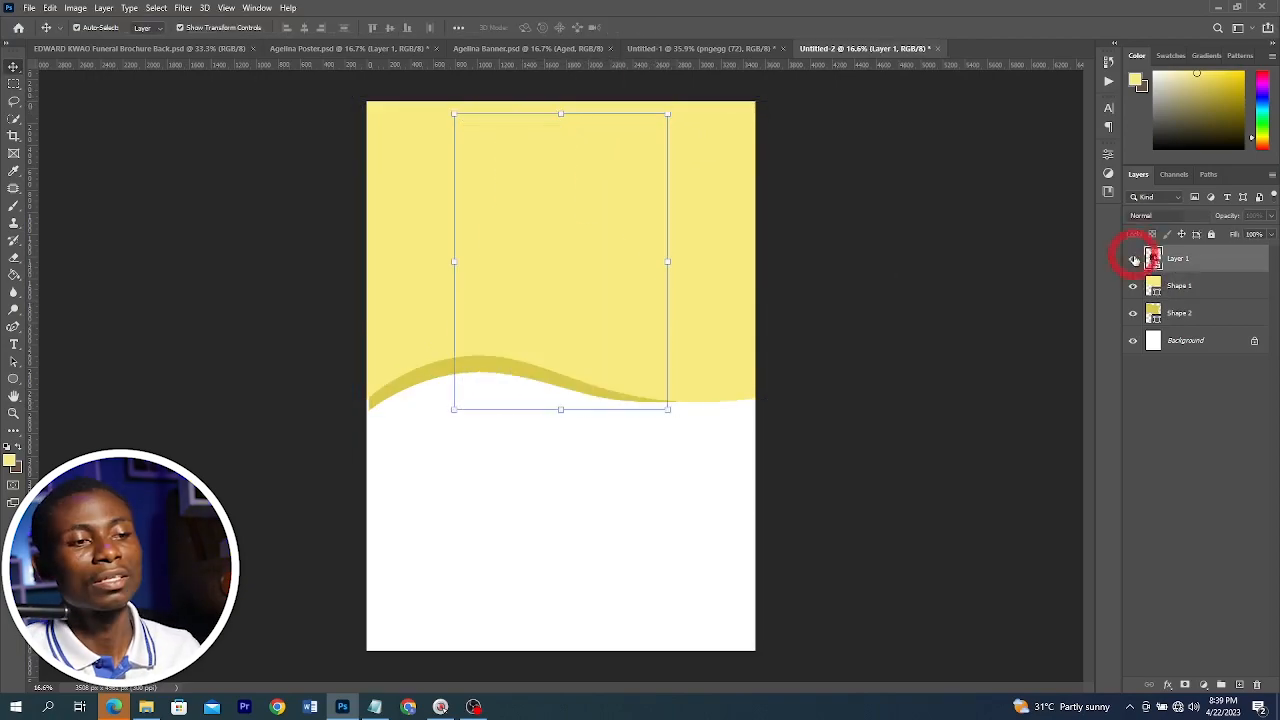
click(1133, 259)
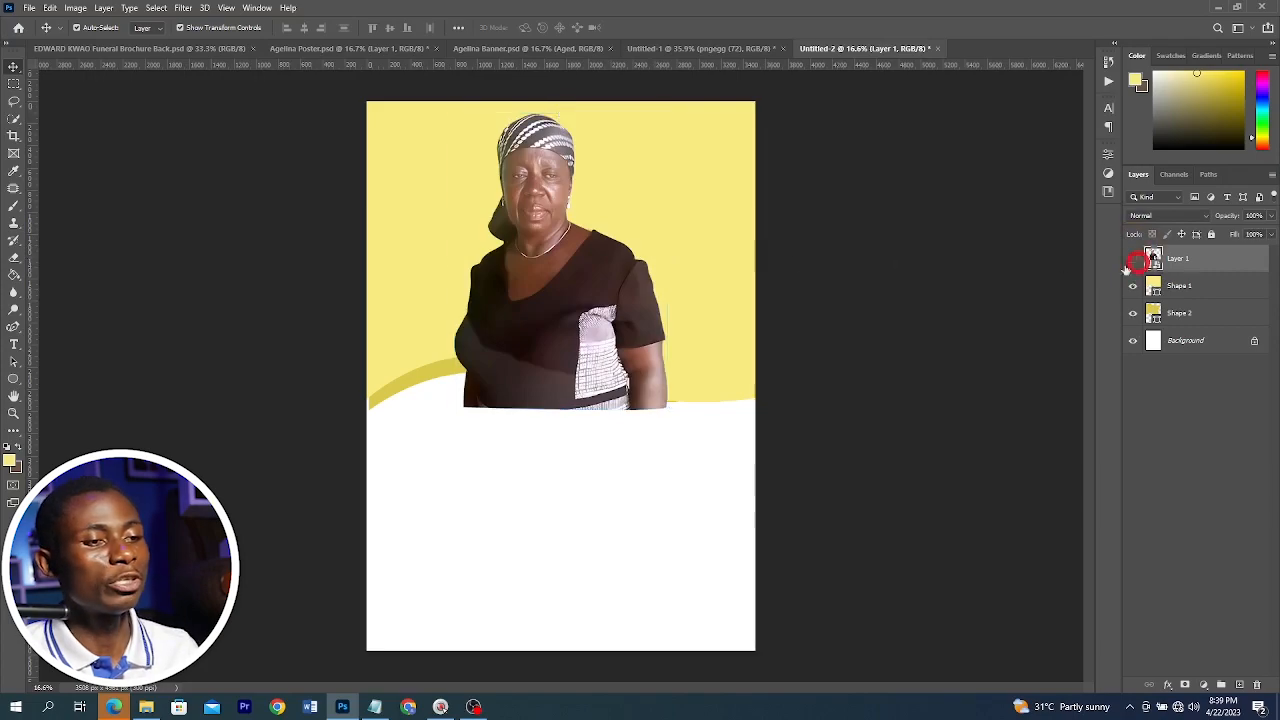
click(1133, 259)
Compare the design against the reference funeral poster and return to the new poster
click(963, 274)
click(666, 203)
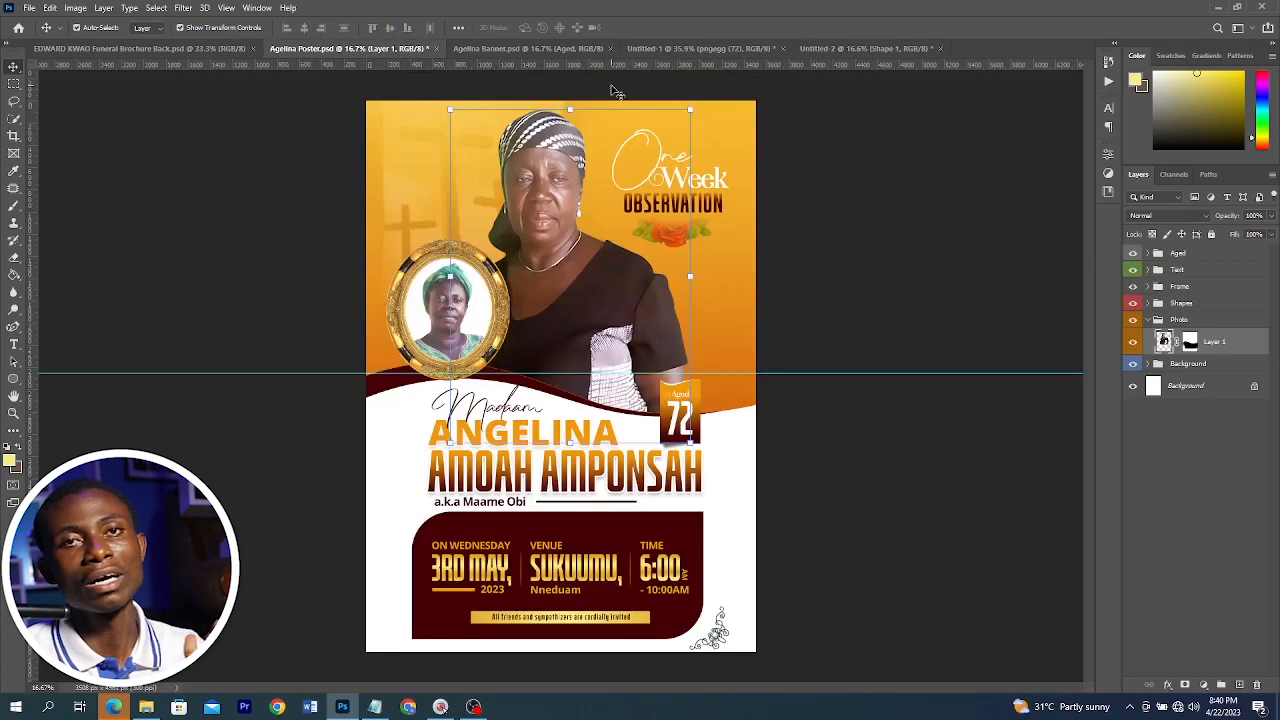
click(852, 48)
Apply an orange gradient overlay layer style to the top wave shape
click(640, 226)
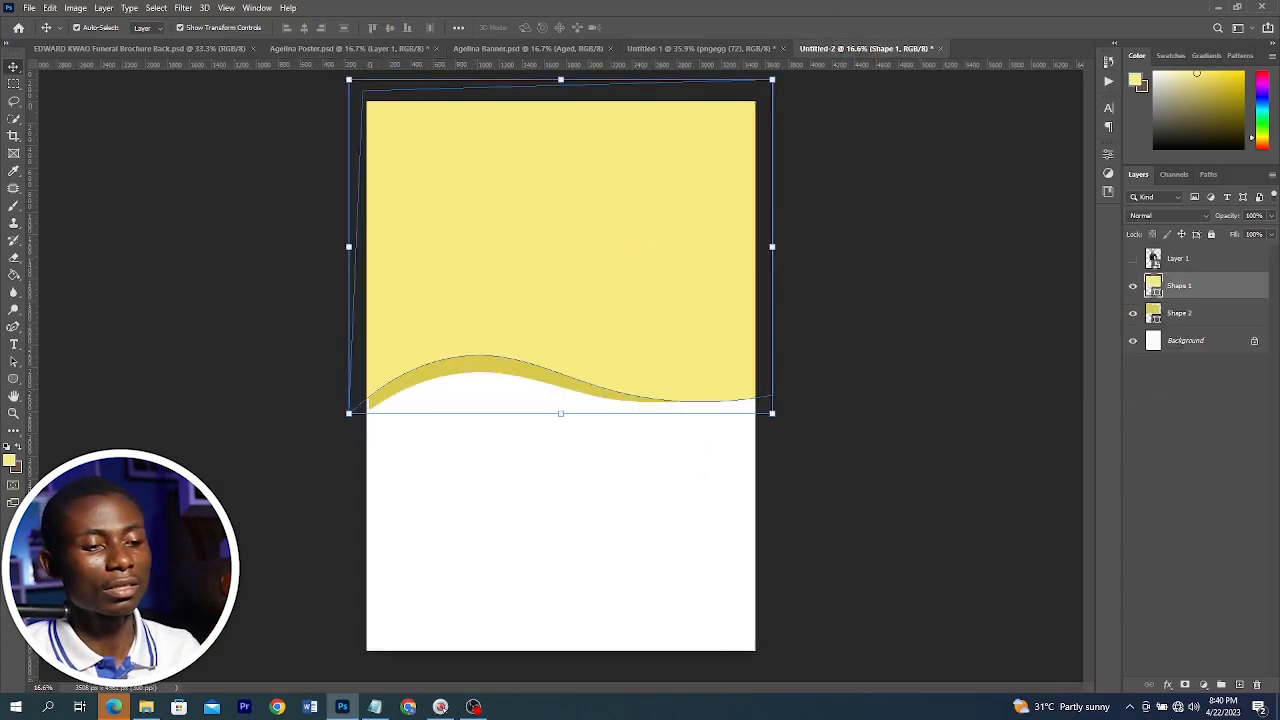
click(1168, 684)
click(1200, 646)
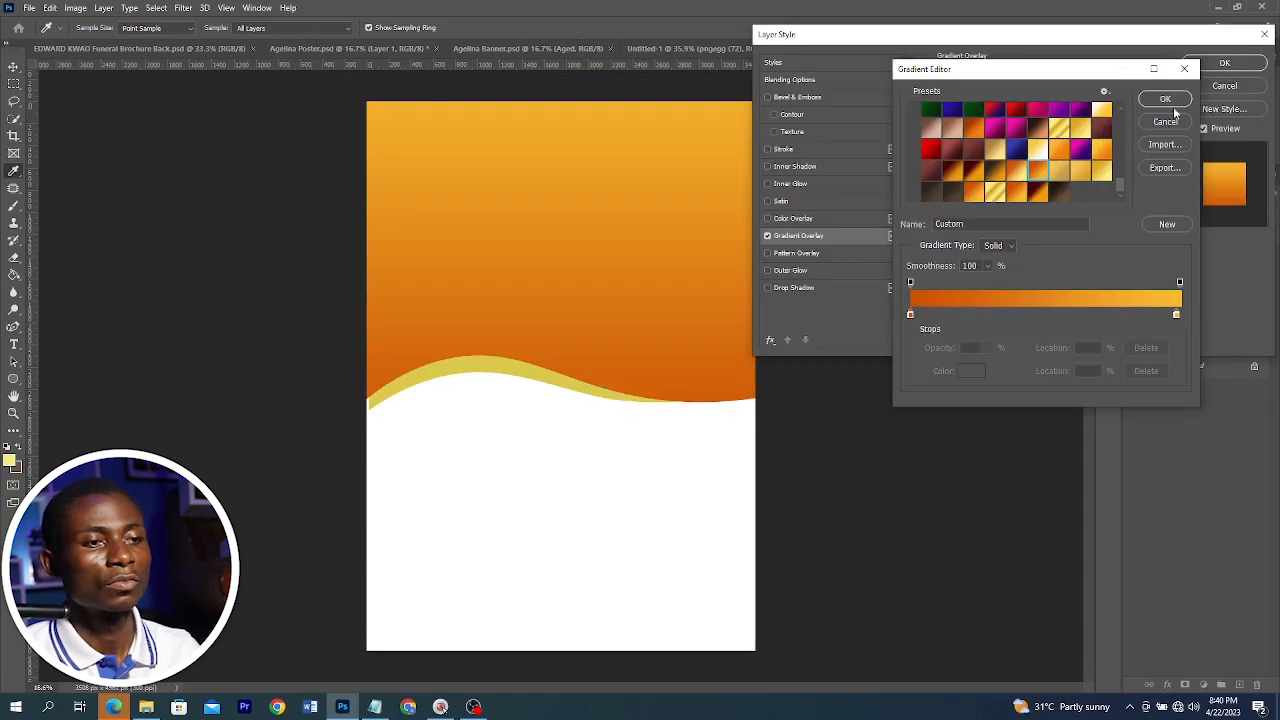
click(1158, 100)
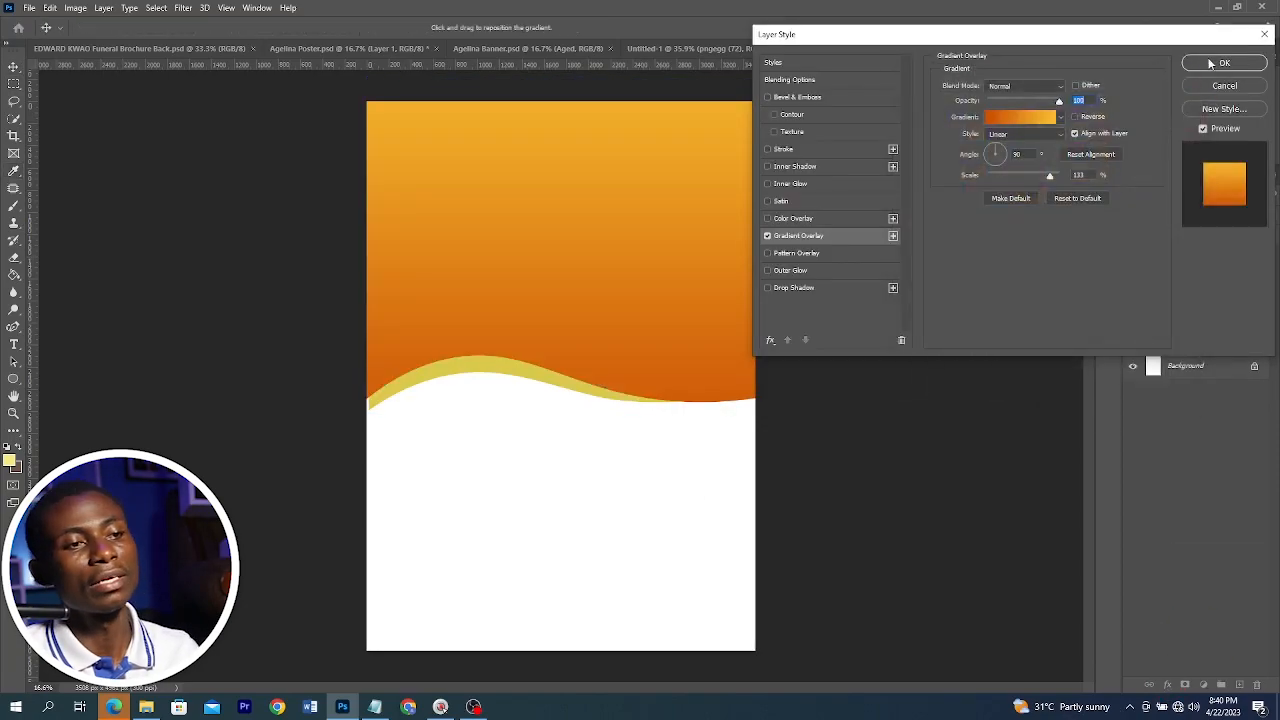
click(1225, 61)
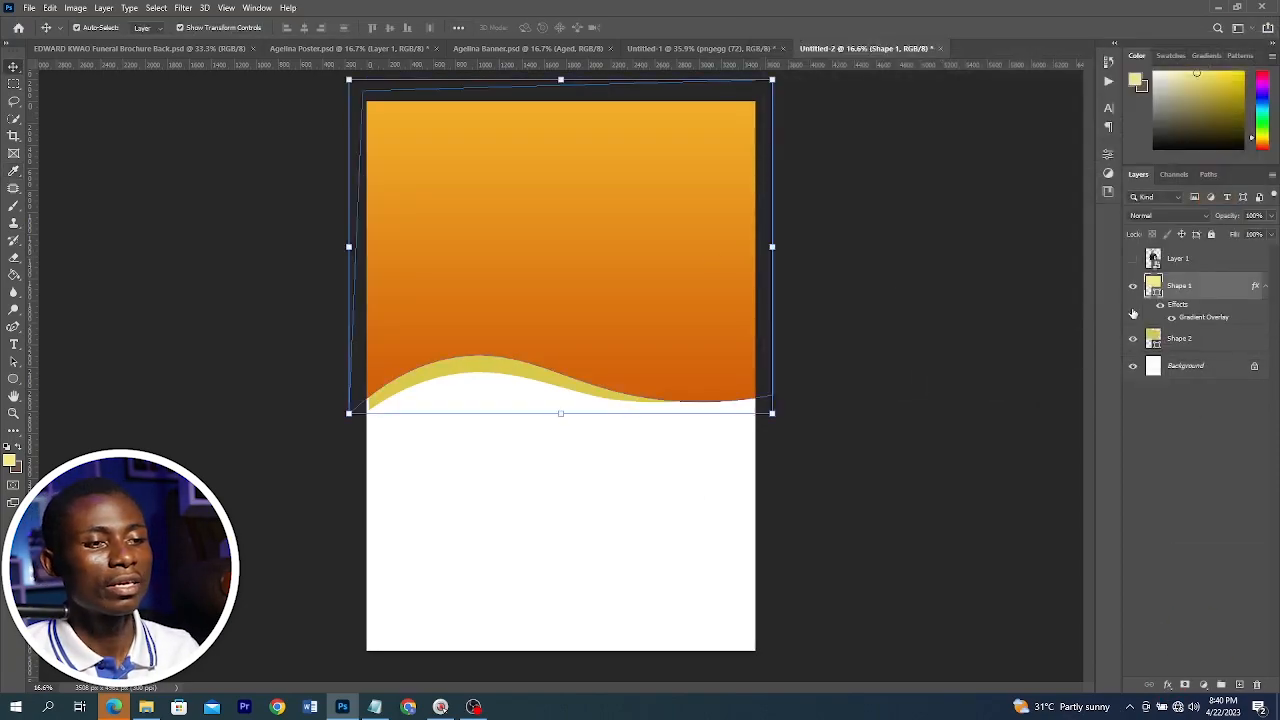
Set the lower band shape's fill colour to a dark brown
click(500, 373)
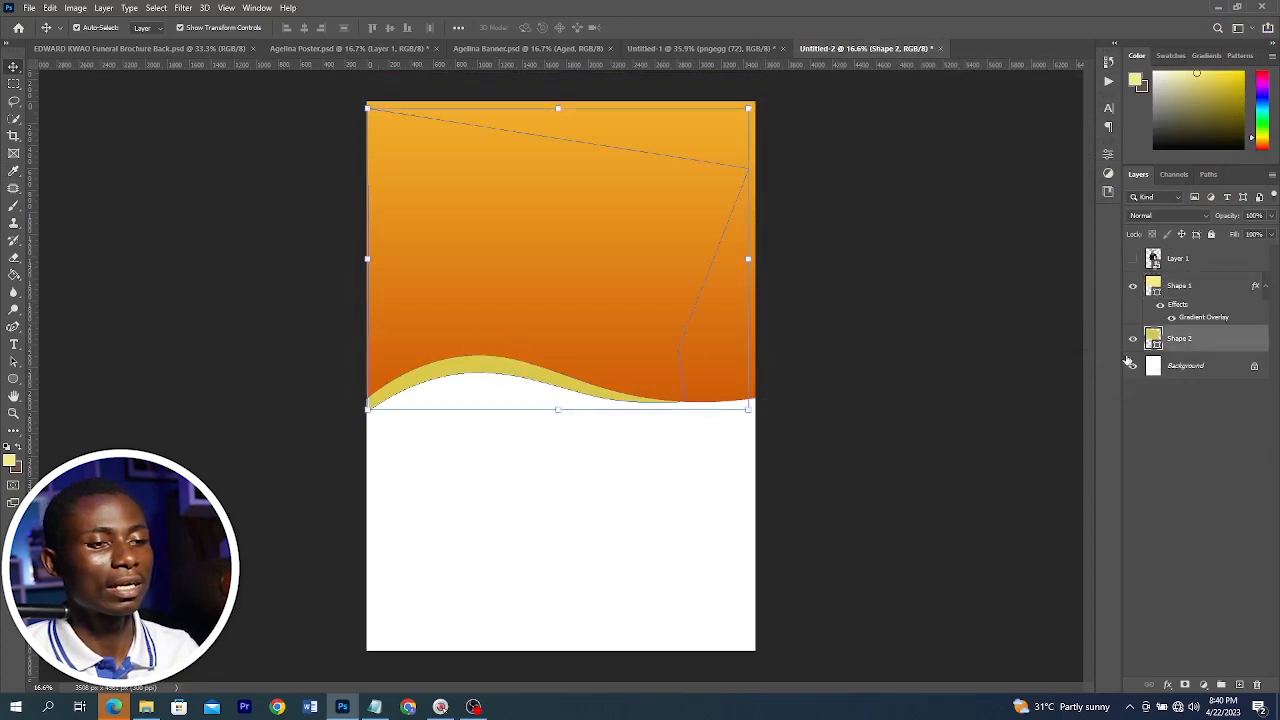
double_click(1155, 340)
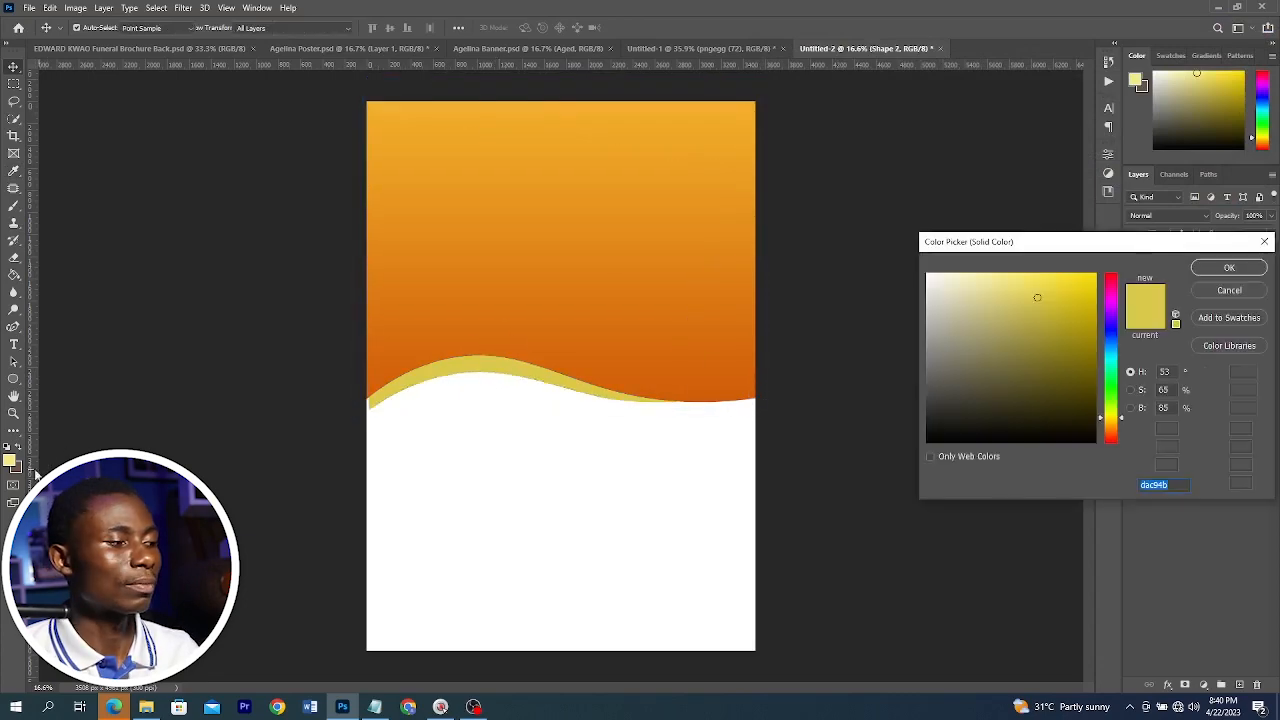
click(807, 387)
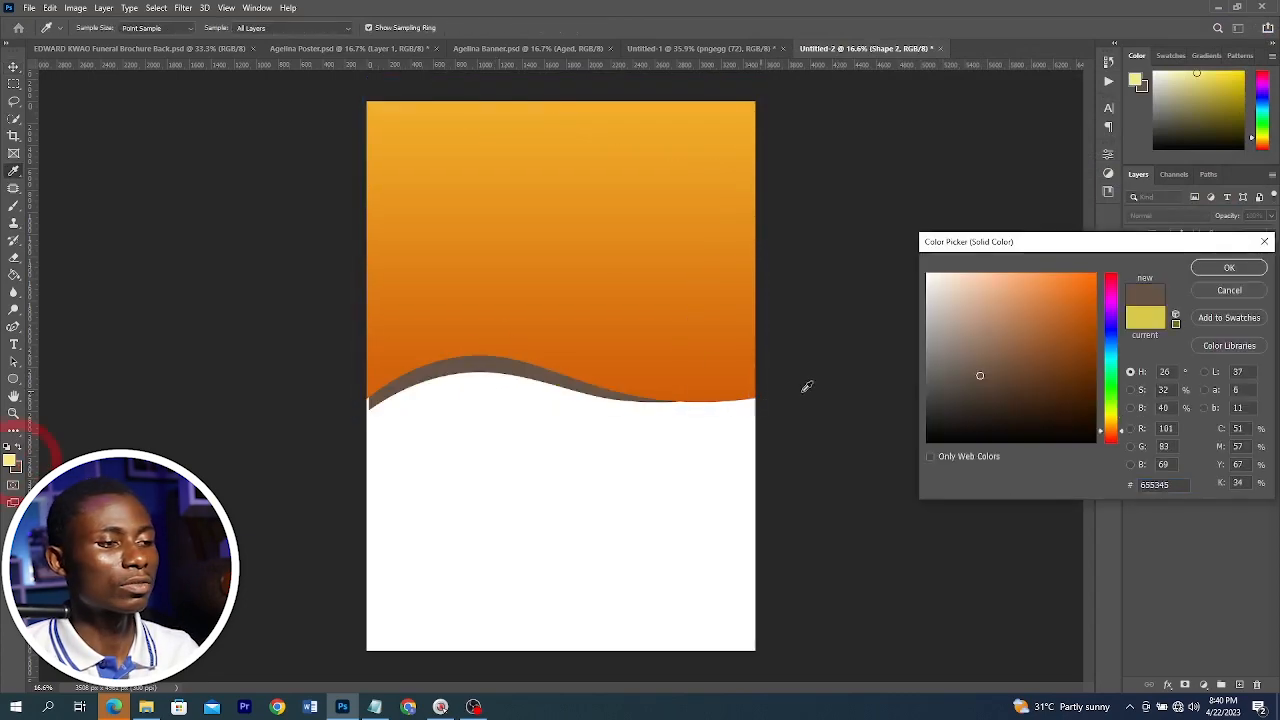
click(1016, 402)
click(1229, 268)
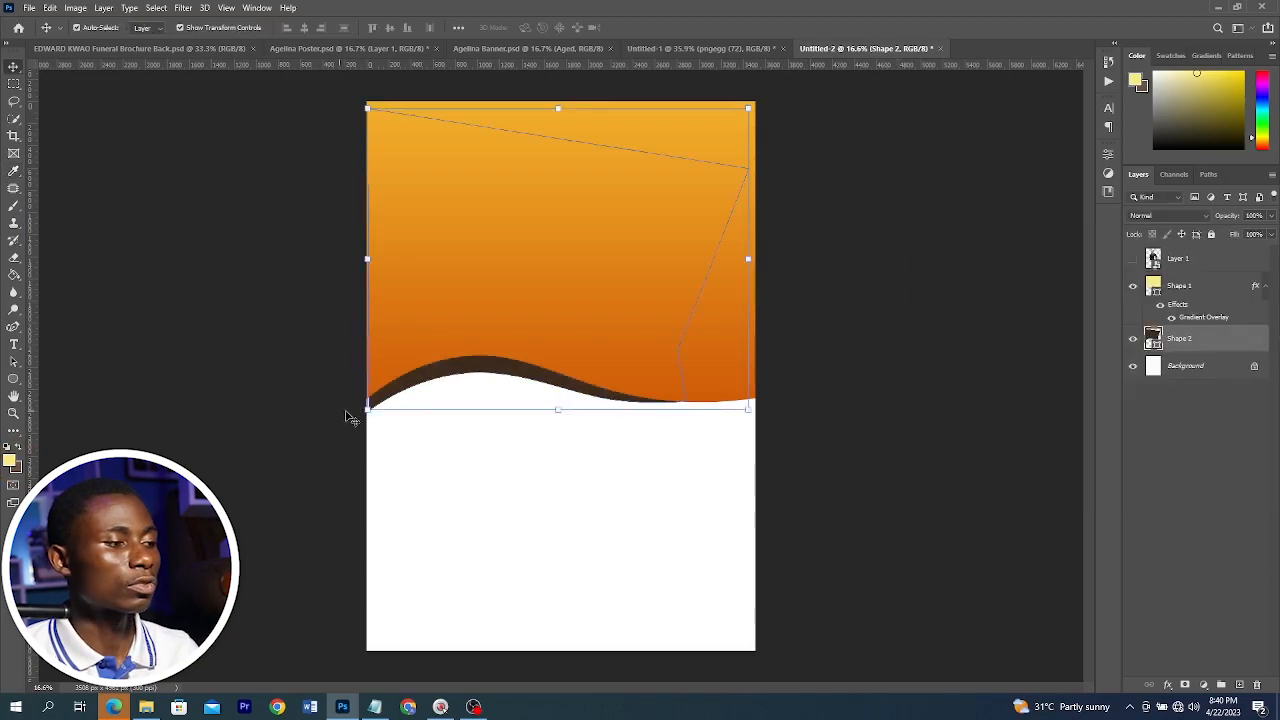
drag(359, 268, 360, 273)
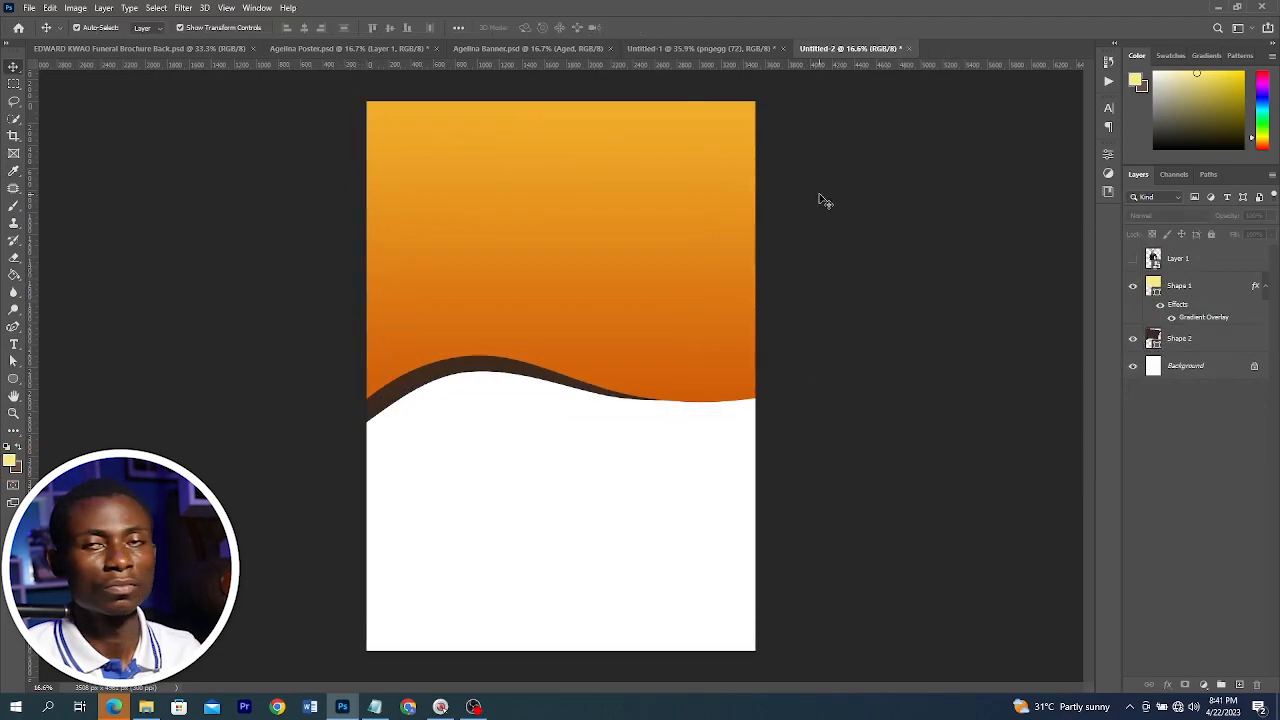
Bring the crosses image from the assets folder onto the poster's top and lower its opacity to 26%
click(144, 708)
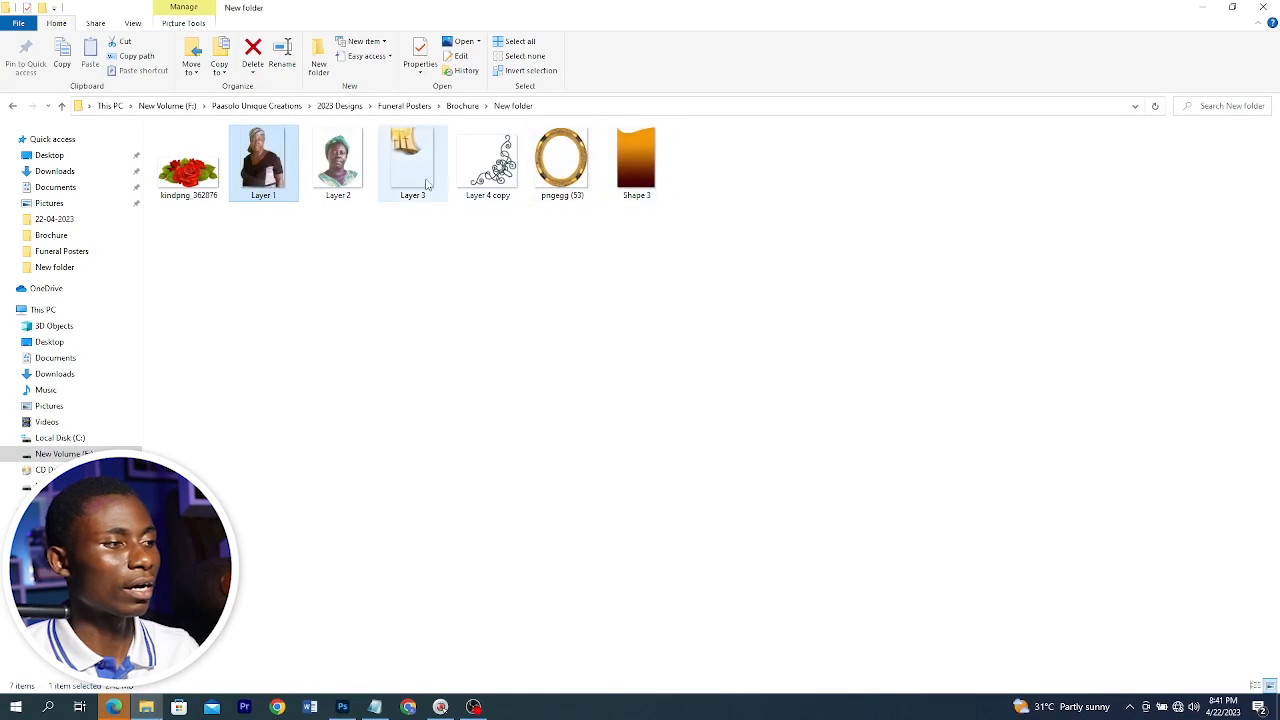
drag(424, 145, 590, 457)
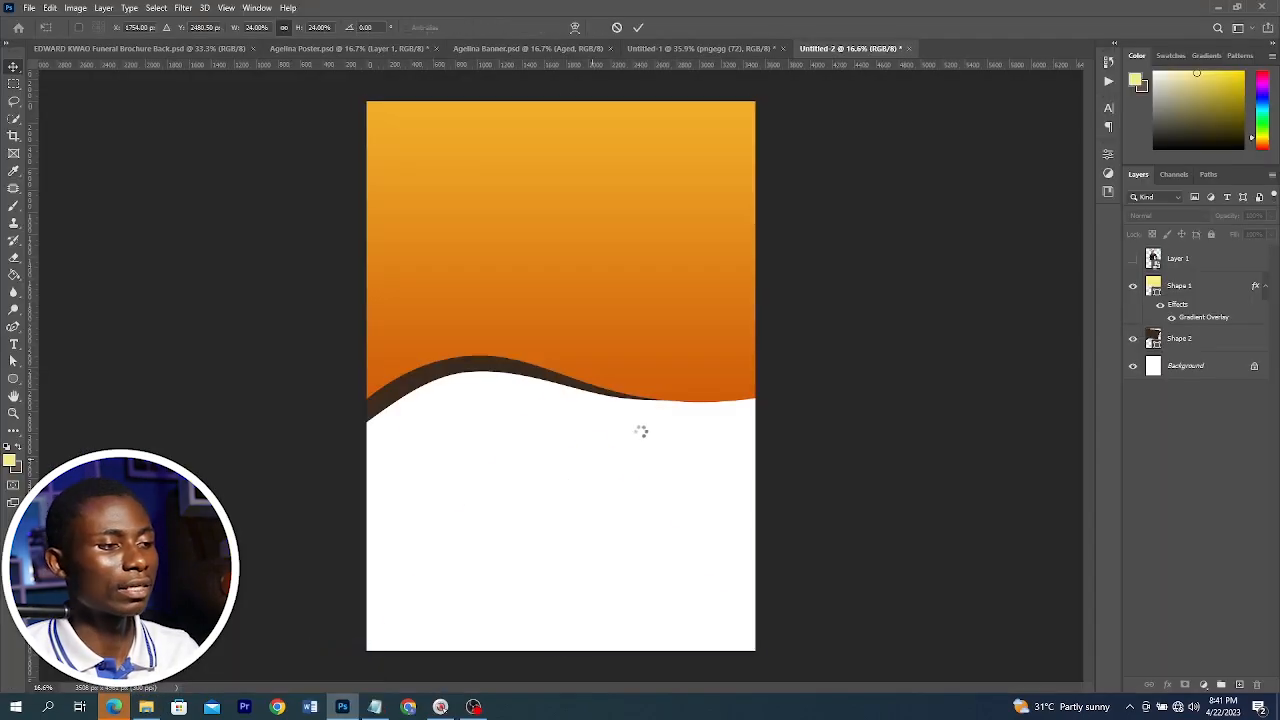
key(Return)
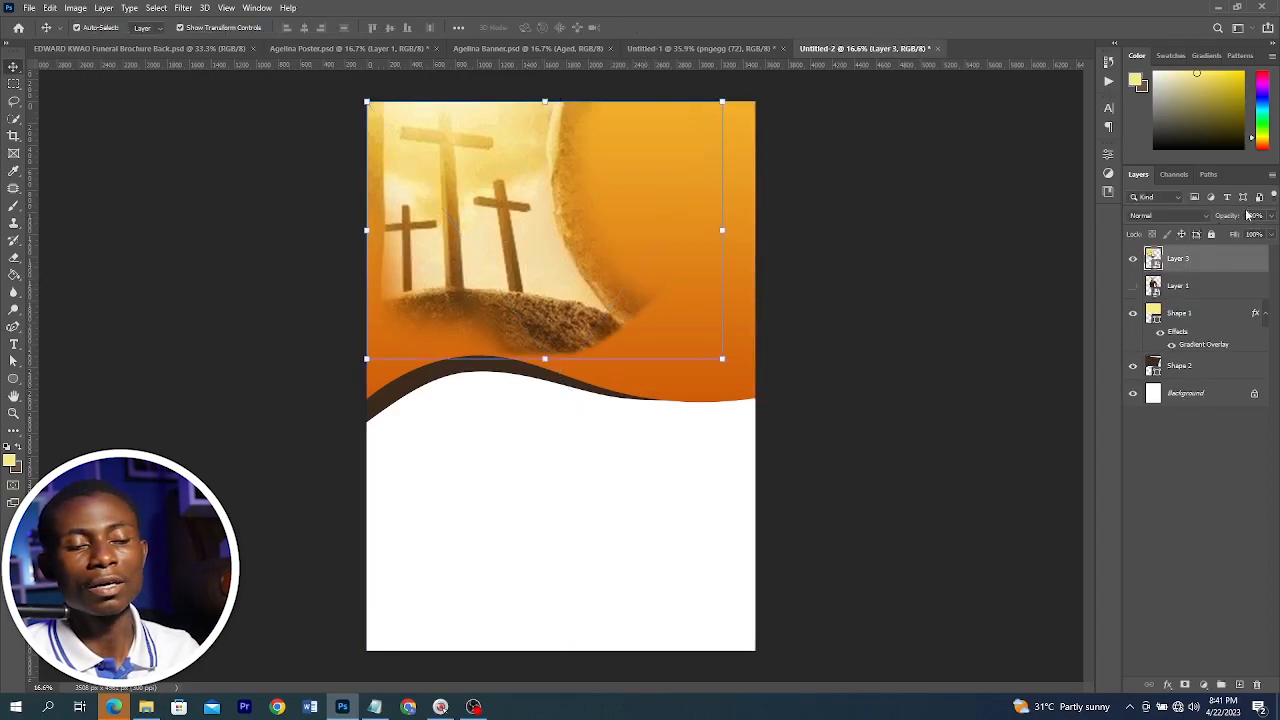
drag(1180, 220, 1166, 219)
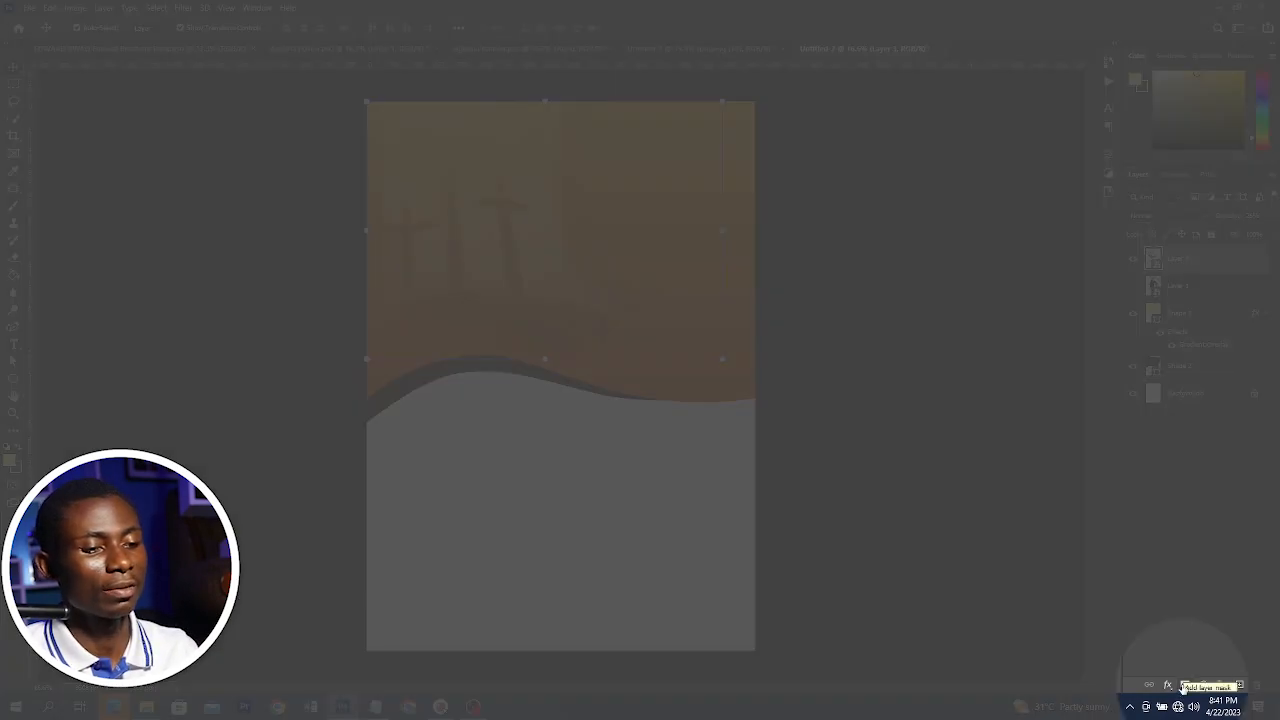
Add a layer mask to the crosses image and brush away its right portion with a large black brush
click(1184, 685)
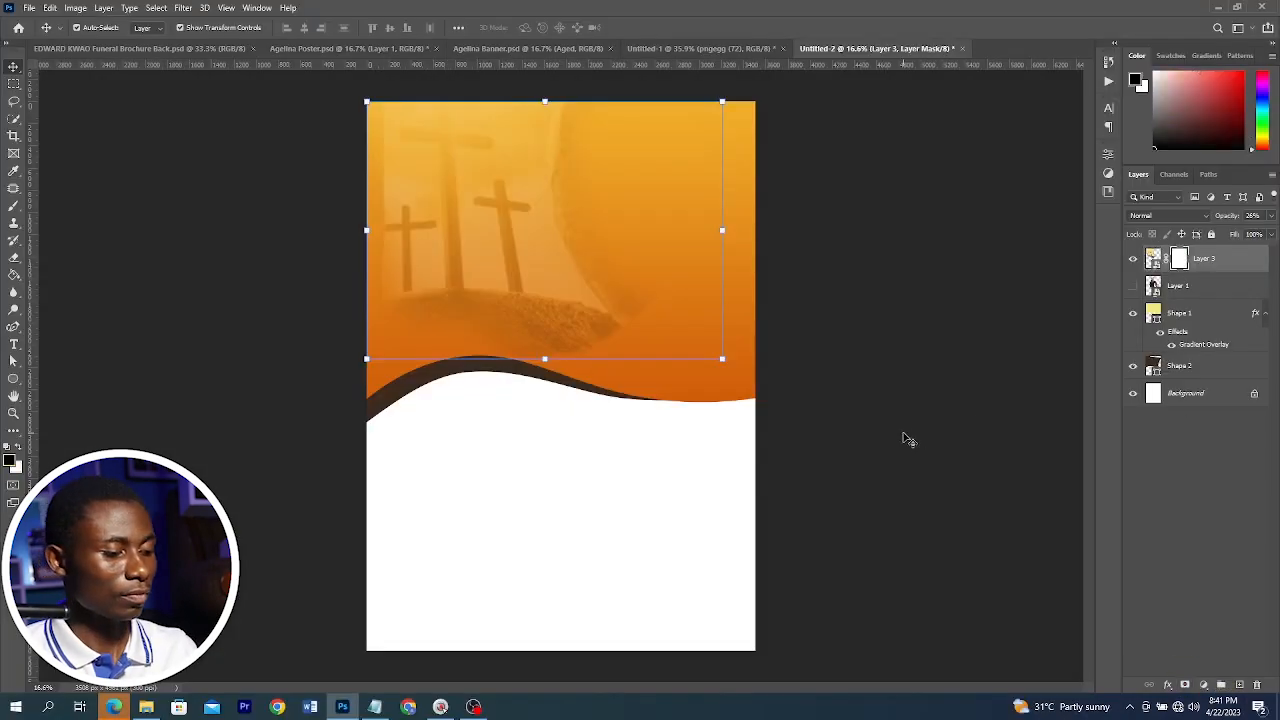
key(d)
key(b)
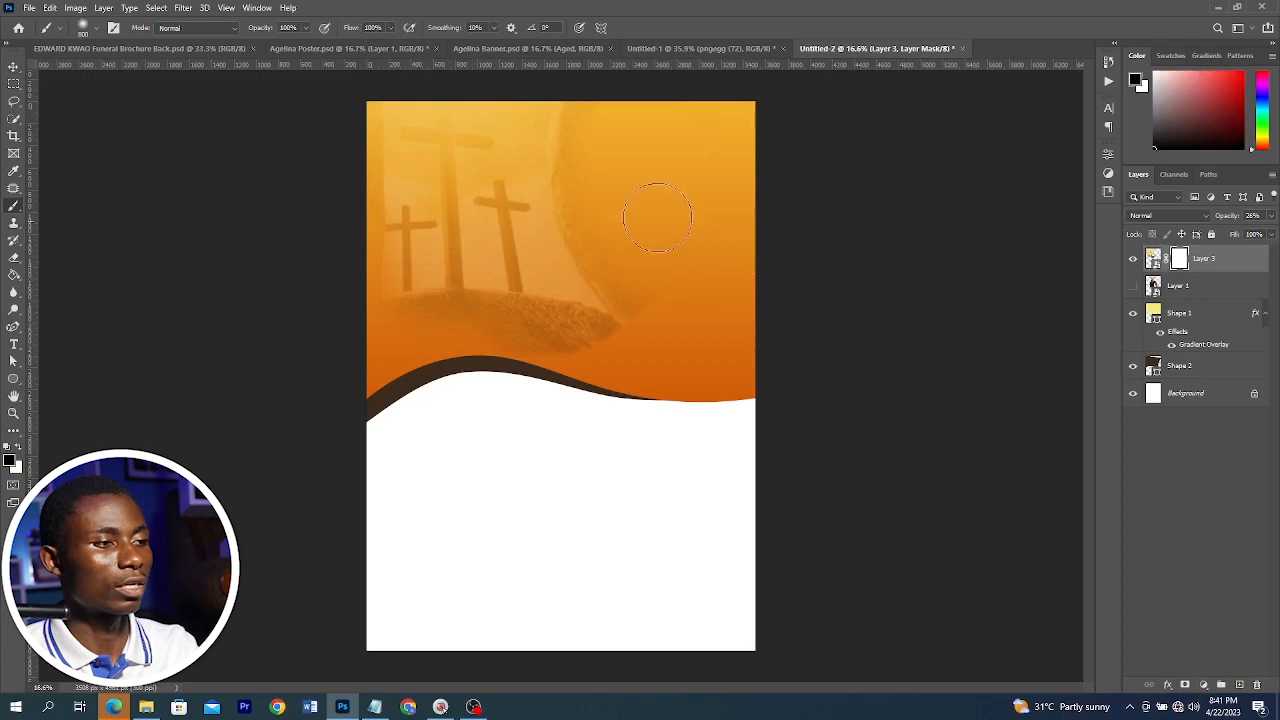
key(bracketright)
key(bracketright)
mouse_move(651, 196)
mouse_down()
mouse_move(631, 340)
mouse_move(587, 87)
mouse_move(619, 207)
mouse_up()
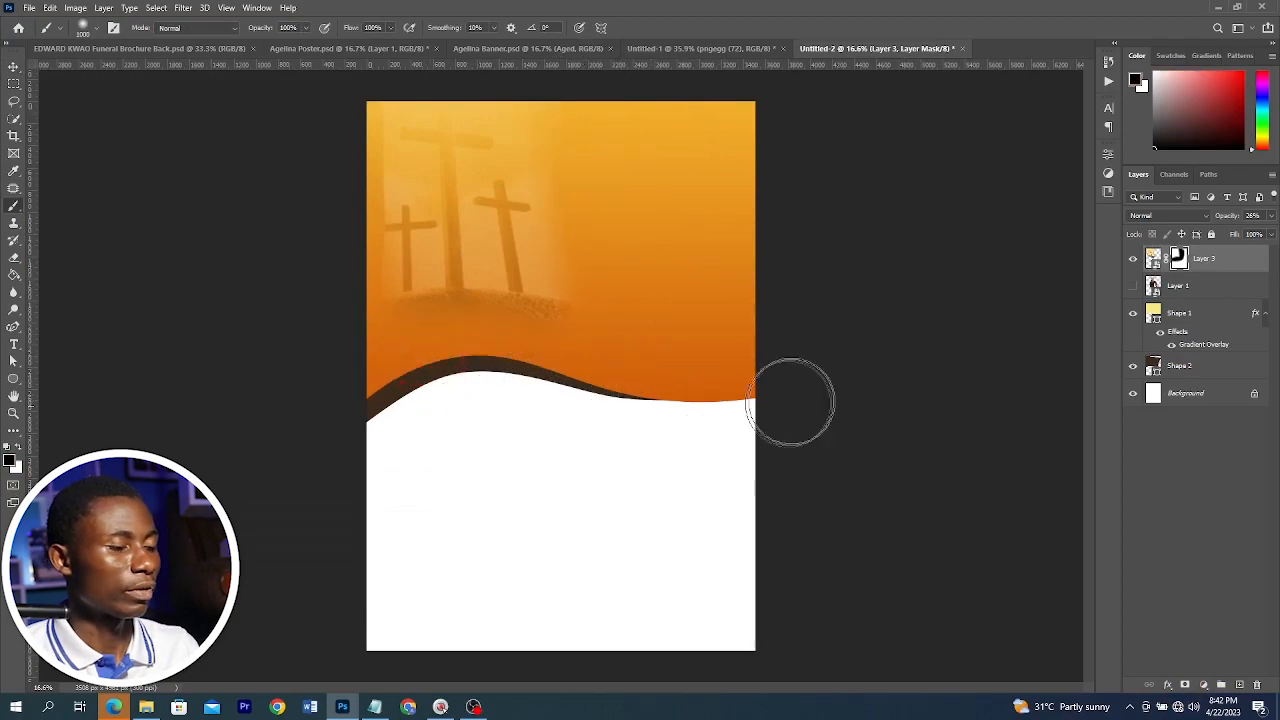
Show the photo layer again and move it above the crosses layer
key(v)
click(1133, 286)
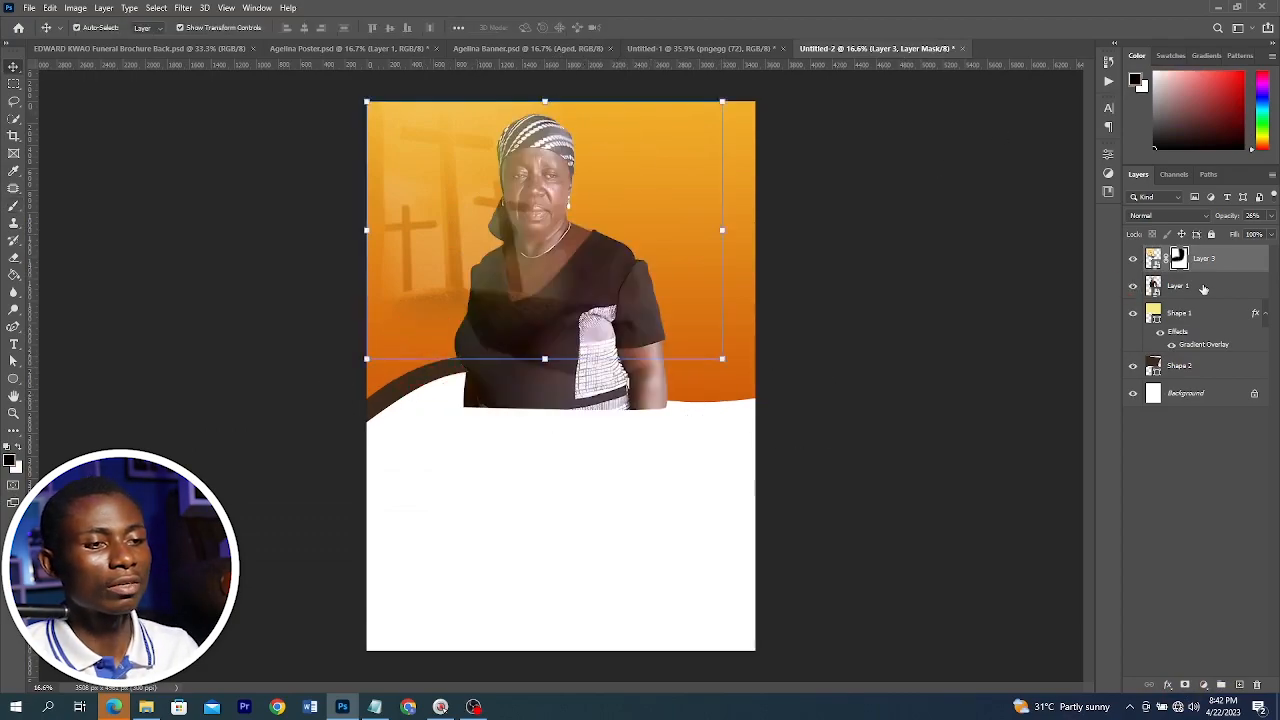
click(1202, 258)
click(1204, 286)
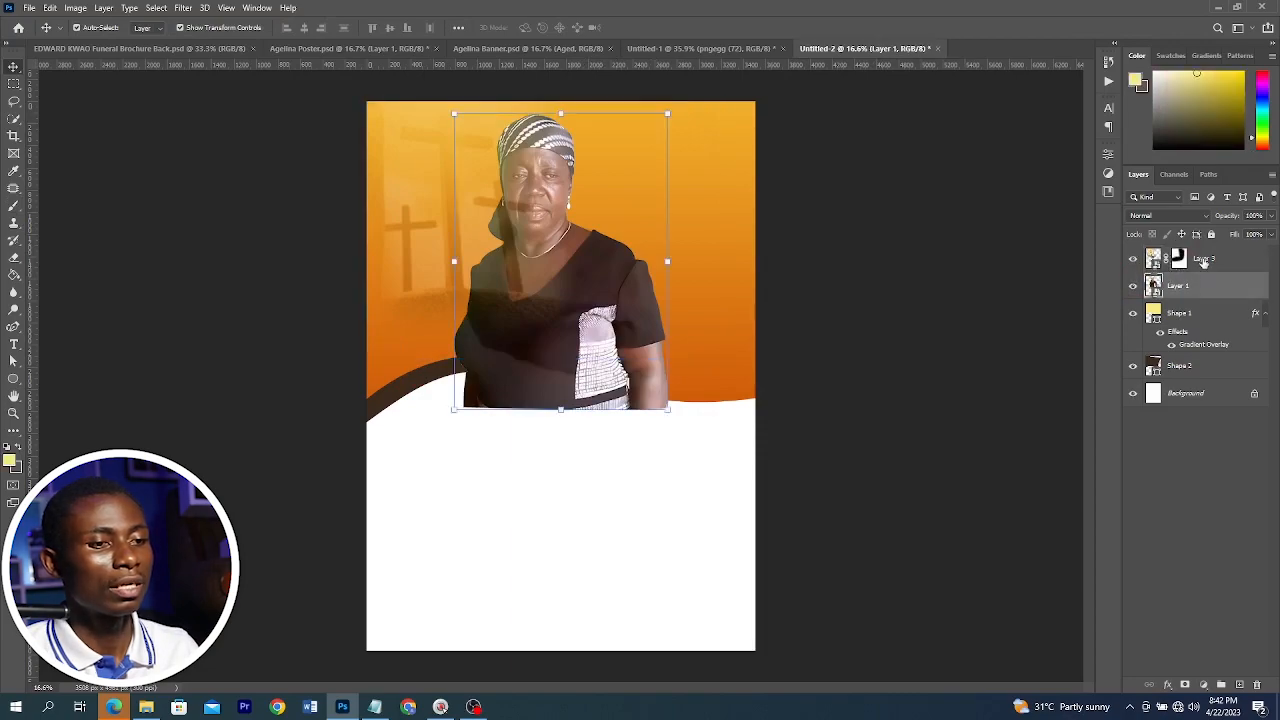
drag(1204, 286, 1195, 248)
click(806, 271)
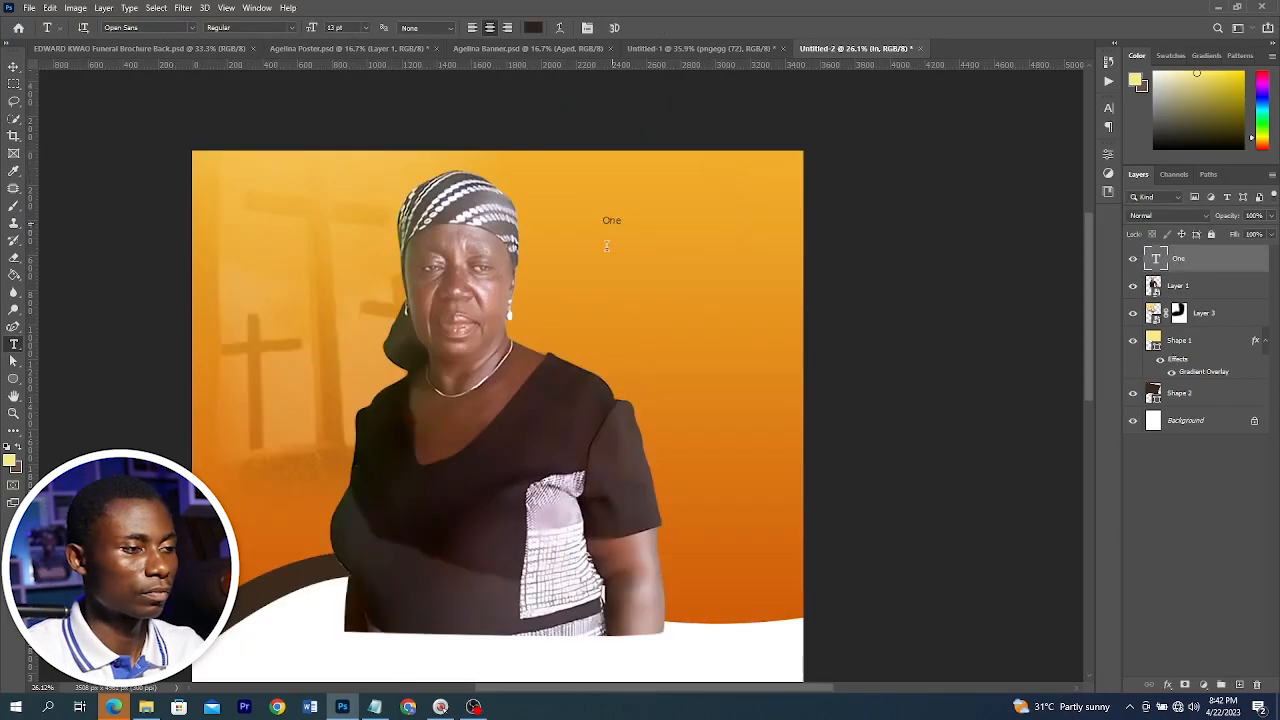
Add the text "OBSERVATION" below the "One" and "Week" text lines
click(613, 289)
text(OBSERVATION)
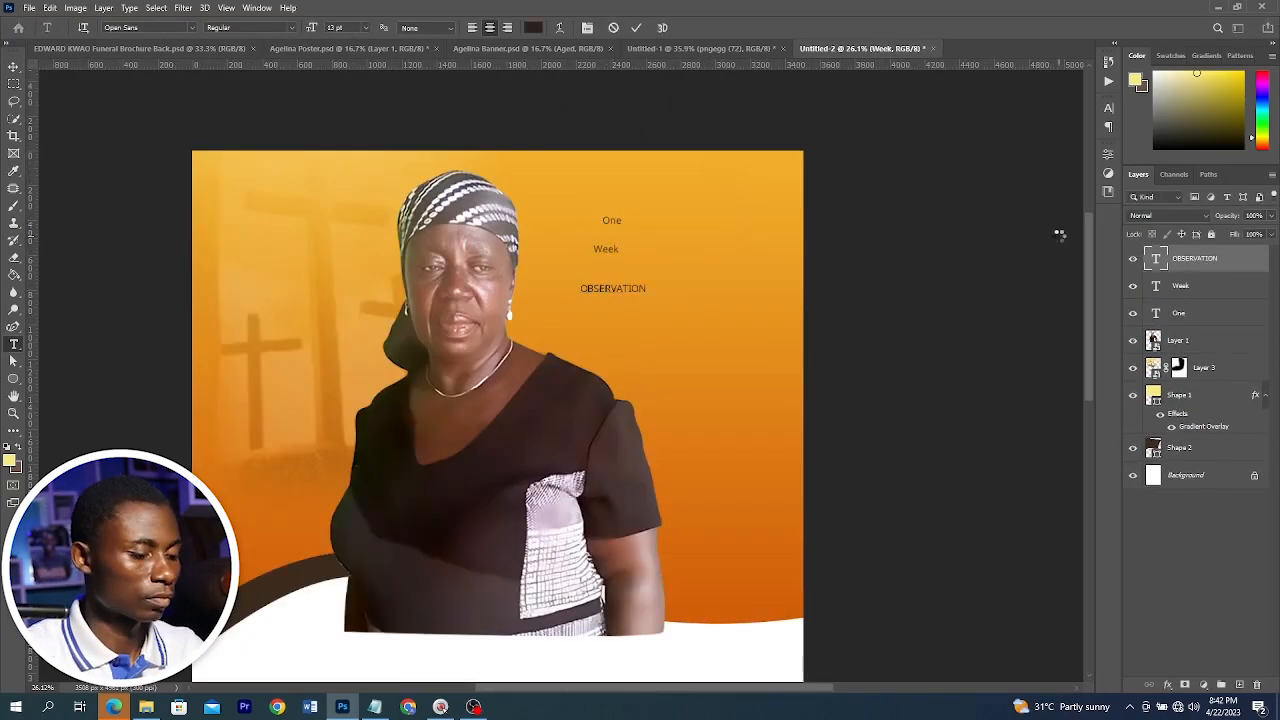
key(ctrl+Return)
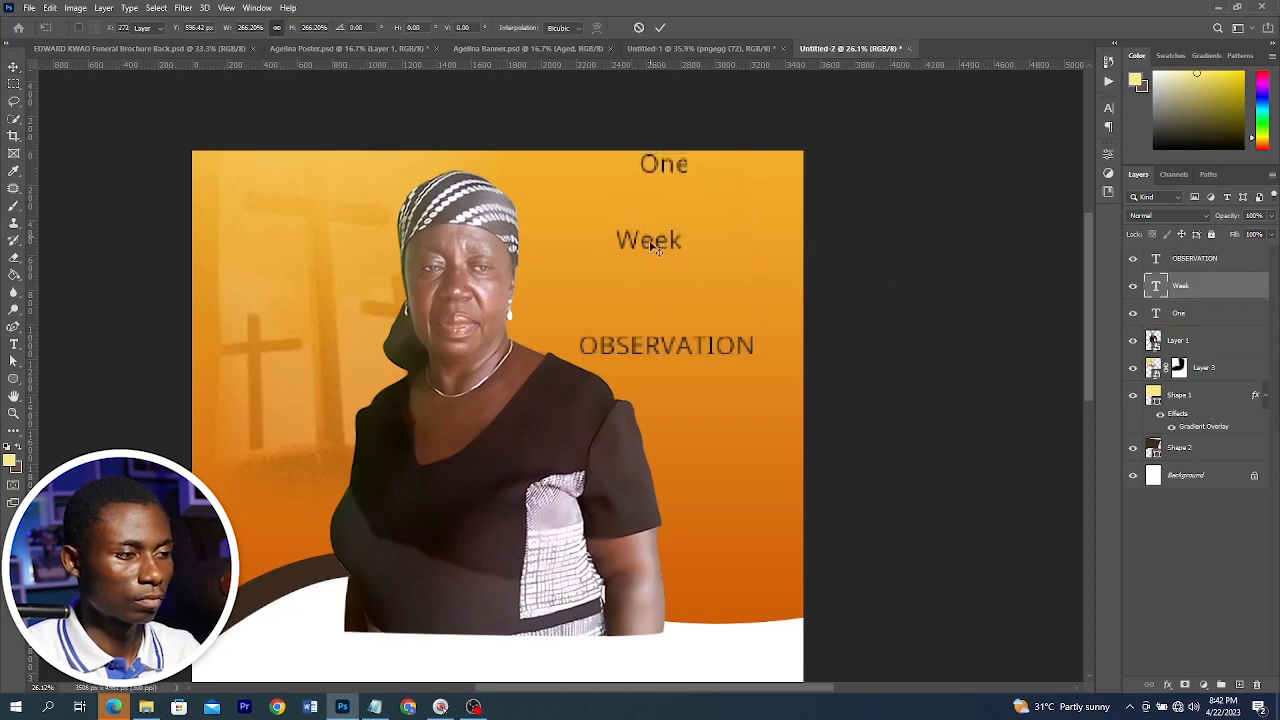
Change the "One" text's font to Rosellinda Alyamore and enlarge it
click(666, 345)
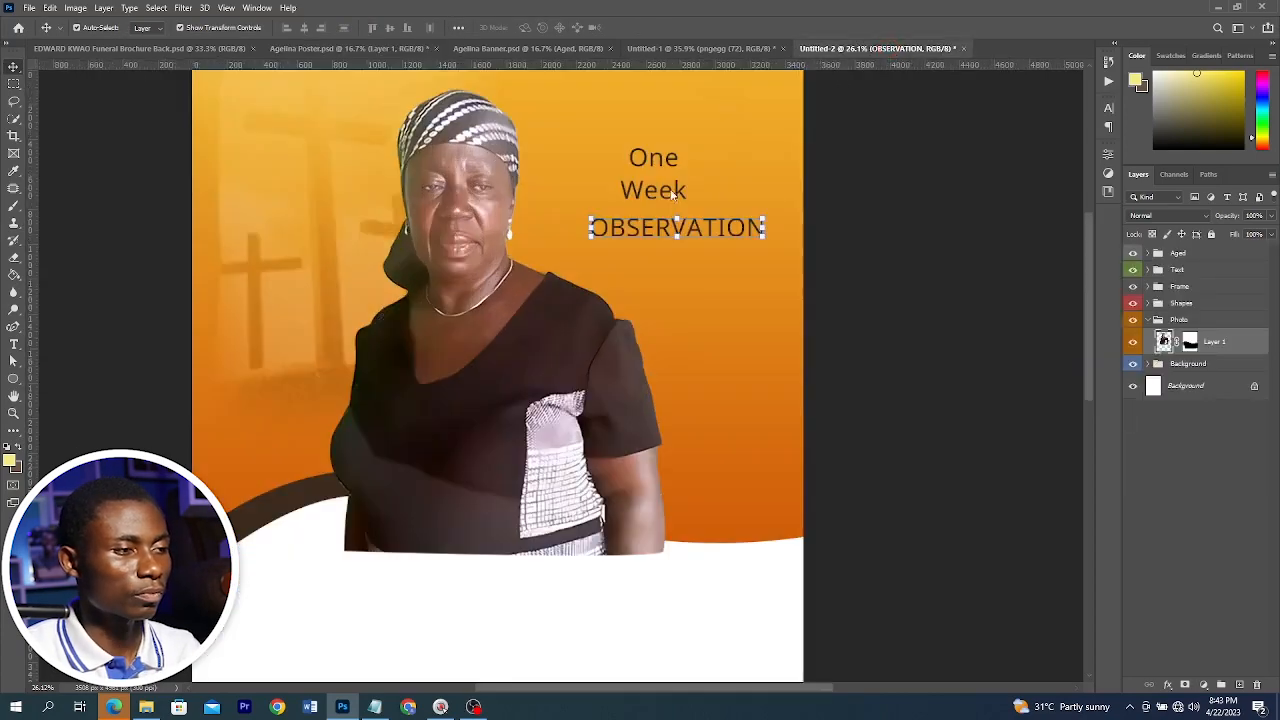
scroll(698, 165, up, 2)
click(645, 173)
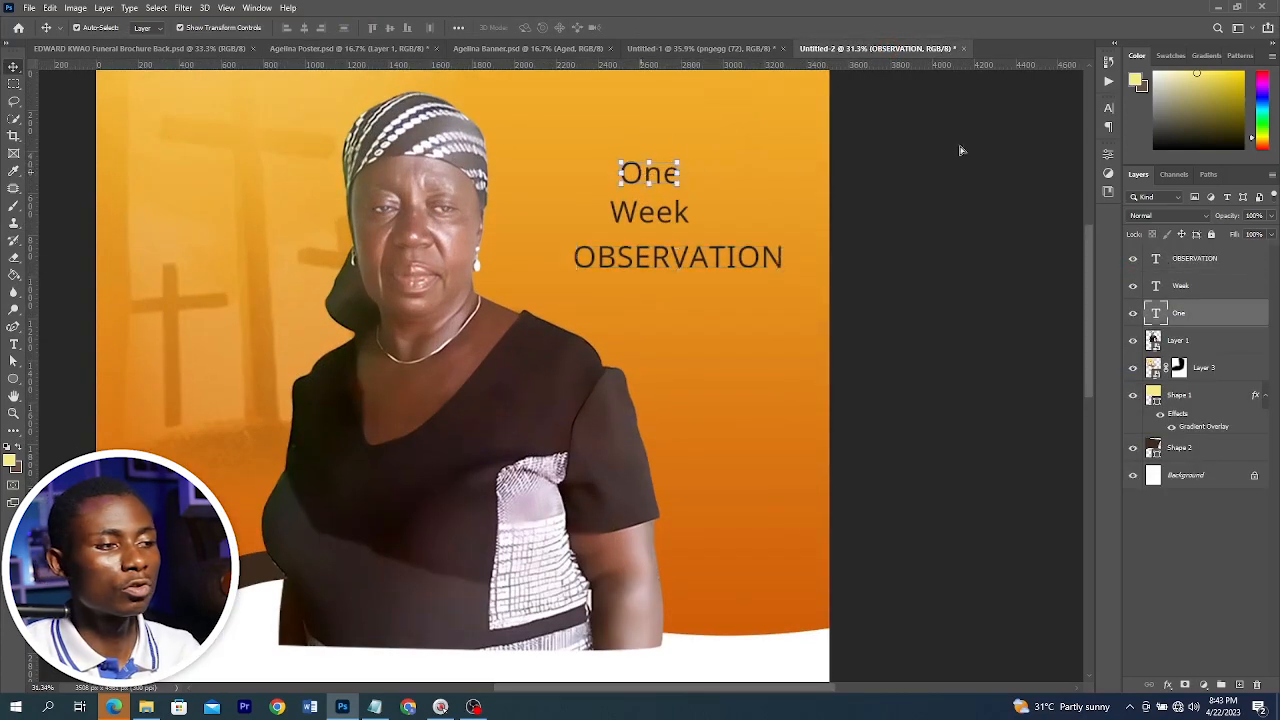
click(1108, 107)
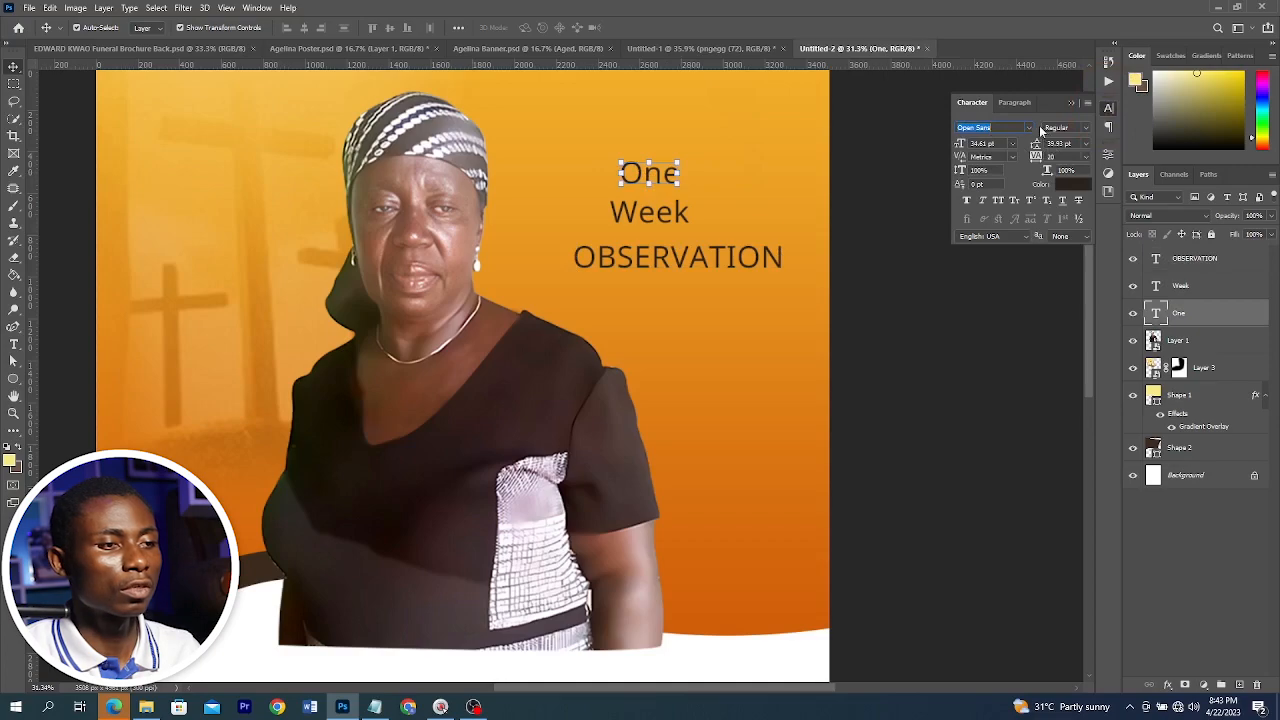
click(1029, 127)
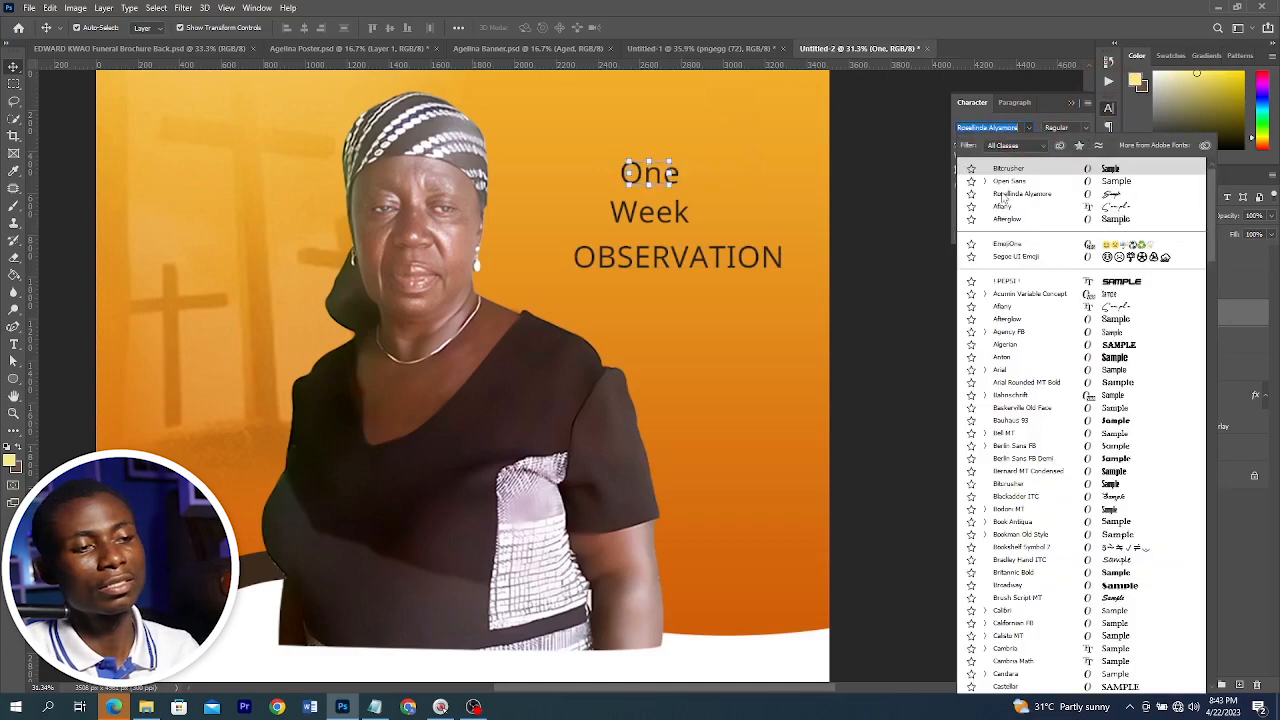
click(1004, 197)
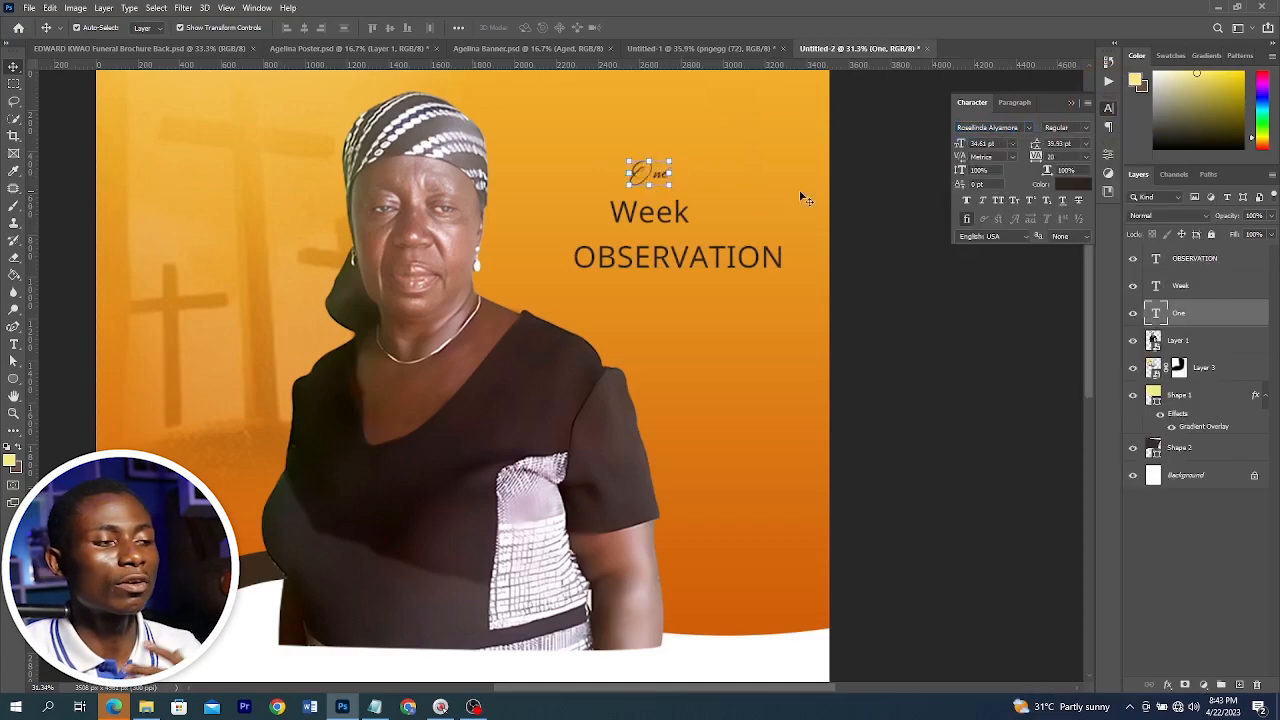
drag(690, 141, 706, 124)
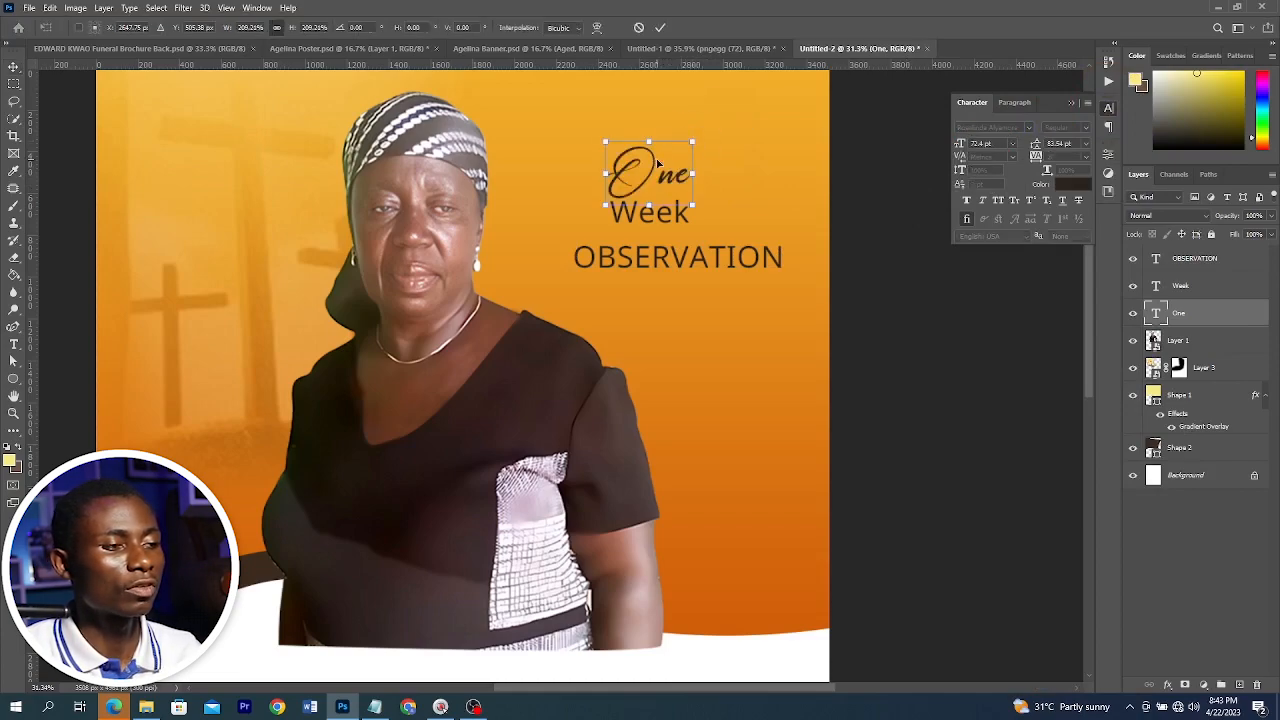
Change the "Week" text's font to Afterglow Regular and apply a glyph style option
click(668, 222)
click(1020, 127)
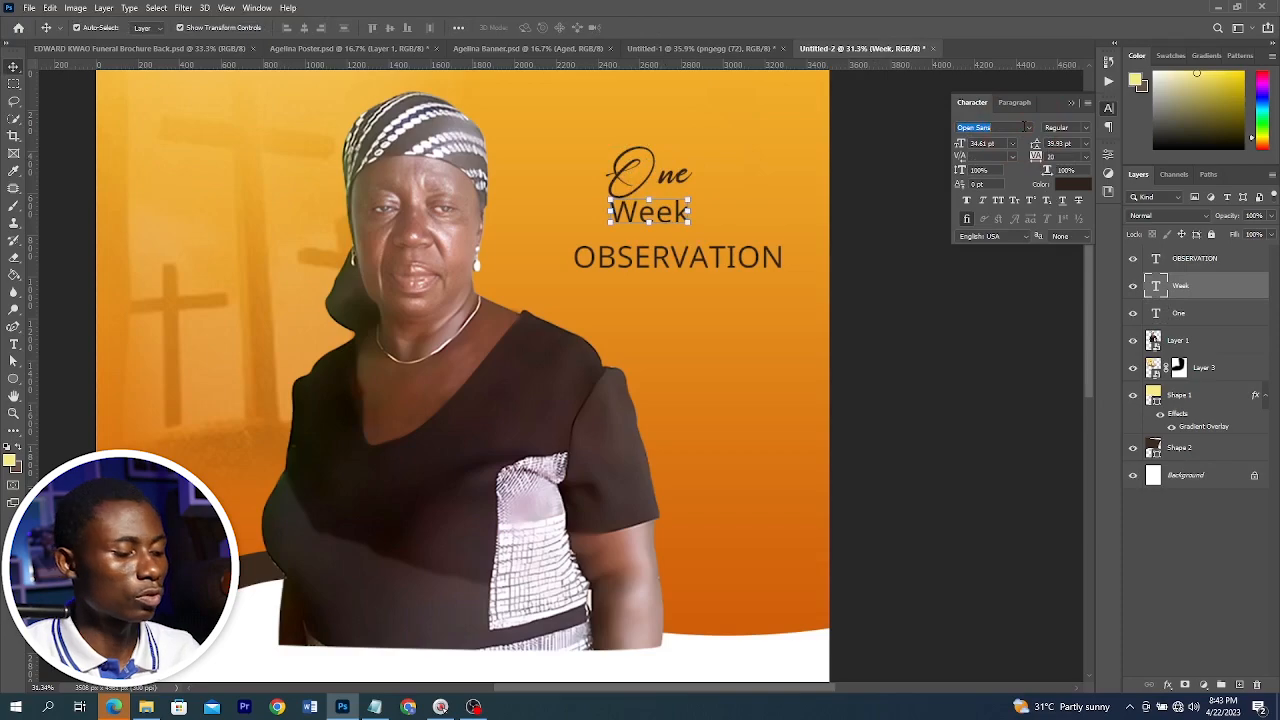
text(aft)
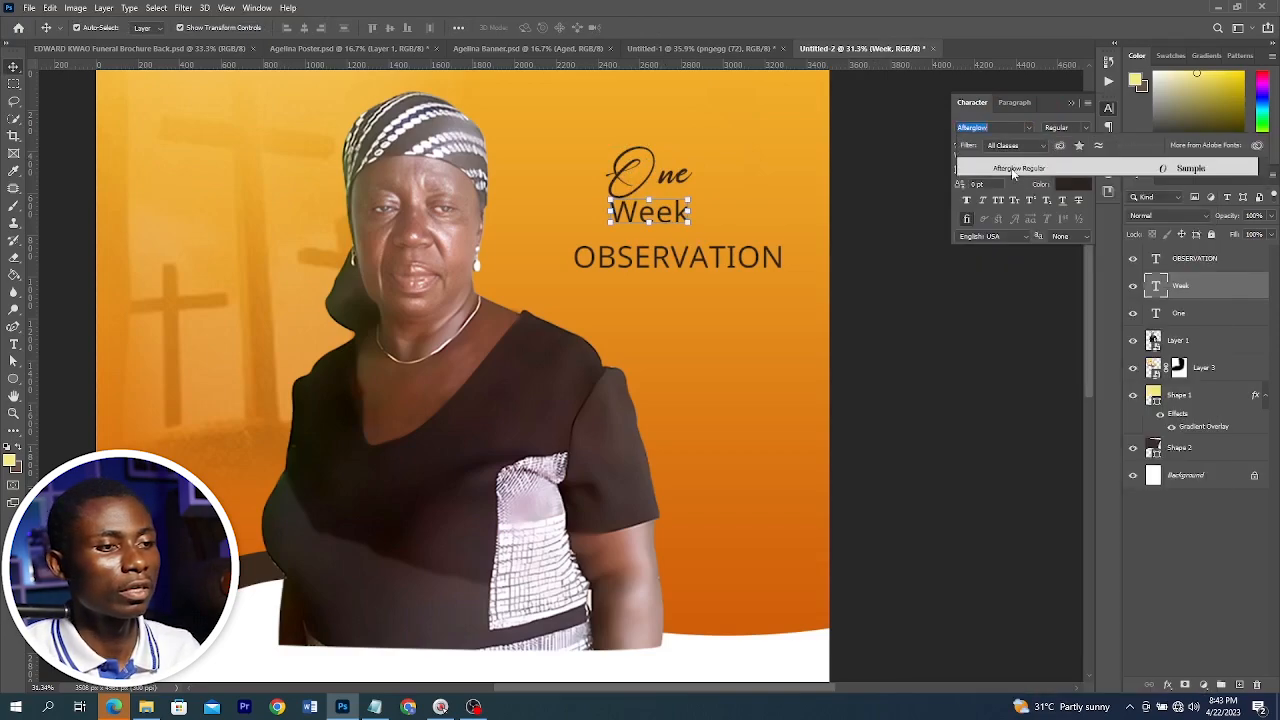
click(1013, 170)
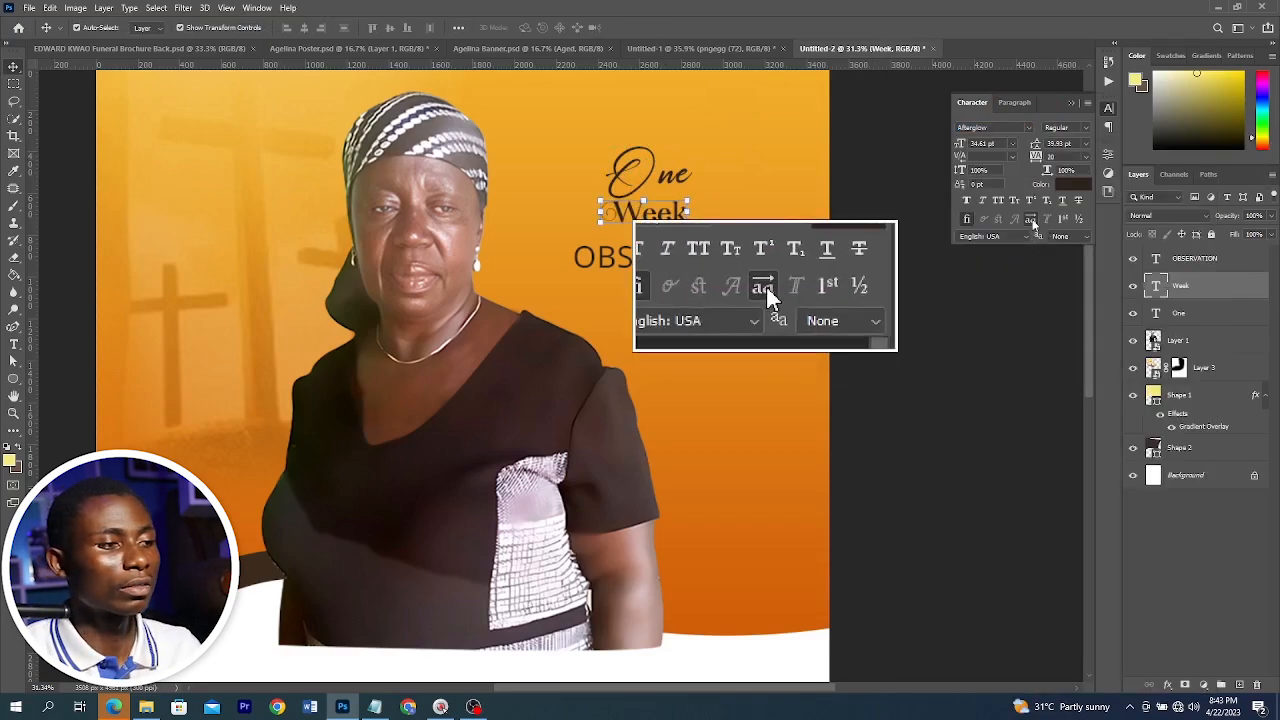
click(1031, 220)
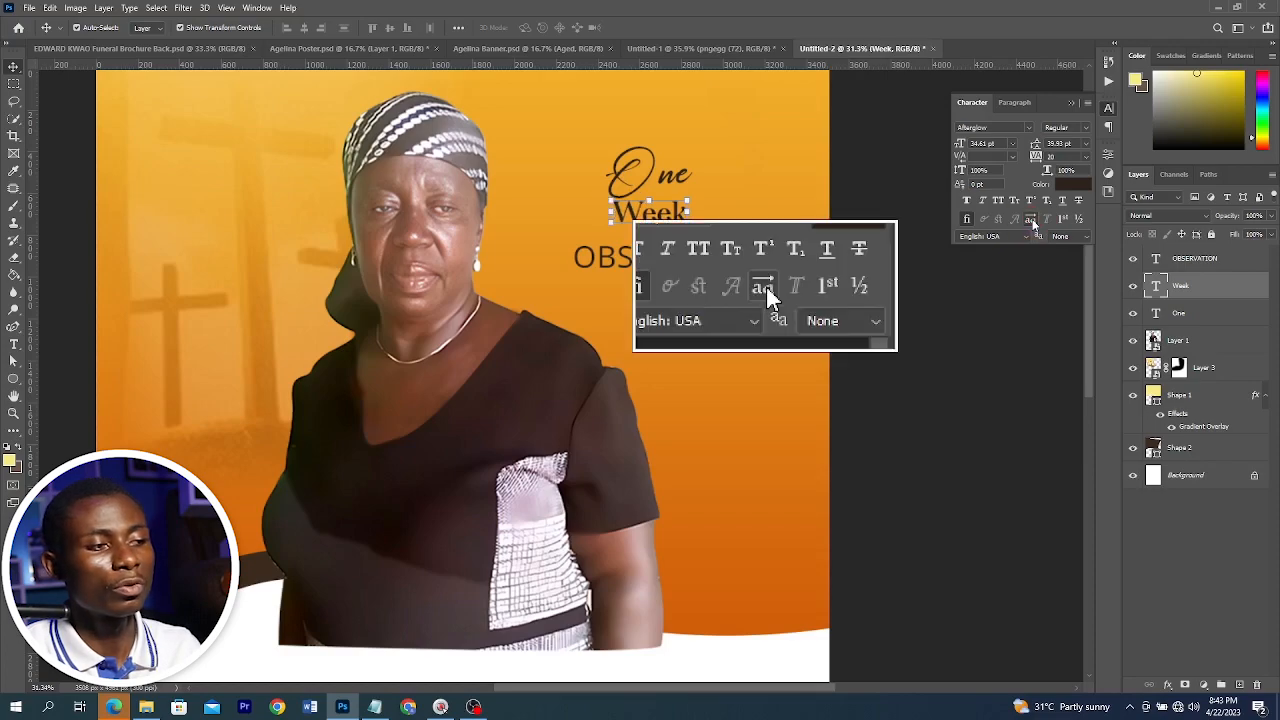
click(1032, 221)
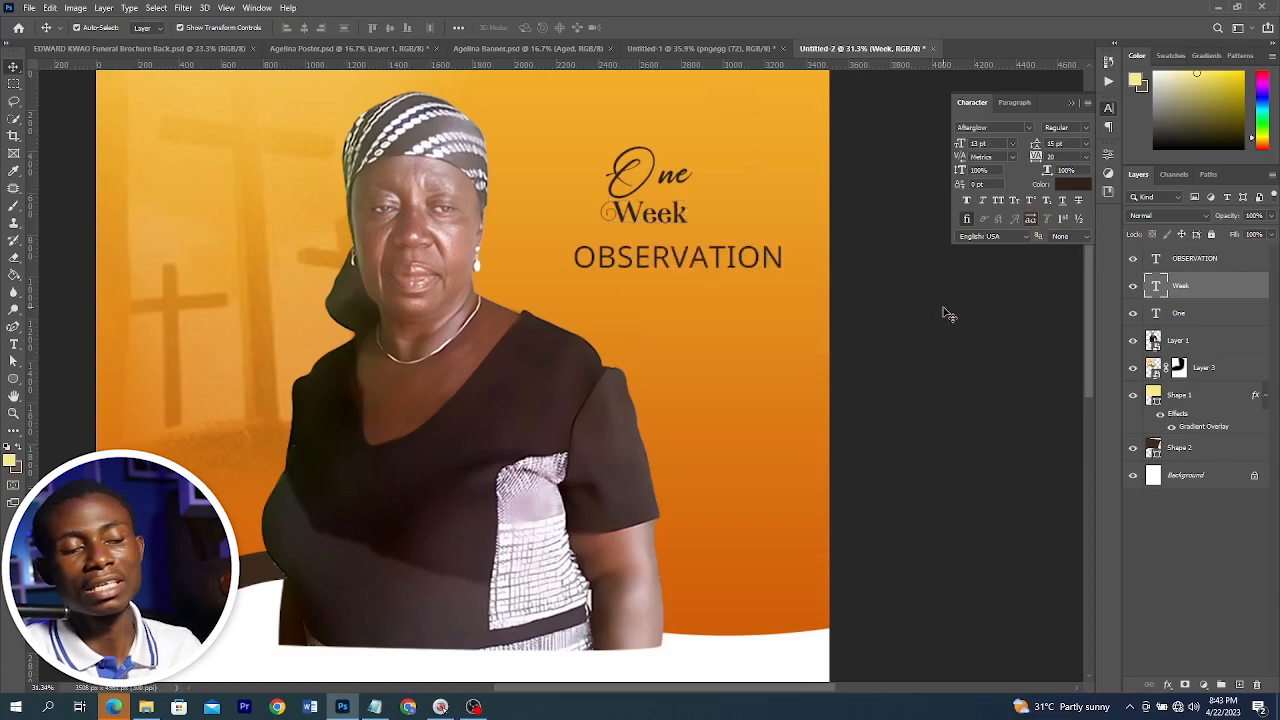
click(943, 314)
Change the "OBSERVATION" text's font to Bitcrusher and scale it up
click(737, 257)
click(1028, 127)
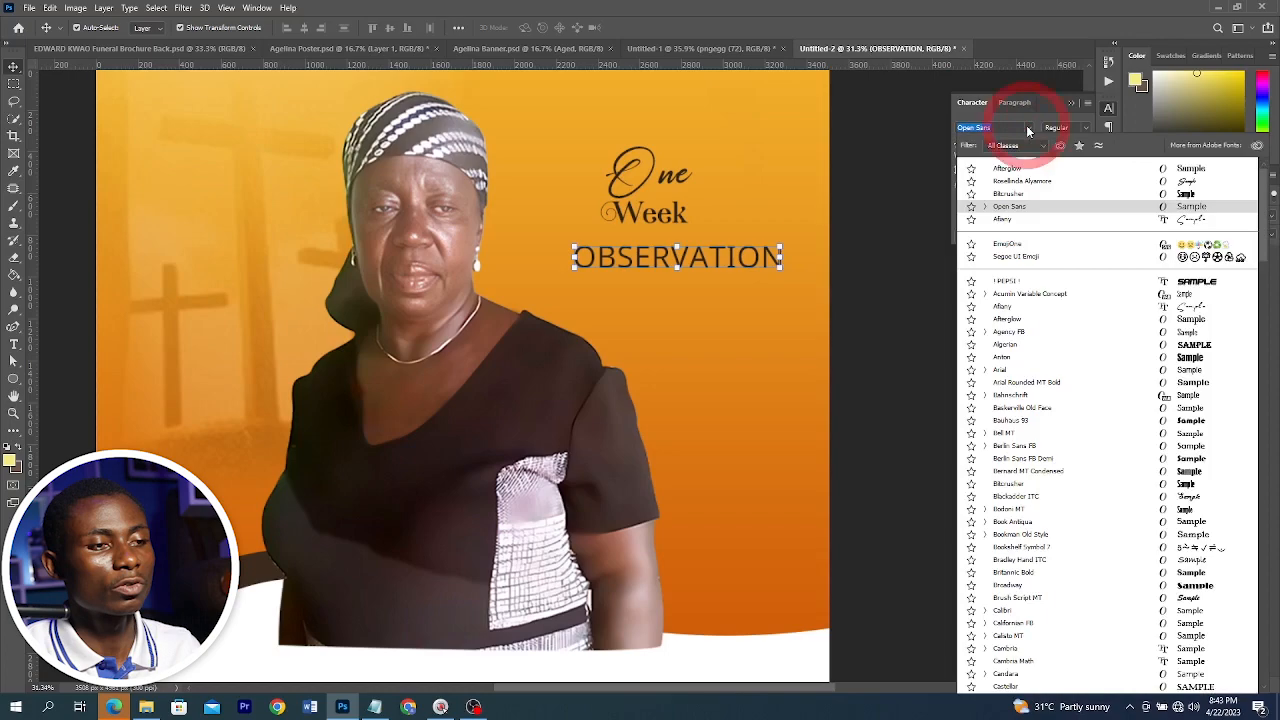
click(1008, 193)
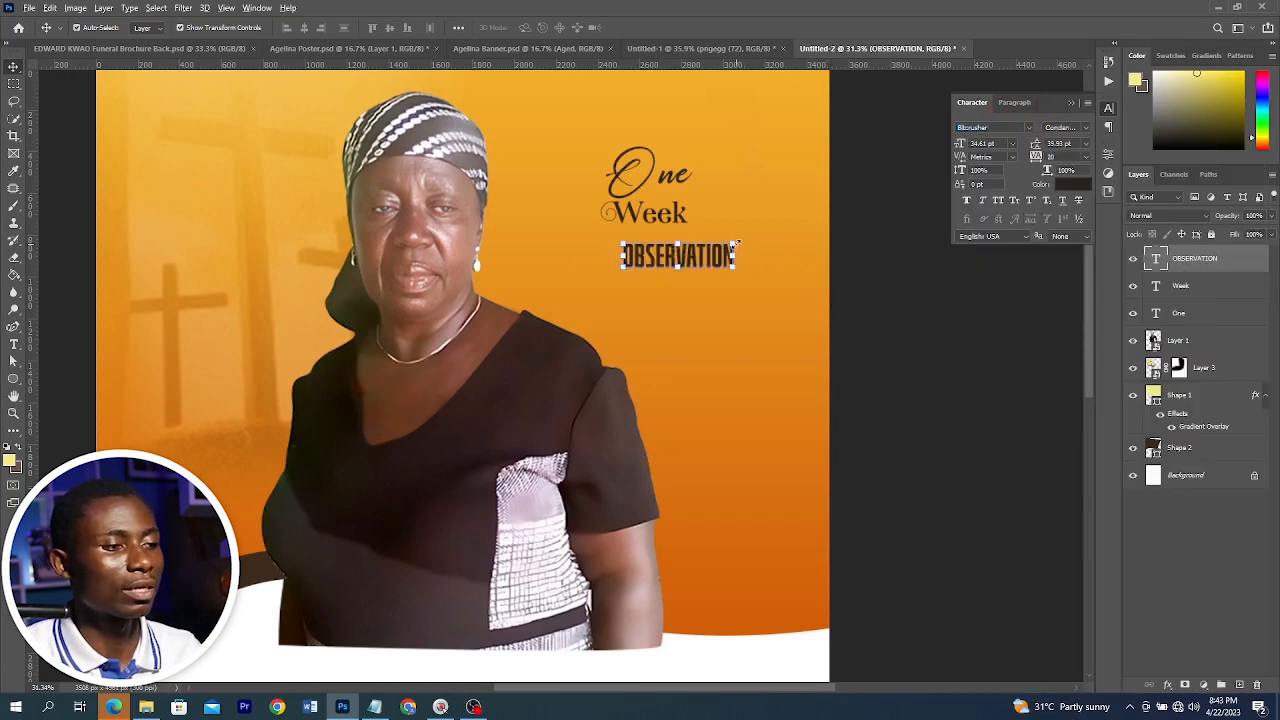
drag(737, 243, 763, 228)
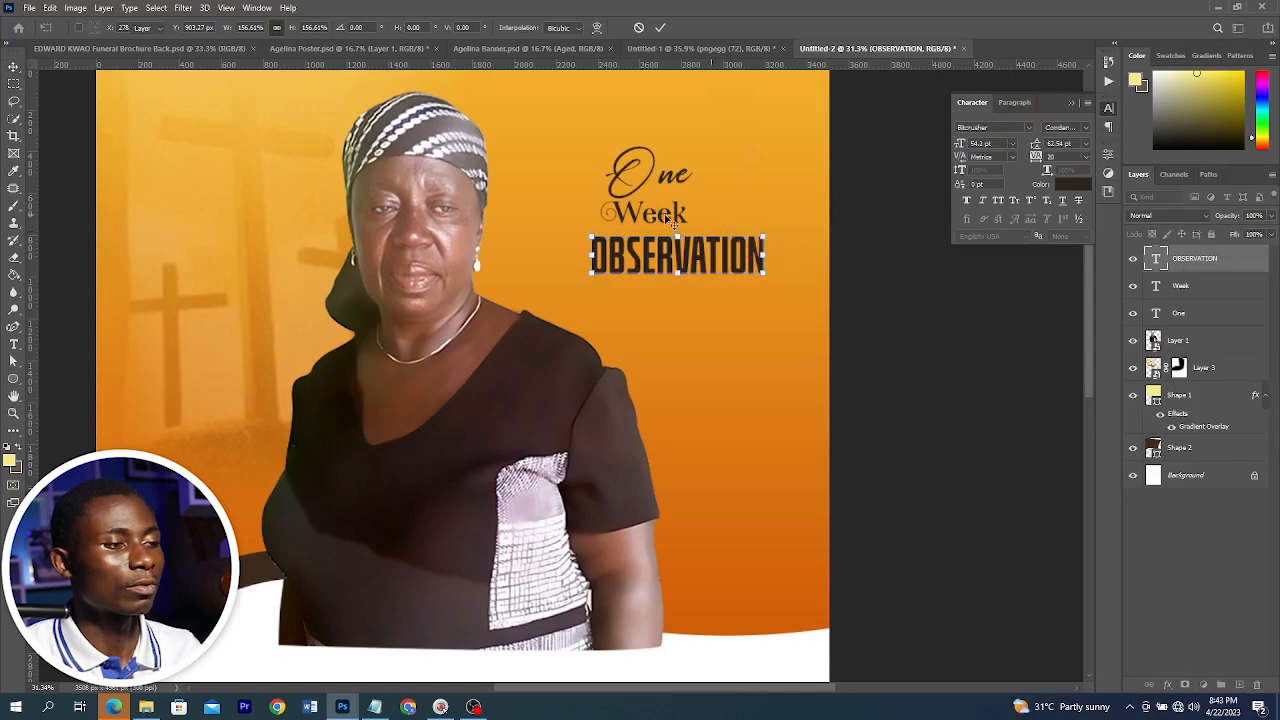
Reposition the "Week" and "One" text lines closer together above "OBSERVATION"
drag(672, 220, 707, 214)
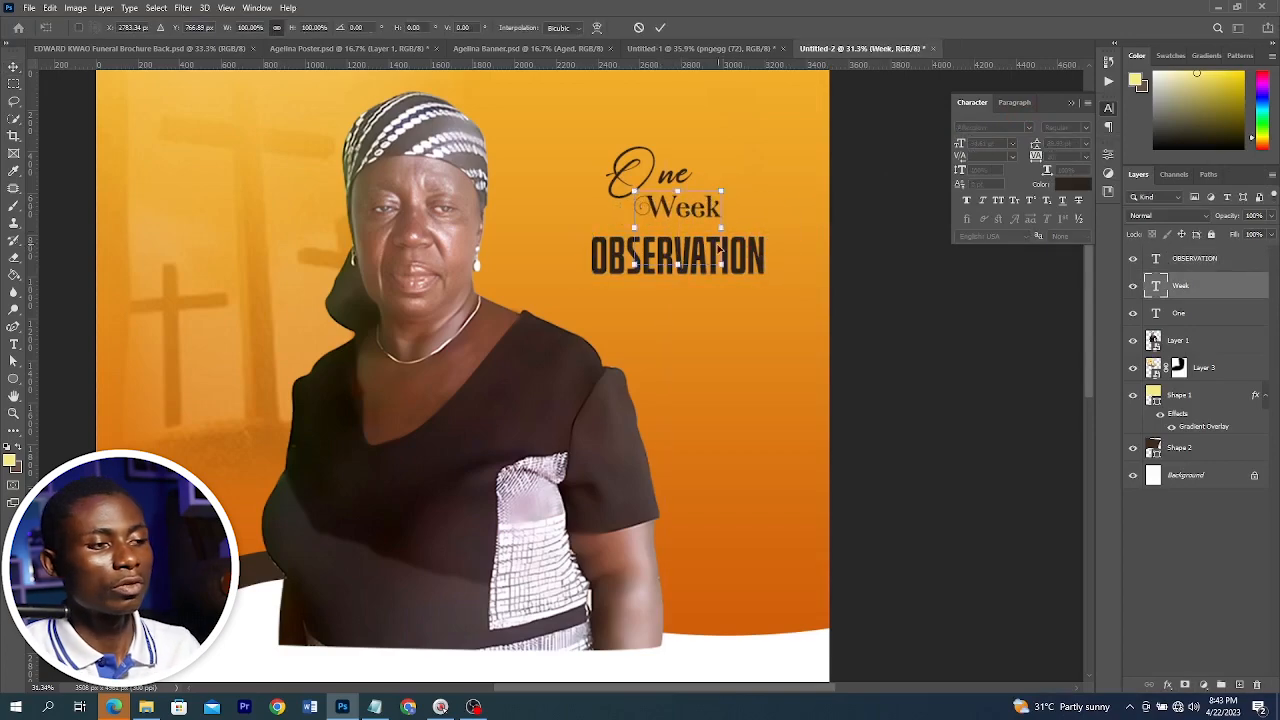
drag(721, 262, 785, 318)
drag(715, 199, 703, 190)
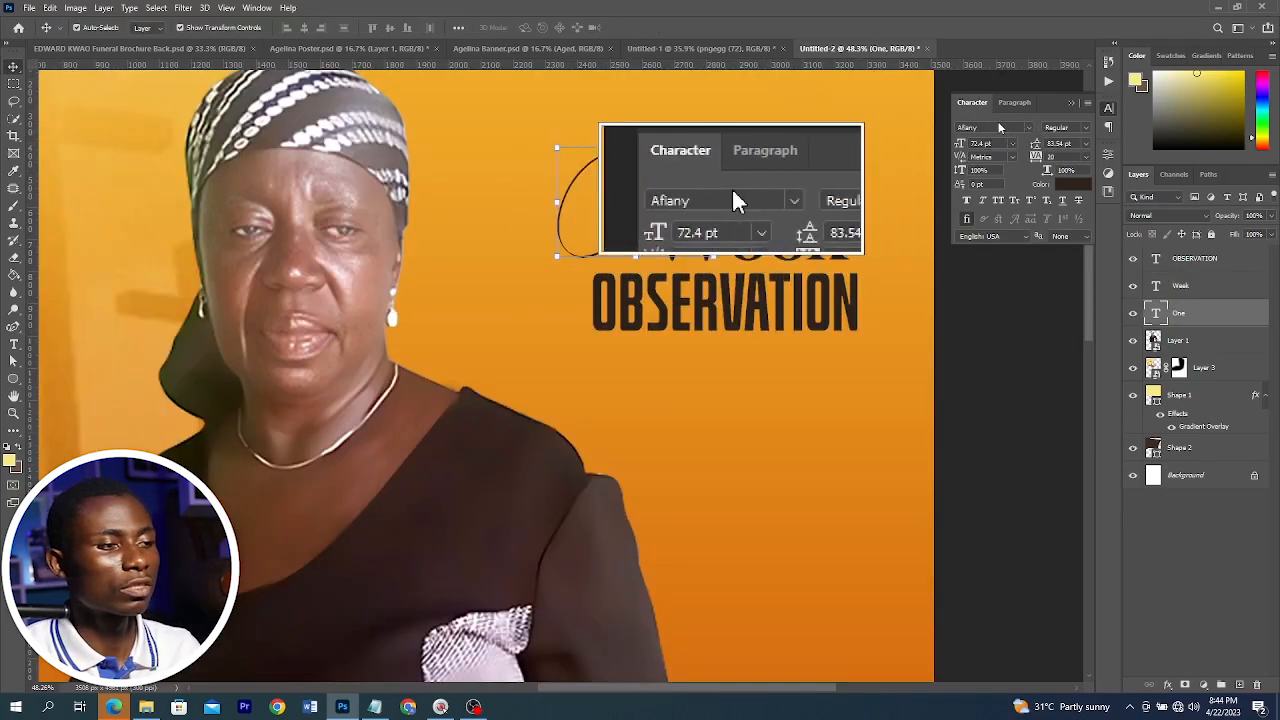
drag(676, 190, 676, 172)
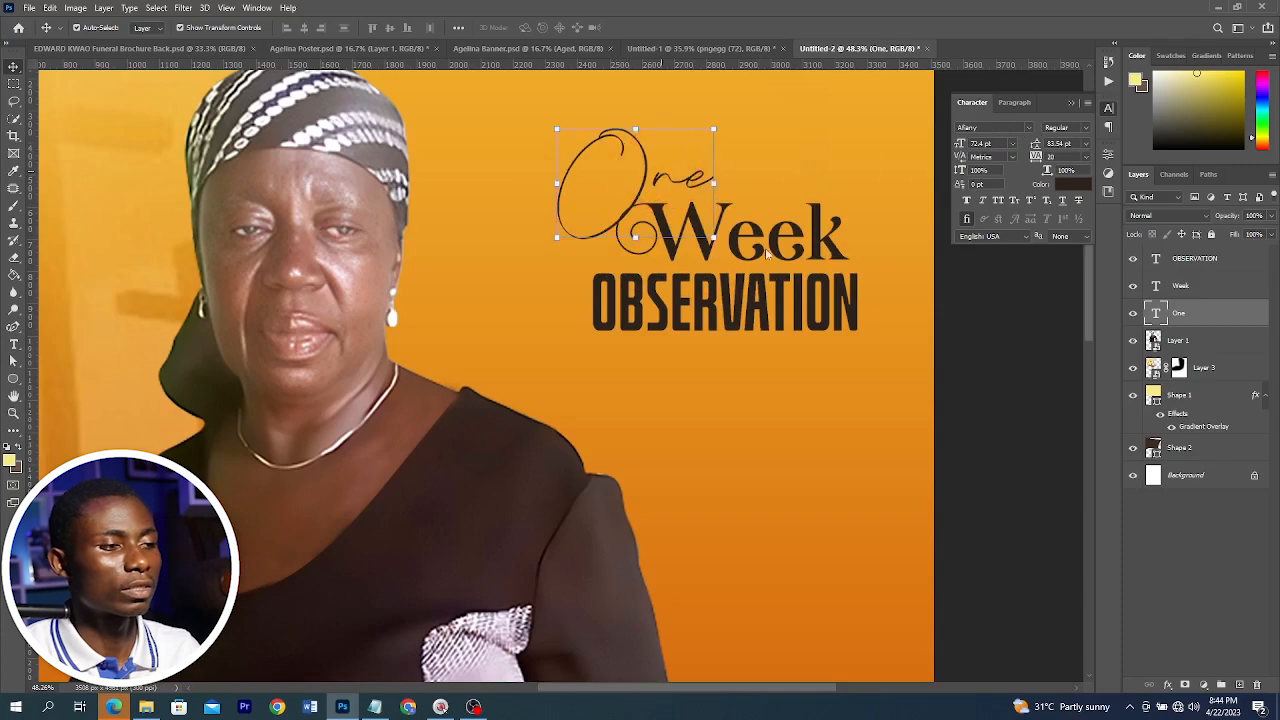
click(818, 235)
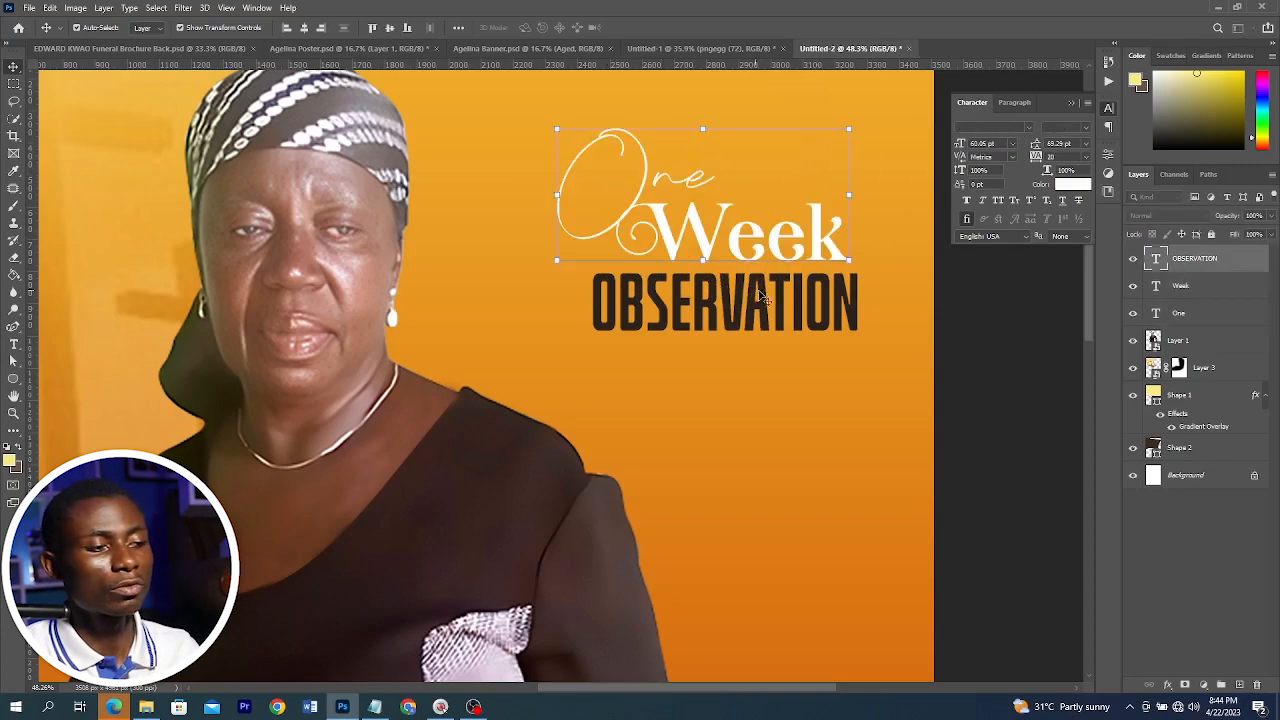
Stretch the "OBSERVATION" text slightly wider with Free Transform
click(735, 313)
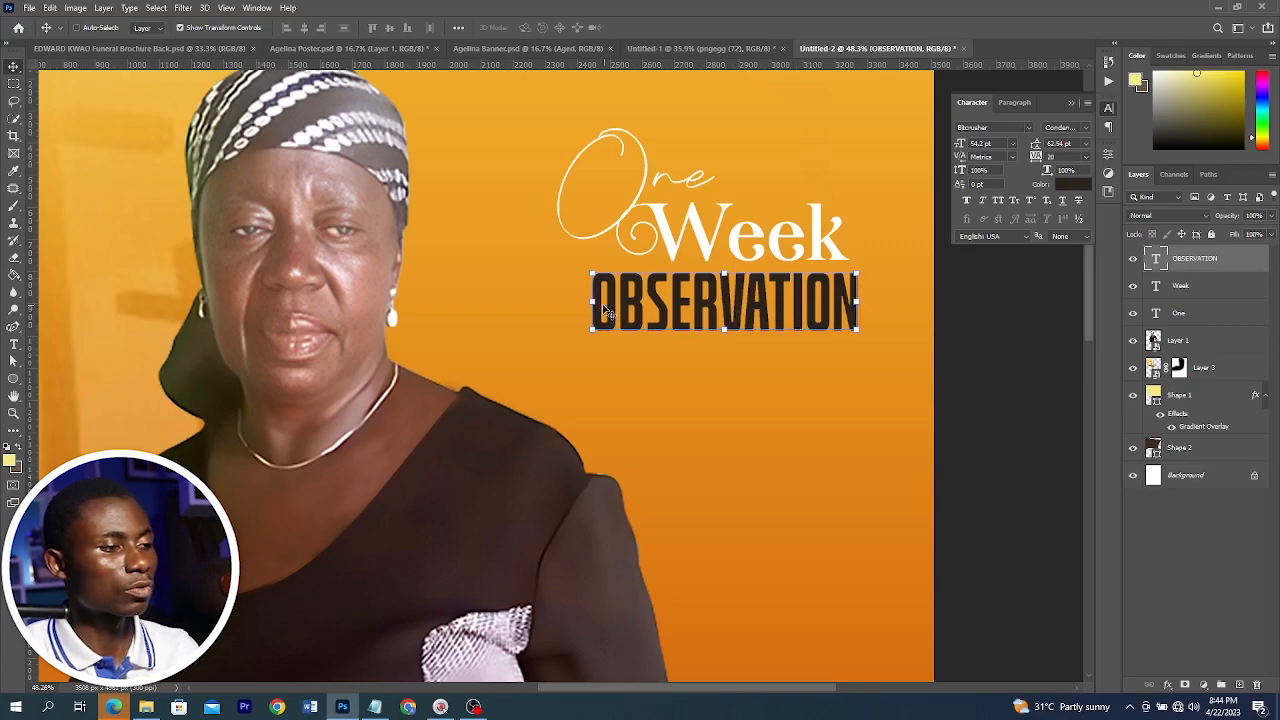
key(ctrl+t)
drag(576, 300, 575, 300)
key(Return)
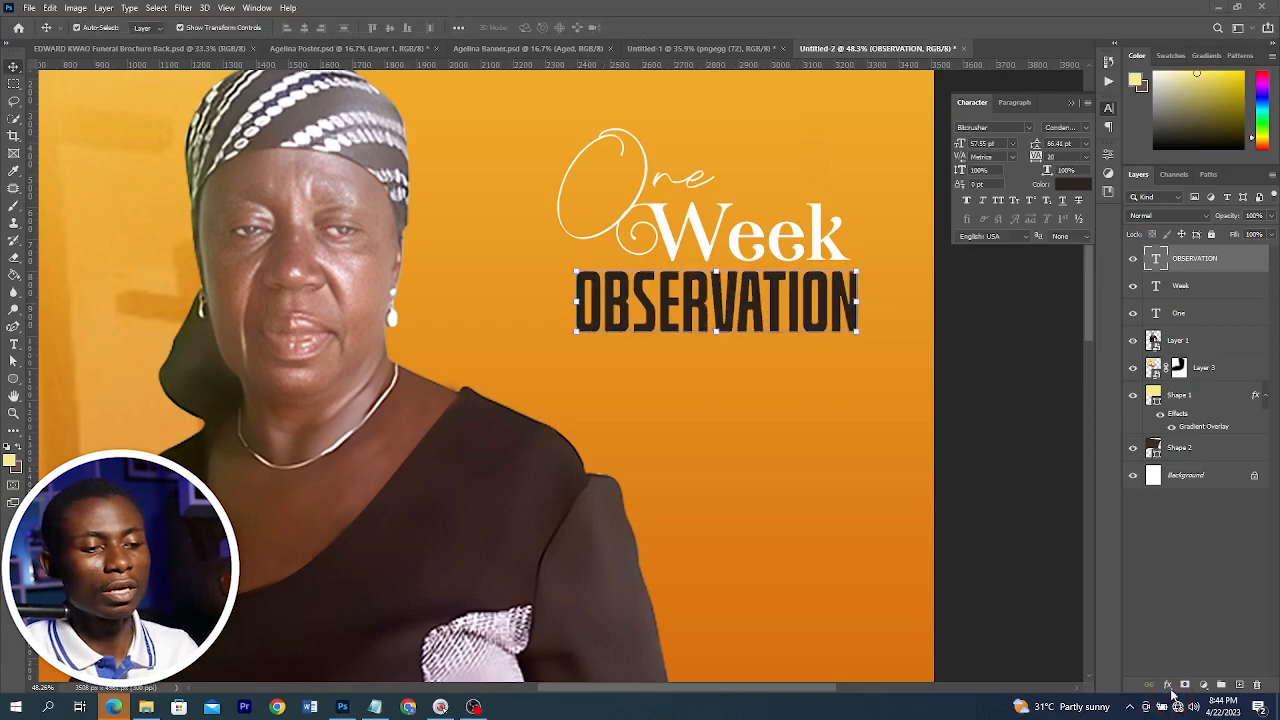
Apply a dark red to orange Gradient Overlay to the "OBSERVATION" text and reposition the gradient
click(1167, 686)
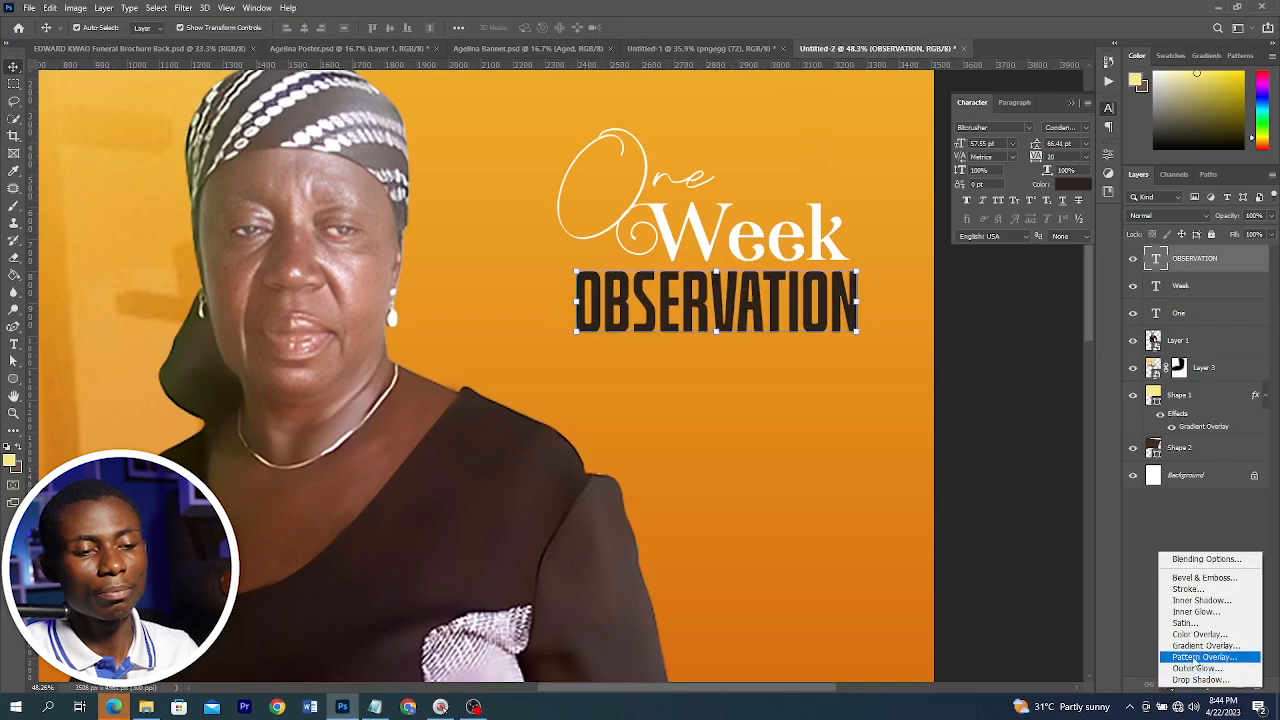
click(1203, 647)
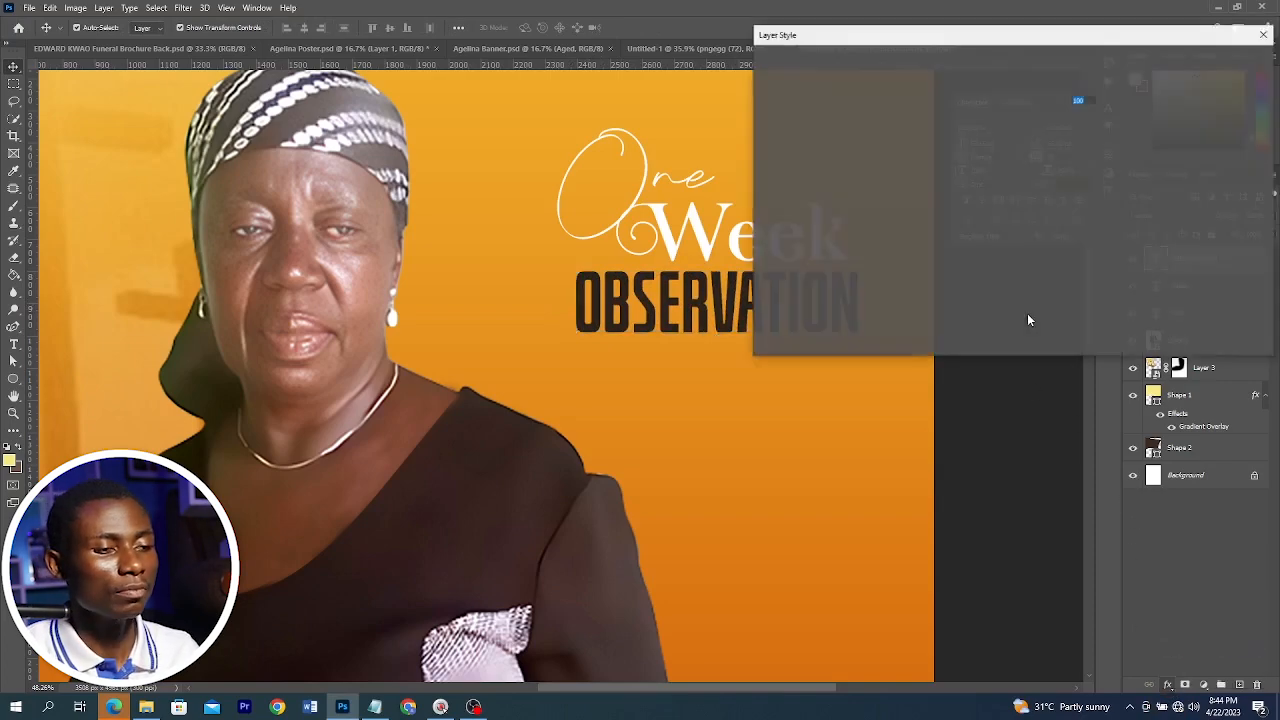
click(1020, 117)
scroll(1062, 184, down, 5)
click(1062, 184)
drag(1068, 67, 1175, 67)
click(1262, 99)
click(995, 123)
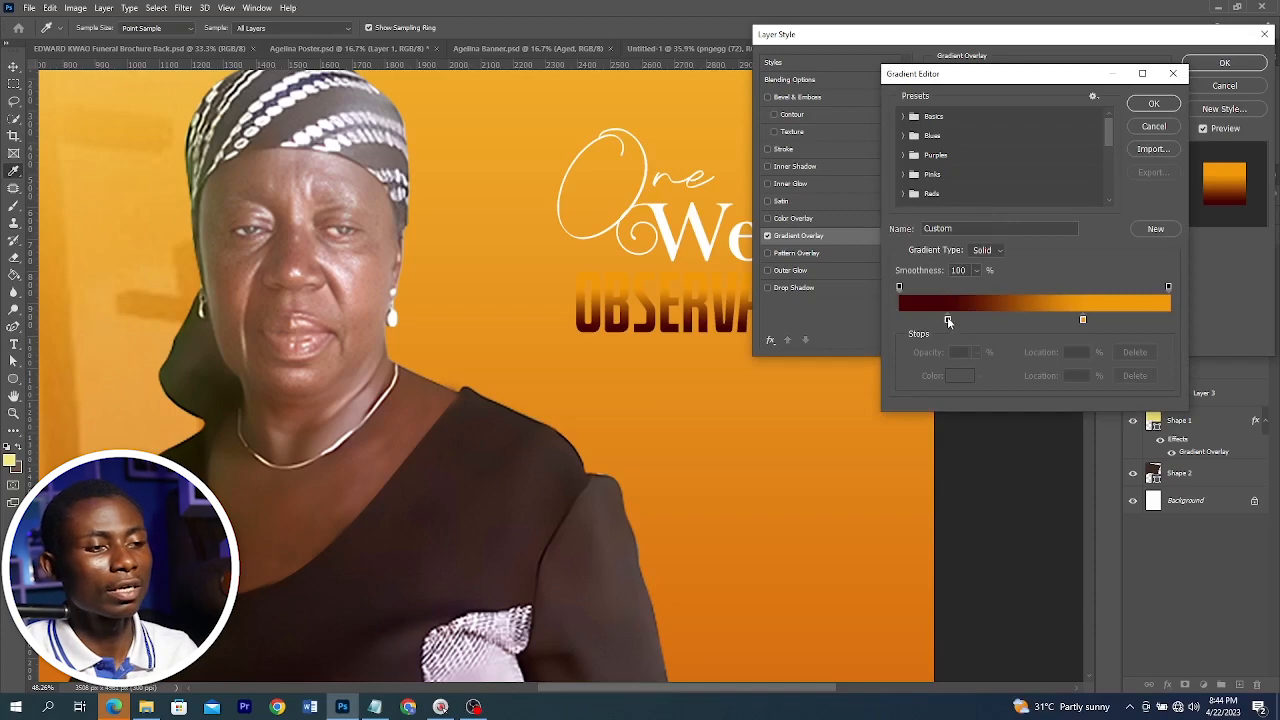
click(948, 321)
double_click(947, 318)
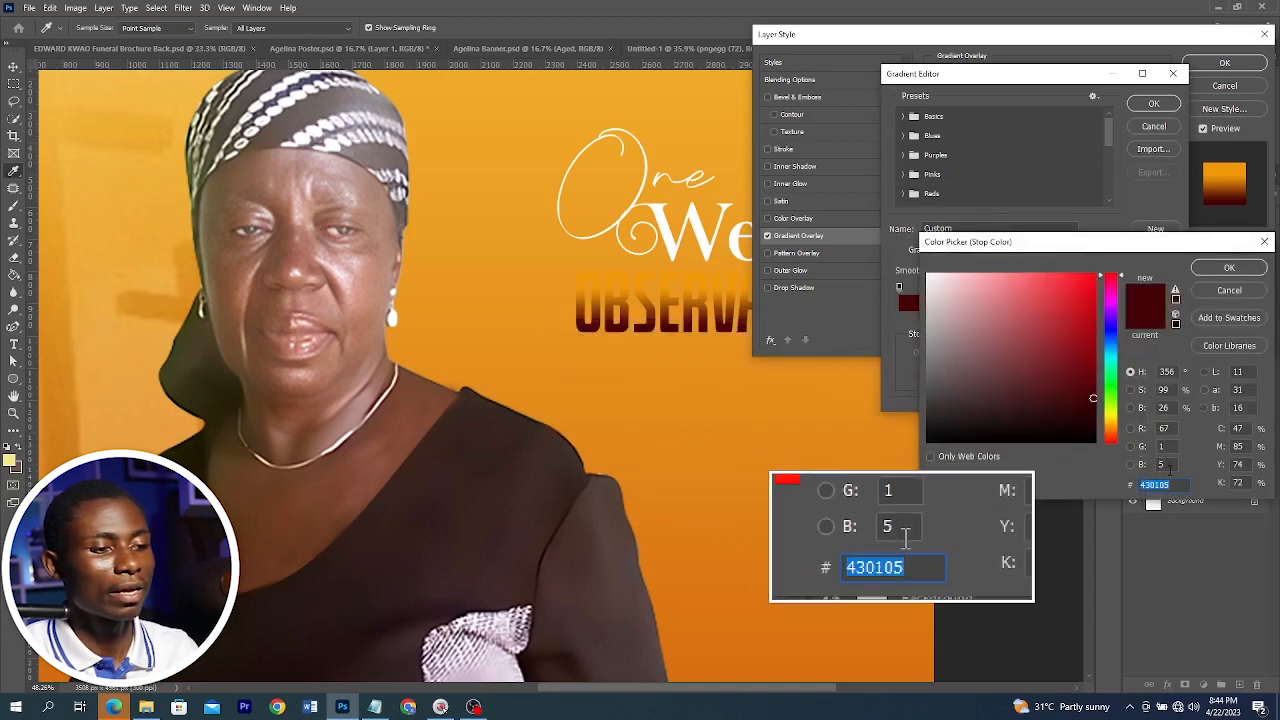
click(1224, 270)
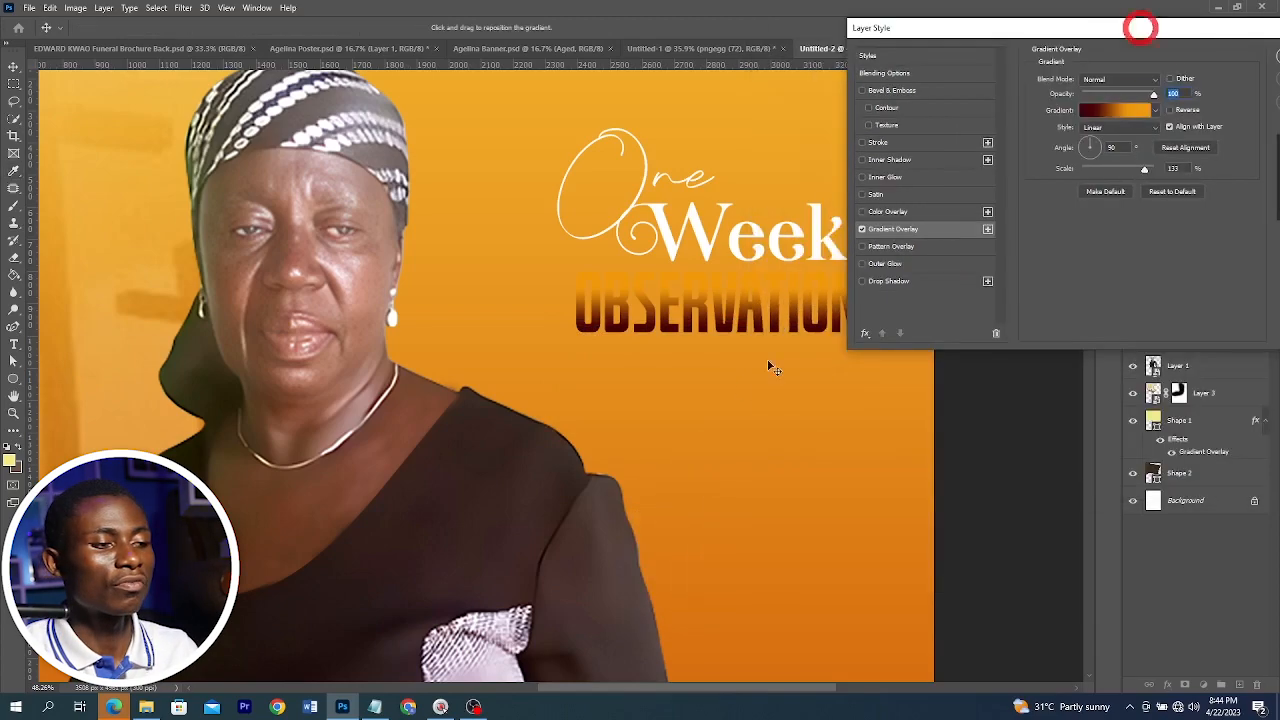
drag(696, 328, 693, 307)
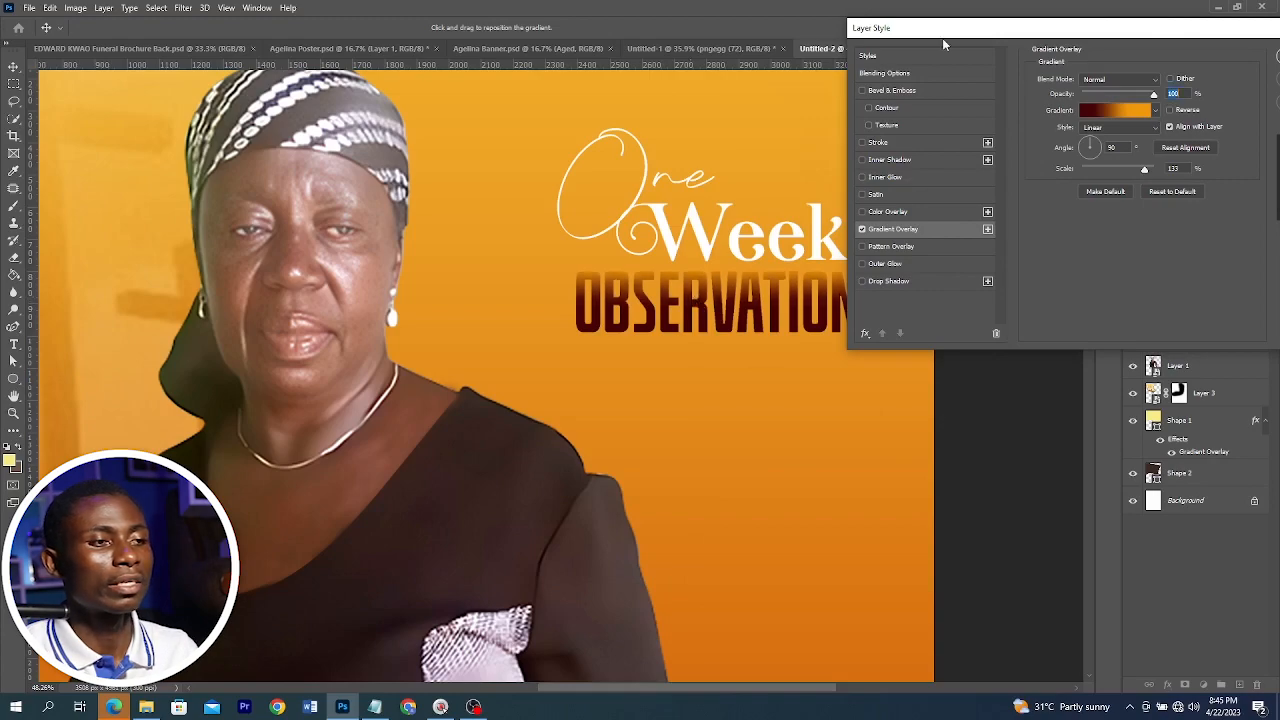
drag(941, 30, 638, 150)
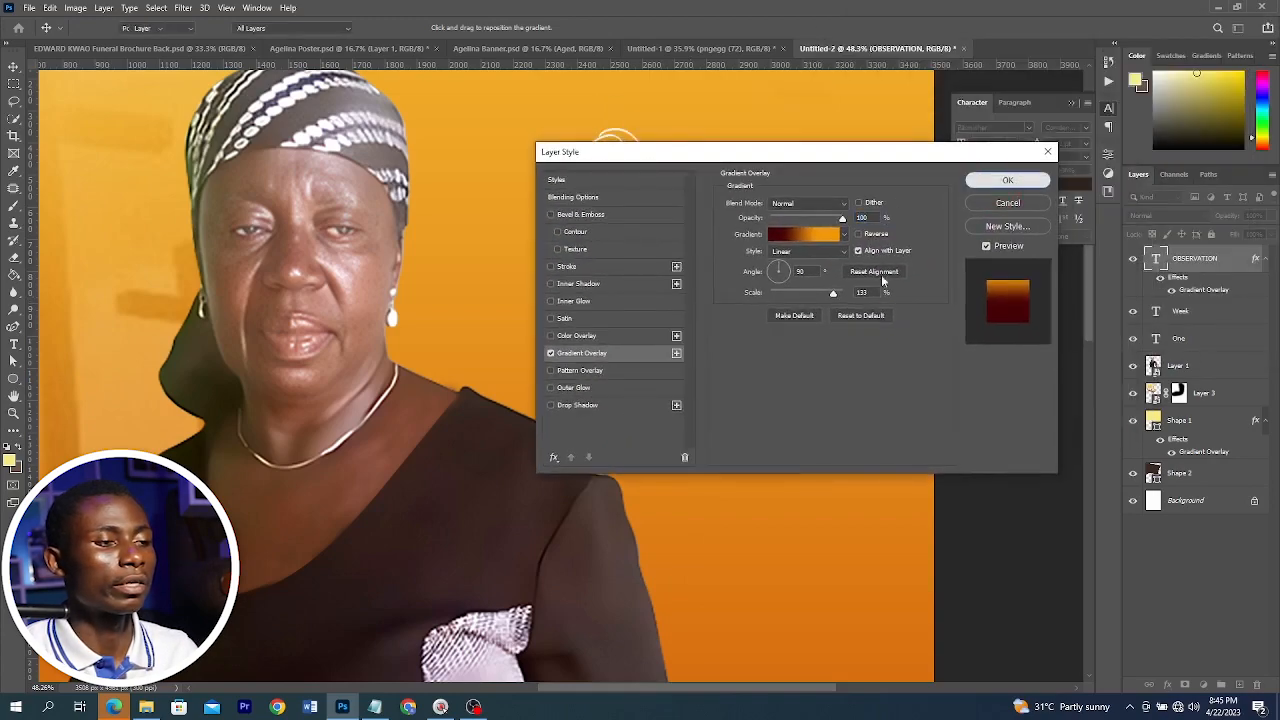
click(1007, 180)
Bring the rose image from the assets folder onto the poster, scaling and placing it below "OBSERVATION"
scroll(735, 327, down, 5)
key(alt+Tab)
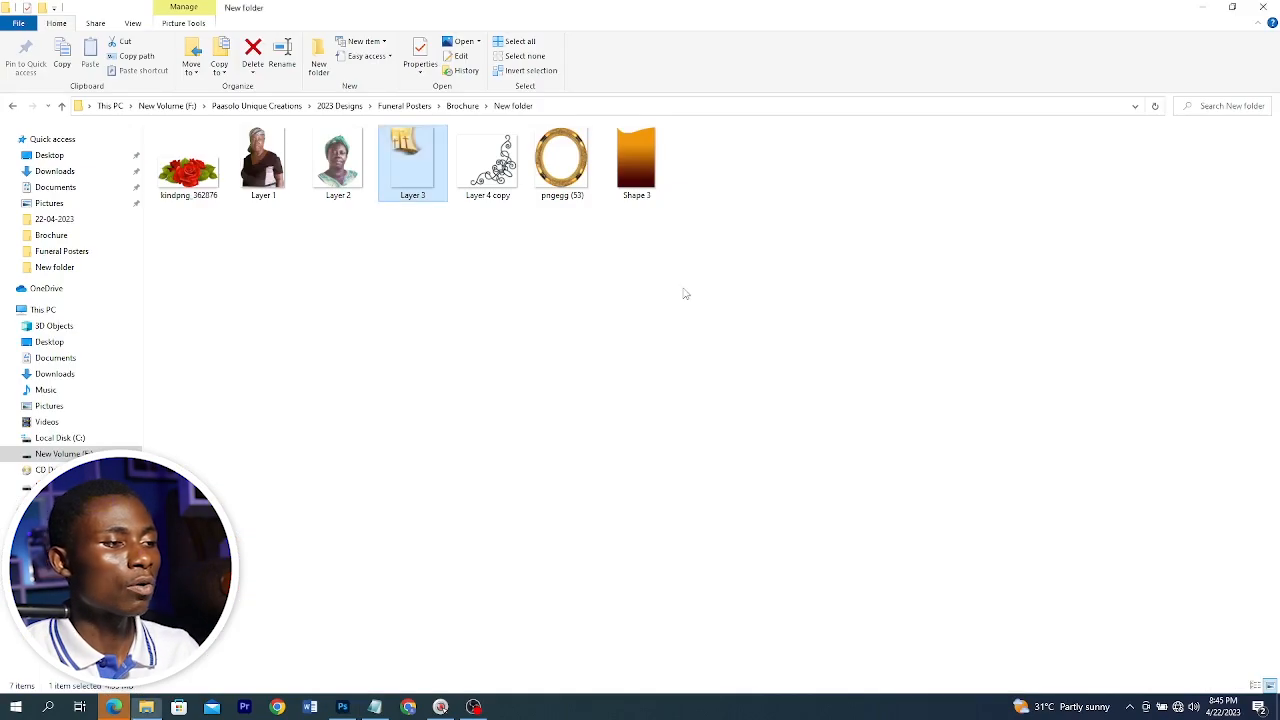
drag(180, 184, 817, 305)
key(alt+Tab)
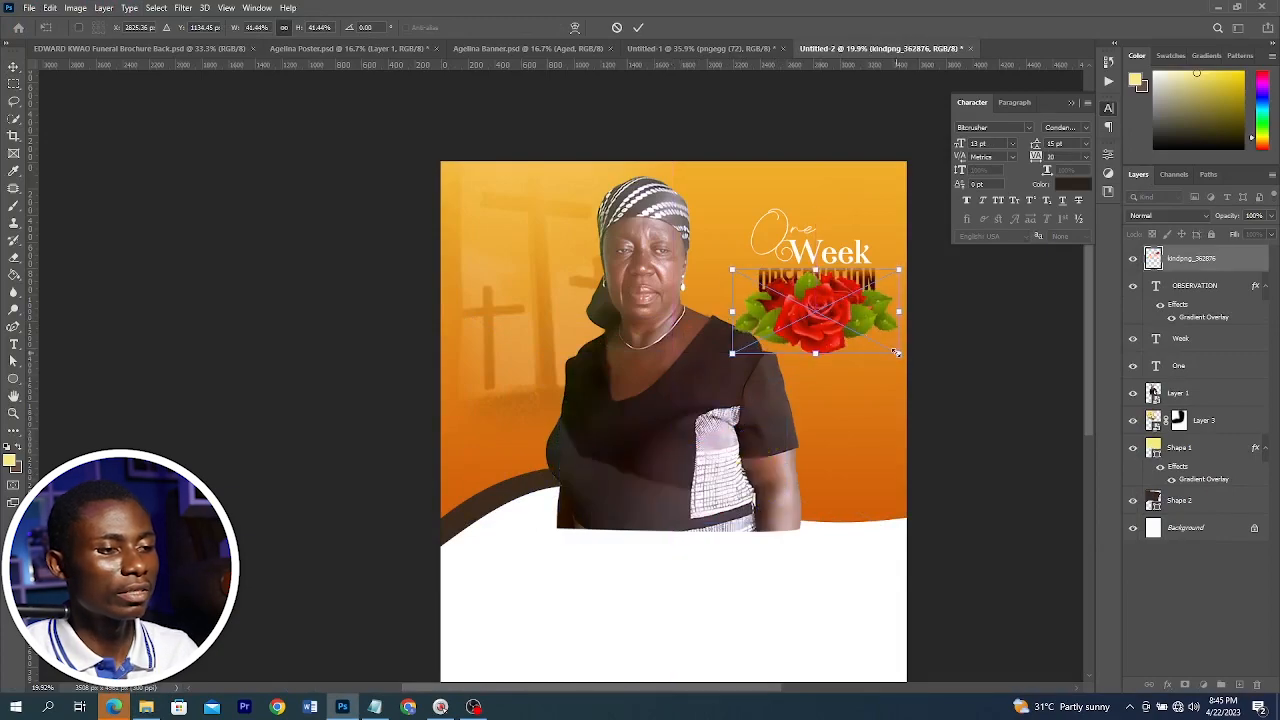
drag(897, 353, 864, 336)
drag(830, 300, 830, 292)
key(Return)
Add a layer mask to the rose, brush away its upper part with a smaller brush, and set opacity to 88%
scroll(830, 292, up, 5)
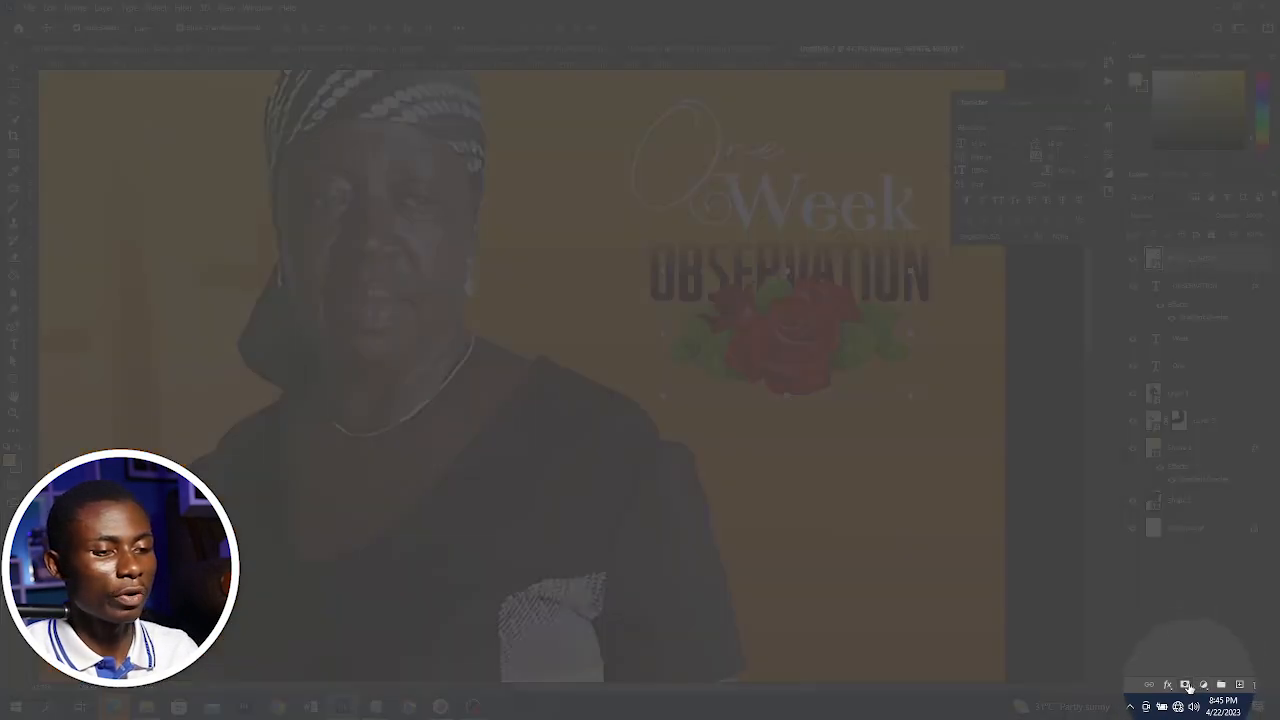
click(1185, 685)
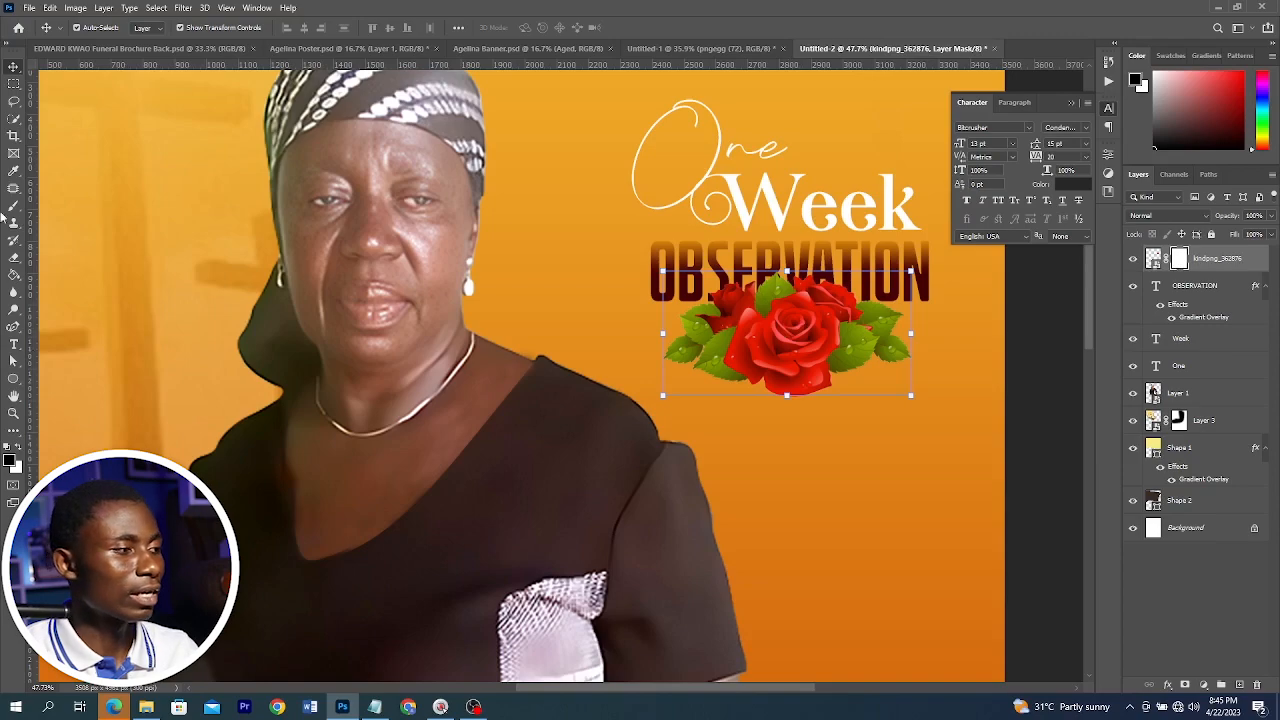
click(13, 207)
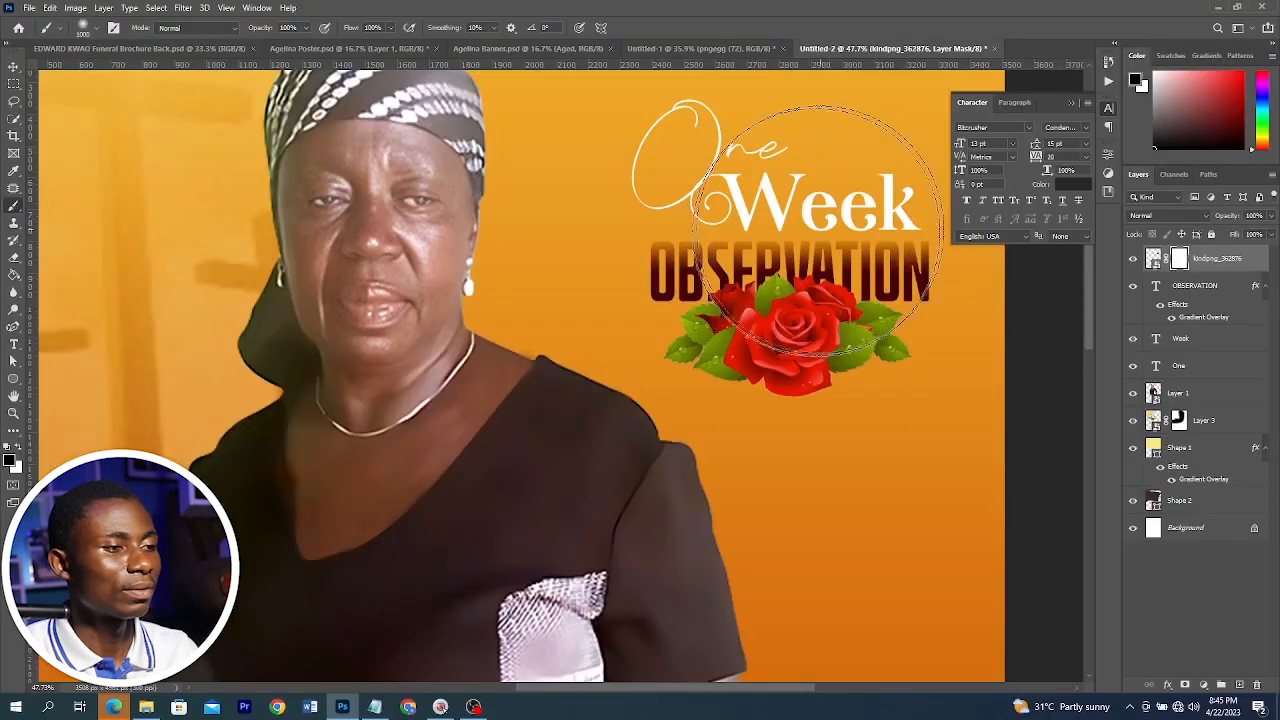
key(bracketleft)
key(bracketleft)
key(bracketleft)
key(bracketleft)
key(bracketleft)
key(bracketleft)
key(bracketleft)
key(bracketleft)
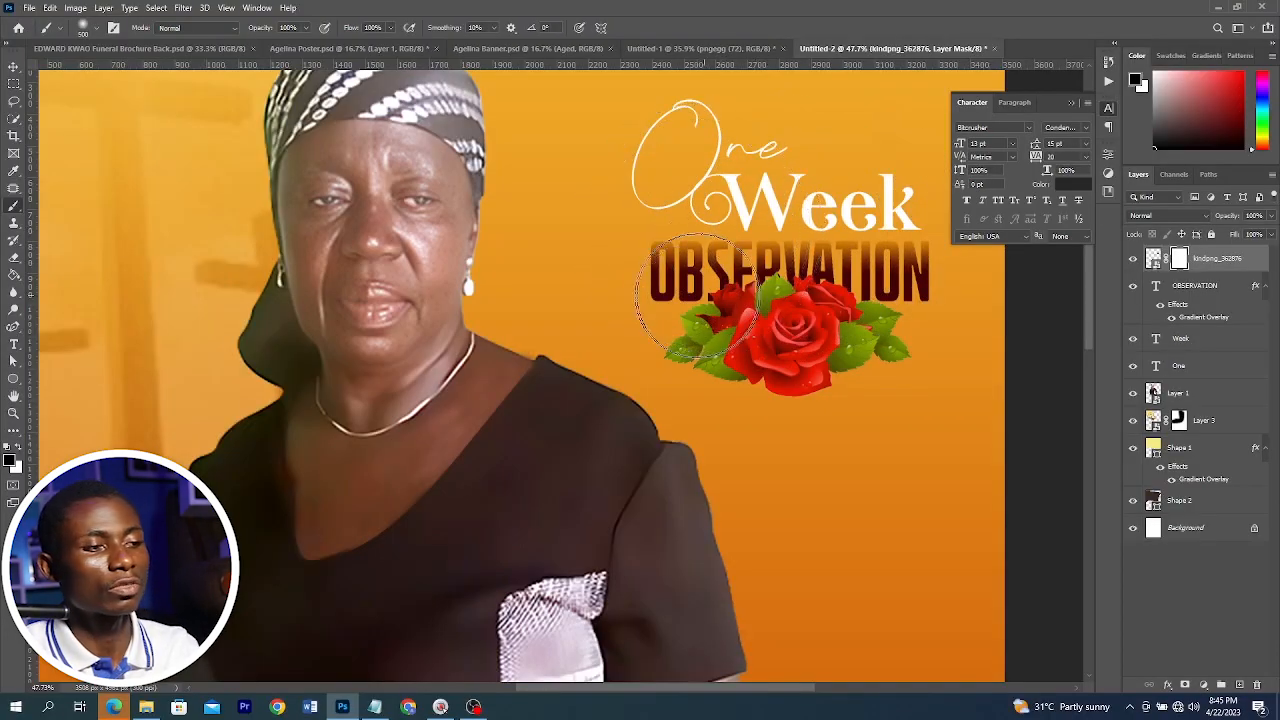
mouse_move(712, 283)
mouse_down()
mouse_move(883, 285)
mouse_move(683, 287)
mouse_up()
drag(1233, 217, 1219, 218)
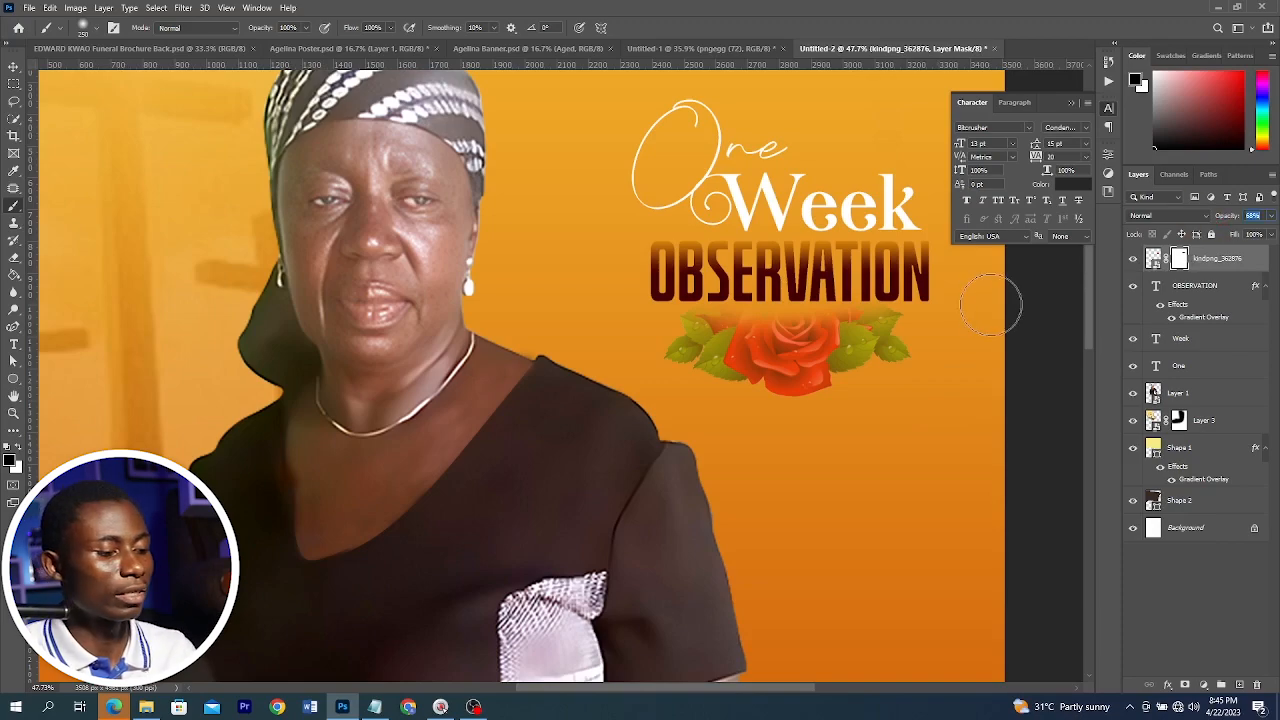
drag(445, 165, 455, 160)
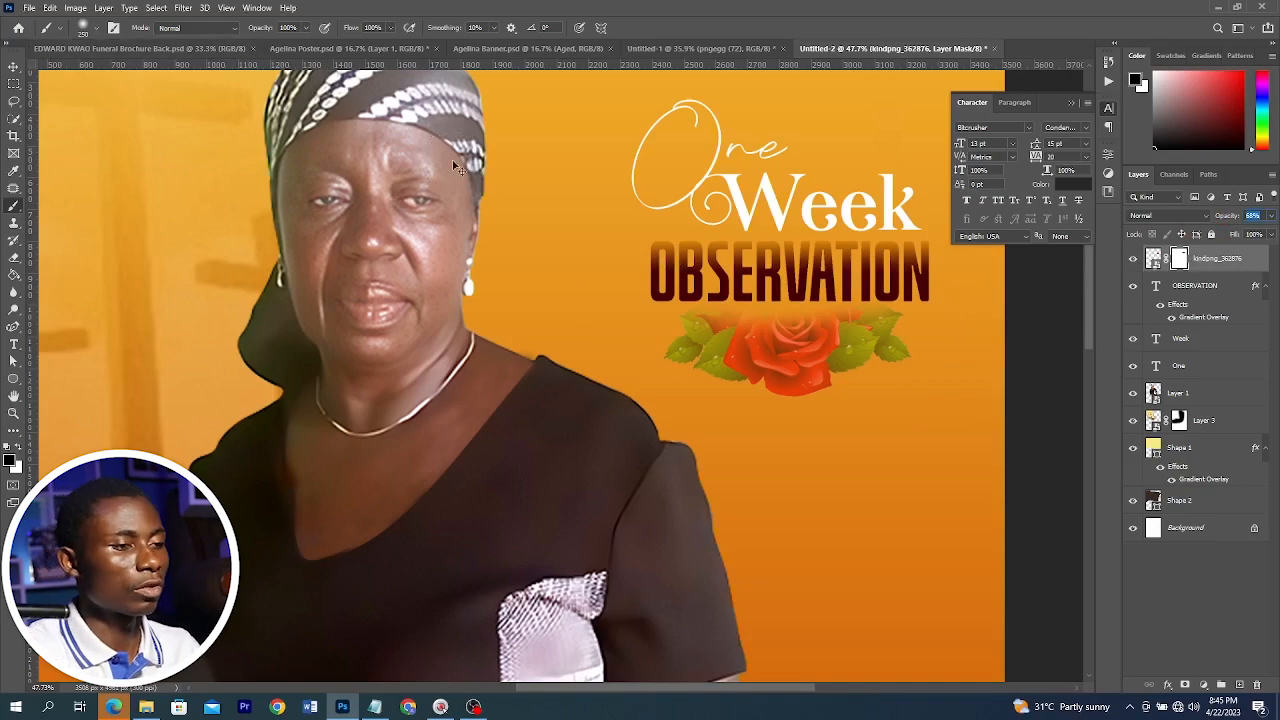
Fit the poster on screen and compare it with the Agelina Poster reference document
key(ctrl+0)
click(336, 48)
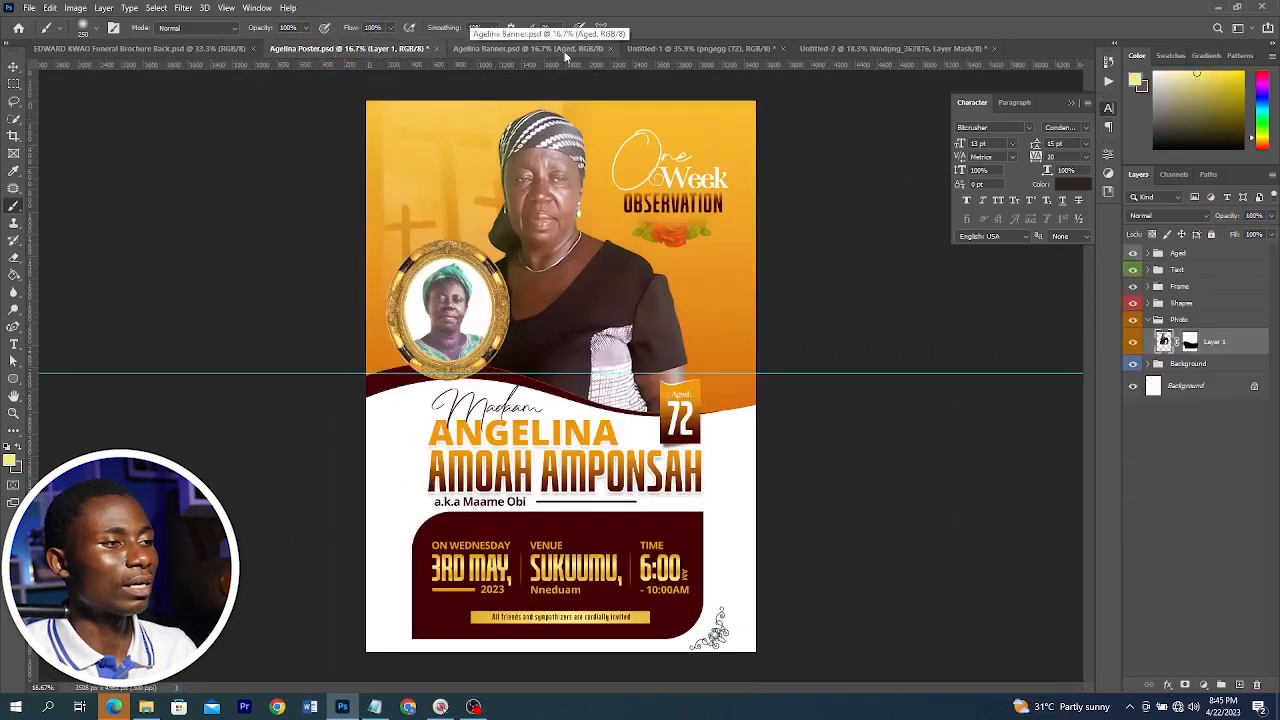
Mask the woman's photo along the wave by loading the wave shape's selection as a layer mask on the photo and inverting it
click(856, 48)
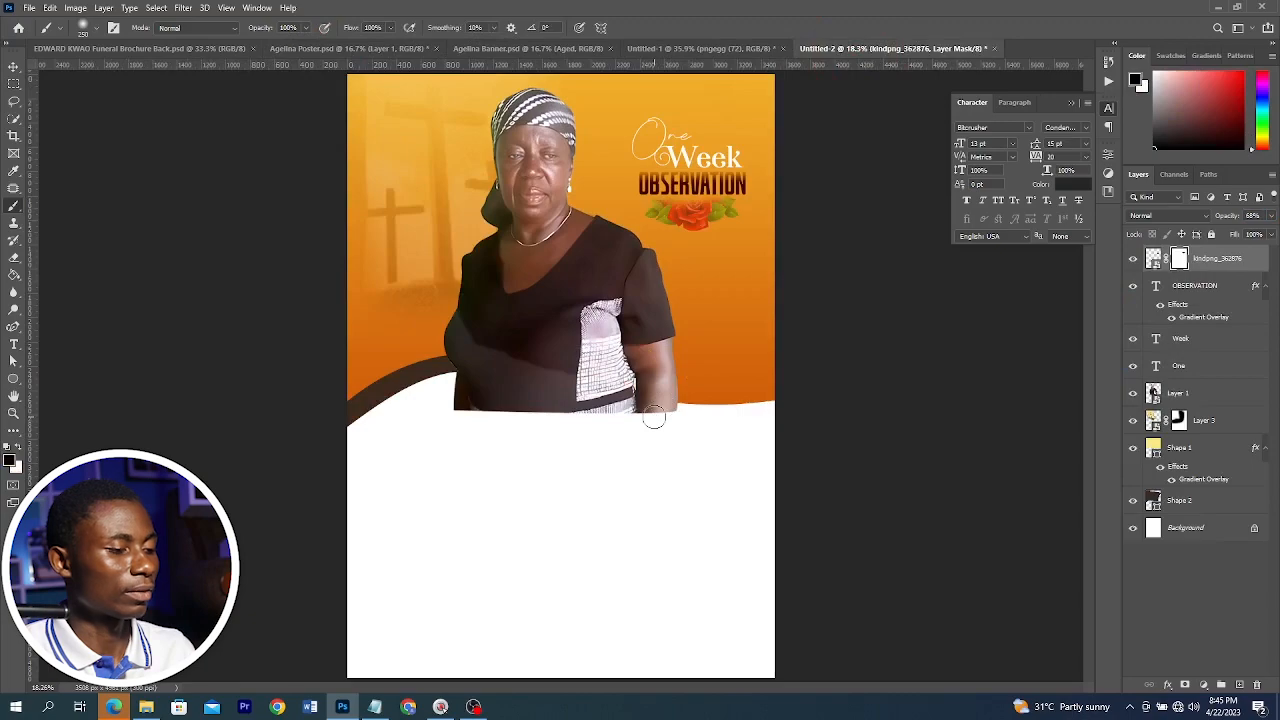
key(v)
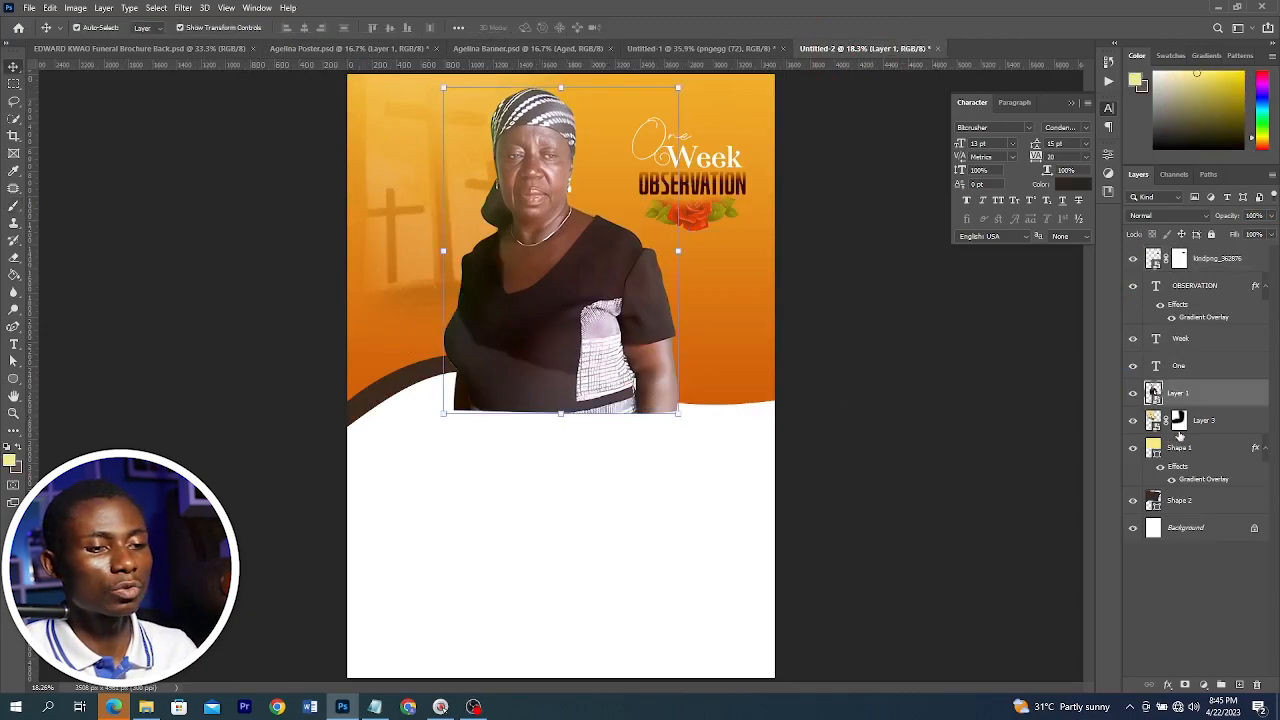
click(745, 360)
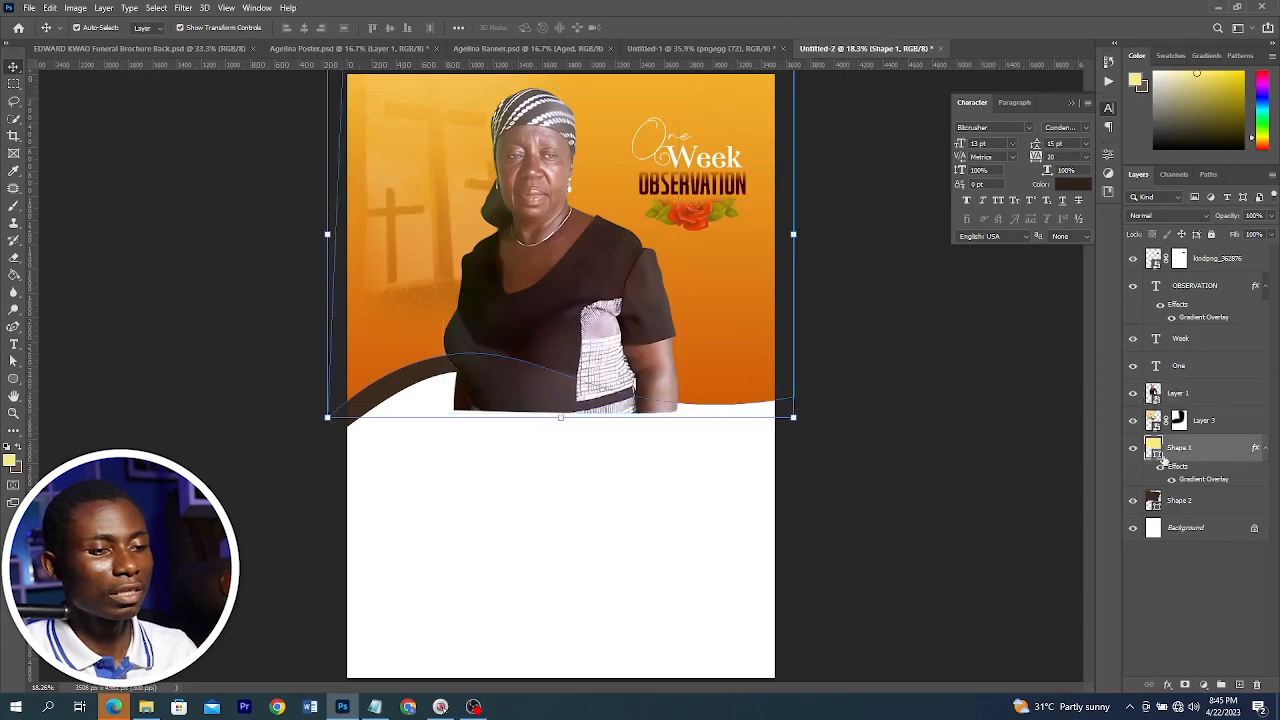
click(938, 401)
click(751, 349)
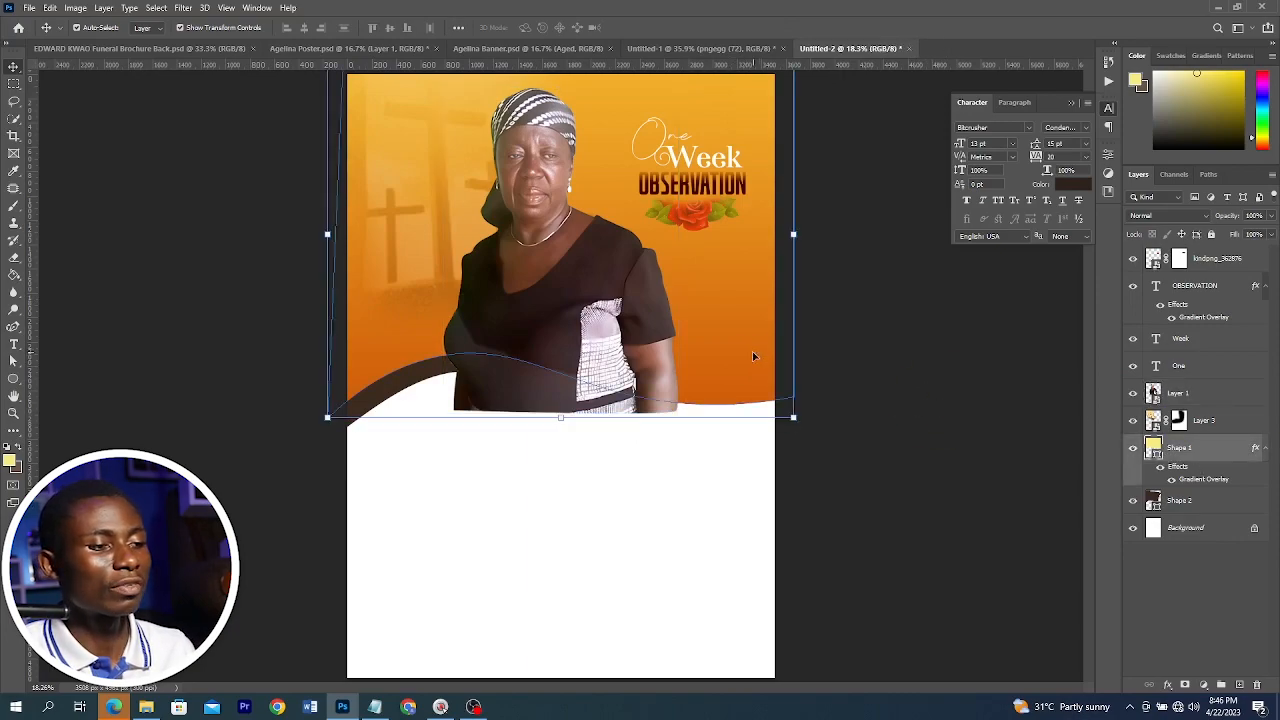
right_click(1155, 453)
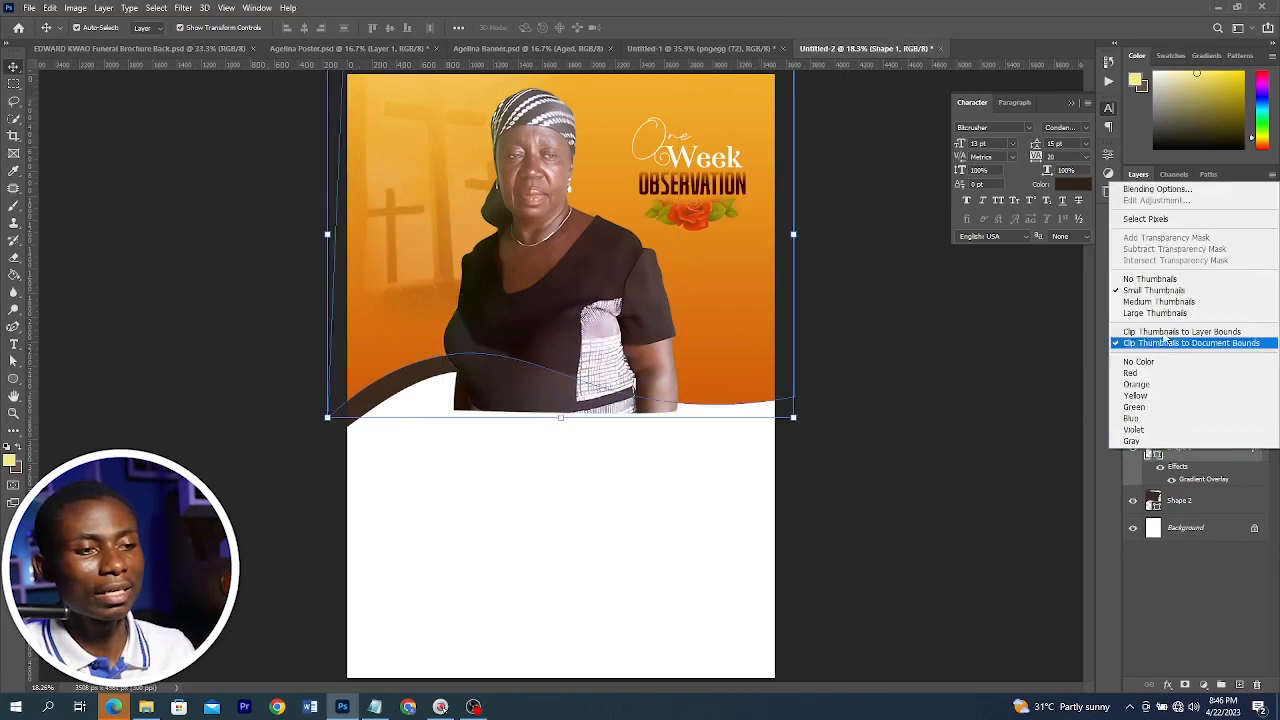
click(1155, 220)
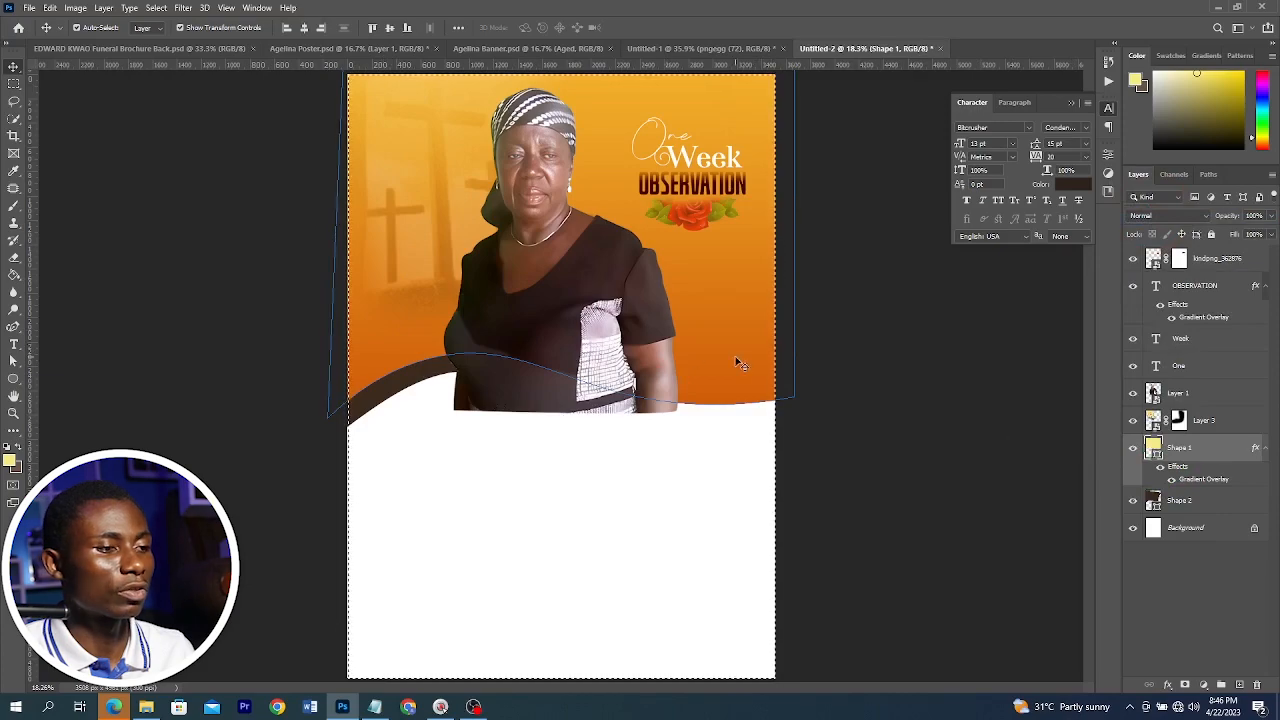
key(ctrl+d)
click(704, 357)
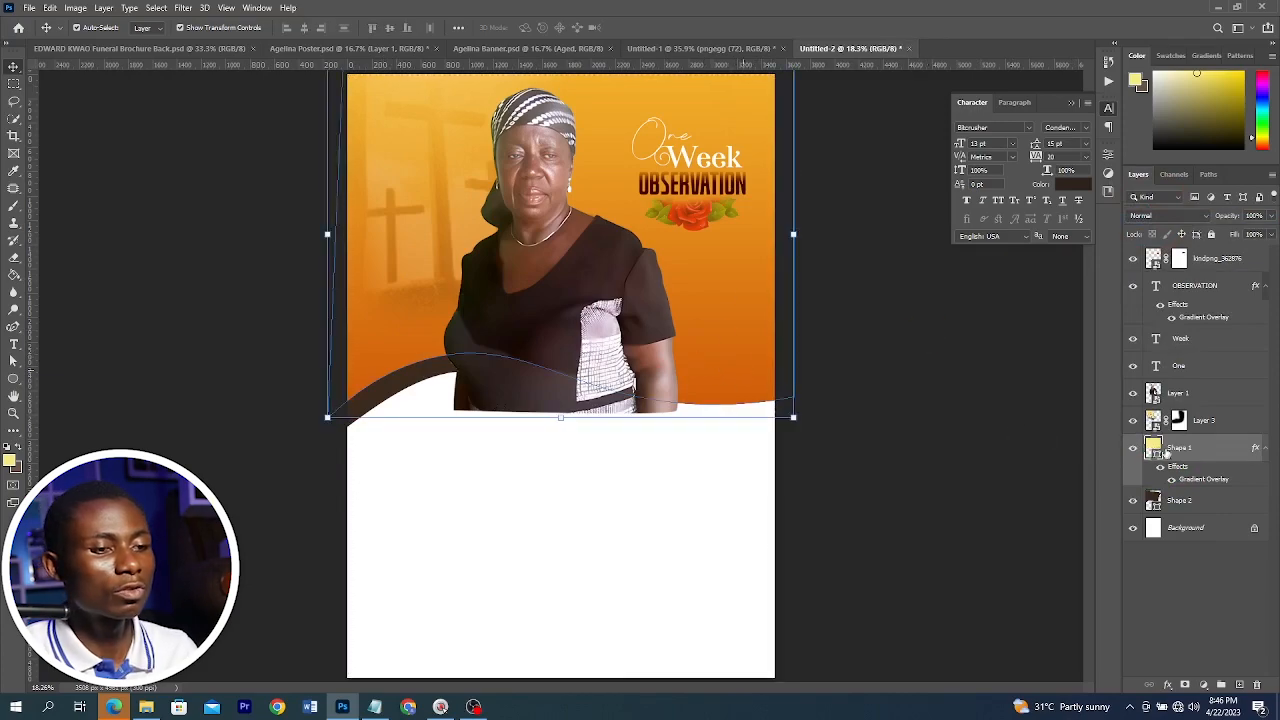
click(1133, 448)
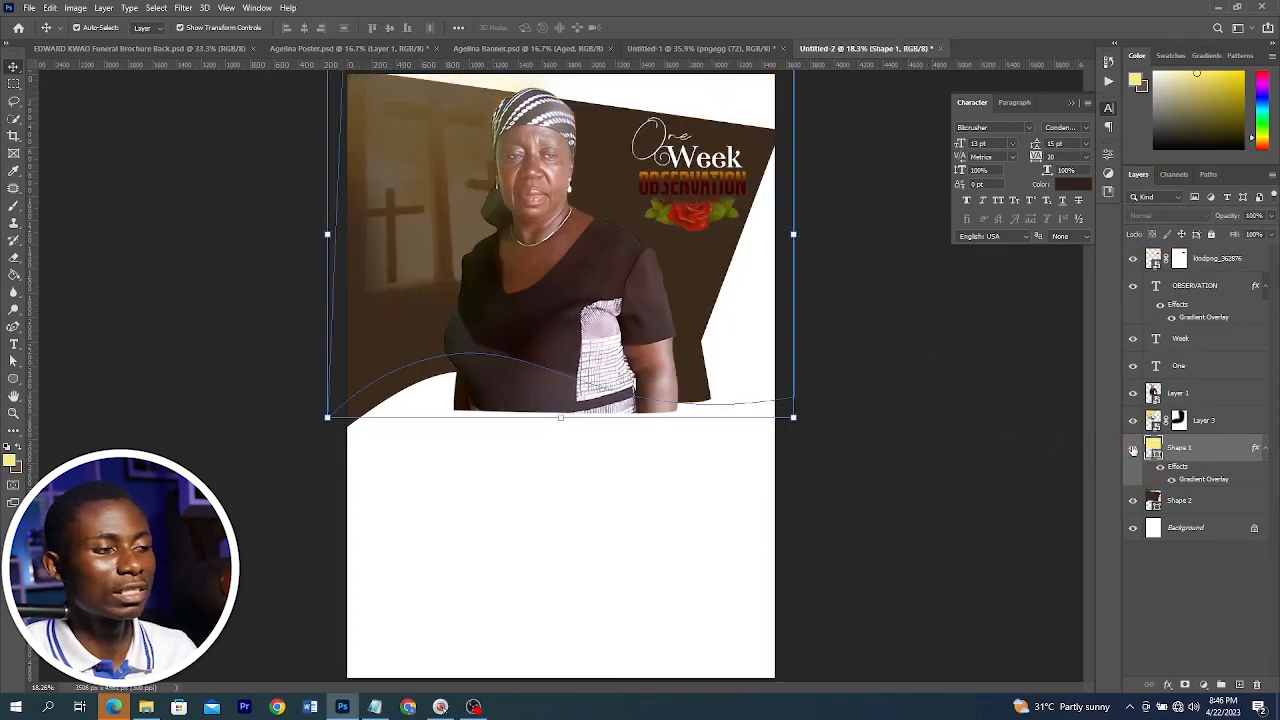
click(1133, 448)
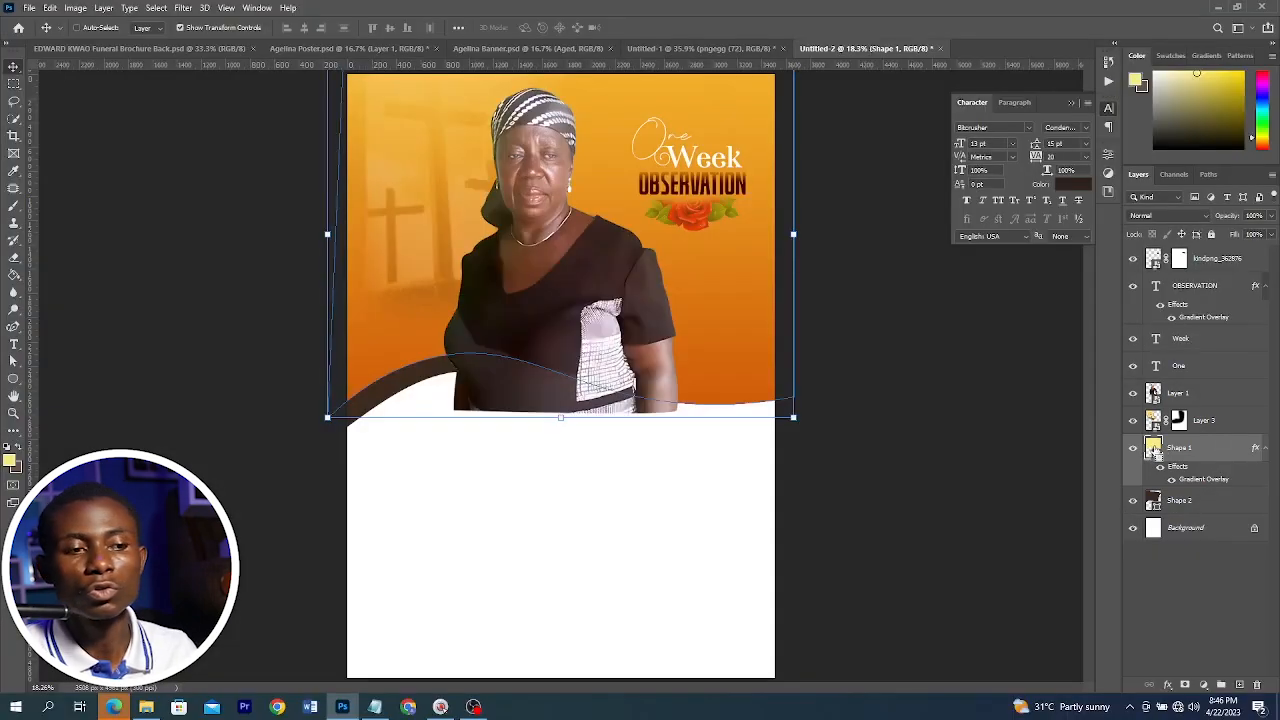
ctrl+click(1153, 447)
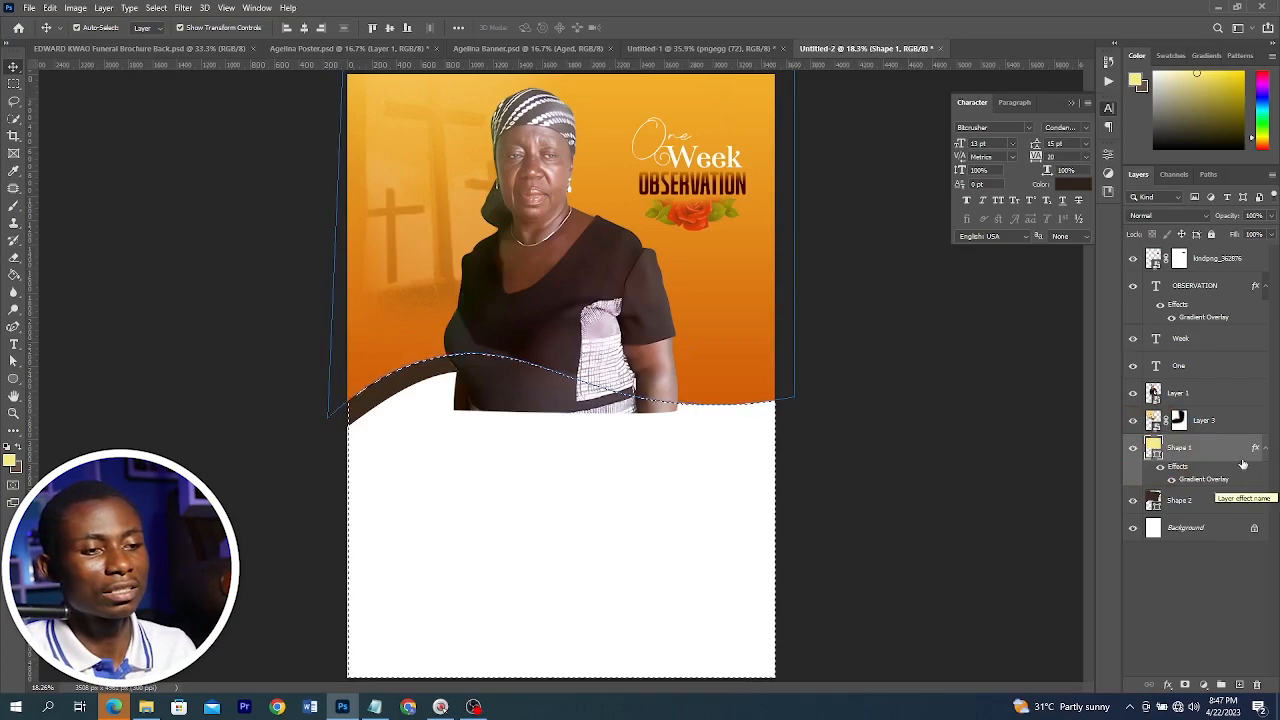
click(1160, 396)
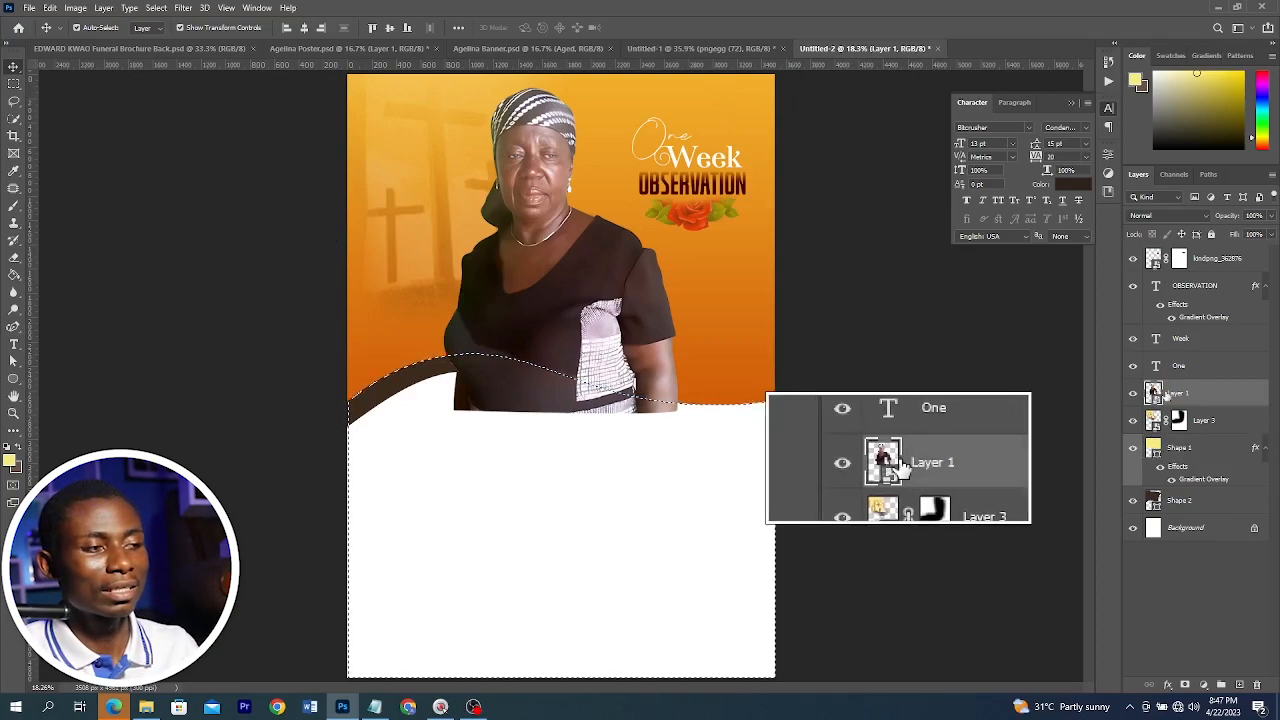
click(1185, 686)
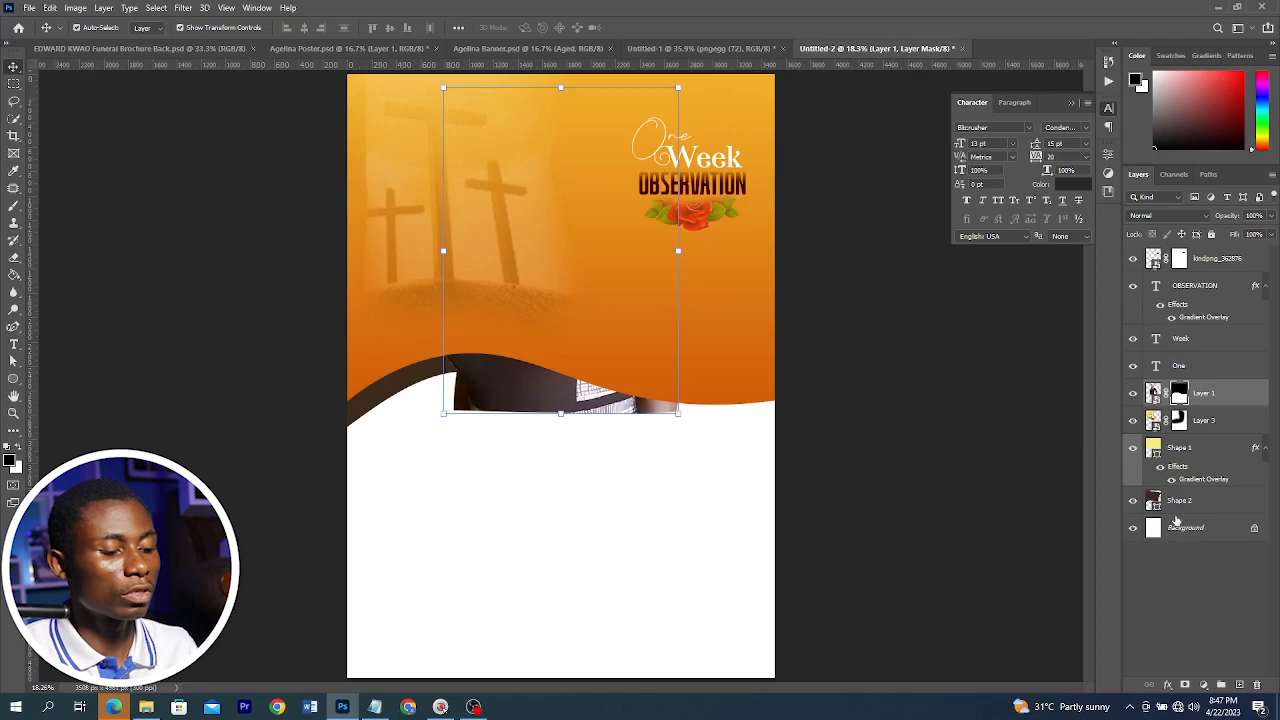
key(ctrl+i)
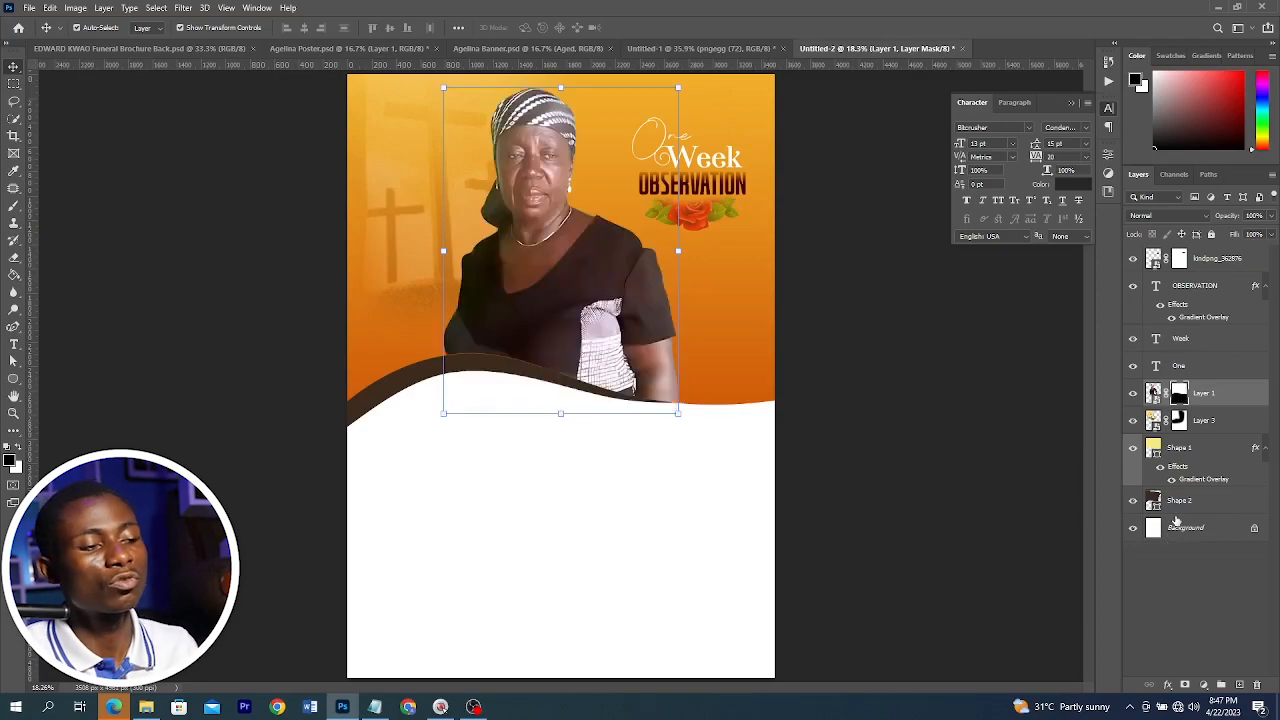
Nudge the woman's photo slightly upward on the poster
click(949, 432)
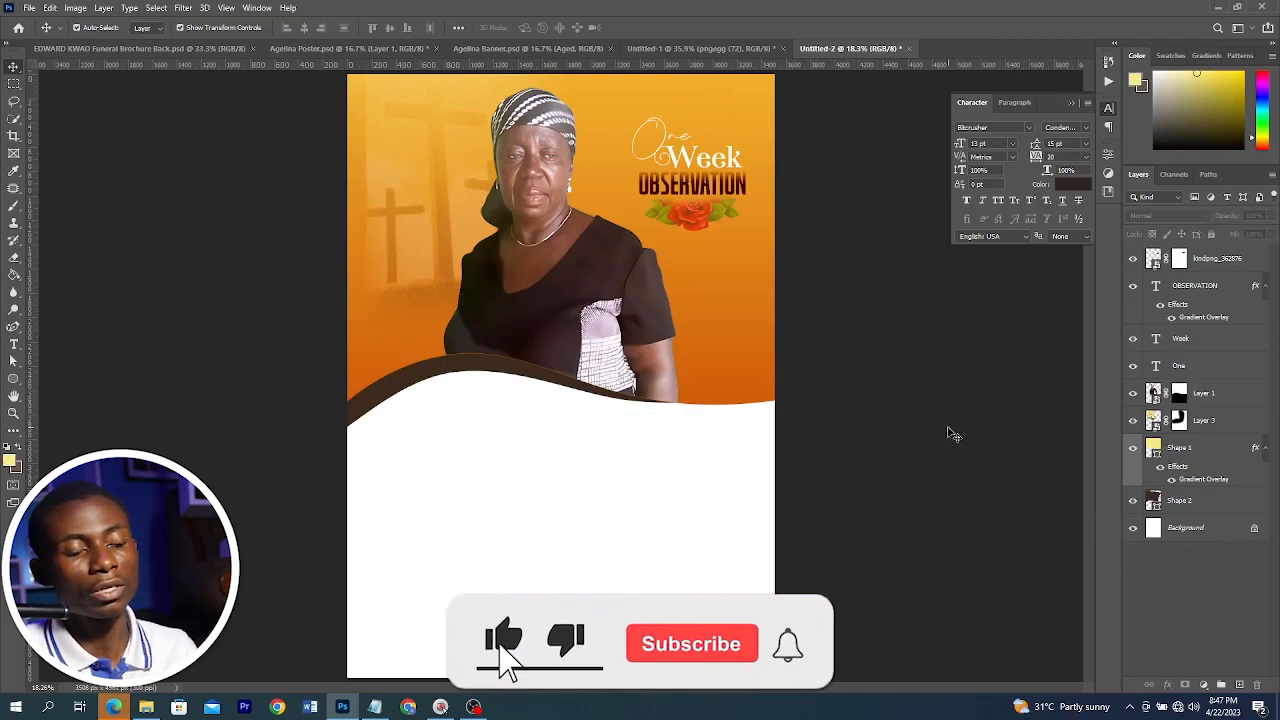
click(555, 255)
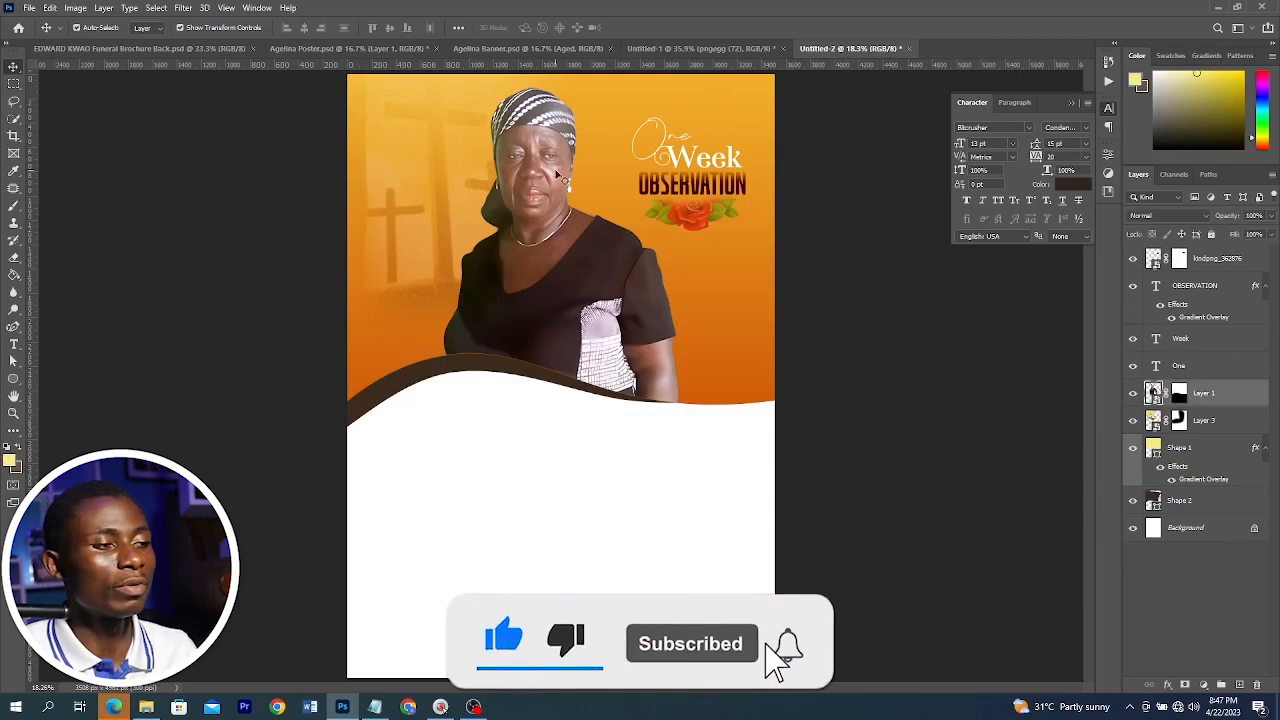
drag(564, 87, 562, 83)
click(638, 28)
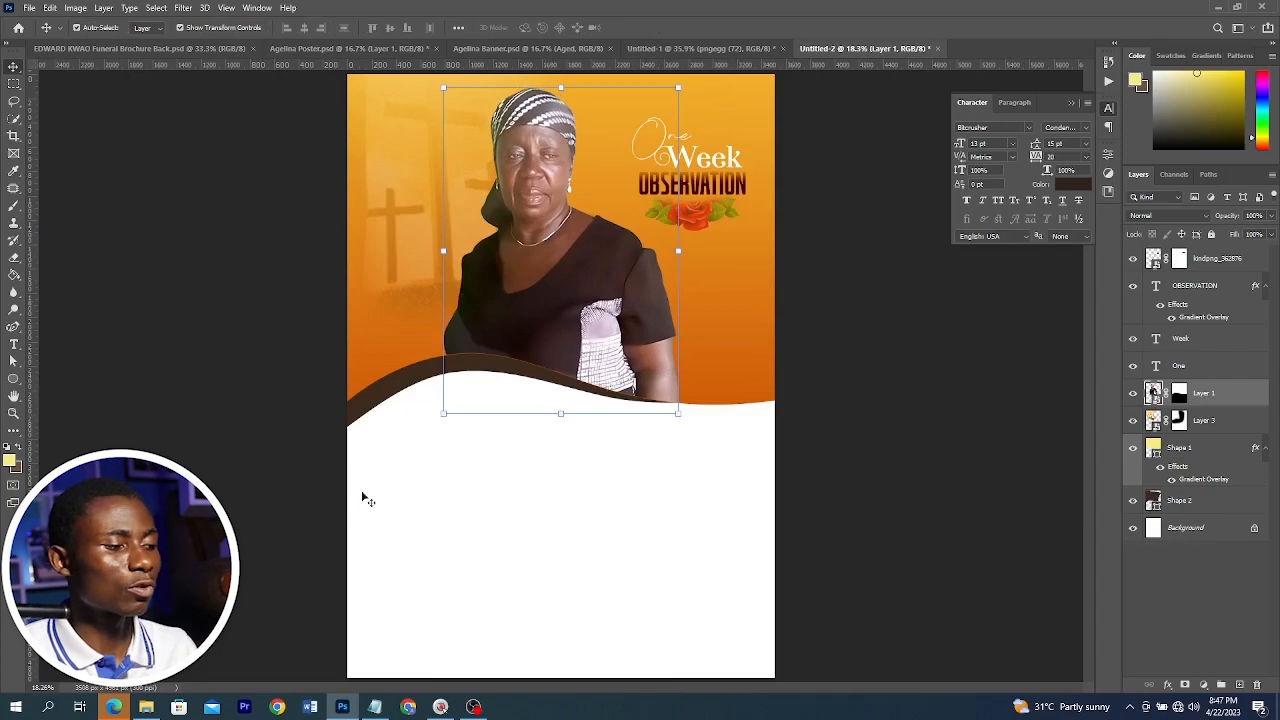
Bring the gold oval frame image from the assets folder onto the poster, scaling it and placing it left, just above the wave
click(148, 707)
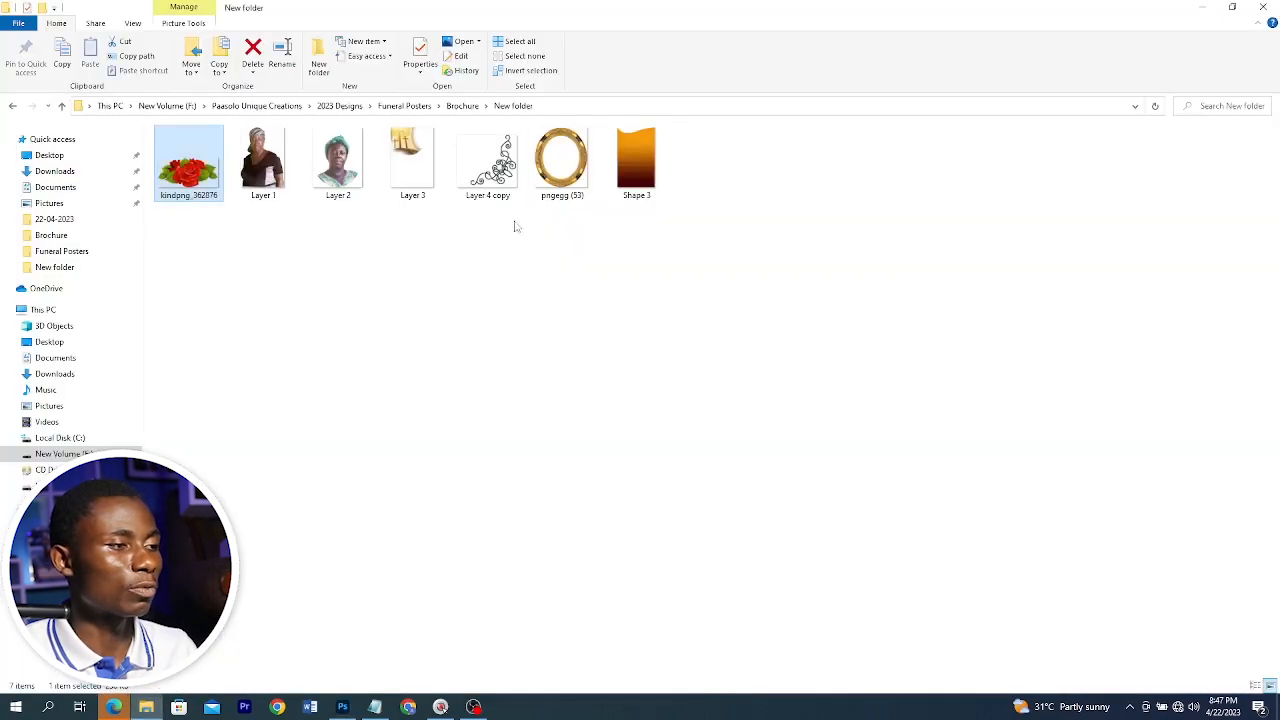
drag(555, 165, 480, 500)
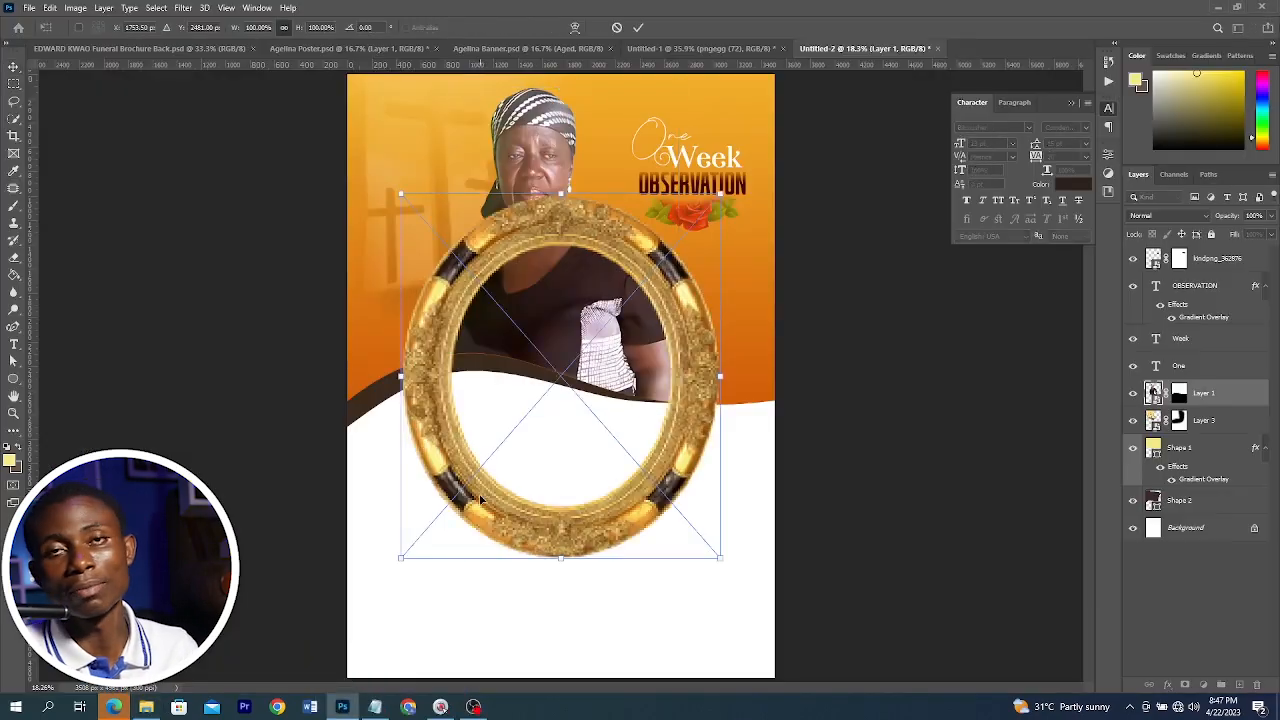
drag(689, 384, 628, 382)
drag(587, 369, 469, 311)
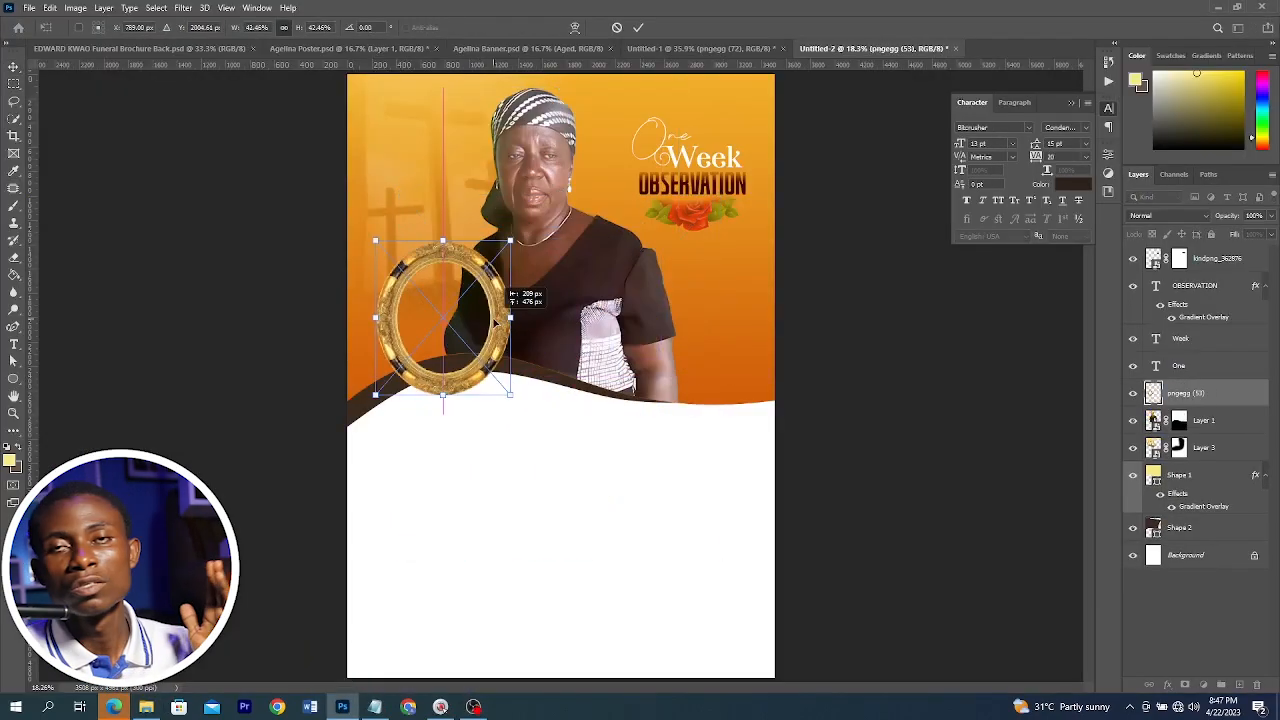
drag(447, 242, 447, 251)
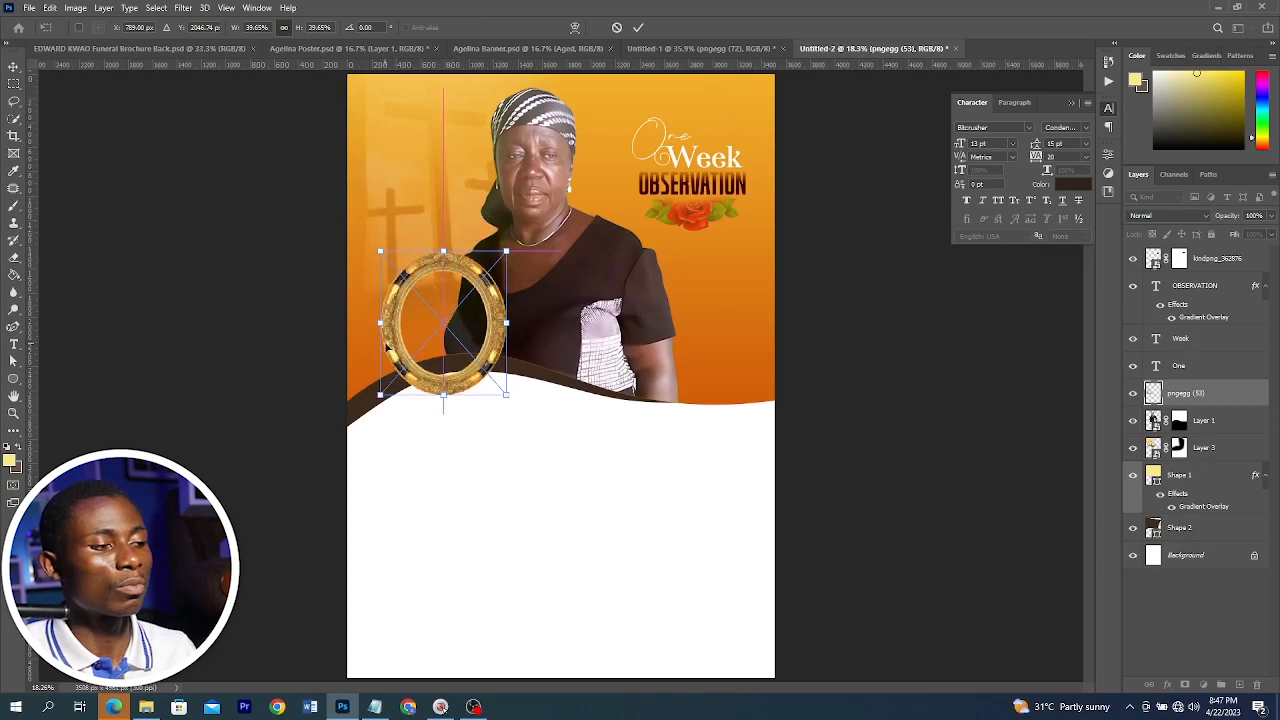
drag(381, 320, 391, 322)
key(Return)
Paste the portrait photo, fit it inside the gold frame, and group the portrait and frame layers
key(ctrl+v)
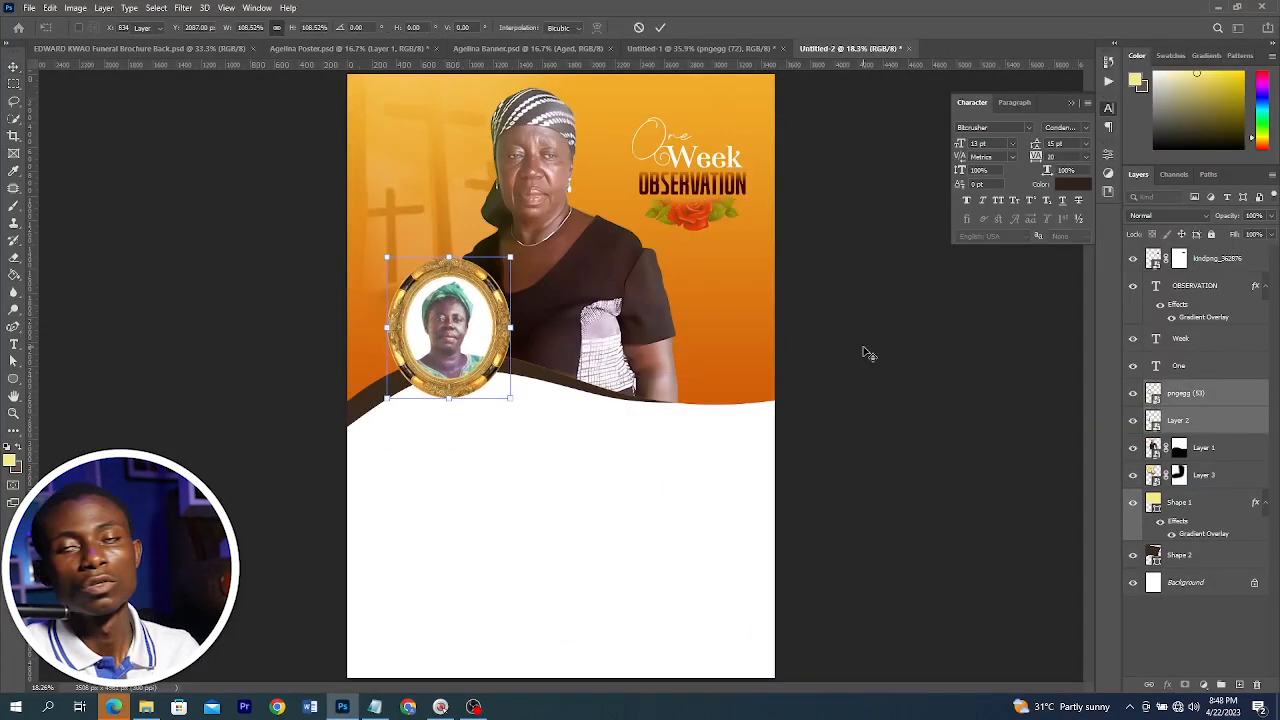
key(Return)
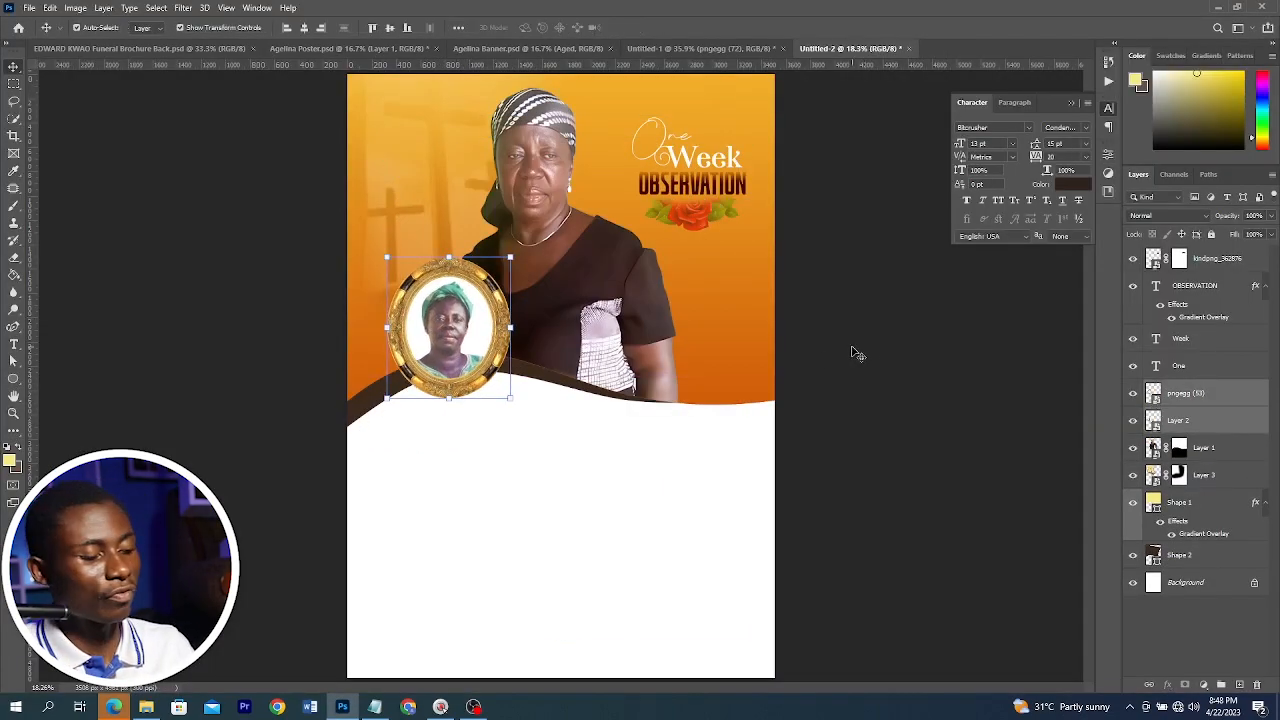
key(ctrl+g)
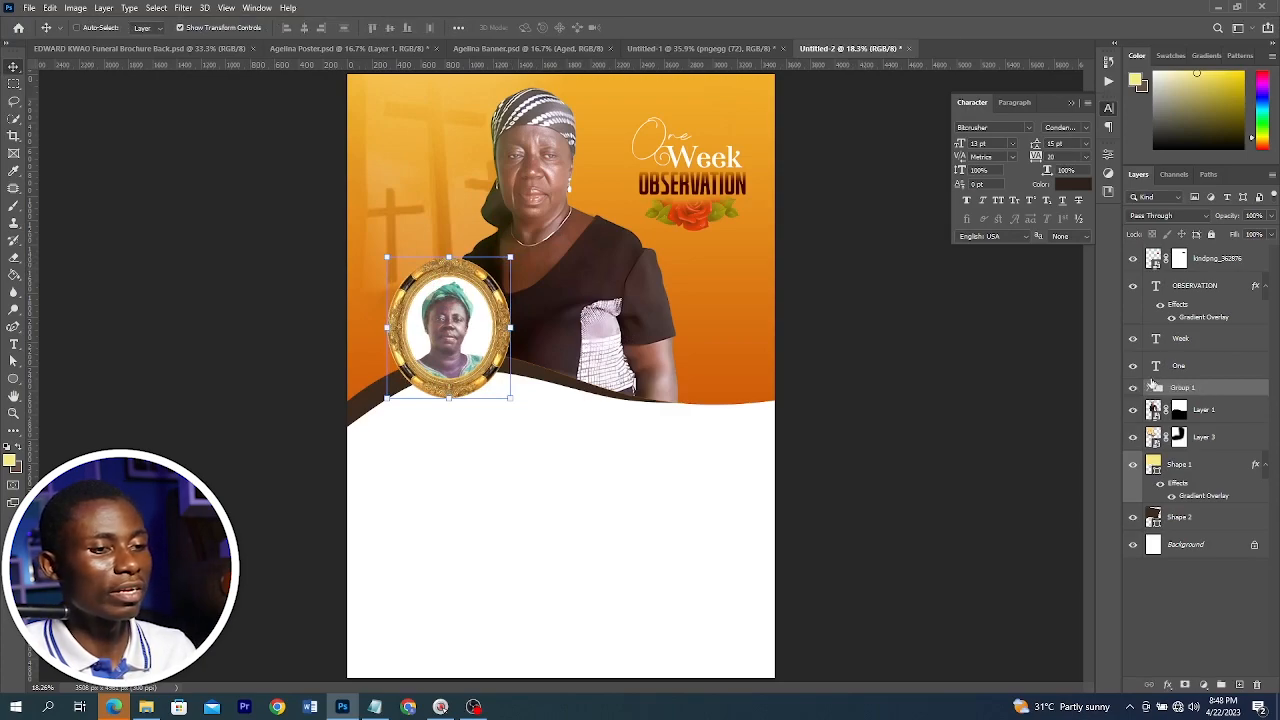
click(1133, 387)
click(1133, 387)
click(925, 385)
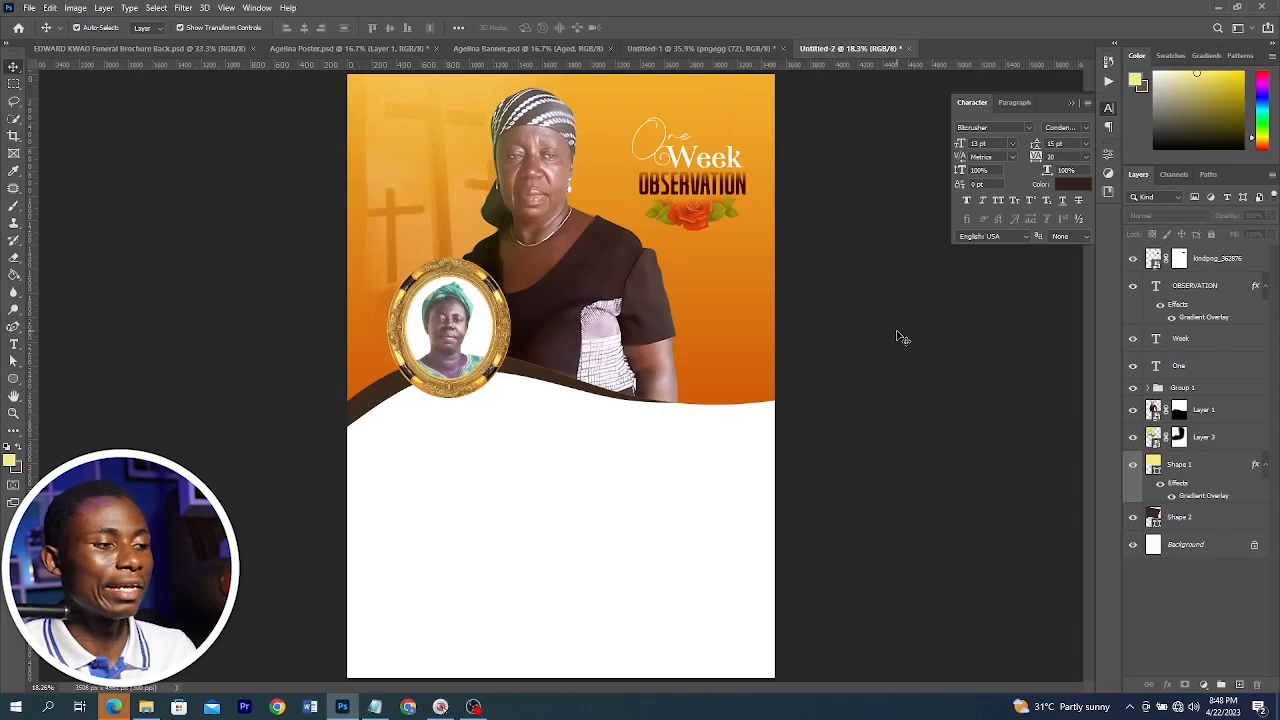
Copy "Madam" from the Notepad text, paste it as a text layer below the wave, and set its font to Allany
click(375, 707)
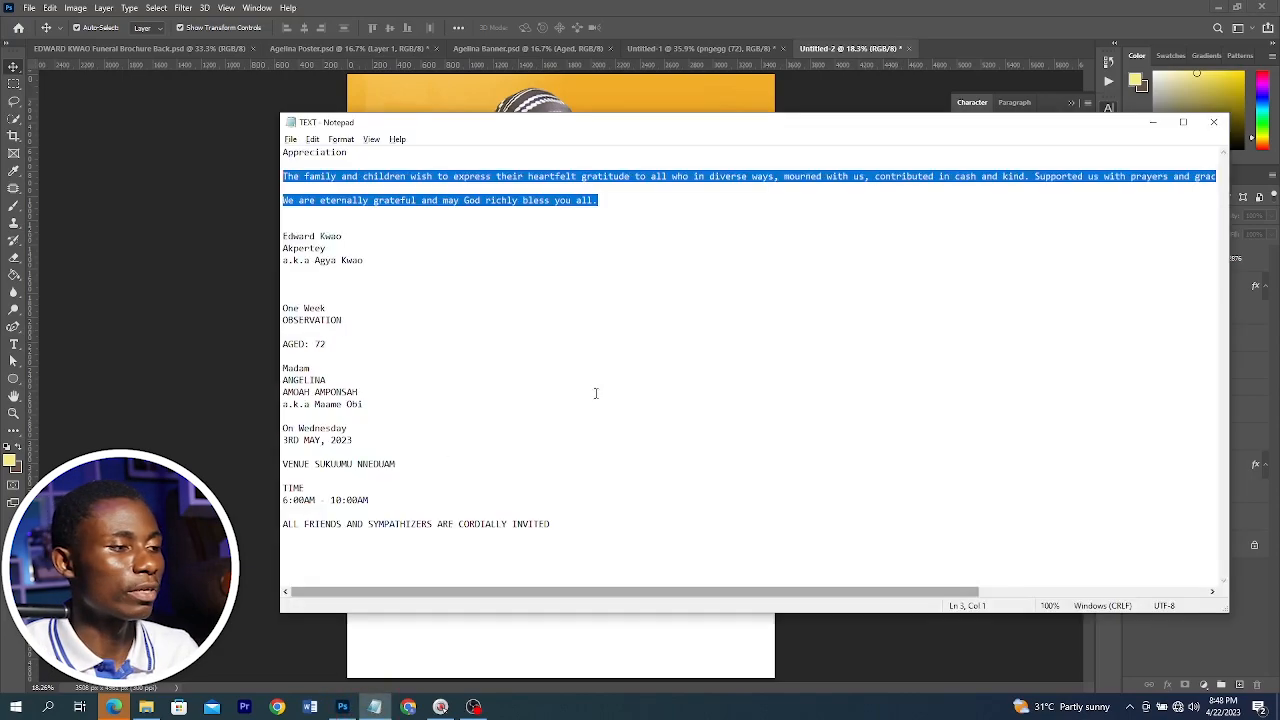
click(334, 370)
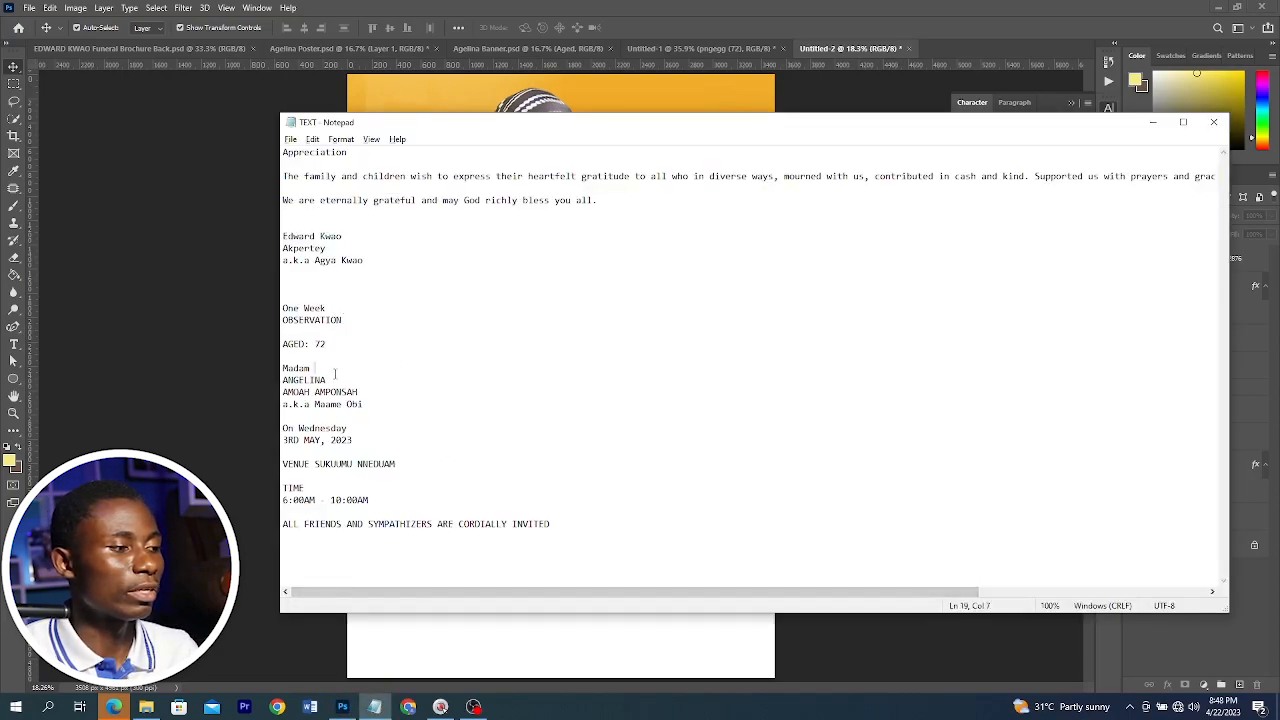
key(shift+Home)
key(ctrl+c)
click(149, 297)
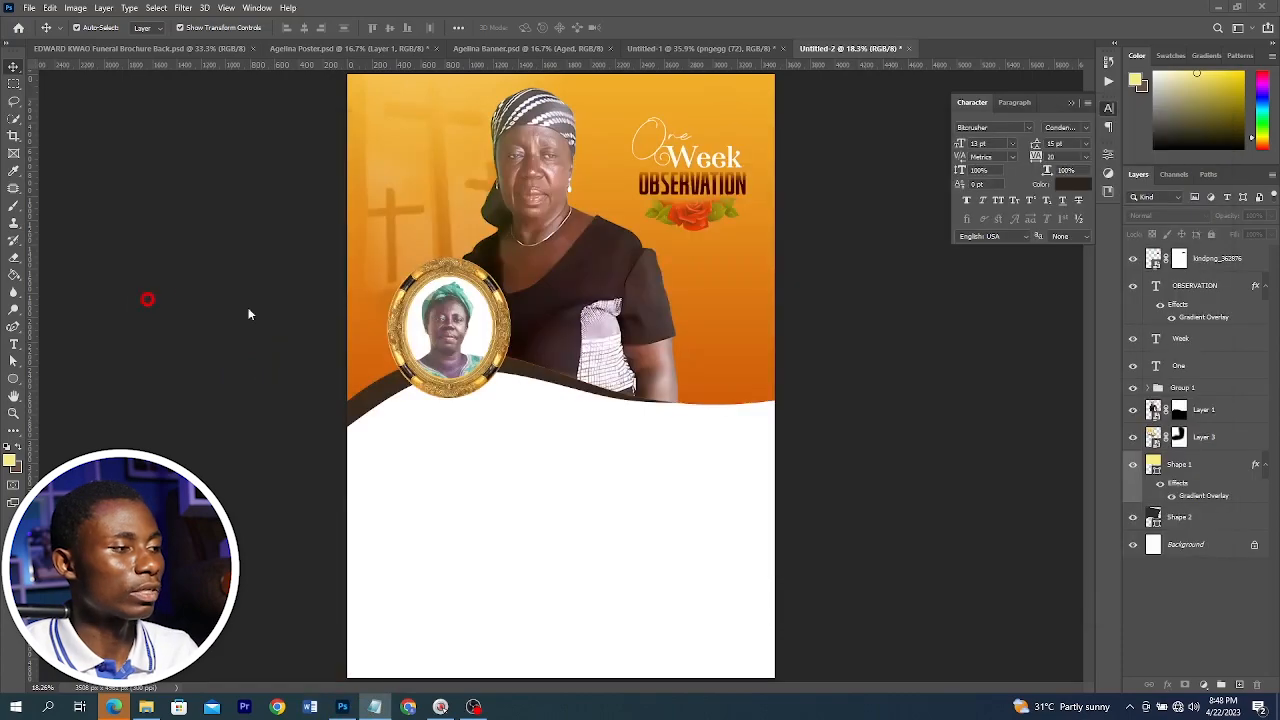
key(t)
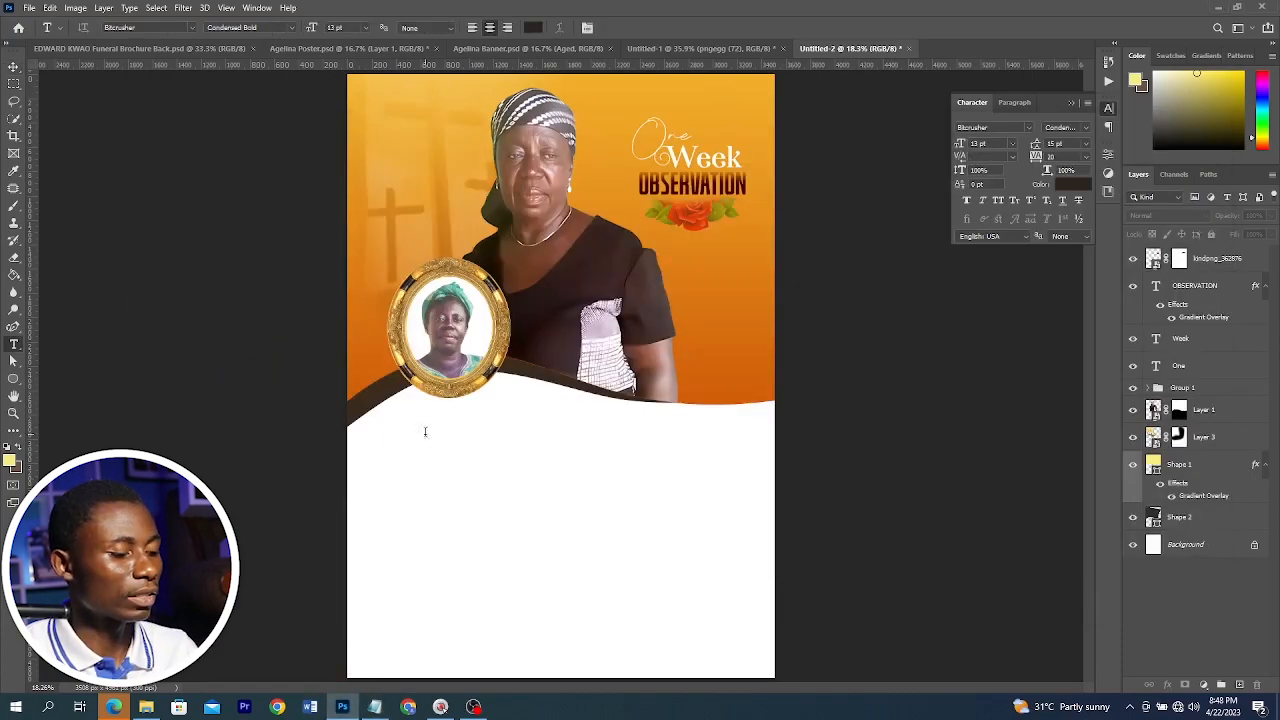
click(425, 431)
key(ctrl+v)
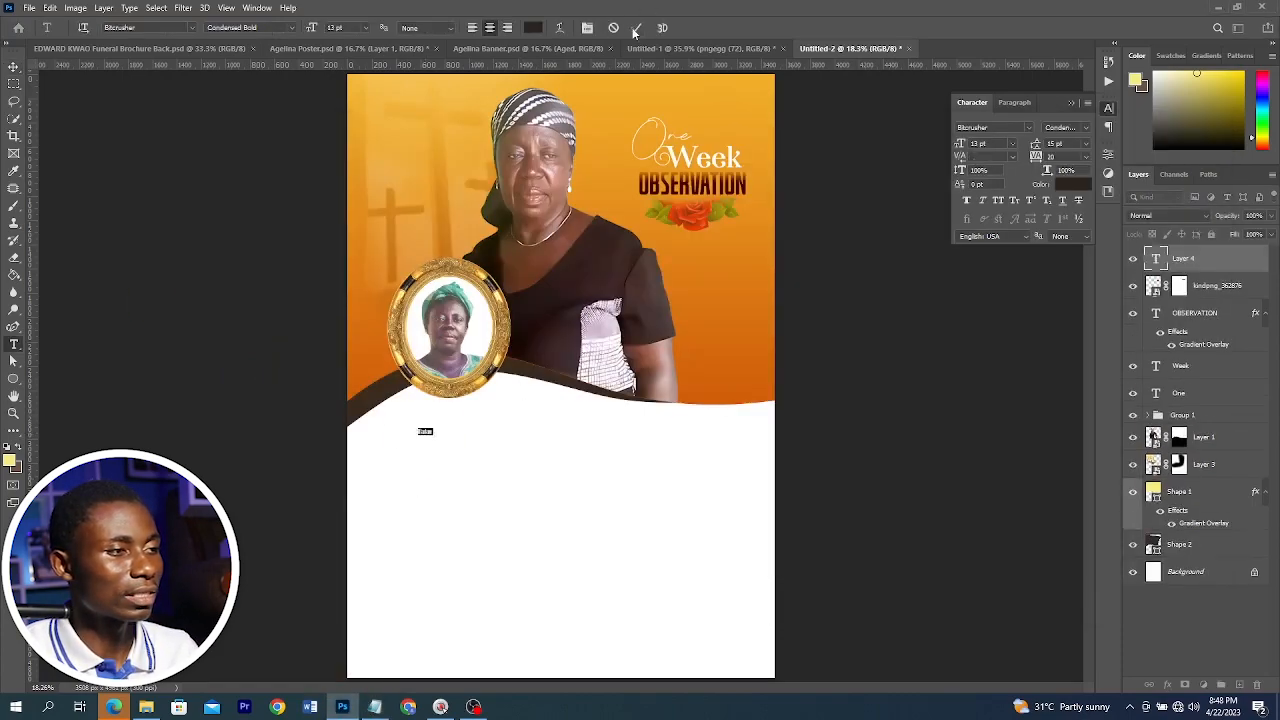
click(636, 27)
key(v)
drag(436, 436, 515, 480)
key(Return)
click(1028, 127)
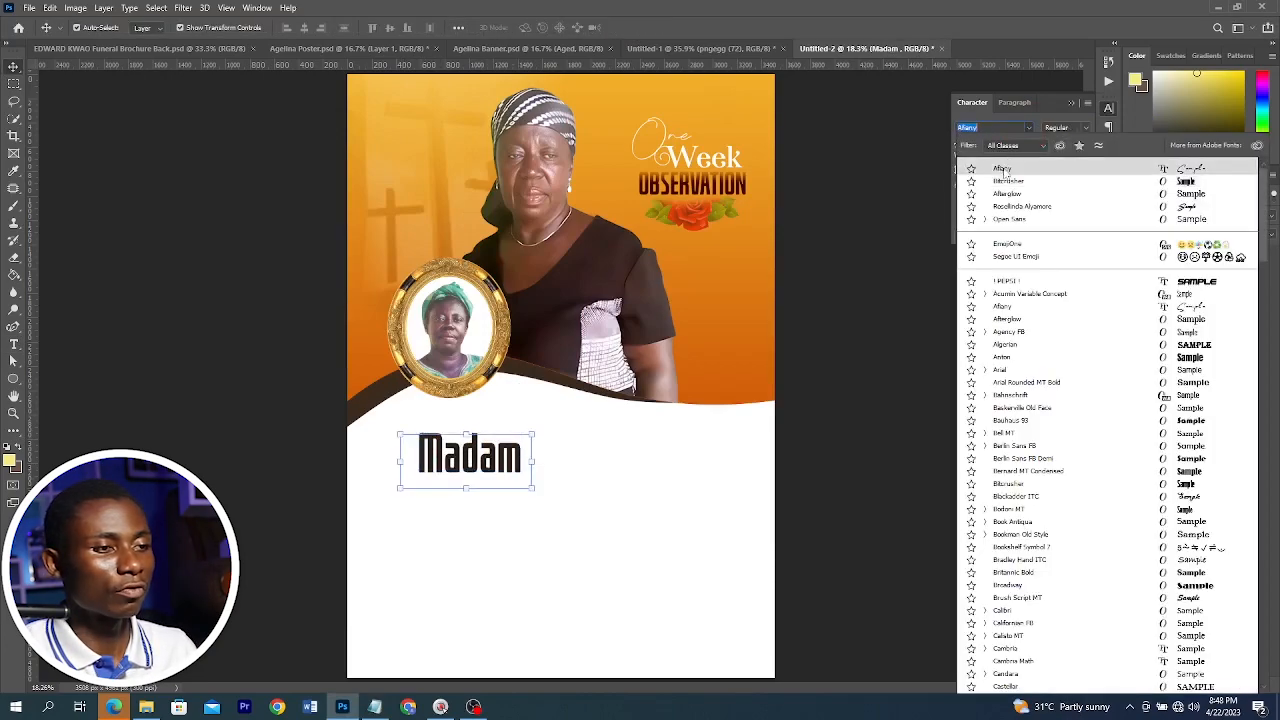
click(1003, 168)
Copy "ANGELINA" from the Notepad text, paste it below "Madam", and scale it to a wider size
key(alt+Tab)
click(354, 383)
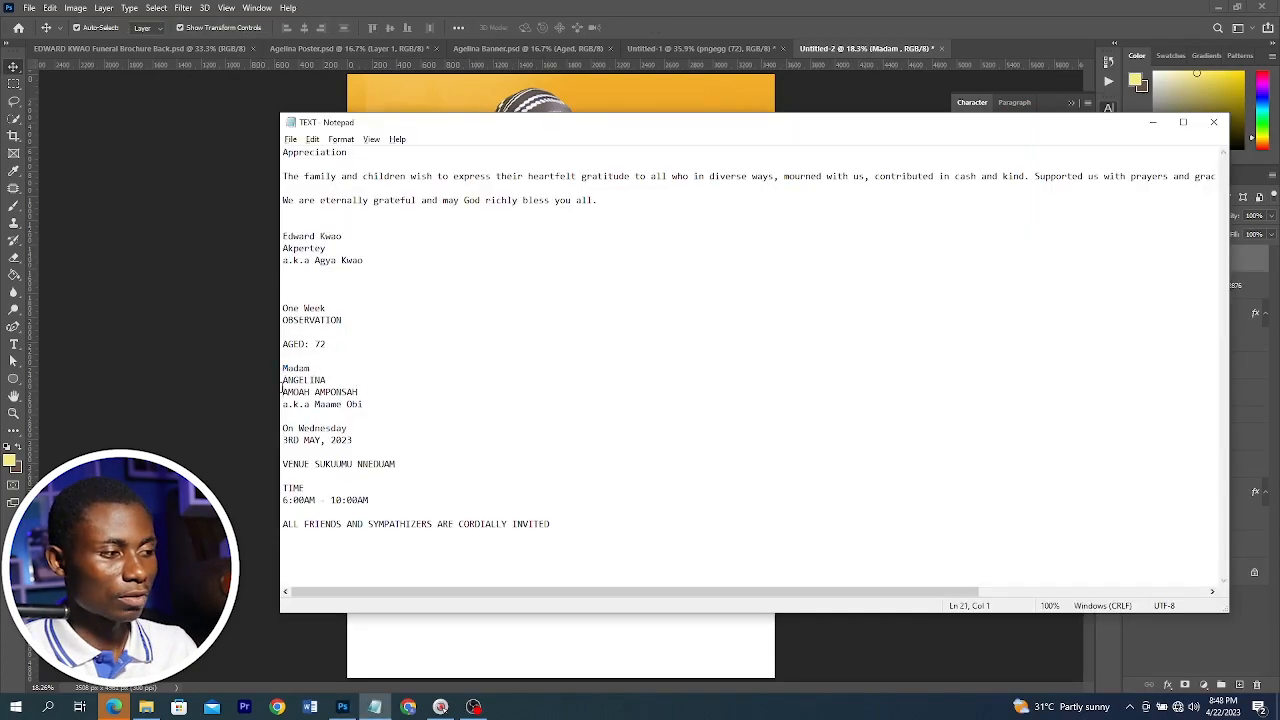
drag(283, 389, 283, 382)
key(ctrl+c)
key(alt+Tab)
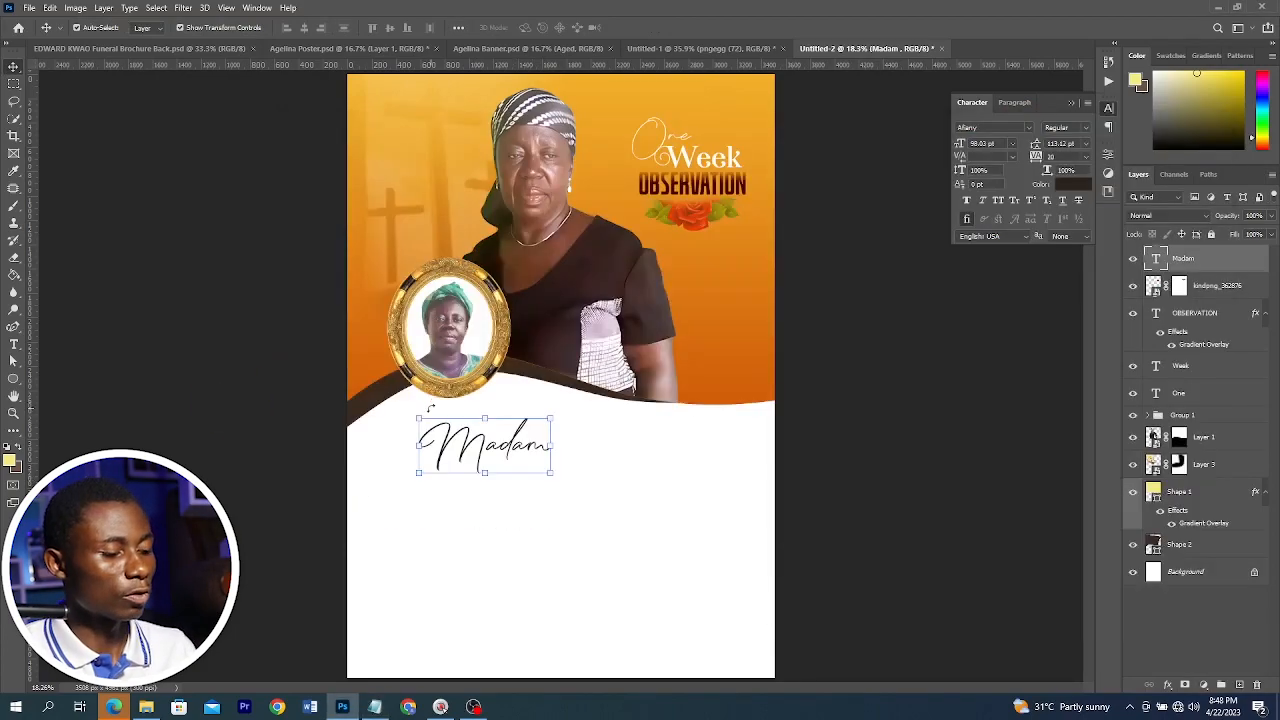
click(428, 491)
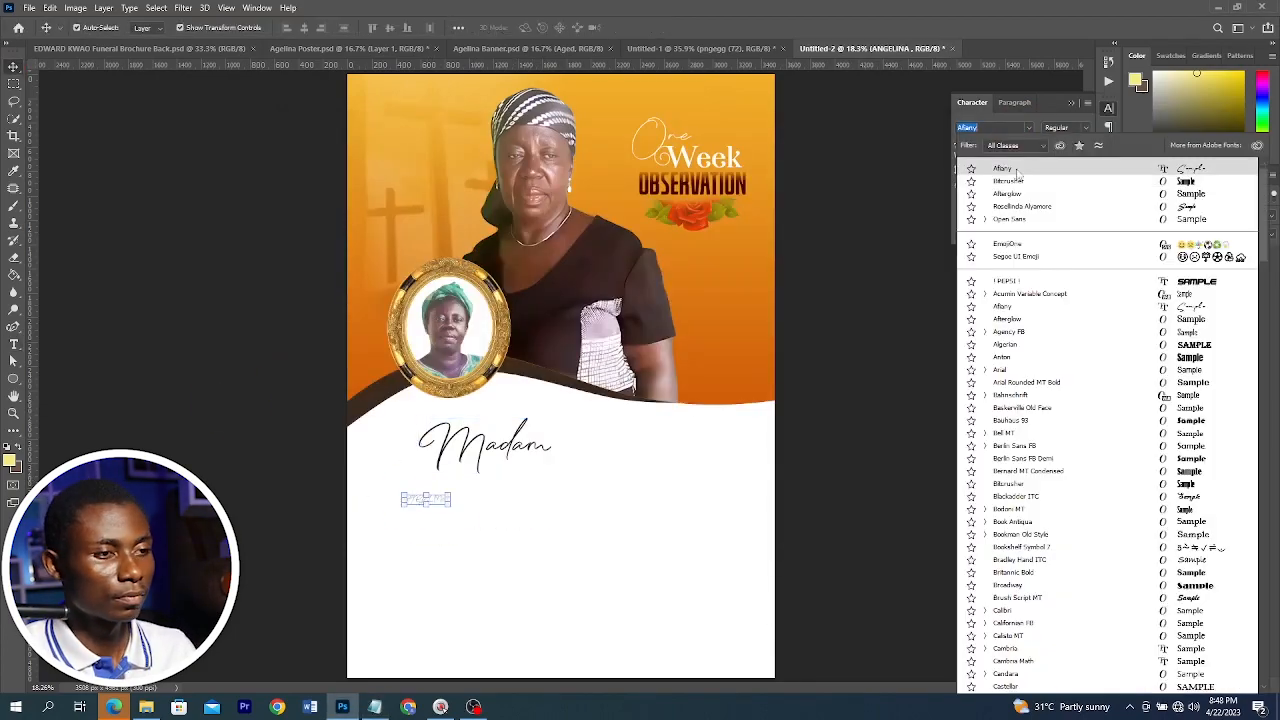
key(ctrl+v)
click(1076, 243)
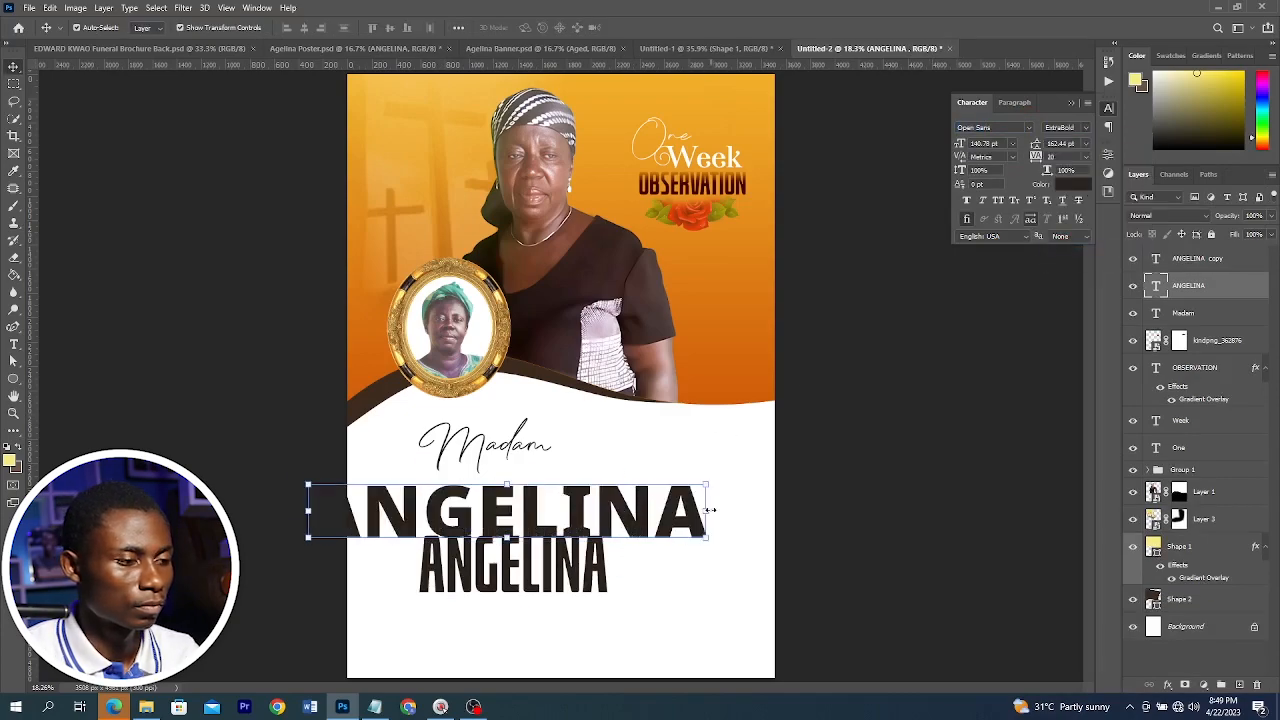
key(ctrl+t)
drag(726, 477, 556, 508)
drag(490, 532, 602, 498)
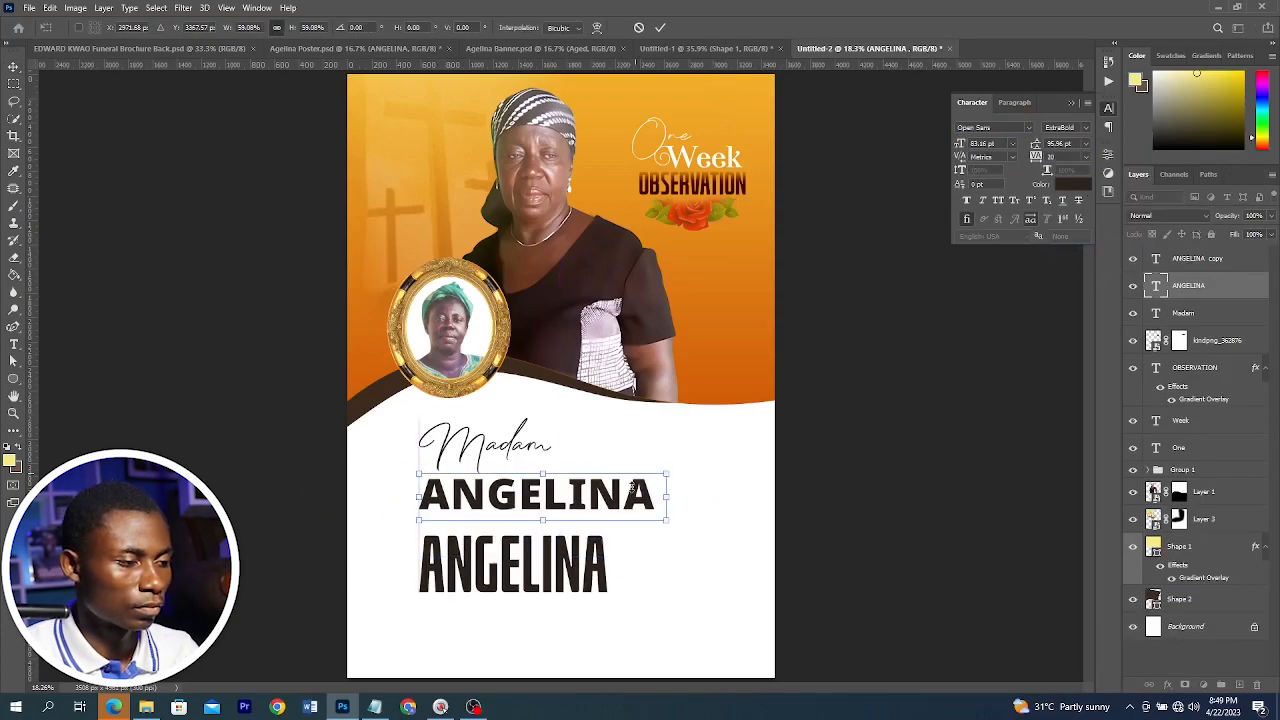
key(Return)
key(alt+Tab)
drag(283, 404, 293, 402)
key(alt+Tab)
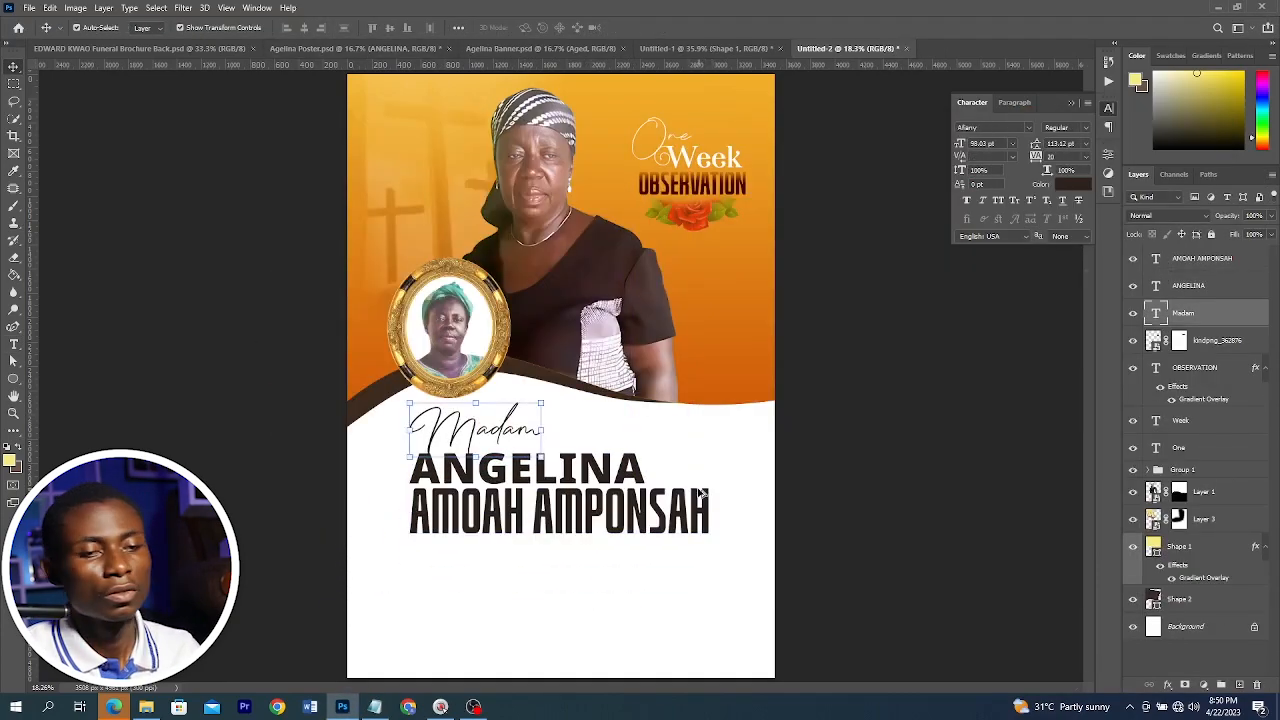
Inspect the name text layers and compare them with the finished reference poster
key(Return)
scroll(640, 510, down, 2)
click(598, 448)
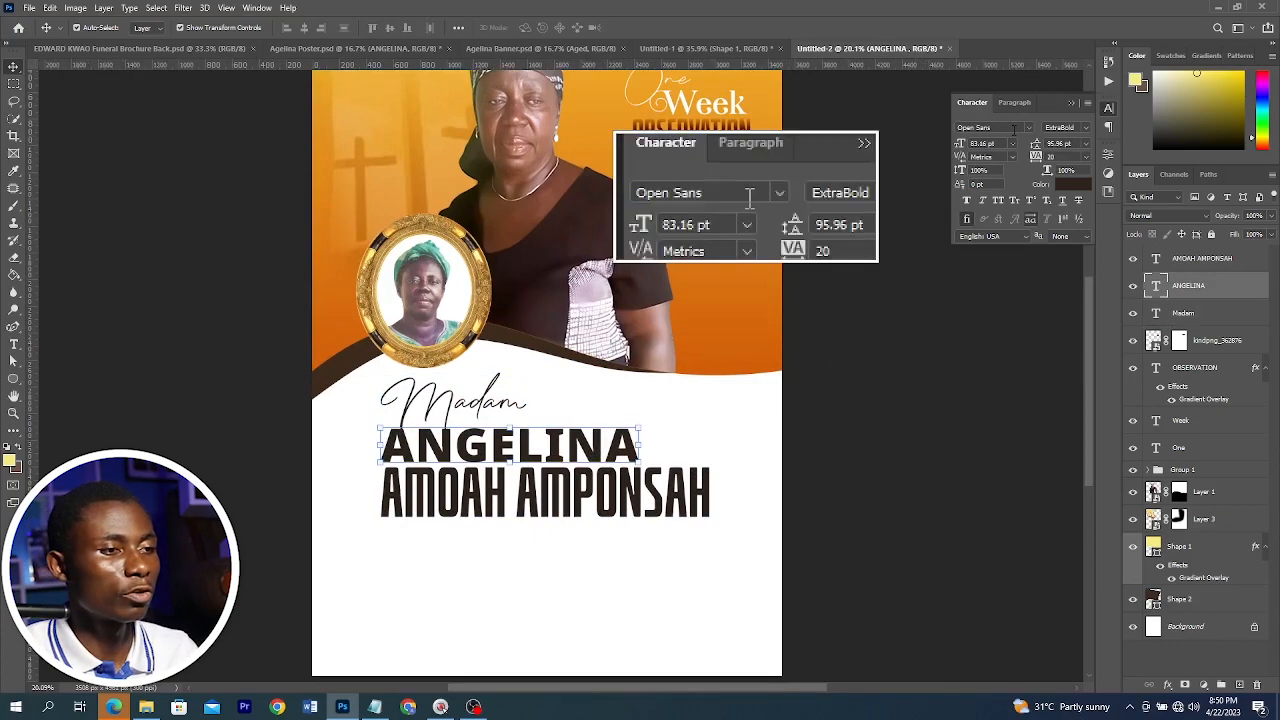
click(680, 486)
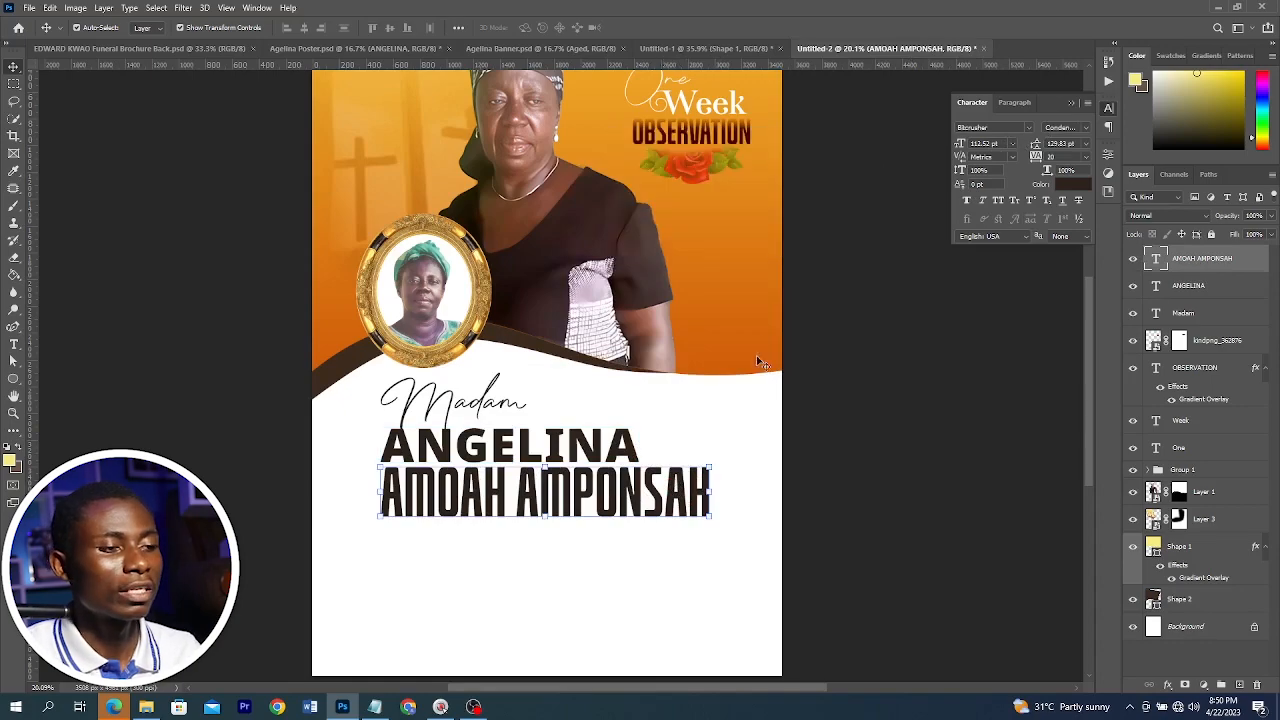
click(313, 50)
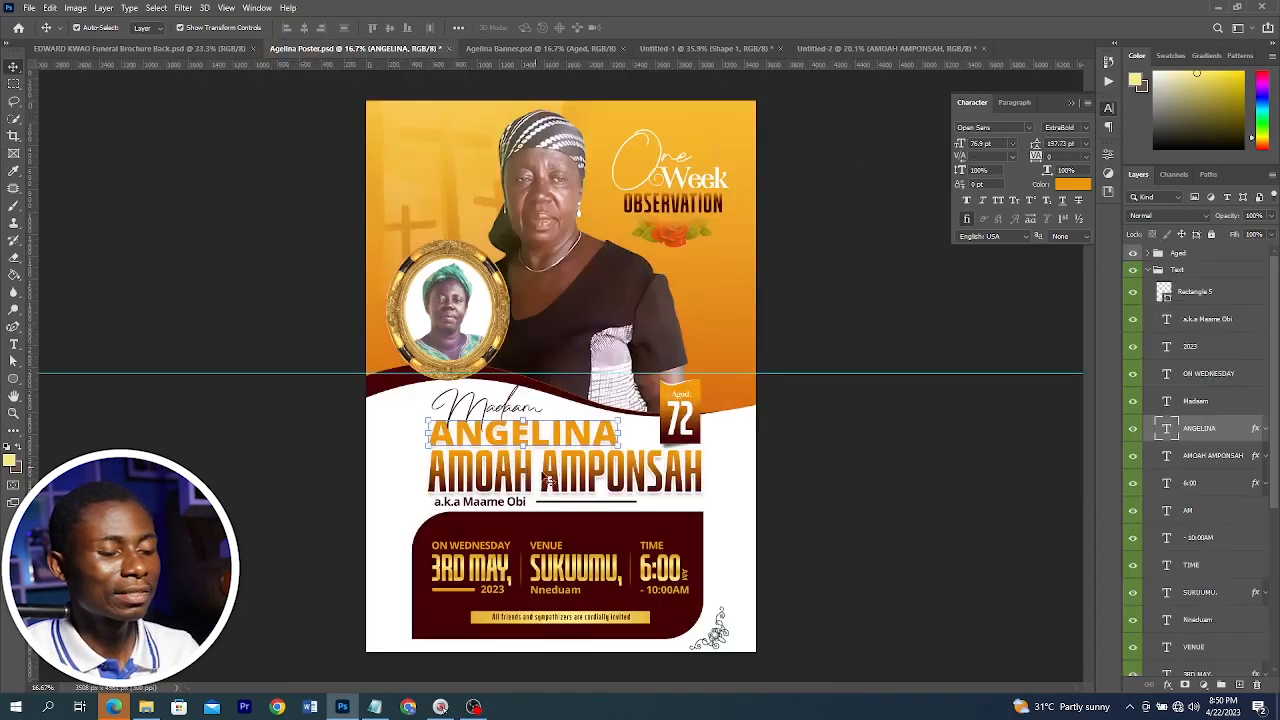
click(855, 49)
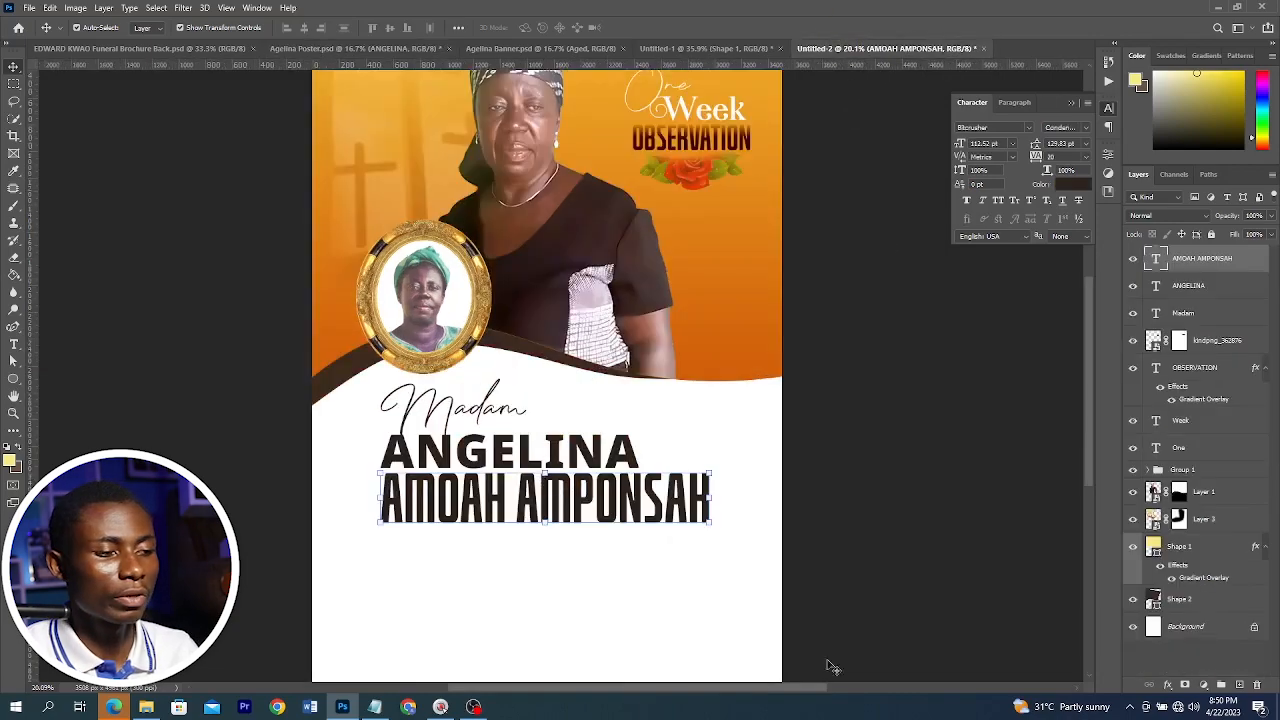
click(1185, 685)
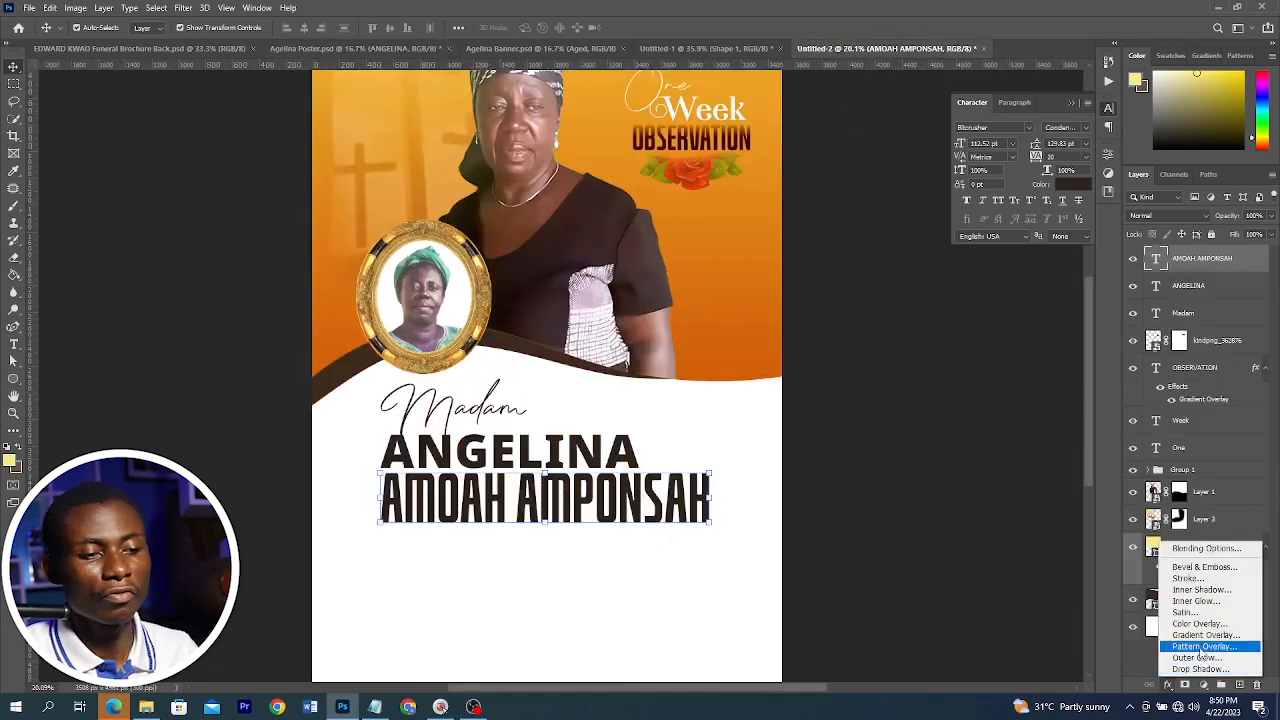
click(1205, 635)
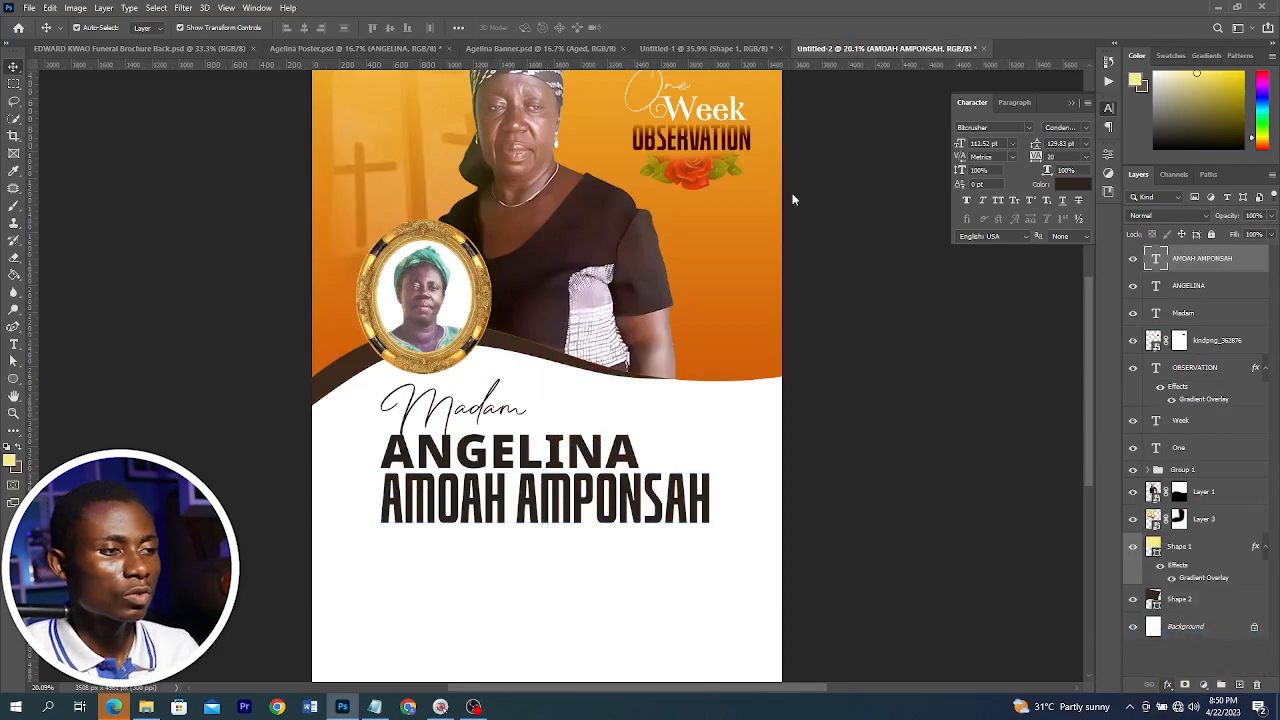
drag(716, 152, 958, 157)
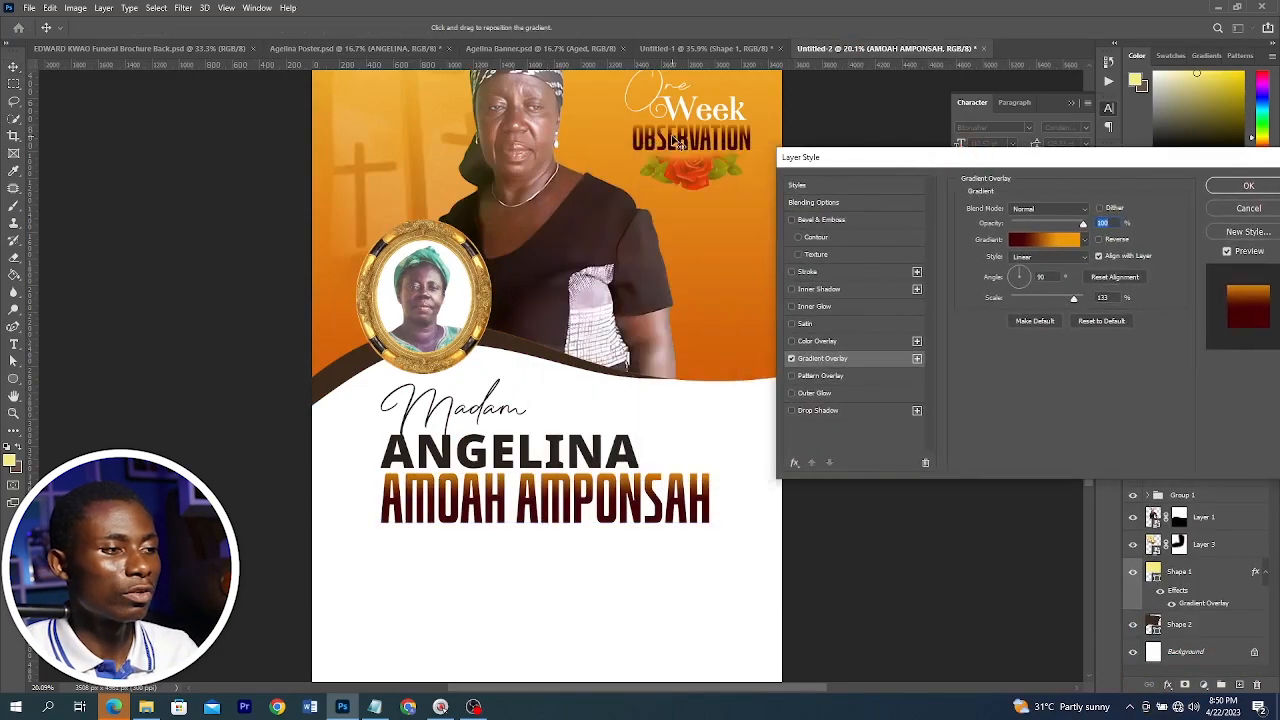
drag(604, 511, 596, 500)
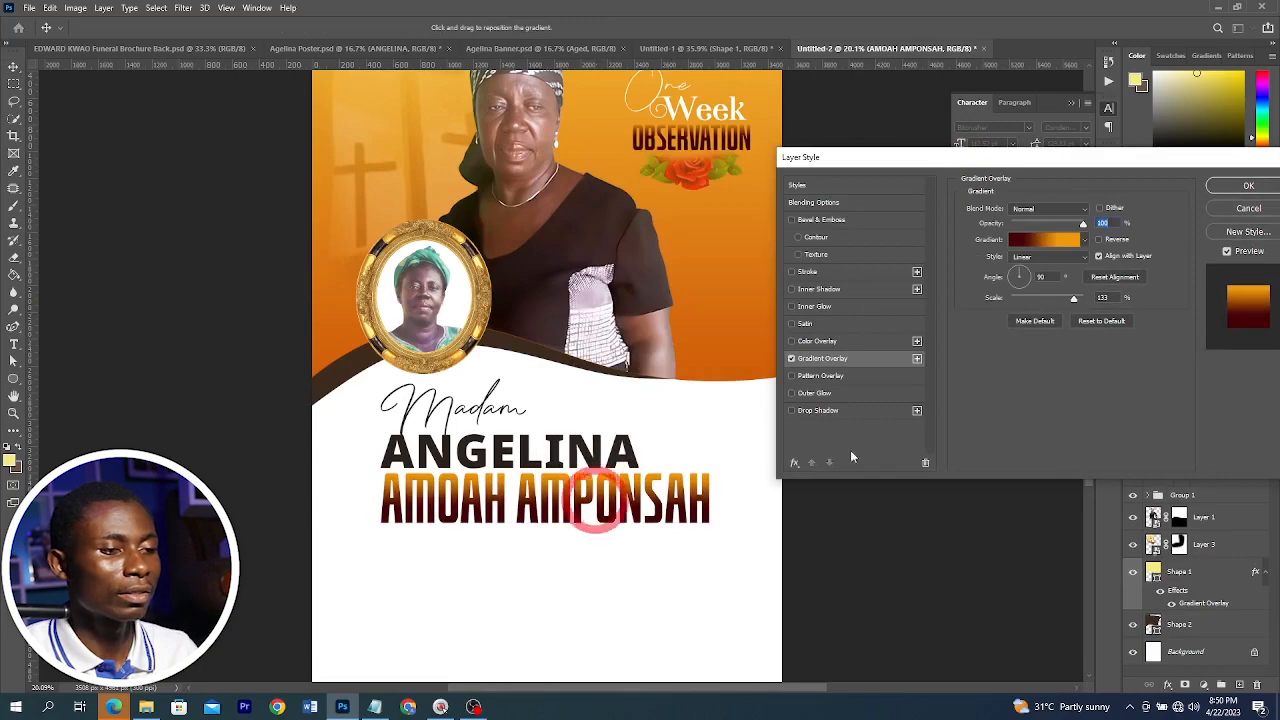
click(819, 272)
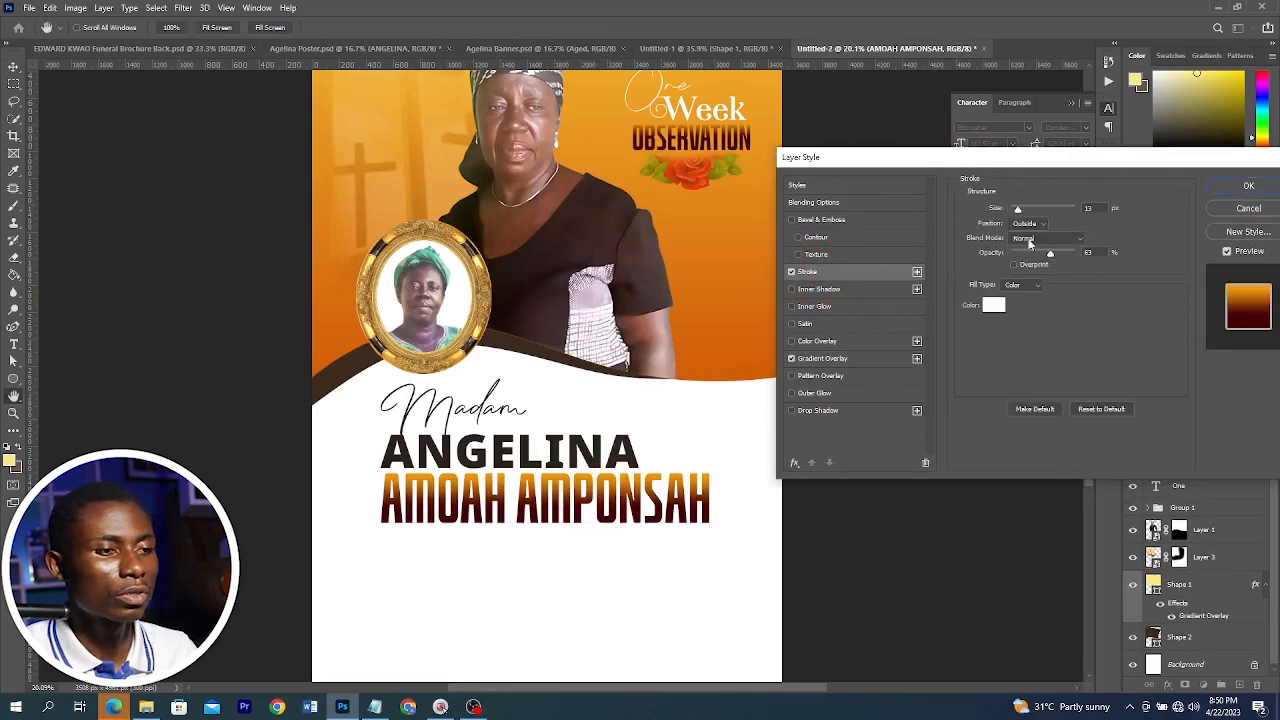
click(822, 411)
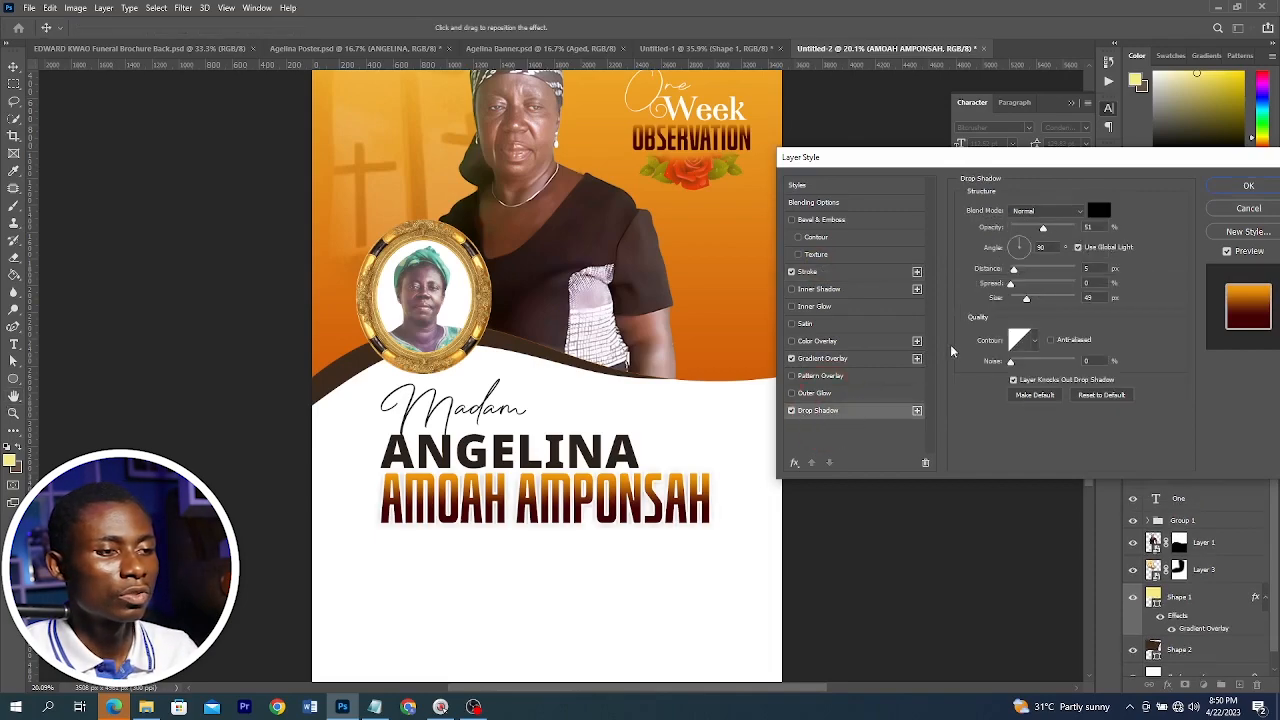
click(852, 272)
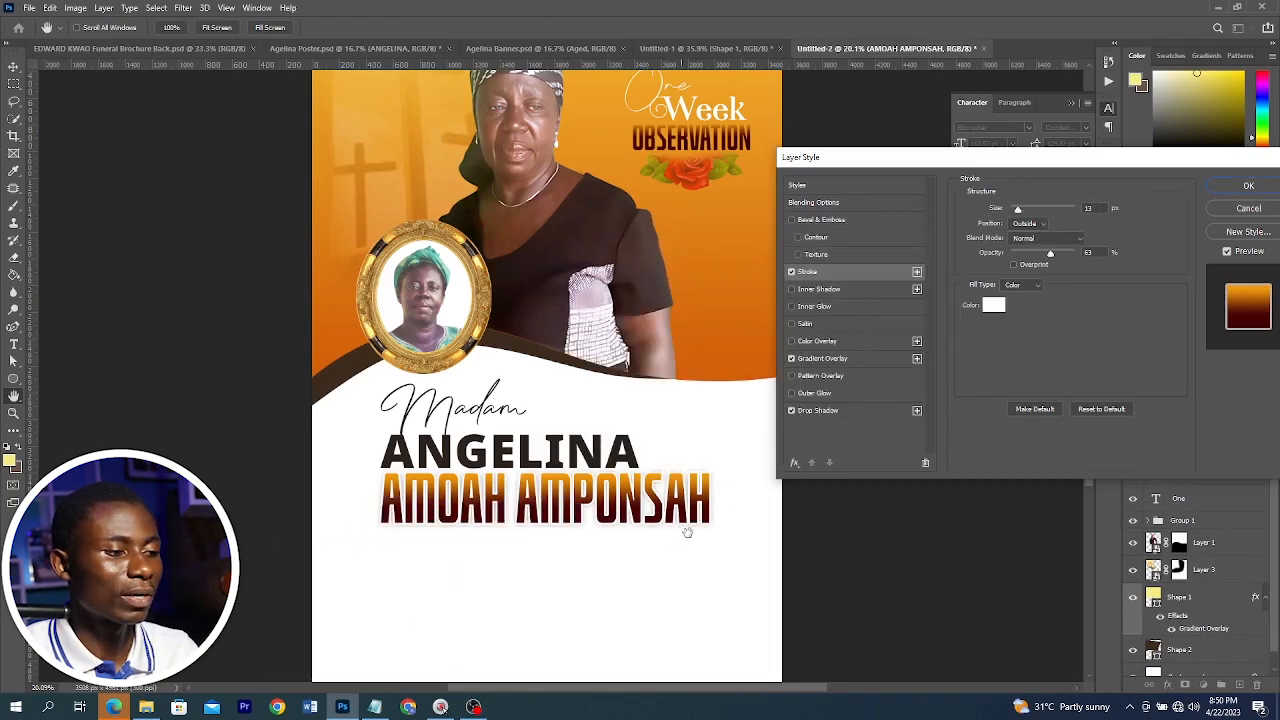
drag(1055, 258, 1063, 252)
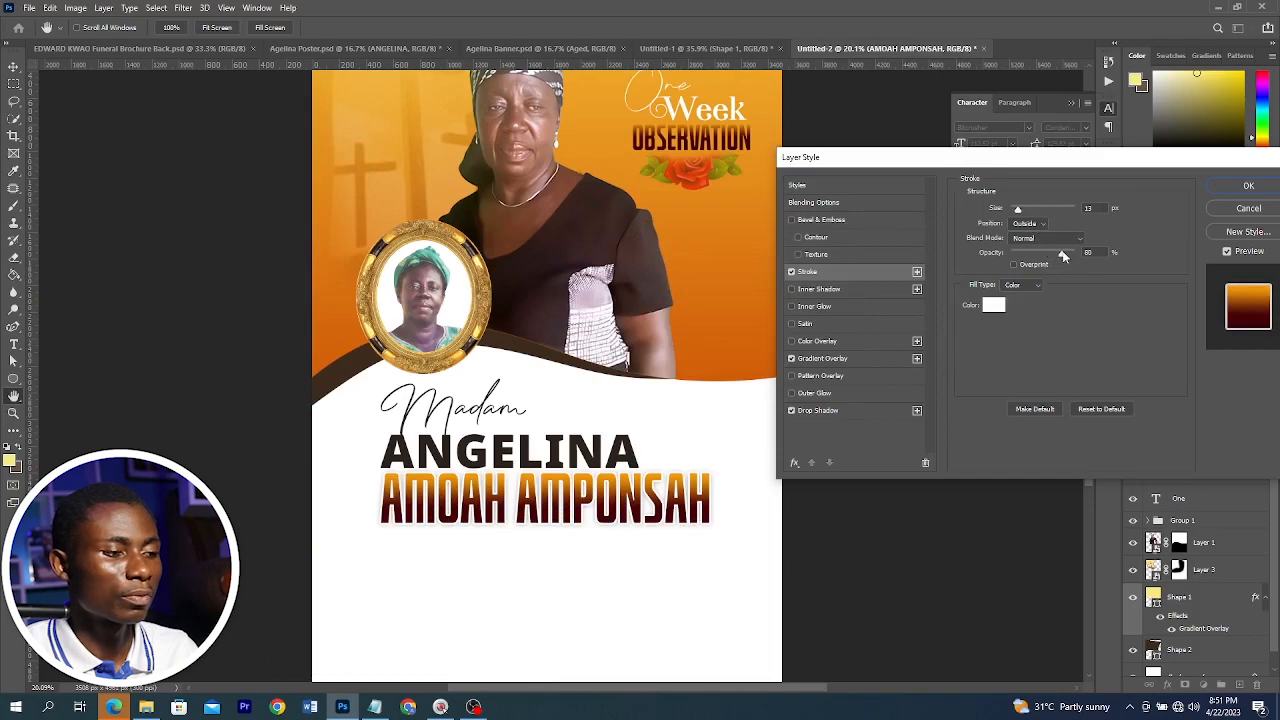
click(818, 411)
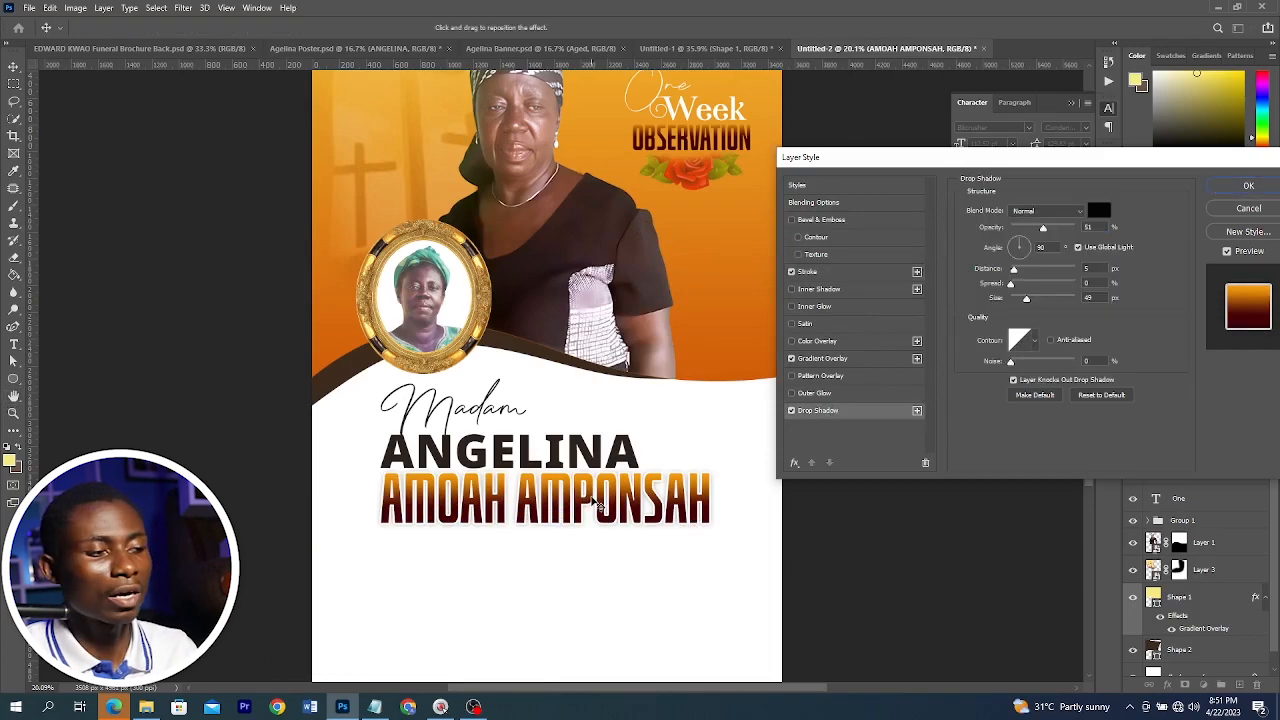
drag(630, 505, 627, 509)
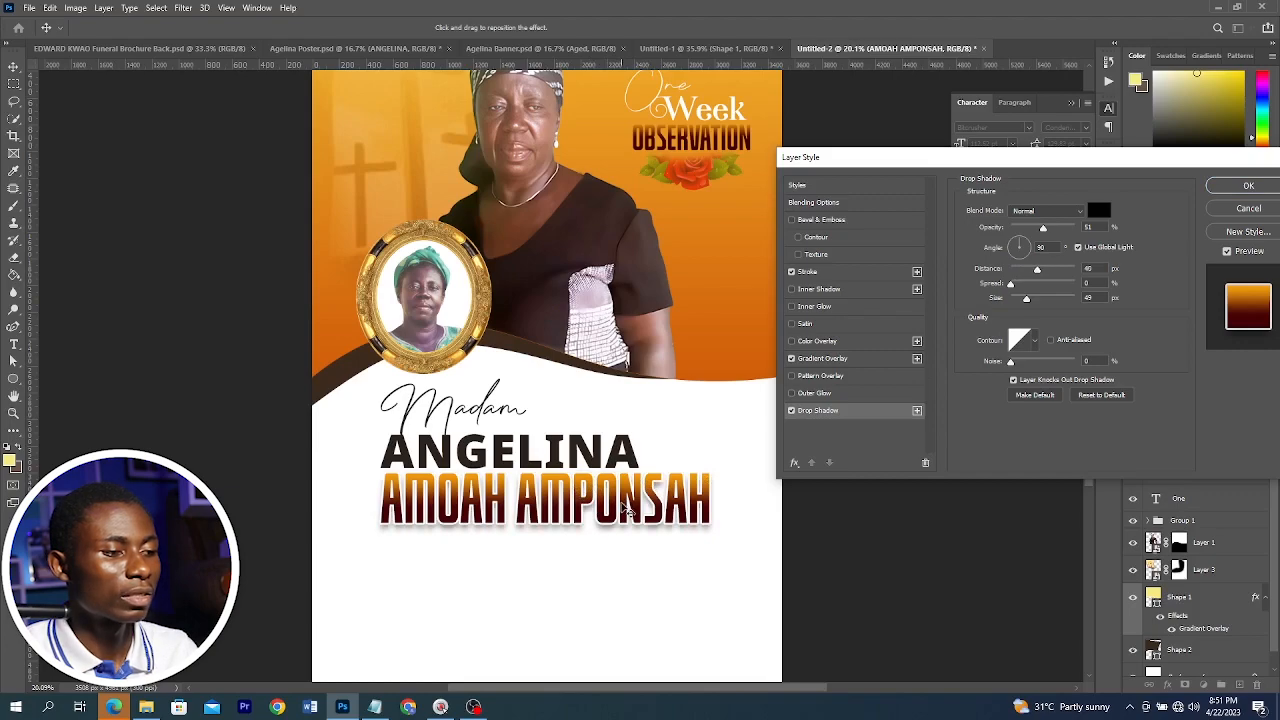
drag(1040, 270, 1027, 272)
drag(1043, 229, 1031, 232)
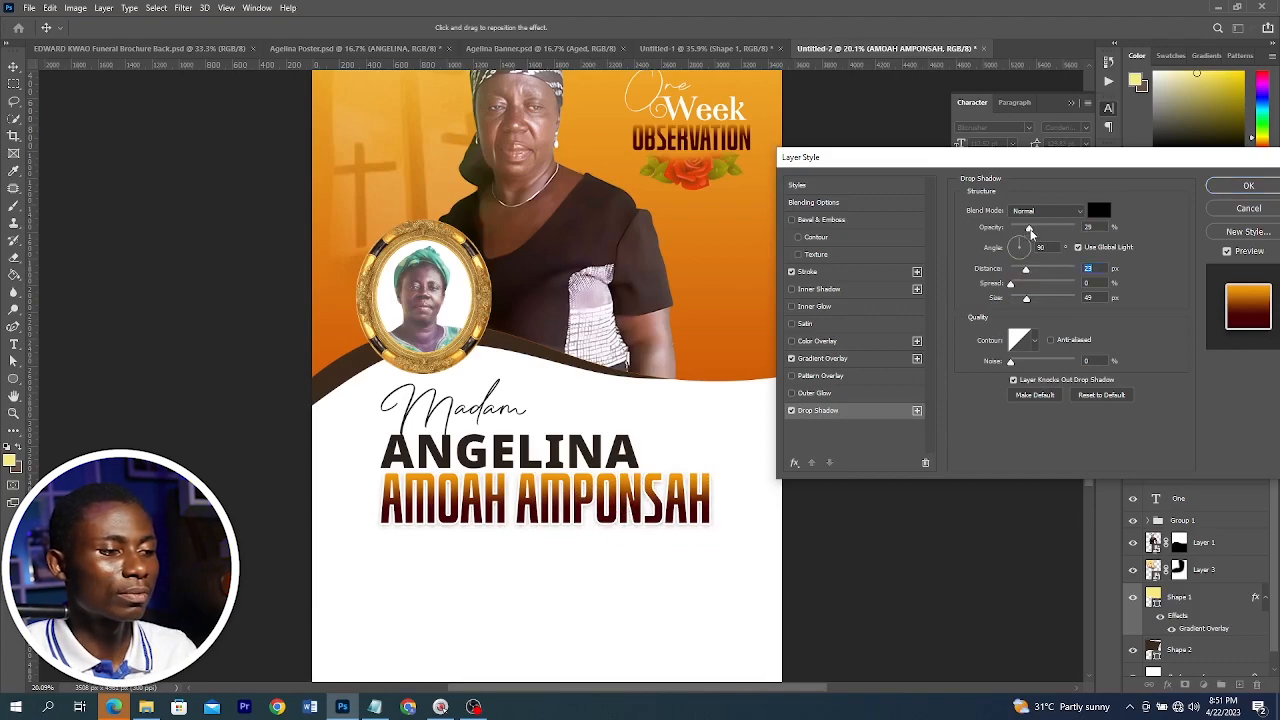
click(1248, 186)
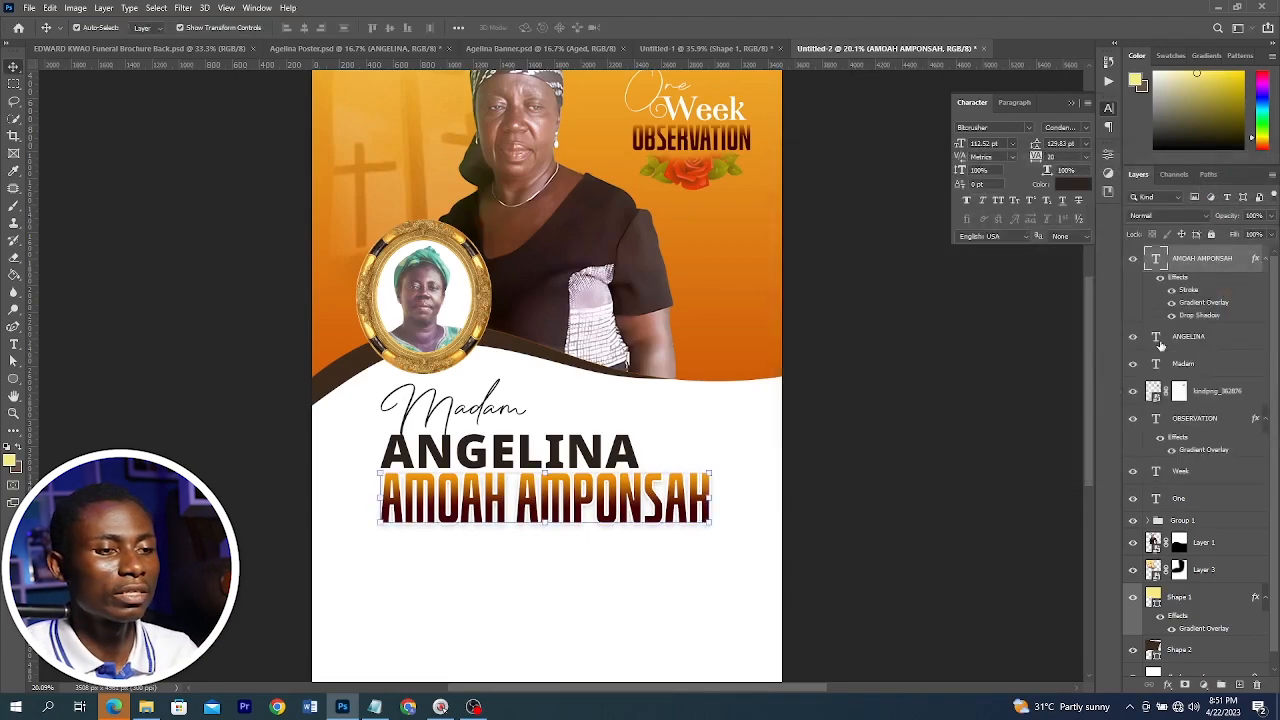
right_click(1209, 271)
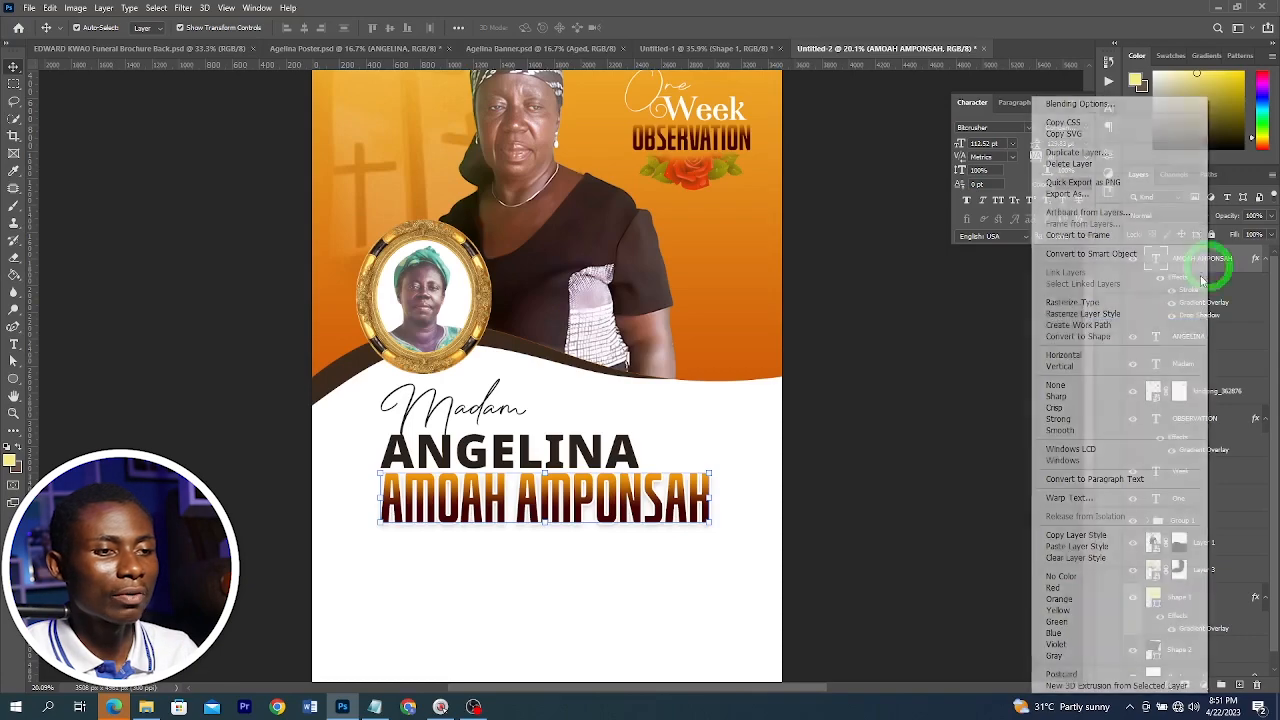
click(1075, 535)
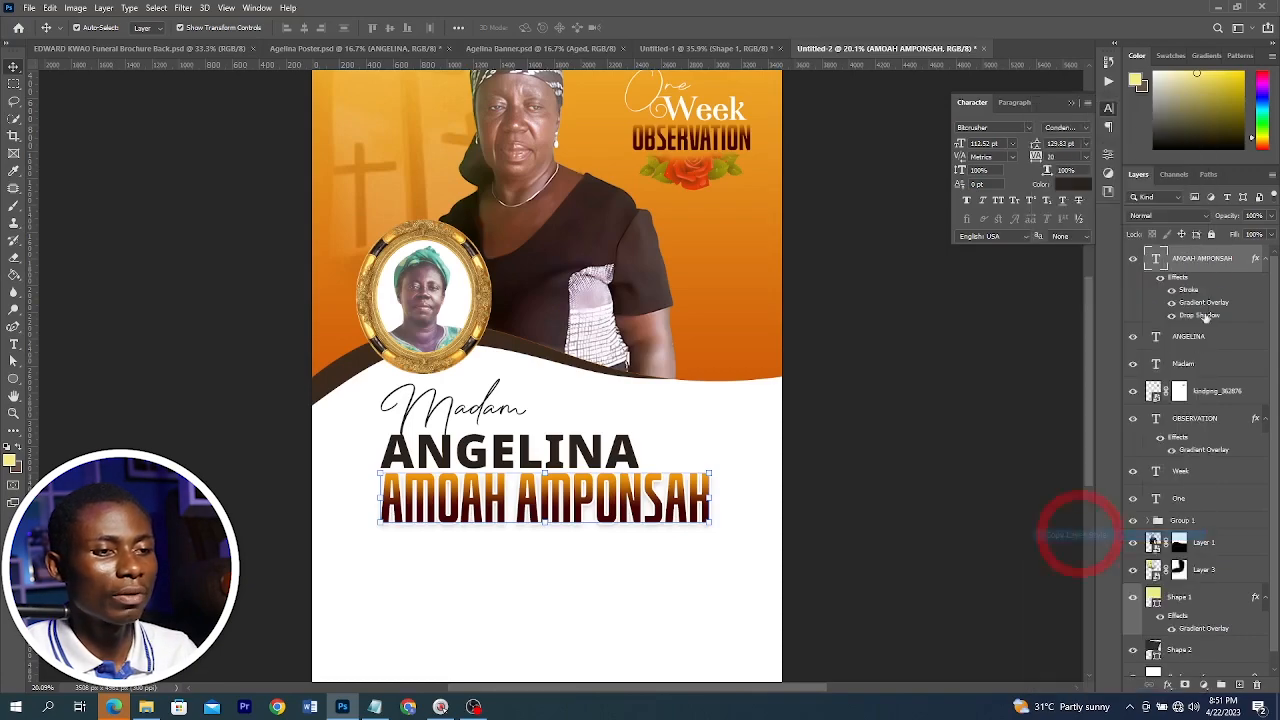
right_click(1198, 343)
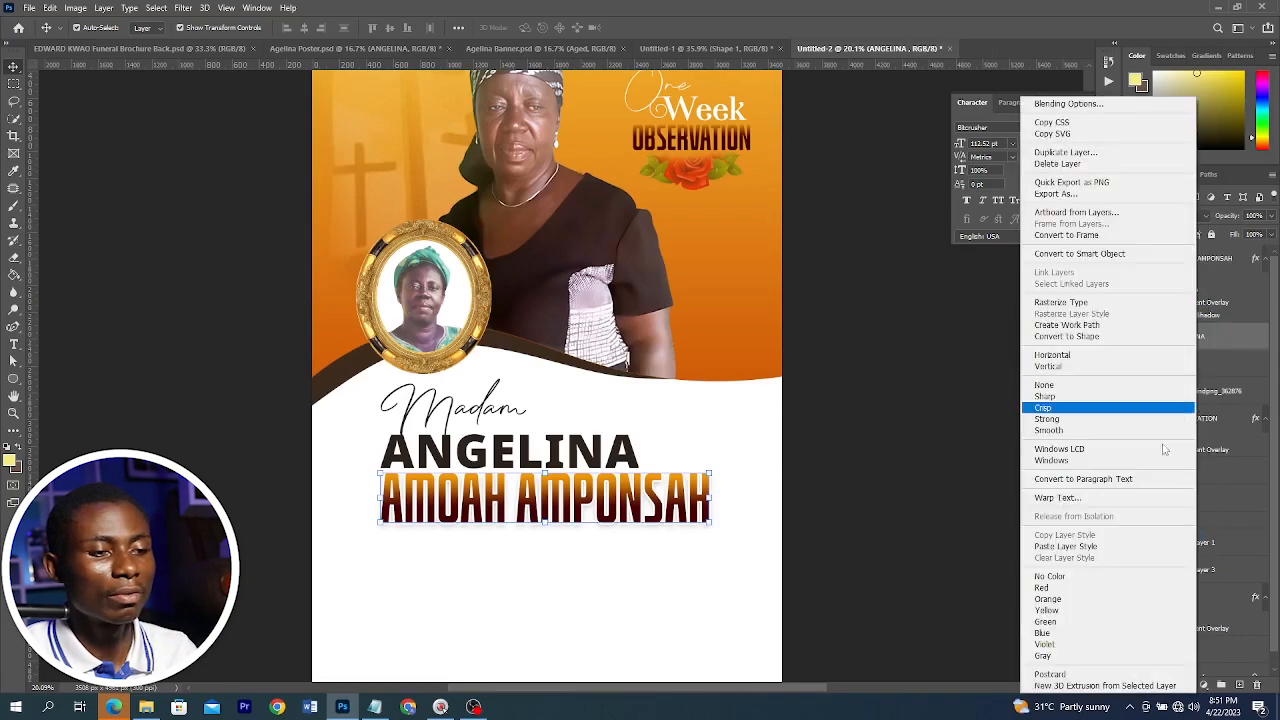
click(1084, 545)
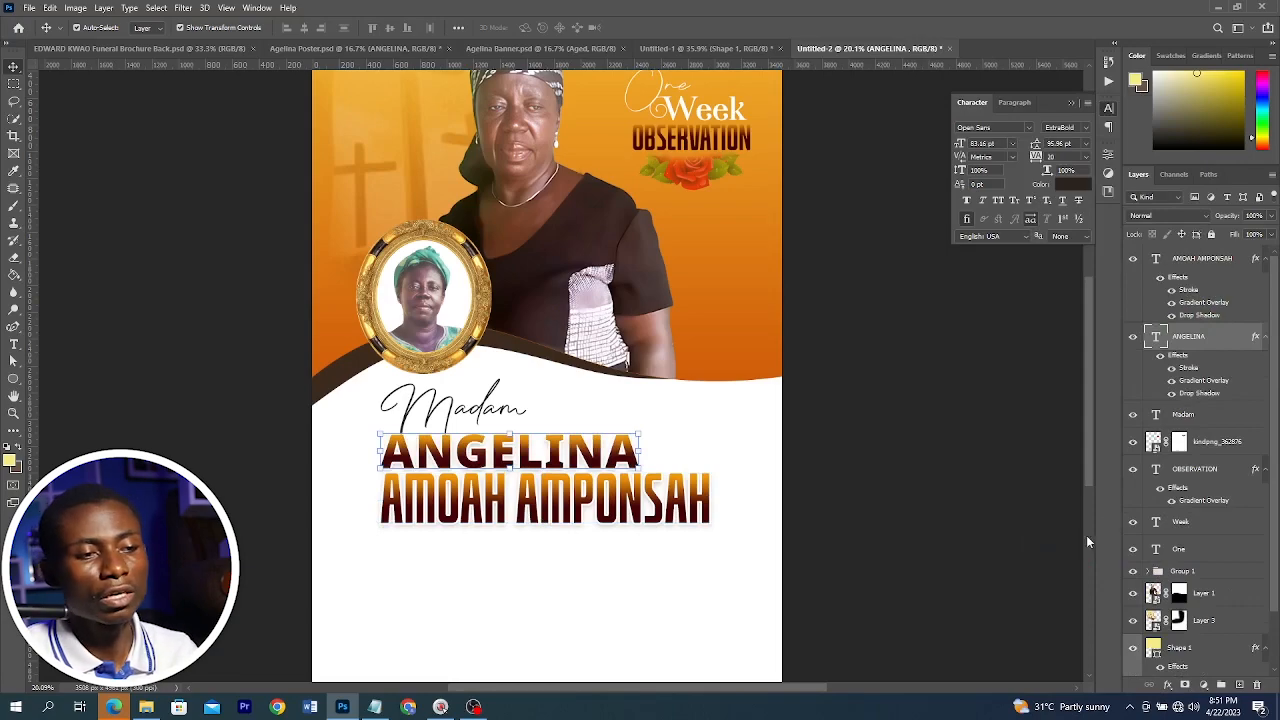
key(ctrl+z)
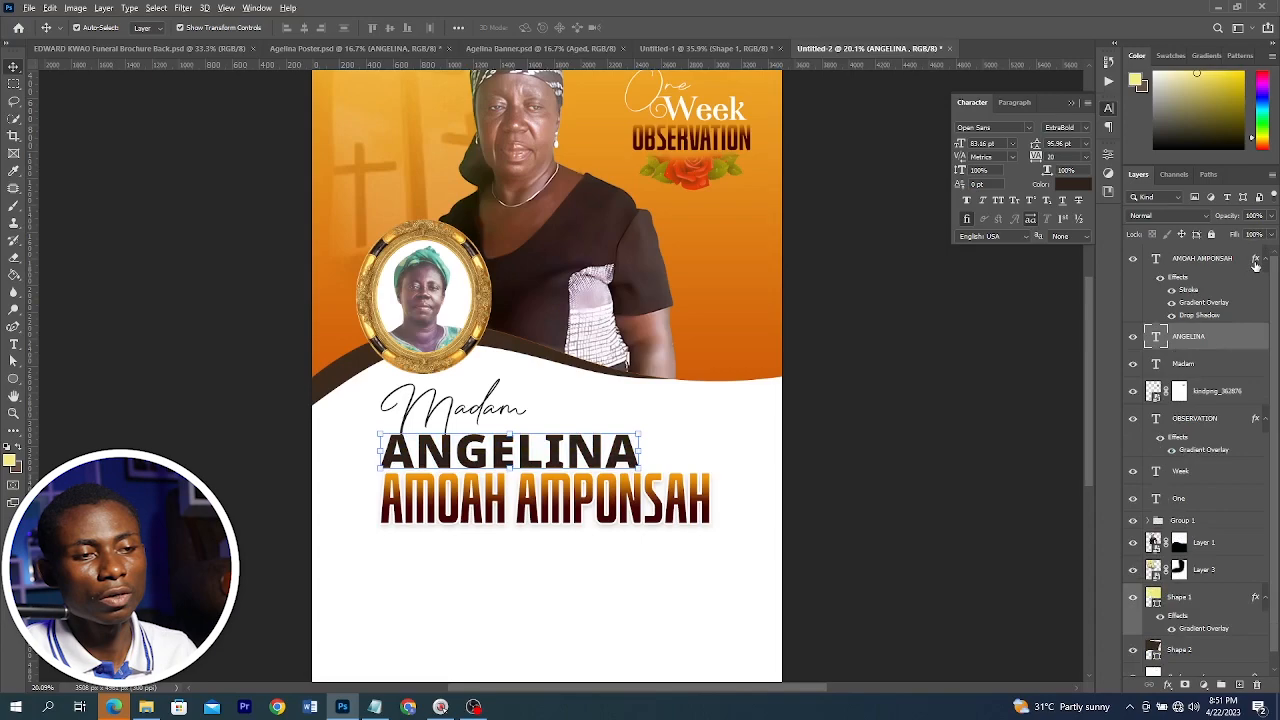
drag(1257, 261, 1252, 337)
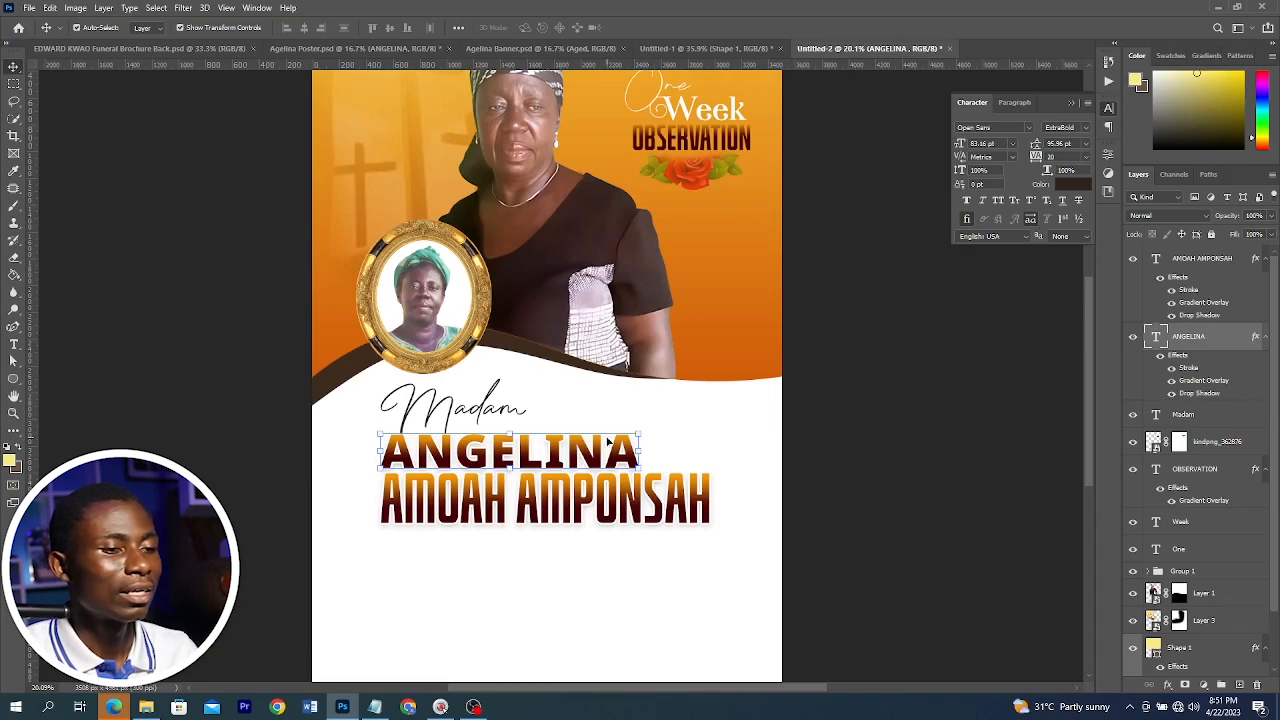
click(1172, 381)
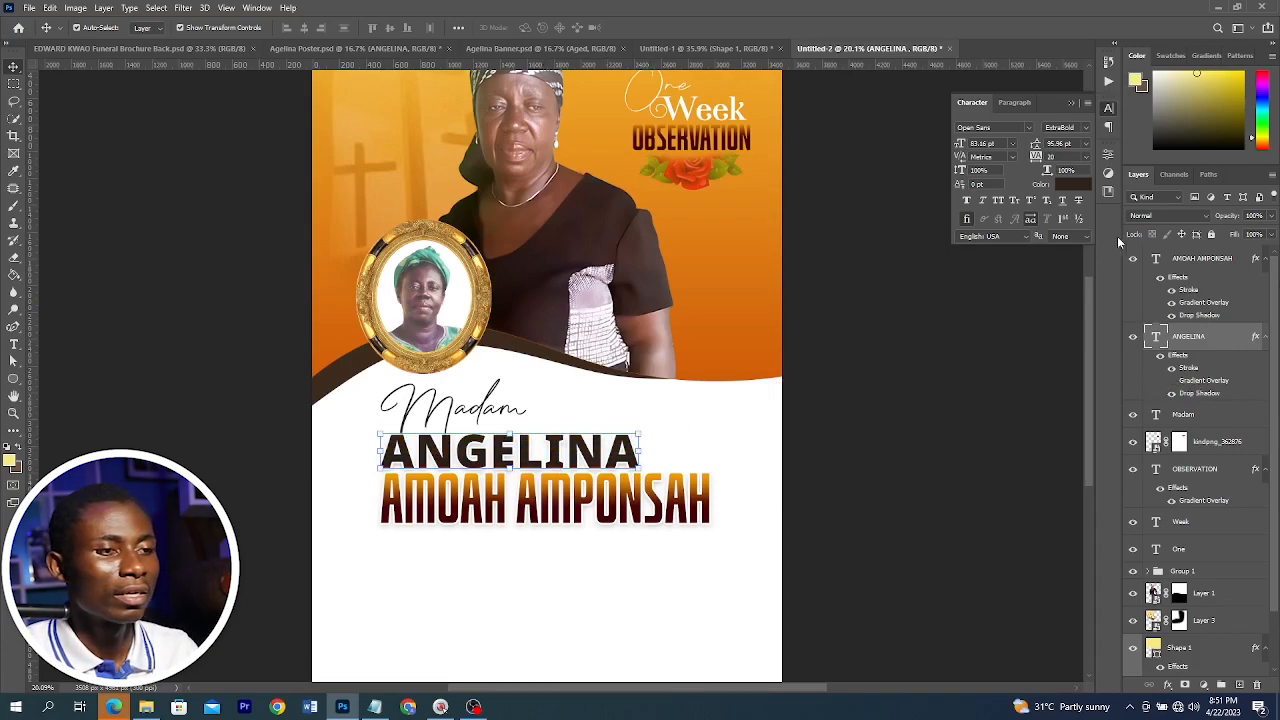
Set ANGELINA's text colour to the orange e6900b sampled from the design
click(1077, 191)
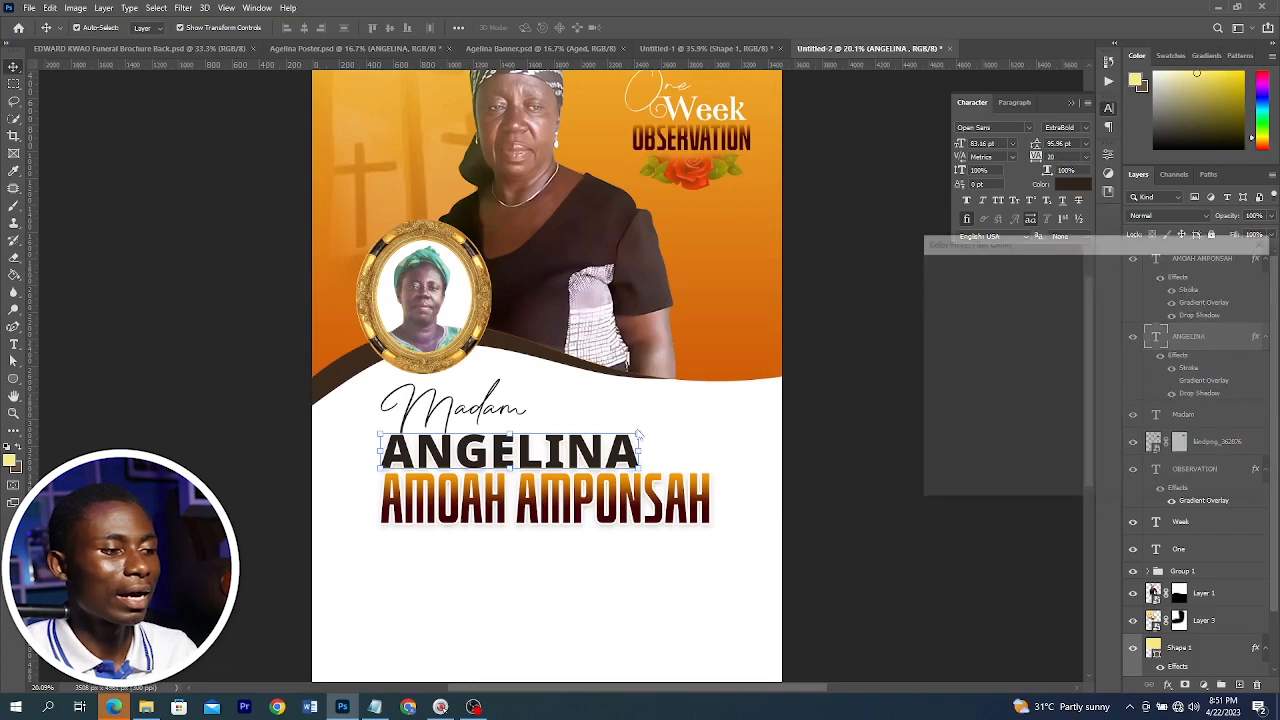
click(556, 481)
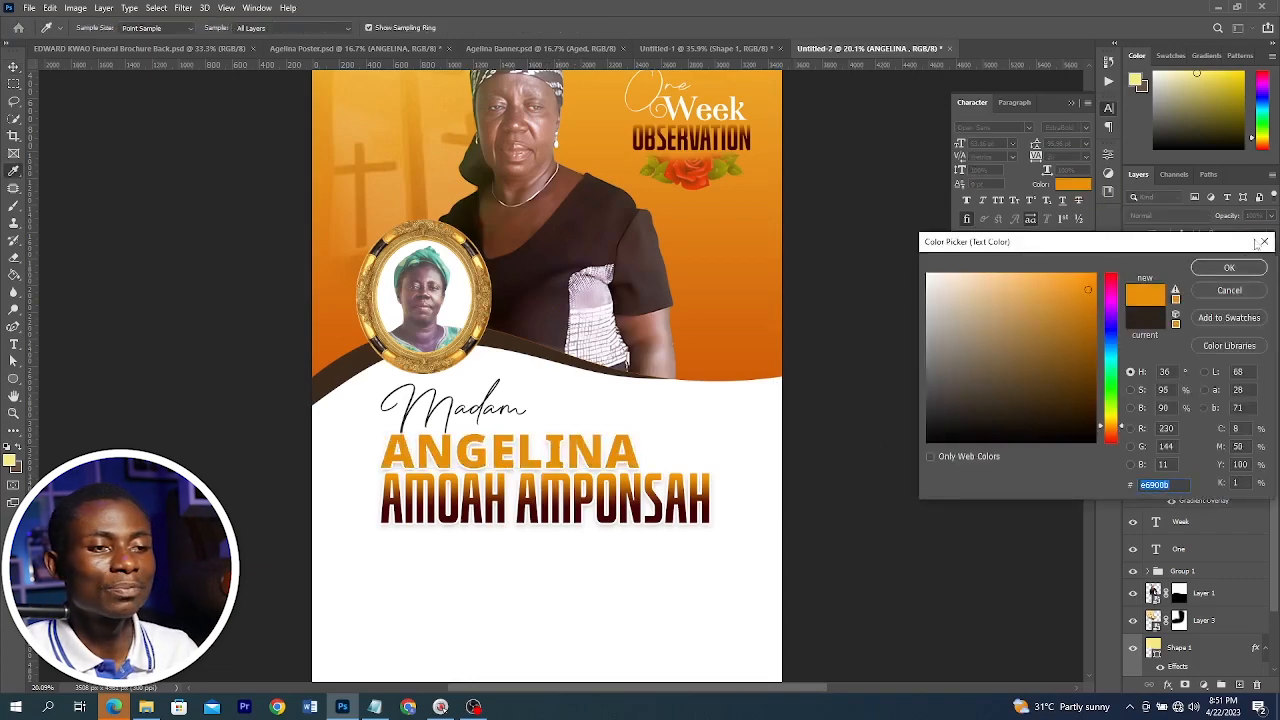
click(1228, 268)
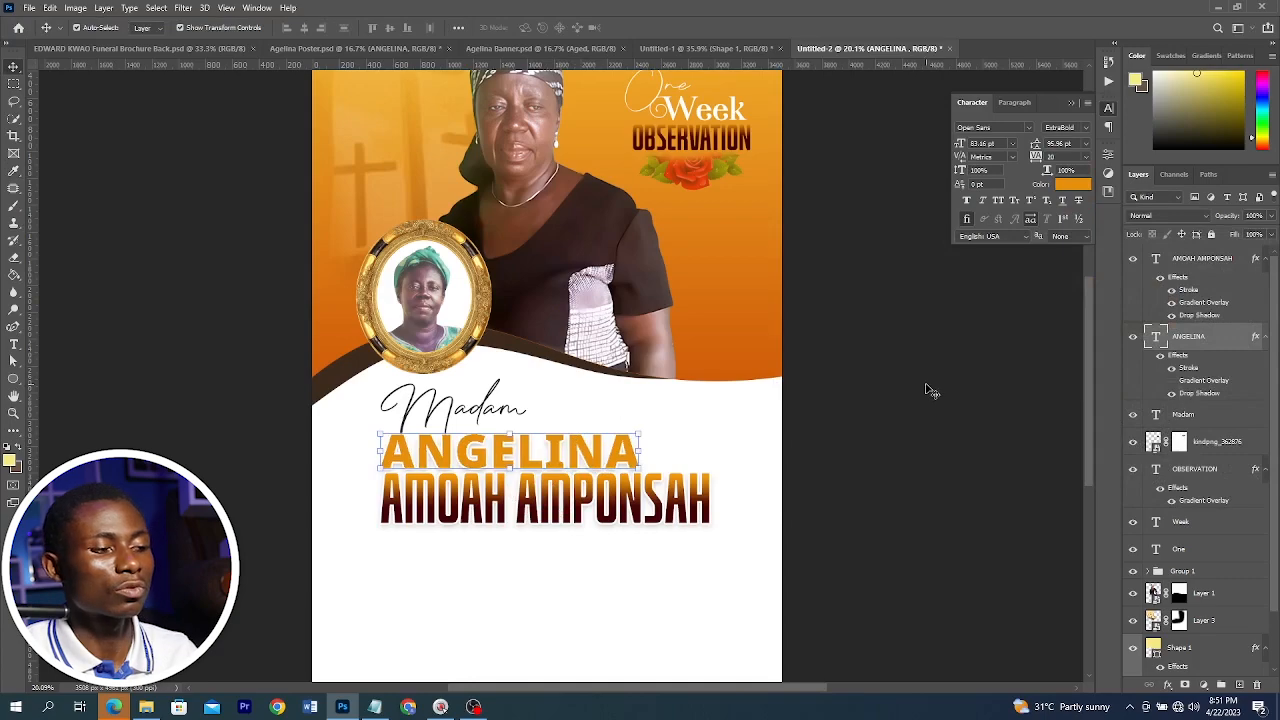
click(912, 428)
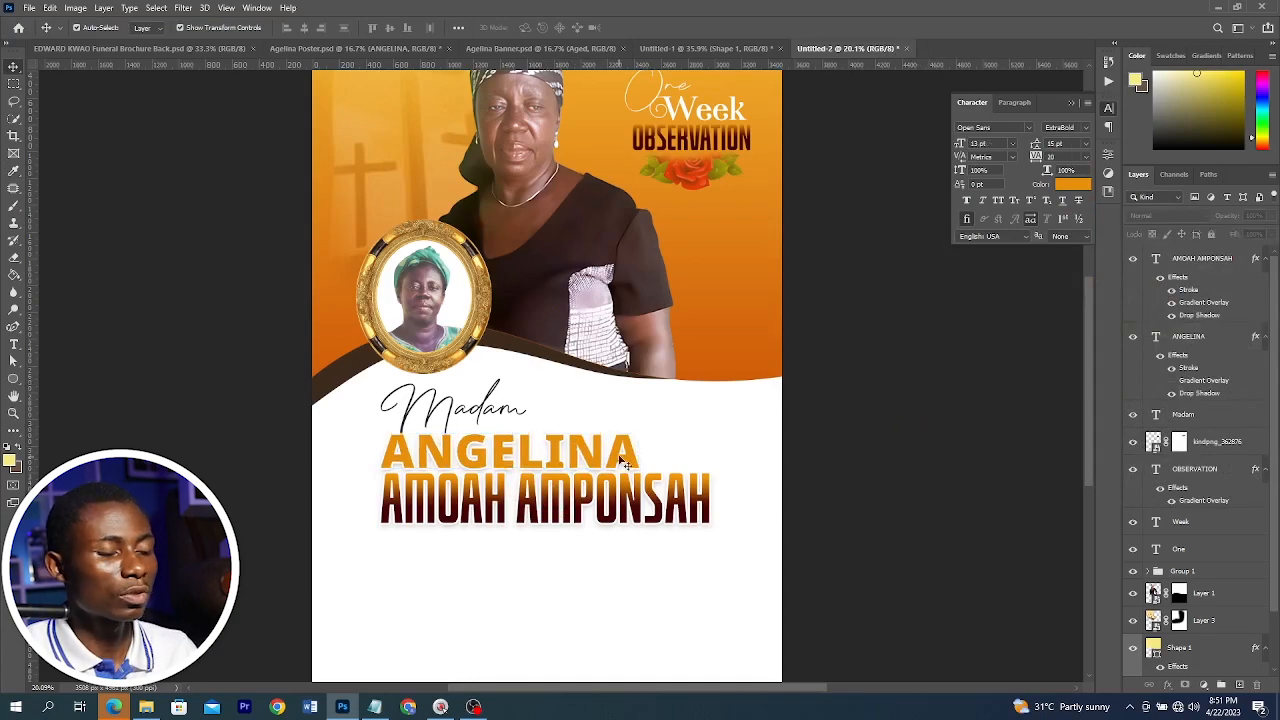
click(323, 46)
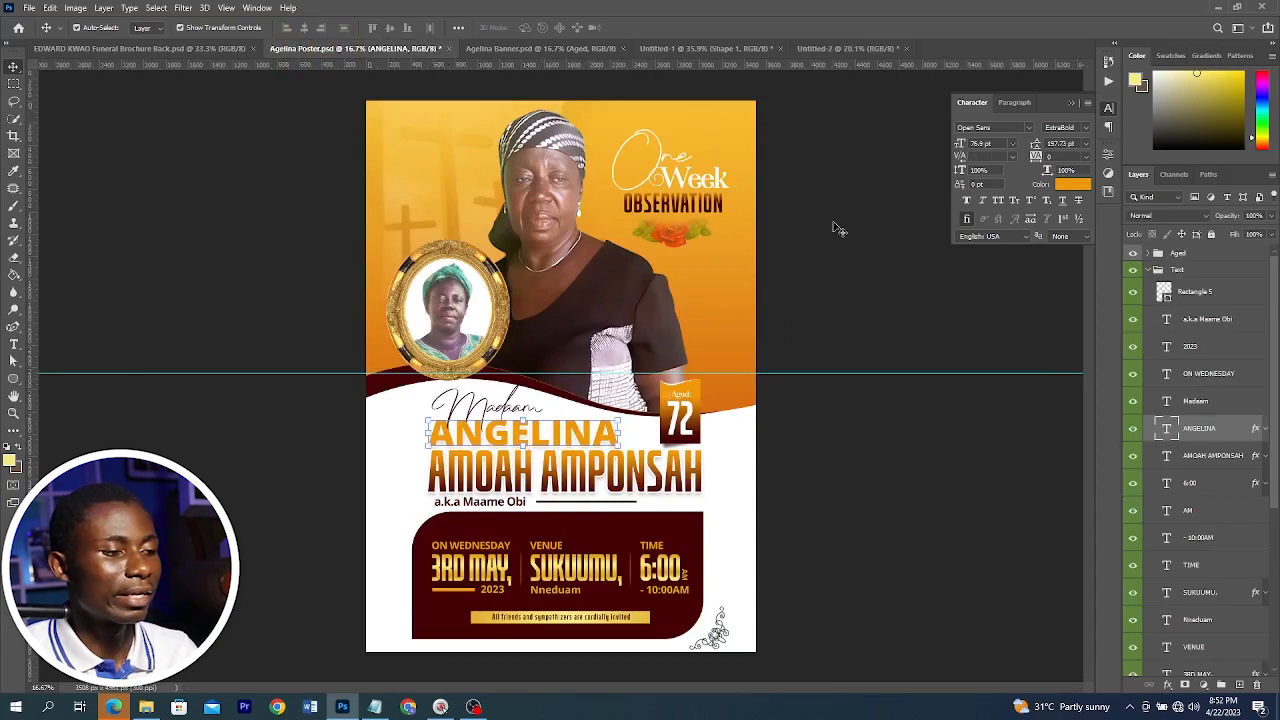
click(840, 48)
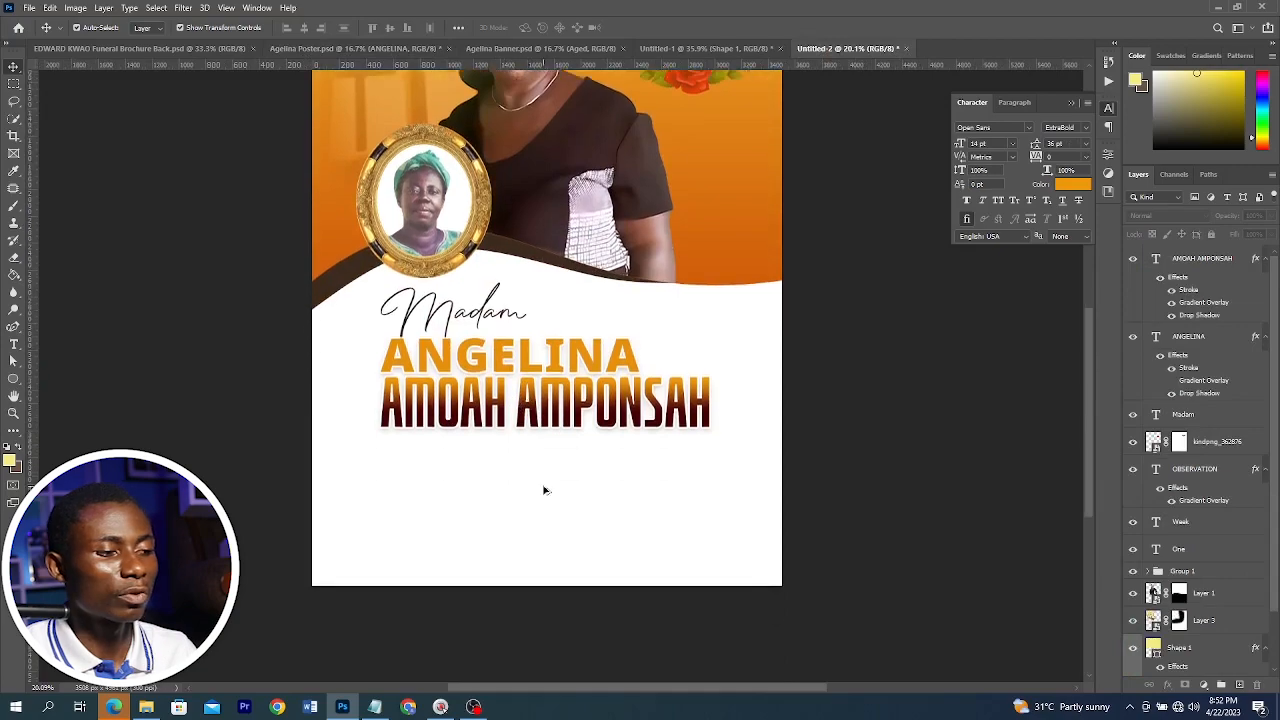
scroll(544, 490, up, 3)
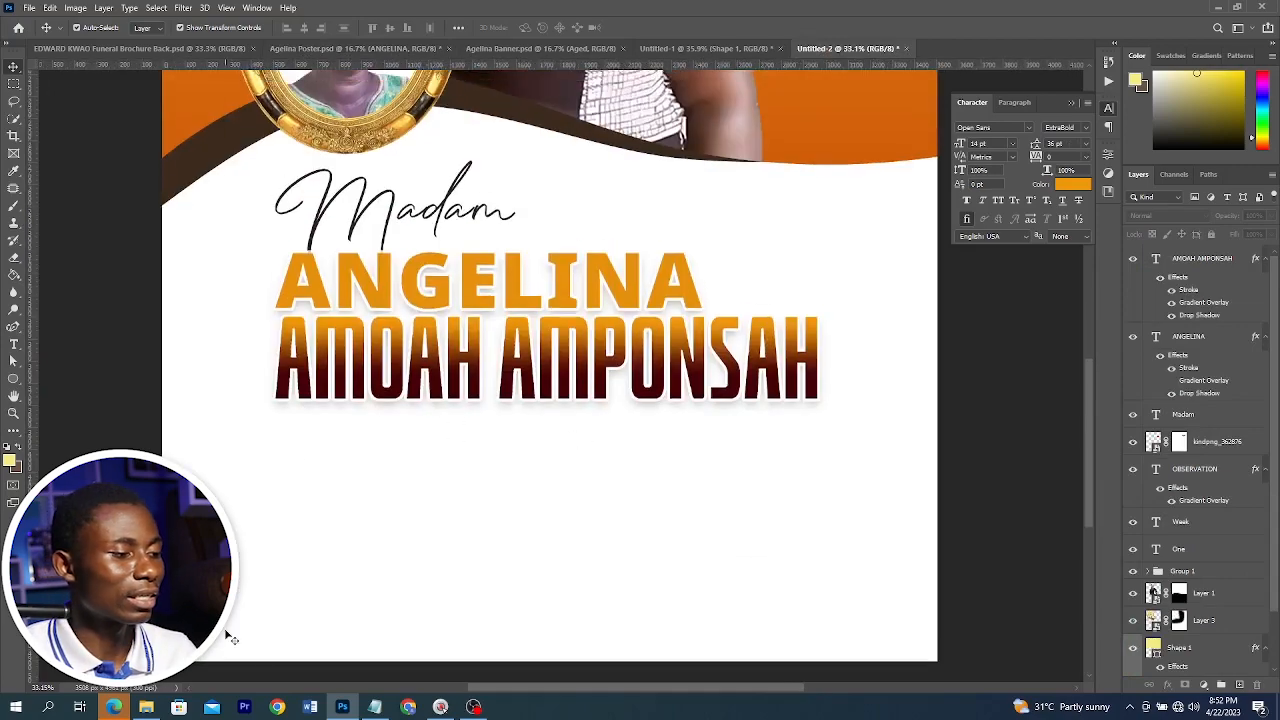
click(374, 707)
drag(368, 405, 282, 405)
key(ctrl+c)
key(alt+Tab)
key(t)
click(280, 434)
key(ctrl+v)
click(1073, 184)
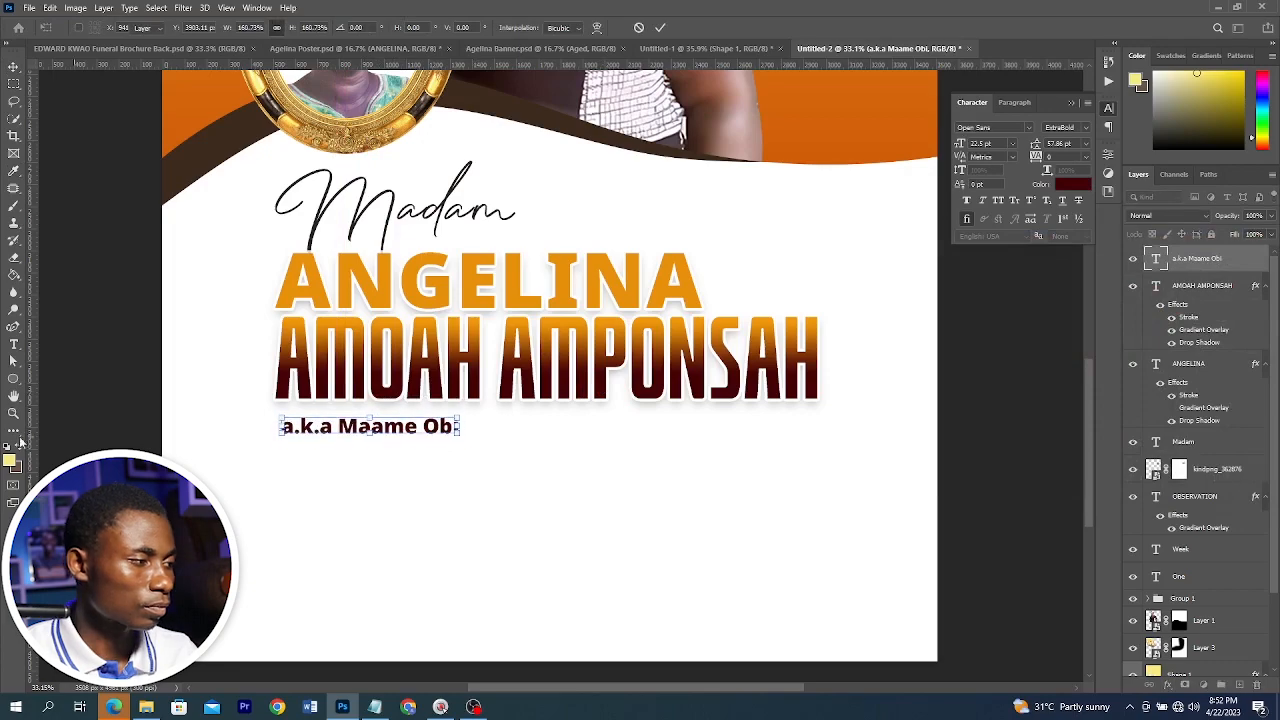
key(Return)
key(u)
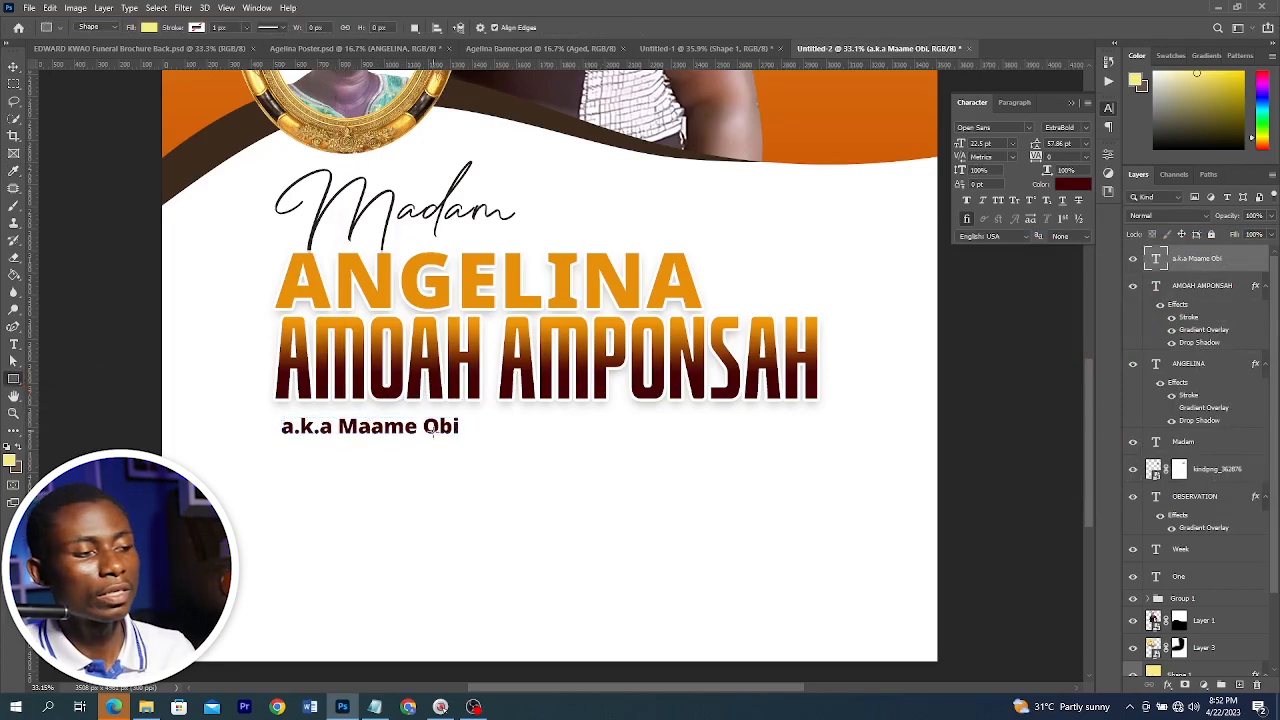
drag(480, 424, 745, 427)
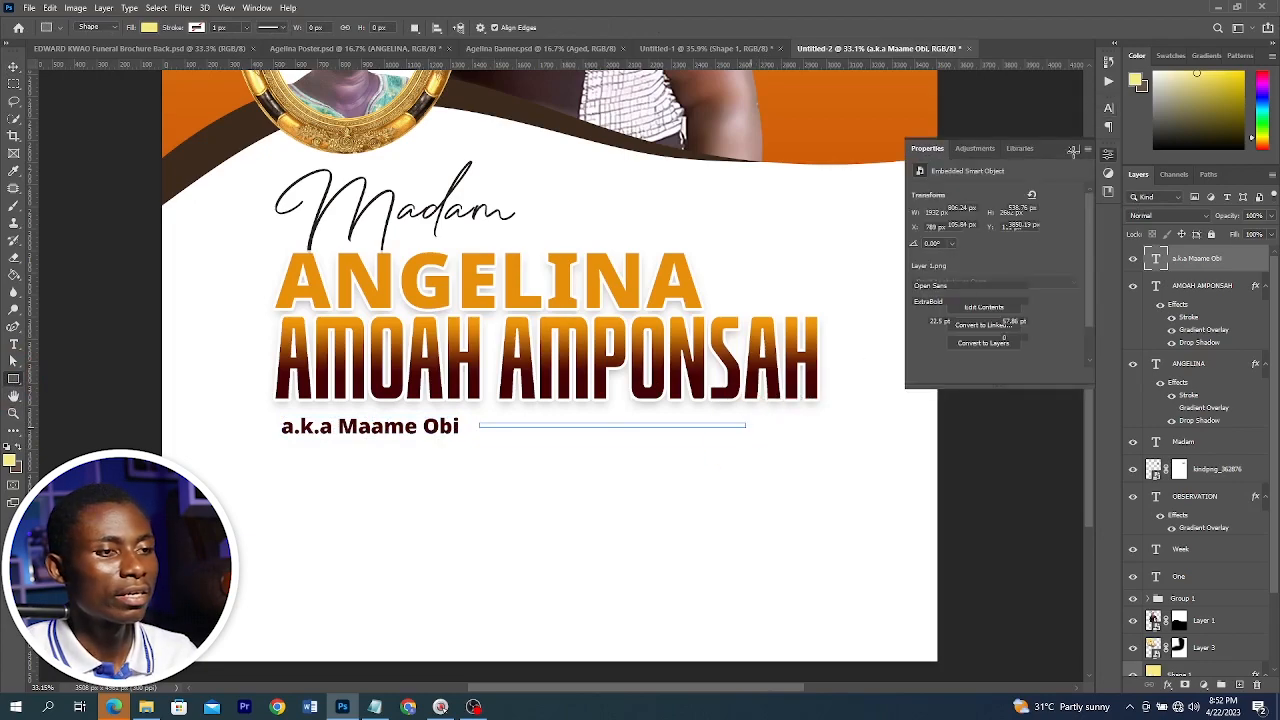
click(1073, 151)
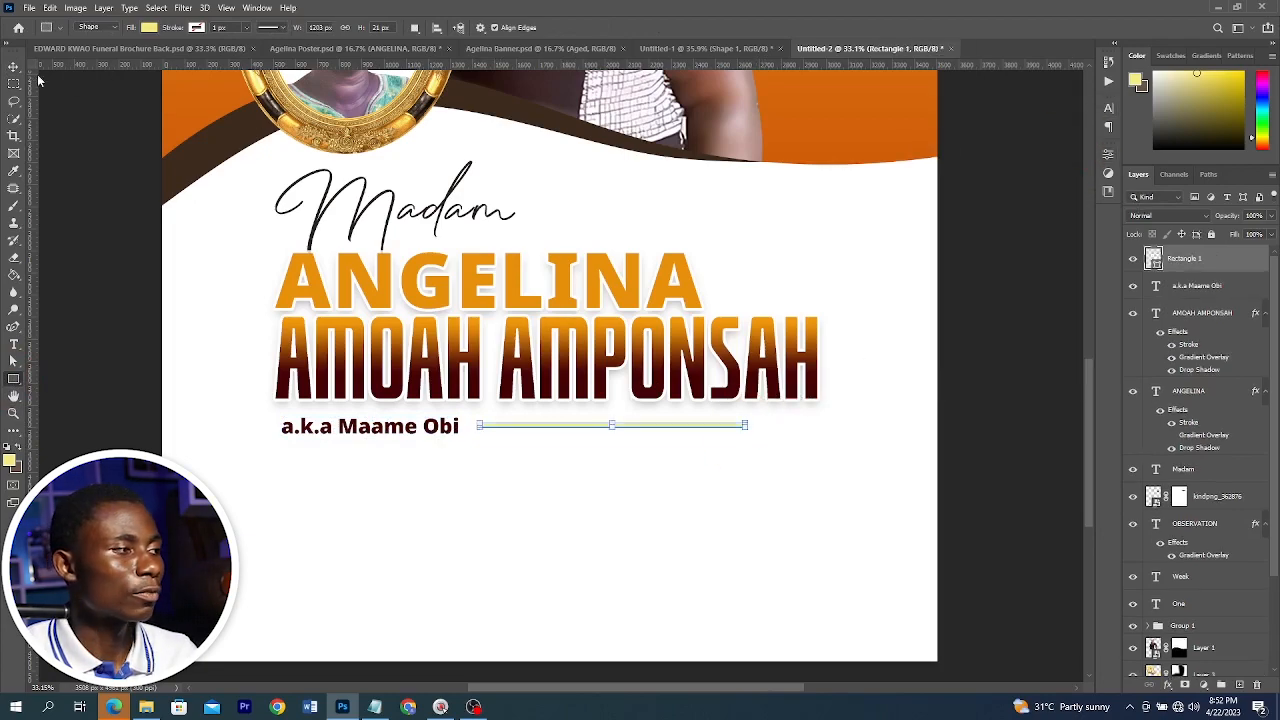
key(v)
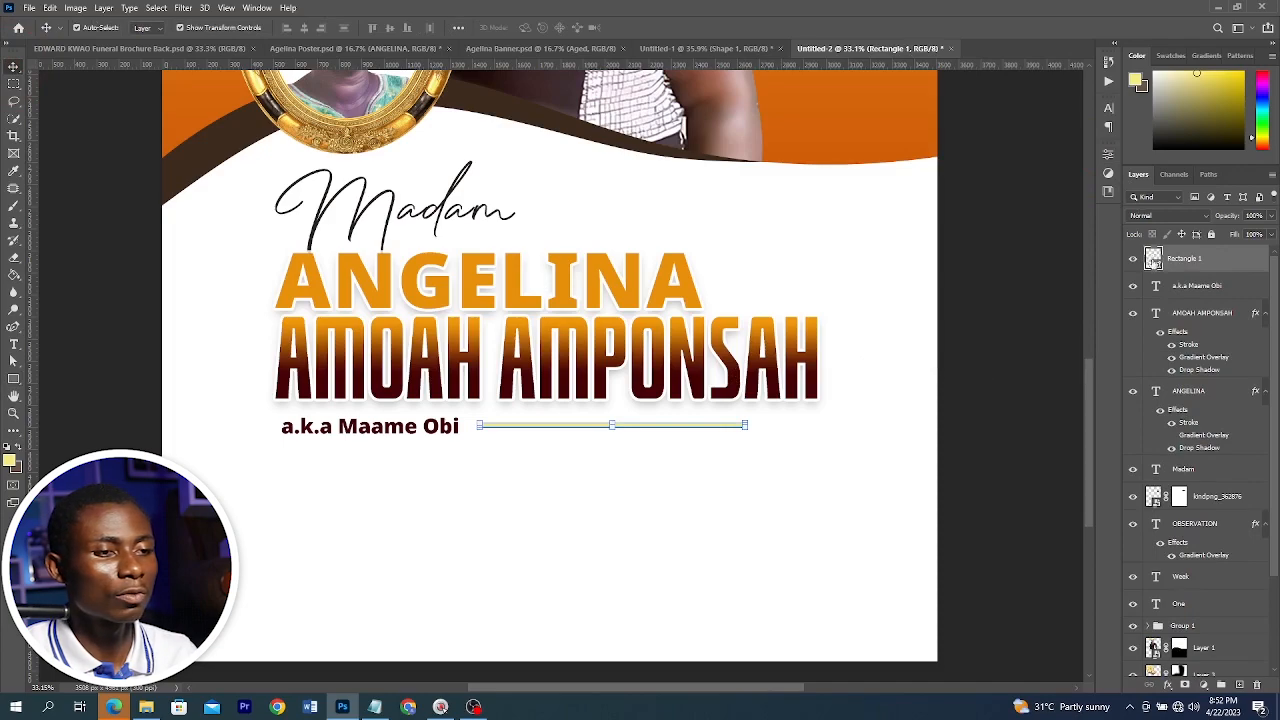
Colour the line dark maroon 430105, sampled from the surname text
click(476, 392)
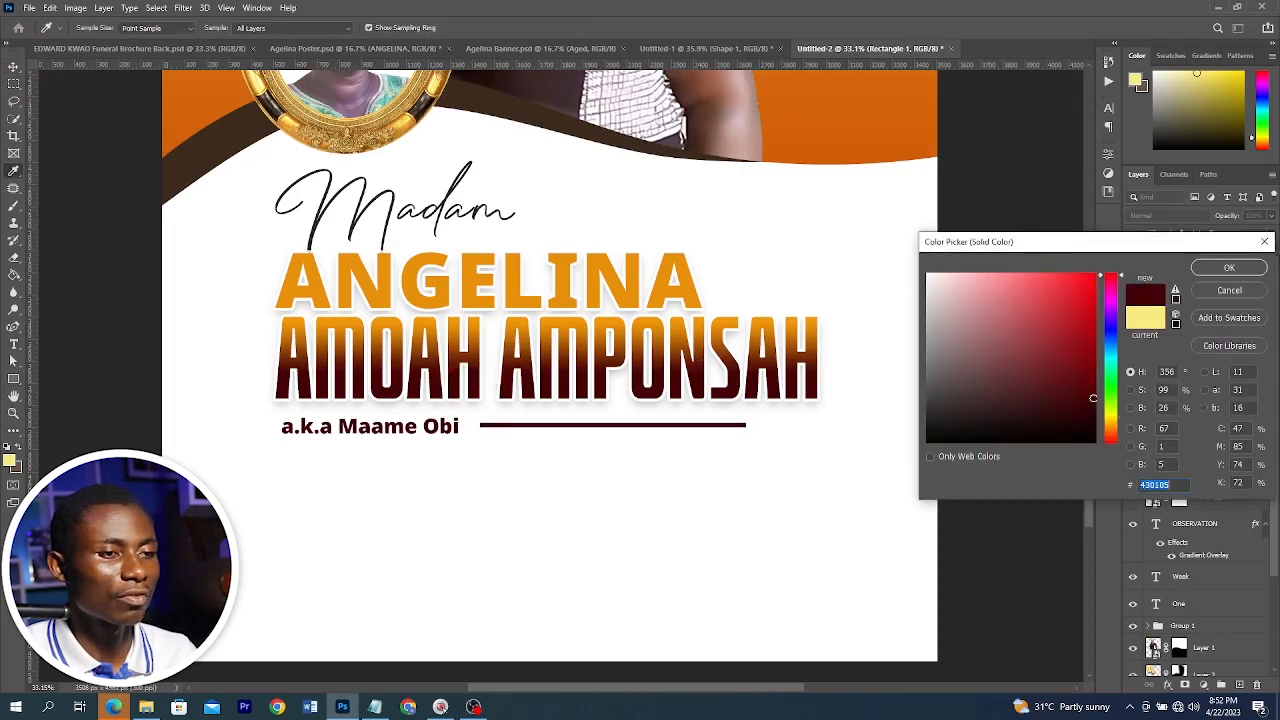
click(1224, 269)
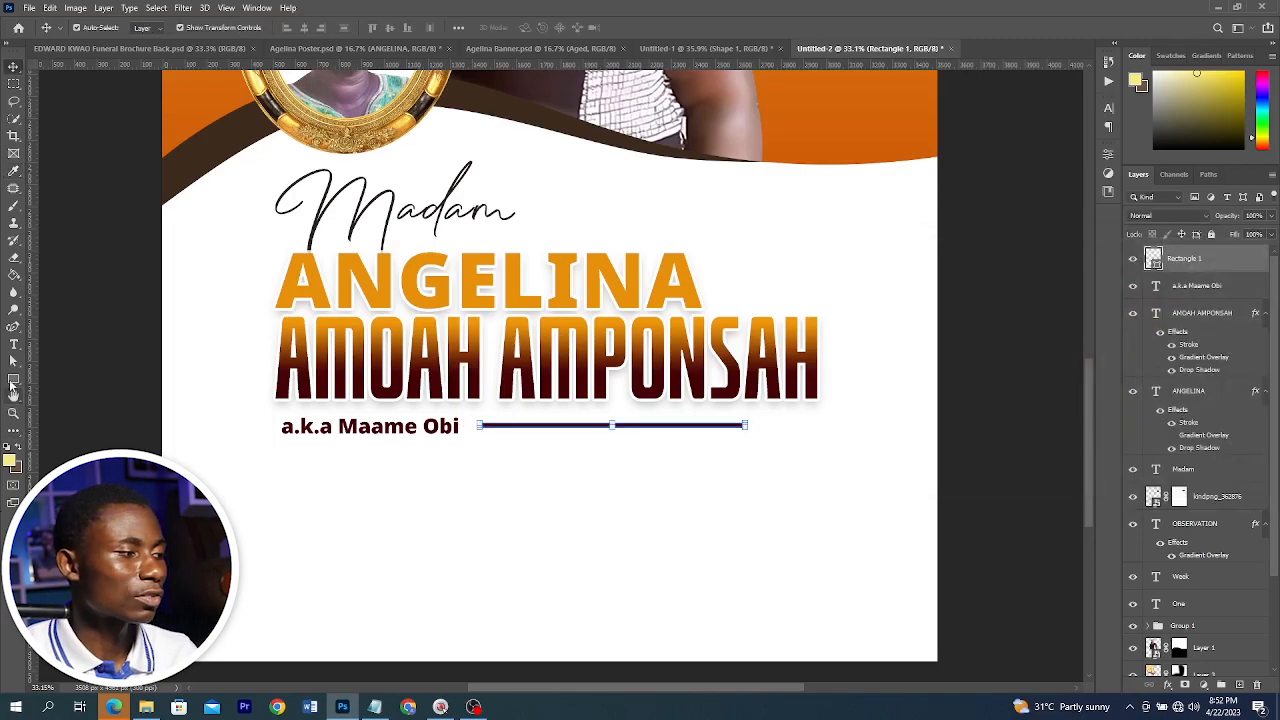
Draw a dark maroon rectangle about 2198 by 796 px below the nickname line
click(13, 381)
click(91, 380)
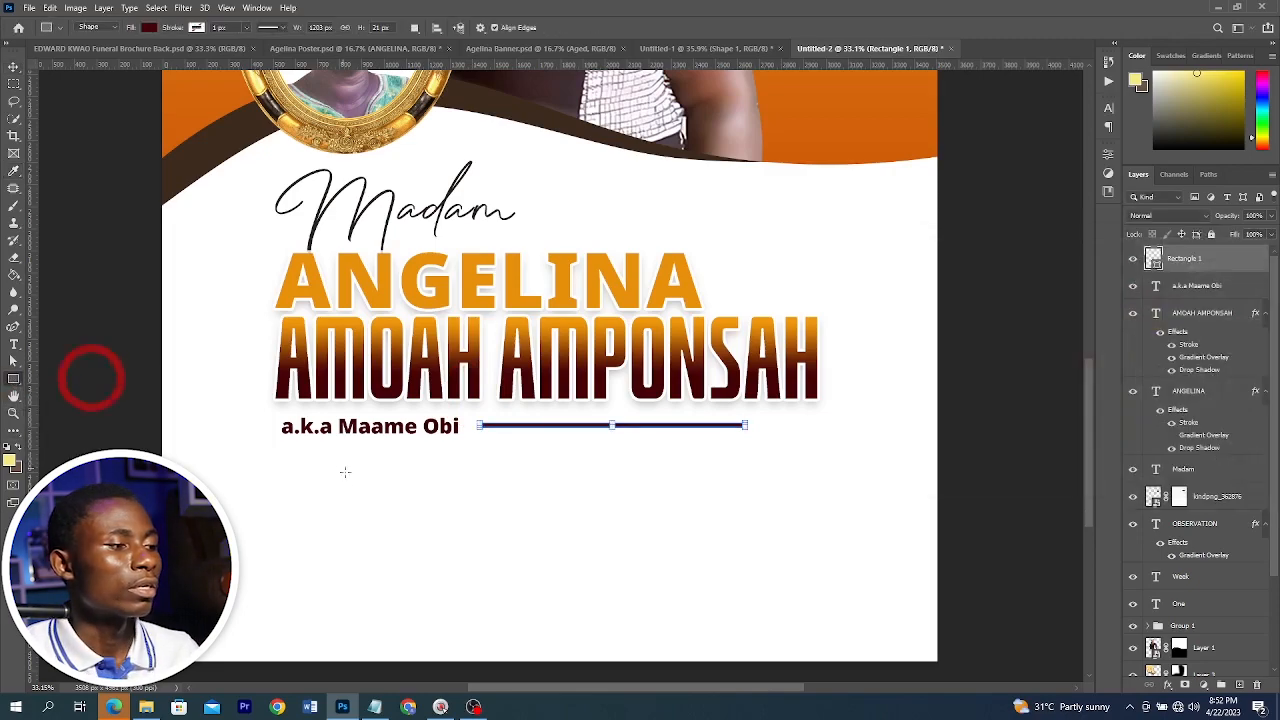
drag(289, 467, 773, 641)
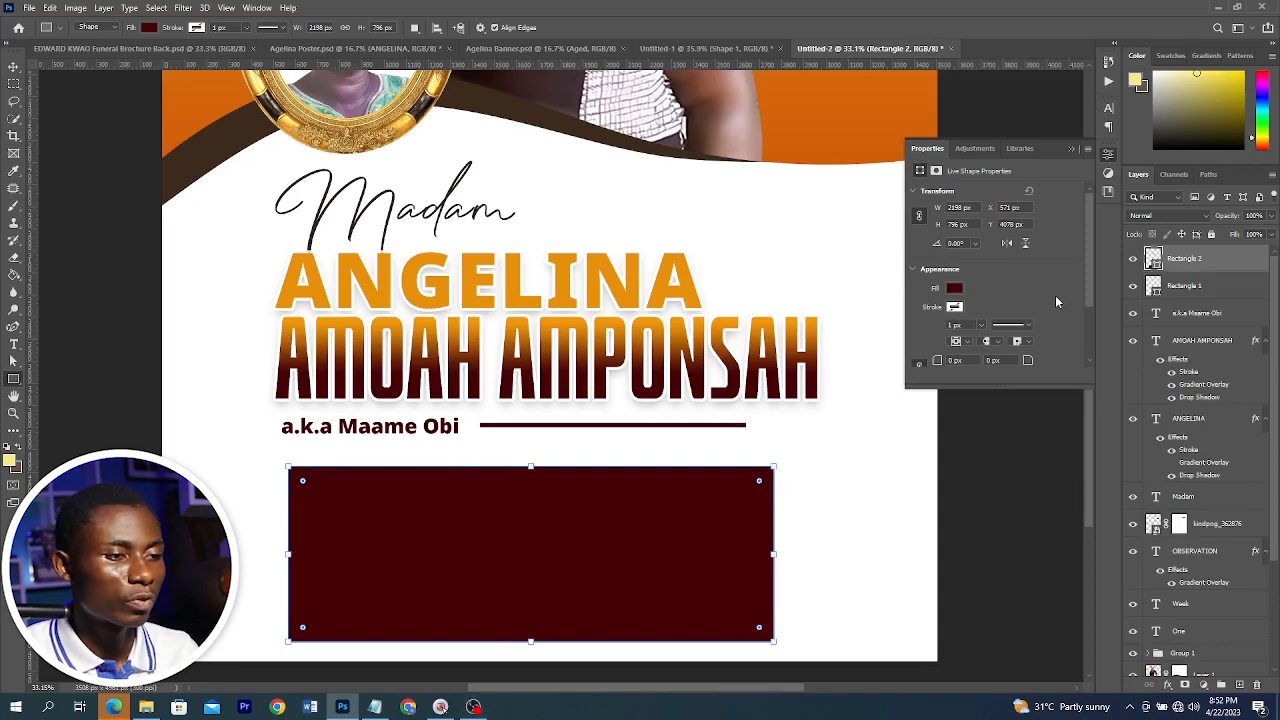
Round the rectangle's top-left and bottom-right corners with a 213 px radius
scroll(1057, 301, down, 2)
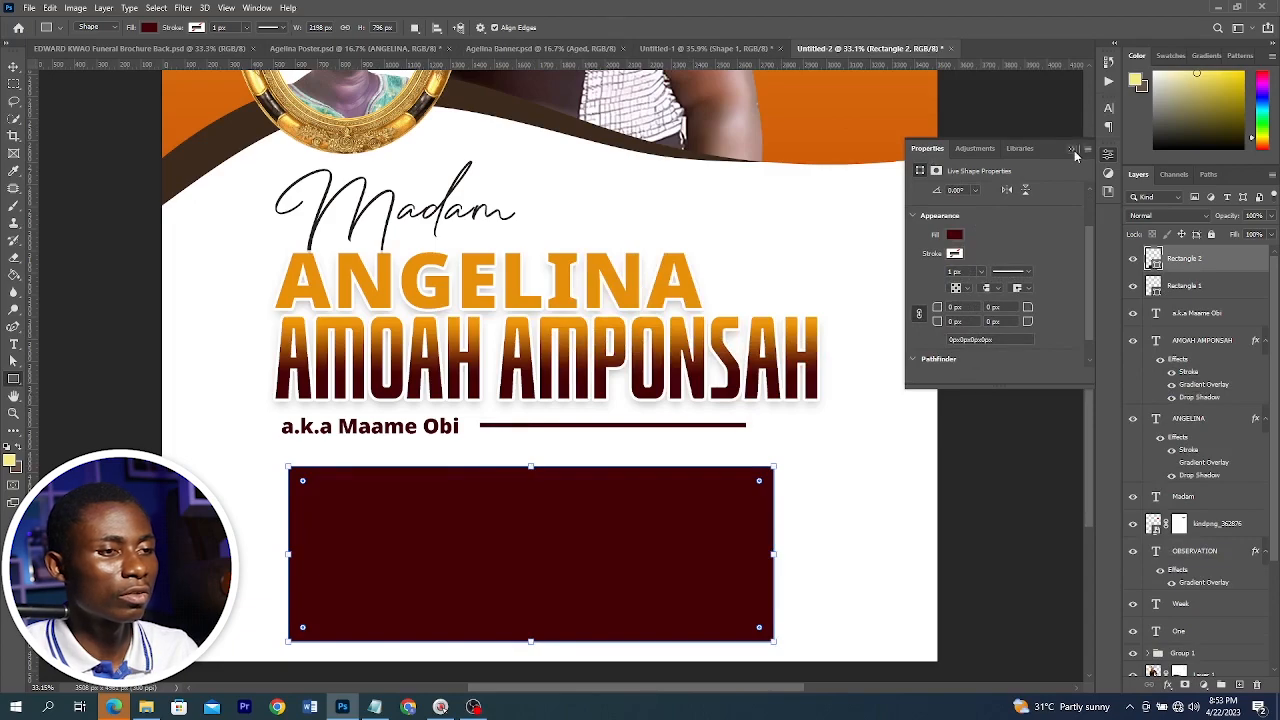
click(1073, 150)
click(258, 8)
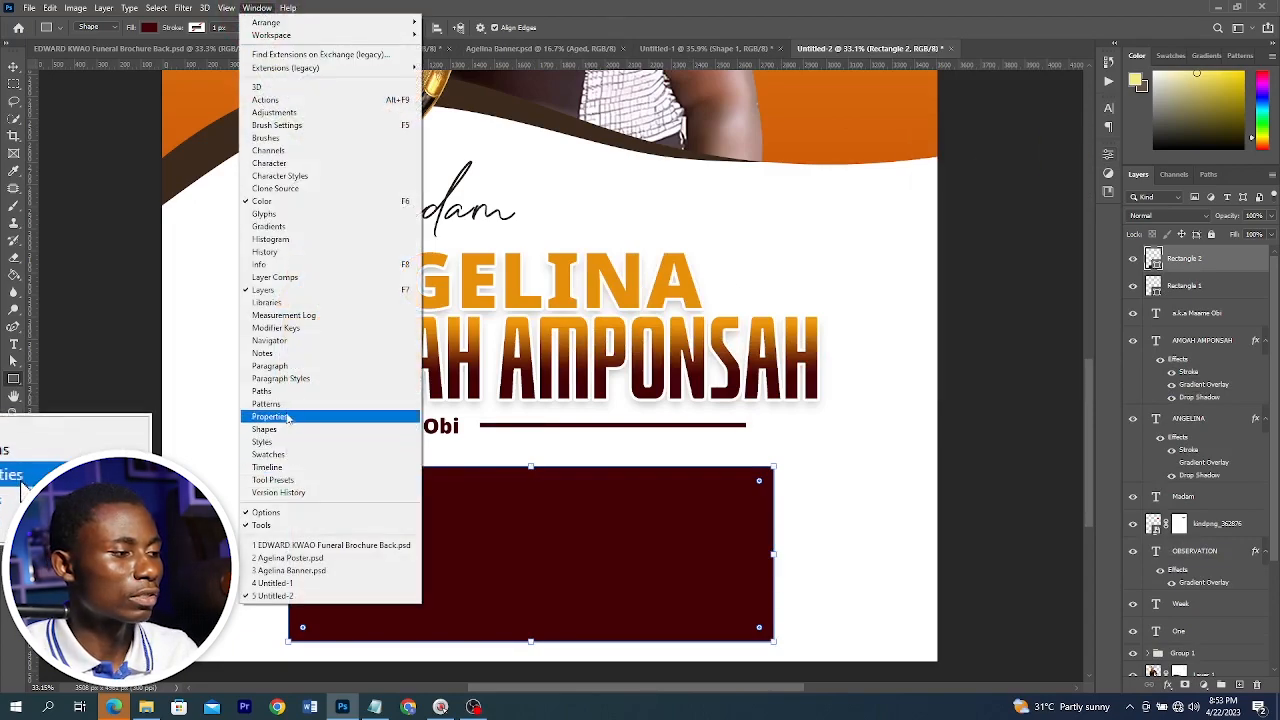
click(287, 416)
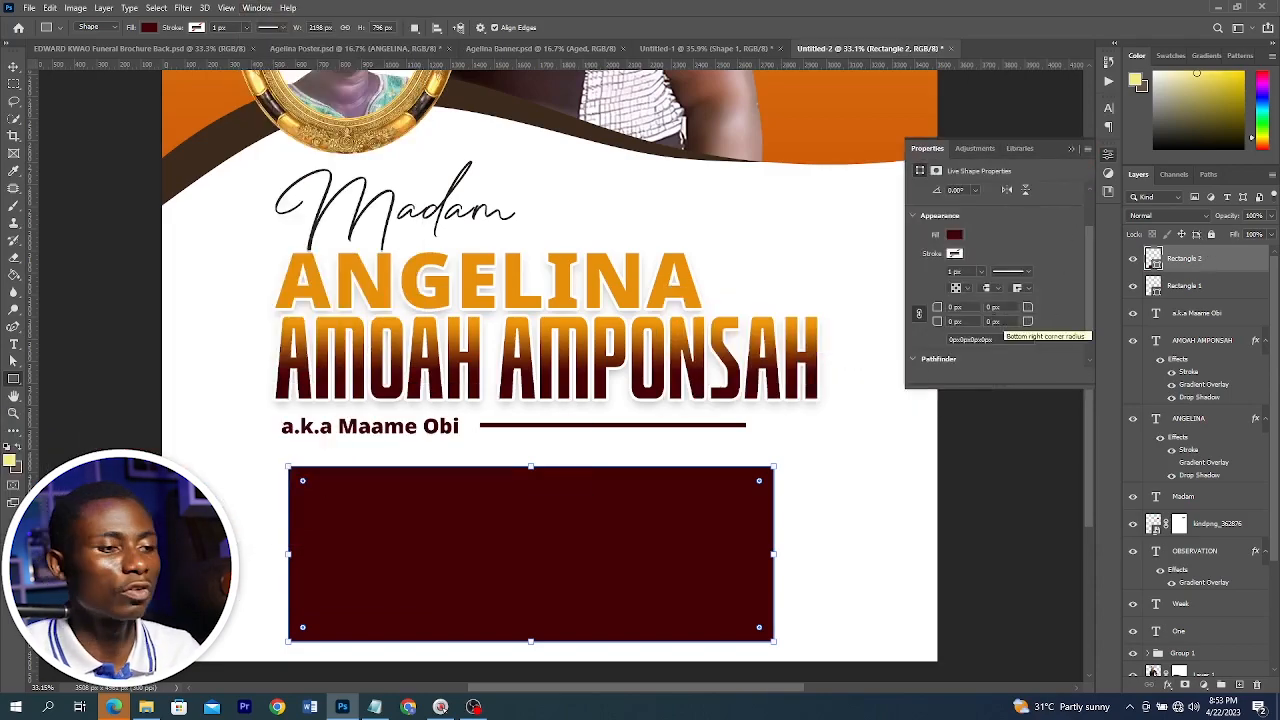
scroll(997, 289, down, 2)
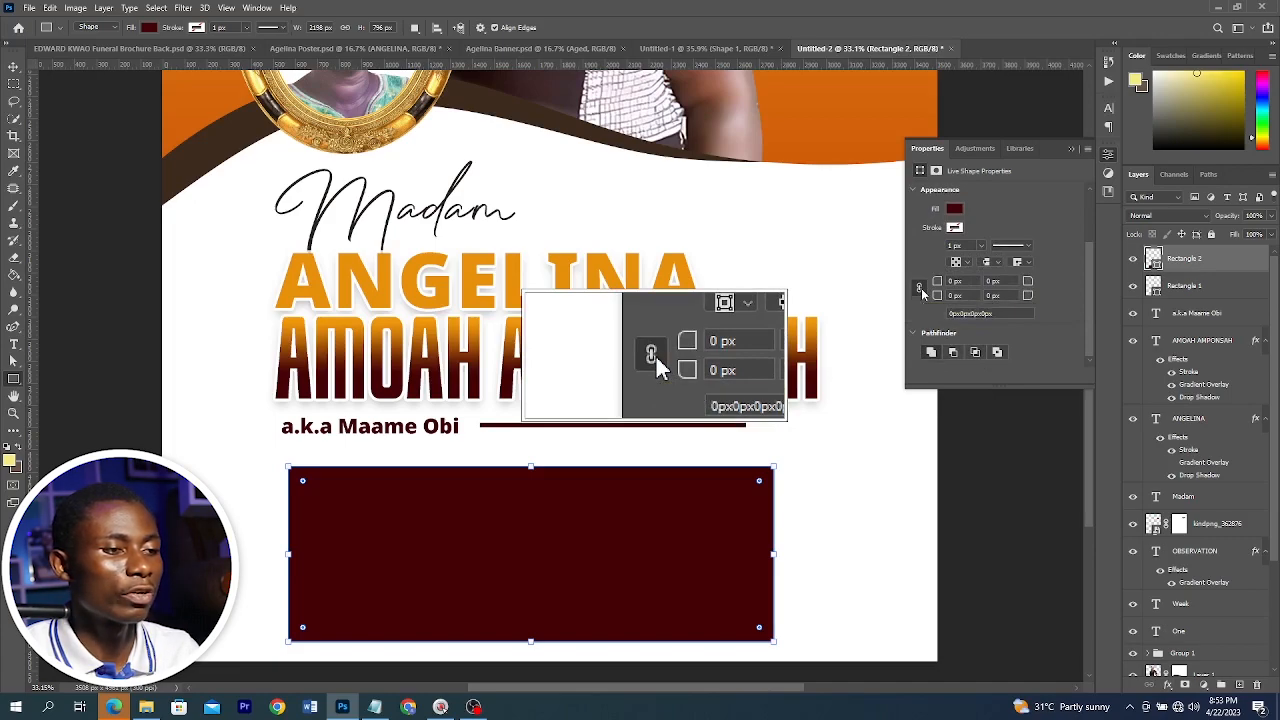
click(921, 290)
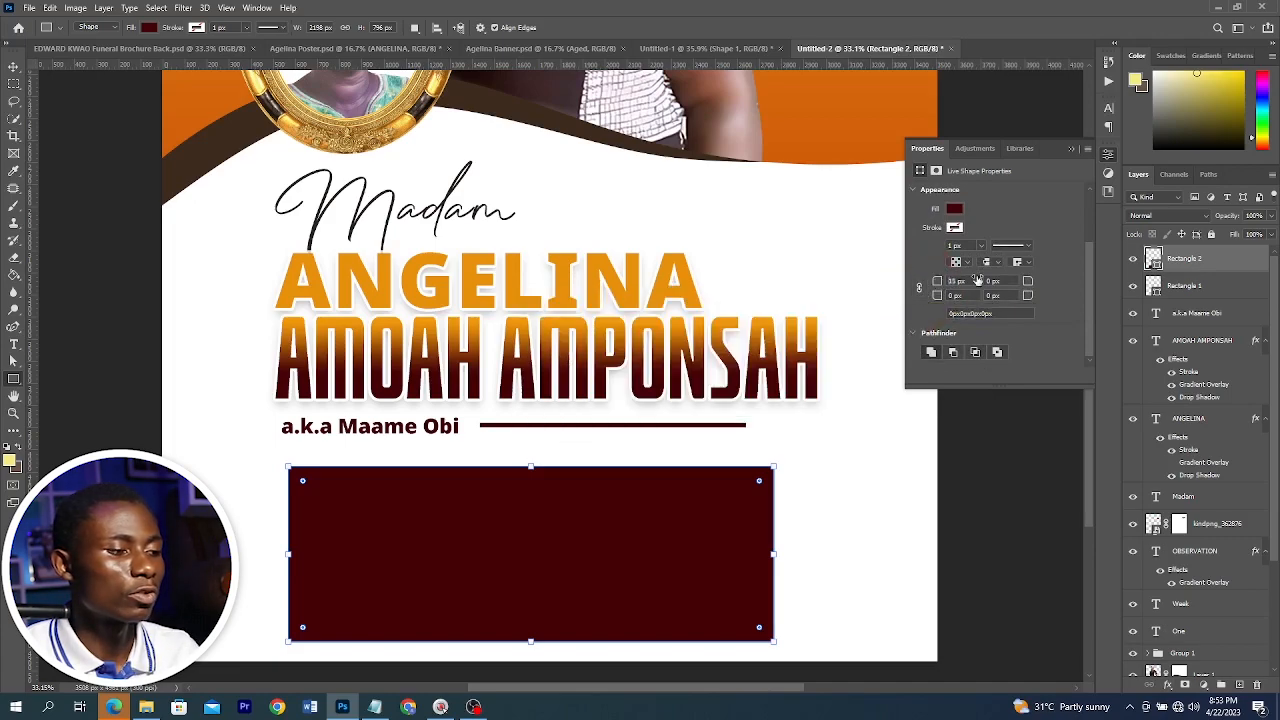
drag(1047, 275, 1079, 278)
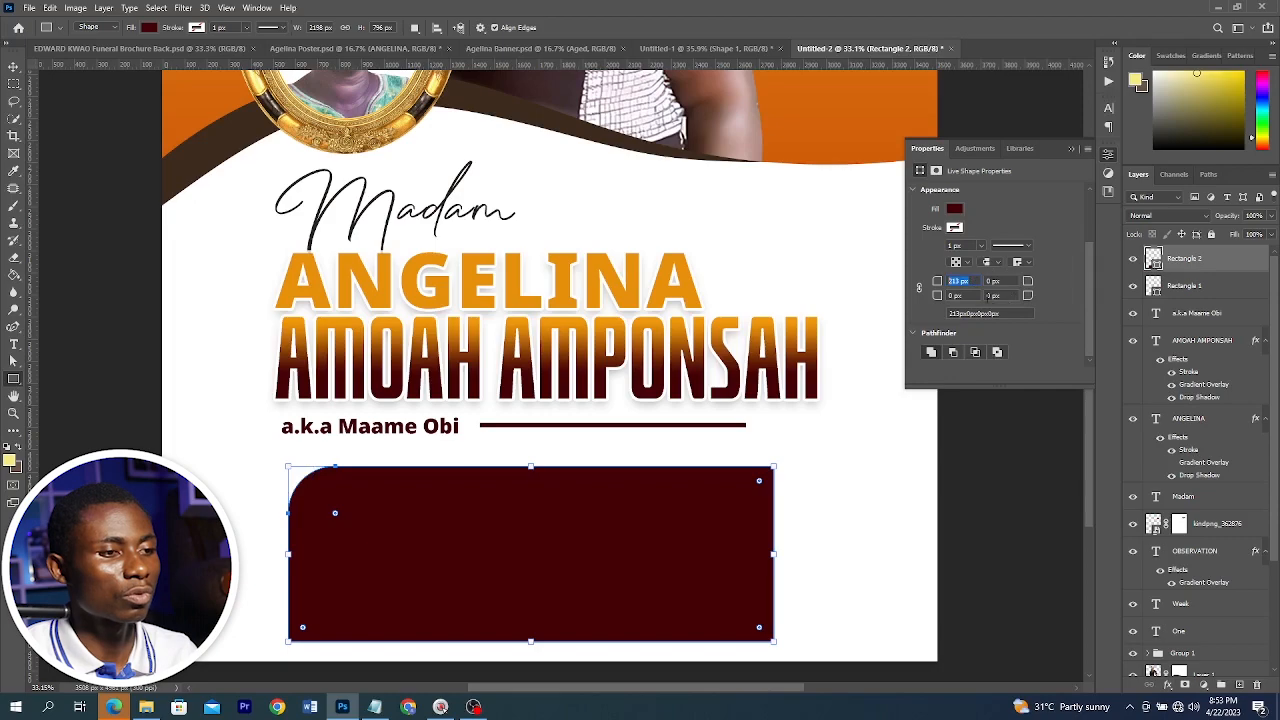
drag(1004, 296, 869, 312)
key(ctrl+v)
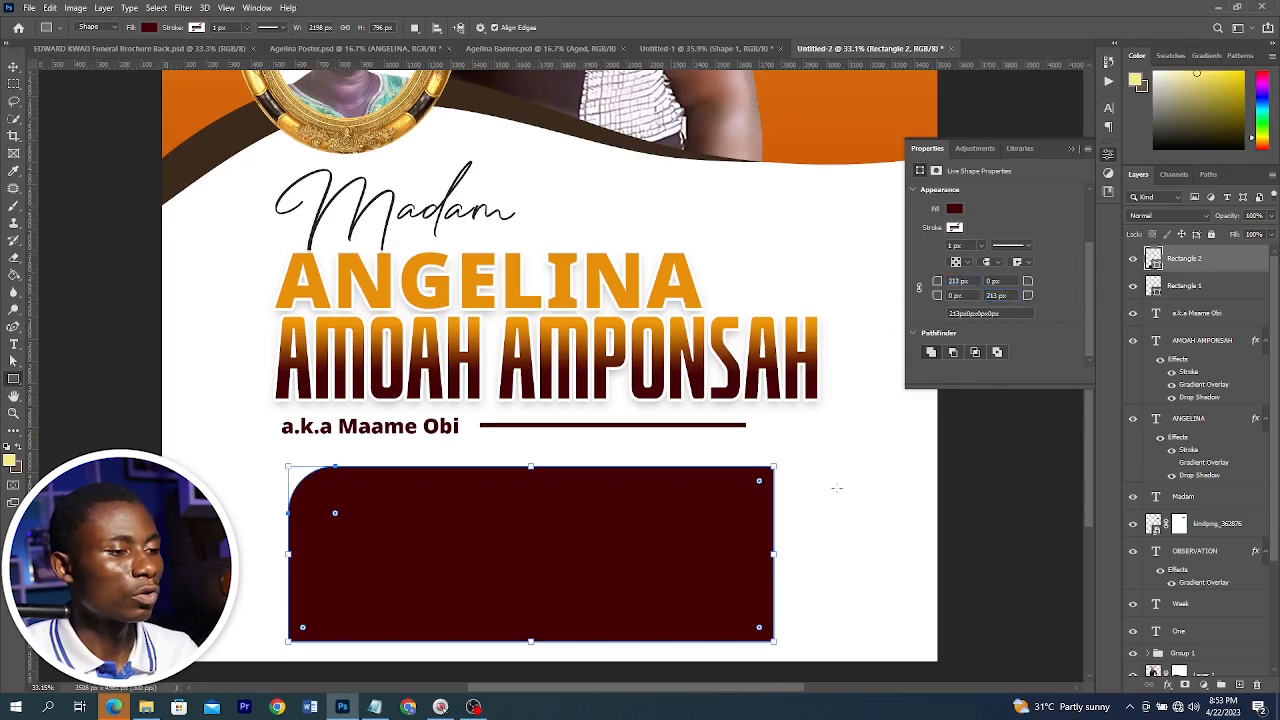
Nudge the rounded rectangle and centre it horizontally on the canvas
click(986, 443)
click(664, 545)
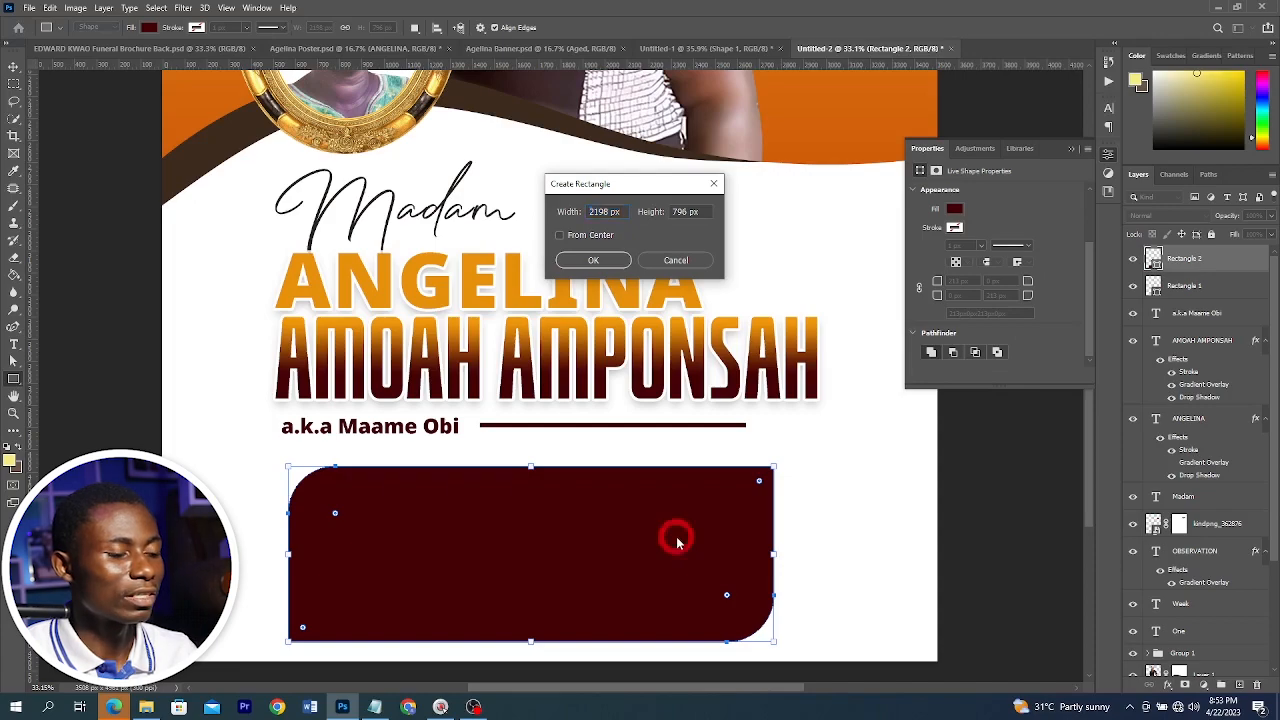
key(Escape)
click(16, 65)
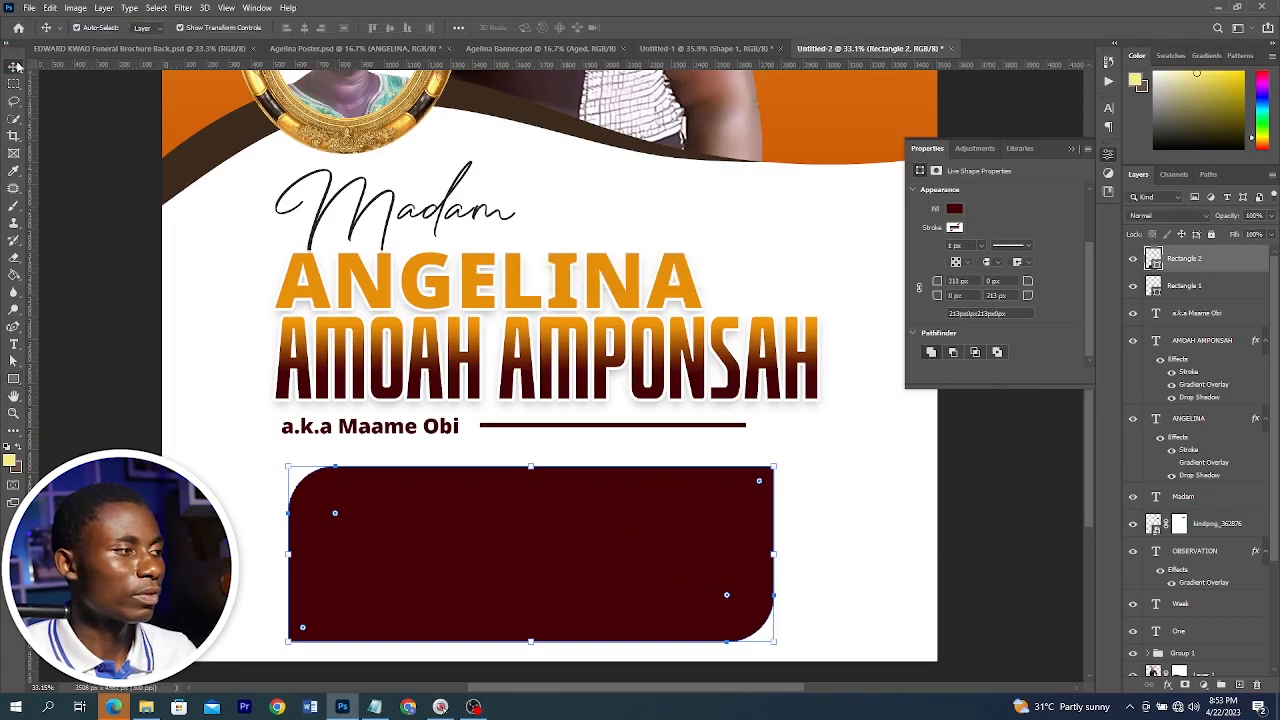
drag(405, 504, 417, 500)
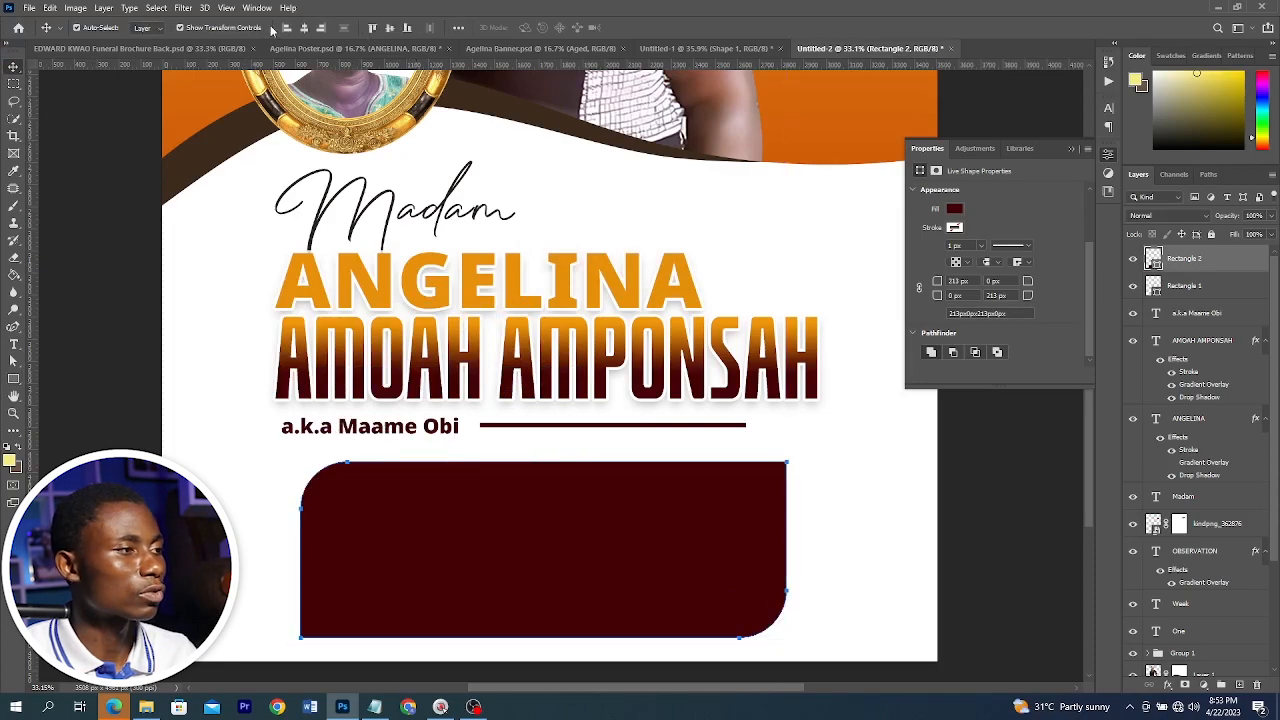
click(302, 28)
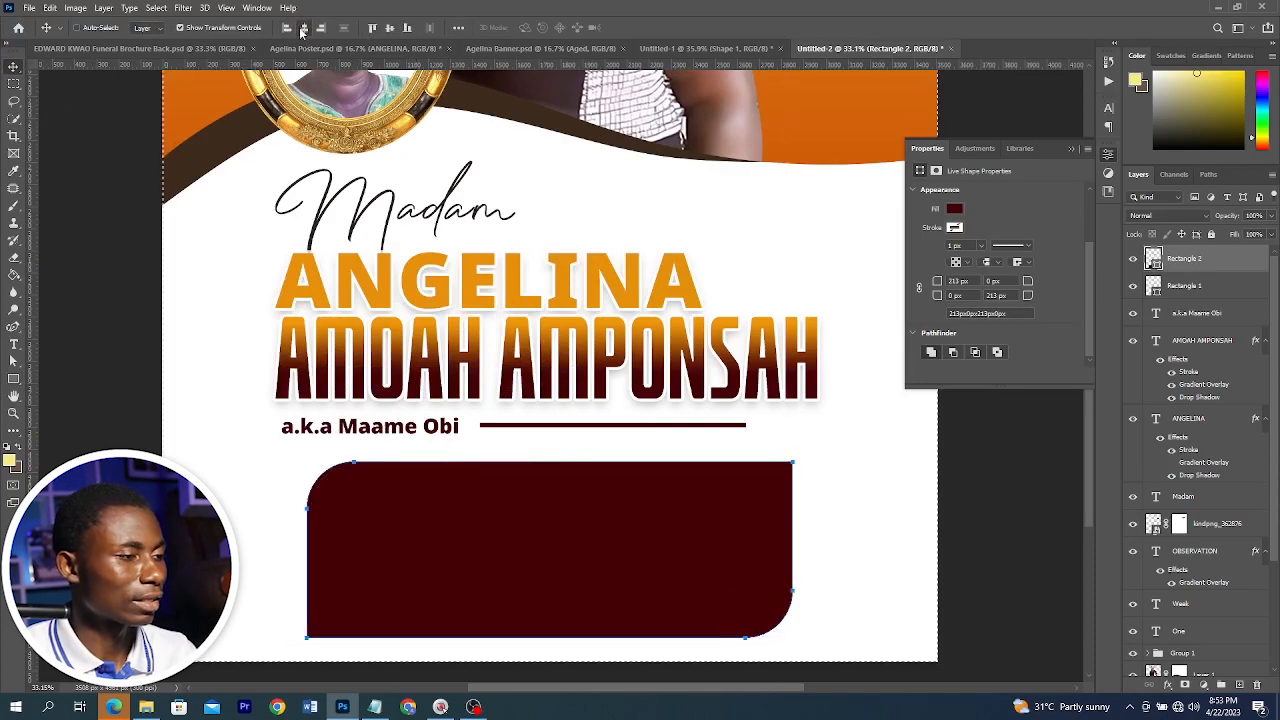
key(ctrl+d)
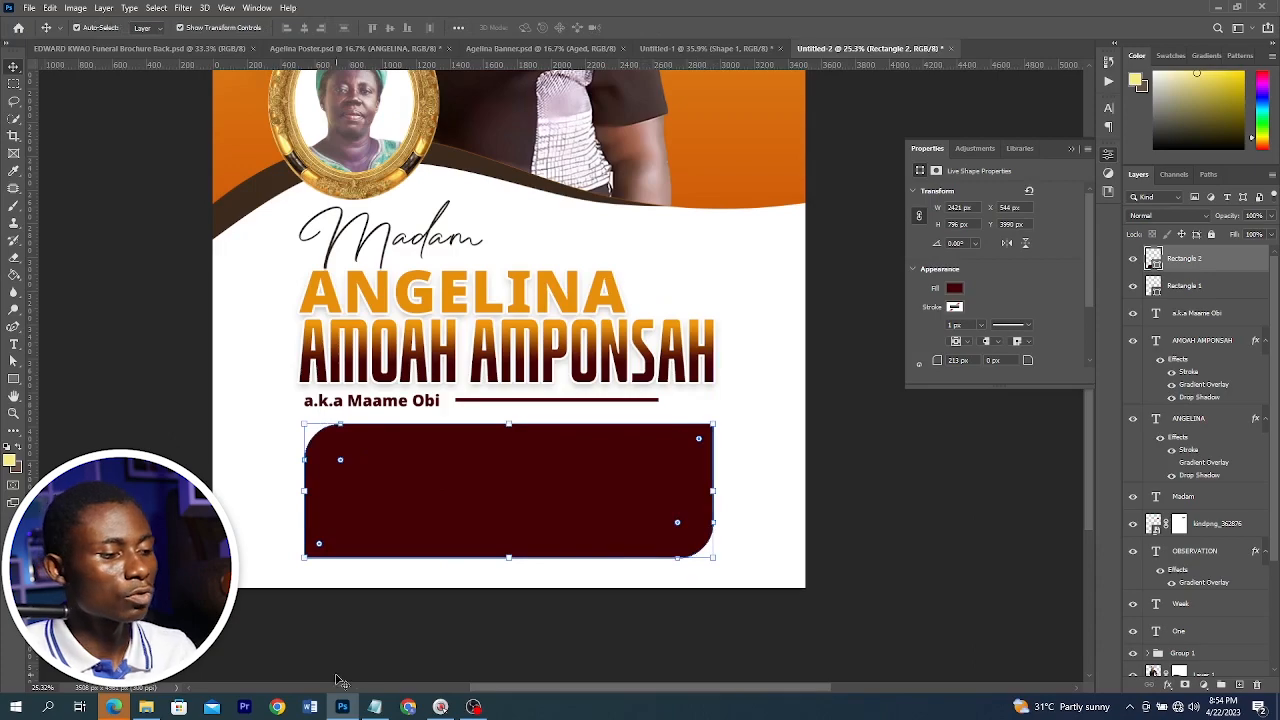
Copy "On Wednesday" from the Notepad text and paste it as orange text inside the rectangle's top-left
click(374, 707)
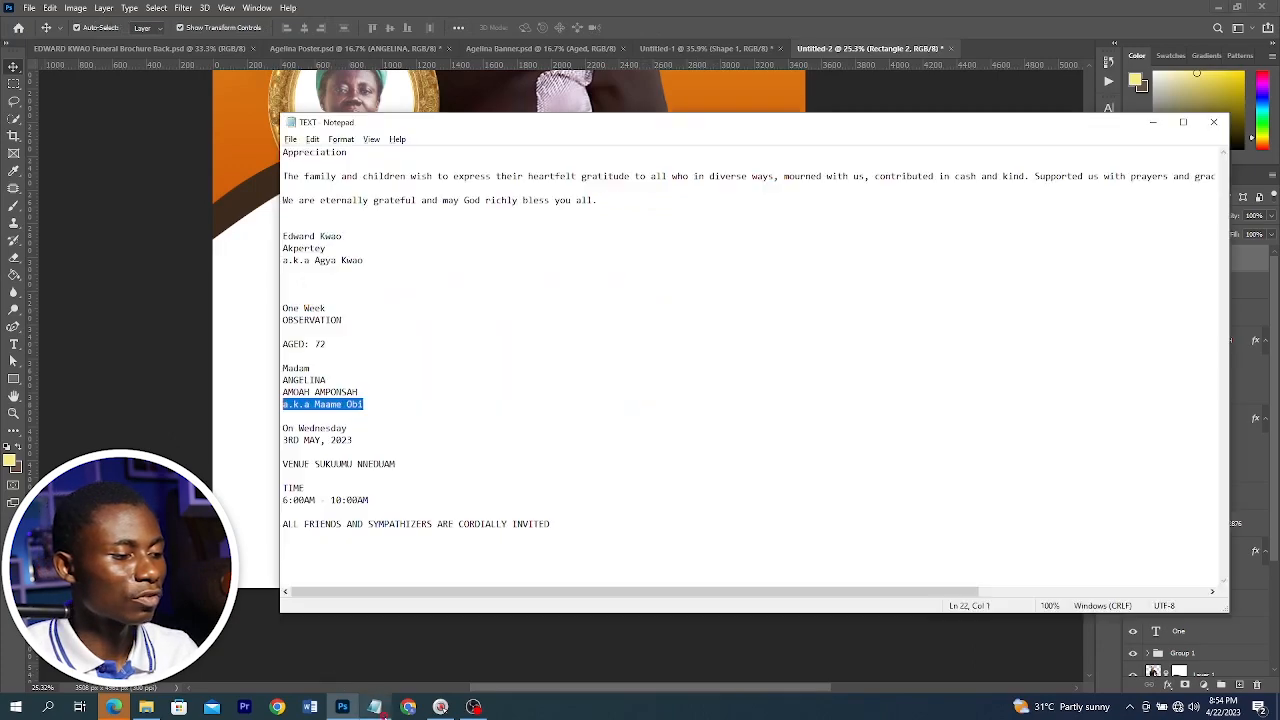
drag(363, 438, 283, 428)
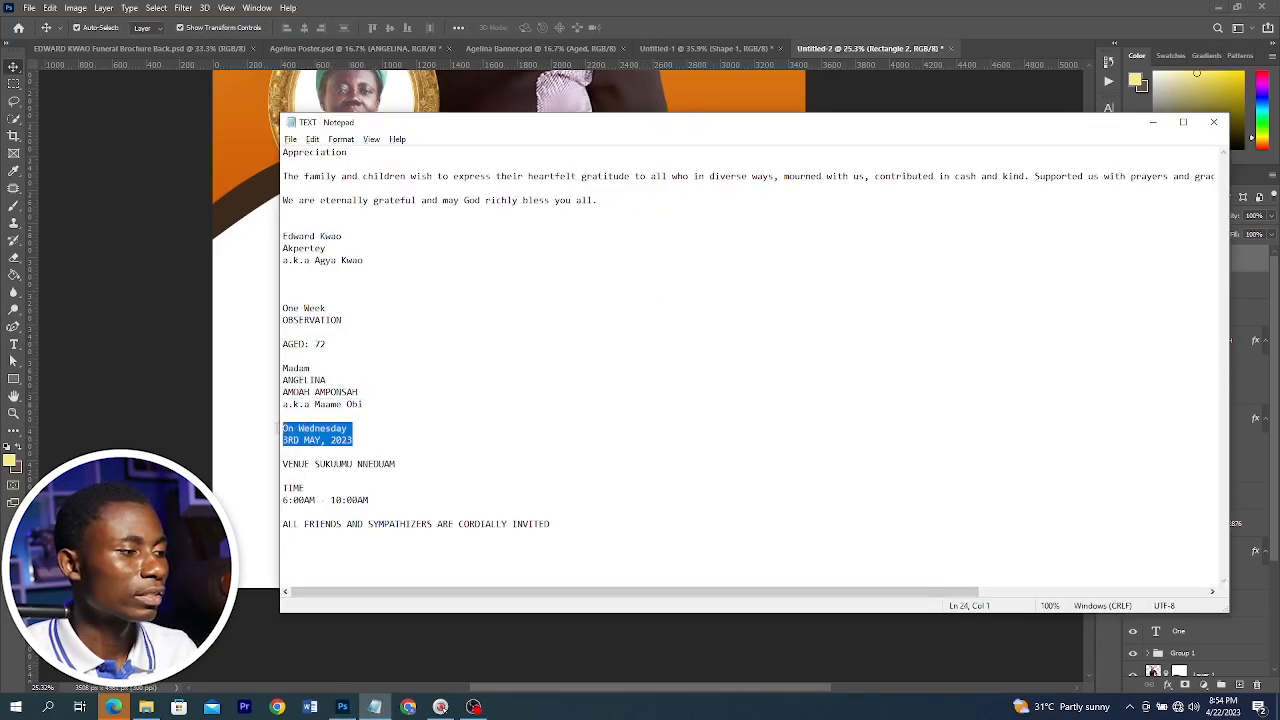
drag(383, 429, 276, 426)
key(ctrl+c)
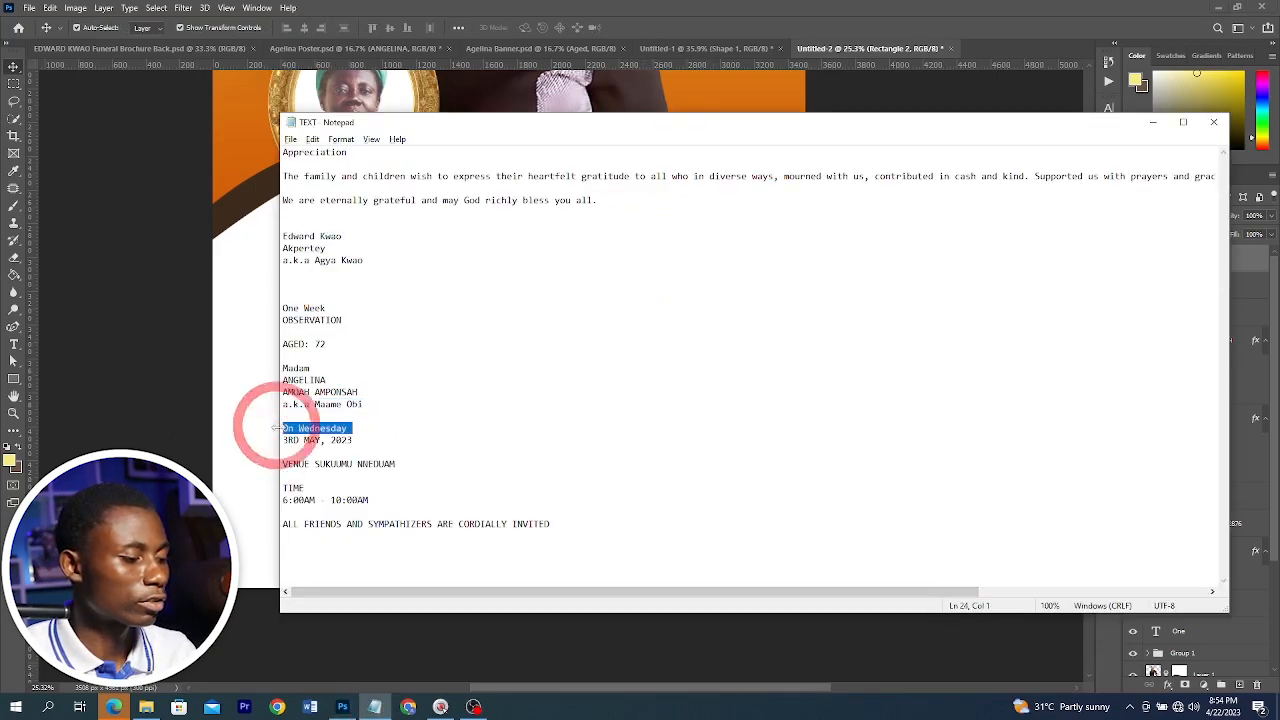
click(143, 403)
key(t)
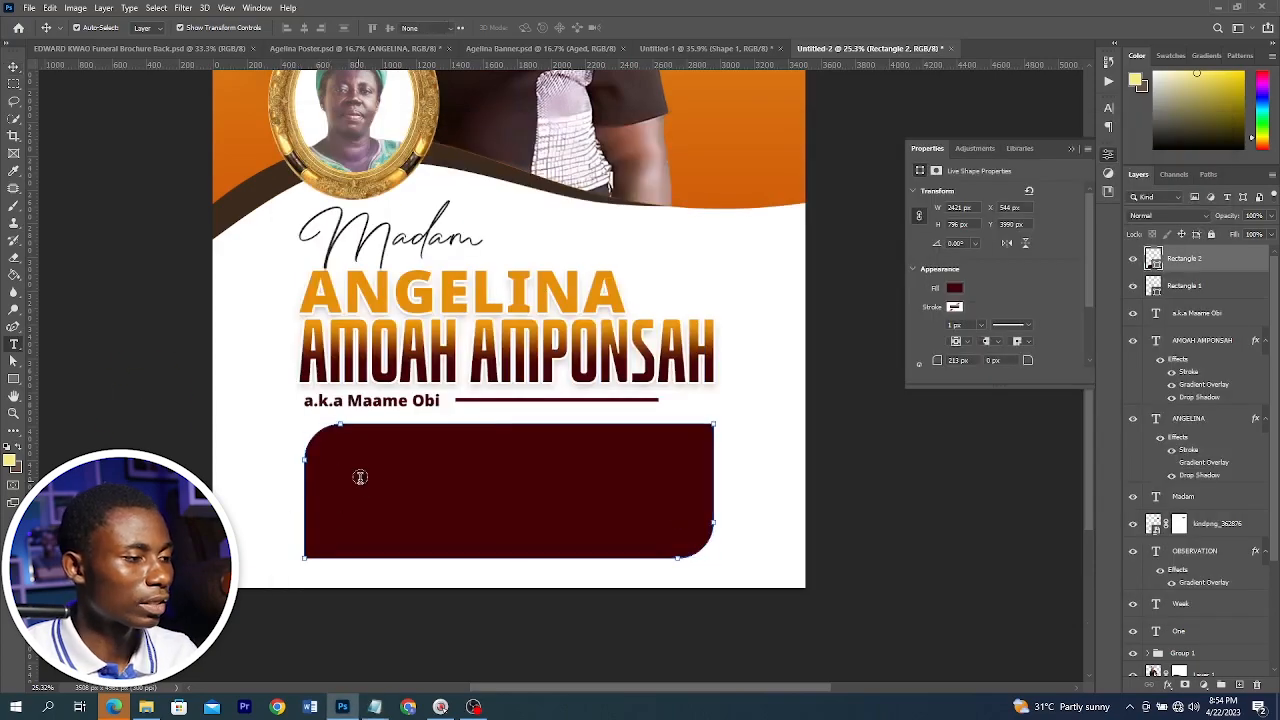
click(1238, 688)
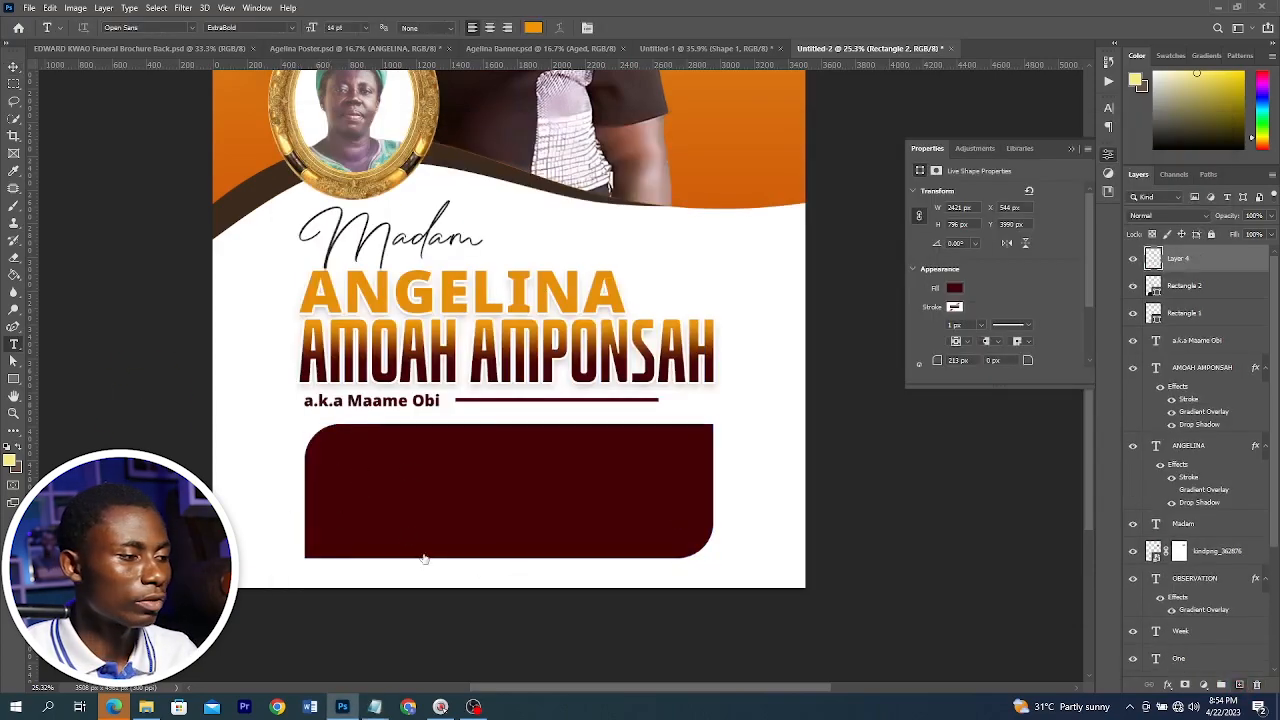
click(350, 455)
key(ctrl+v)
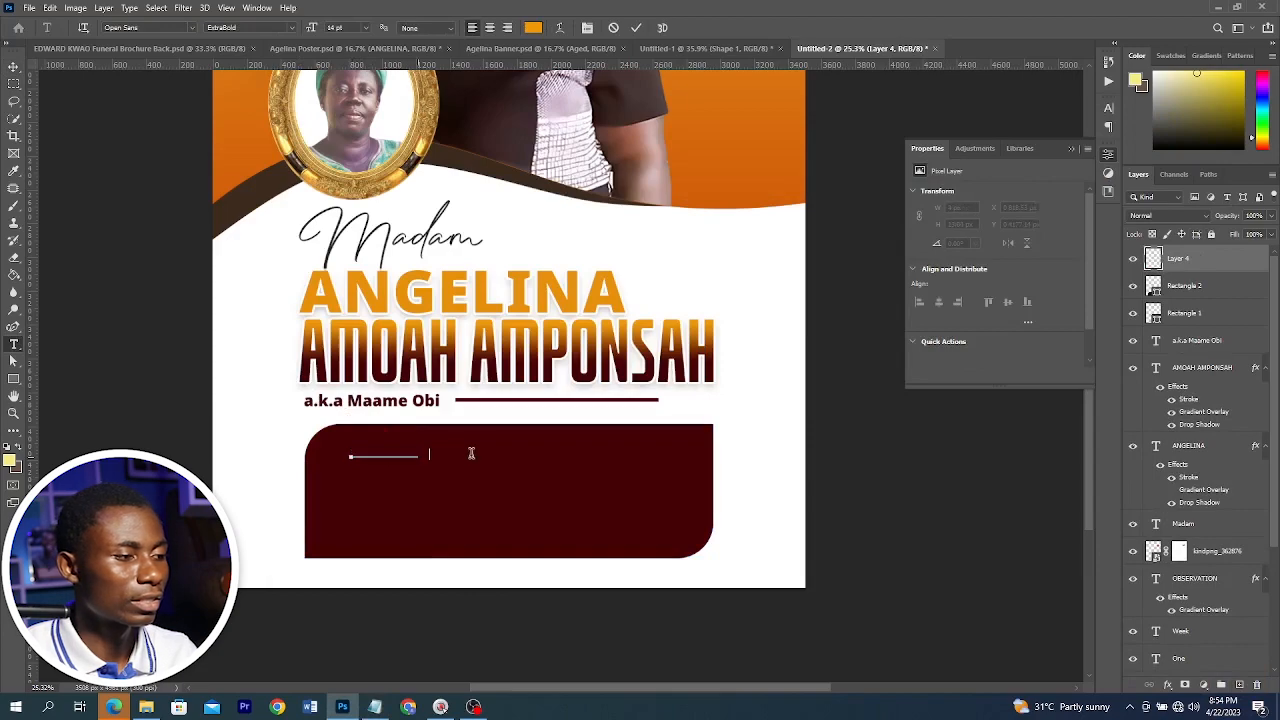
key(ctrl+a)
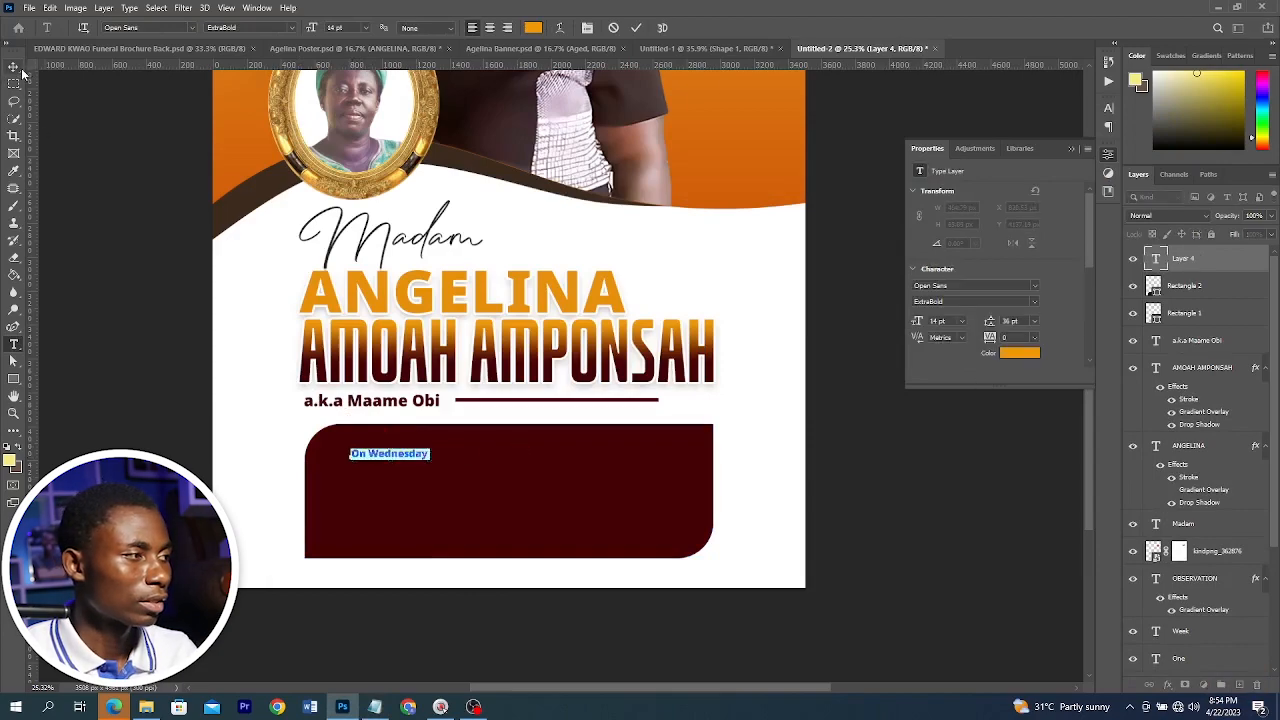
click(14, 66)
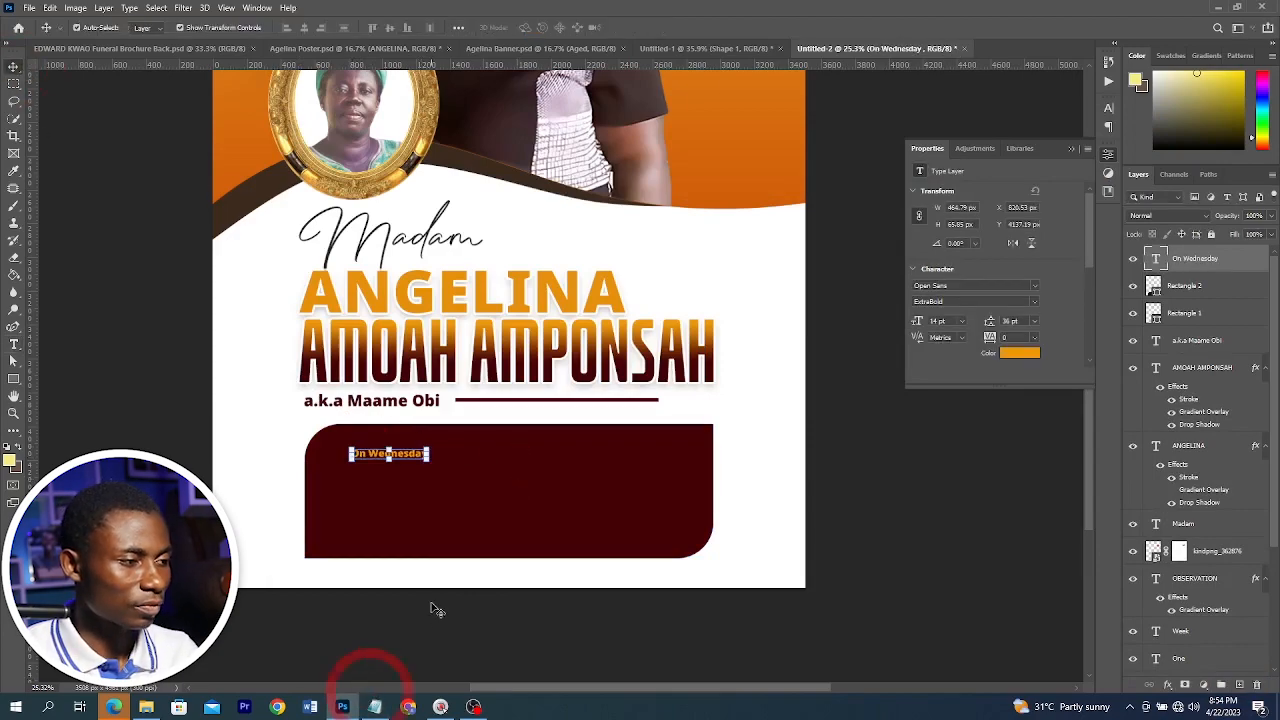
Copy "3RD MAY," from Notepad and paste it as a text line below "On Wednesday"
click(375, 707)
drag(354, 440, 265, 436)
click(264, 464)
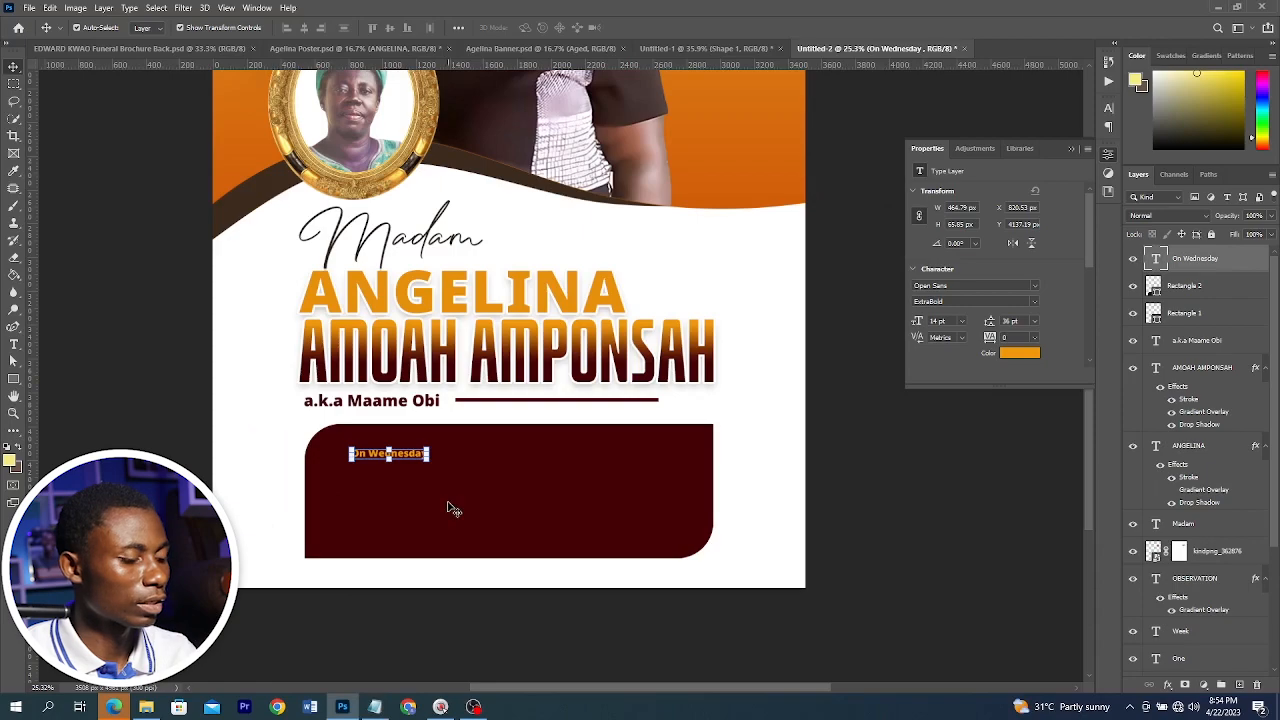
key(t)
click(361, 475)
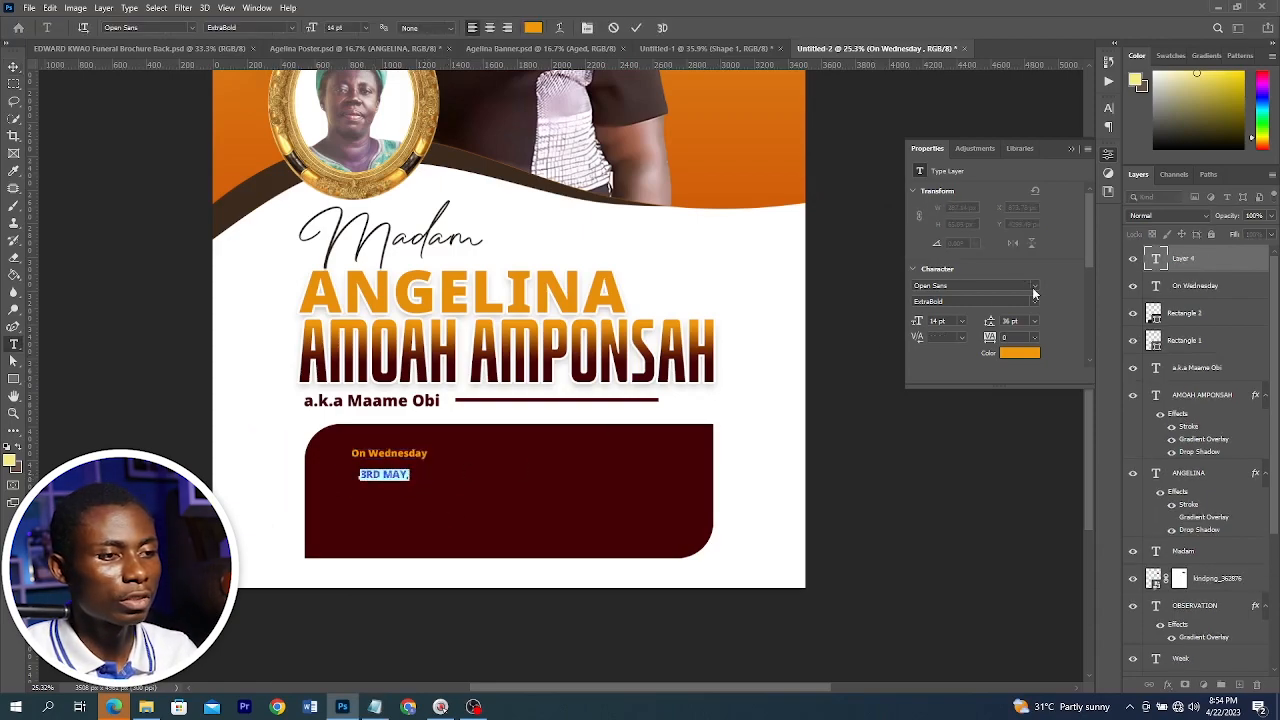
Set "3RD MAY," to Bilcrusher Condensed Bold and scale it up beneath "On Wednesday"
click(1034, 287)
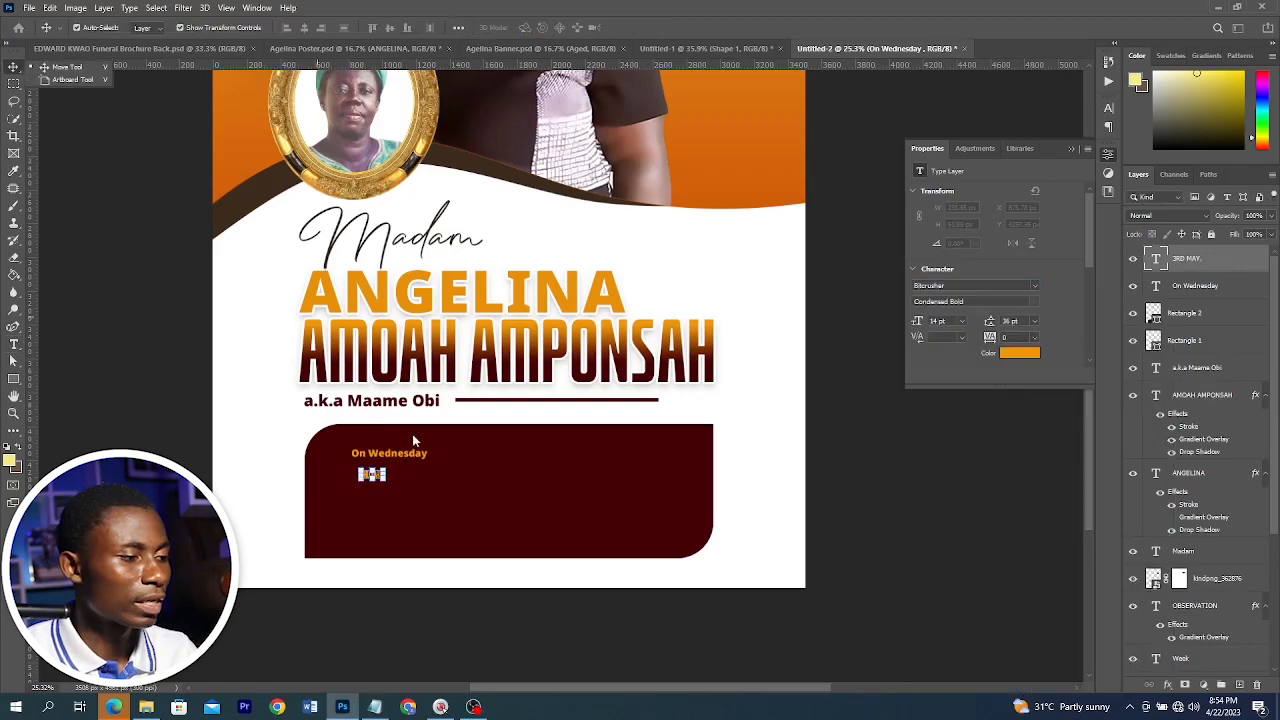
scroll(412, 434, up, 4)
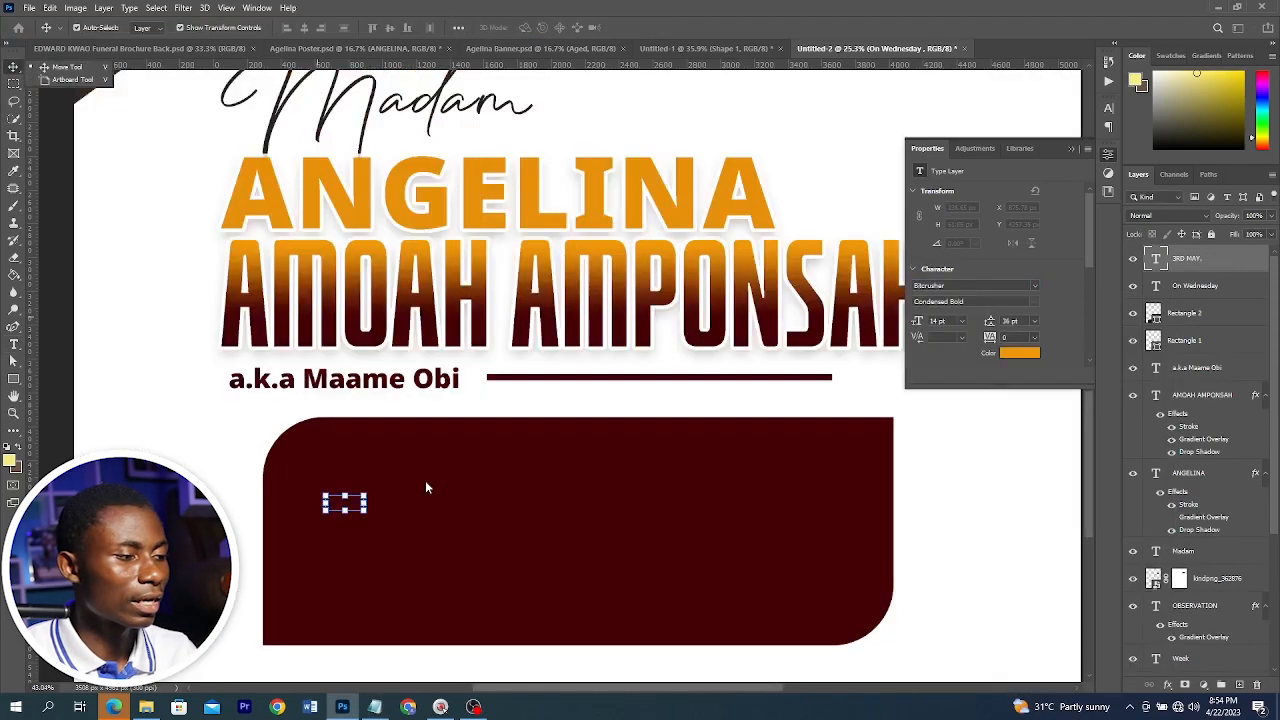
scroll(370, 454, up, 3)
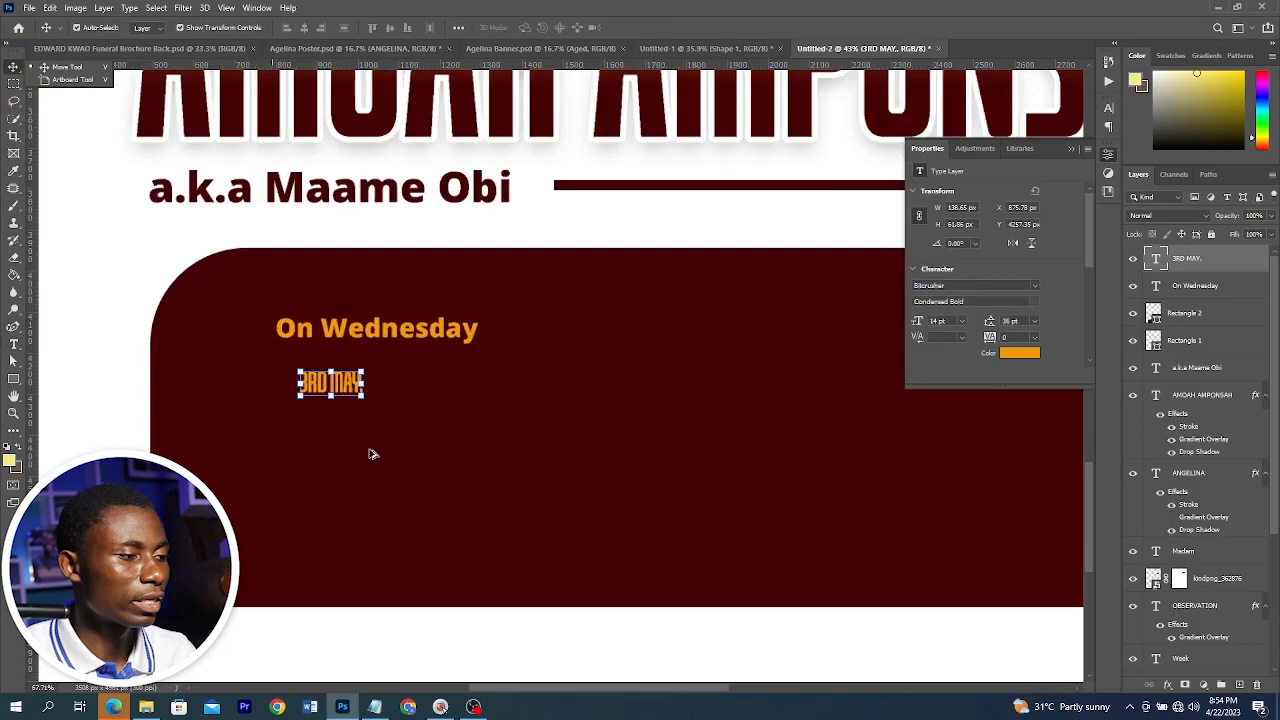
drag(362, 408, 528, 480)
key(Return)
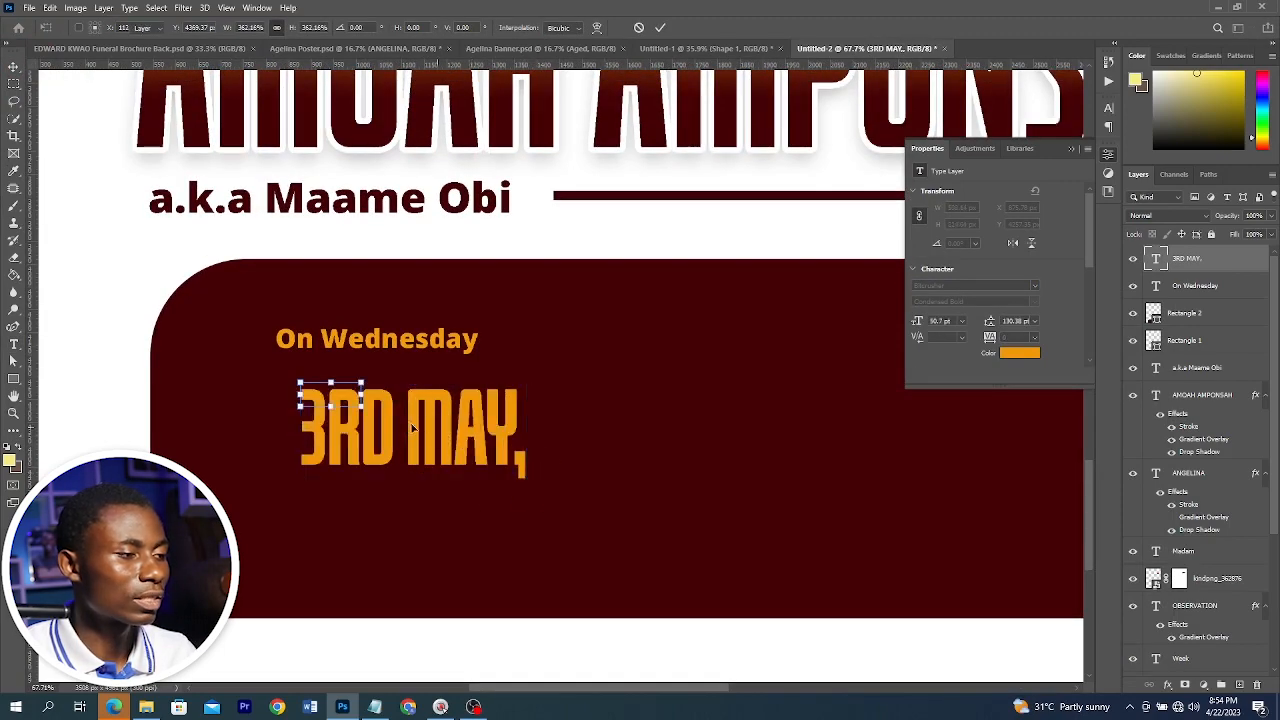
drag(436, 427, 399, 404)
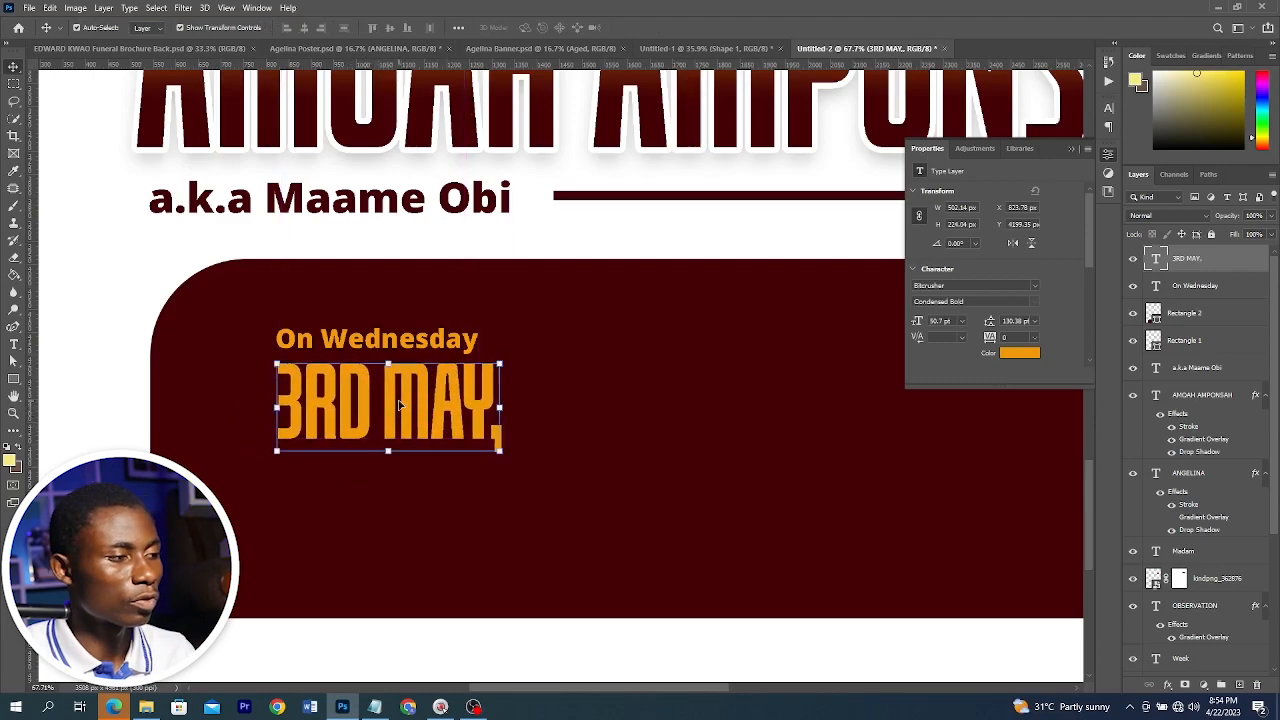
Resize "3RD MAY," so its width lines up with "On Wednesday"
shift+click(353, 342)
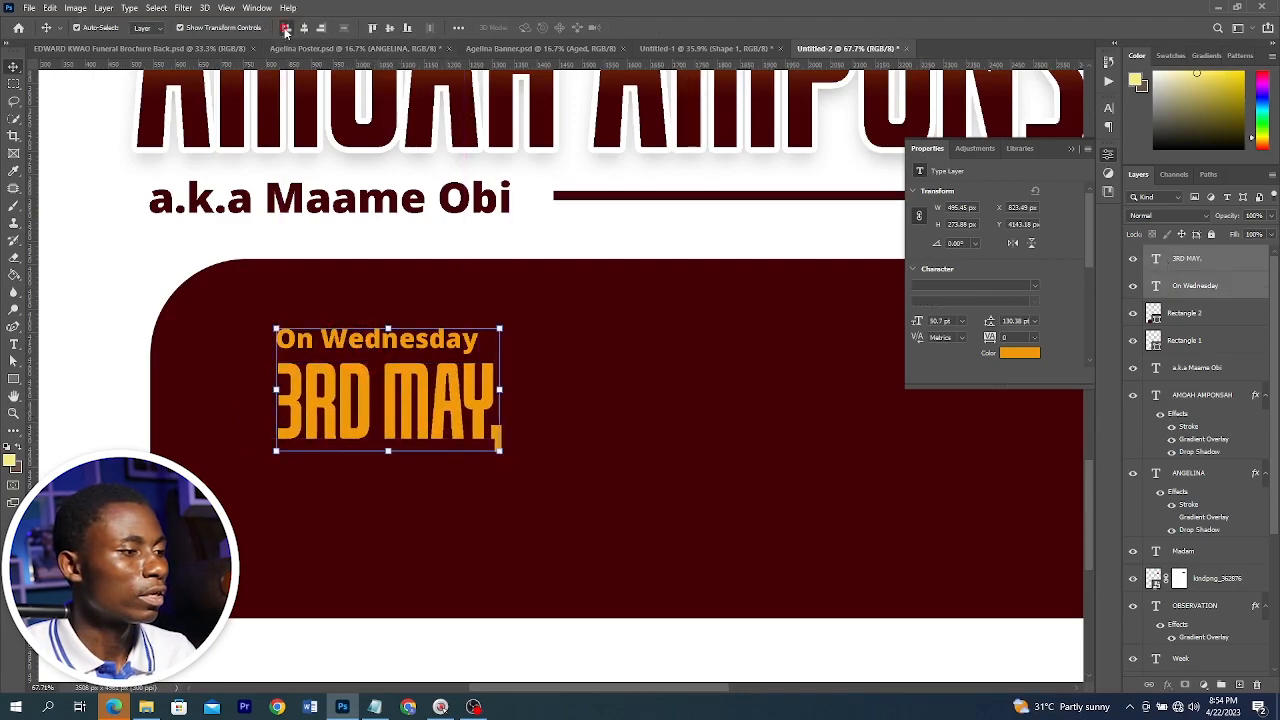
click(493, 666)
scroll(493, 660, down, 1)
click(463, 358)
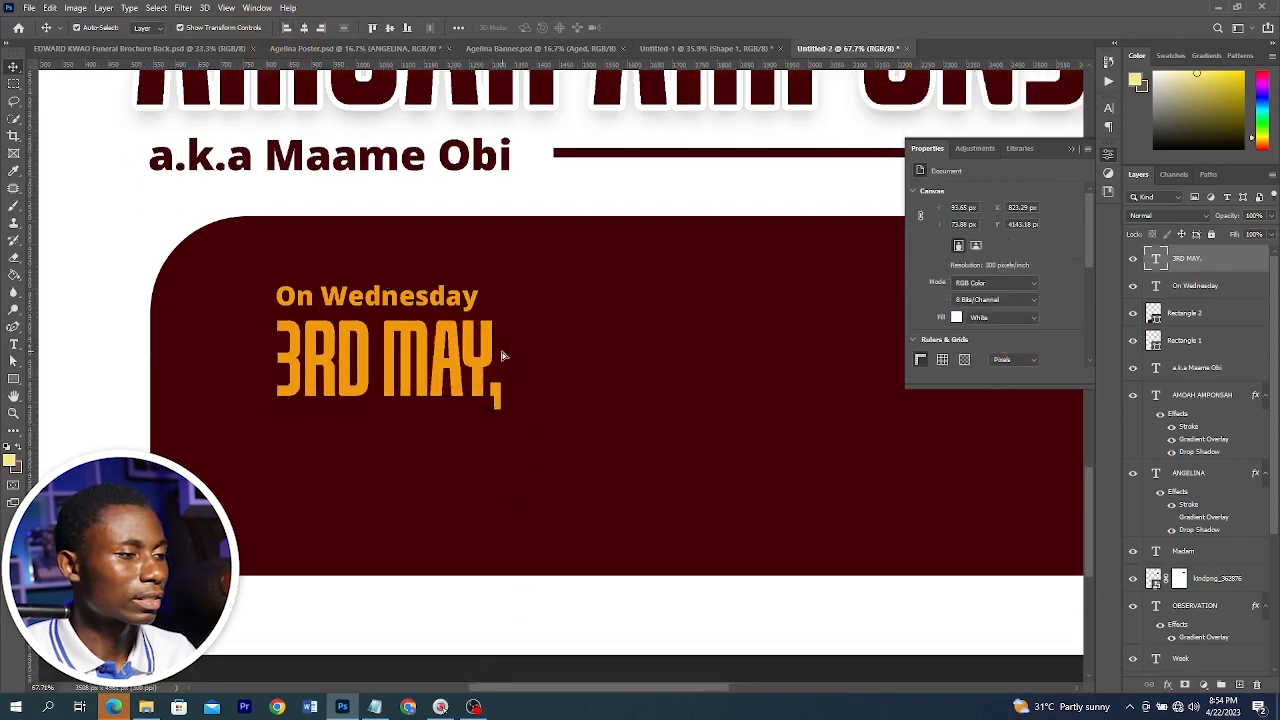
drag(499, 365, 494, 364)
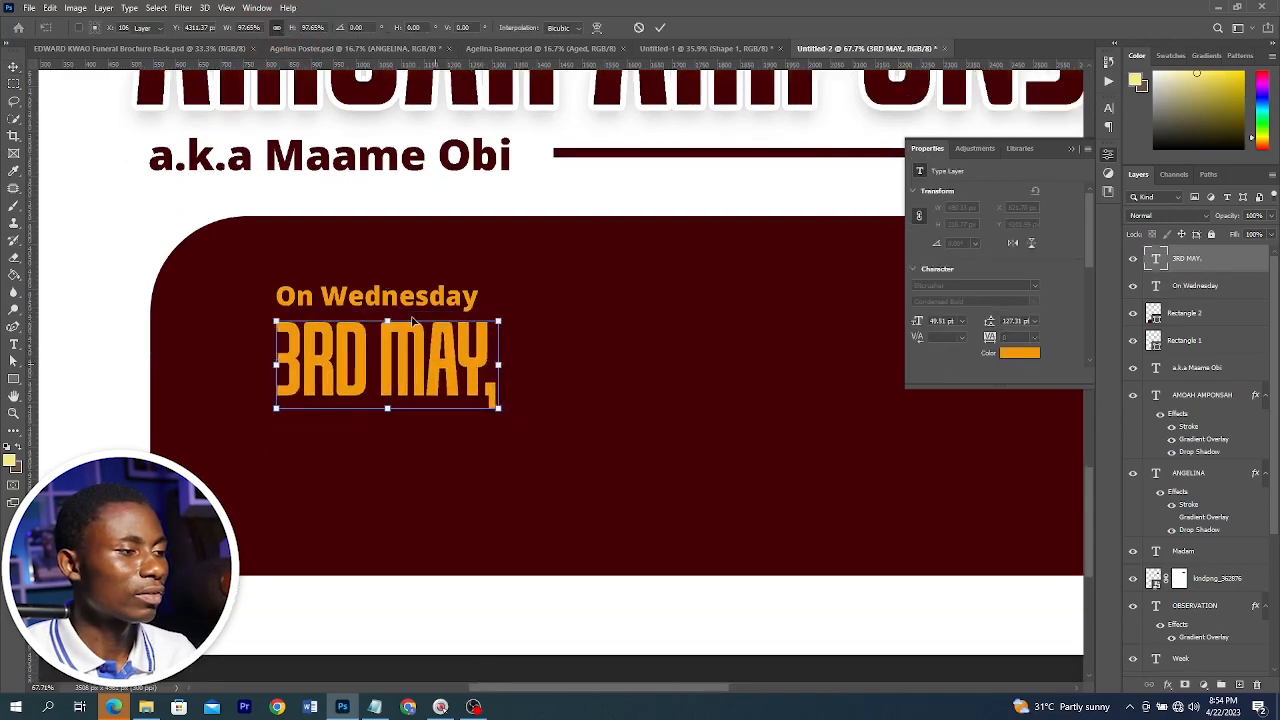
key(Return)
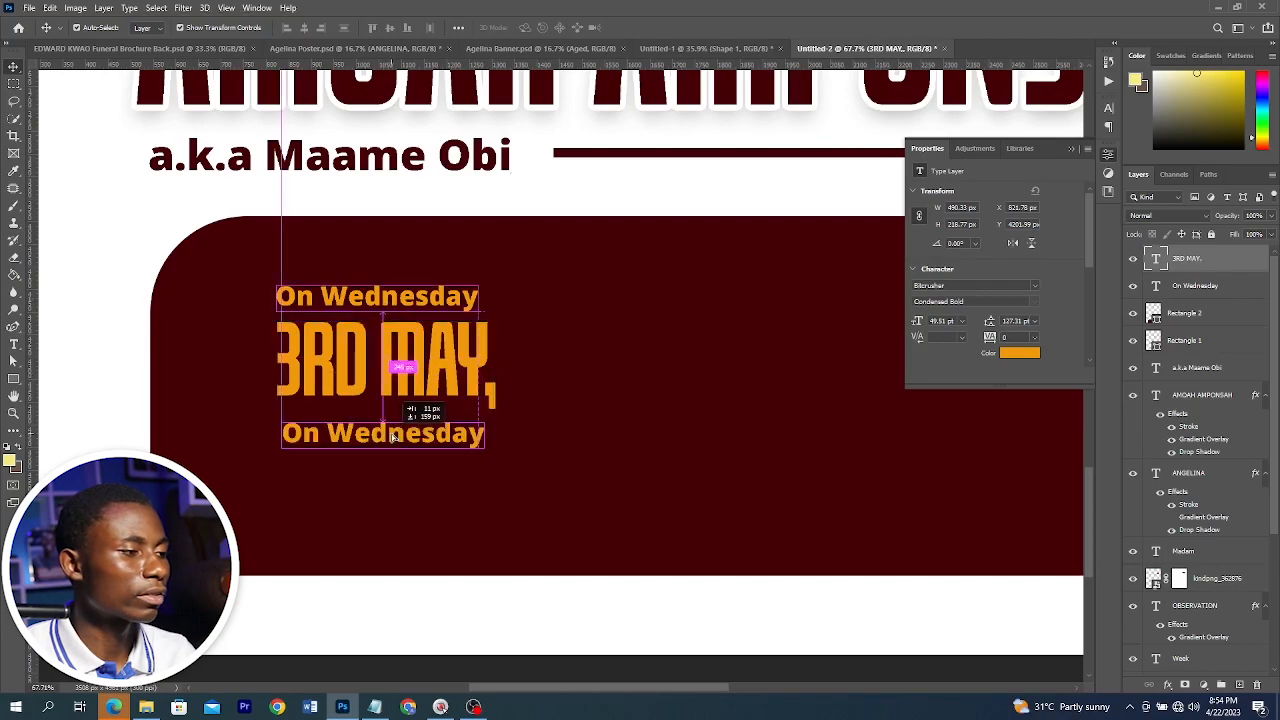
Duplicate "On Wednesday" below "3RD MAY," and change the copy's text to 2023
drag(390, 306, 392, 426)
double_click(390, 422)
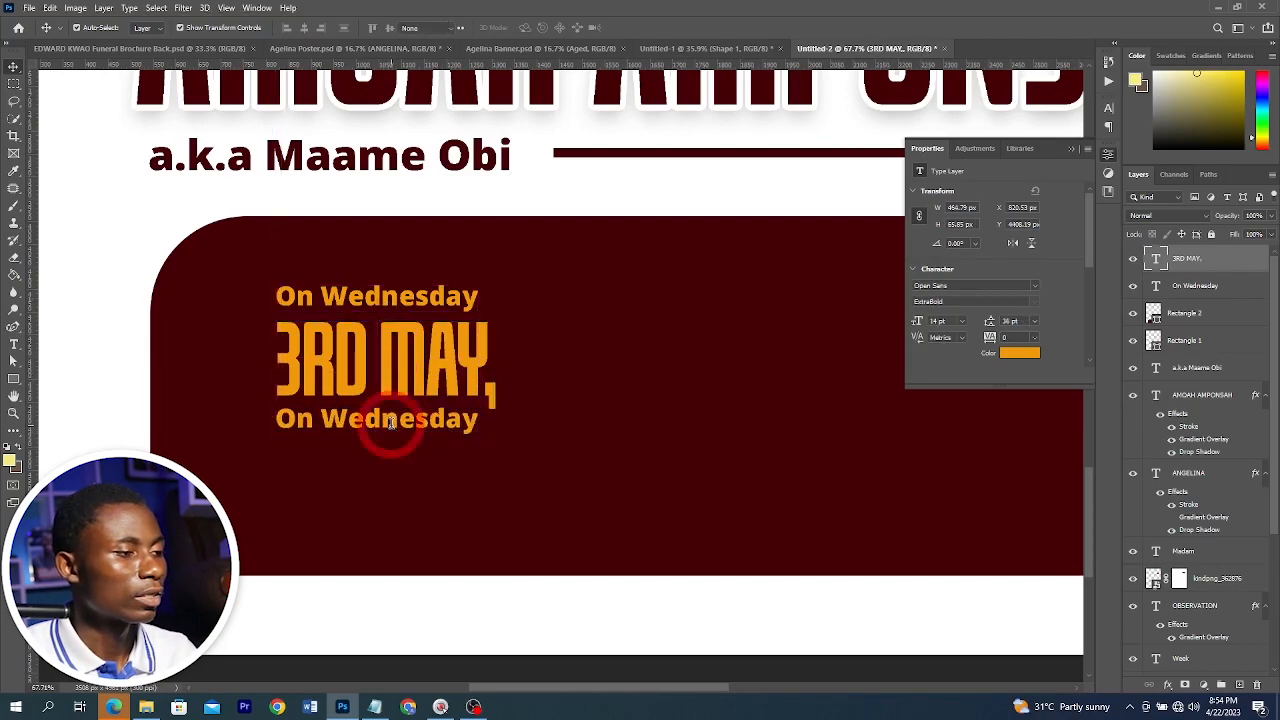
key(ctrl+a)
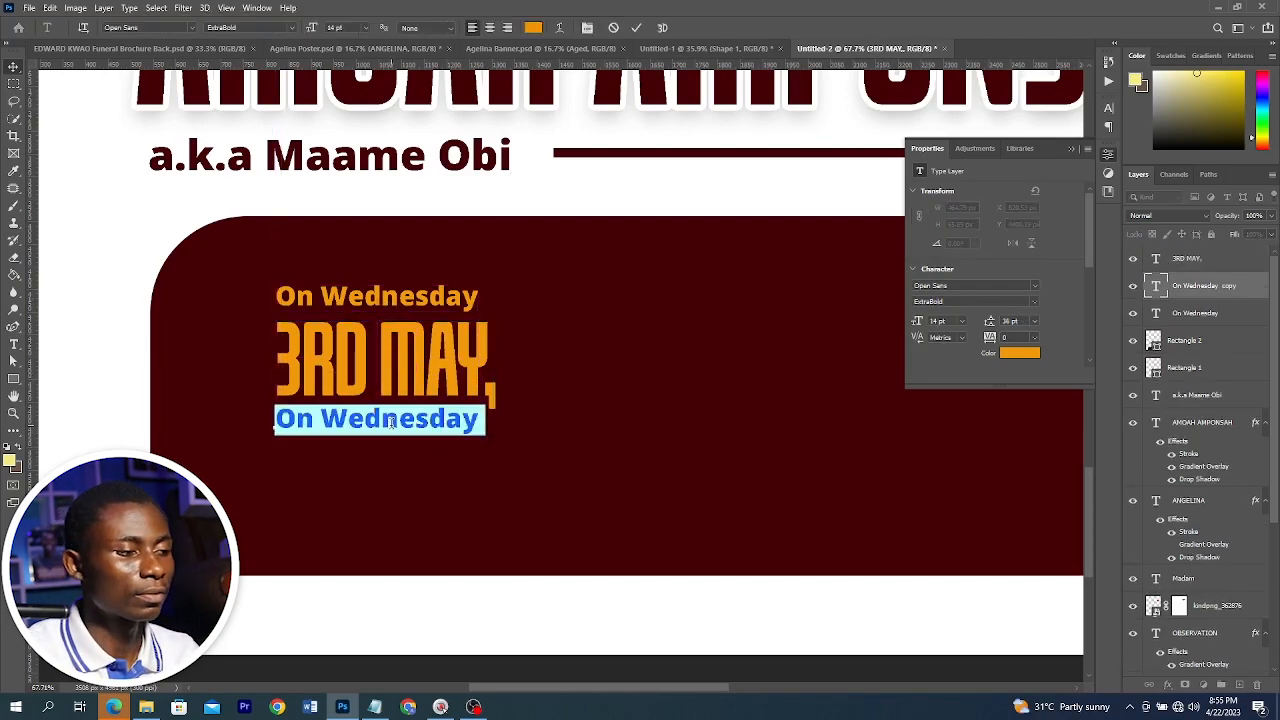
text(2023)
key(ctrl+Return)
Draw a thin orange bar about 249 px wide and arrange it to the left of 2023 under "3RD MAY,"
click(13, 380)
click(70, 440)
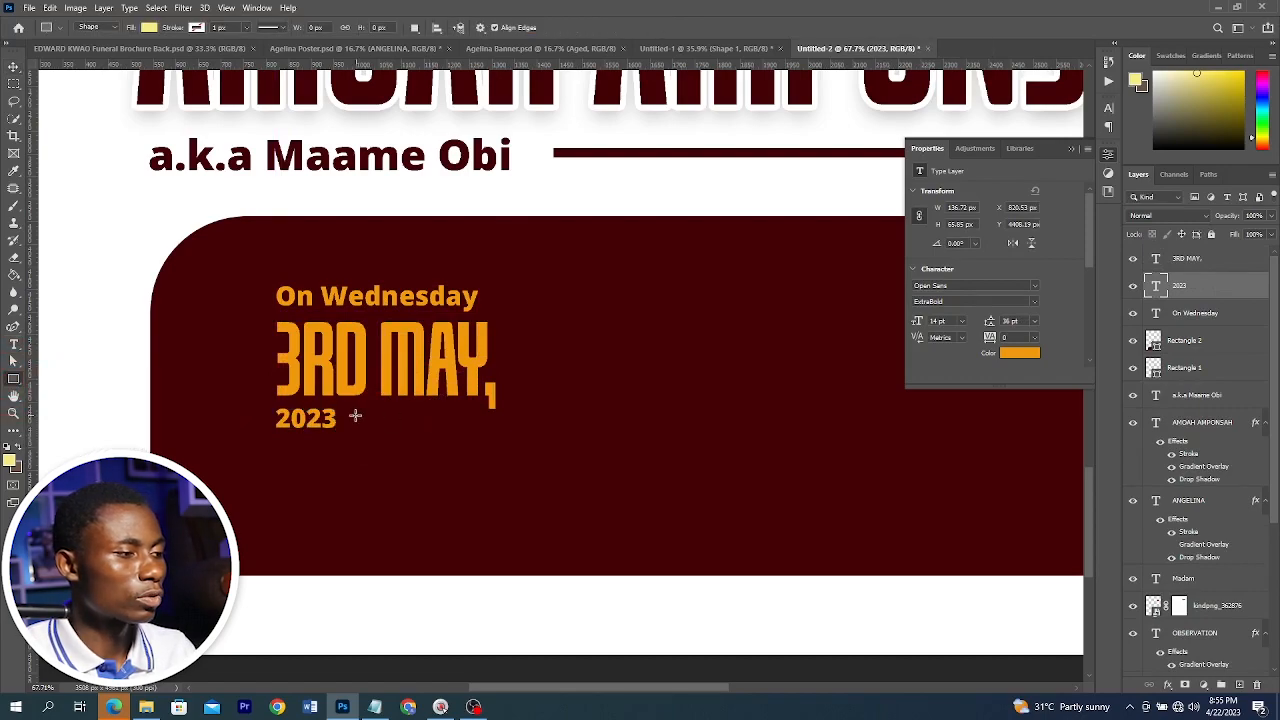
drag(355, 418, 466, 419)
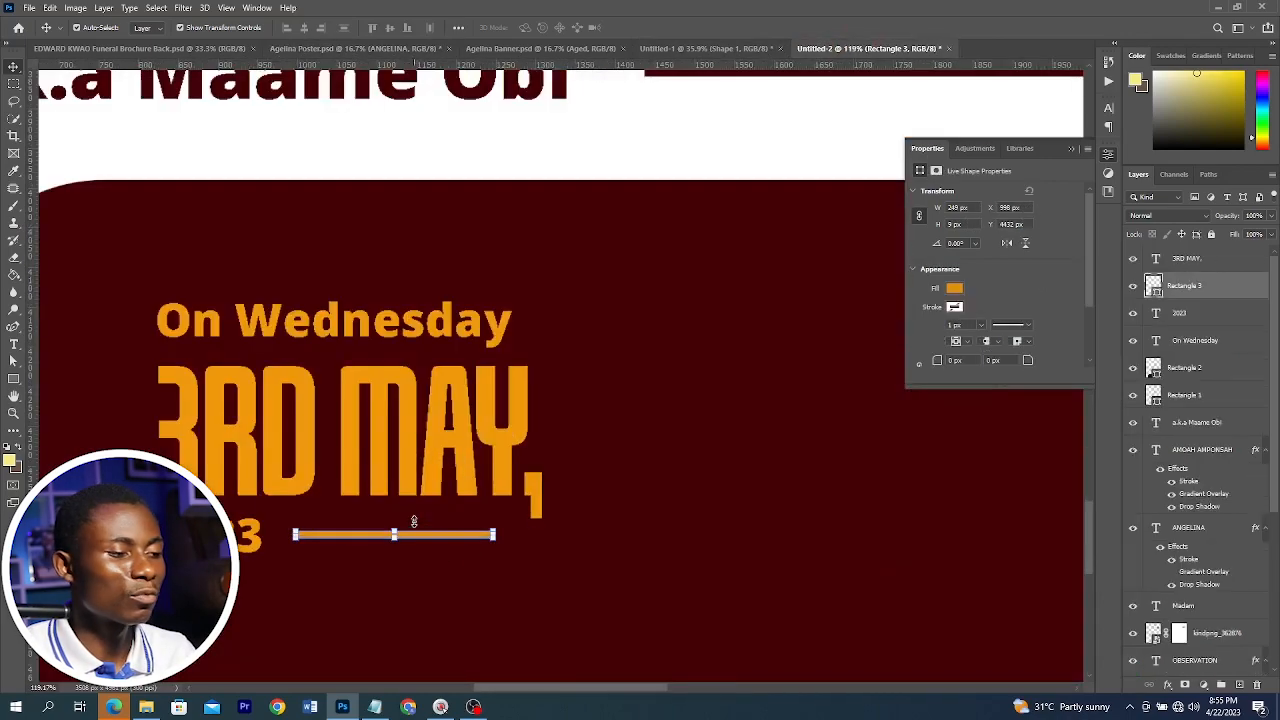
scroll(357, 517, down, 1)
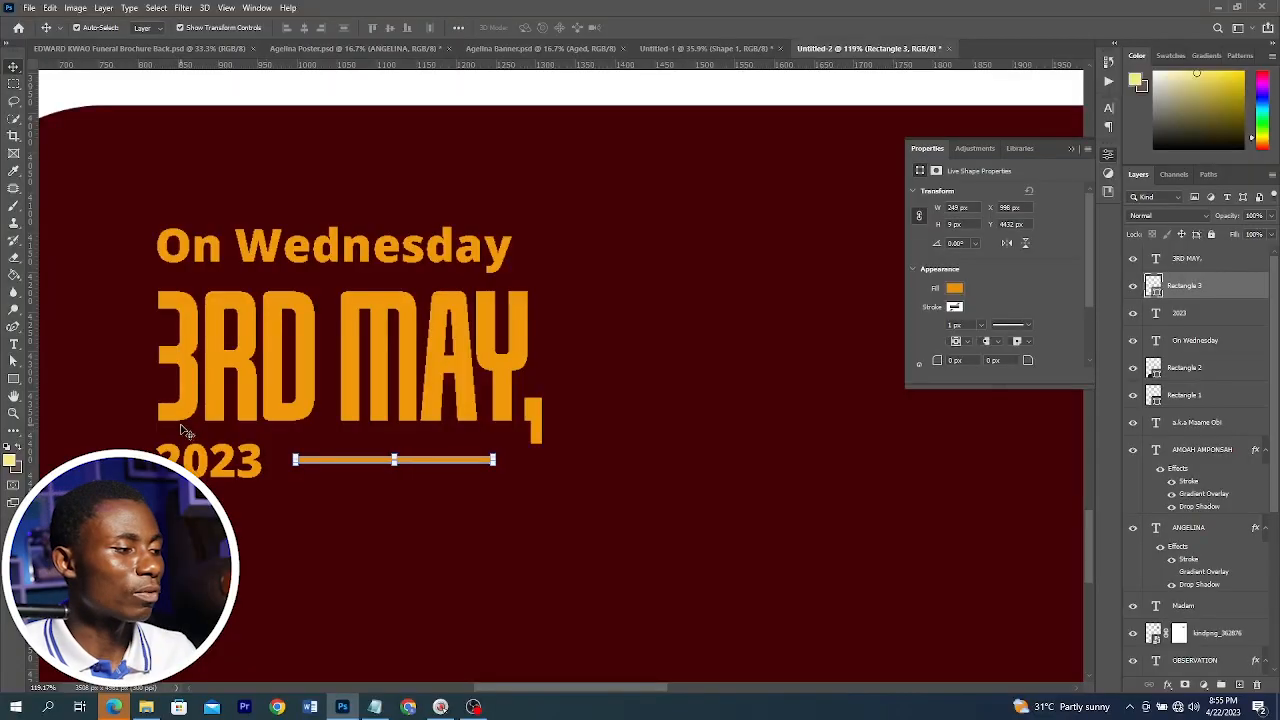
drag(164, 467, 306, 472)
shift+click(462, 465)
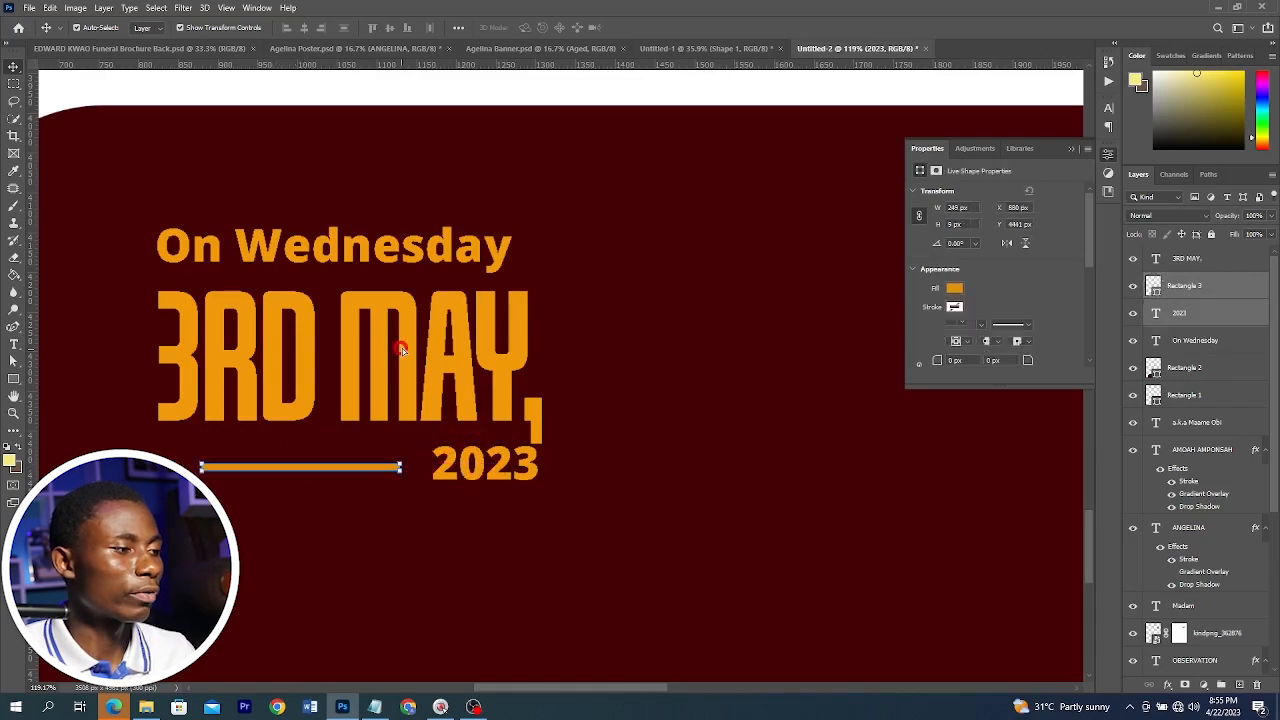
Select the date block's text and bar and duplicate them twice across the maroon panel
shift+click(421, 249)
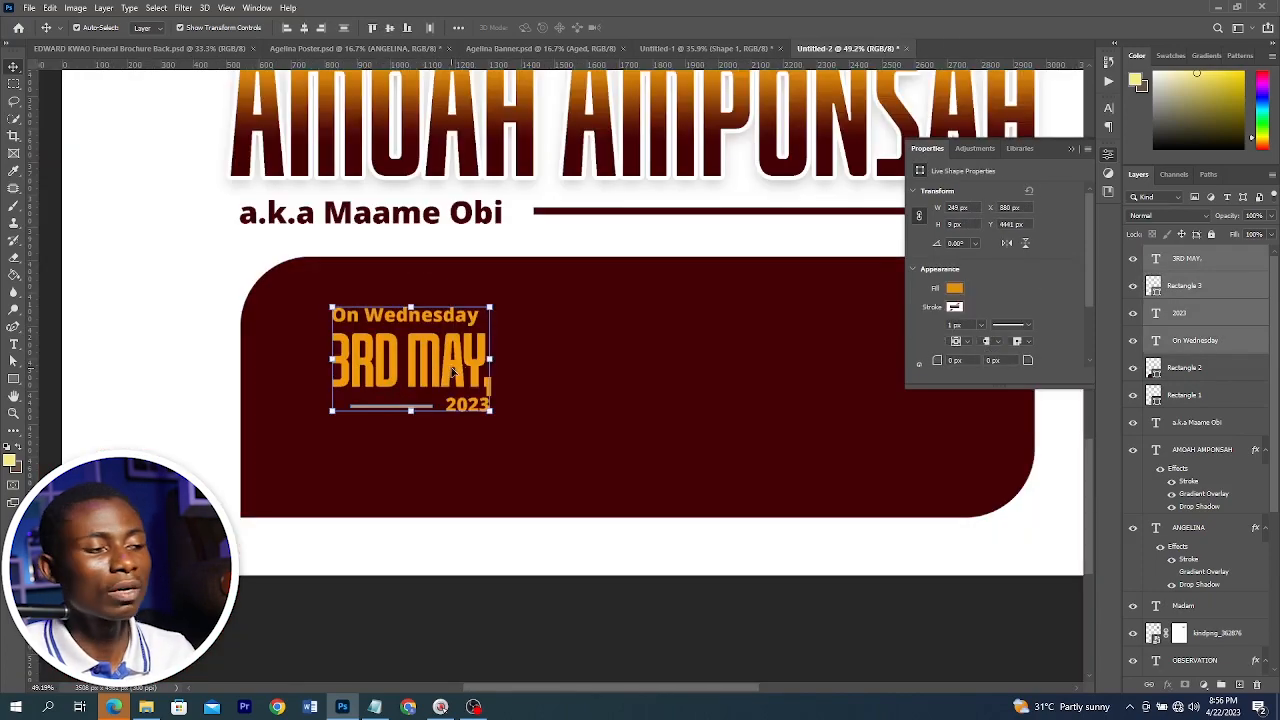
drag(452, 370, 442, 386)
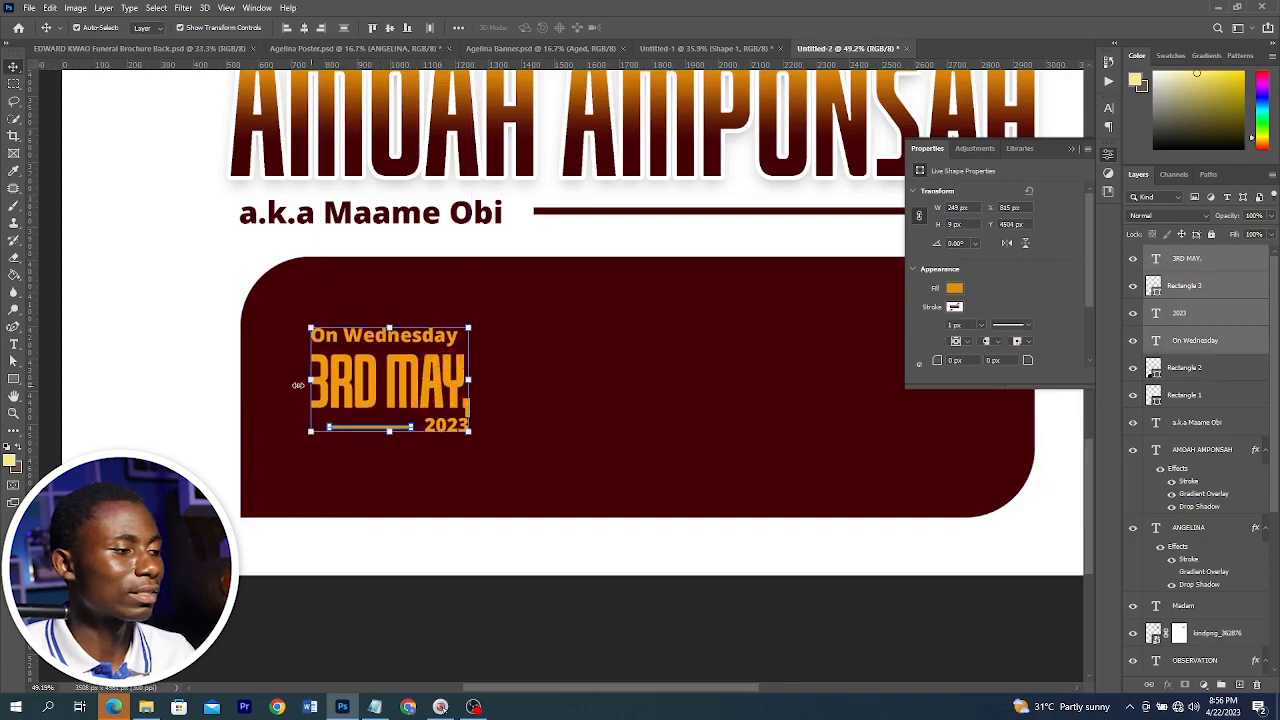
drag(172, 308, 503, 488)
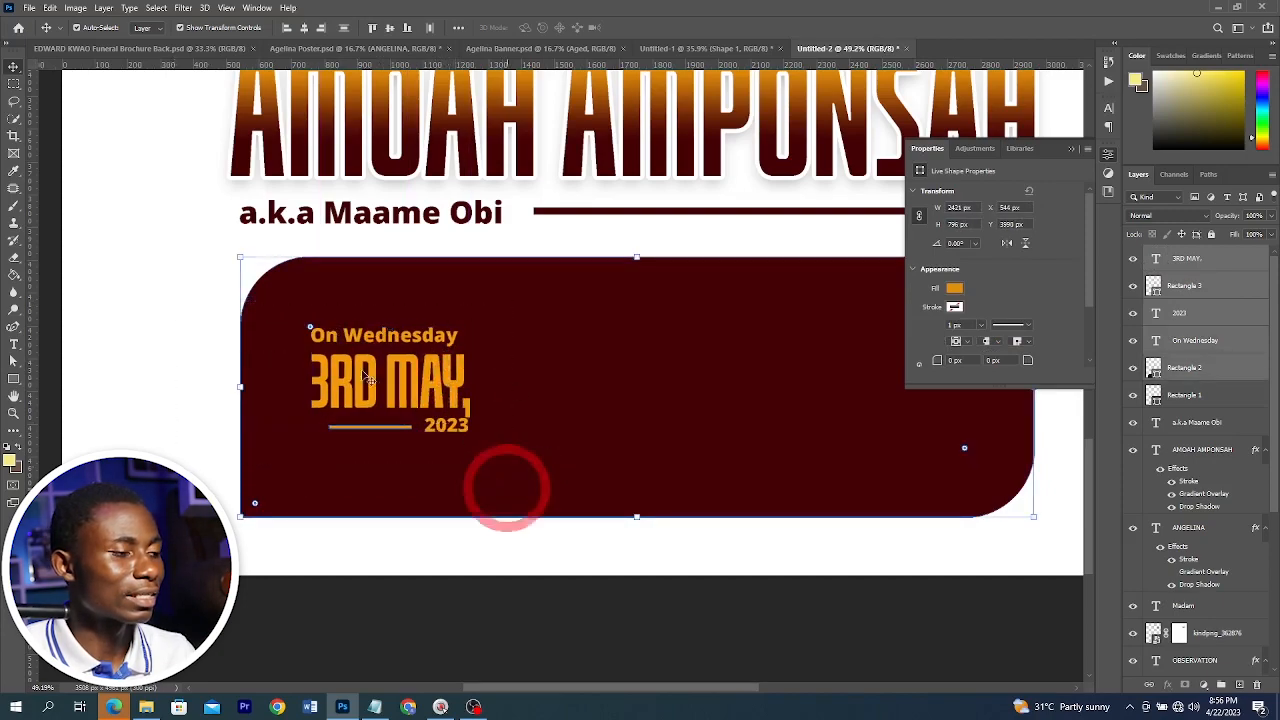
shift+click(645, 371)
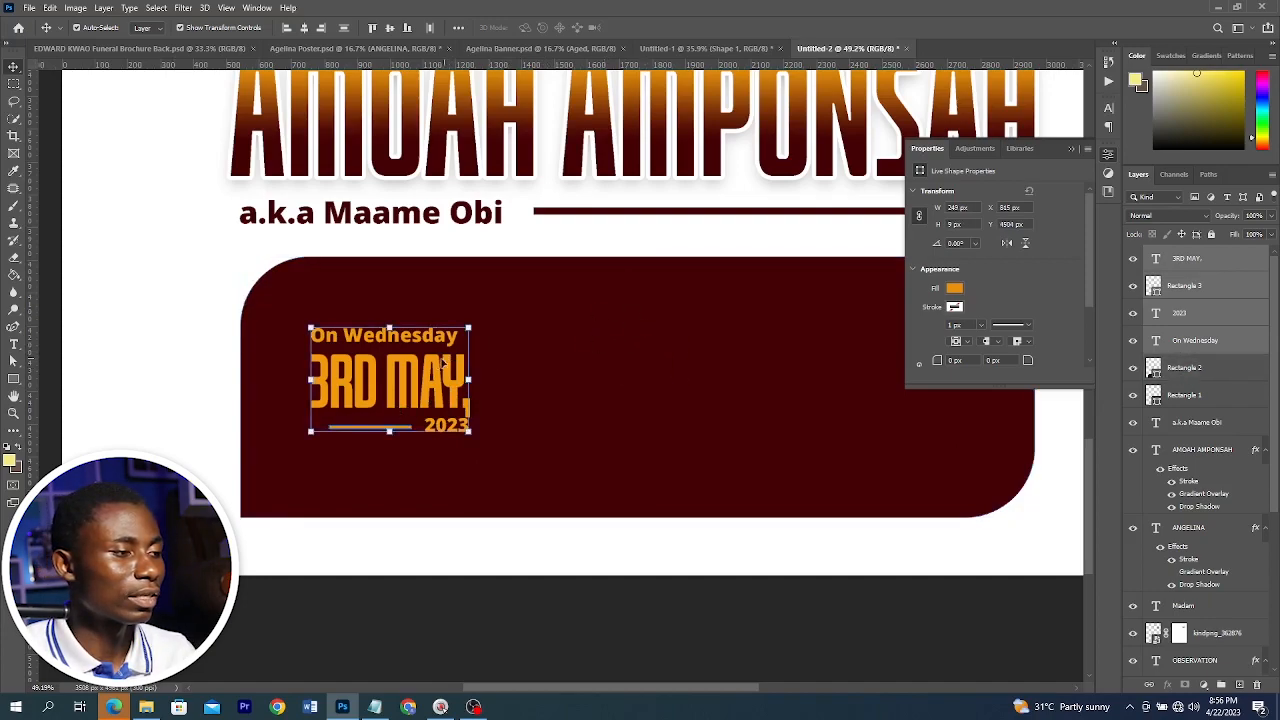
drag(443, 363, 792, 388)
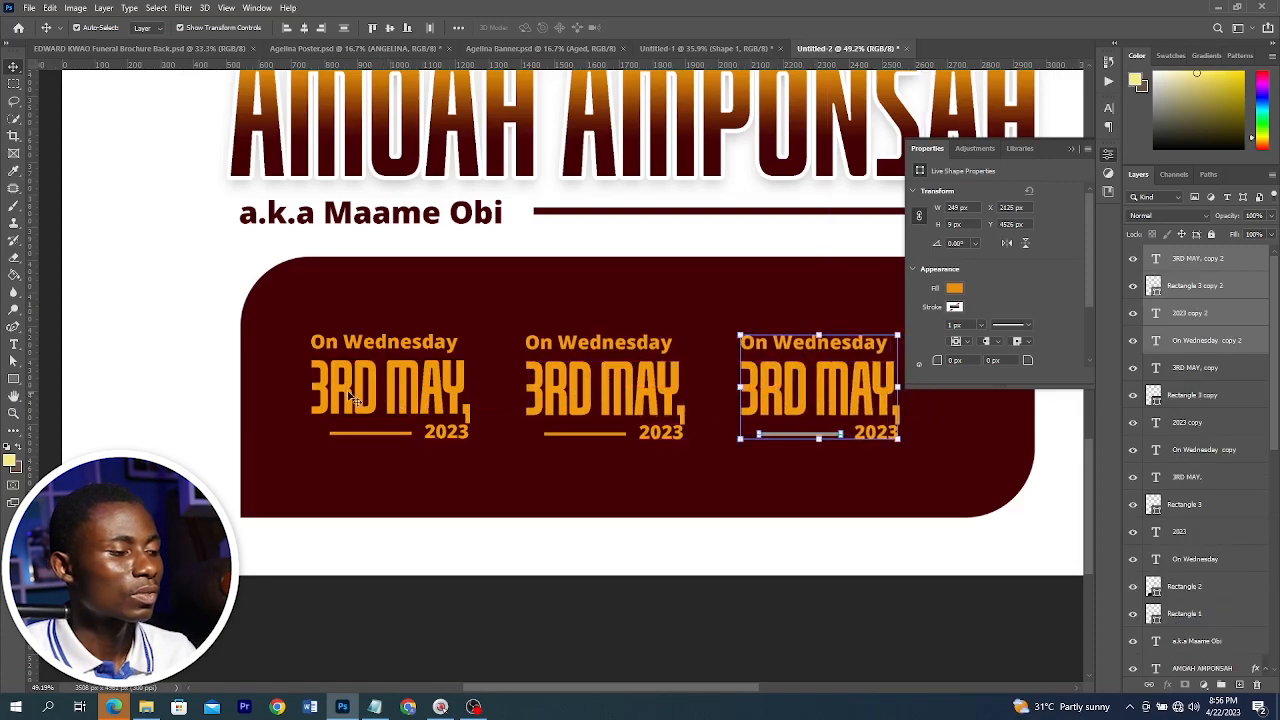
Select all three date blocks and spread them evenly across the width of the panel
scroll(348, 395, down, 1)
drag(203, 323, 905, 482)
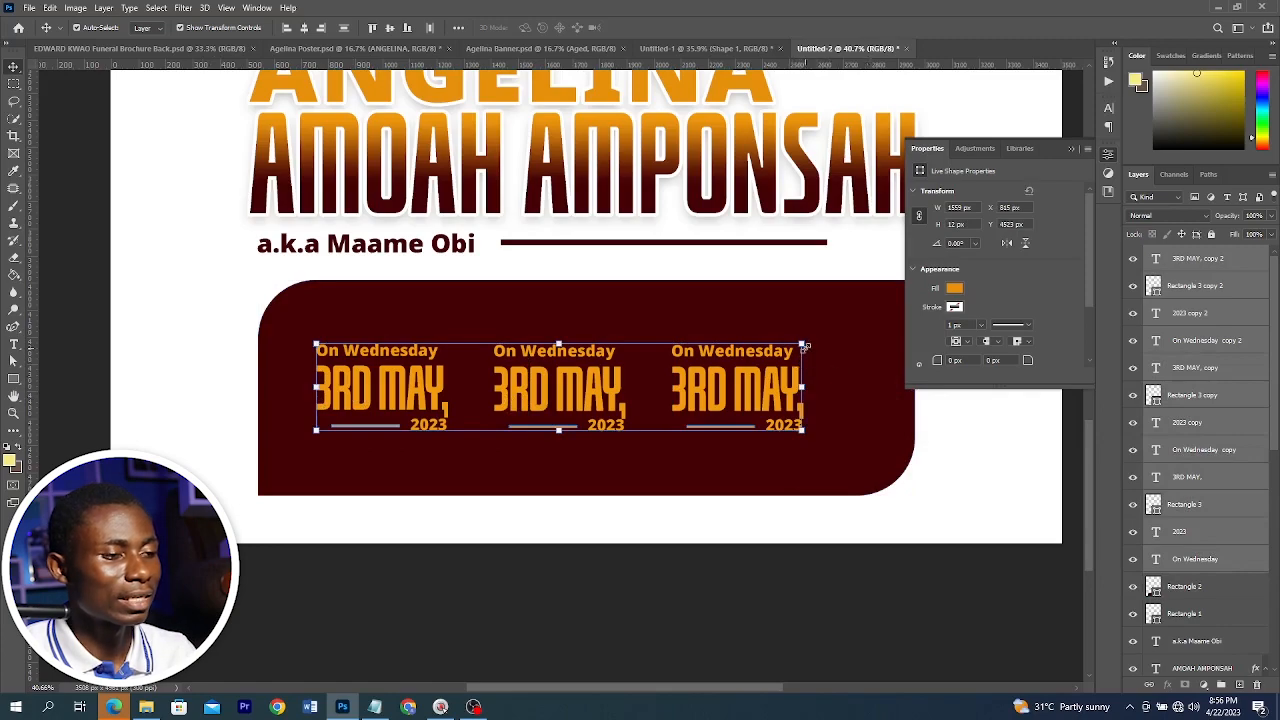
drag(805, 347, 856, 341)
key(ctrl+z)
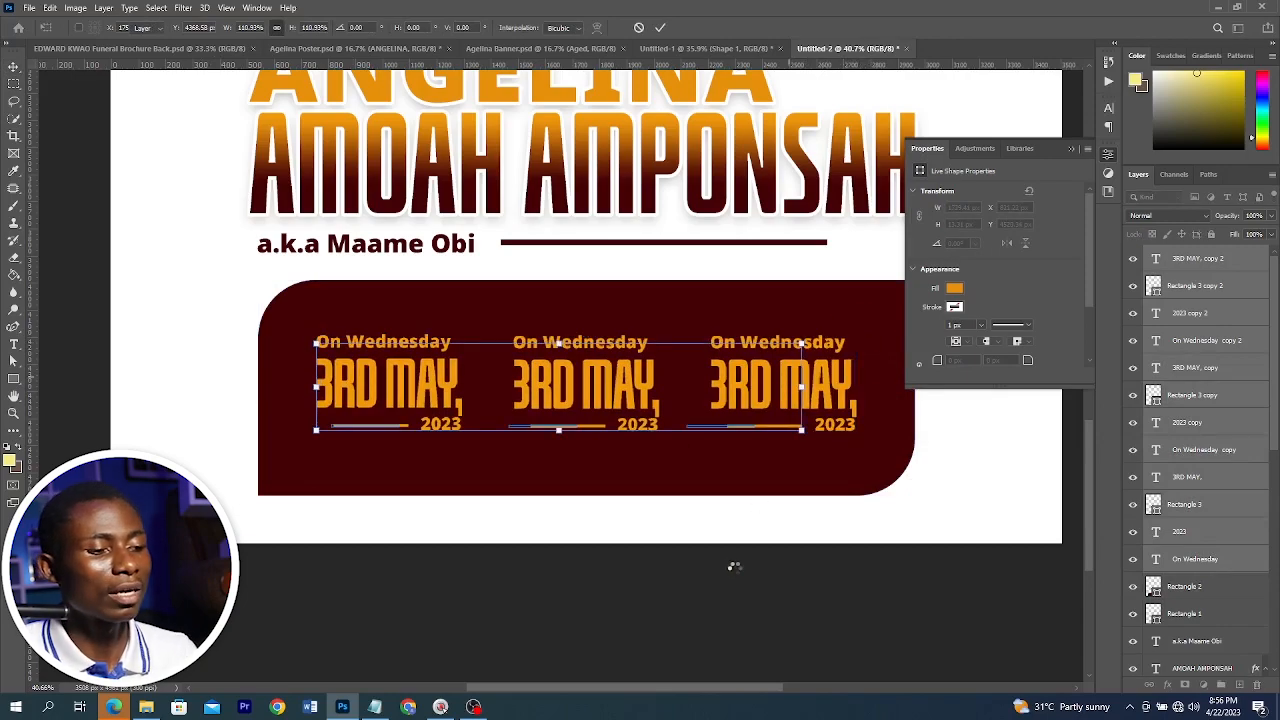
click(740, 574)
scroll(643, 482, up, 5)
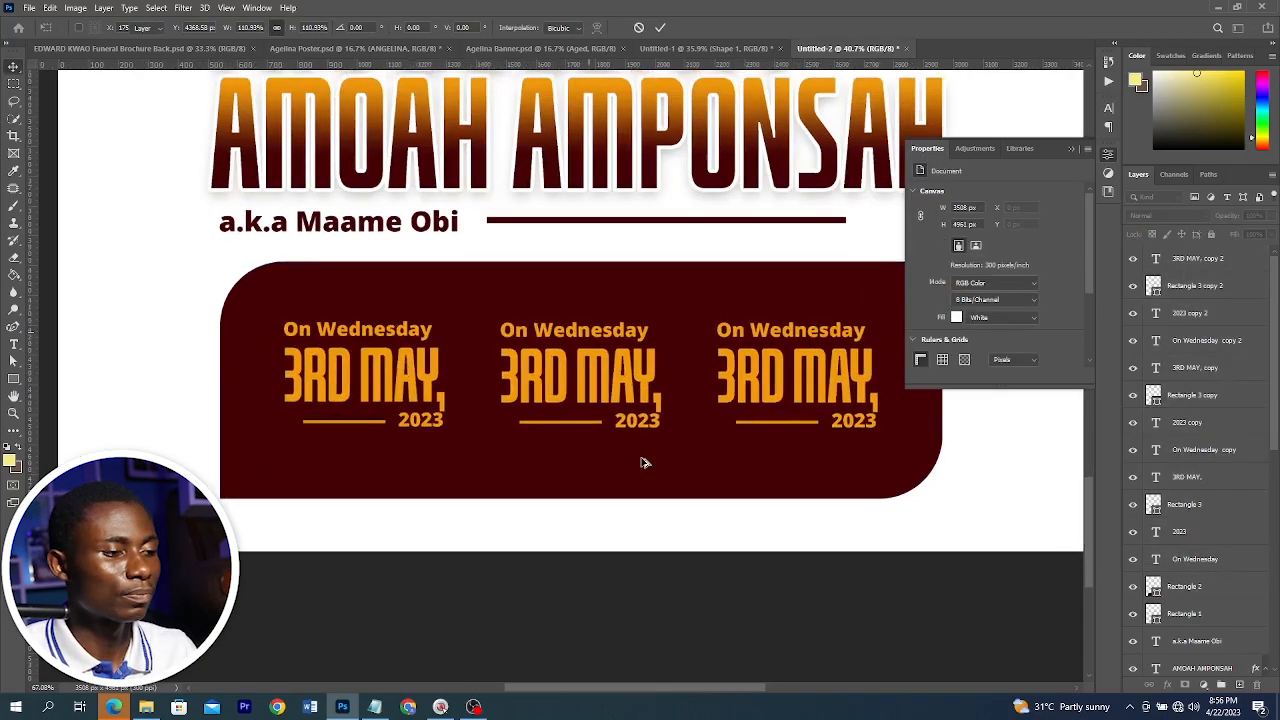
Copy the venue name from Notepad and change the middle block's heading to VENUE
key(alt+Tab)
drag(353, 464, 309, 464)
key(alt+Tab)
scroll(553, 200, up, 3)
triple_click(537, 269)
text(VENUE)
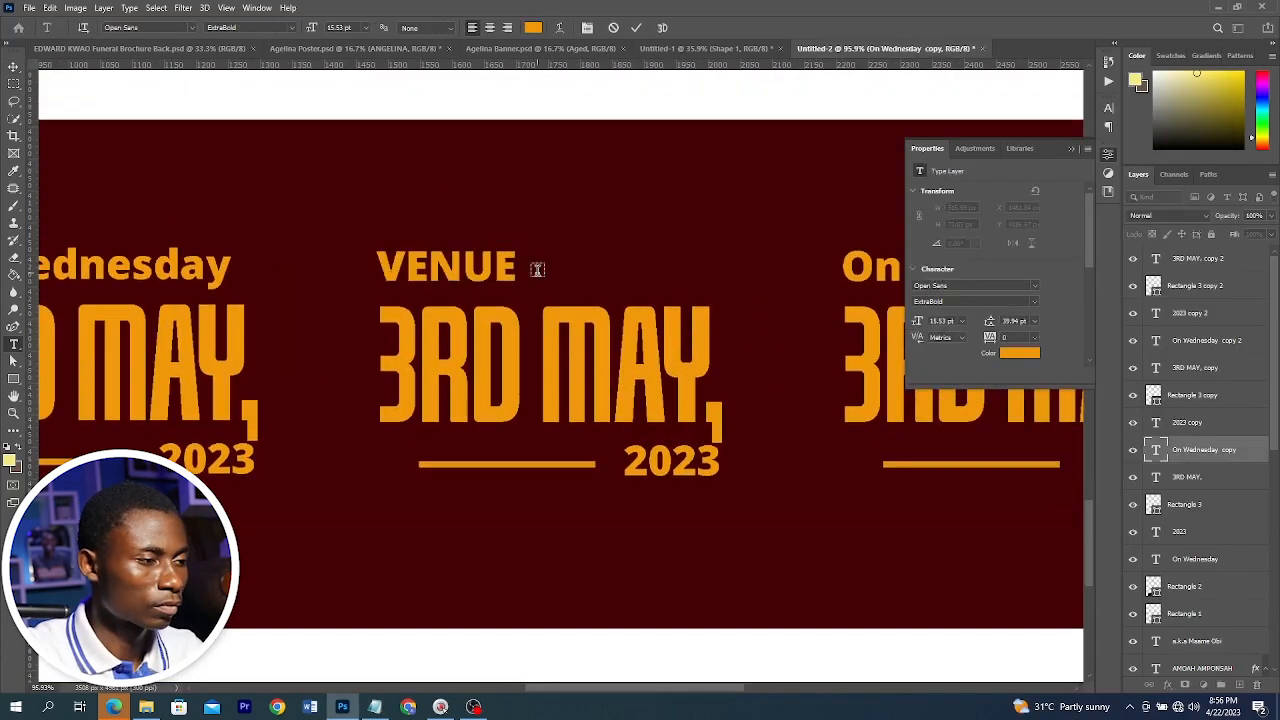
Paste "SUKUUMU," over the middle block's "3RD MAY," line
triple_click(550, 365)
text(SUKUUMU NNEDUAM)
drag(757, 367, 1250, 397)
text(,)
key(BackSpace)
key(BackSpace)
key(BackSpace)
key(BackSpace)
key(BackSpace)
key(BackSpace)
key(BackSpace)
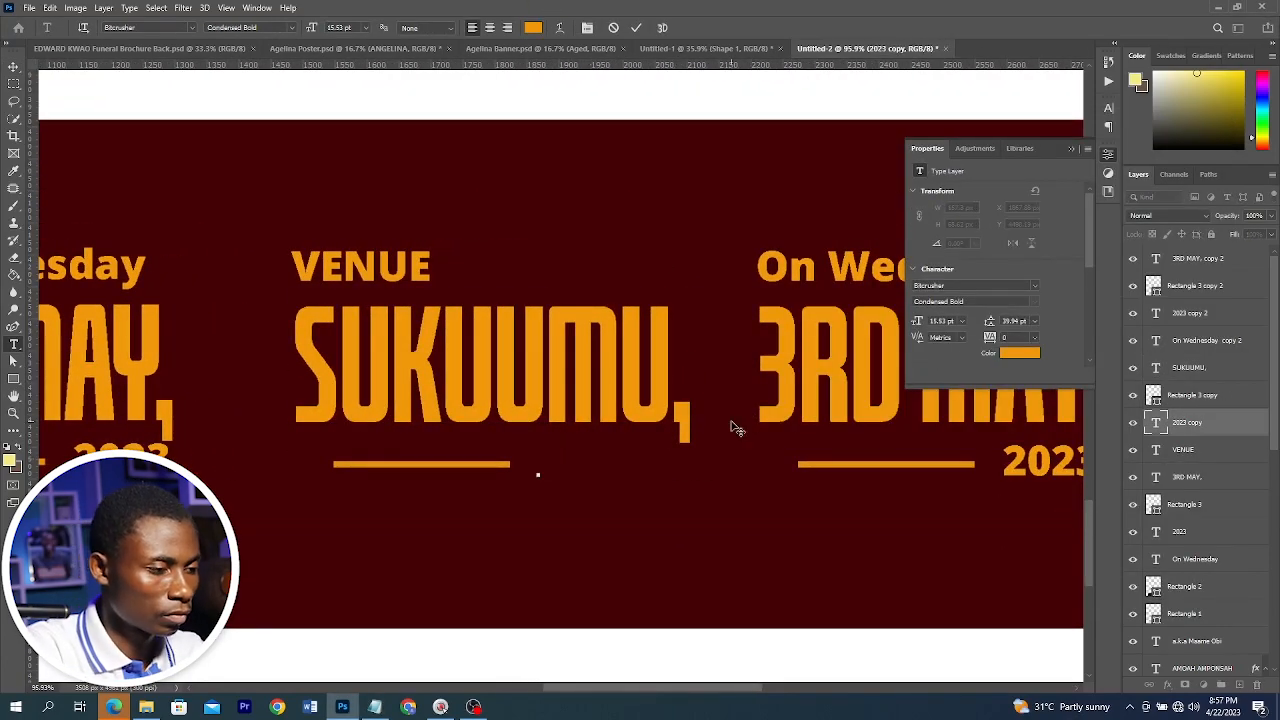
Replace the middle block's year with NNEDUAM and delete its orange bar
text(NNEDUAM)
key(ctrl+Return)
key(v)
click(421, 464)
key(Delete)
Set the third block's heading to TIME and its large line to 6:00
click(1035, 286)
click(962, 339)
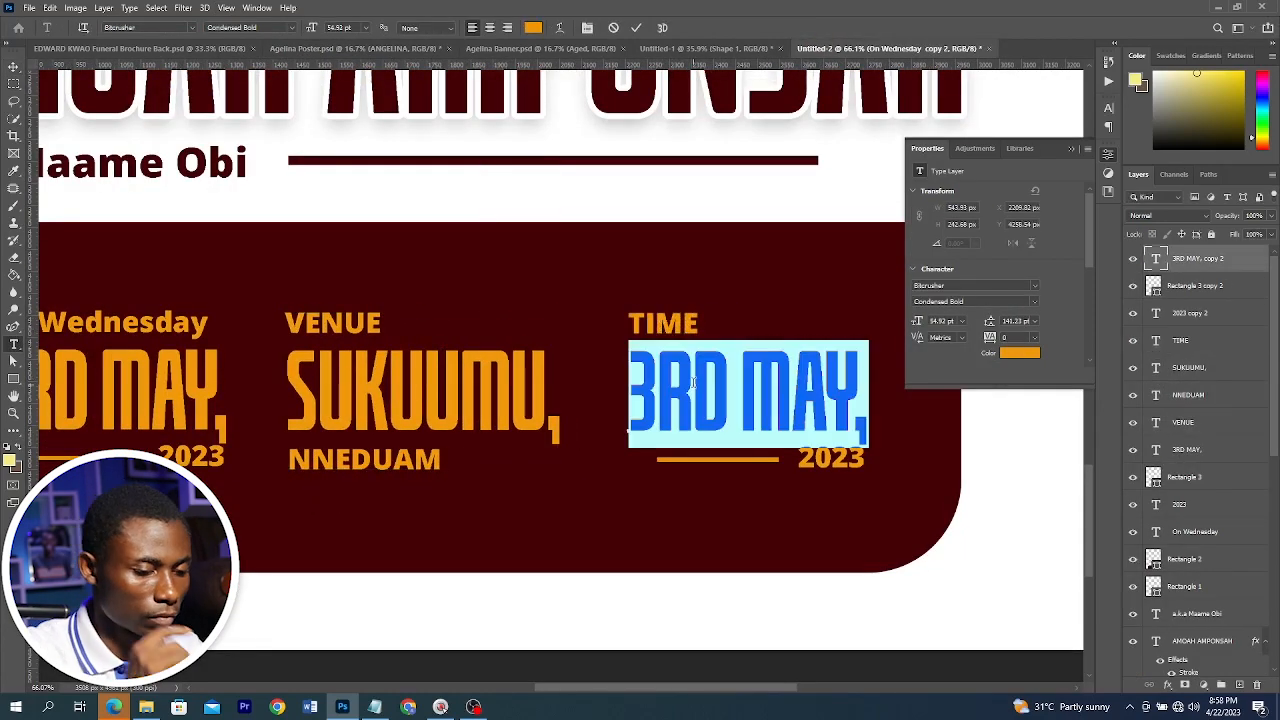
text(6:00)
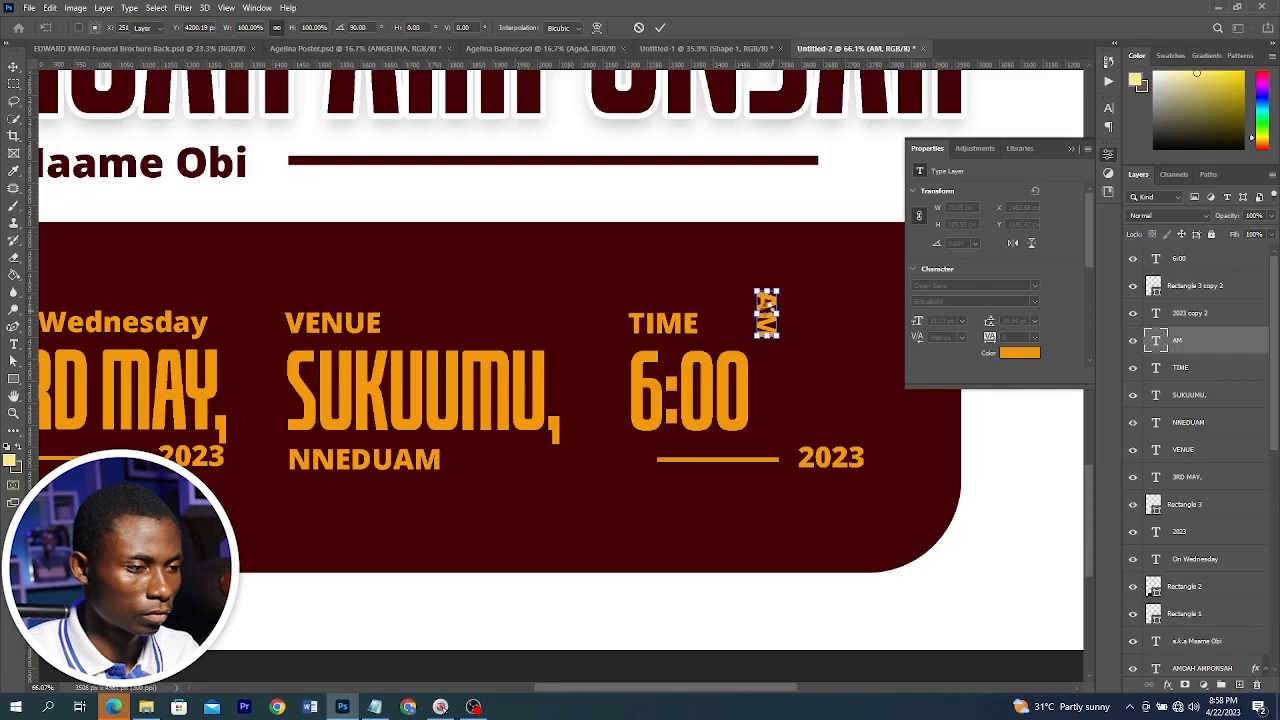
Place a vertically rotated "AM" label beside 6:00
drag(767, 314, 767, 404)
key(Return)
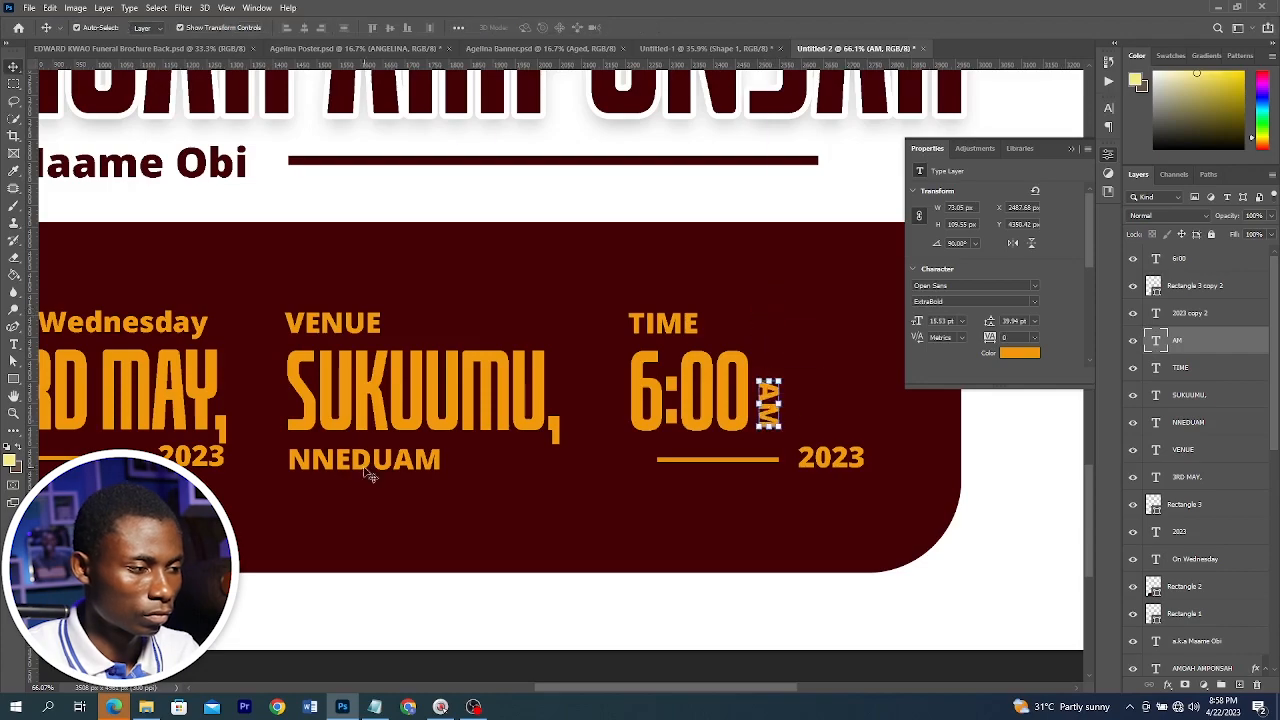
Delete the orange bar in the third block
drag(369, 462, 713, 460)
click(740, 460)
key(Delete)
Replace the third block's year with 10:00AM and delete the leftover 2023 text
double_click(729, 459)
key(ctrl+a)
text(10:00AM)
click(831, 458)
key(Delete)
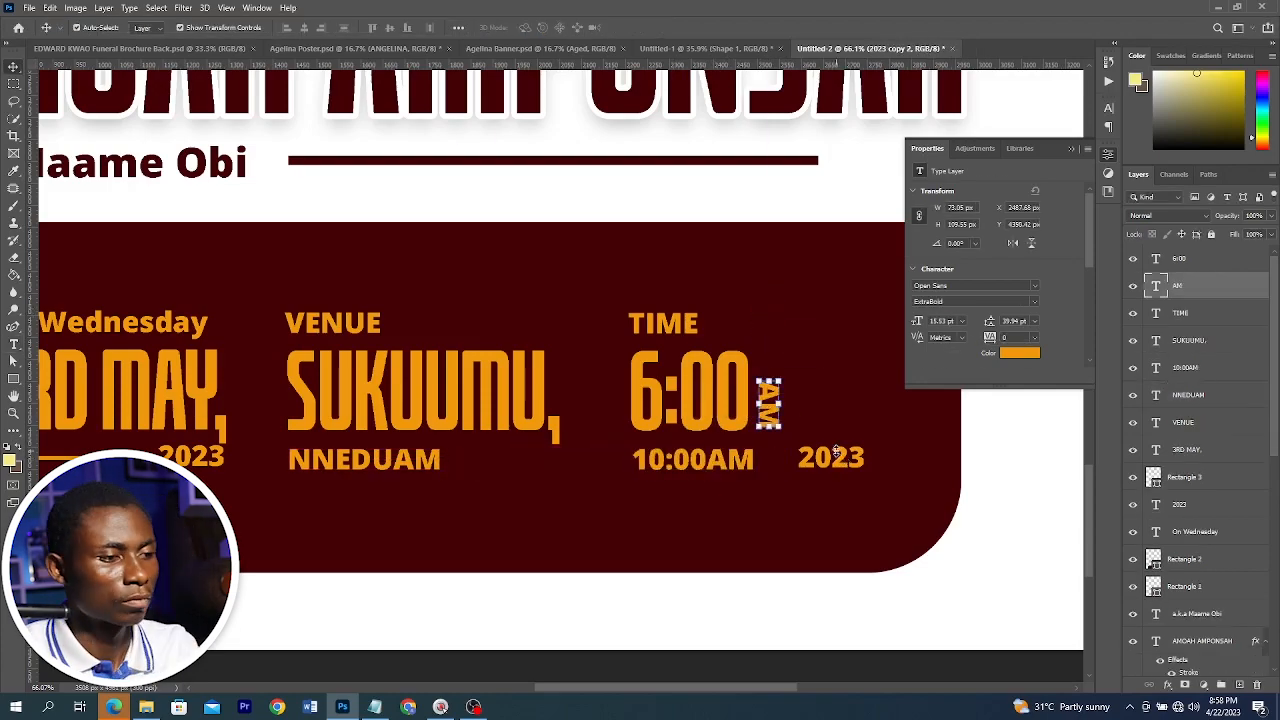
Shift the time and venue blocks to balance the three columns within the maroon panel
scroll(698, 560, down, 6)
drag(800, 530, 780, 530)
drag(877, 557, 290, 400)
drag(308, 408, 328, 408)
scroll(328, 408, down, 3)
click(574, 606)
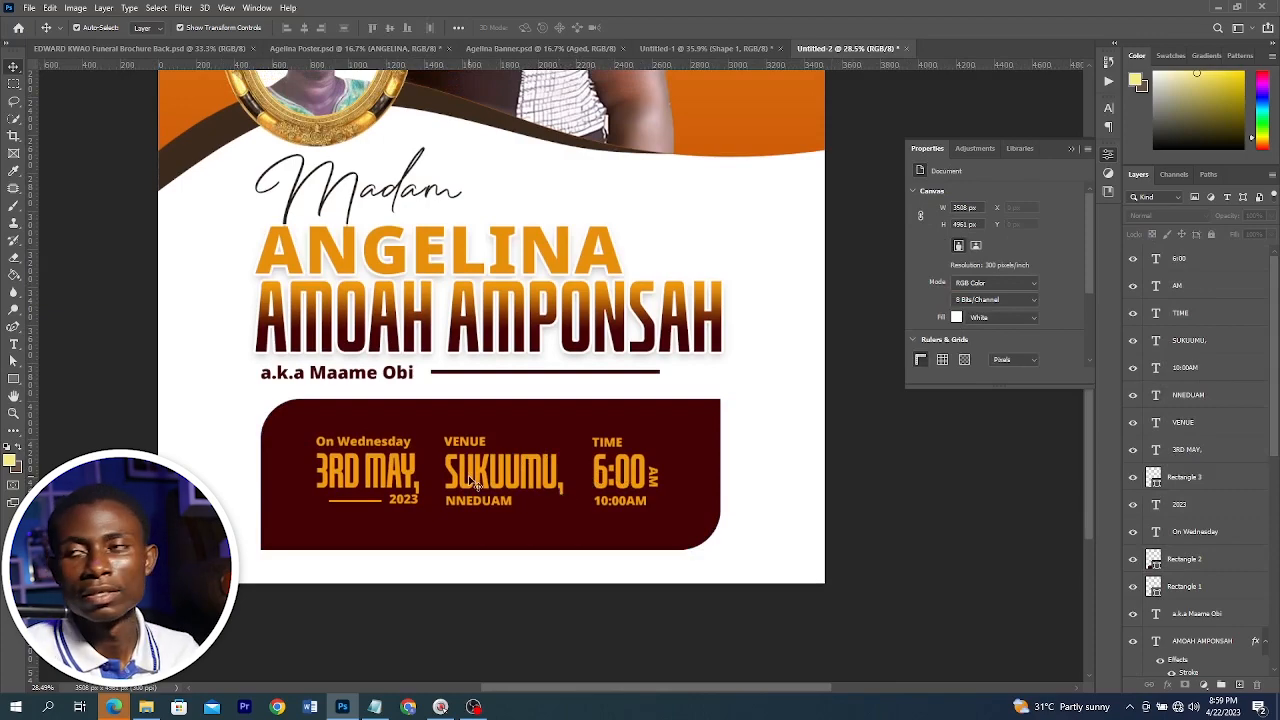
scroll(358, 482, up, 6)
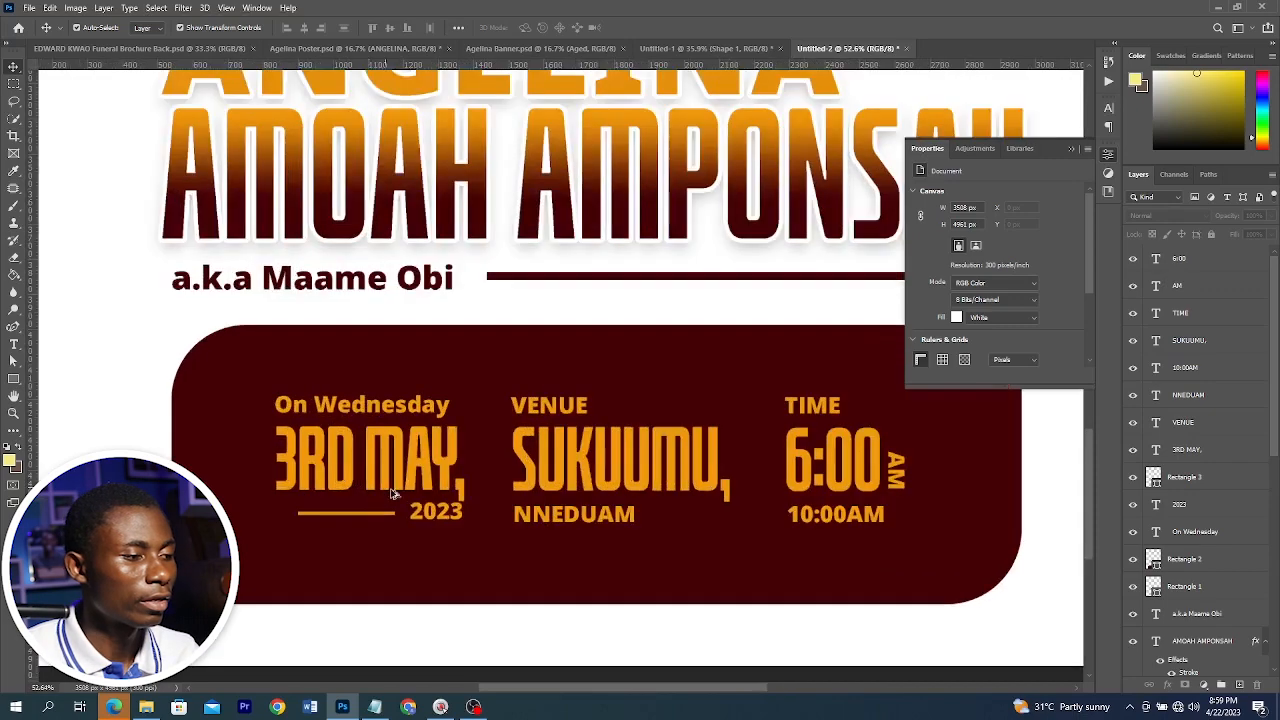
Select the date block and nudge it slightly left
scroll(500, 440, down, 3)
drag(302, 352, 503, 480)
key(shift+Left)
key(shift+Left)
key(shift+Left)
scroll(505, 424, up, 2)
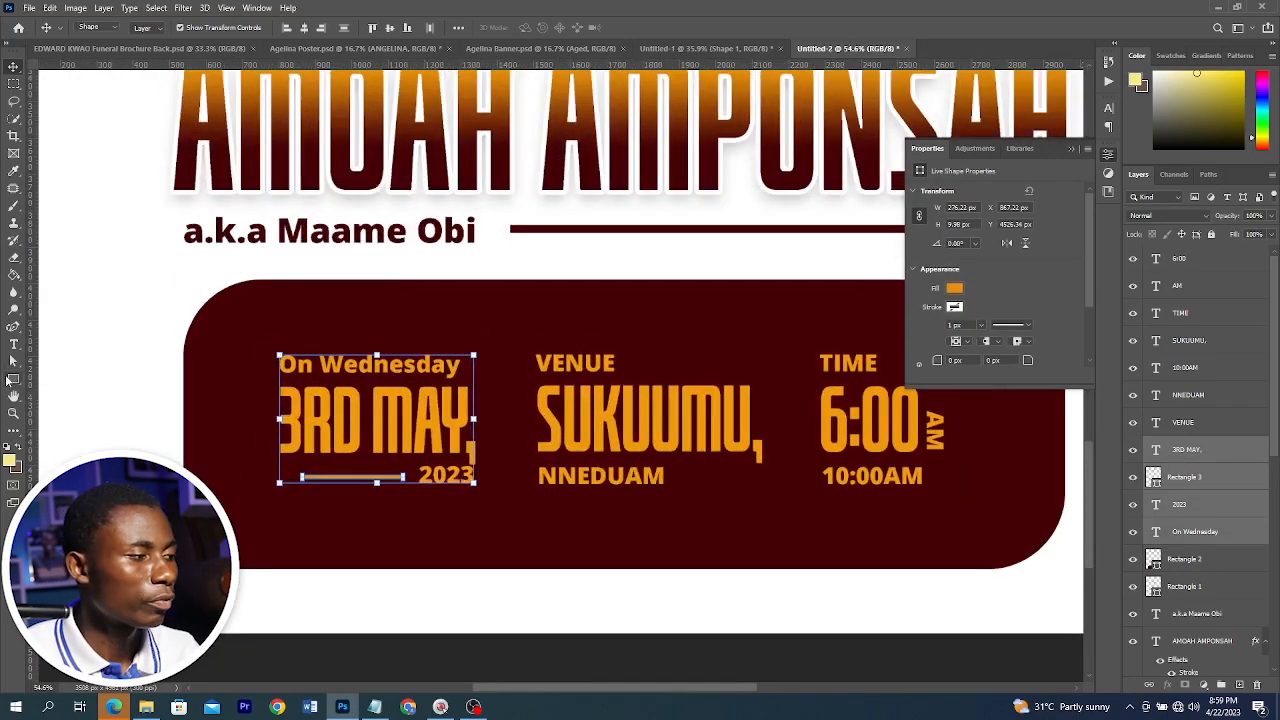
Draw a thin vertical orange ellipse about 7 by 323 px between the date and venue blocks
click(13, 378)
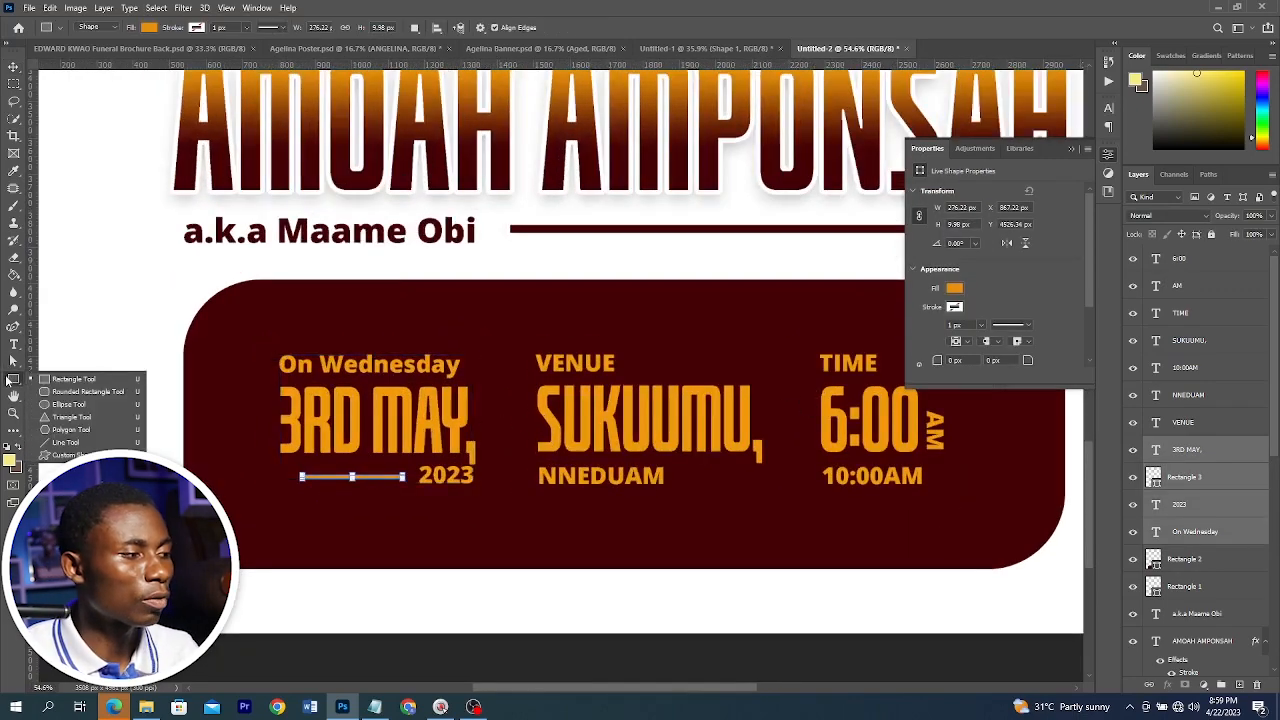
click(65, 403)
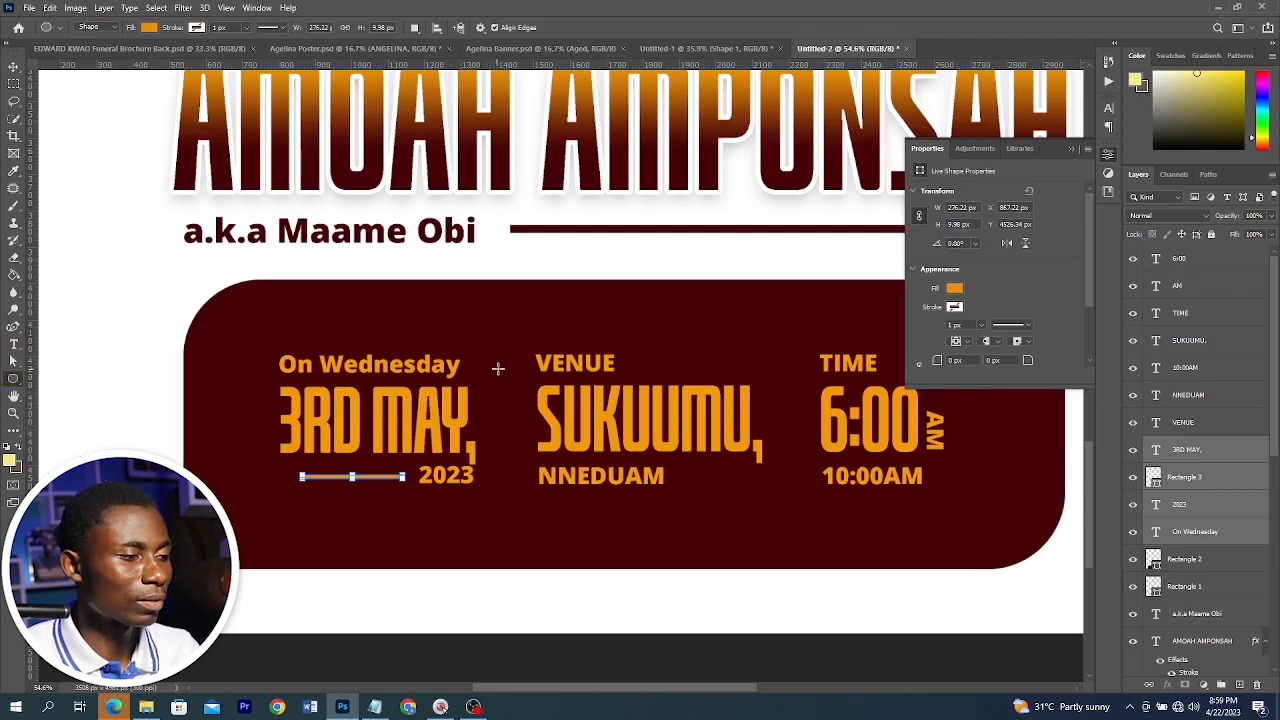
drag(498, 368, 500, 485)
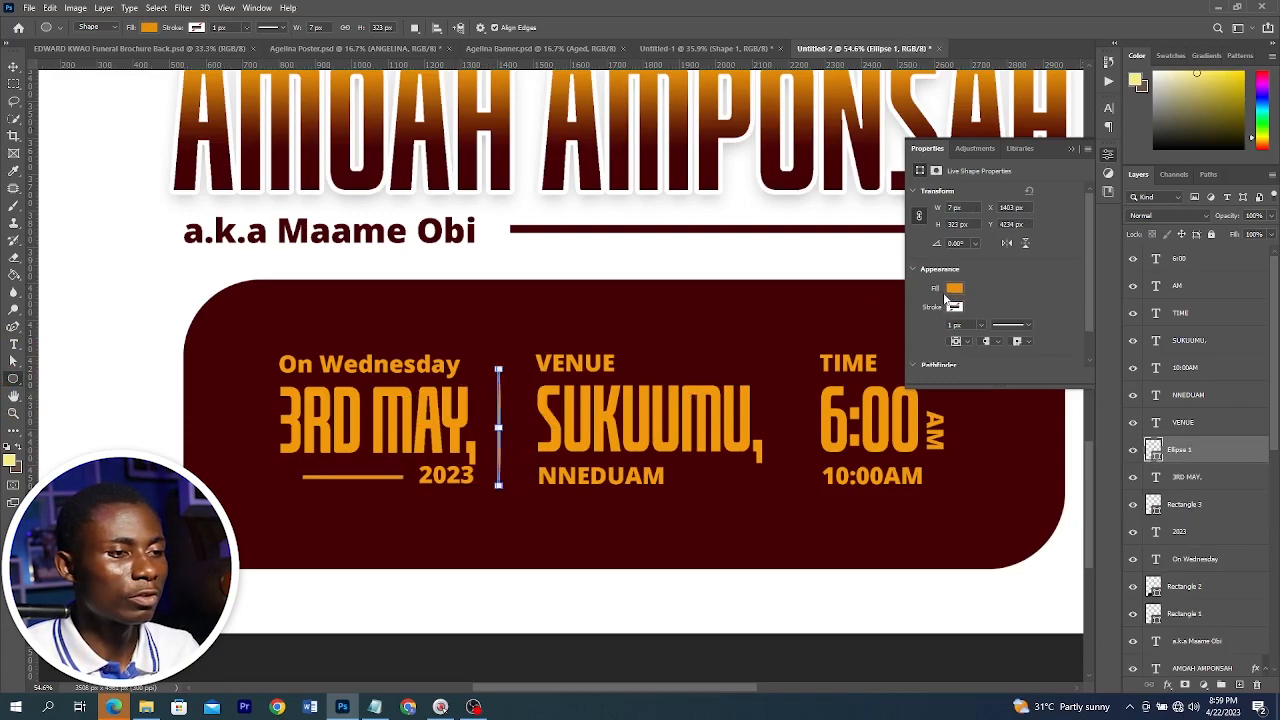
click(952, 288)
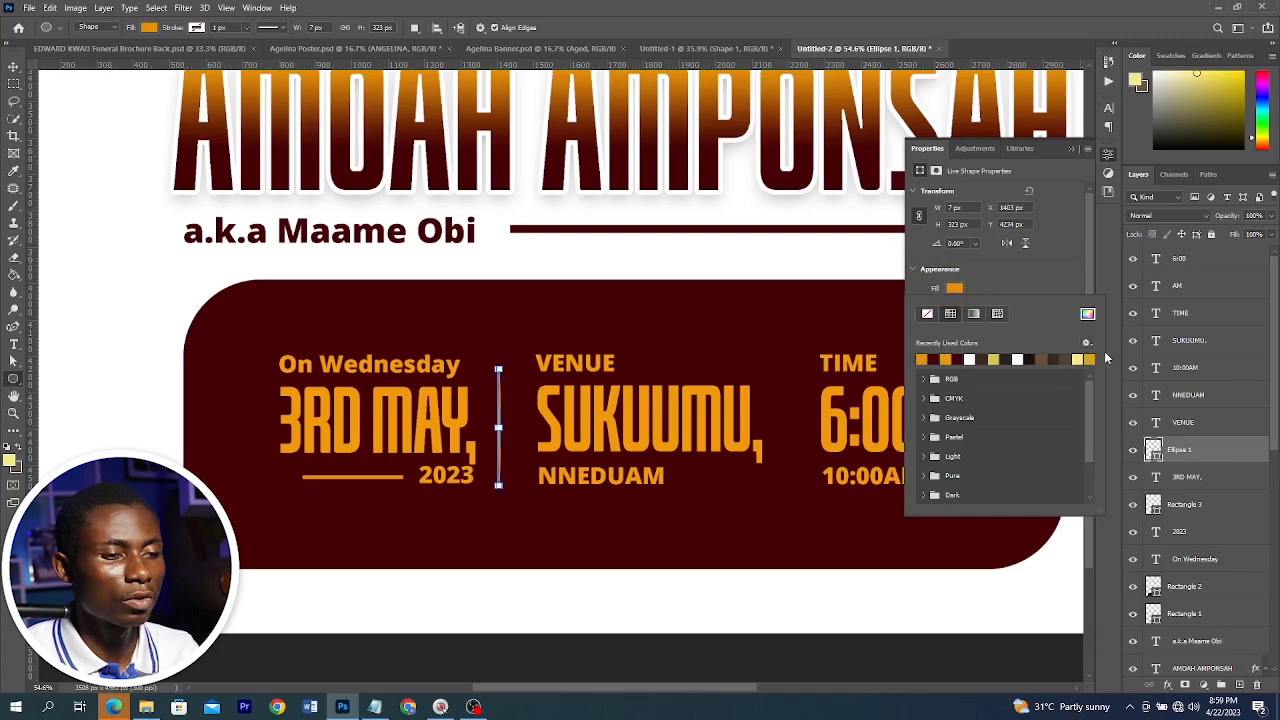
key(v)
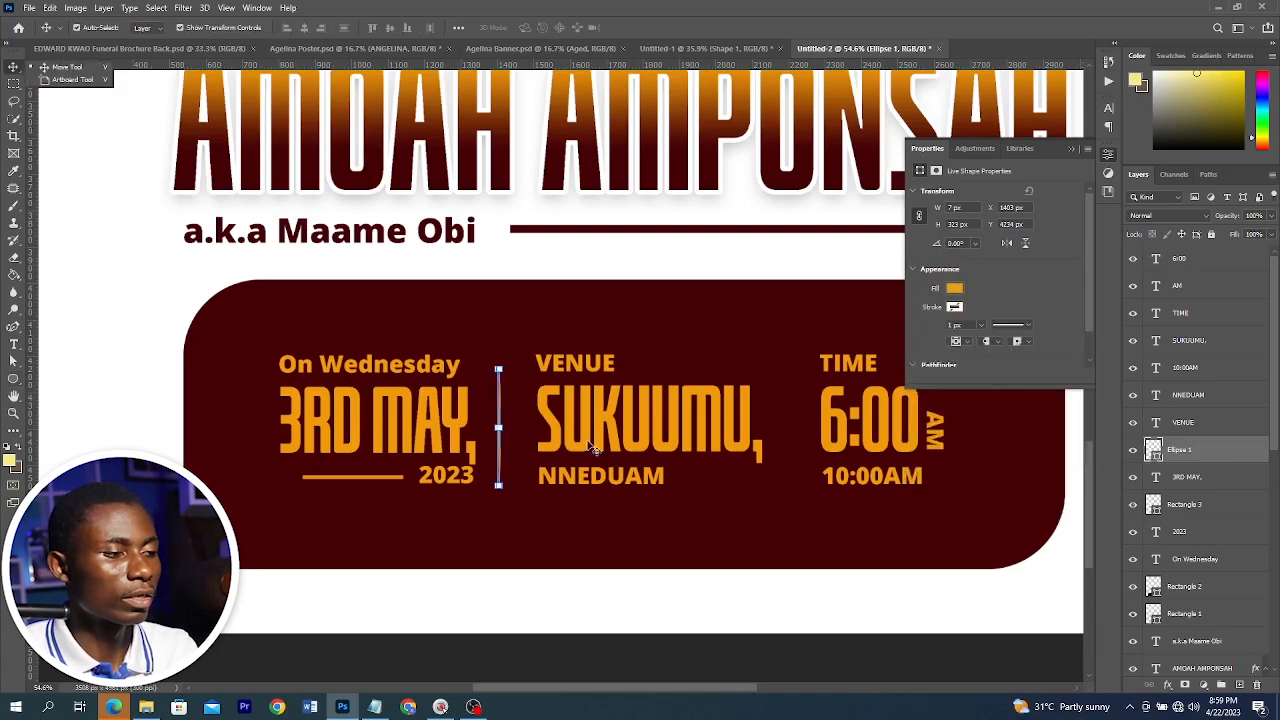
Nudge the divider right and apply a 2.0 pixel Gaussian Blur, converting it to a smart object
drag(499, 440, 508, 438)
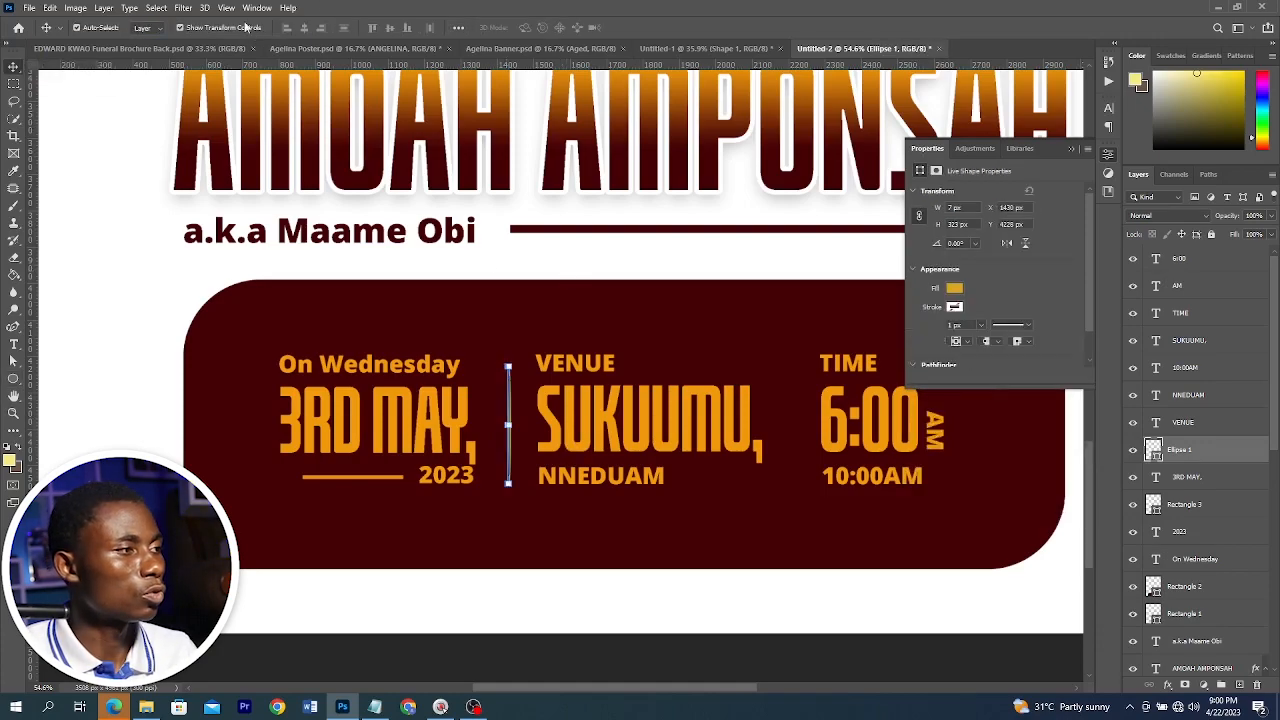
click(190, 8)
mouse_move(235, 178)
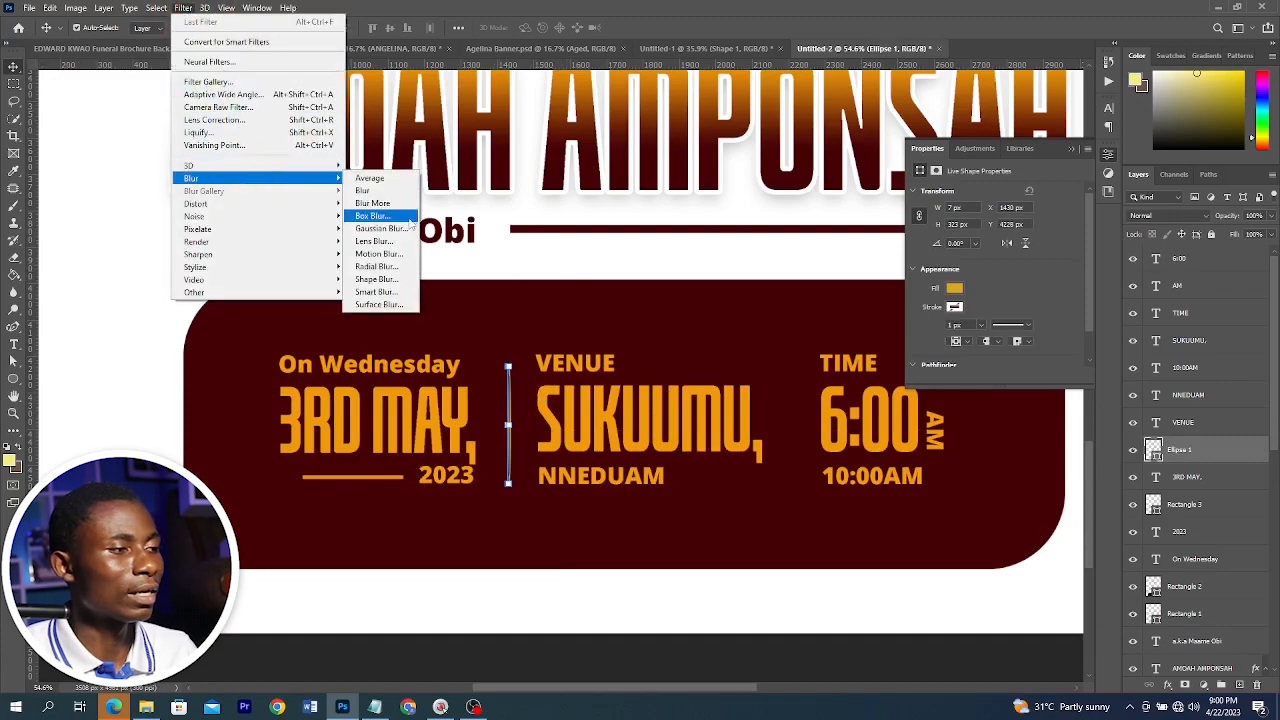
click(395, 231)
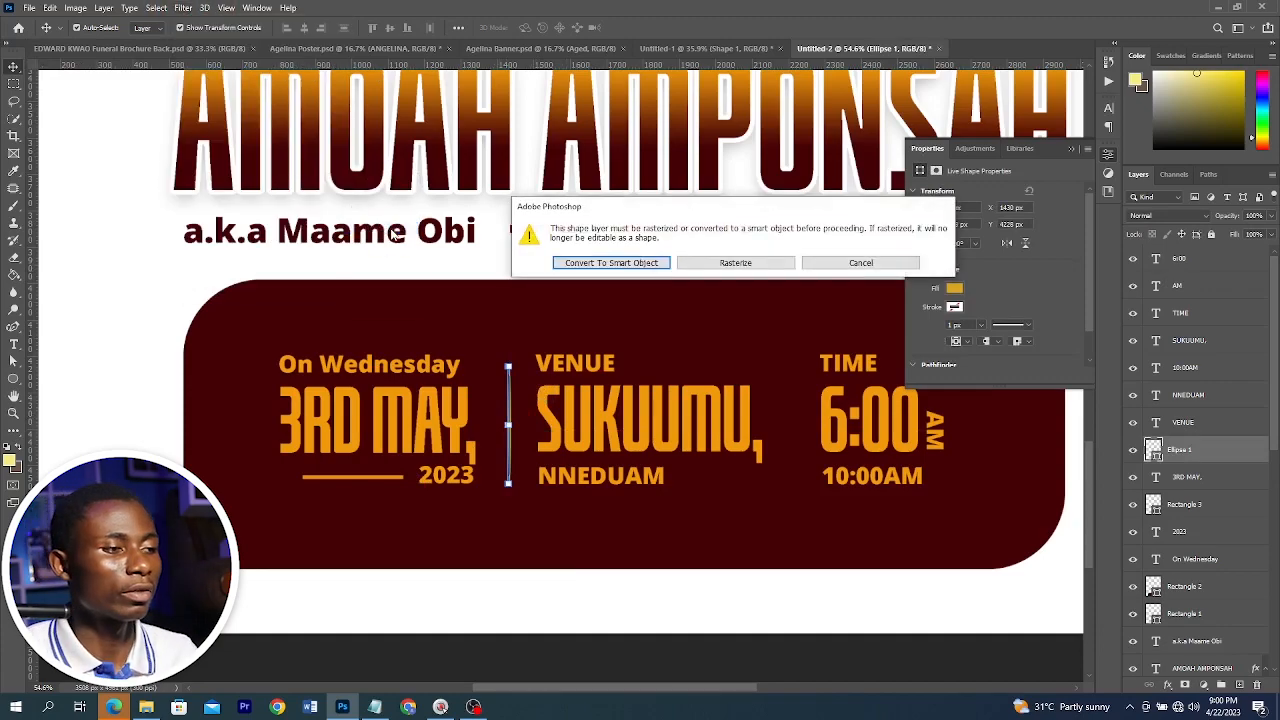
click(634, 264)
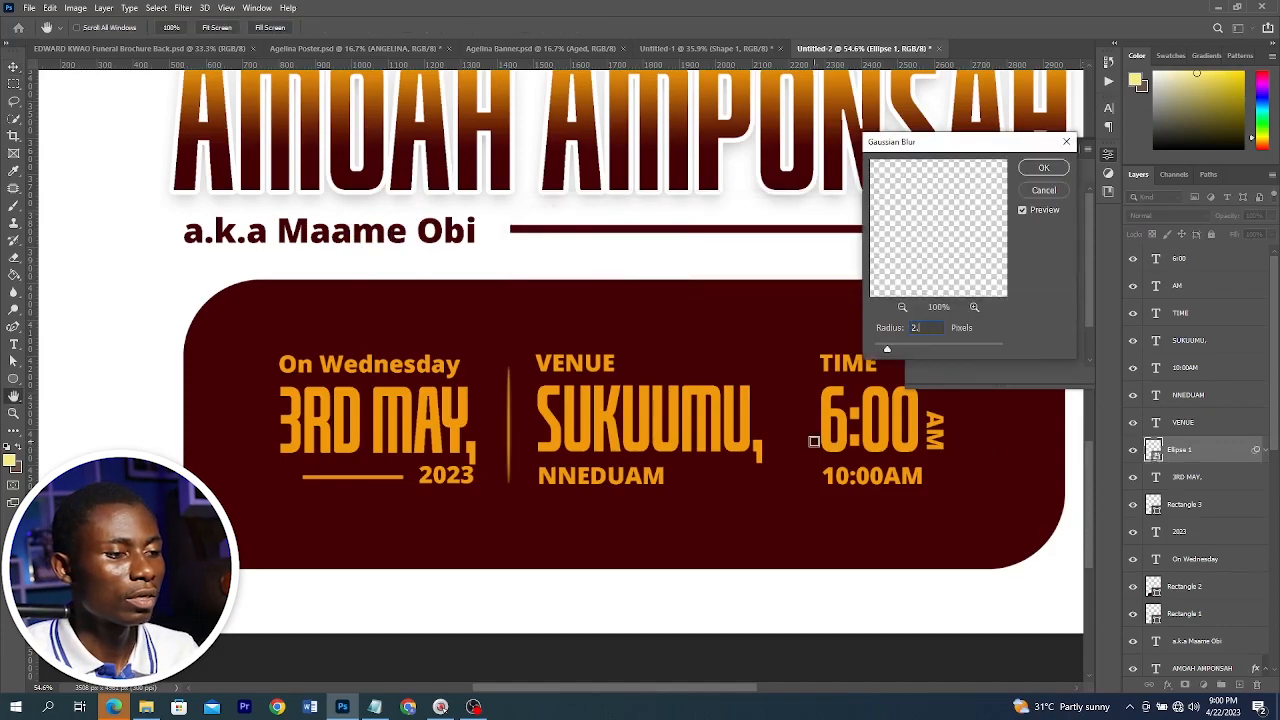
text(2.0)
click(1045, 171)
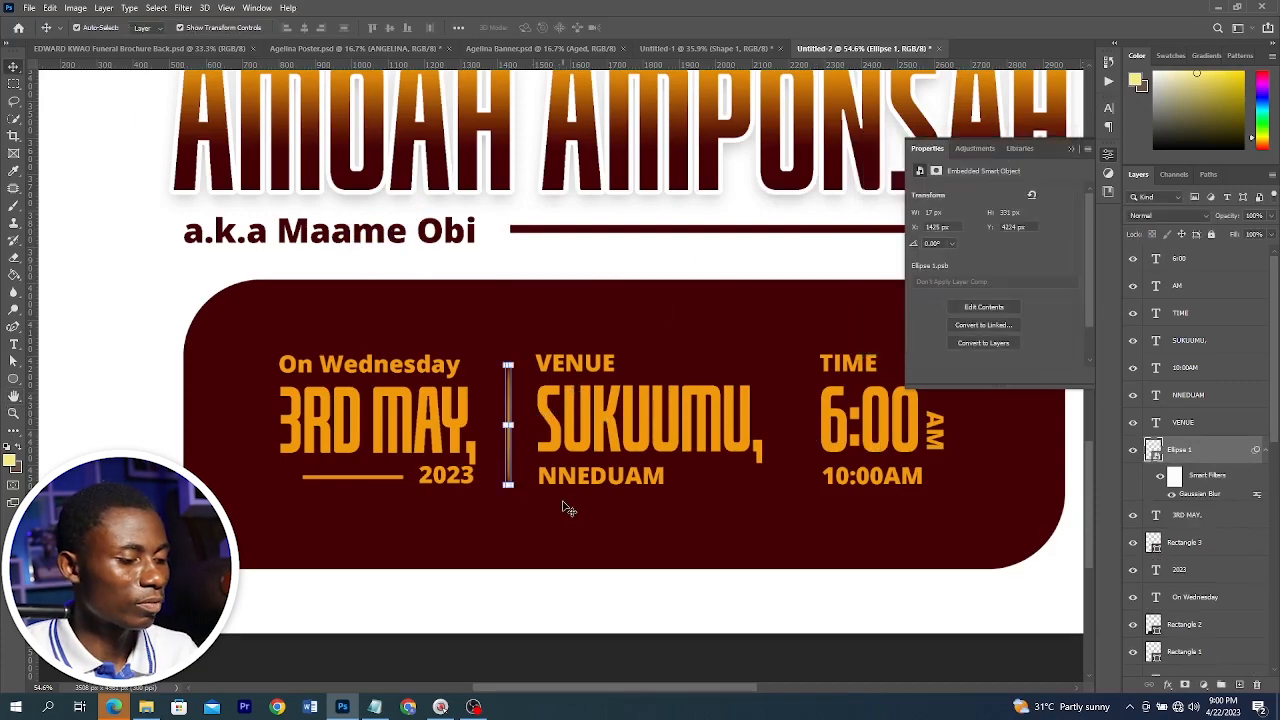
Duplicate the blurred divider and place the copy between the venue and time blocks
key(ctrl+j)
ctrl+click(597, 606)
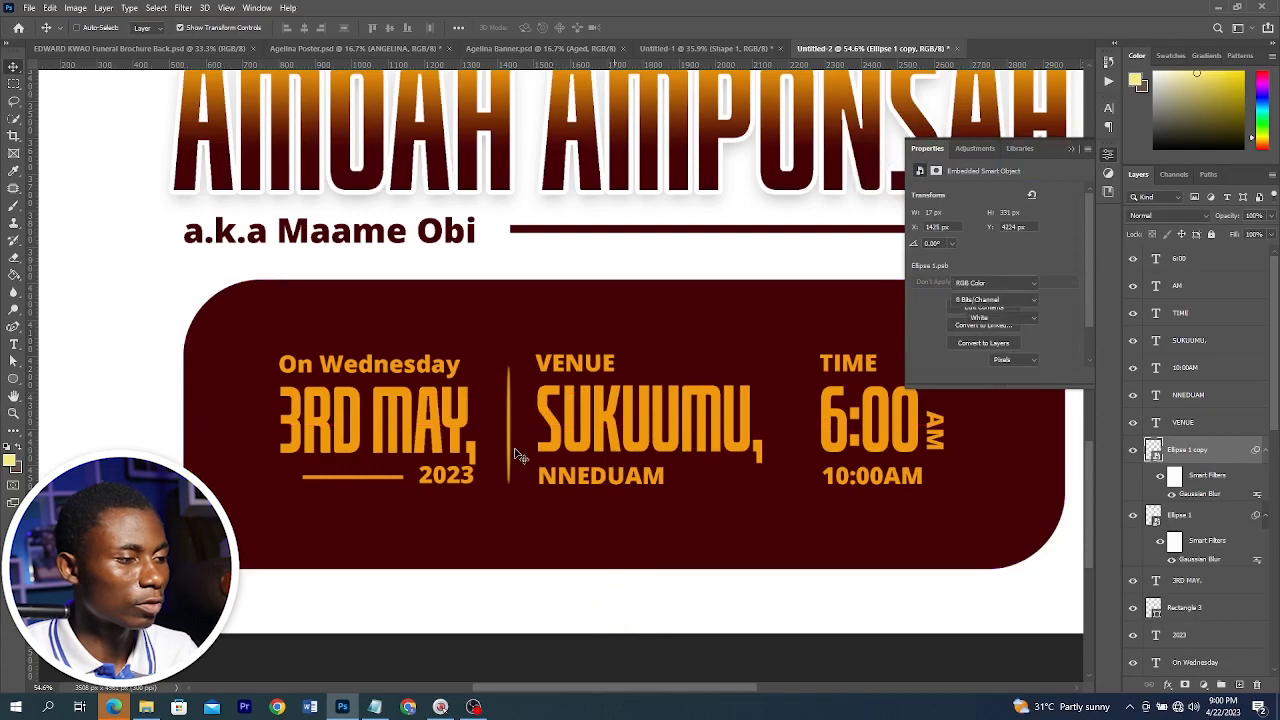
drag(515, 447, 786, 429)
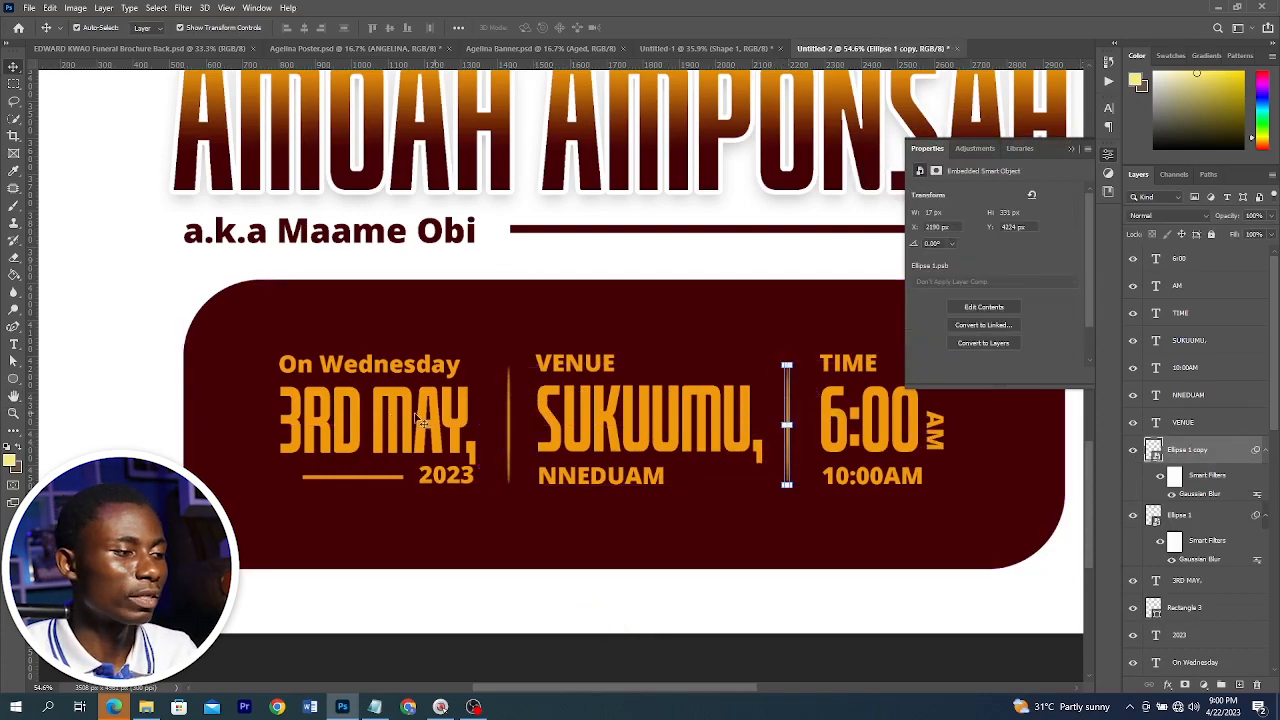
click(358, 416)
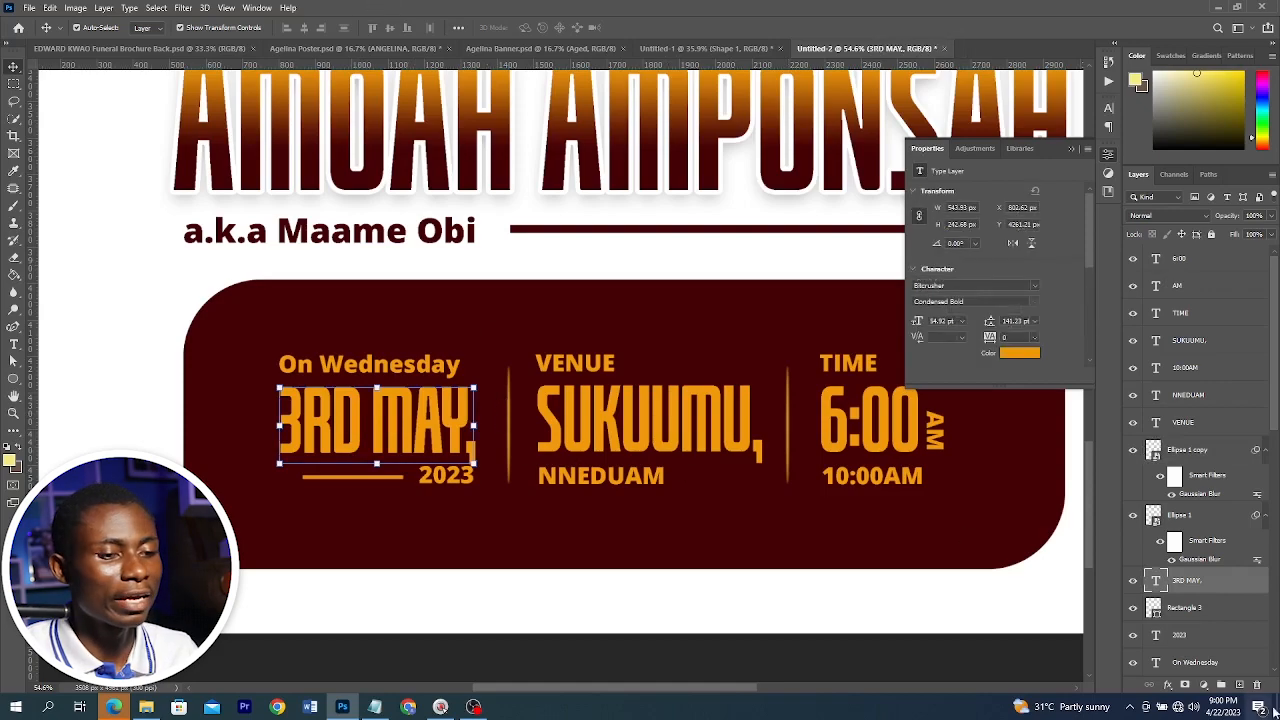
Add a Gradient Overlay to the 3RD MAY, text layer using a gold preset gradient
click(1170, 684)
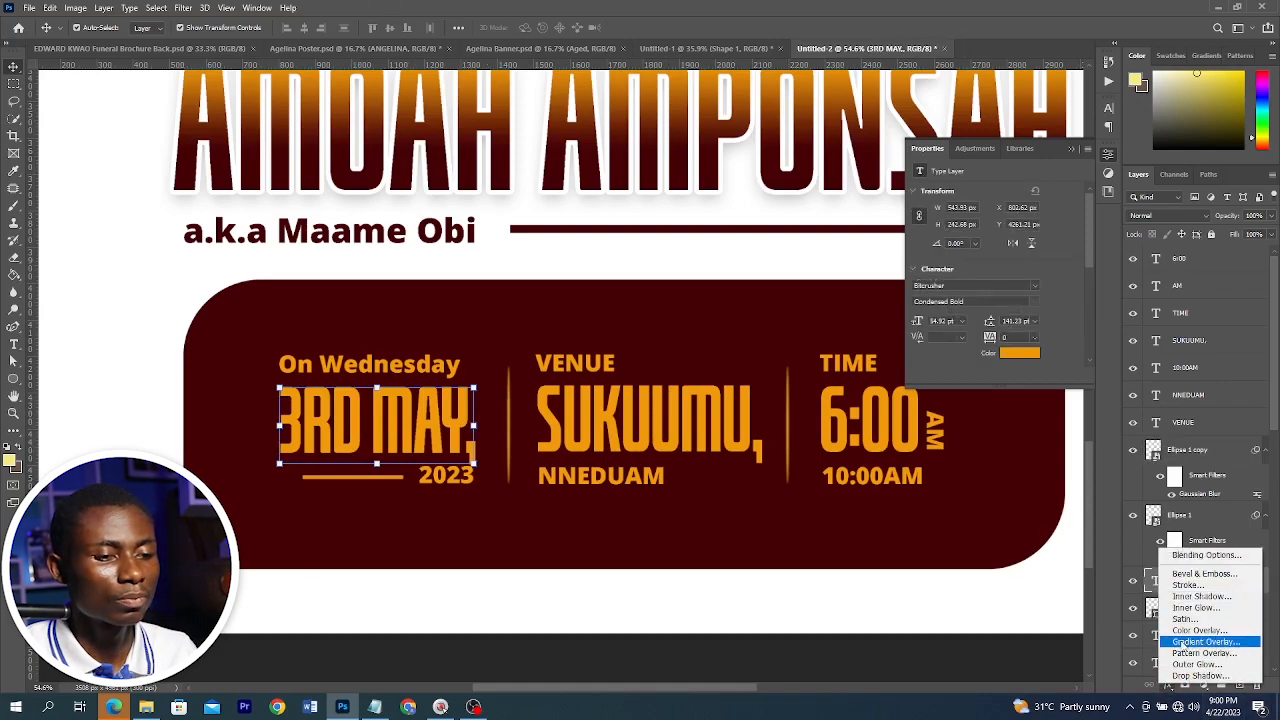
click(1181, 640)
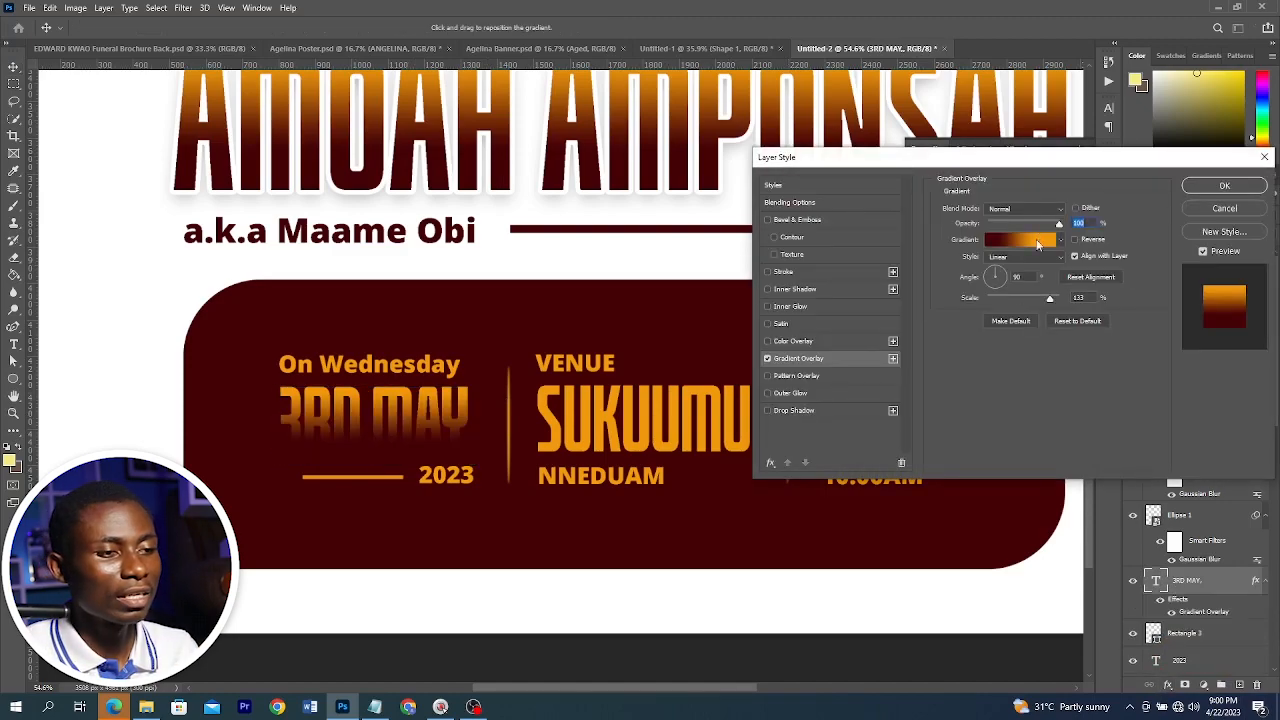
click(1015, 240)
scroll(933, 197, down, 3)
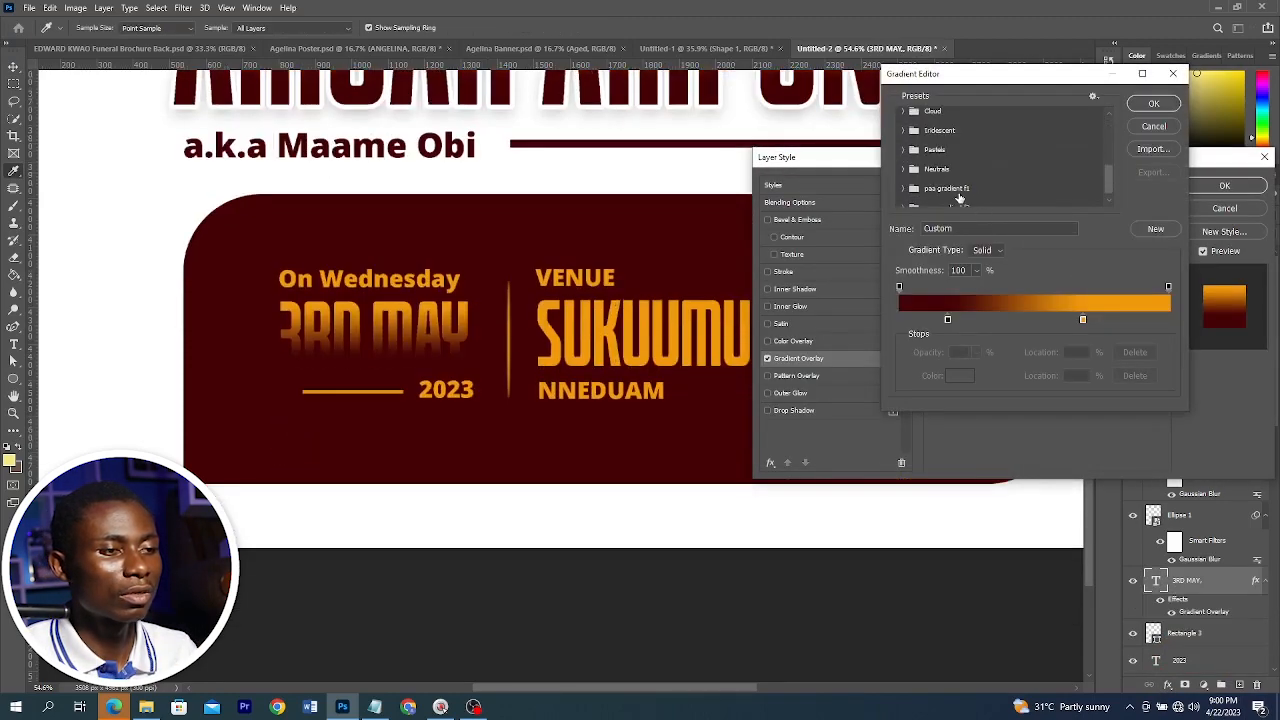
click(907, 197)
click(984, 195)
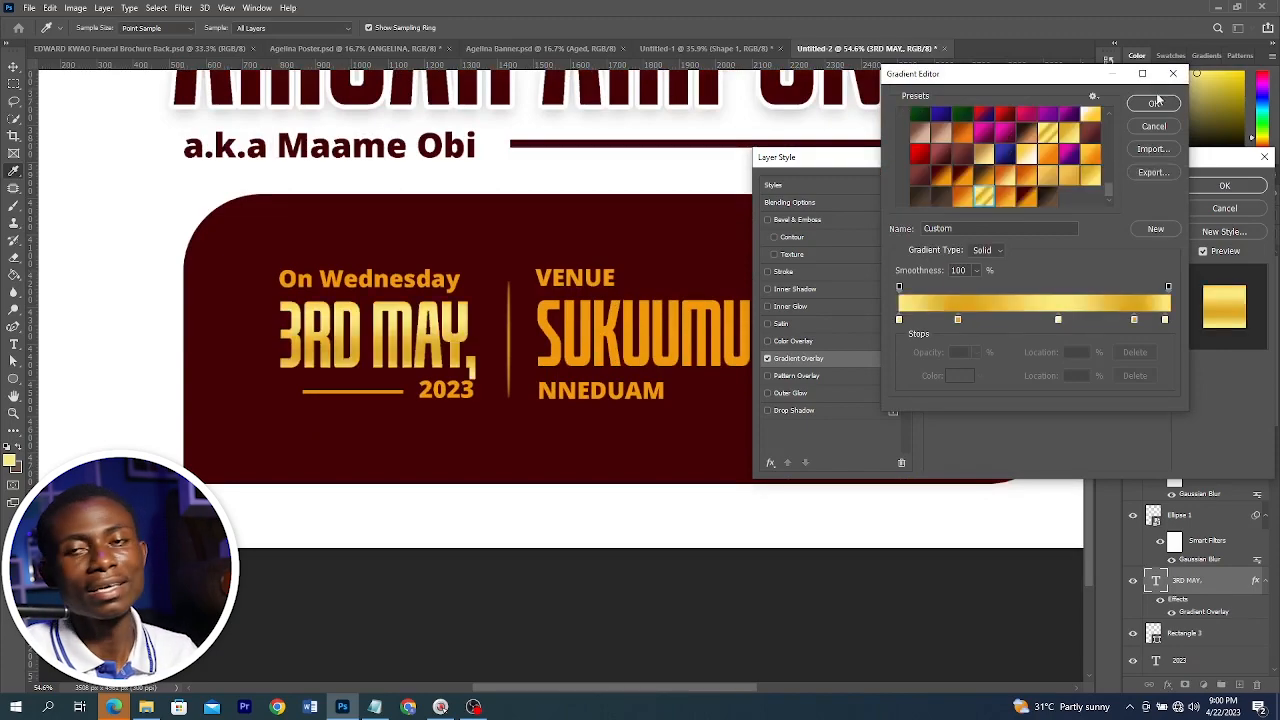
Set the second gradient stop's colour to #daa61f and confirm the gradient overlay
click(899, 320)
click(950, 375)
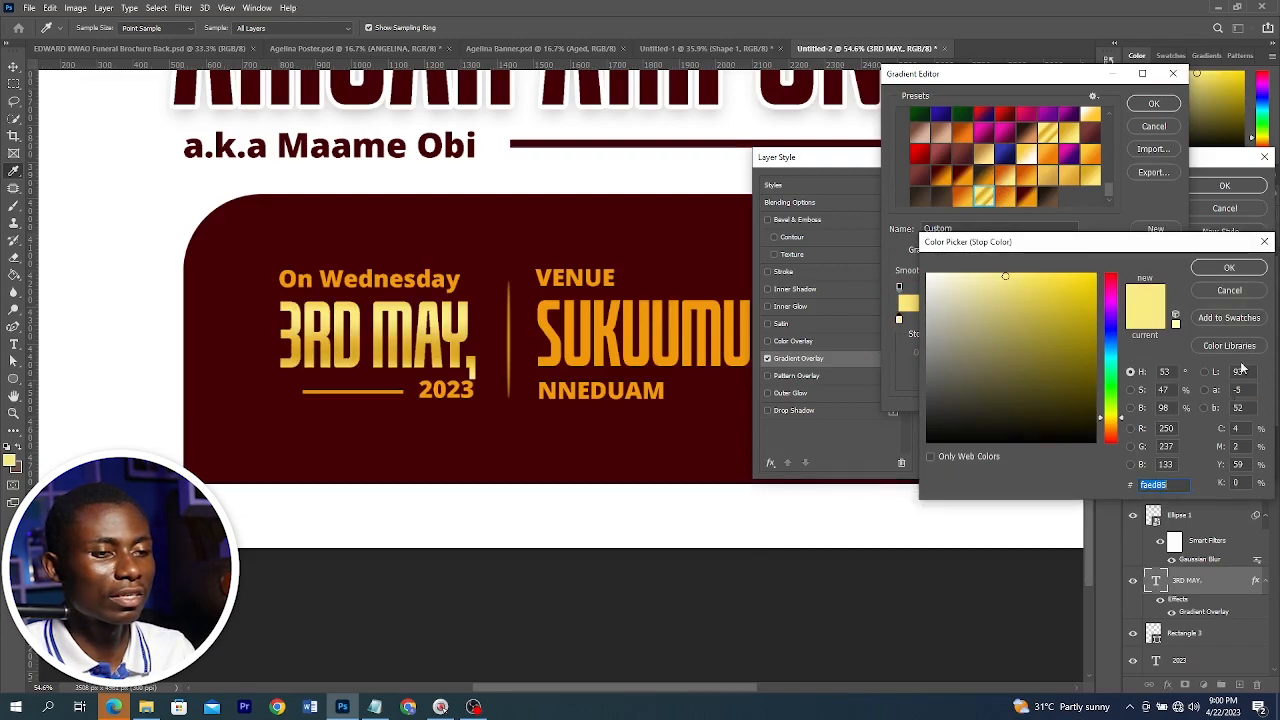
click(1229, 268)
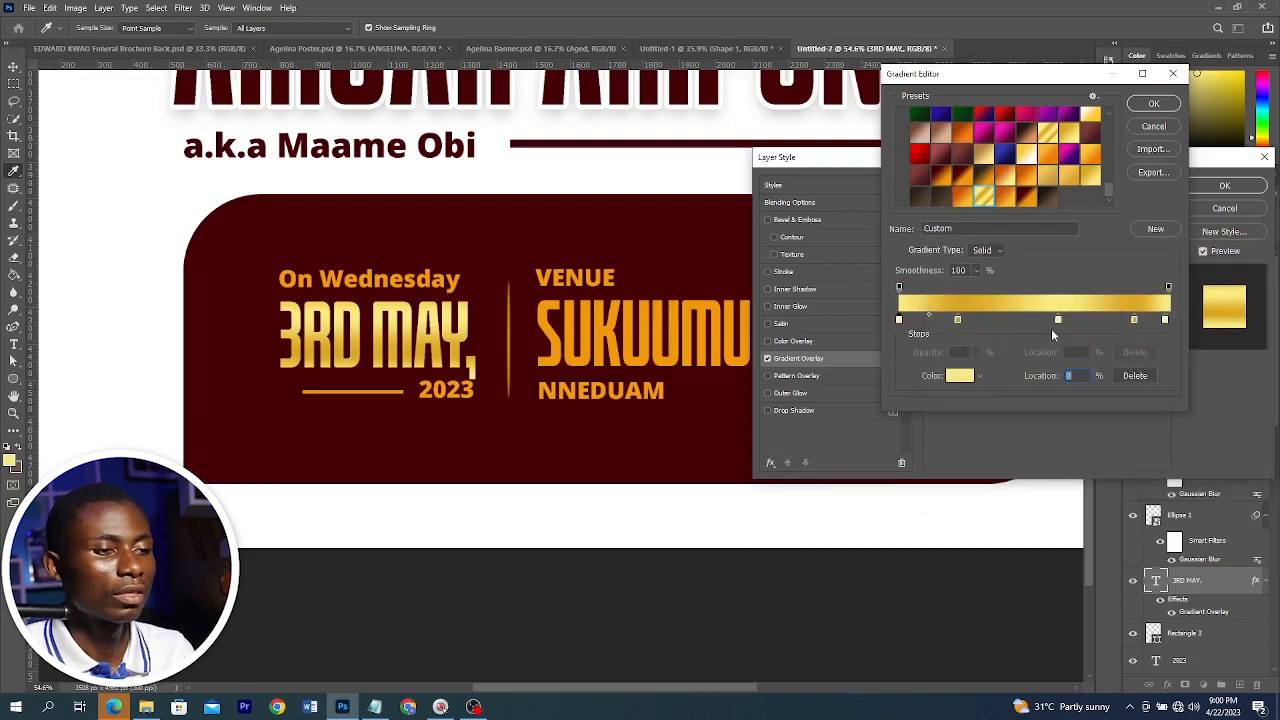
click(958, 319)
click(960, 375)
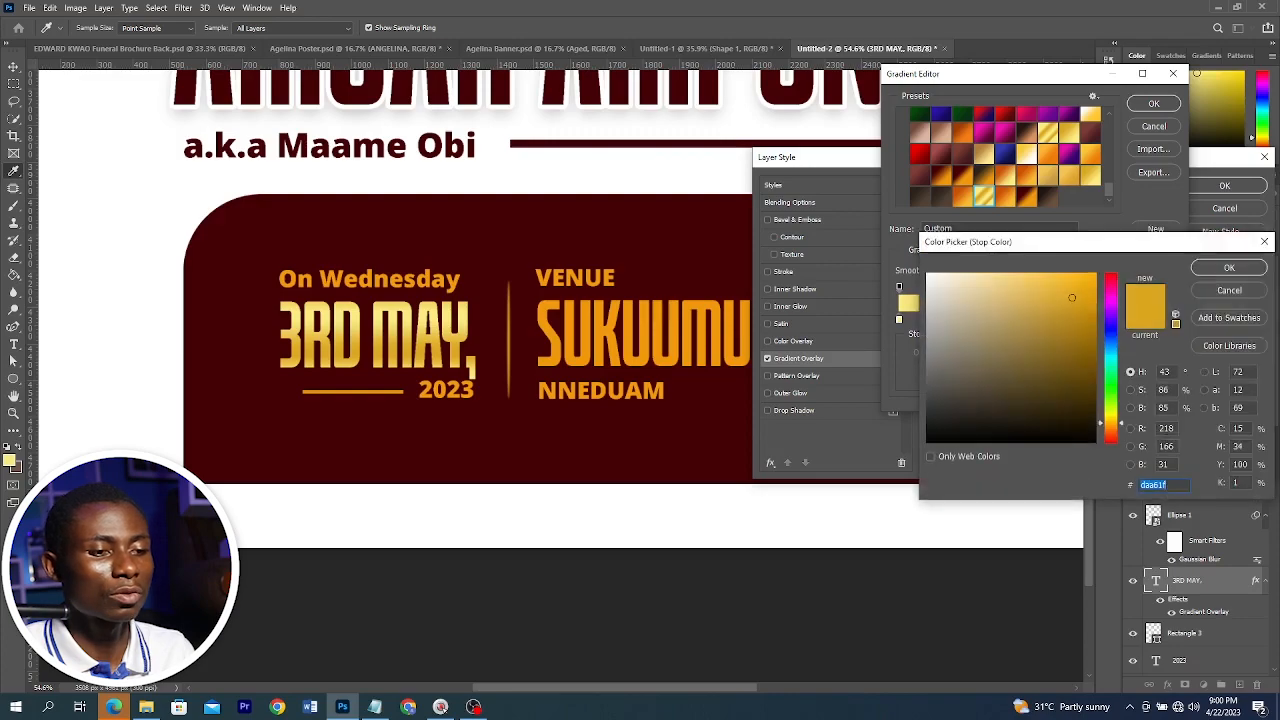
key(Return)
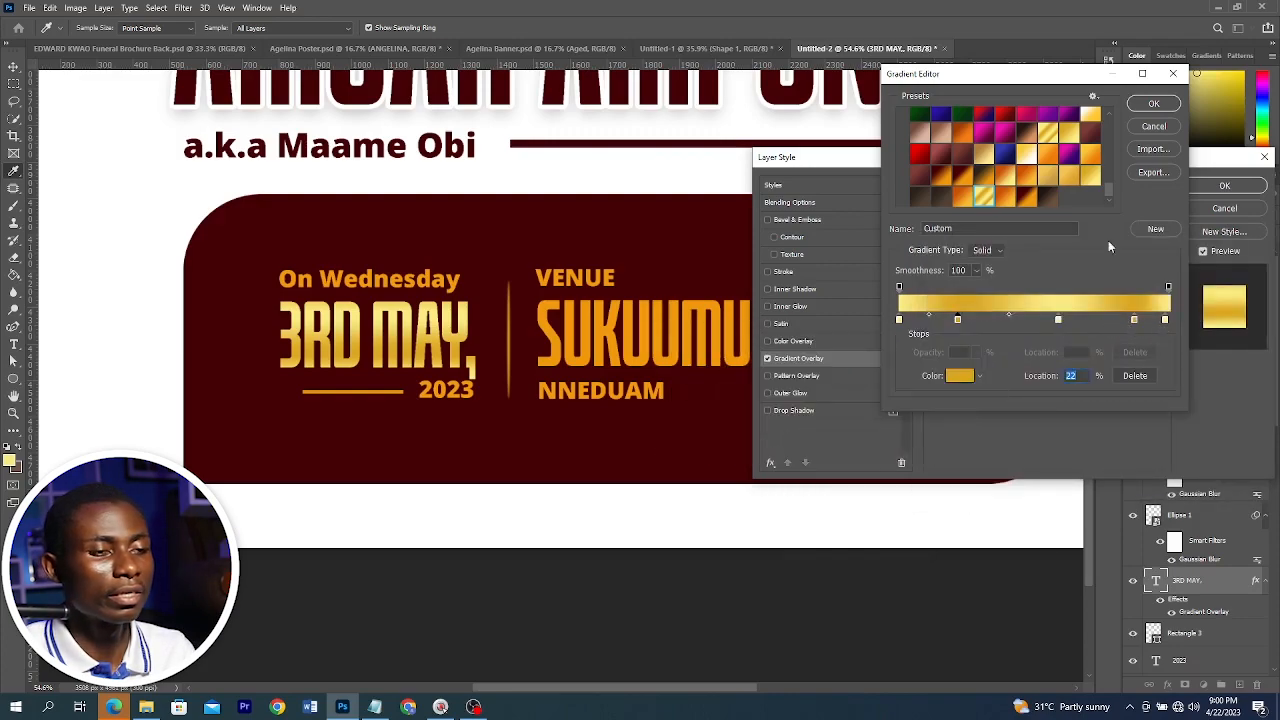
click(1153, 105)
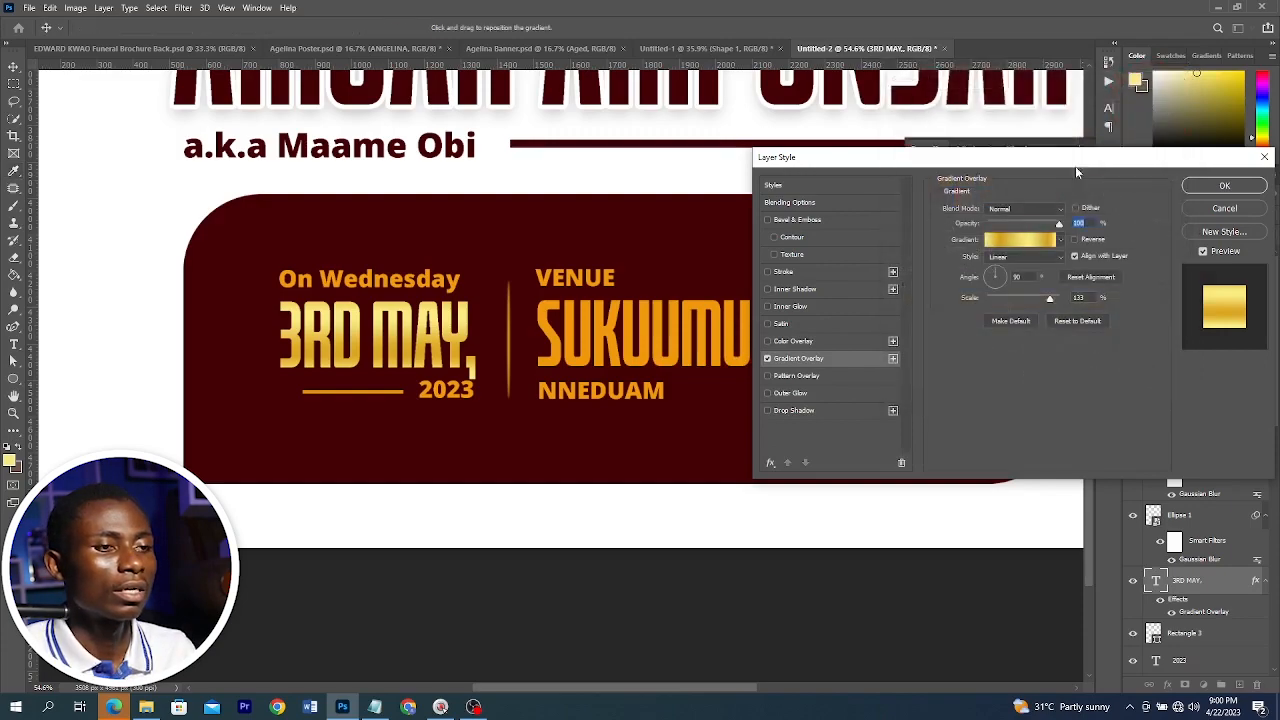
click(1196, 187)
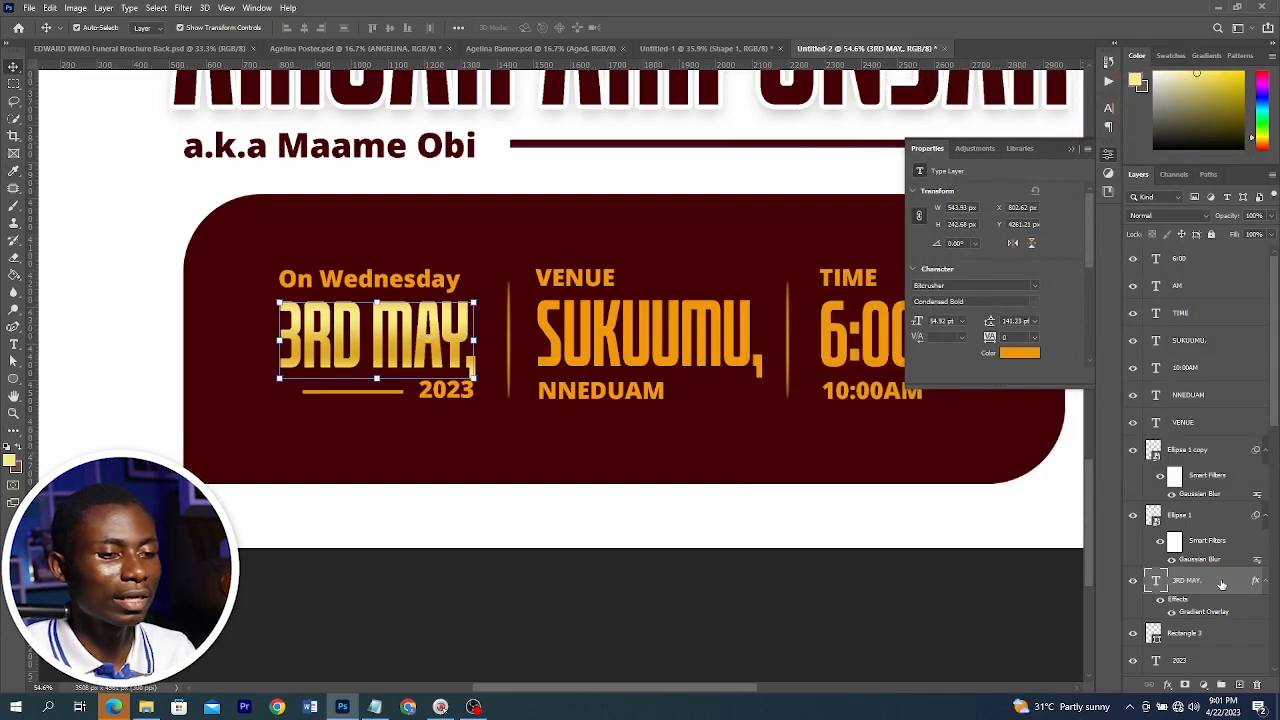
Copy the date's layer style and paste it onto the SUKUUMU, and 6:00 text layers
right_click(1221, 584)
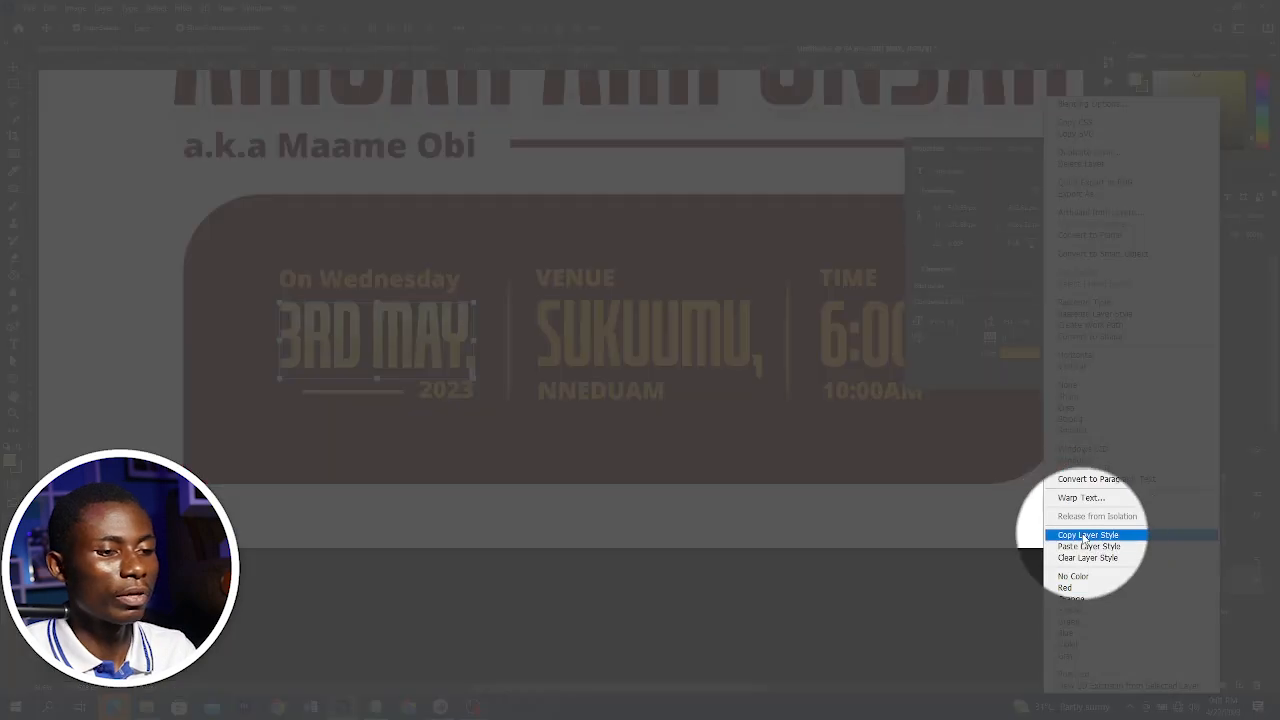
click(1085, 536)
click(710, 348)
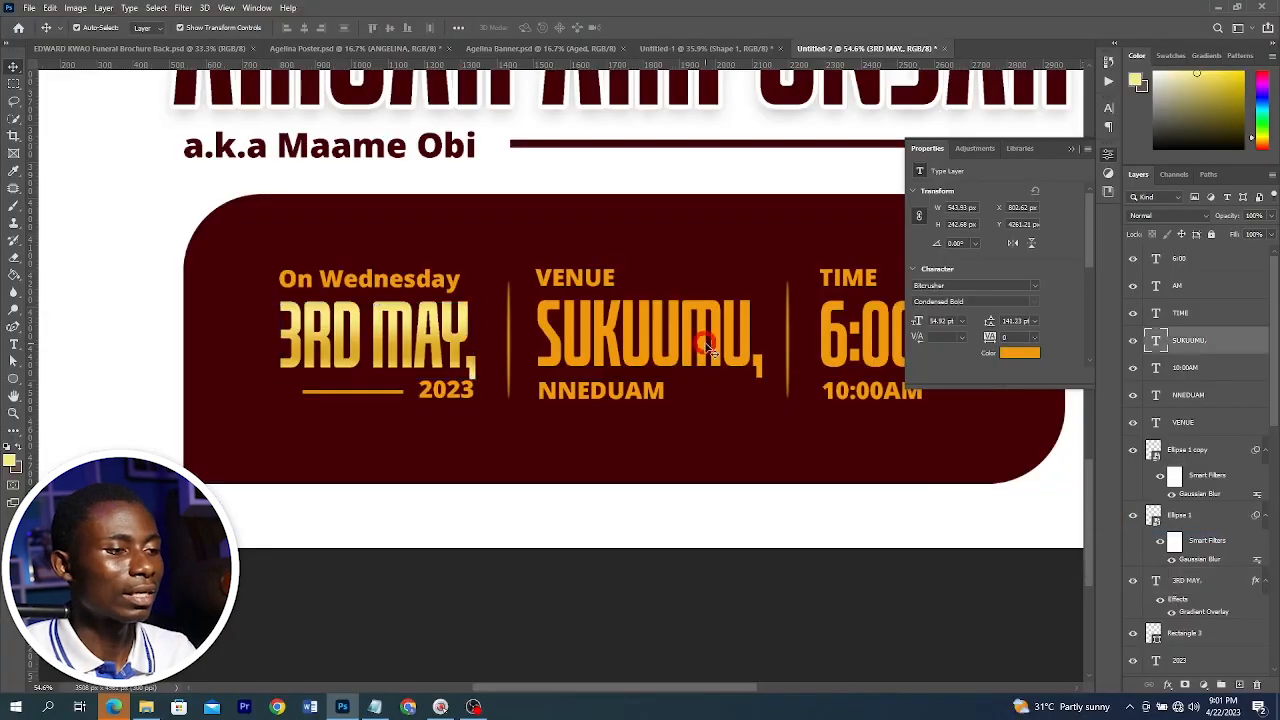
right_click(1242, 342)
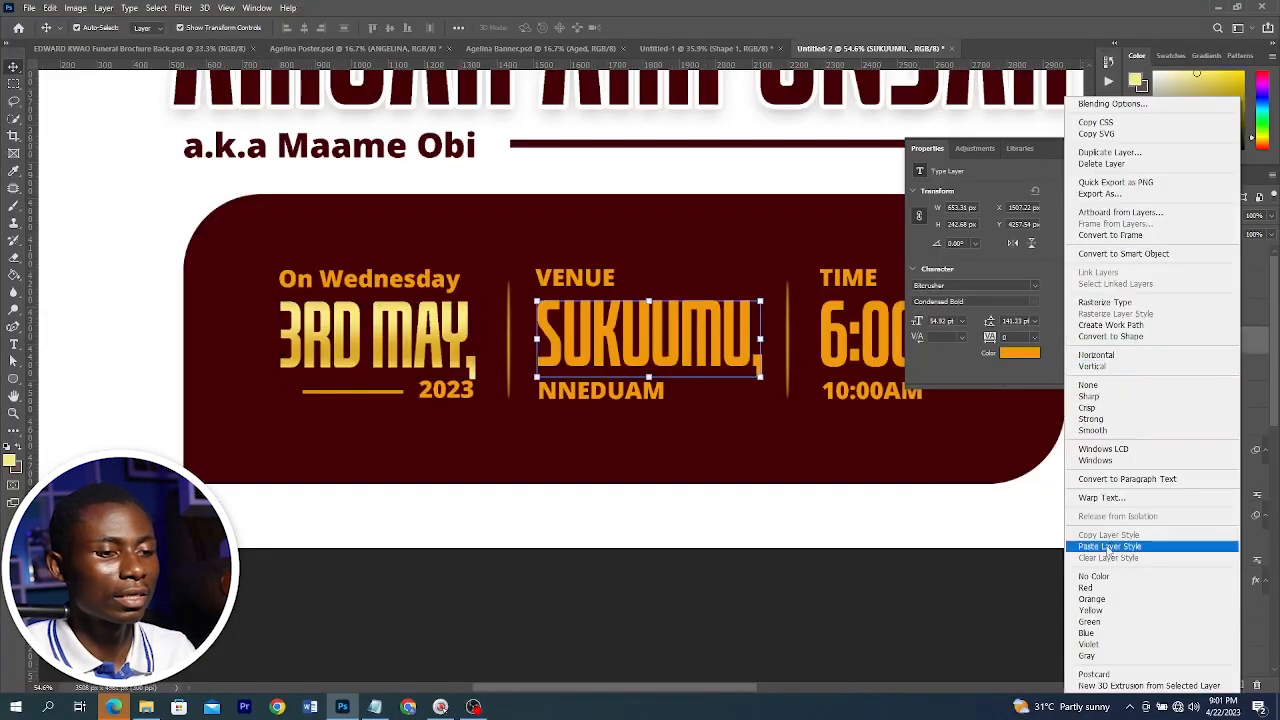
click(1108, 547)
right_click(1197, 437)
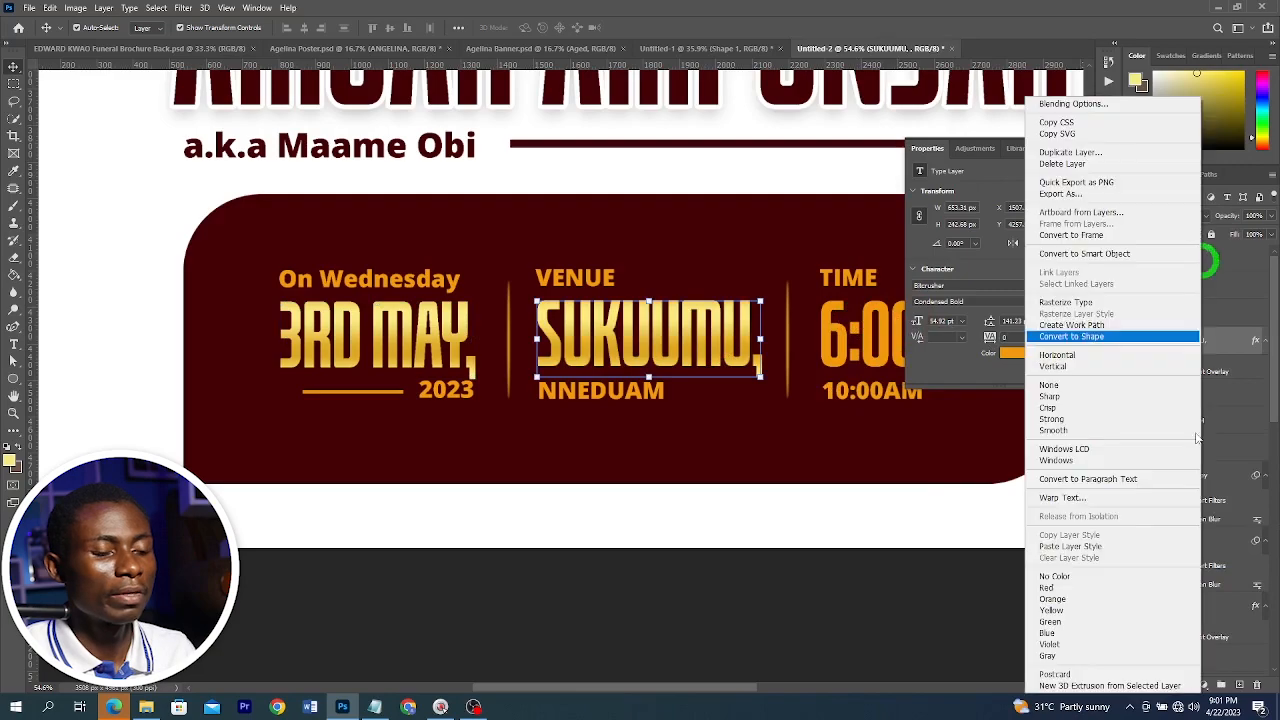
click(1074, 547)
Select the 2023, NNEDUAM and 10:00AM text lines and set their colour to #ecd058
click(446, 390)
shift+click(556, 391)
shift+click(867, 390)
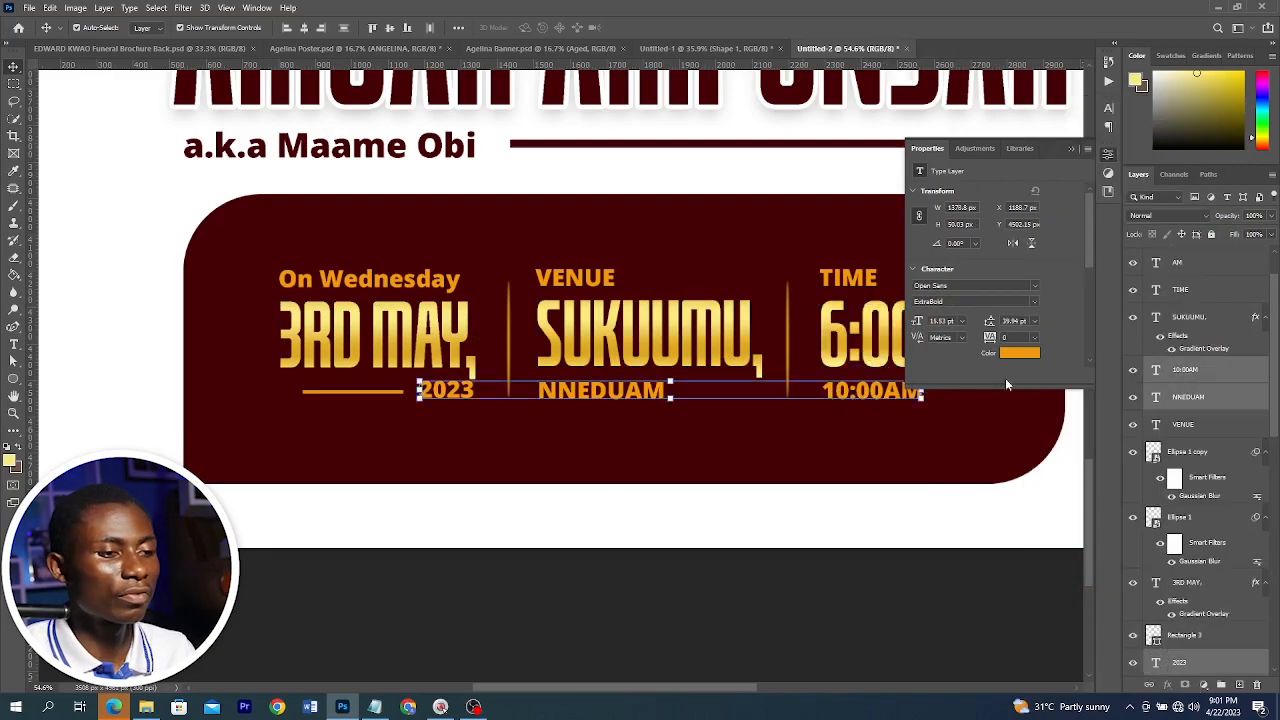
click(1017, 355)
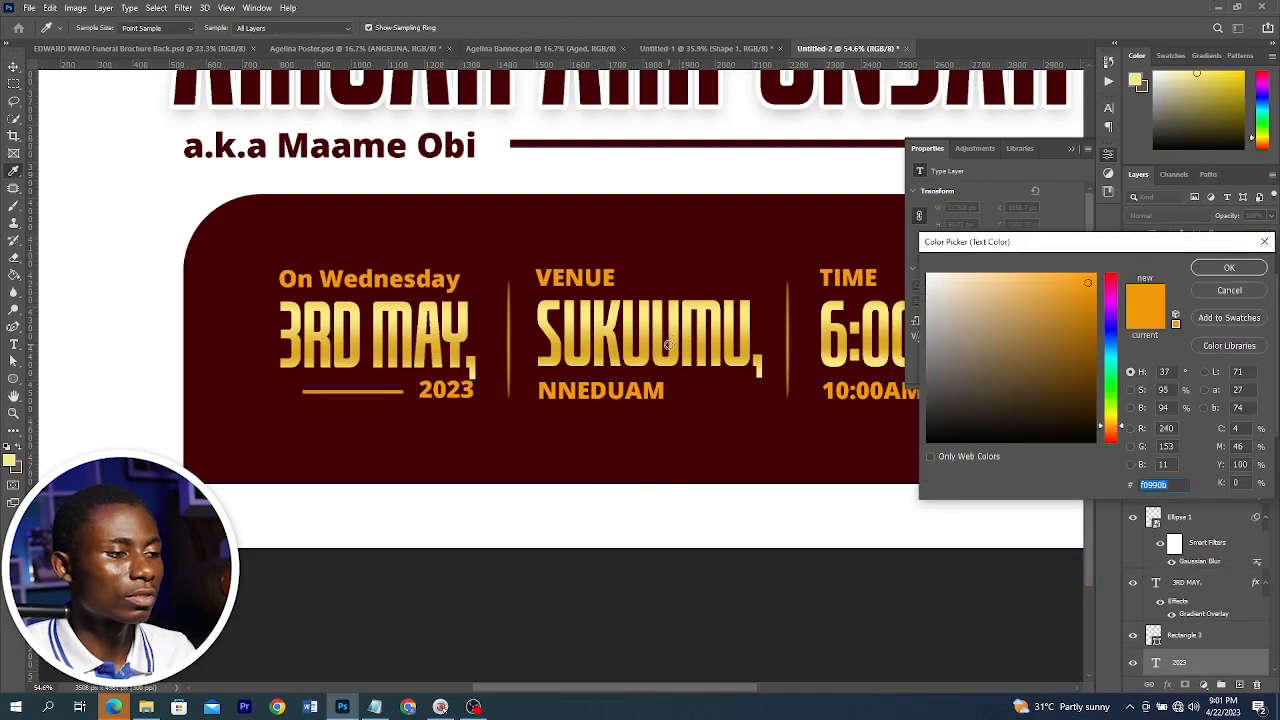
click(668, 331)
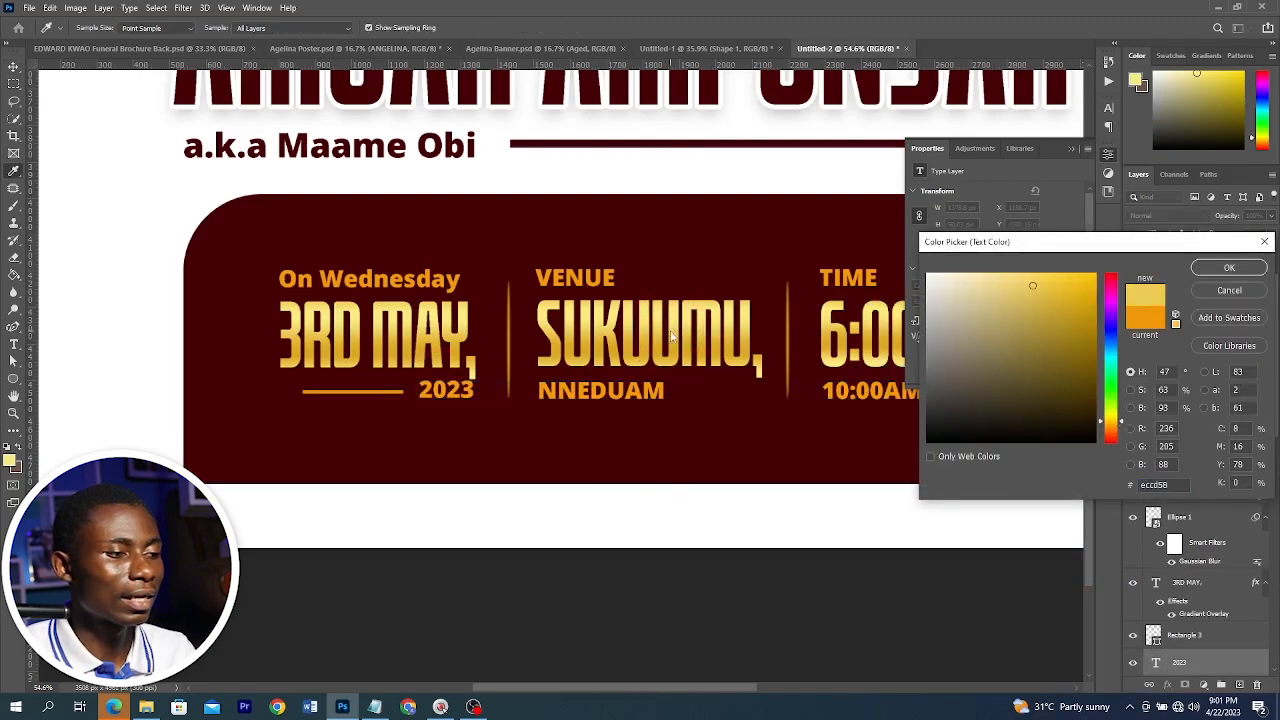
click(1229, 268)
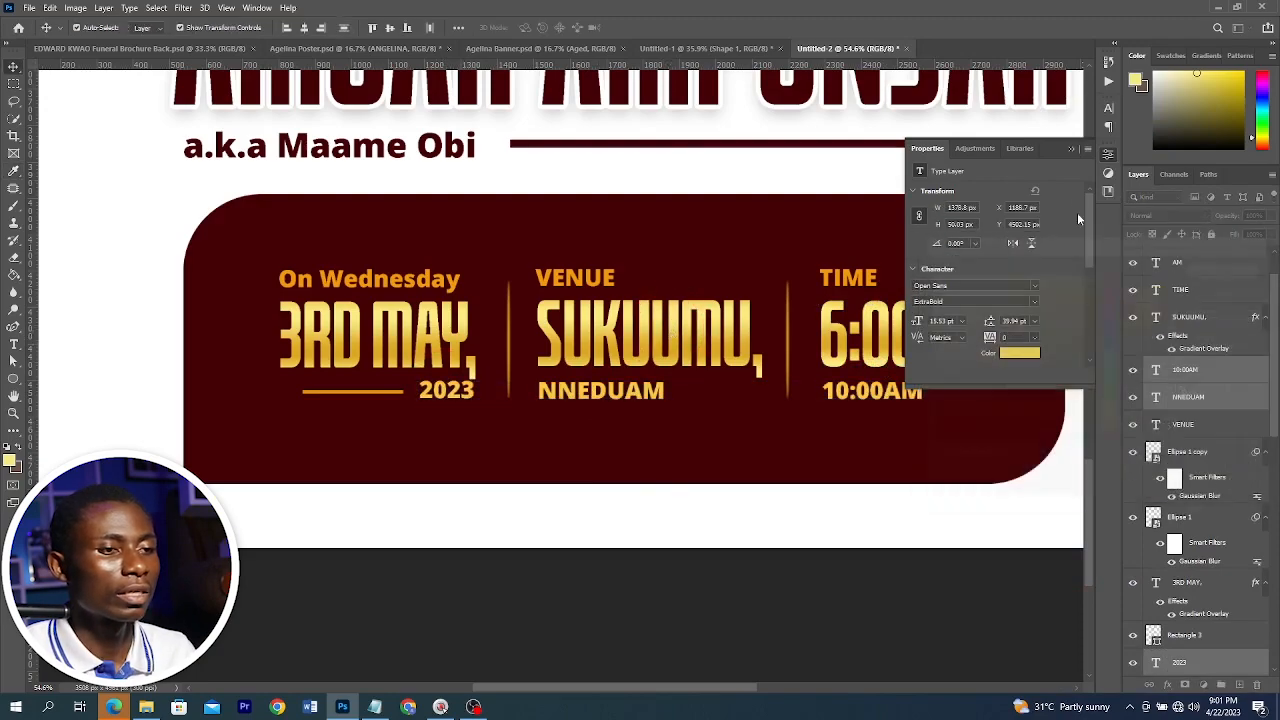
click(1071, 150)
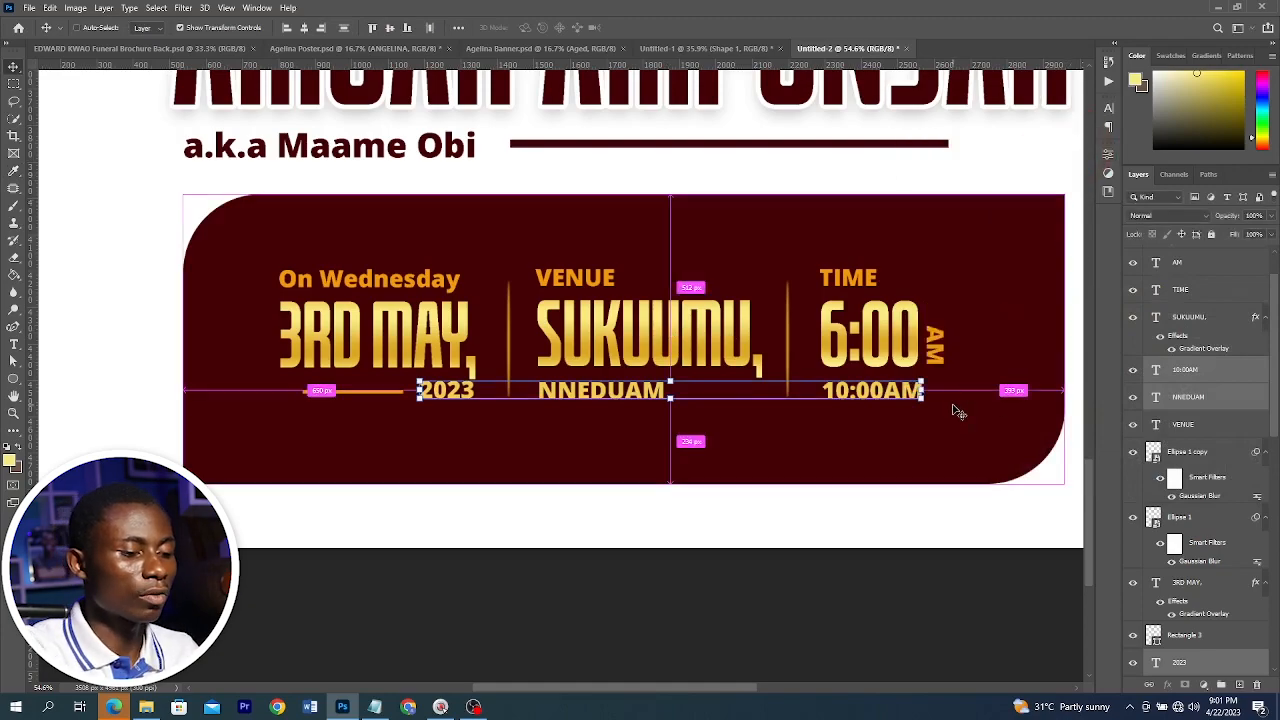
Draw a yellow rectangle strip about 1584 by 85 px beneath the date, venue and time blocks
key(ctrl+0)
click(648, 634)
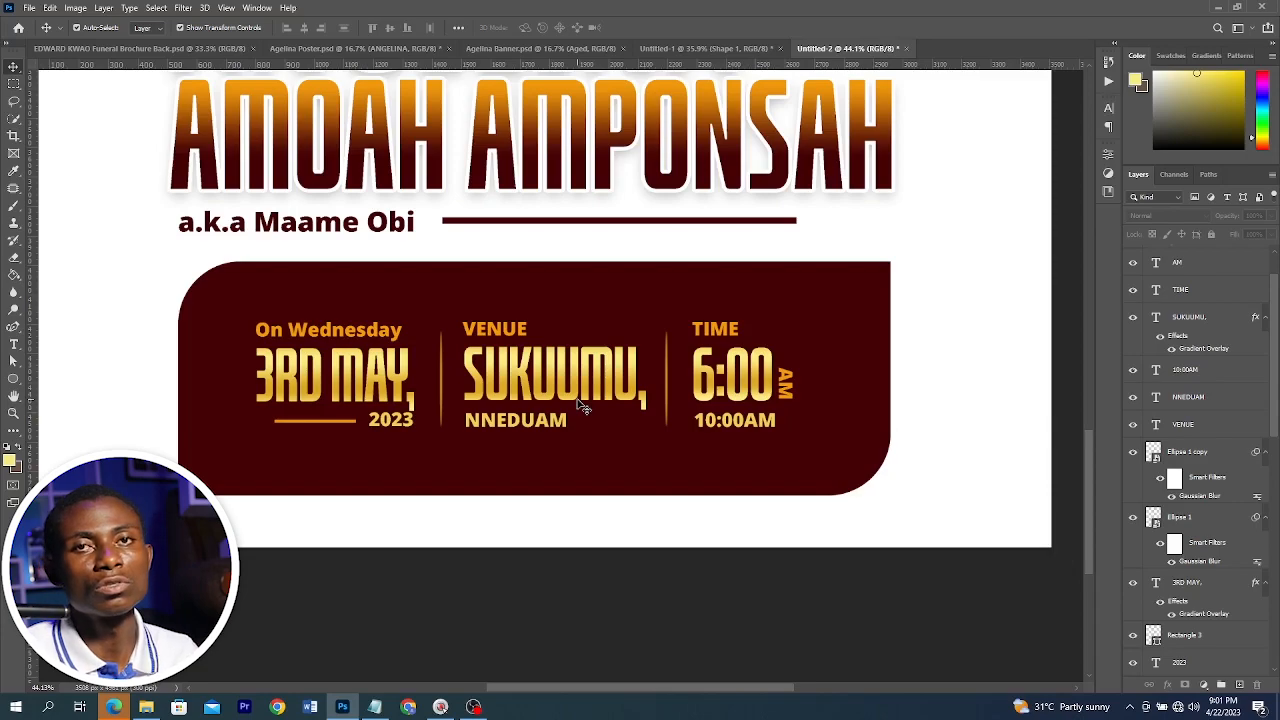
scroll(585, 407, up, 1)
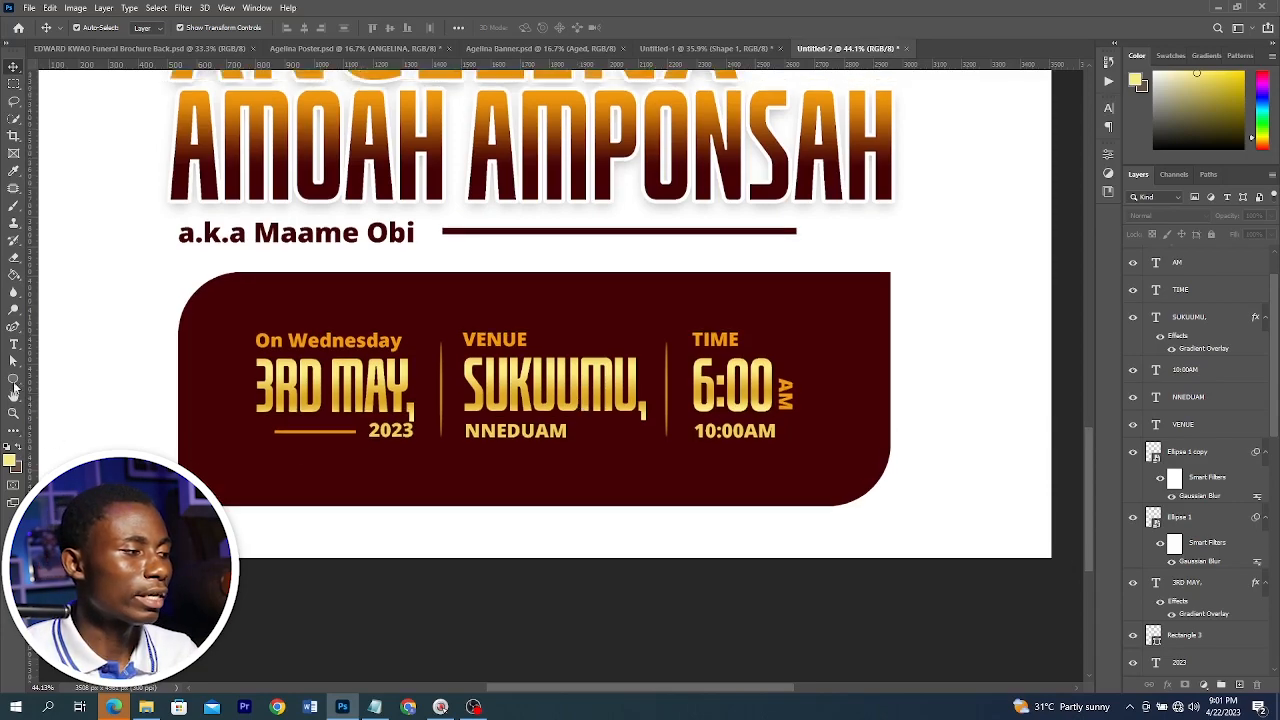
right_click(14, 388)
click(58, 378)
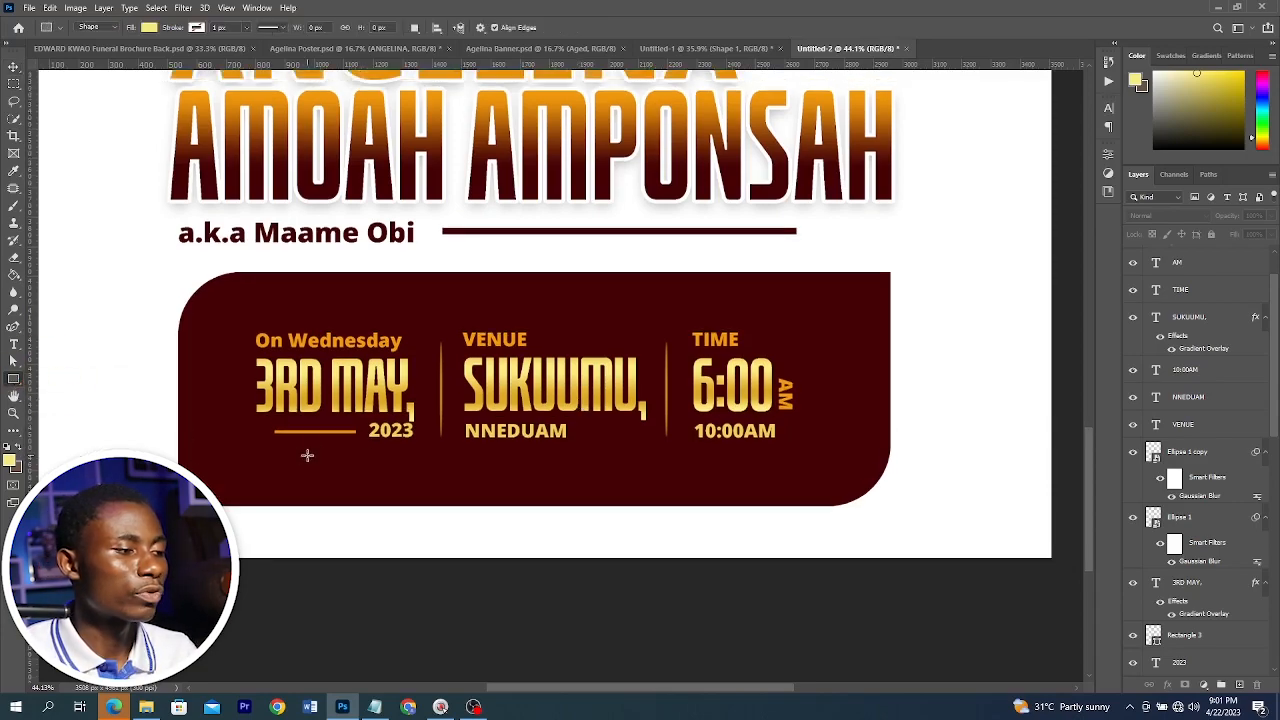
drag(281, 453, 794, 489)
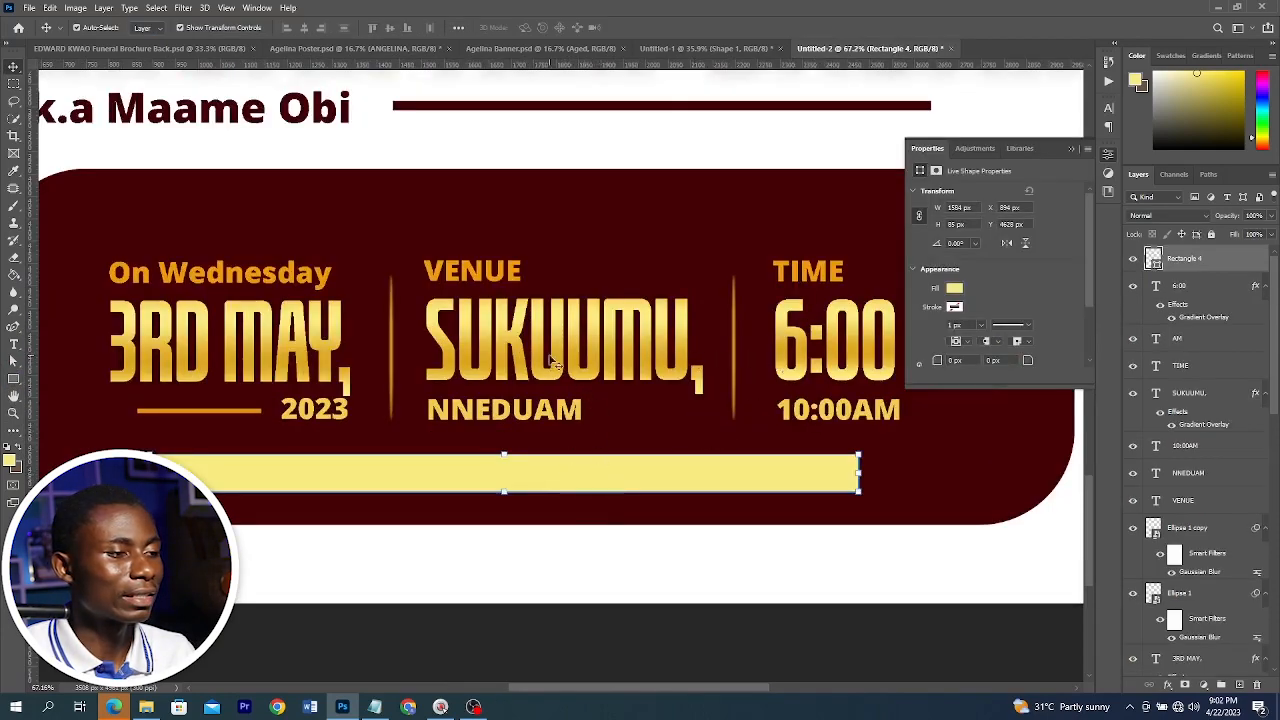
click(572, 472)
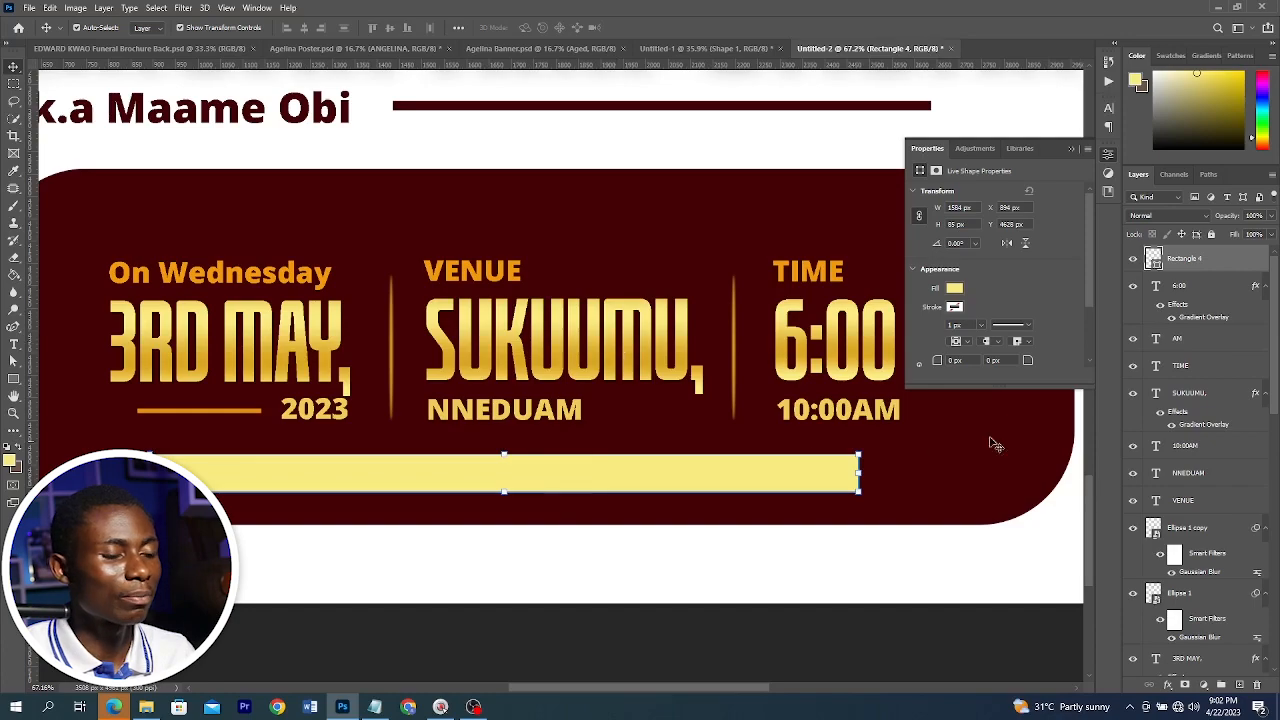
Paste the gold gradient layer style onto the strip and set its gradient angle to 0°
right_click(1207, 262)
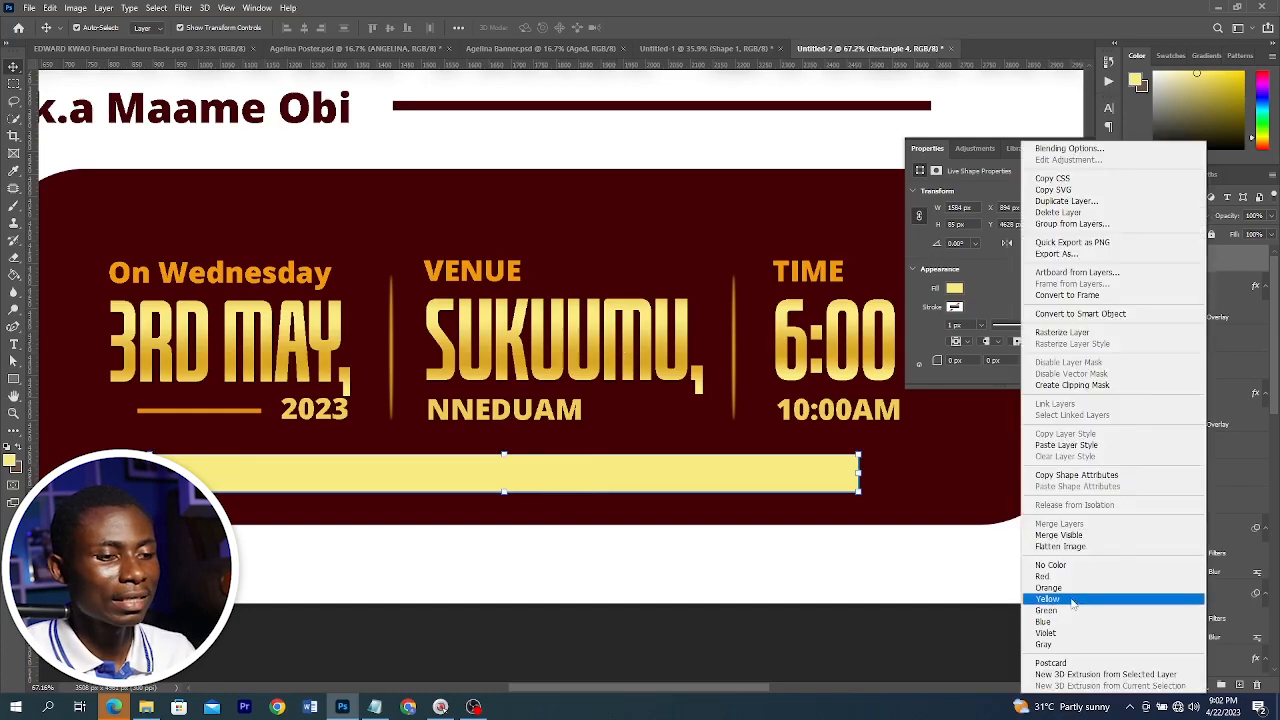
click(1070, 445)
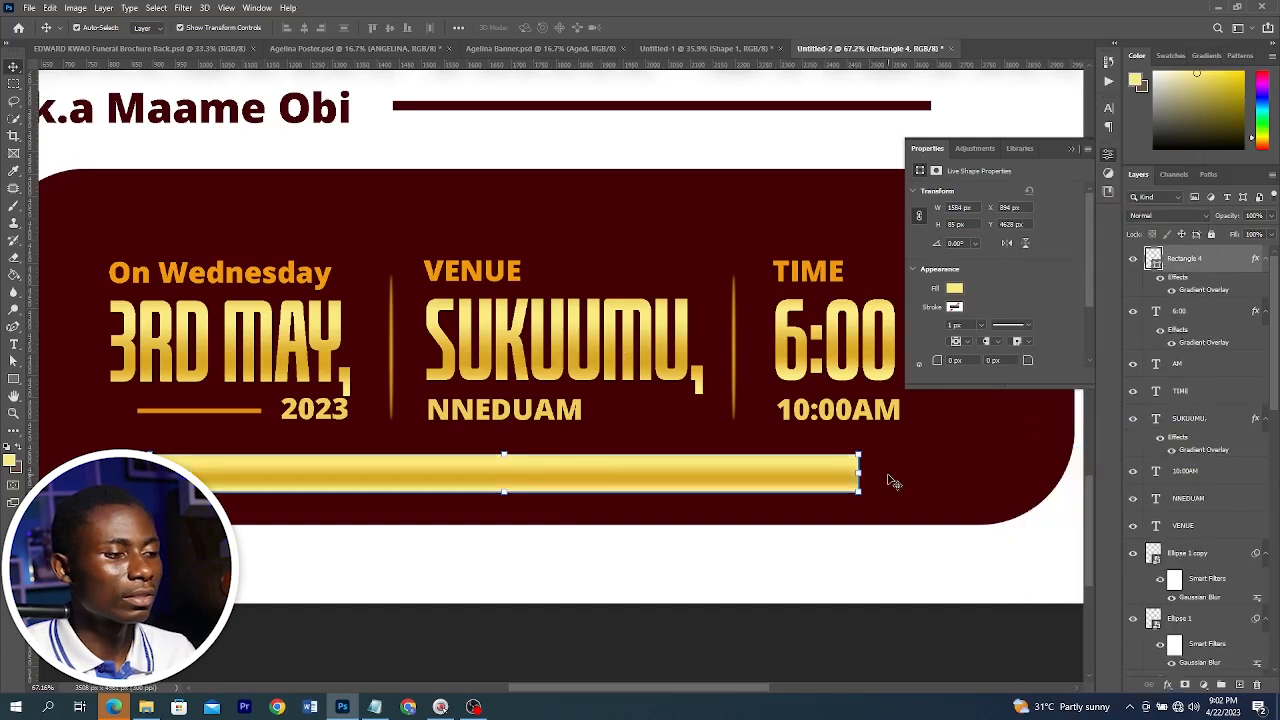
click(1187, 289)
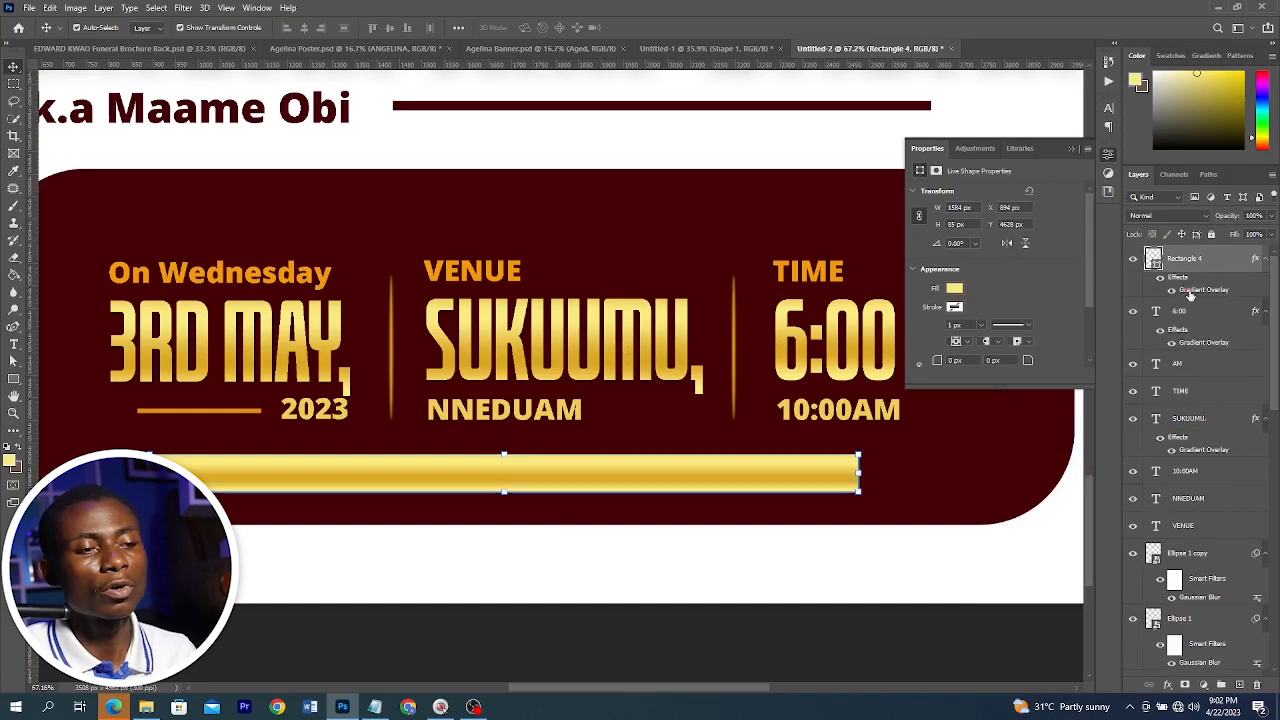
double_click(1189, 290)
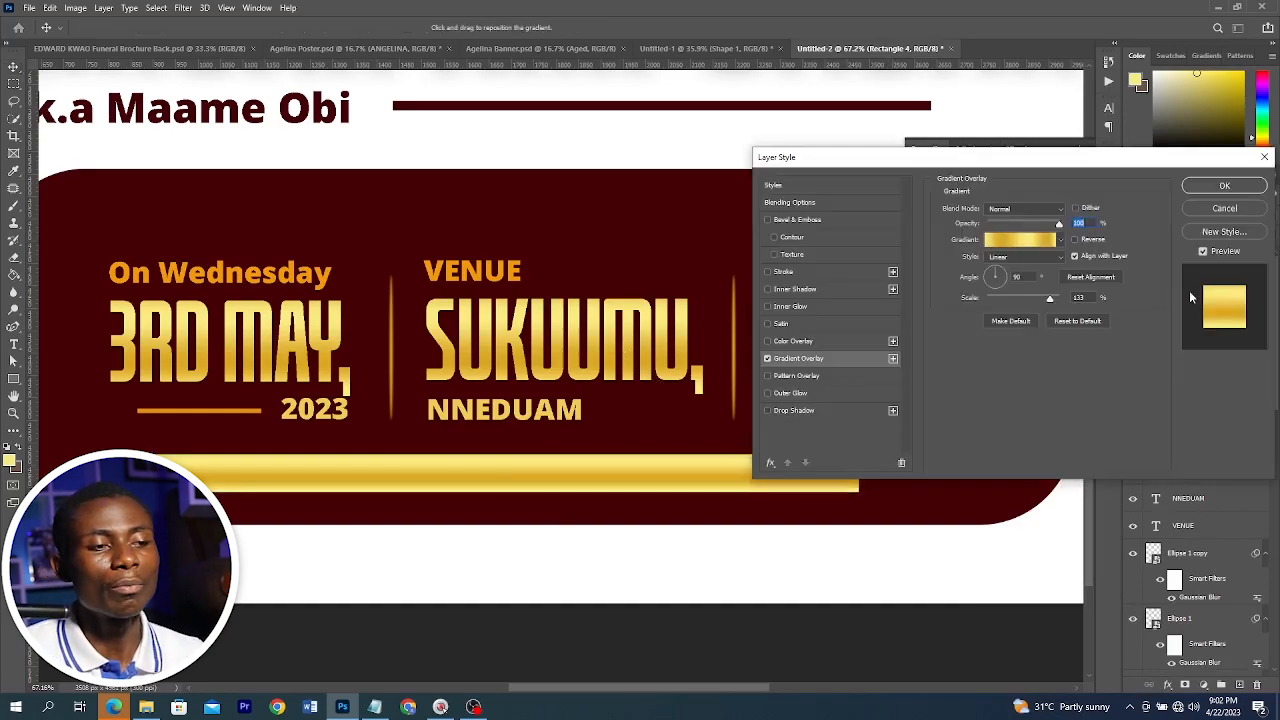
text(0)
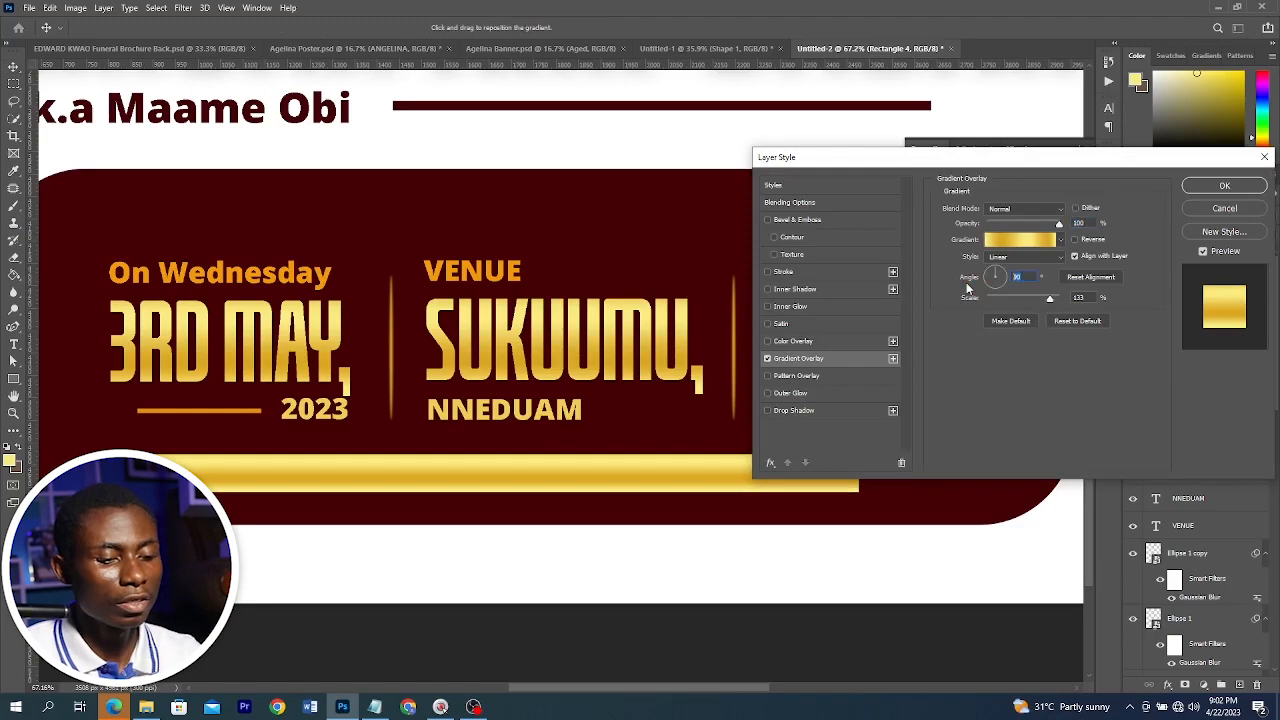
click(1225, 185)
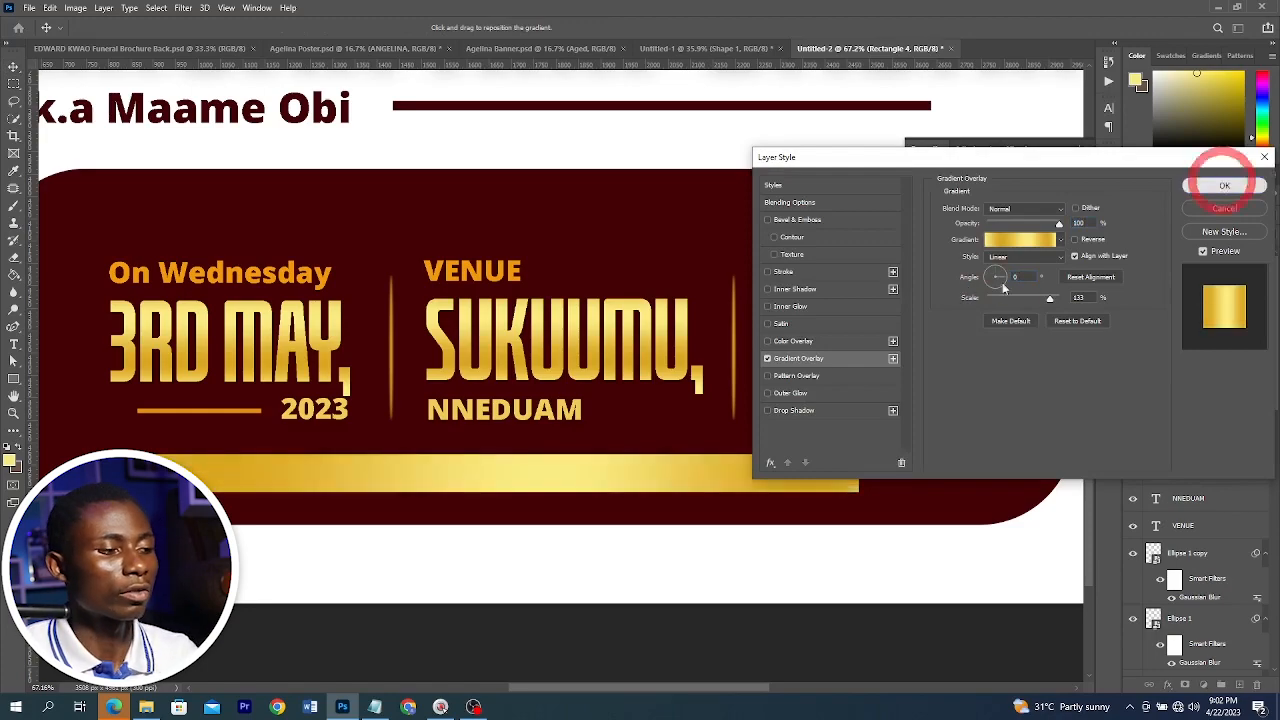
Nudge the gold strip down slightly
key(Down)
key(Down)
key(Down)
key(Down)
key(Down)
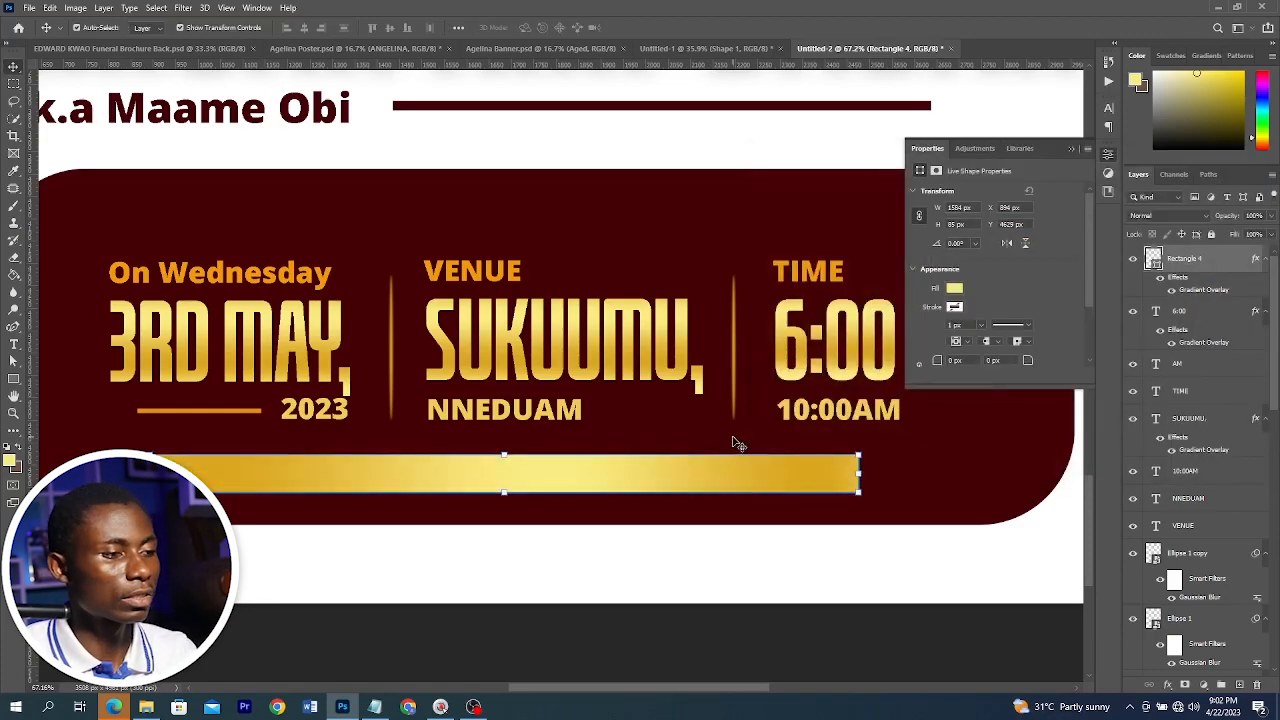
Copy the line ALL FRIENDS AND SYMPATHIZERS ARE CORDIALLY INVITED from Notepad and paste it as text on the strip
key(t)
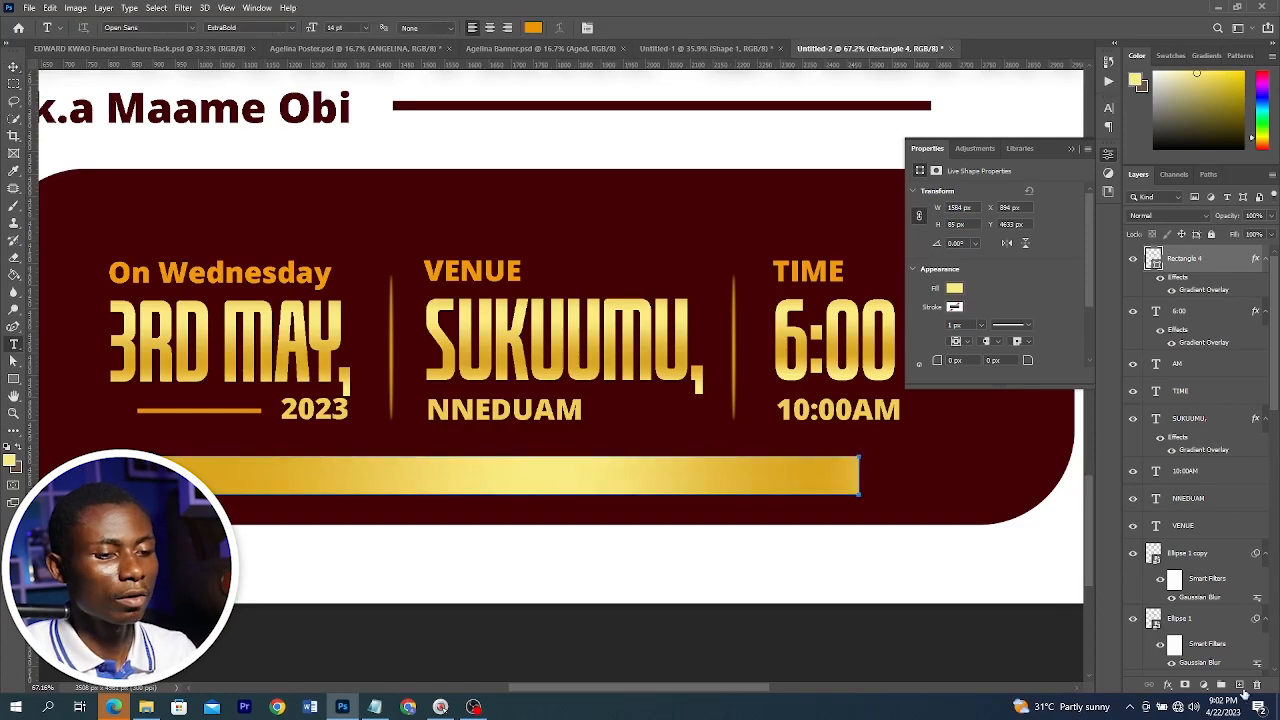
click(1240, 686)
click(258, 482)
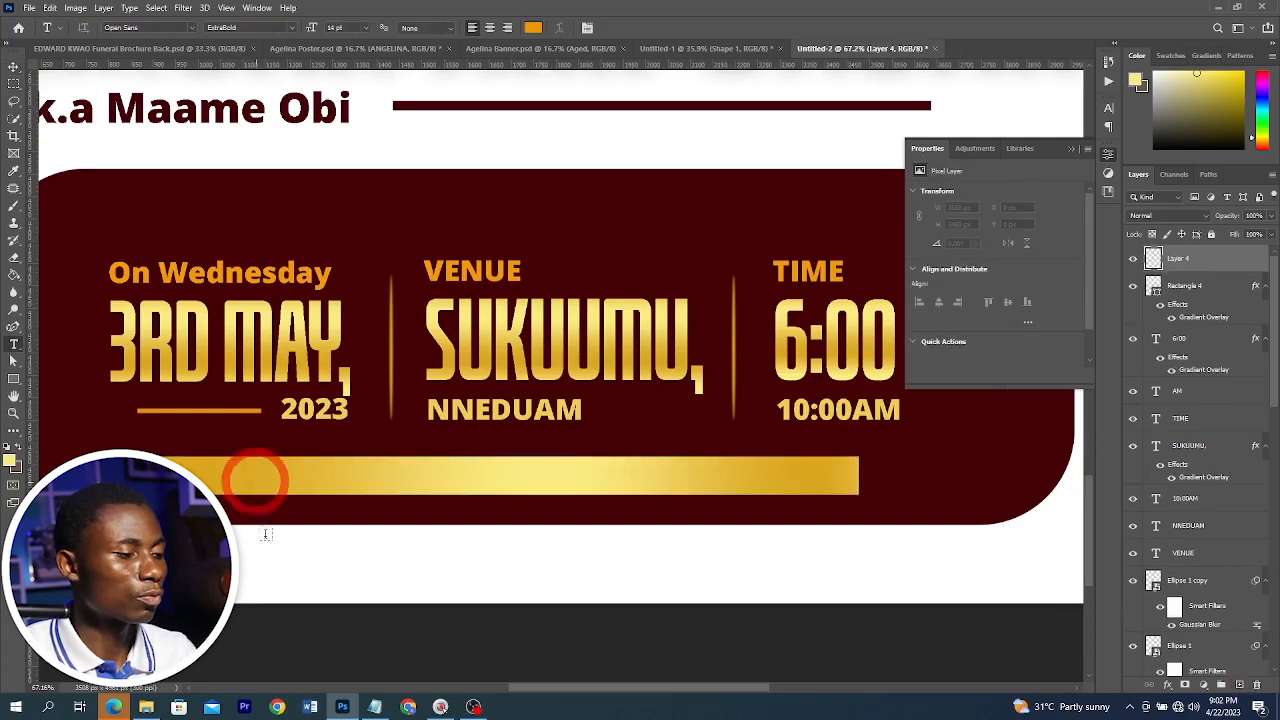
key(alt+Tab)
drag(556, 524, 277, 534)
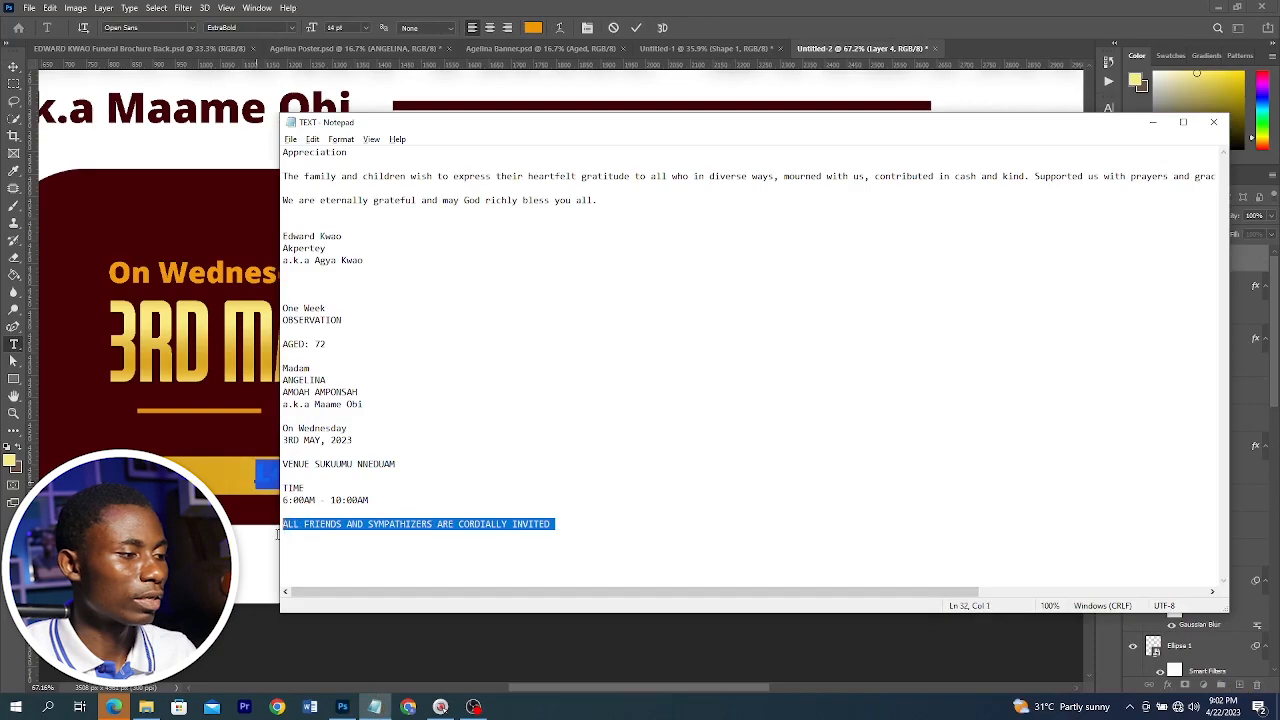
key(ctrl+c)
key(alt+Tab)
key(ctrl+v)
key(ctrl+Return)
key(v)
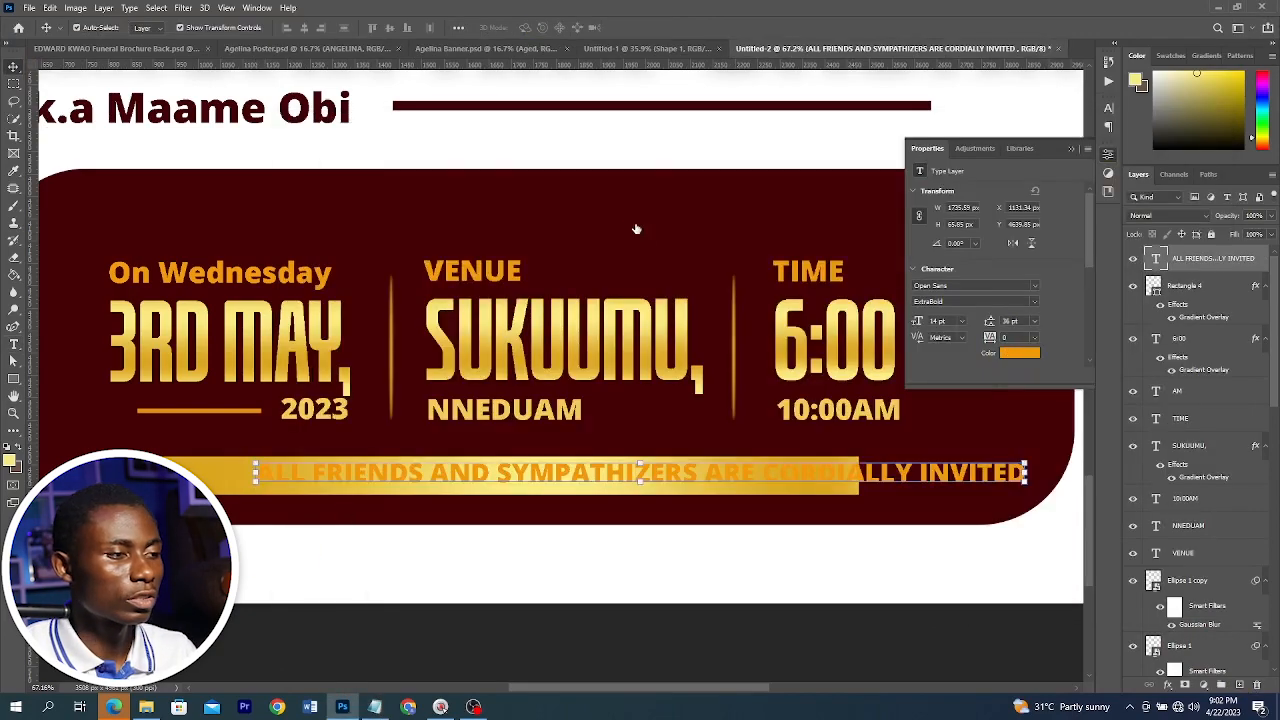
Set the invitation text colour to maroon #430105 and scale the text down to fit inside the gold strip
click(644, 224)
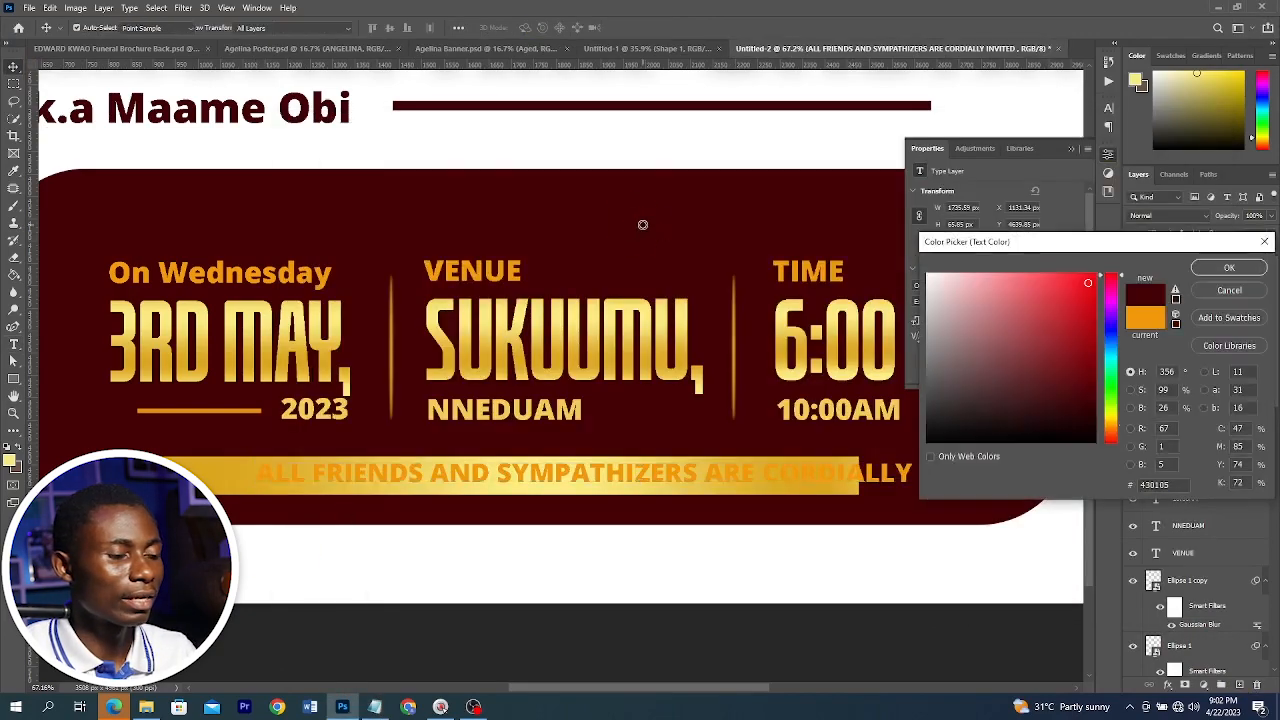
click(1224, 271)
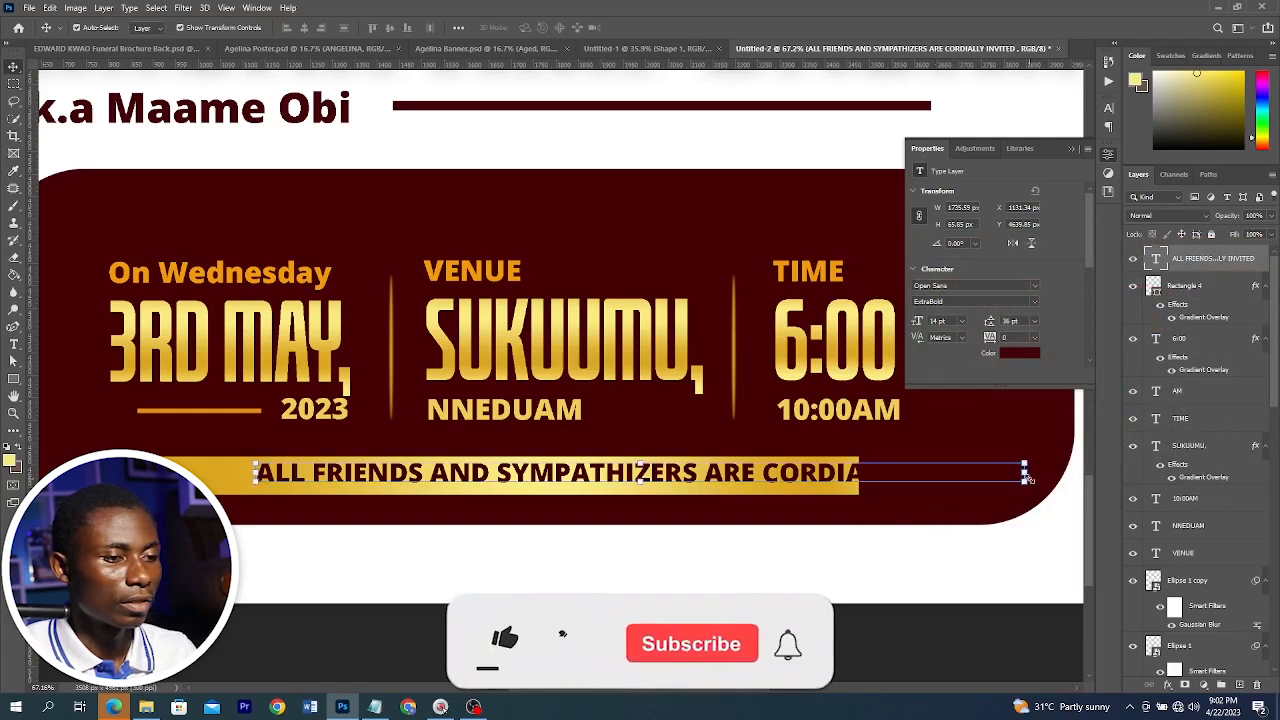
drag(1025, 474, 812, 484)
key(Return)
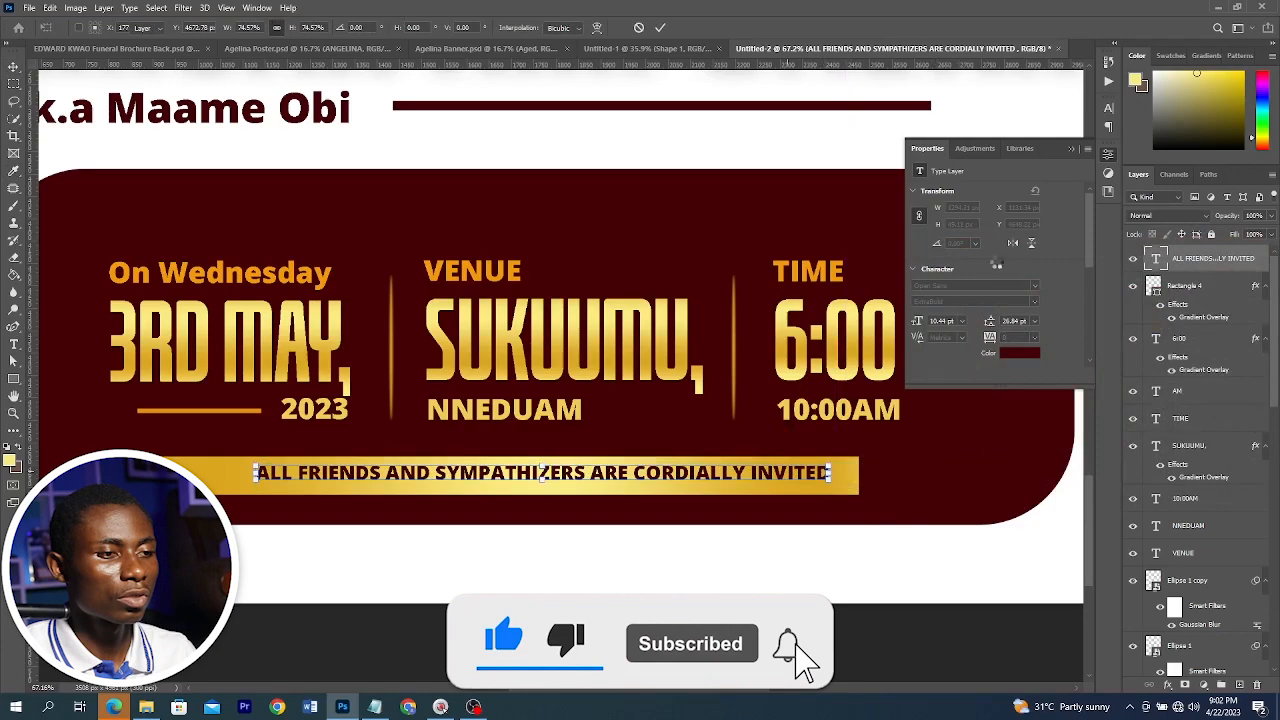
Change the invitation text's font style to Semibold and centre it on the gold strip
click(1035, 301)
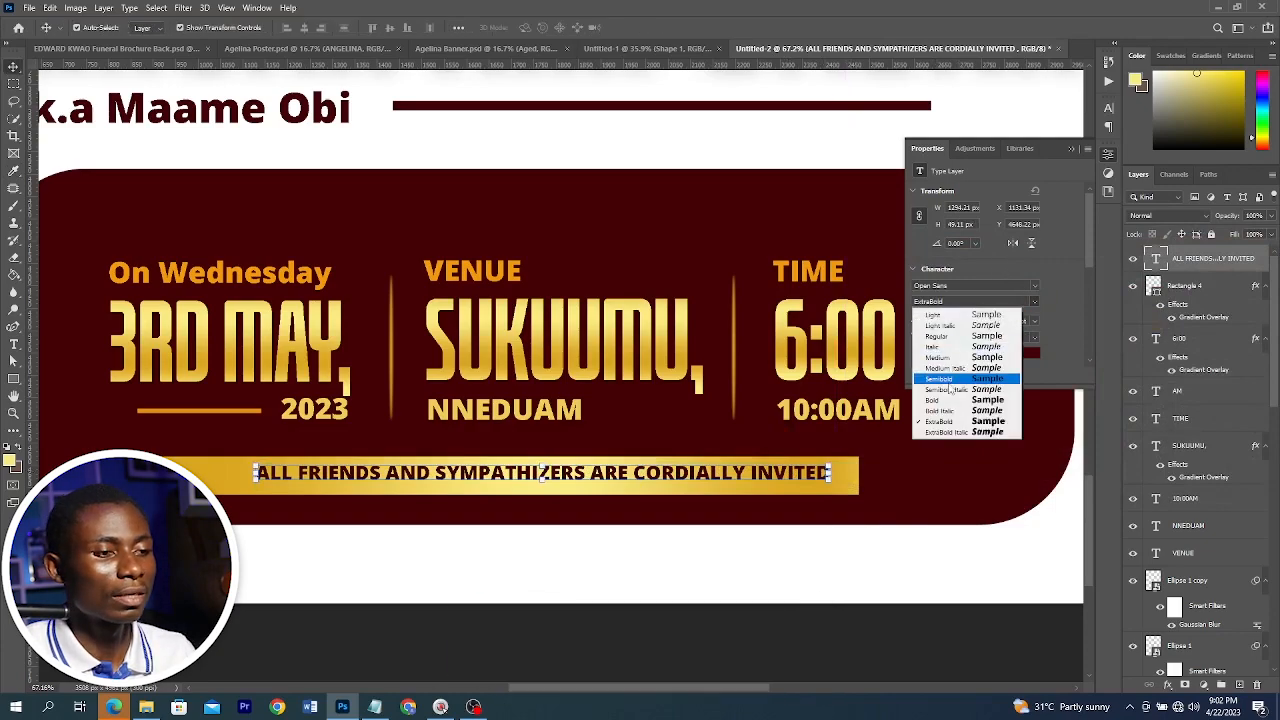
click(949, 378)
shift+click(848, 485)
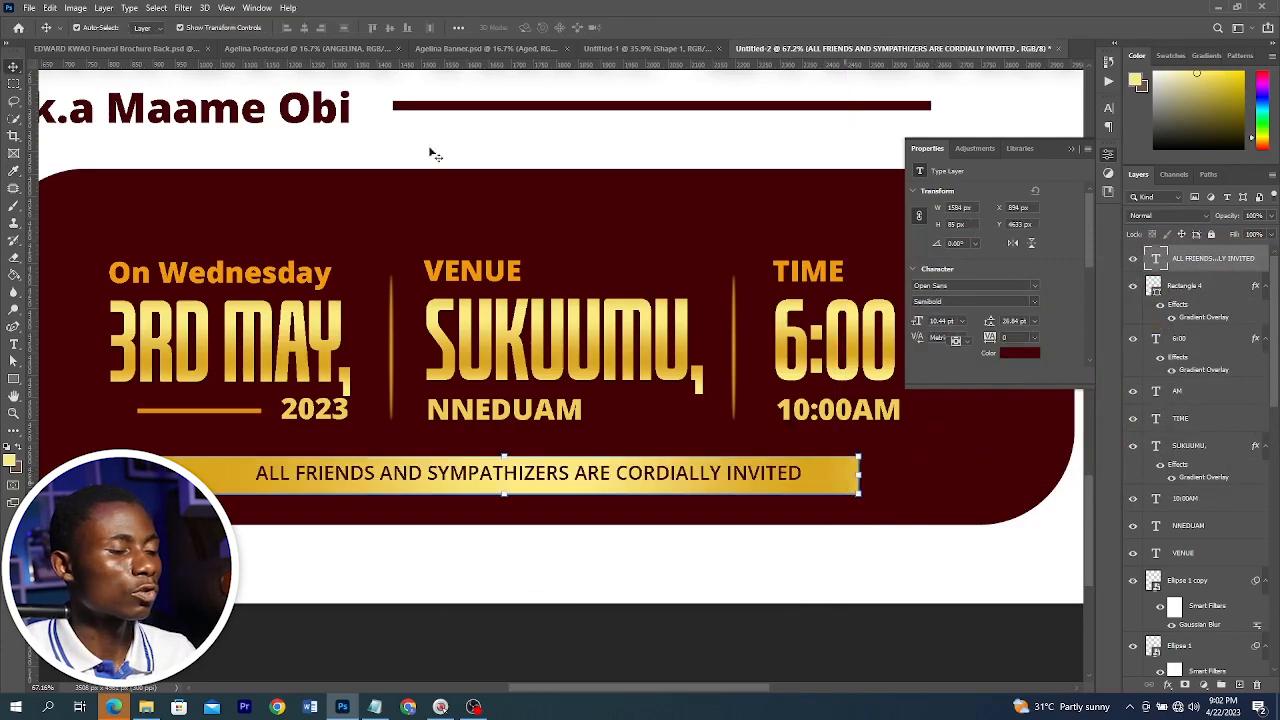
click(304, 27)
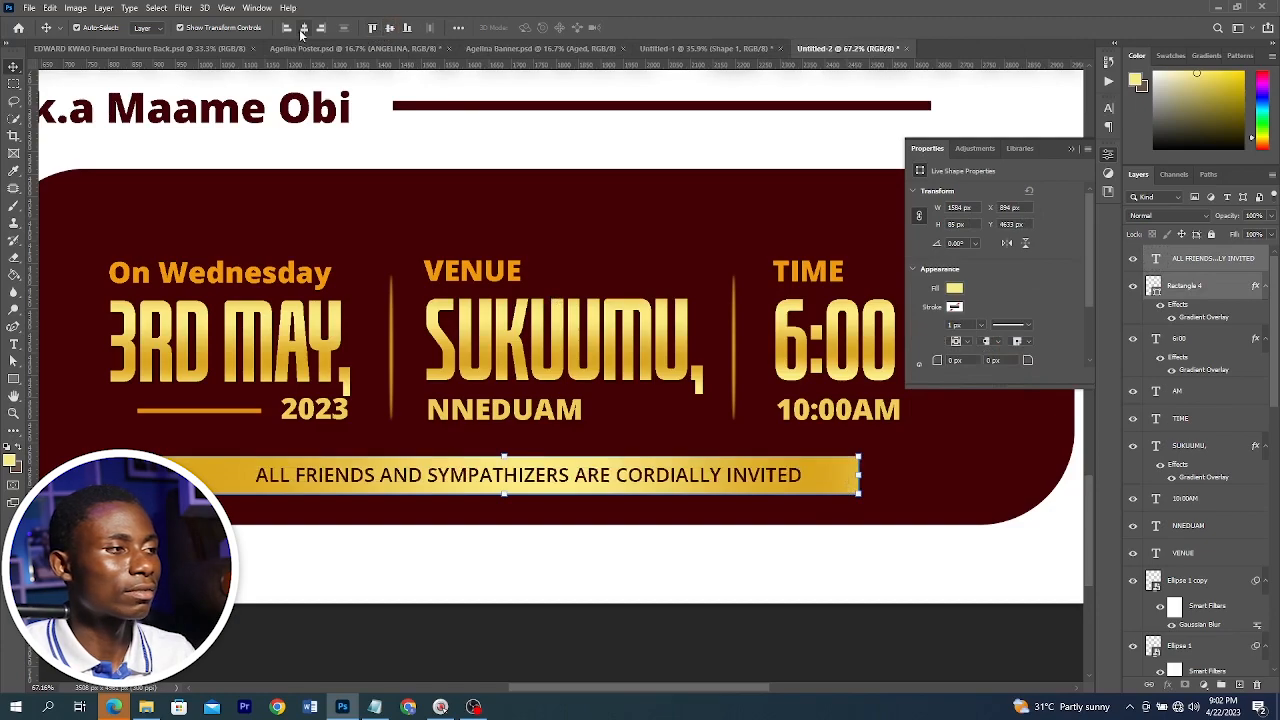
click(566, 643)
key(ctrl+0)
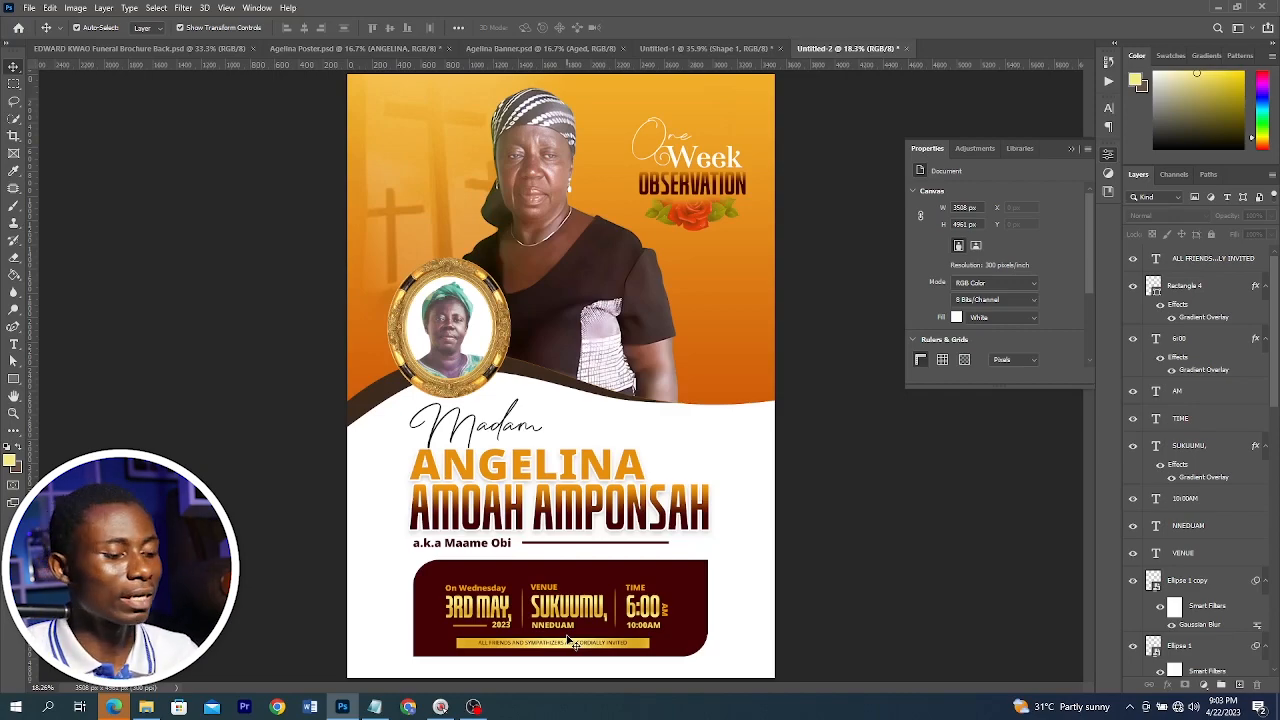
Create a new document 48 by 60 inches at 72 pixels/inch
key(ctrl+n)
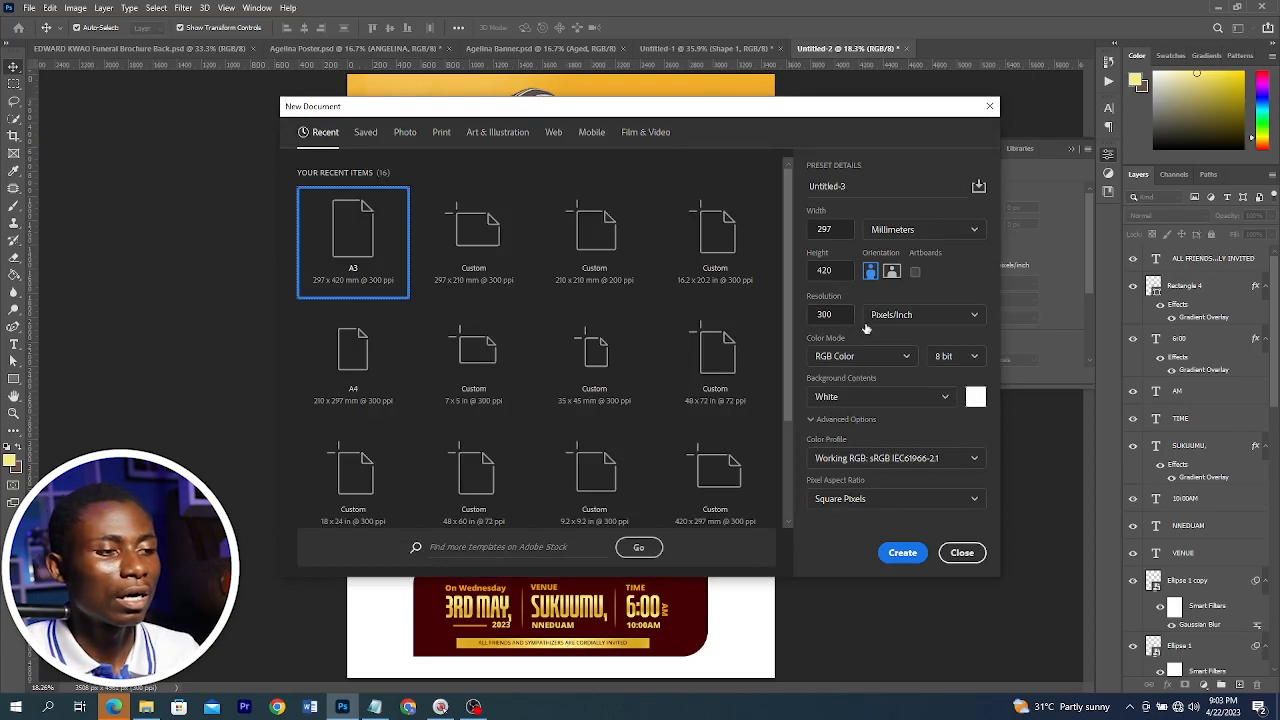
click(826, 315)
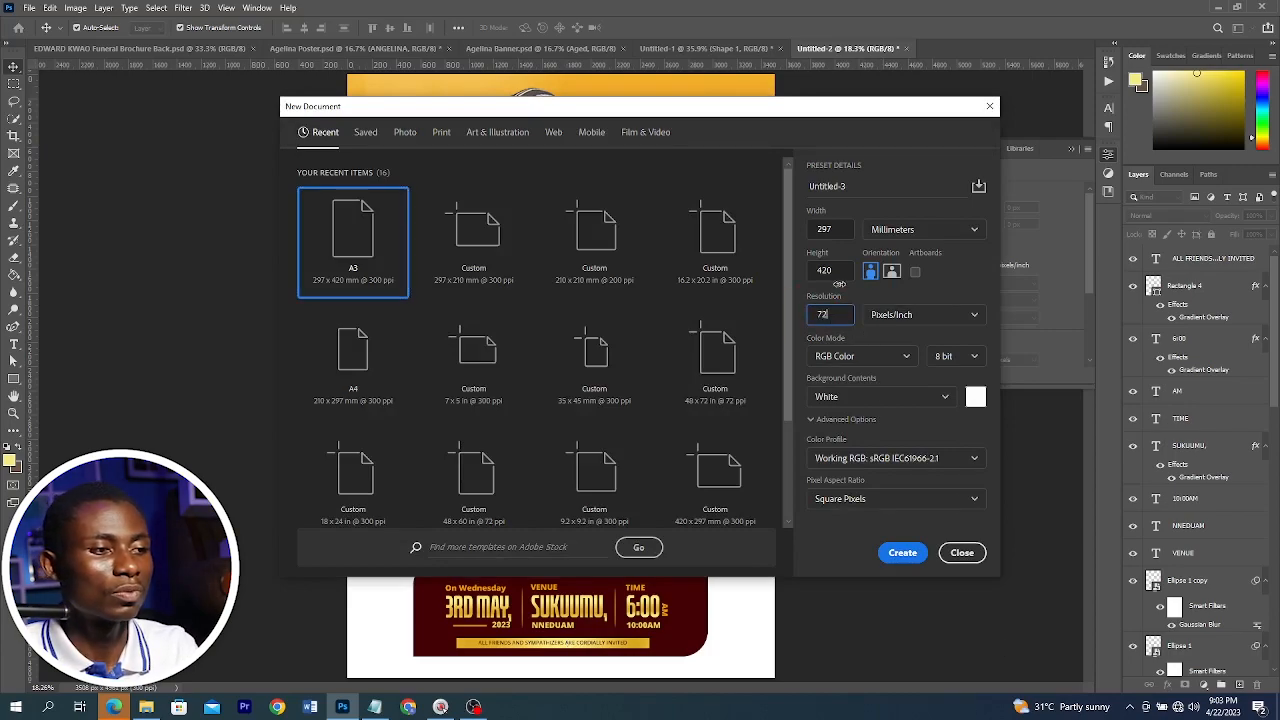
click(885, 229)
click(900, 252)
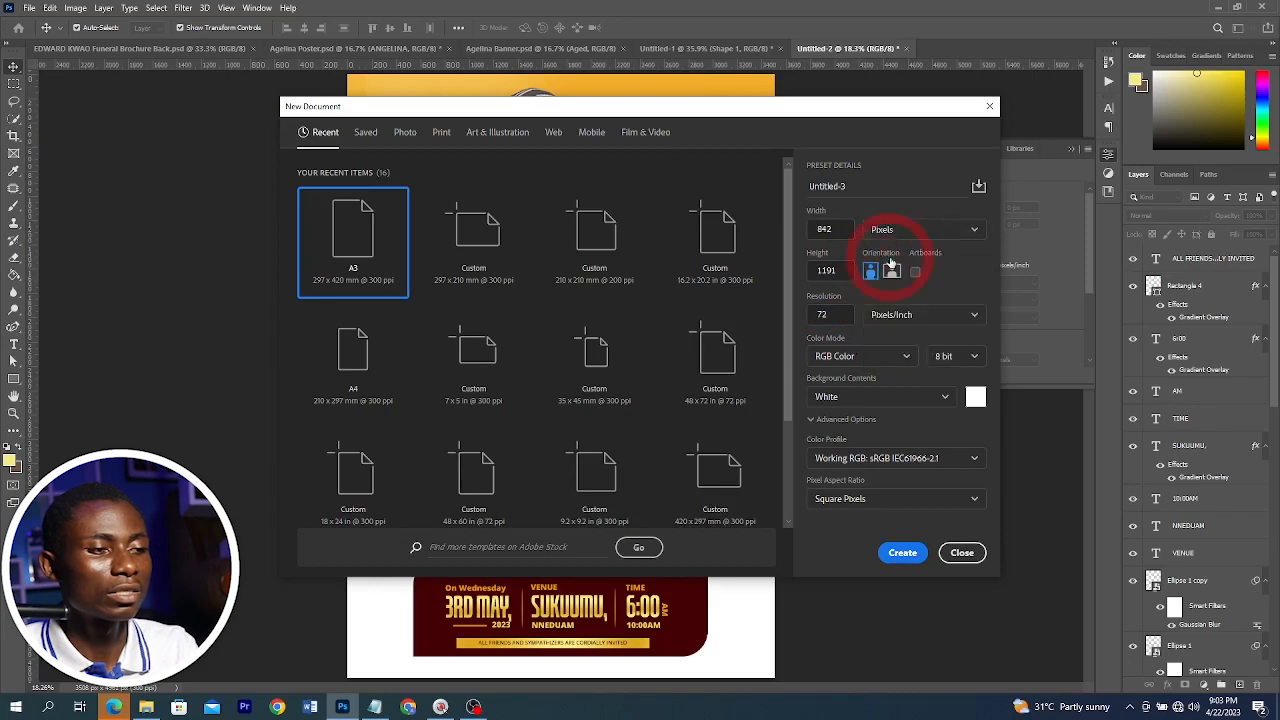
click(891, 227)
click(886, 277)
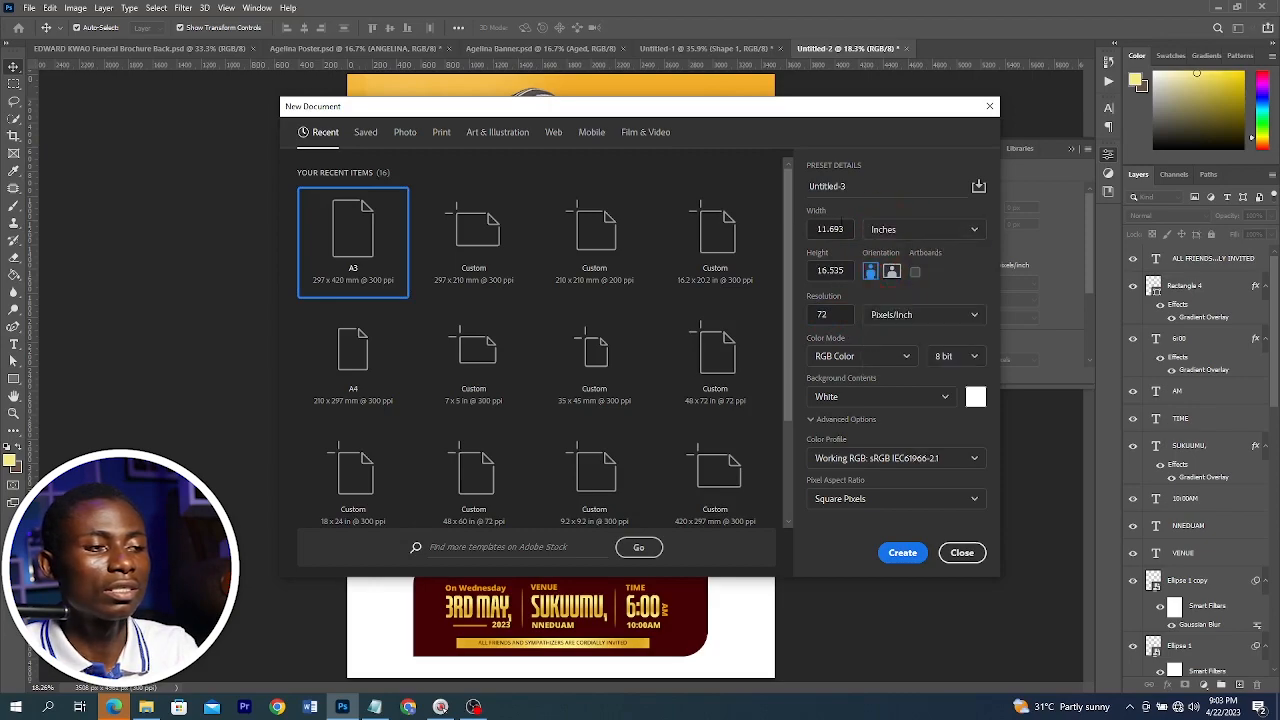
click(831, 229)
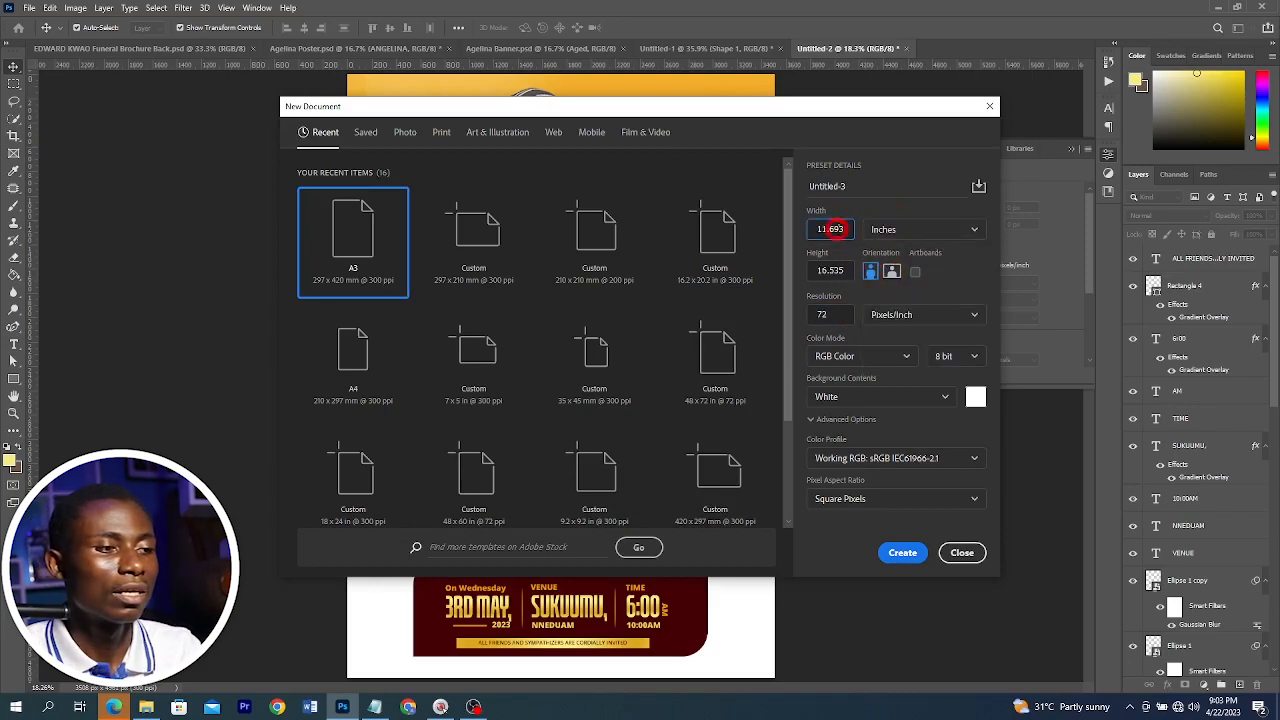
double_click(831, 229)
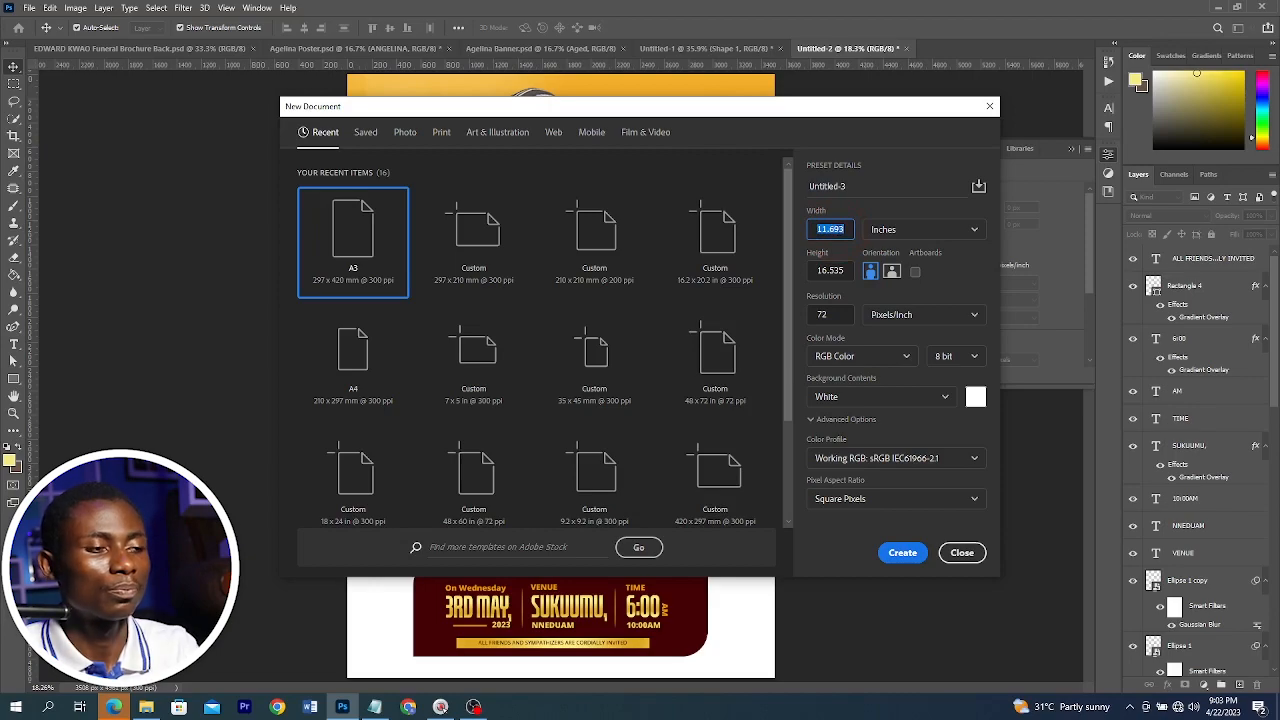
text(48)
double_click(836, 263)
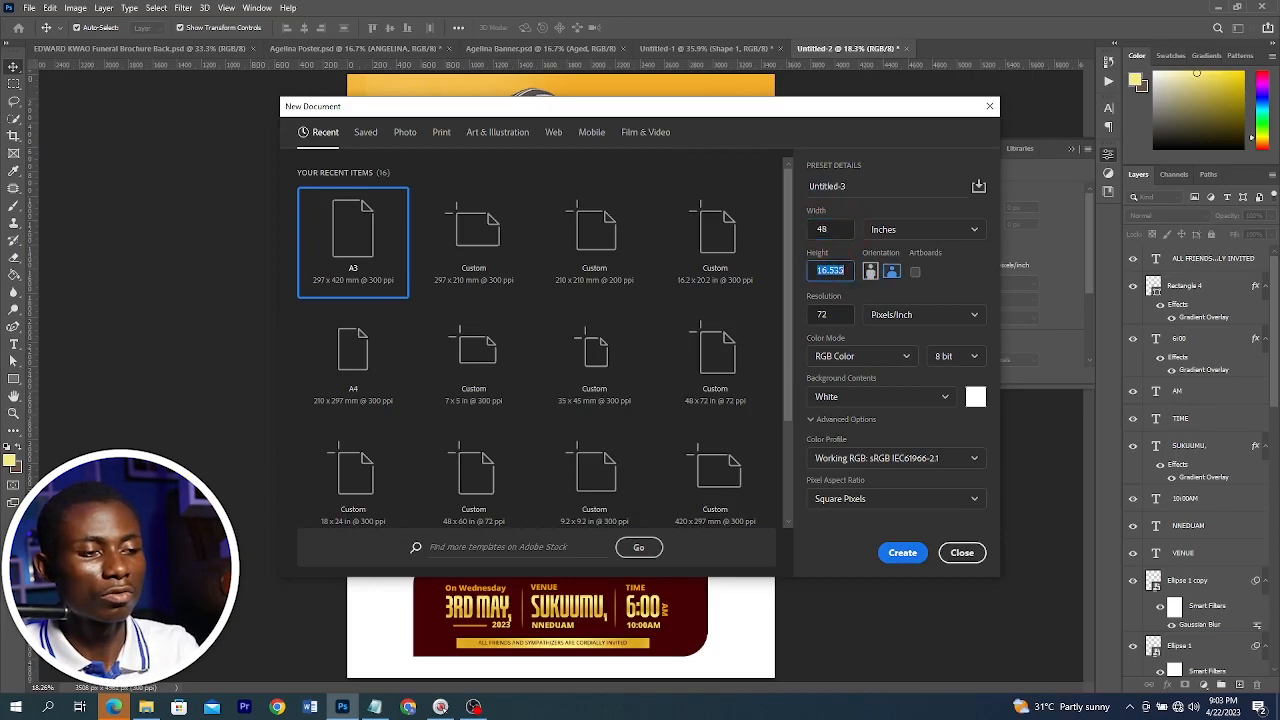
text(60)
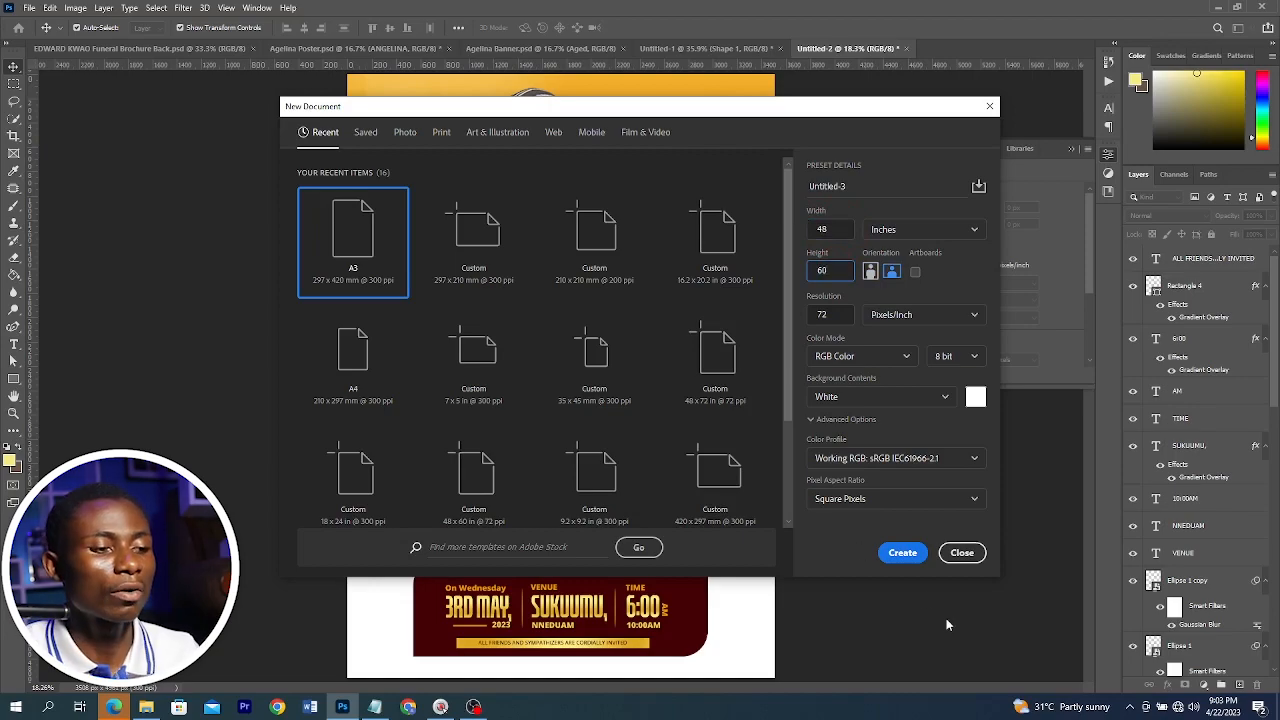
click(905, 556)
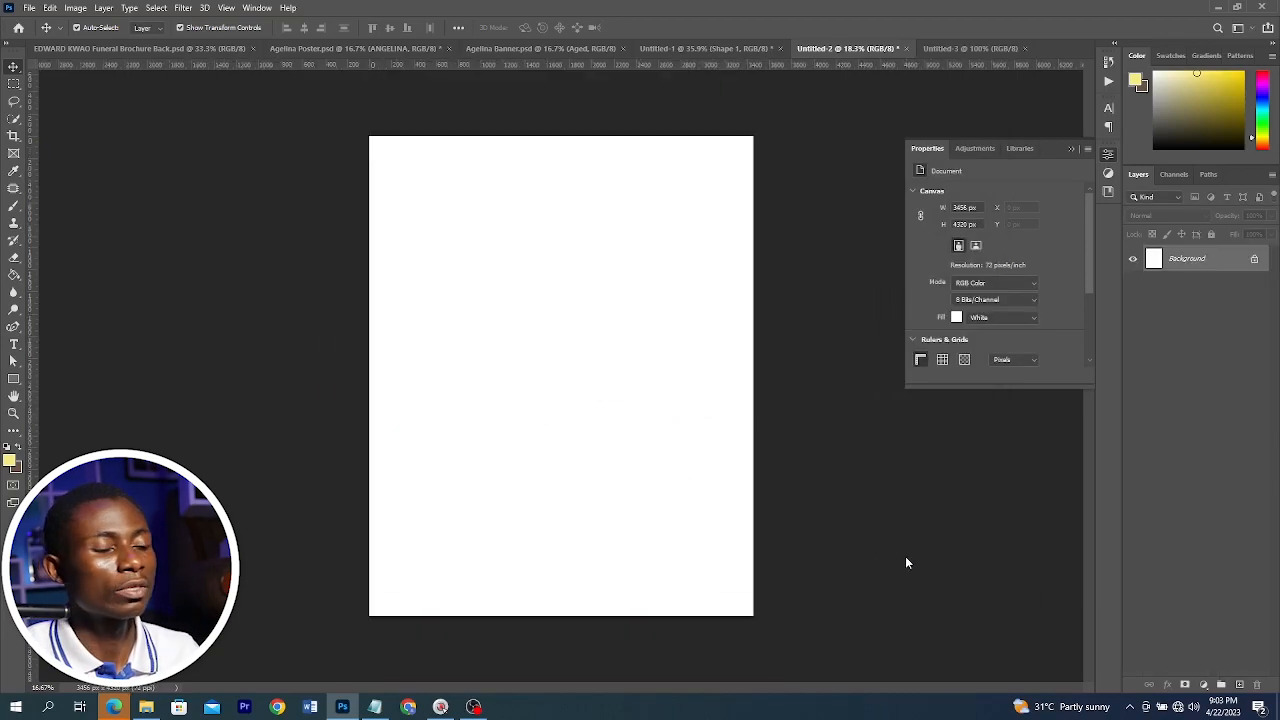
Bring the grouped header and name design into the new document and scale it up to fill the page width
click(845, 48)
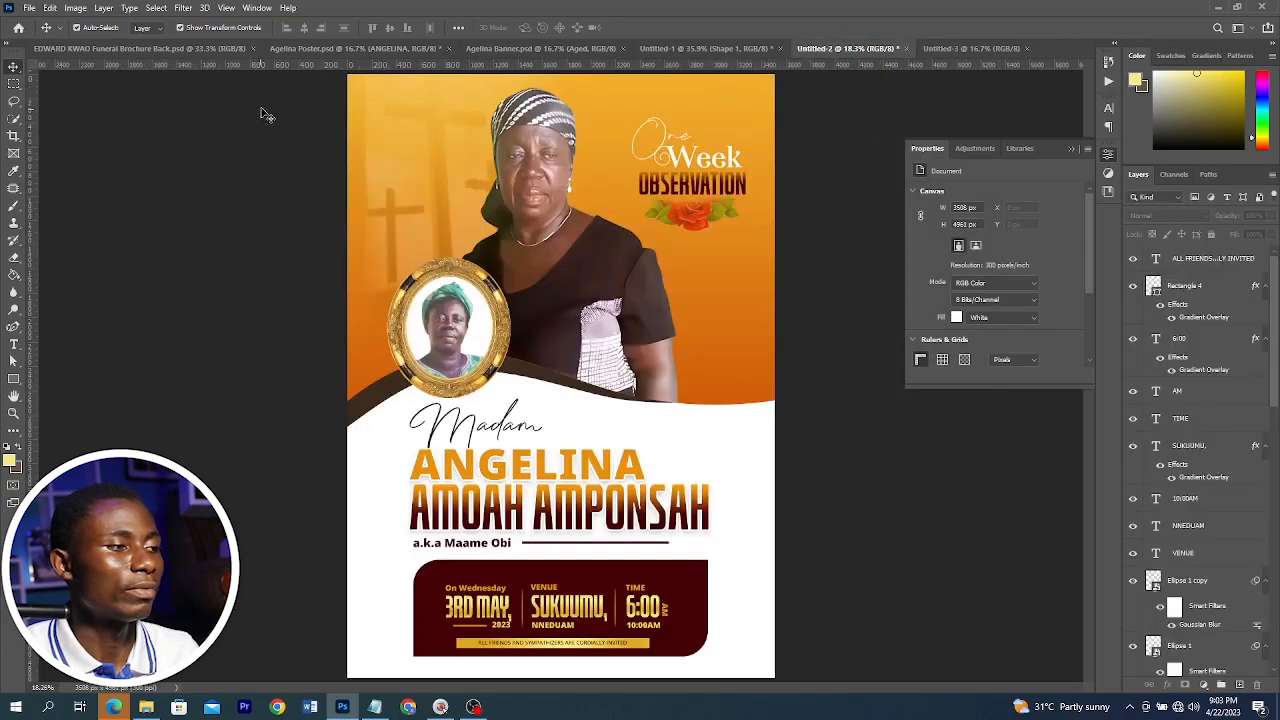
click(663, 234)
drag(793, 417, 835, 444)
drag(855, 535, 857, 536)
drag(637, 490, 624, 308)
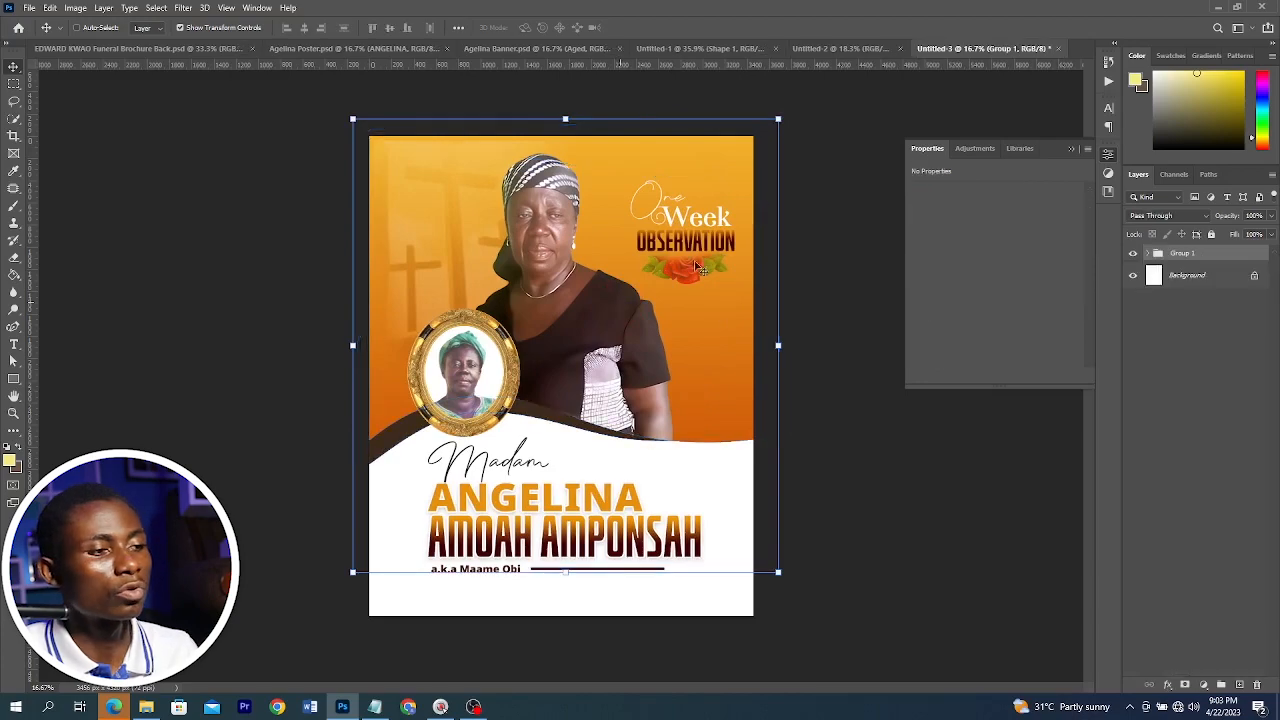
drag(775, 118, 790, 105)
drag(700, 197, 694, 197)
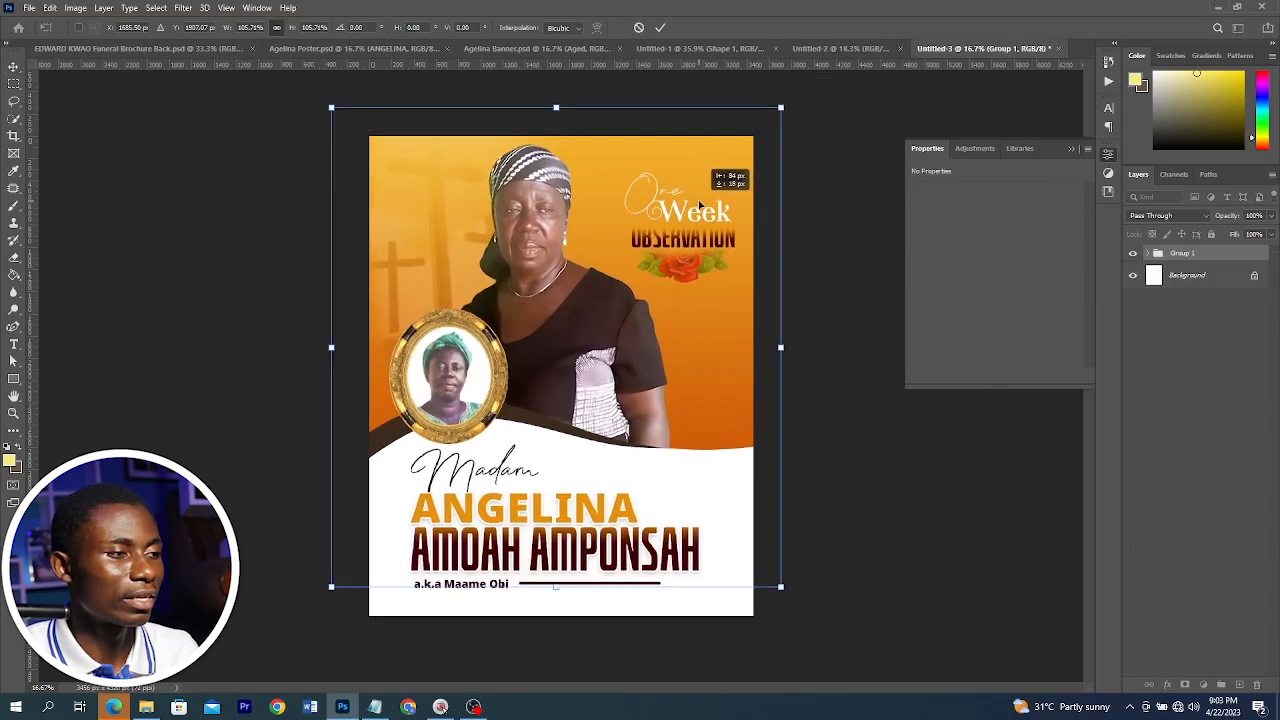
key(Return)
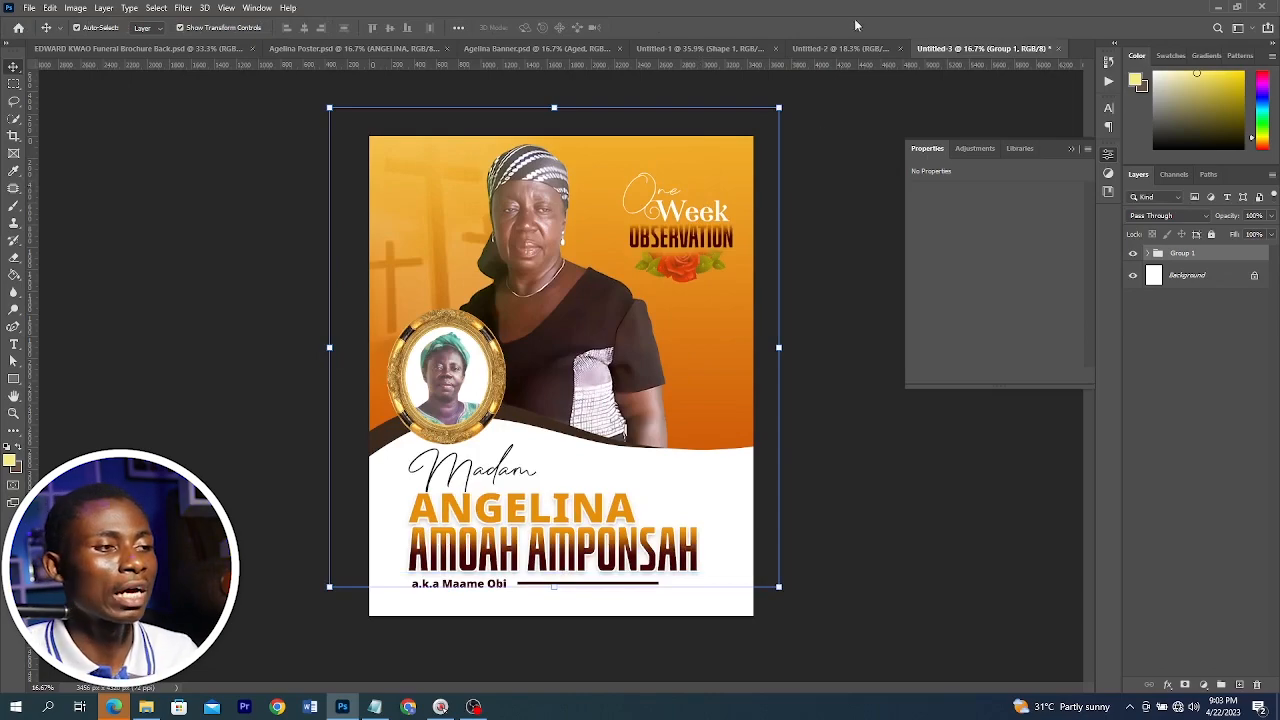
Copy the invitation text line into the new document and place it beneath the a.k.a name line
click(804, 50)
key(ctrl+shift+g)
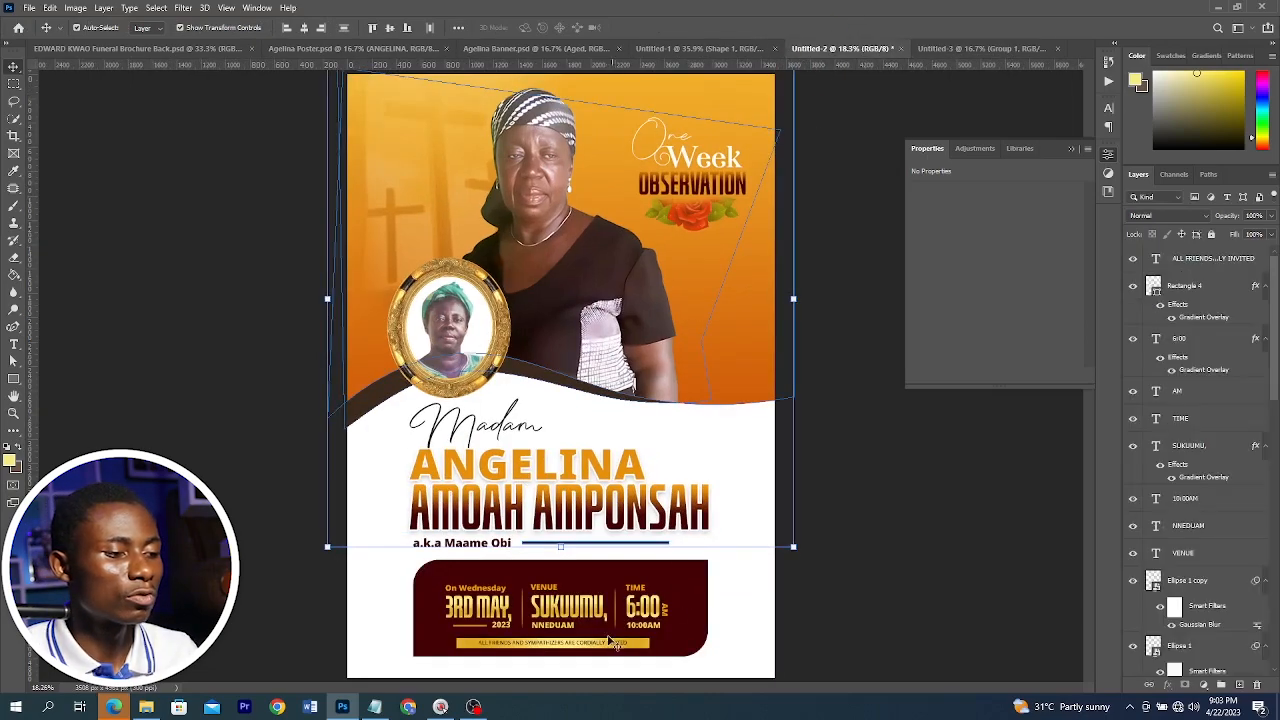
drag(607, 643, 681, 577)
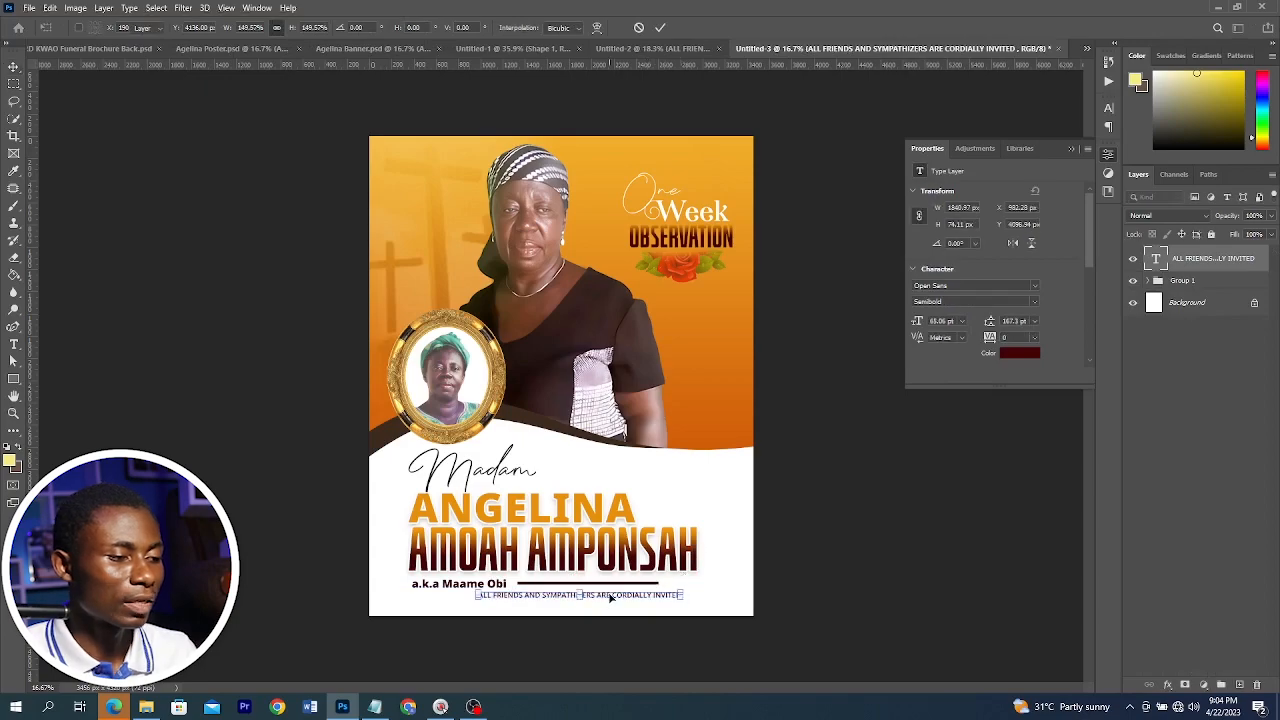
key(Return)
drag(600, 597, 586, 604)
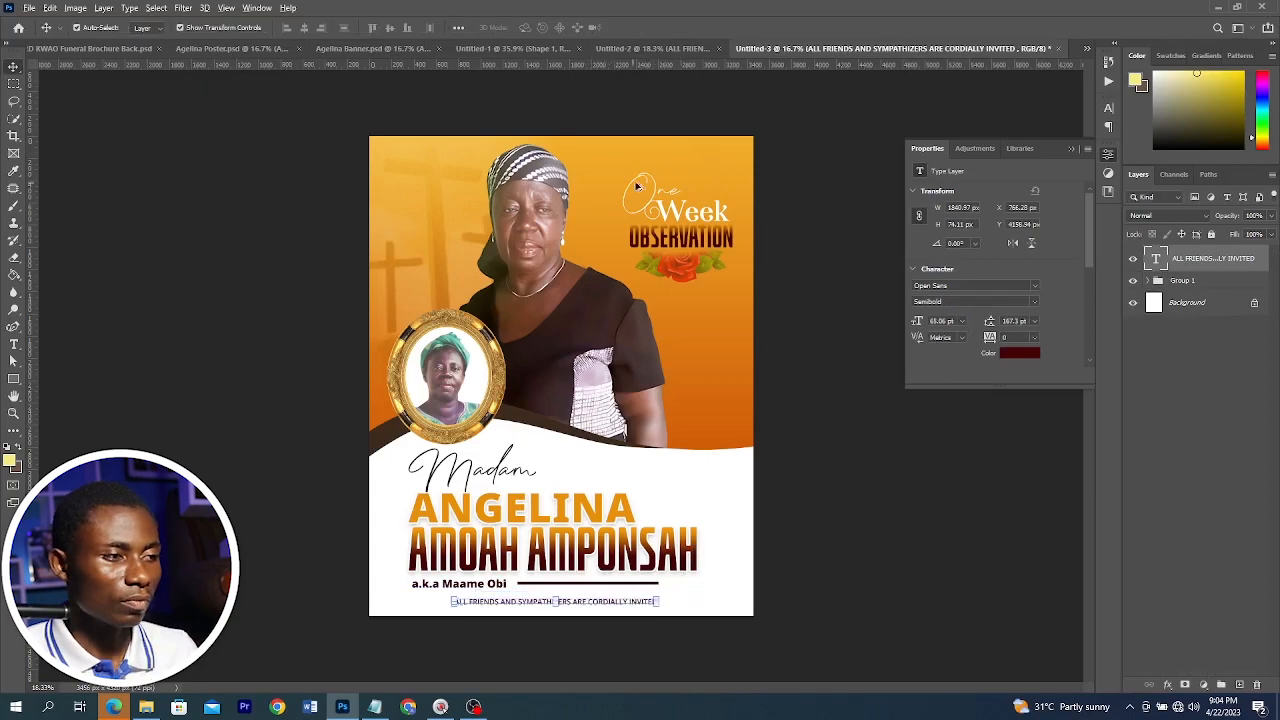
Replace the script word One in the header with In
scroll(622, 225, up, 3)
scroll(690, 245, up, 2)
key(t)
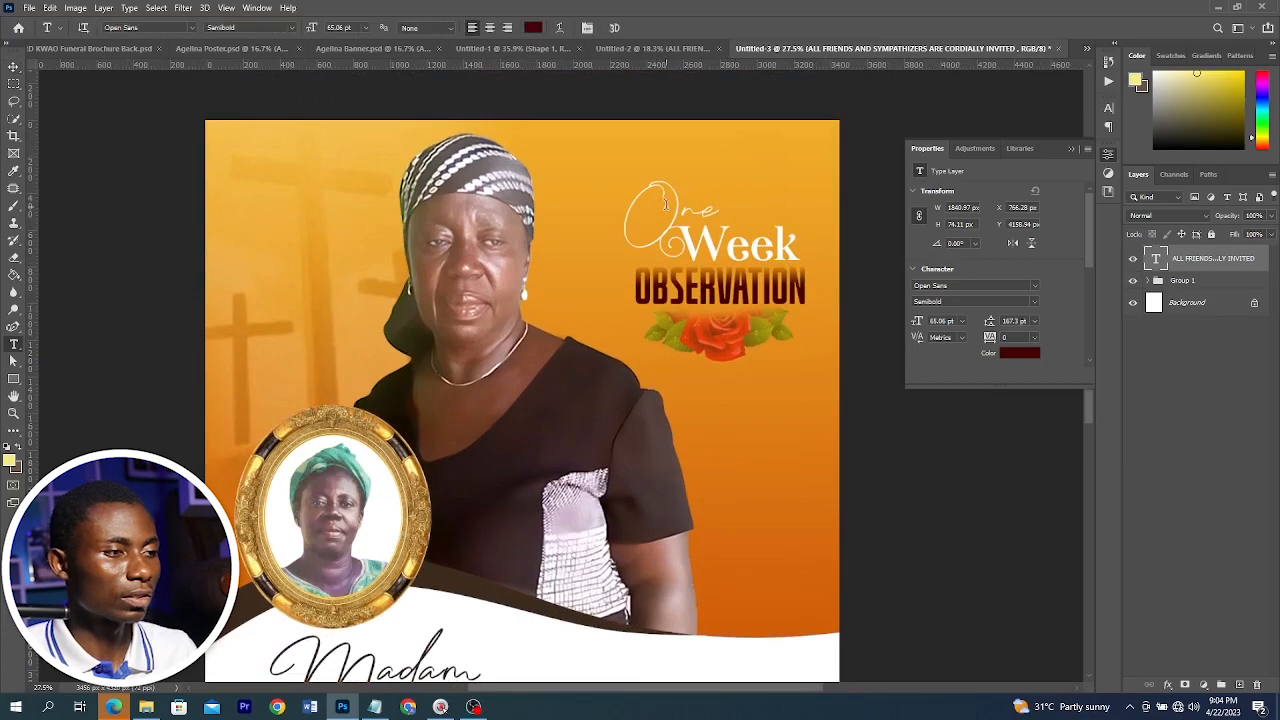
click(668, 205)
key(ctrl+a)
text(In)
Change the heading words Week and OBSERVATION to Loving and MEMORY
click(733, 246)
key(ctrl+a)
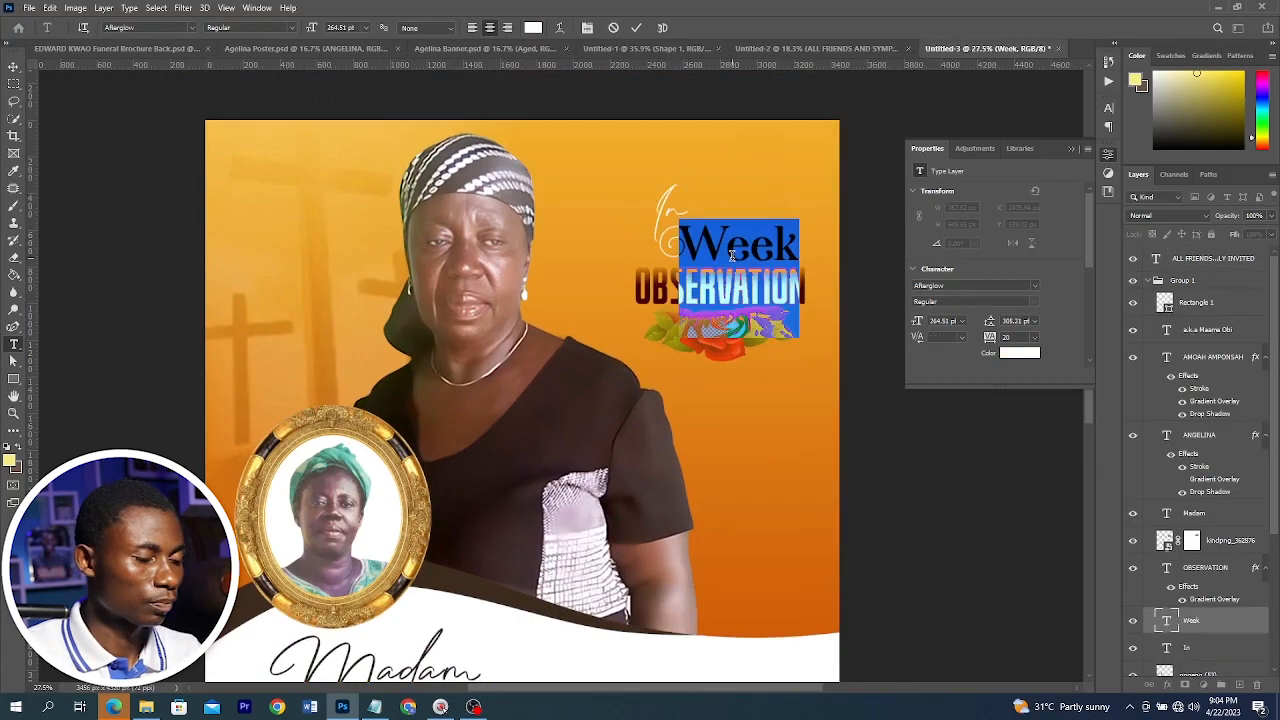
text(Loving)
click(727, 283)
key(ctrl+a)
text(MEMORY)
key(ctrl+Return)
Move the Loving heading slightly upward
key(v)
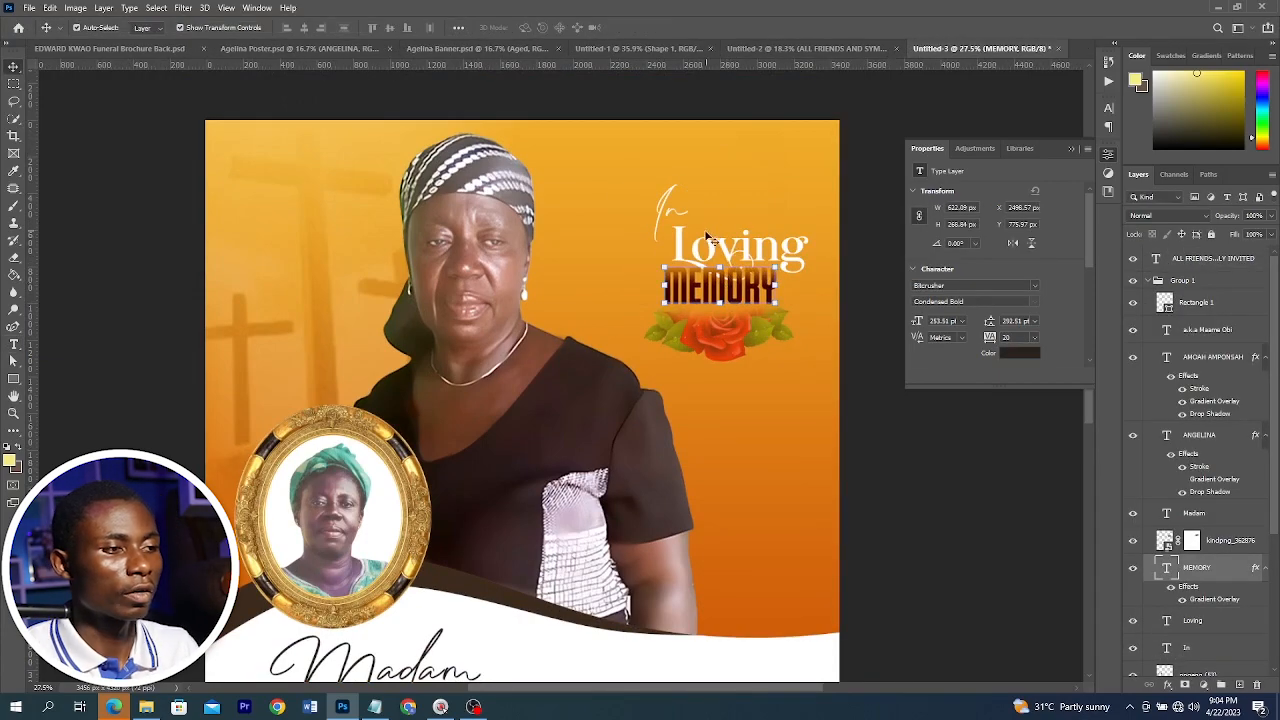
drag(697, 242, 683, 207)
key(ctrl+0)
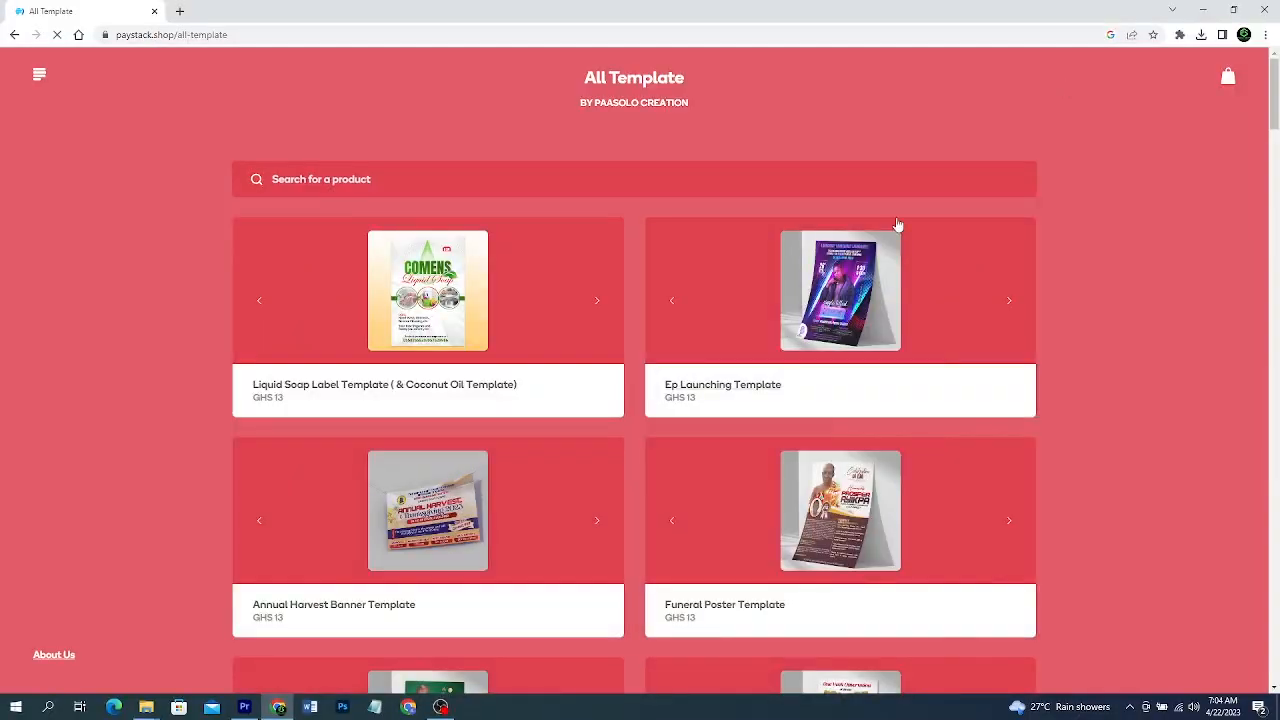
scroll(897, 230, down, 5)
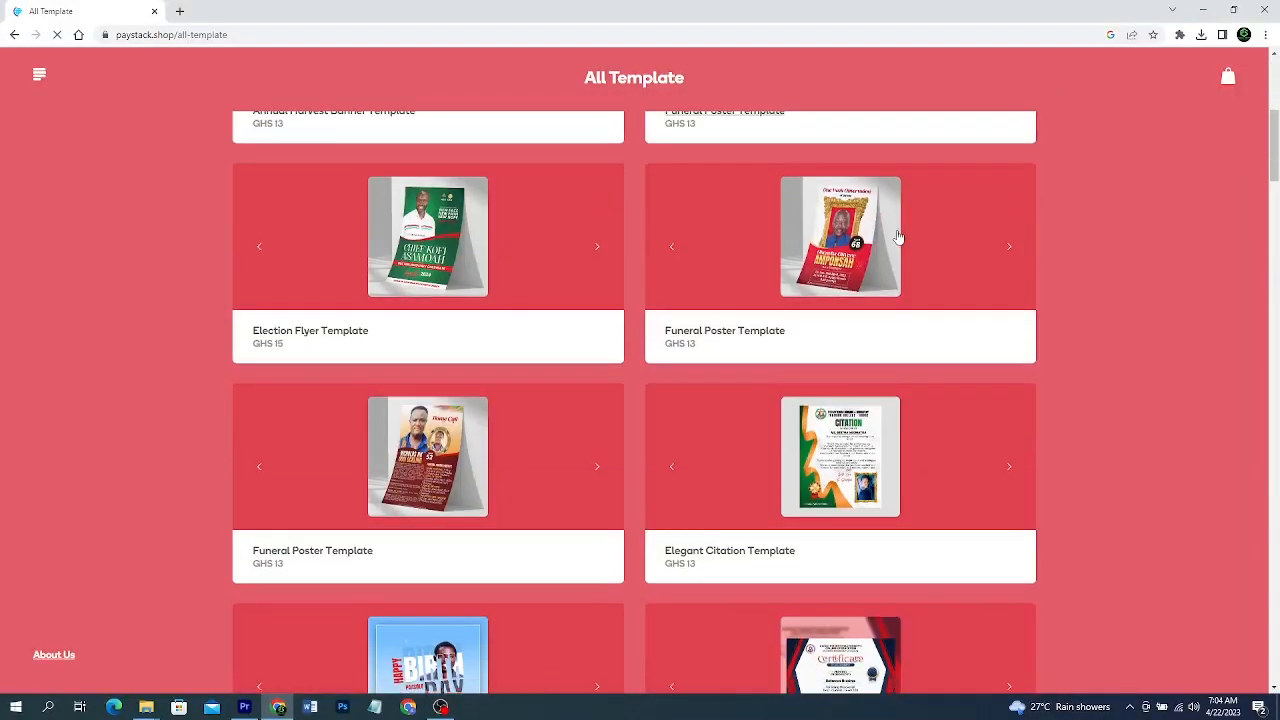
scroll(897, 237, down, 5)
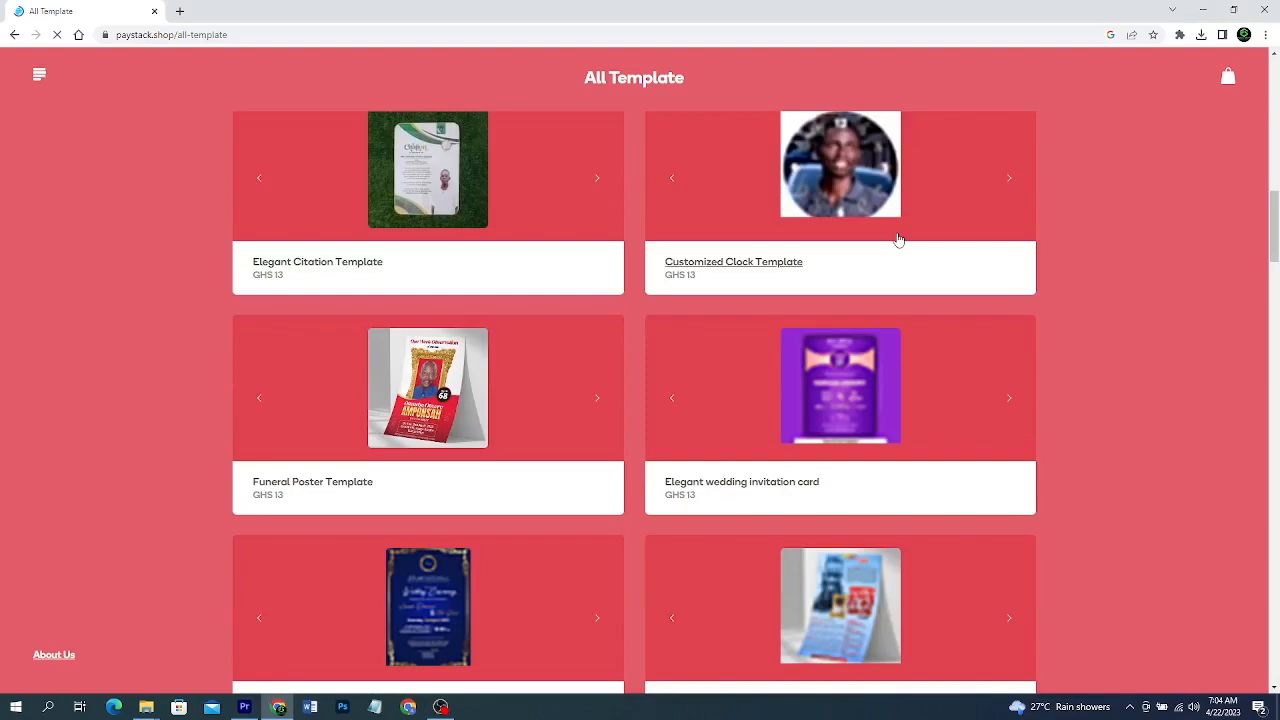
scroll(898, 240, down, 5)
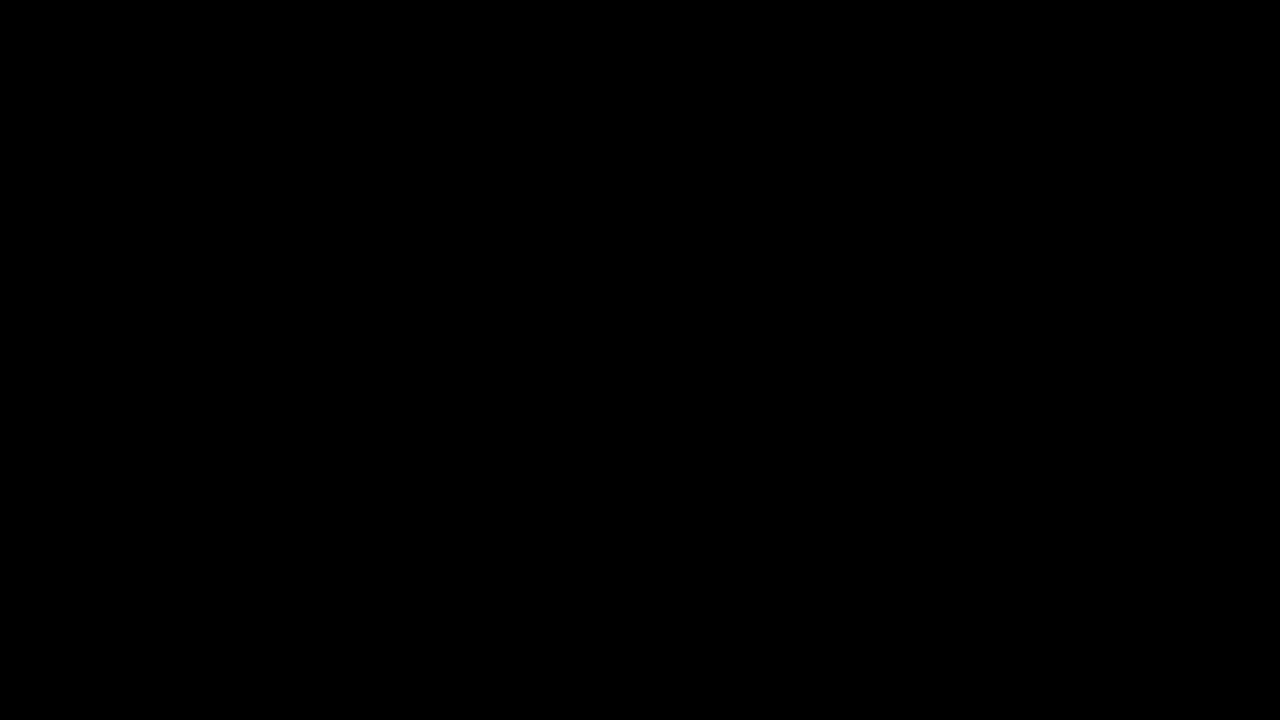